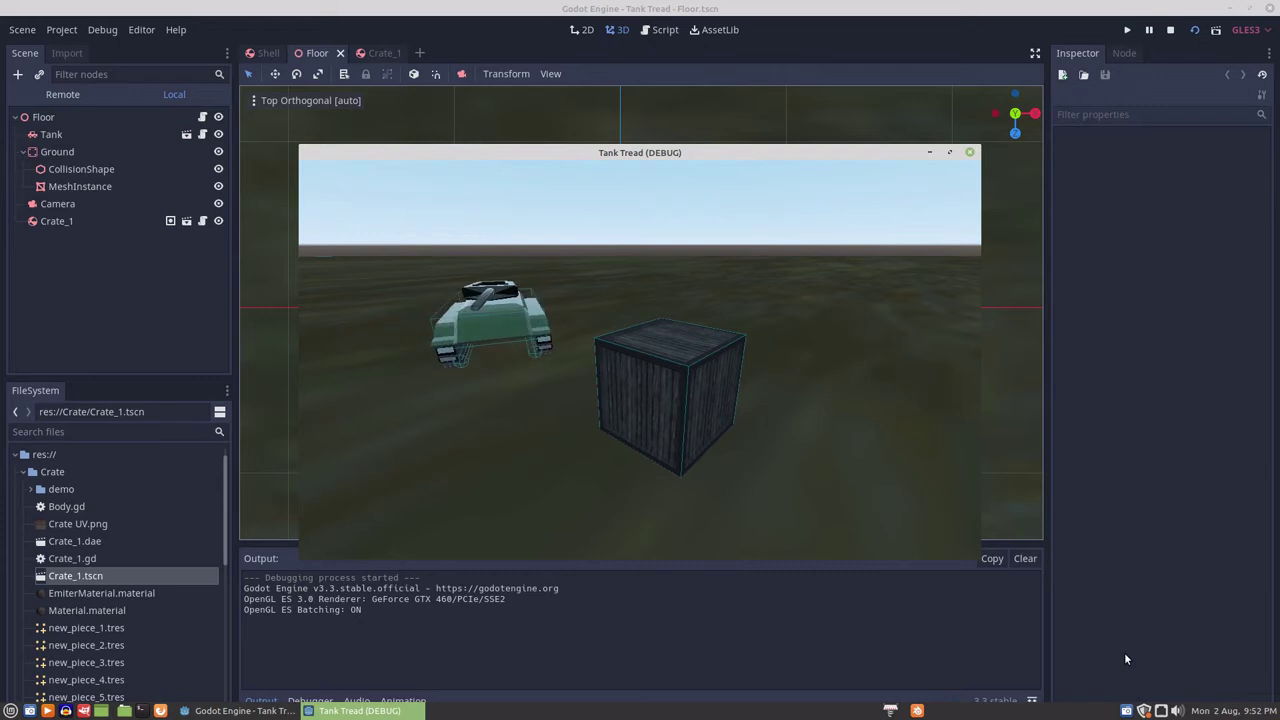
Test the running Tank Tread game by driving and turning the tank beside the crate and firing at the crate, and close the game.
{"action": "key", "text": "Down"}
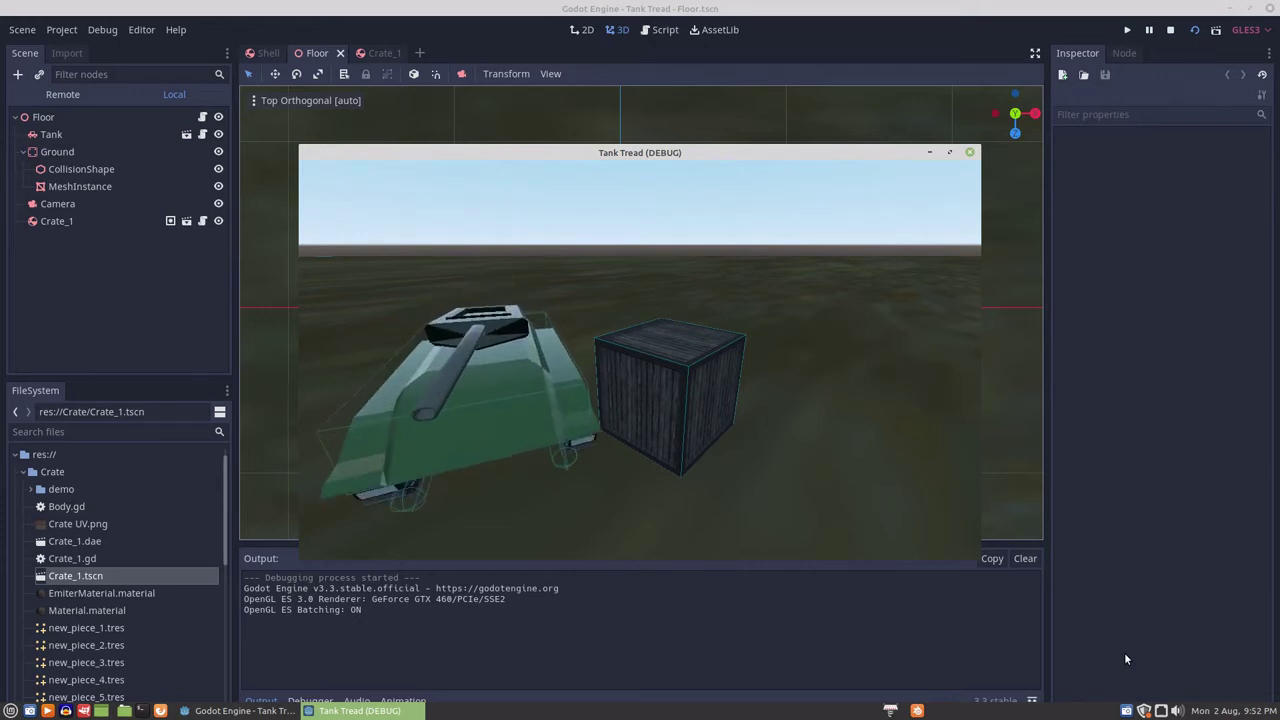
{"action": "key", "text": "Left"}
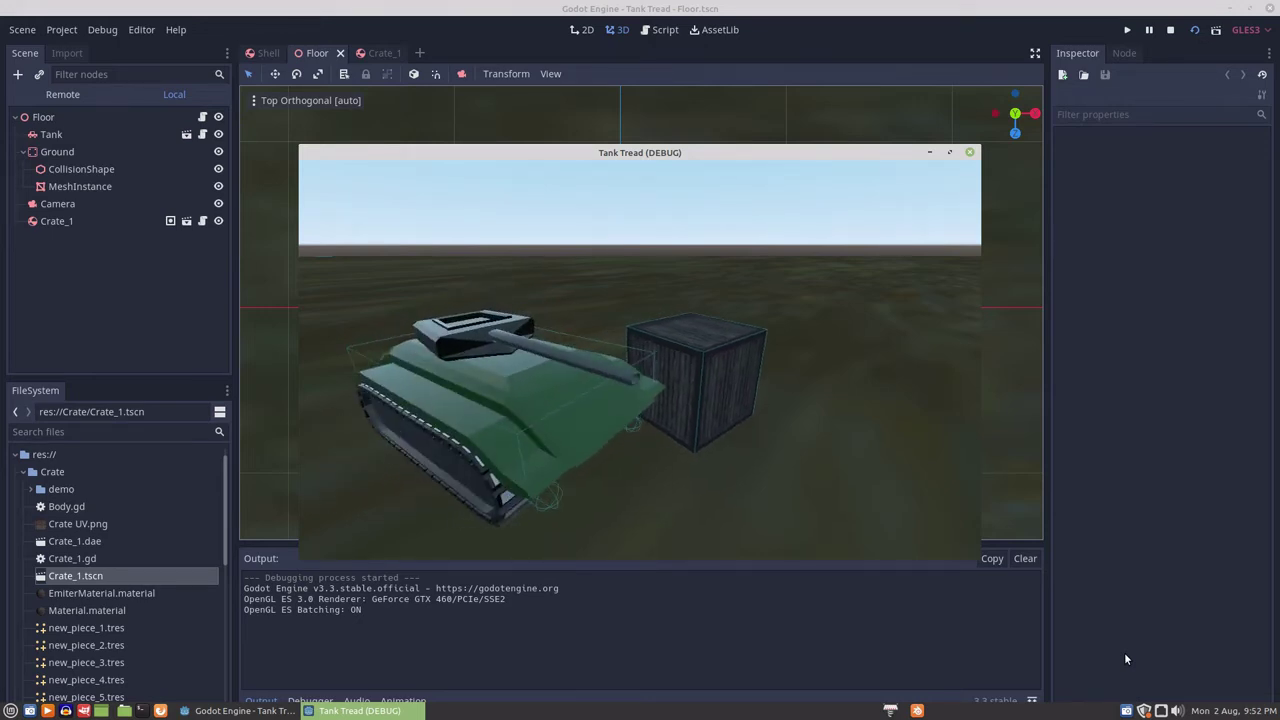
{"action": "key", "text": "Left"}
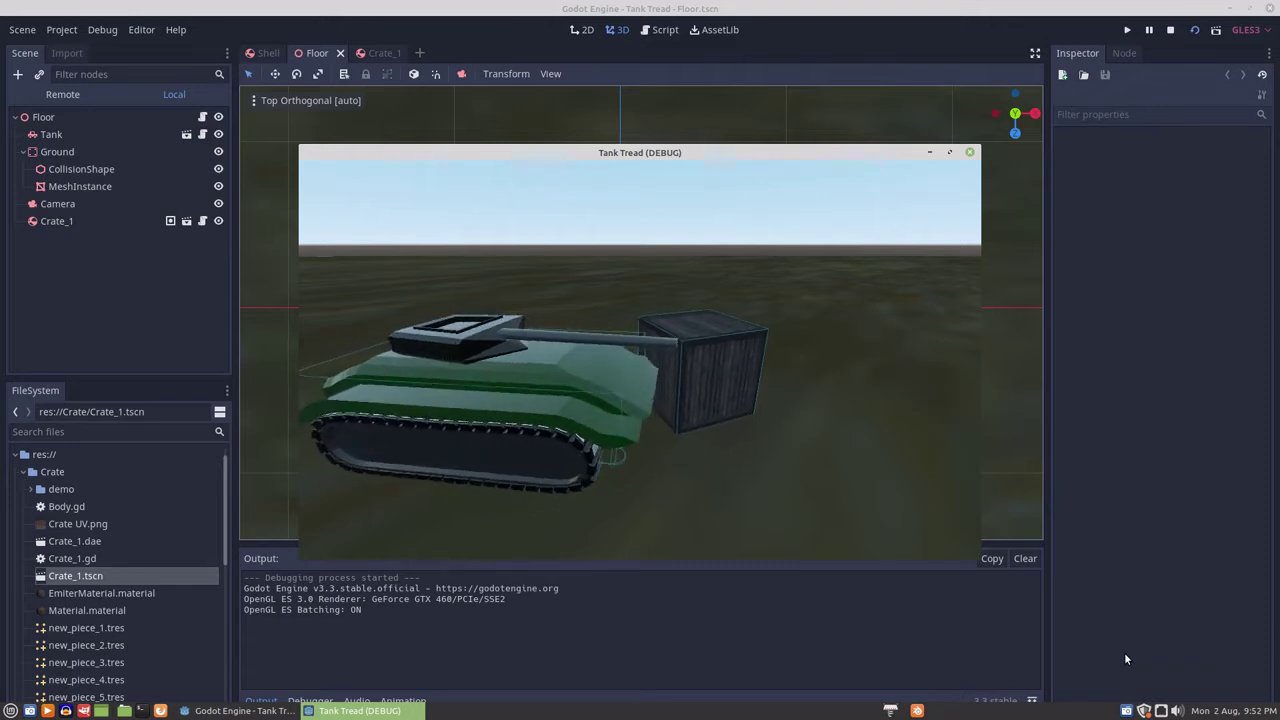
{"action": "key", "text": "Down"}
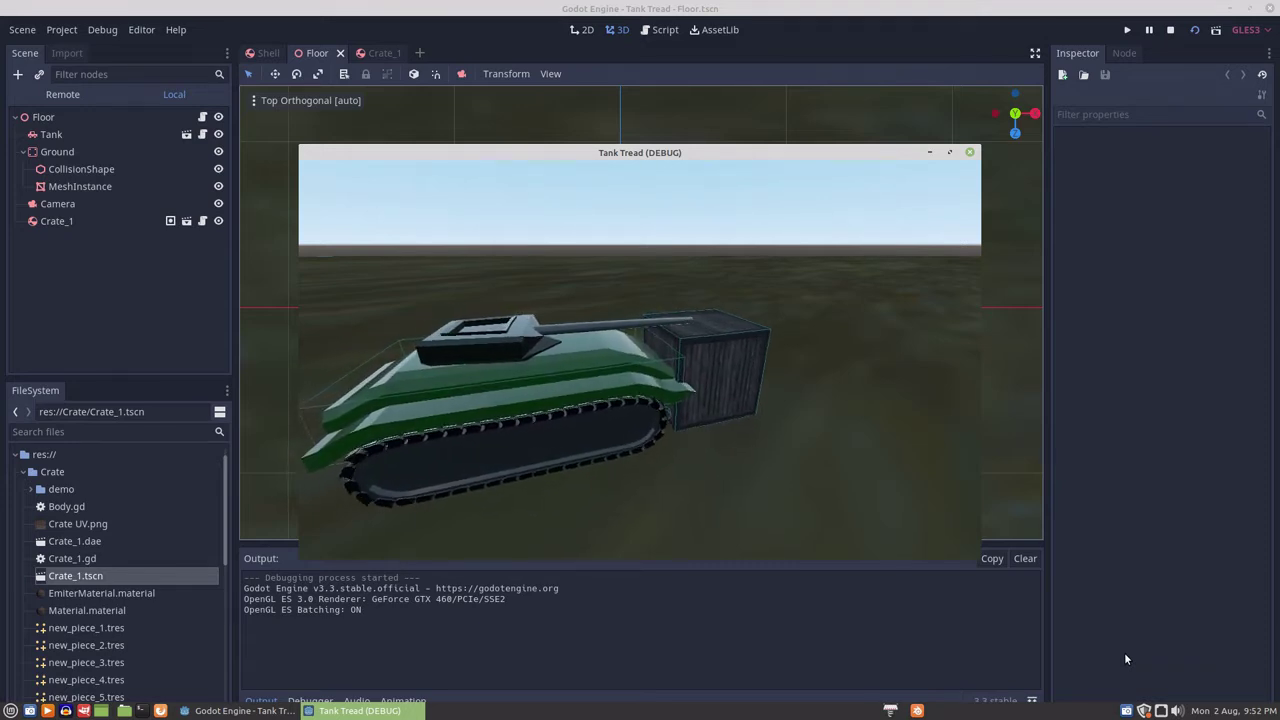
{"action": "key", "text": "Down"}
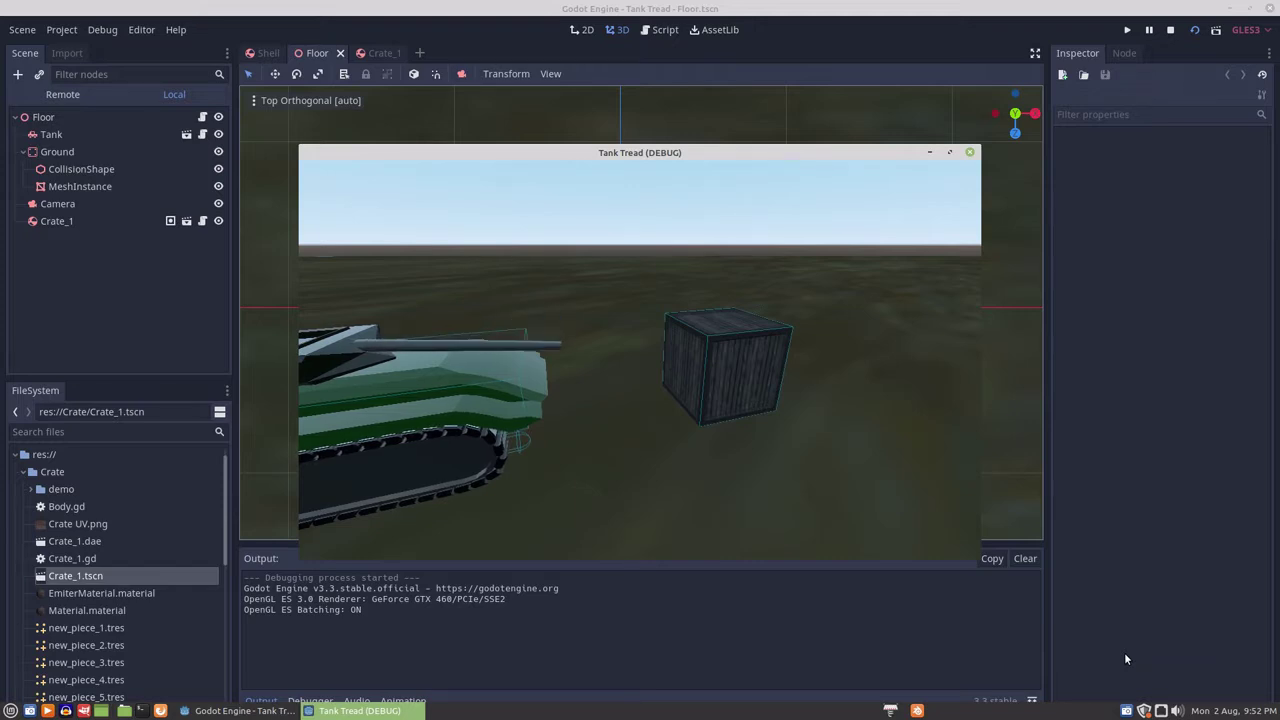
{"action": "key", "text": "space"}
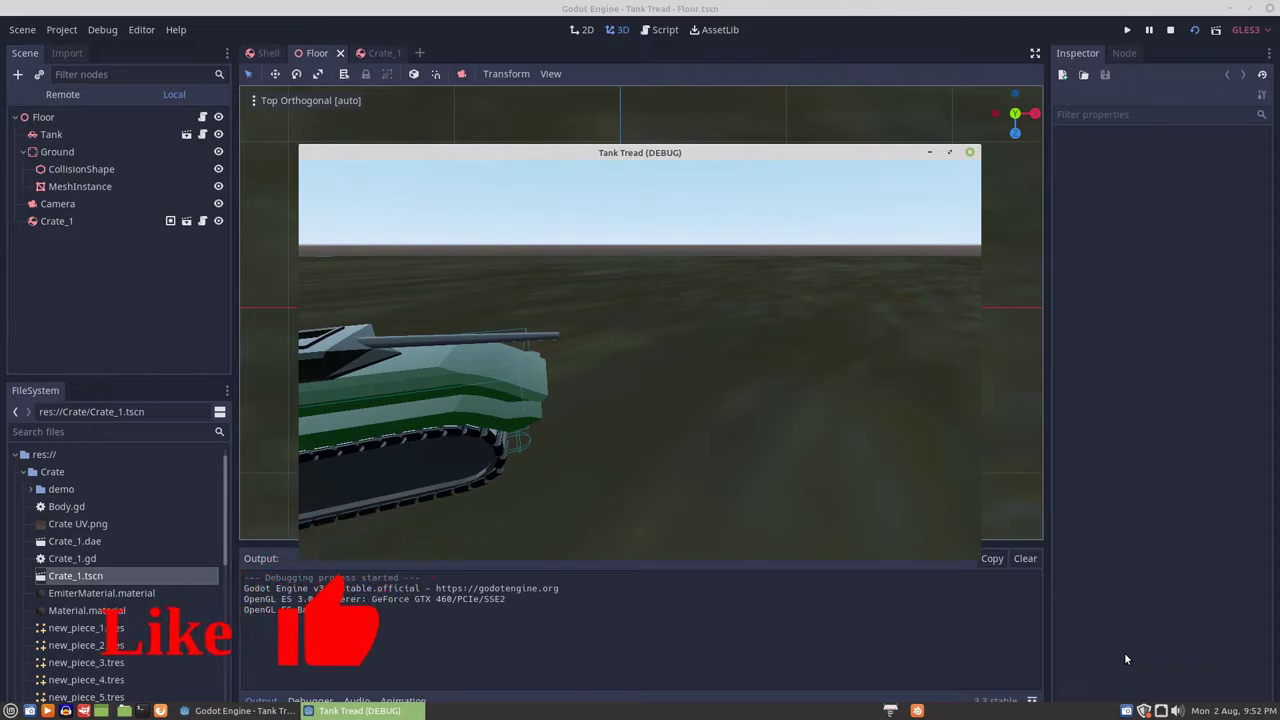
{"action": "left_click", "coordinate": [969, 152]}
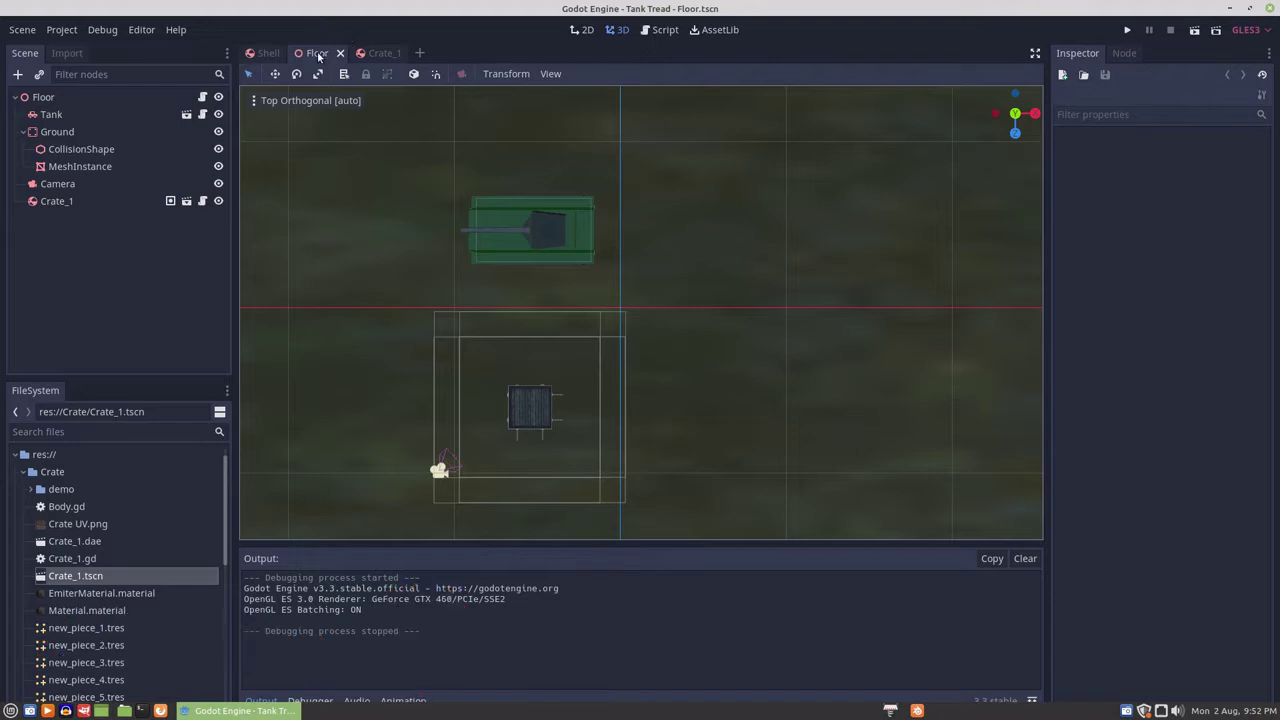
Hide piece002 in the Crate_1 scene and examine the crate's hollow interior and its particle emitters from several angles.
{"action": "left_click", "coordinate": [383, 53]}
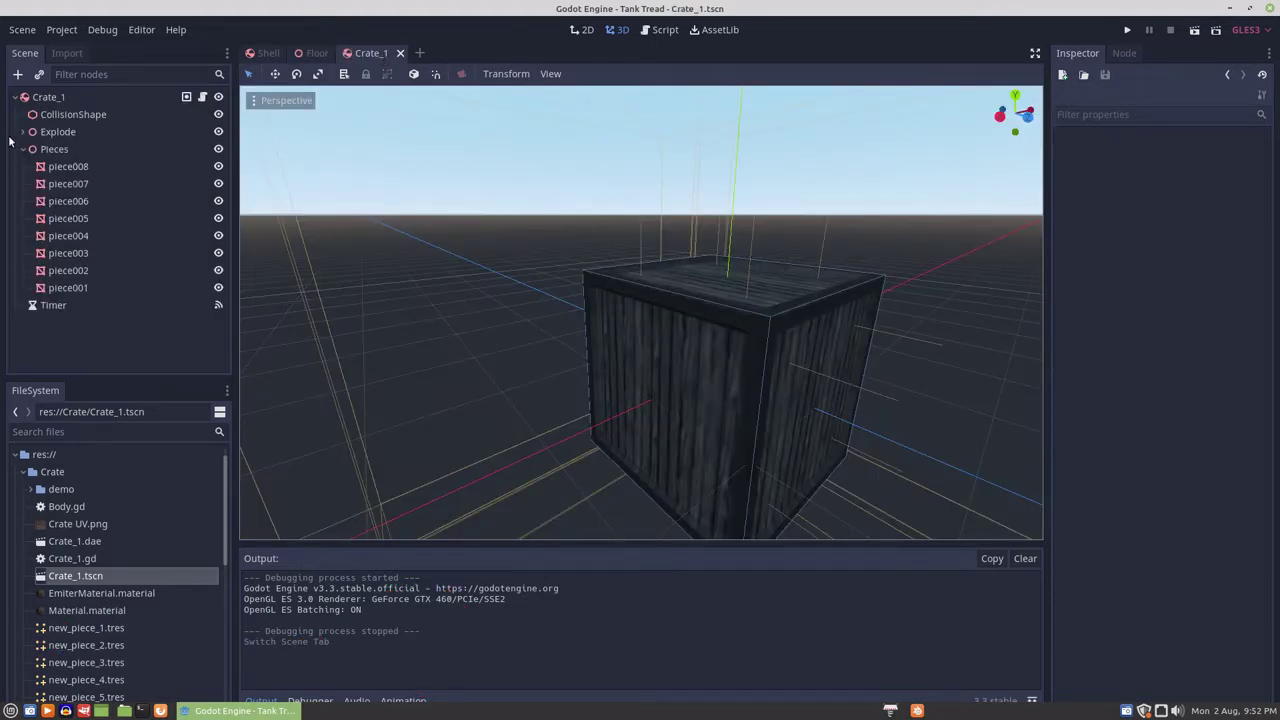
{"action": "left_click", "coordinate": [69, 270]}
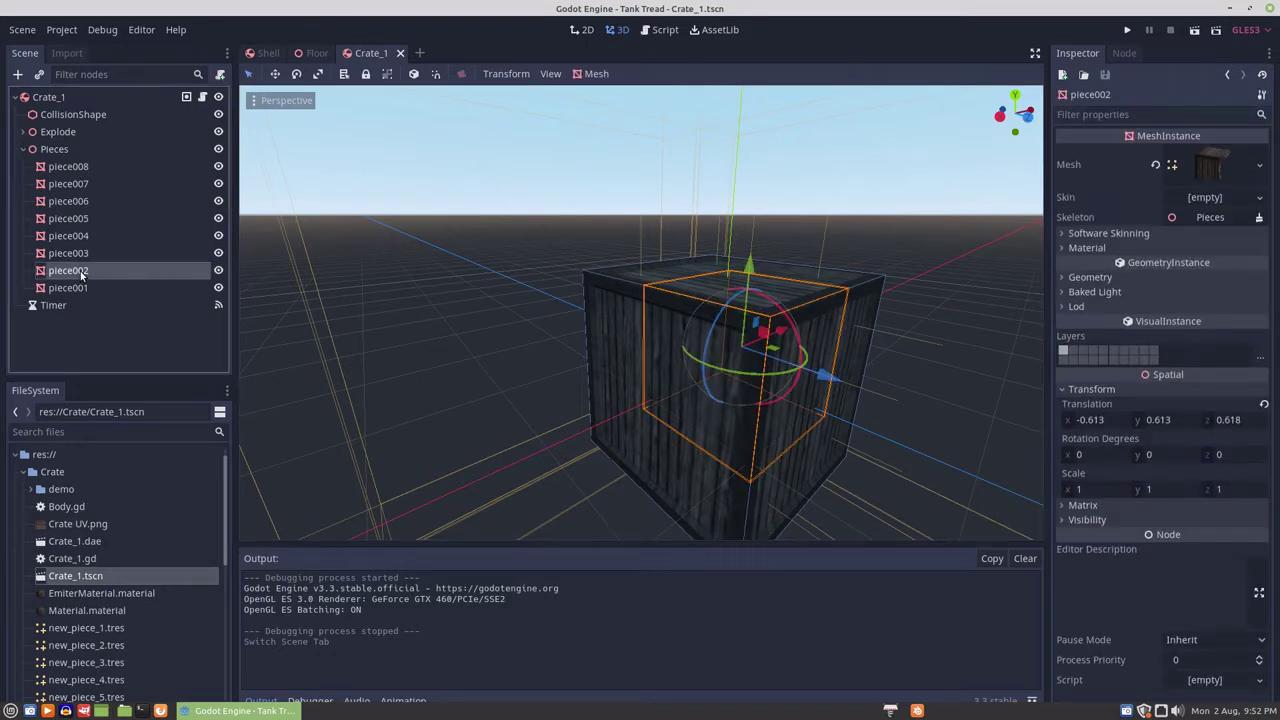
{"action": "left_click", "coordinate": [219, 270]}
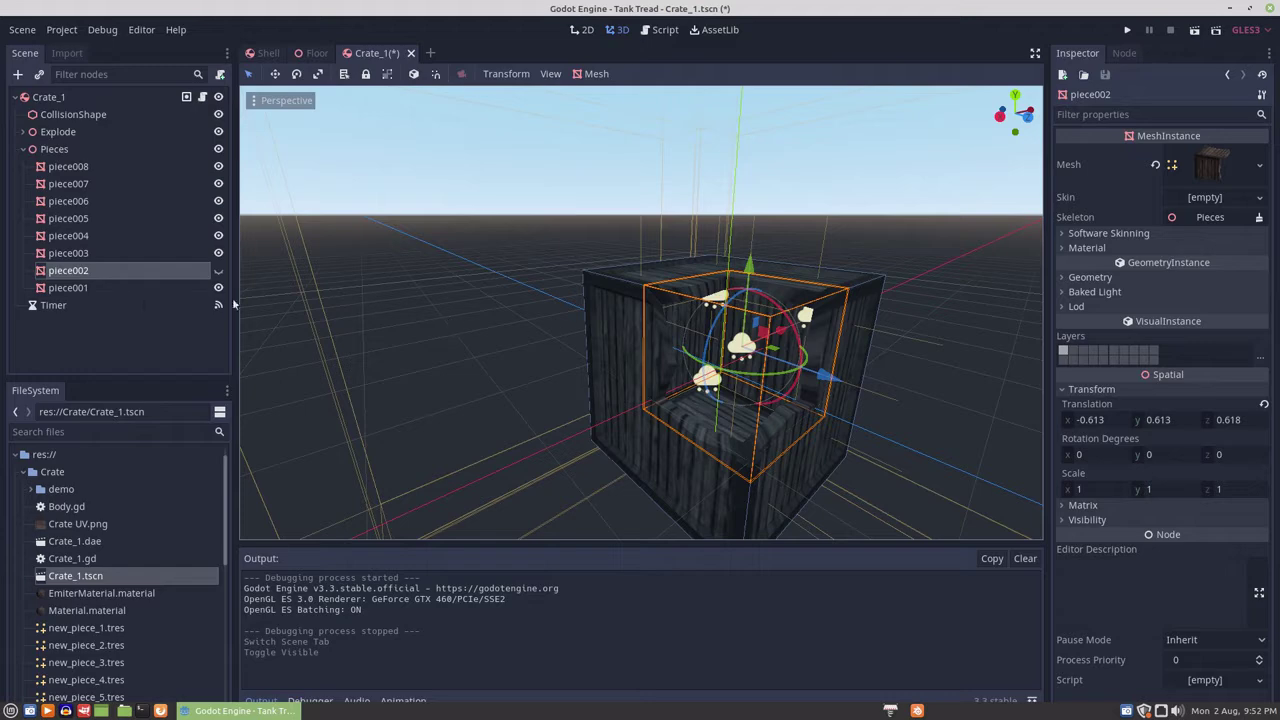
{"action": "left_click", "coordinate": [101, 336]}
{"action": "middle_click_drag", "start_coordinate": [715, 313], "coordinate": [668, 366]}
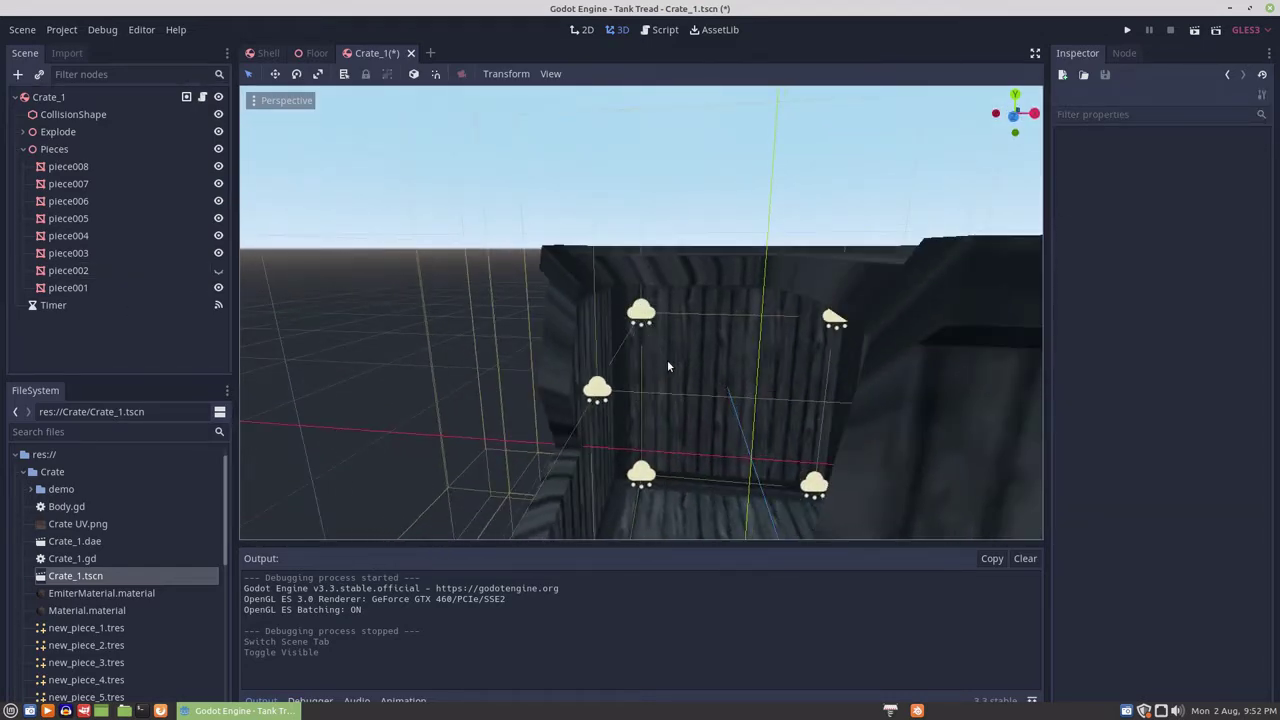
{"action": "scroll", "coordinate": [667, 362], "scroll_direction": "down", "scroll_amount": 3}
{"action": "left_click", "coordinate": [660, 367]}
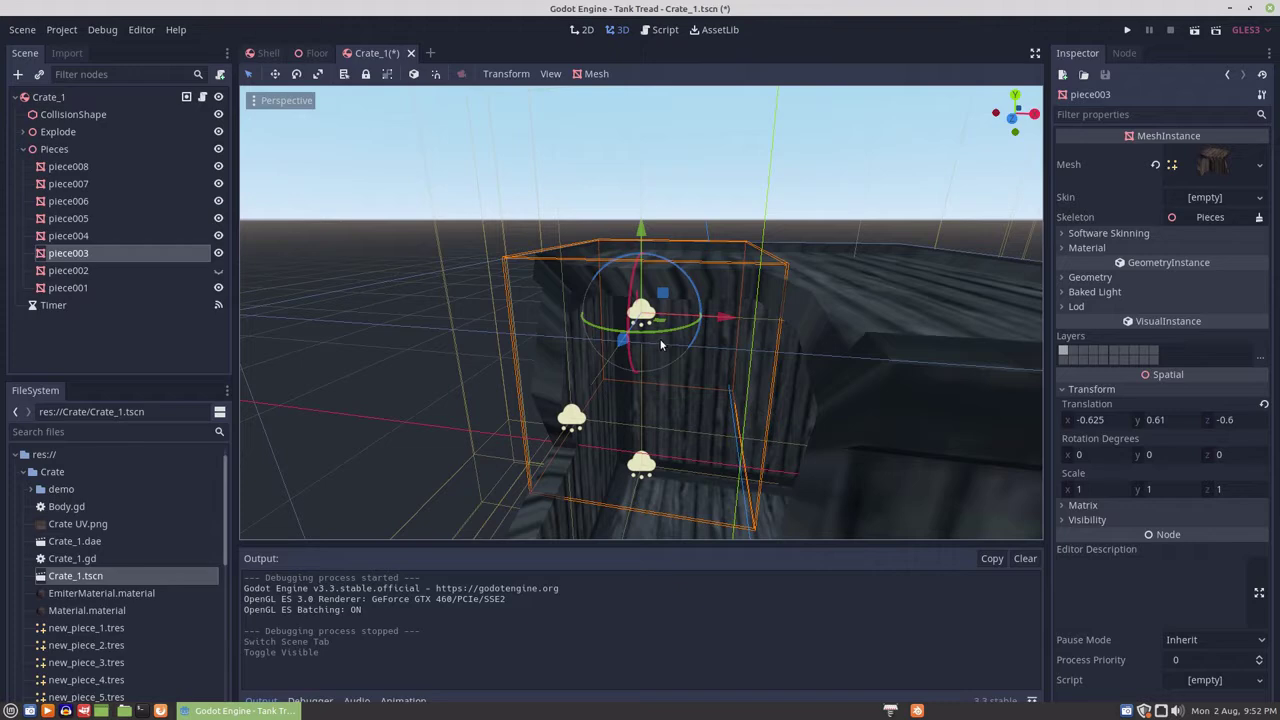
{"action": "left_click", "coordinate": [95, 318]}
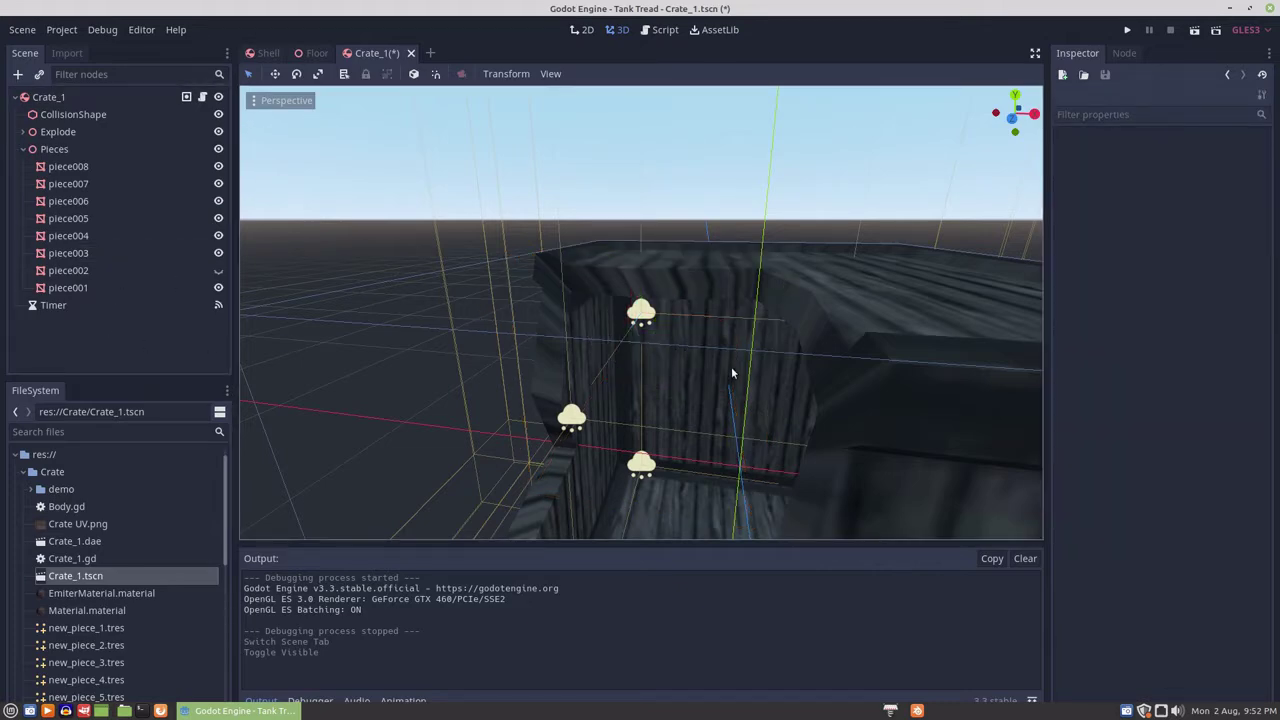
{"action": "middle_click_drag", "start_coordinate": [731, 373], "coordinate": [726, 428]}
{"action": "scroll", "coordinate": [848, 377], "scroll_direction": "down", "scroll_amount": 4}
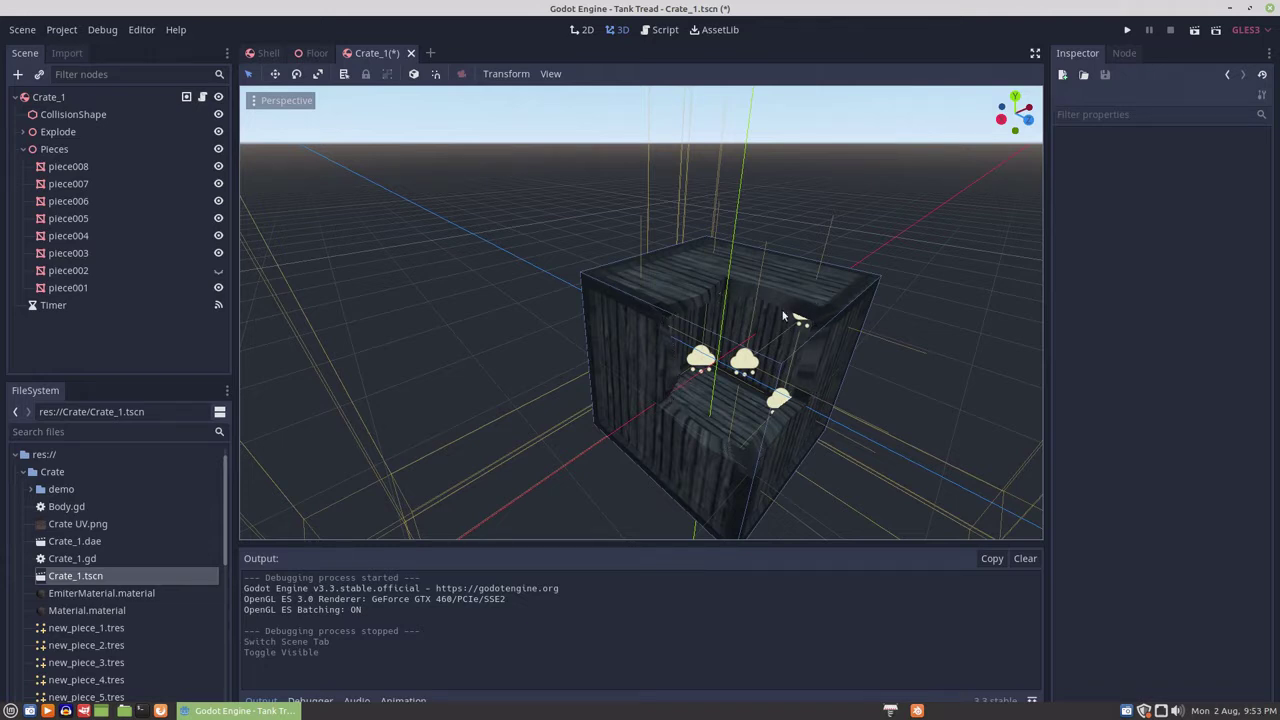
Make piece002 visible again and save the Crate_1 scene.
{"action": "left_click", "coordinate": [218, 270]}
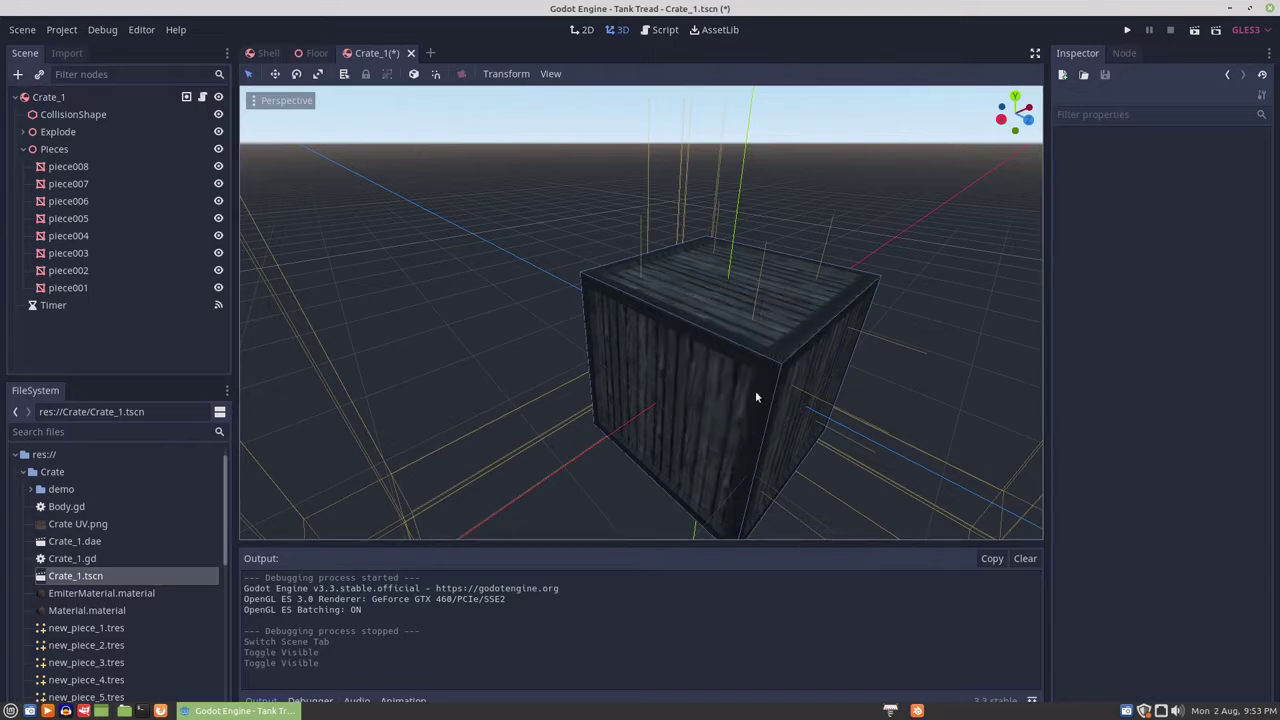
{"action": "middle_click_drag", "start_coordinate": [699, 327], "coordinate": [625, 341]}
{"action": "scroll", "coordinate": [620, 300], "scroll_direction": "down", "scroll_amount": 3}
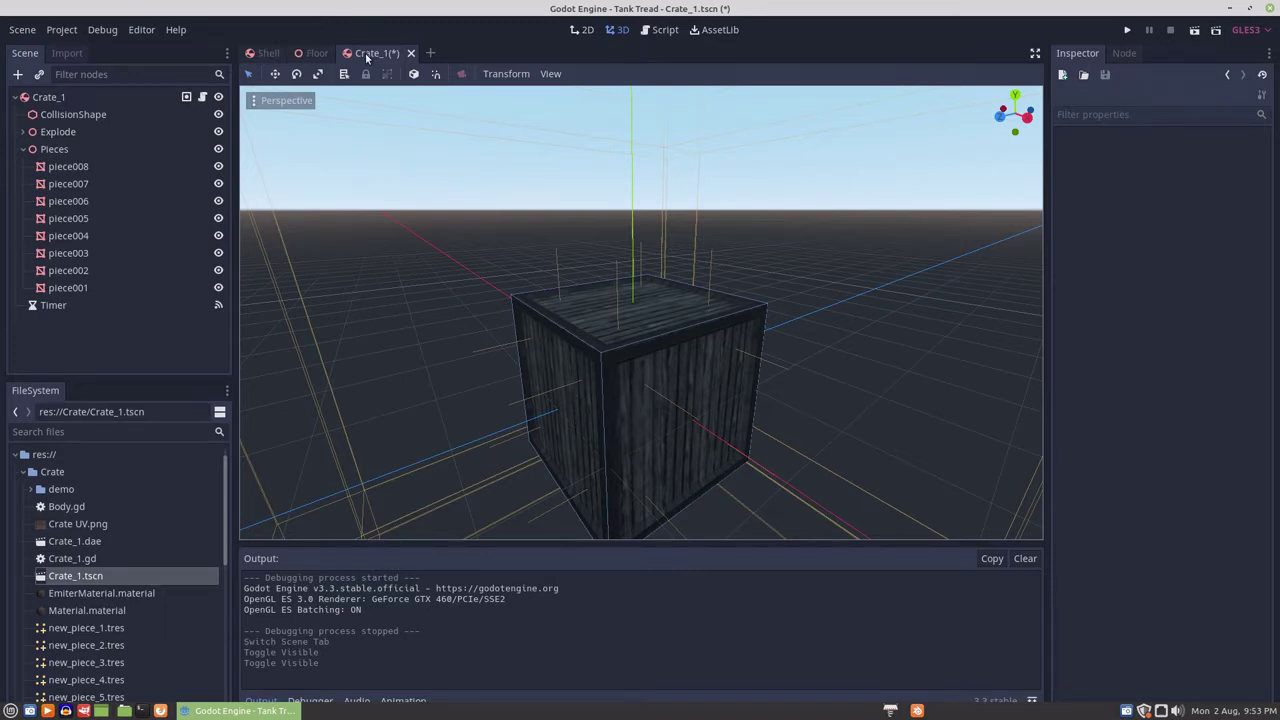
{"action": "key", "text": "ctrl+s"}
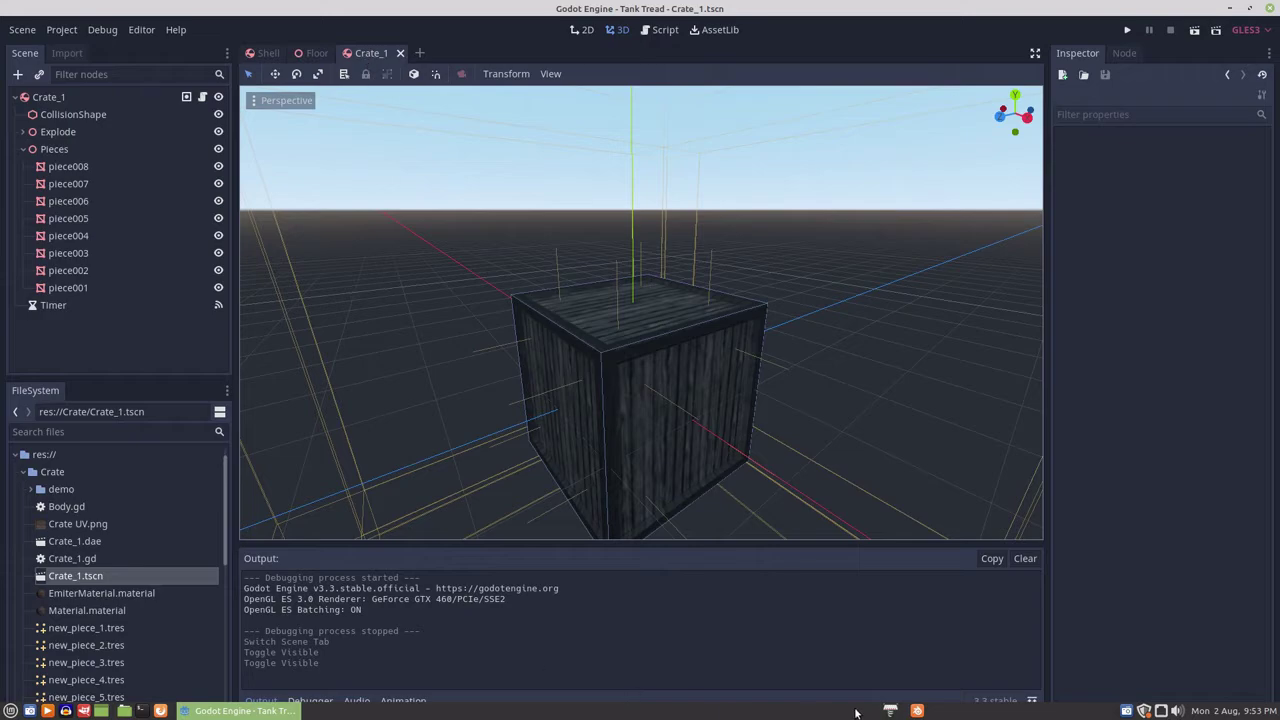
Launch Blender and GIMP, and create a new 128 × 128 px image in GIMP.
{"action": "left_click", "coordinate": [917, 710]}
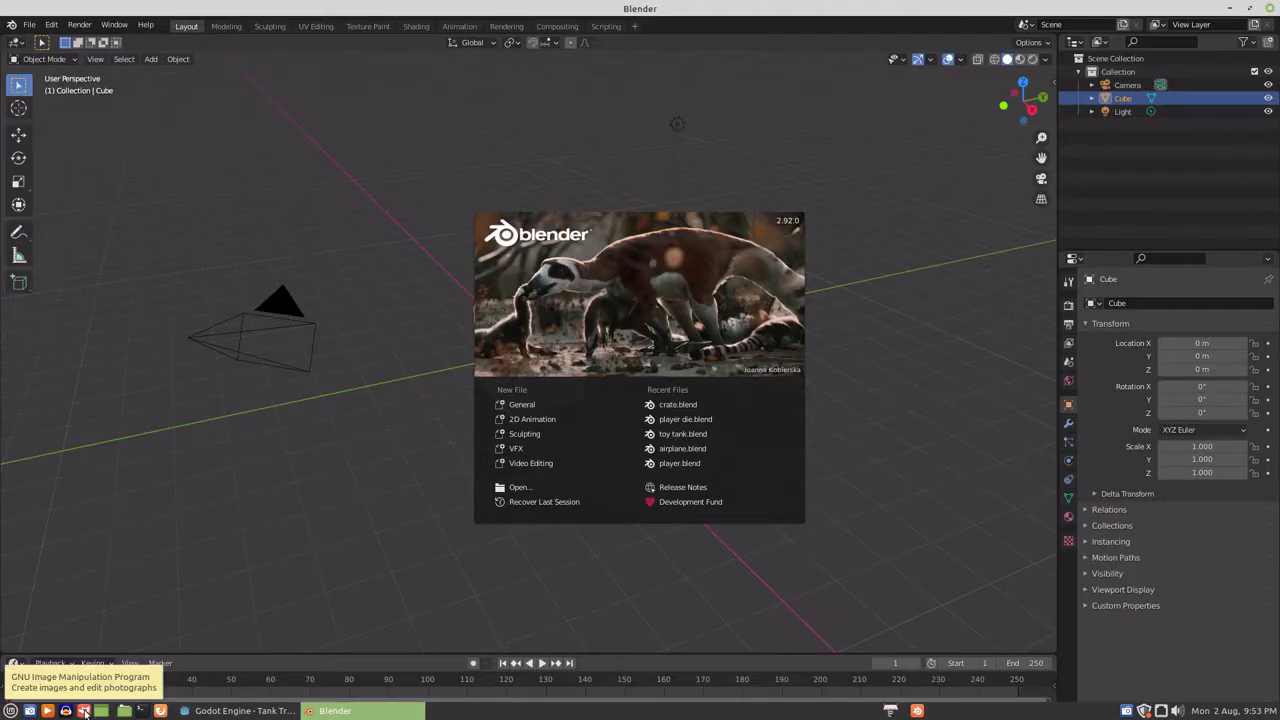
{"action": "left_click", "coordinate": [83, 710]}
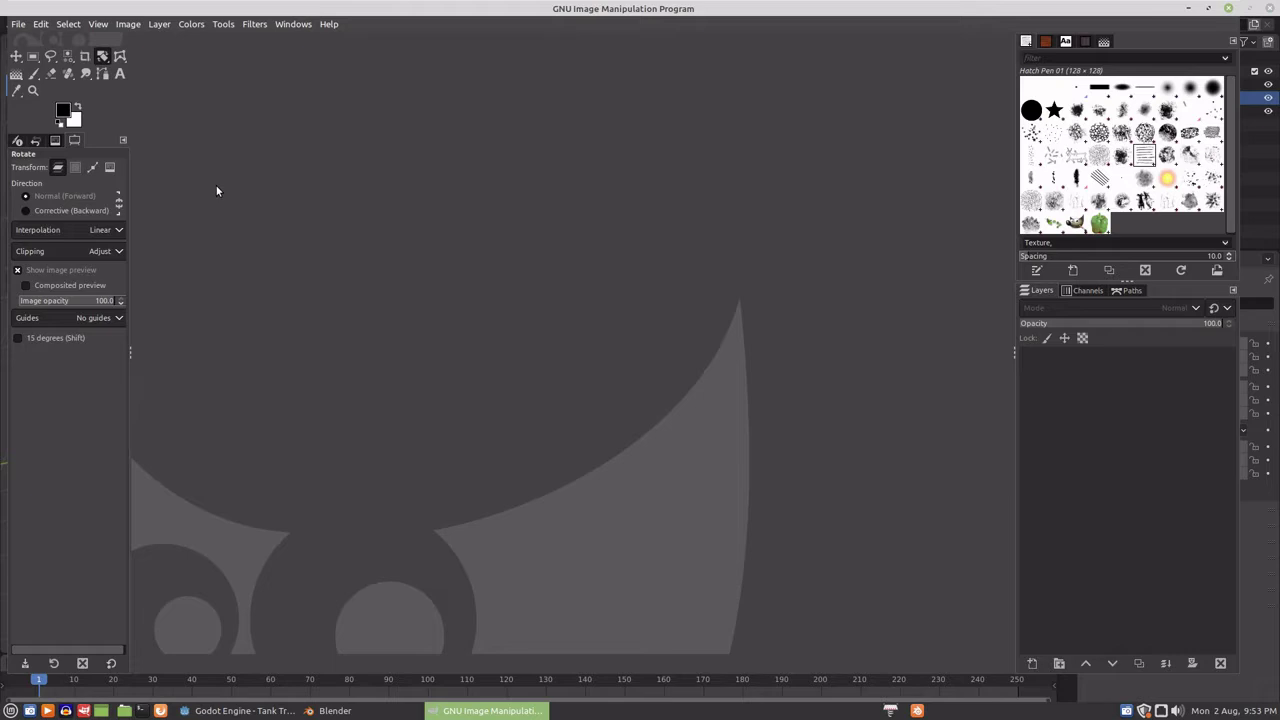
{"action": "key", "text": "ctrl+n"}
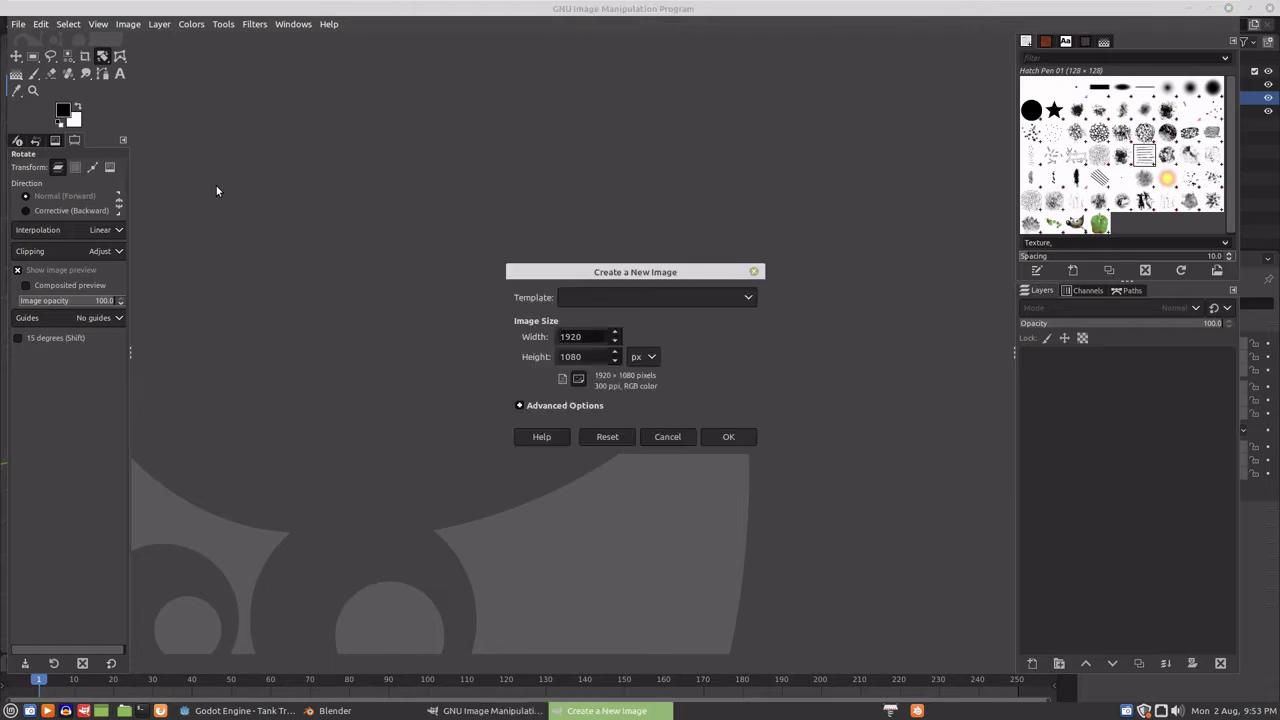
{"action": "left_click_drag", "start_coordinate": [590, 336], "coordinate": [549, 337]}
{"action": "type", "text": "128"}
{"action": "key", "text": "Tab"}
{"action": "type", "text": "12"}
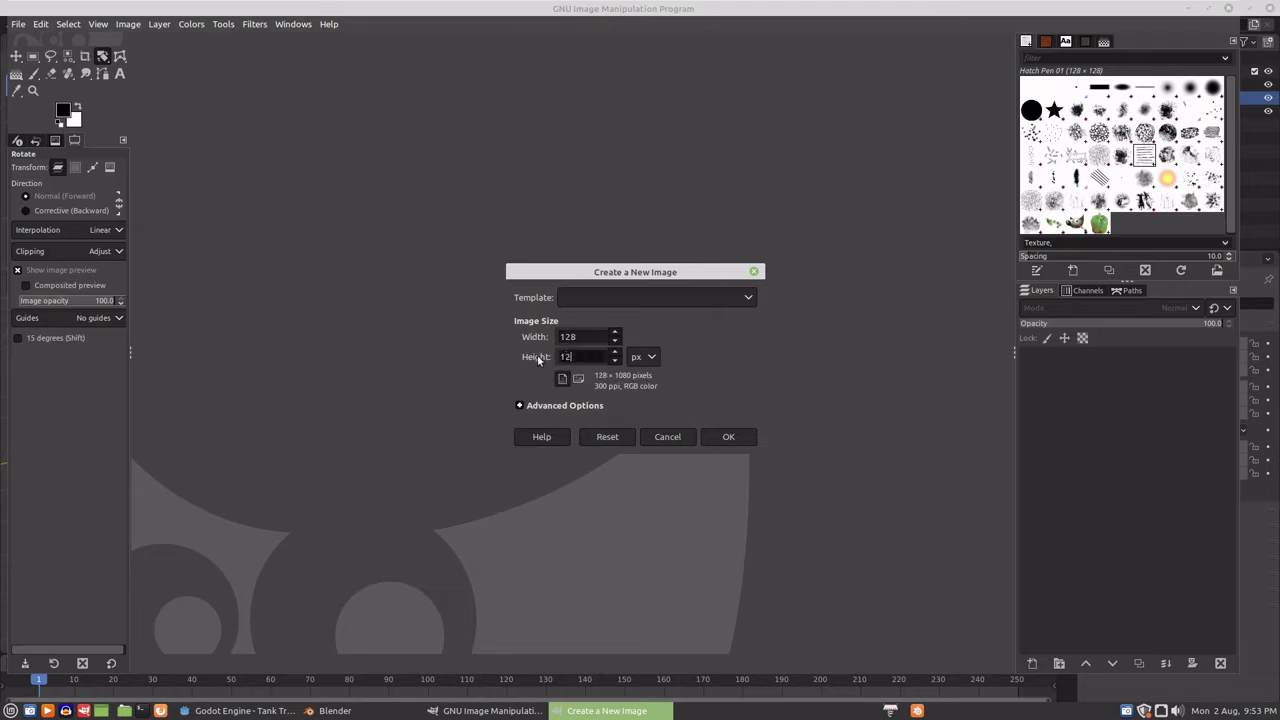
{"action": "left_click", "coordinate": [708, 437]}
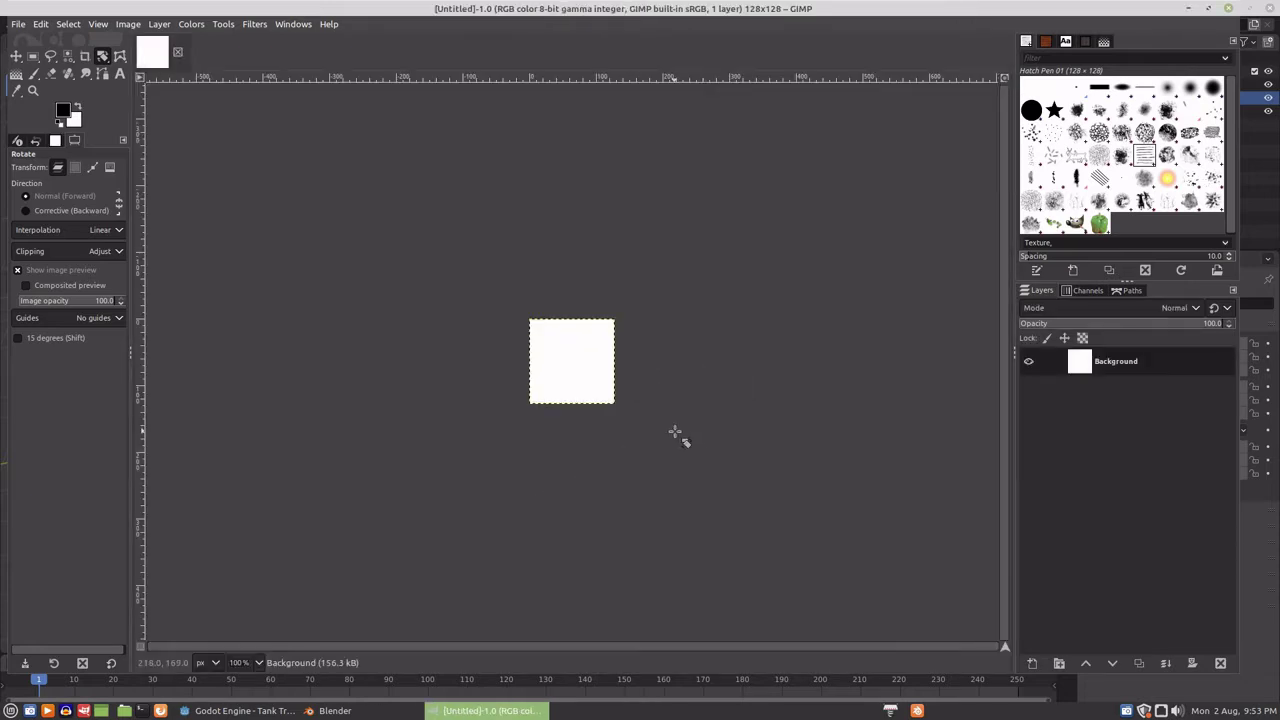
{"action": "scroll", "coordinate": [675, 432], "scroll_direction": "up", "scroll_amount": 1, "text": "ctrl"}
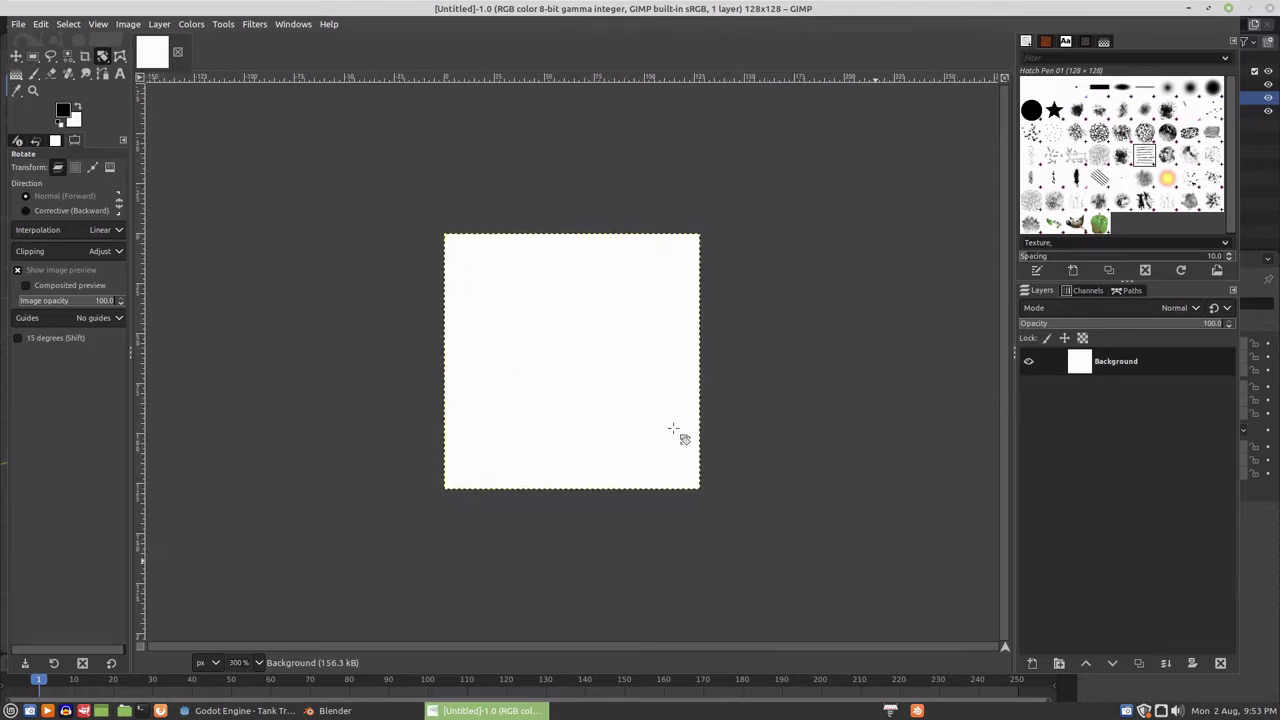
Fill the blank image with the Wood #2 pattern.
{"action": "left_click", "coordinate": [1047, 42]}
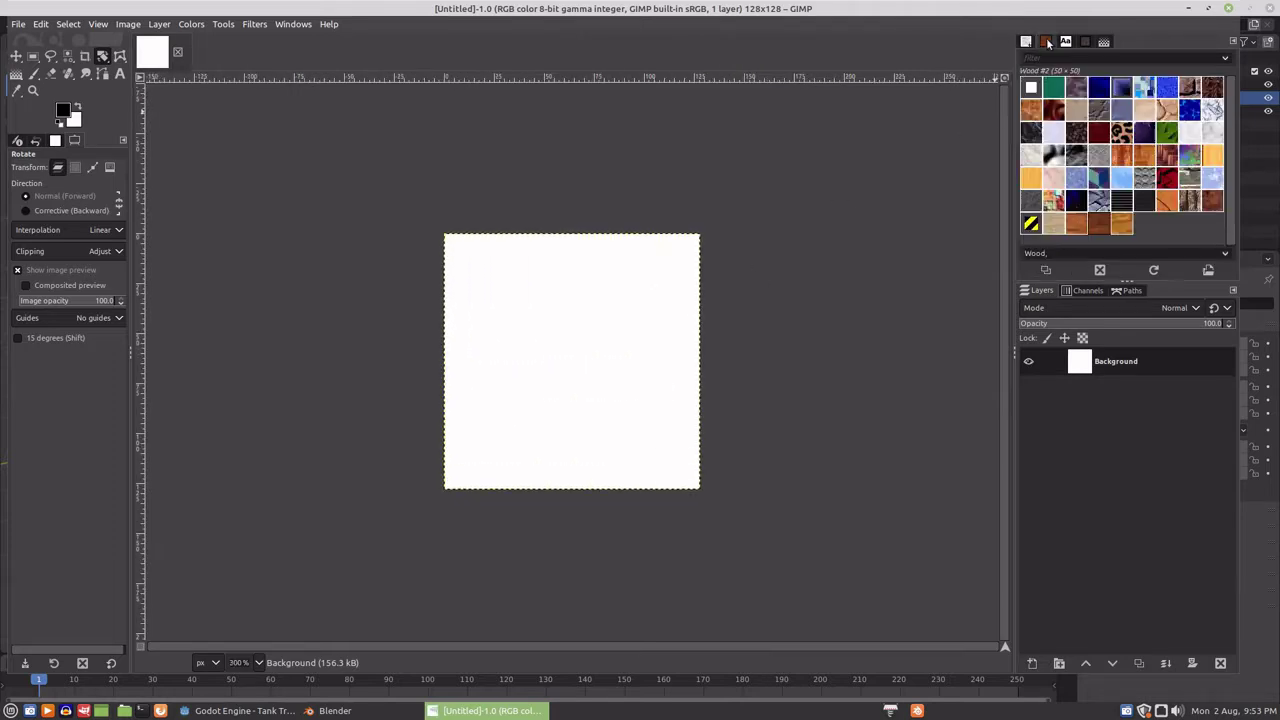
{"action": "right_click", "coordinate": [473, 274]}
{"action": "mouse_move", "coordinate": [524, 292]}
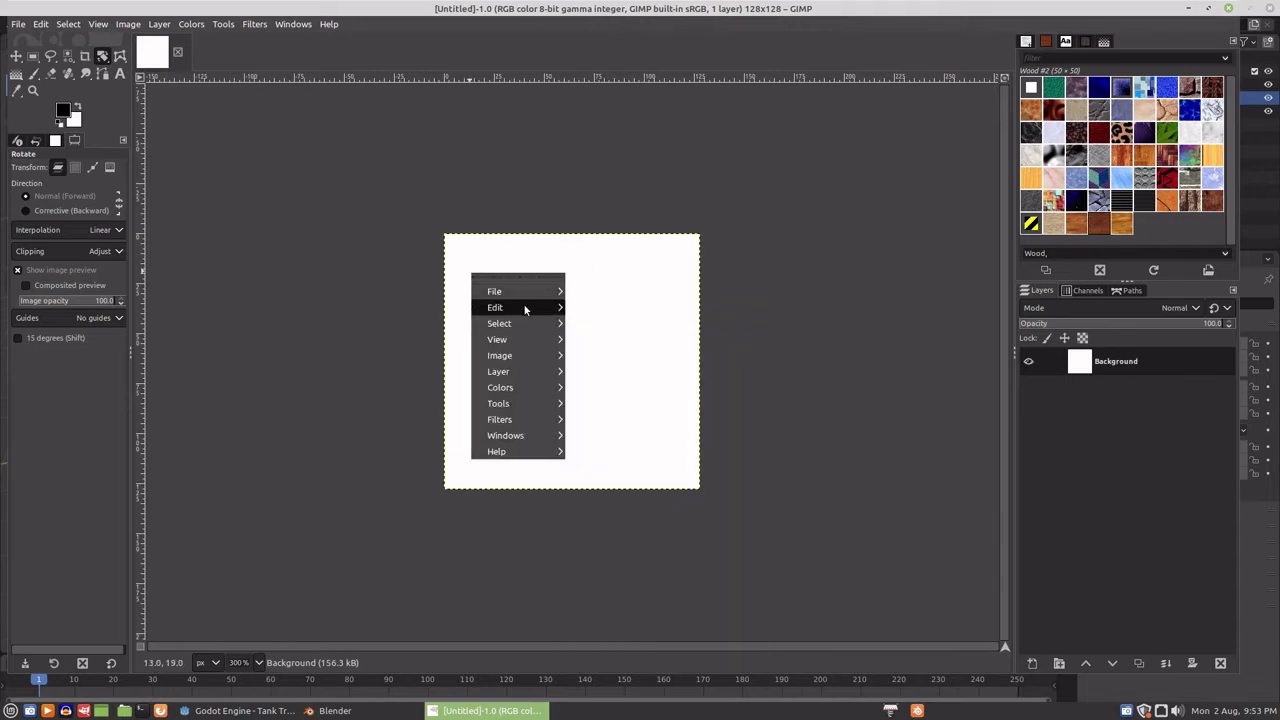
{"action": "left_click", "coordinate": [620, 561]}
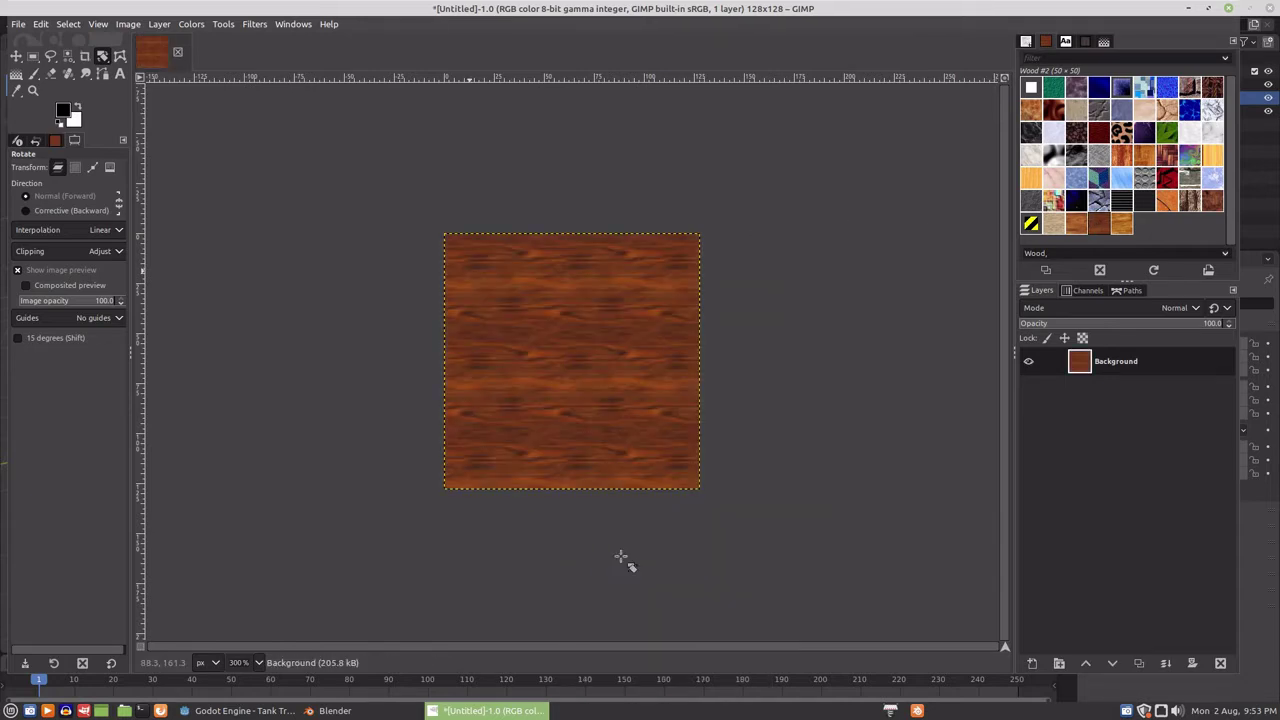
Reduce the wood texture's saturation to a scale of 0.179.
{"action": "left_click", "coordinate": [33, 56]}
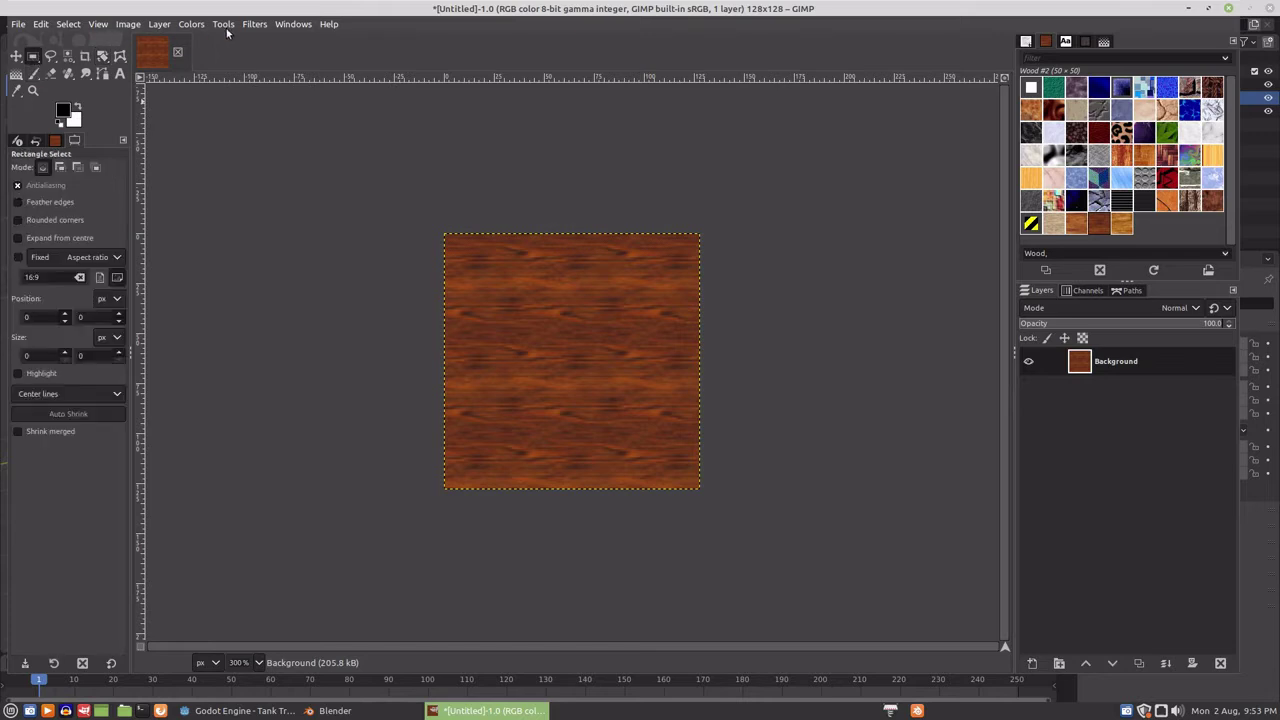
{"action": "left_click", "coordinate": [191, 24]}
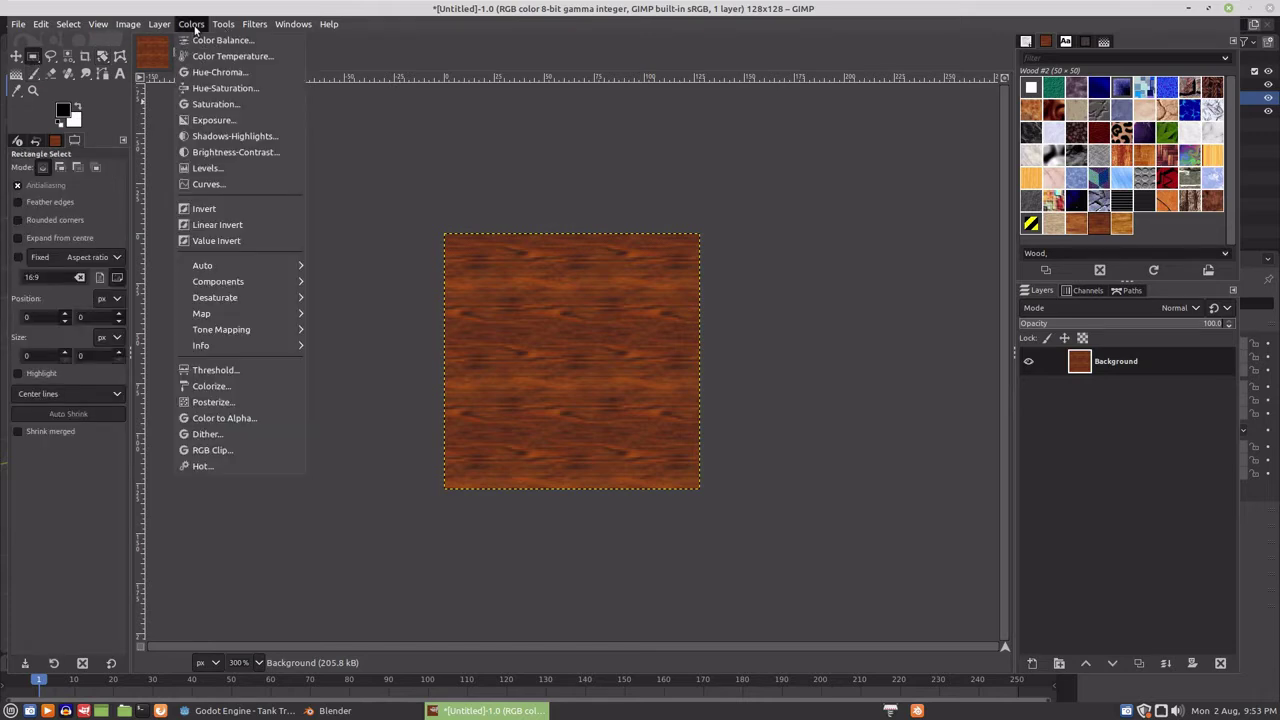
{"action": "left_click", "coordinate": [227, 108]}
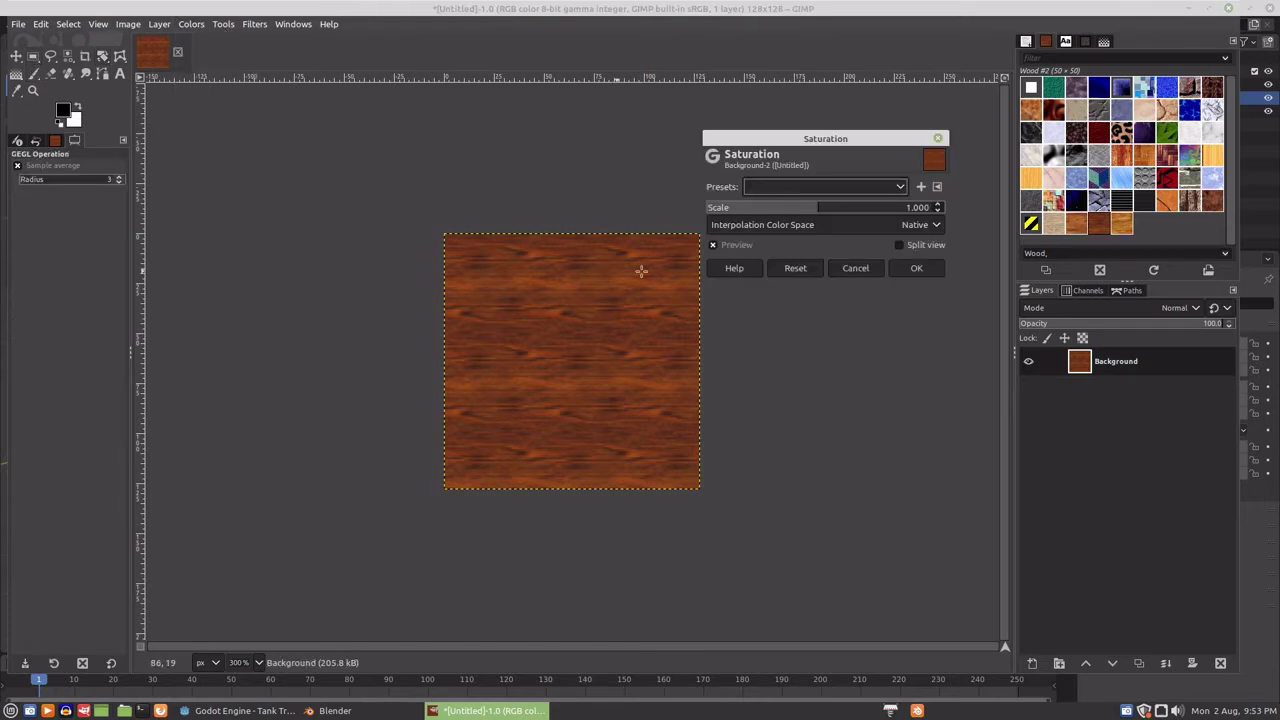
{"action": "left_click", "coordinate": [730, 207]}
{"action": "left_click_drag", "start_coordinate": [730, 207], "coordinate": [726, 208]}
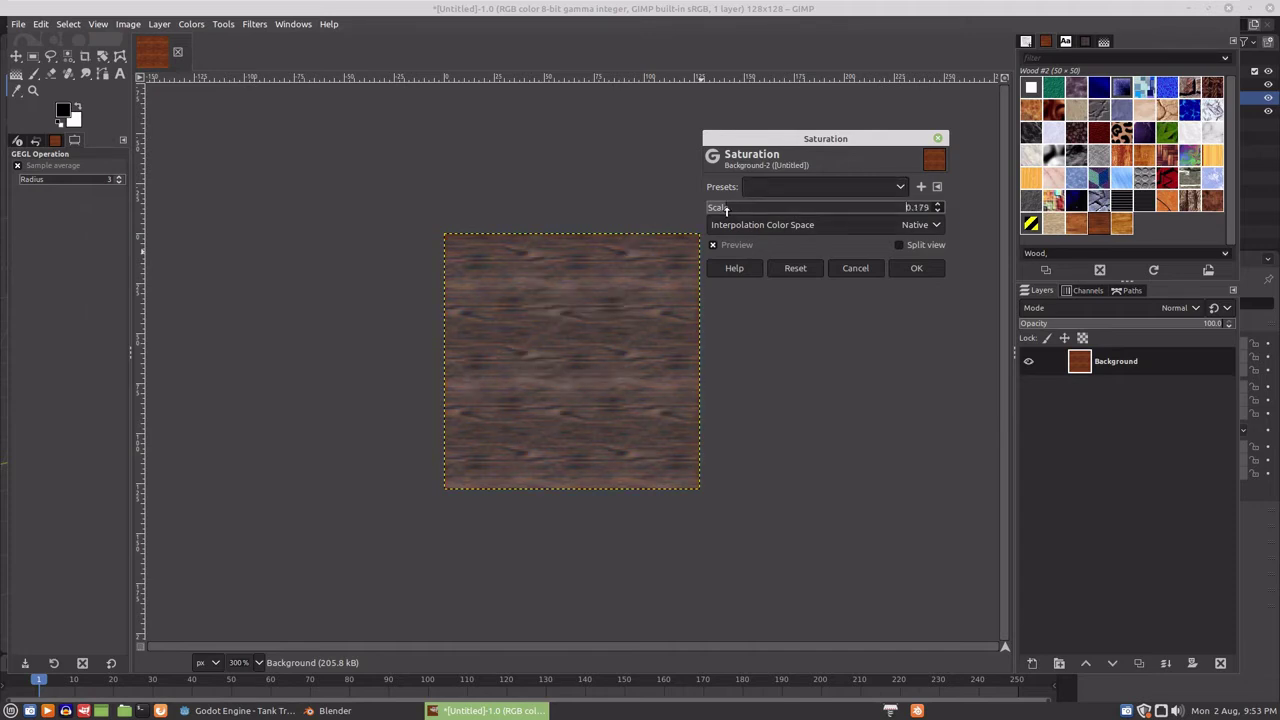
{"action": "left_click", "coordinate": [914, 268]}
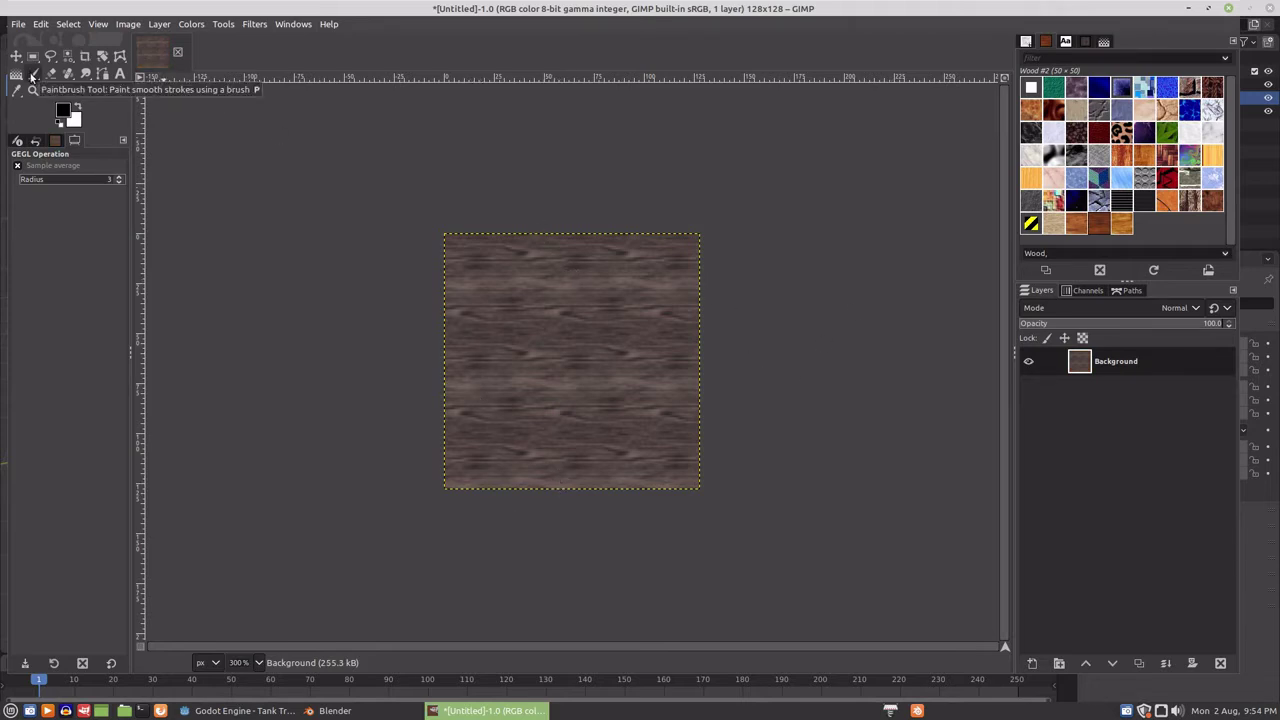
Stamp black plank lines across the upper half of the wood texture with the Paintbrush, using Hatch Pen 01 at size 230 and aspect ratio 14.
{"action": "left_click", "coordinate": [33, 75]}
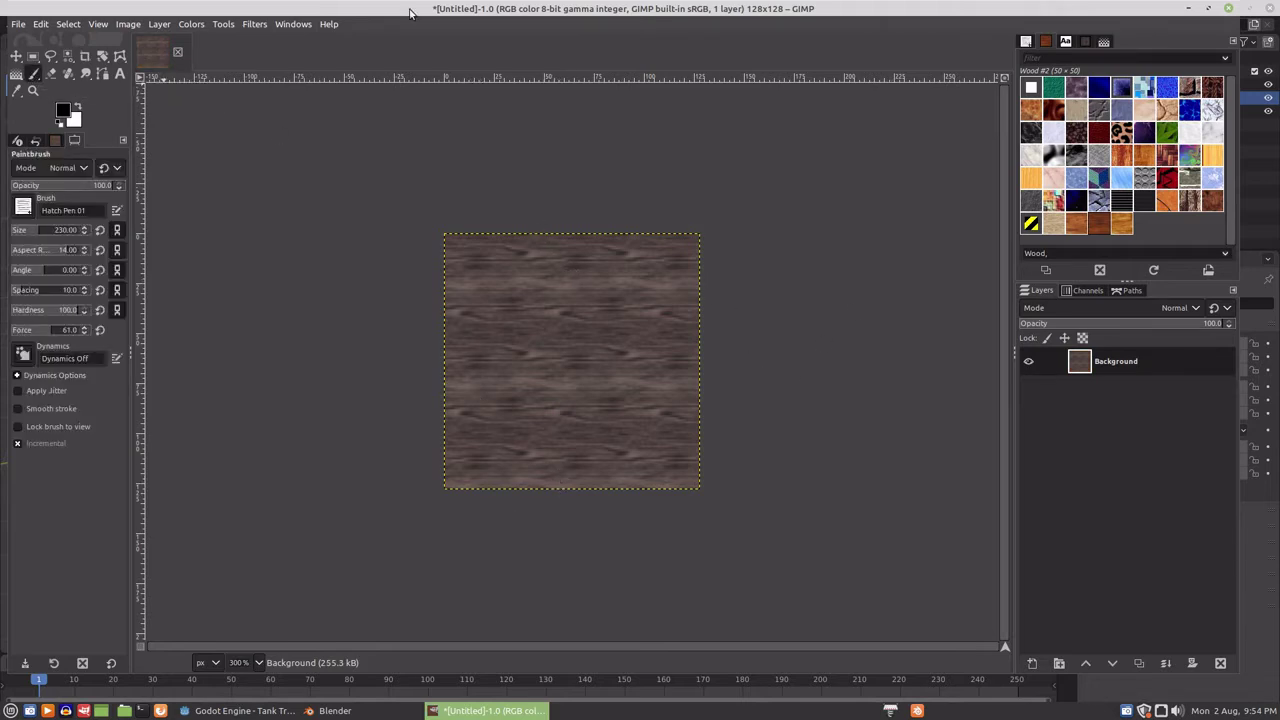
{"action": "left_click", "coordinate": [1026, 41]}
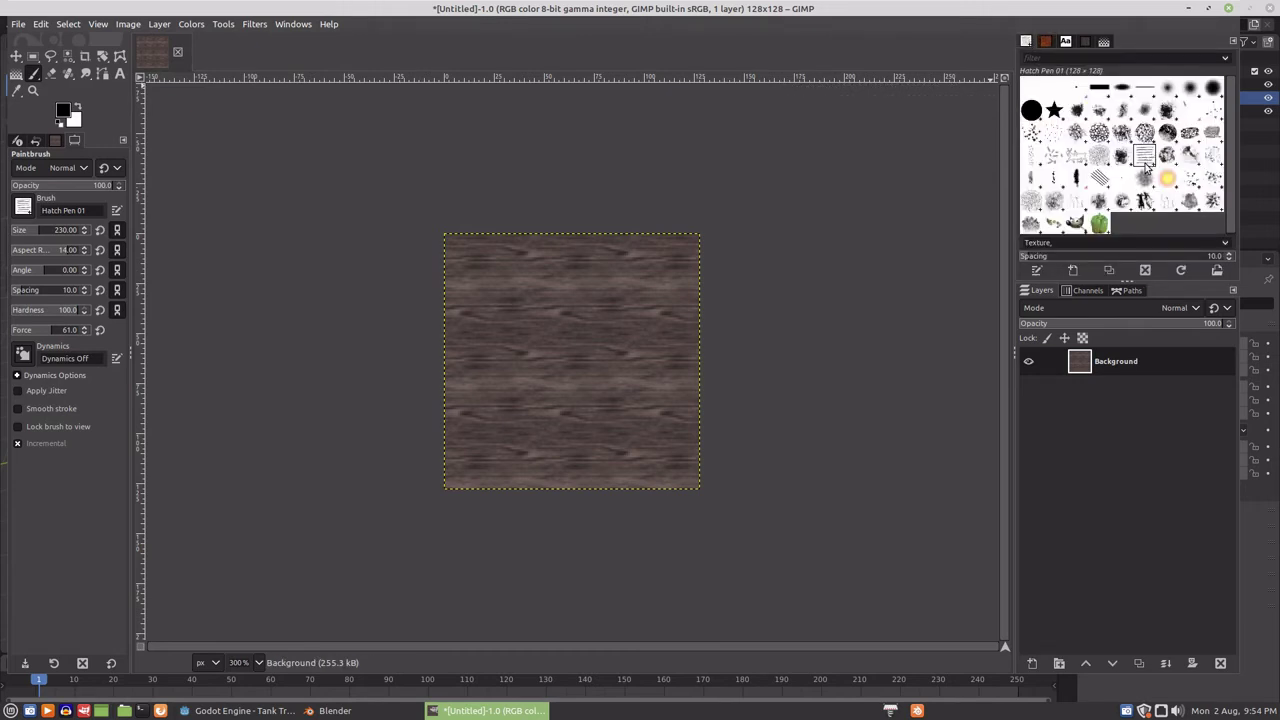
{"action": "left_click", "coordinate": [65, 252]}
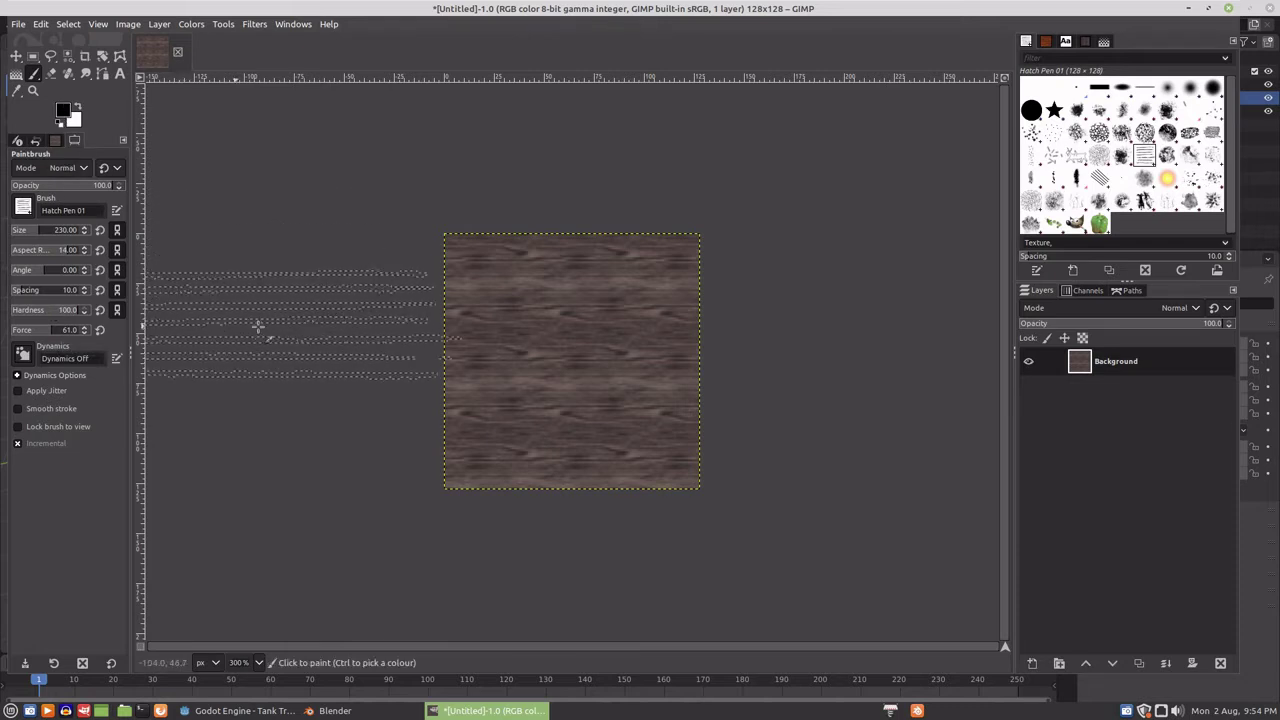
{"action": "left_click", "coordinate": [568, 305]}
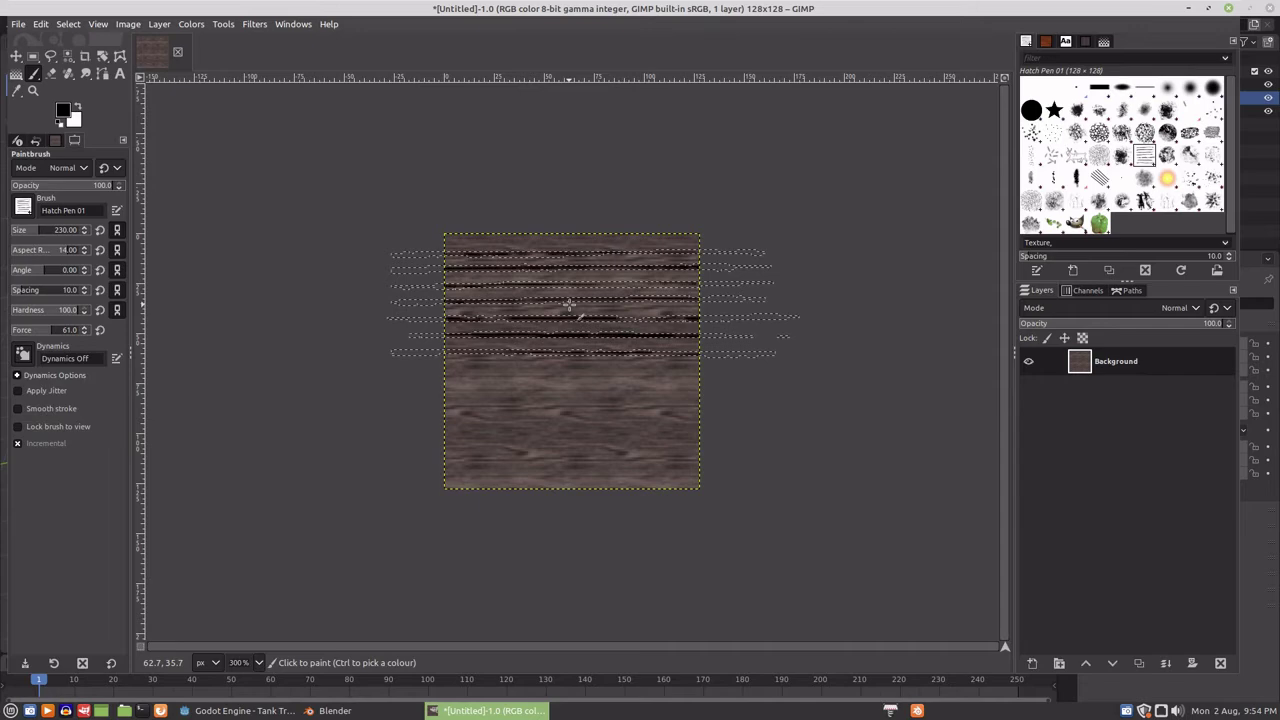
Stamp the same black plank lines across the lower half of the wood texture down to its bottom edge.
{"action": "left_click", "coordinate": [561, 401]}
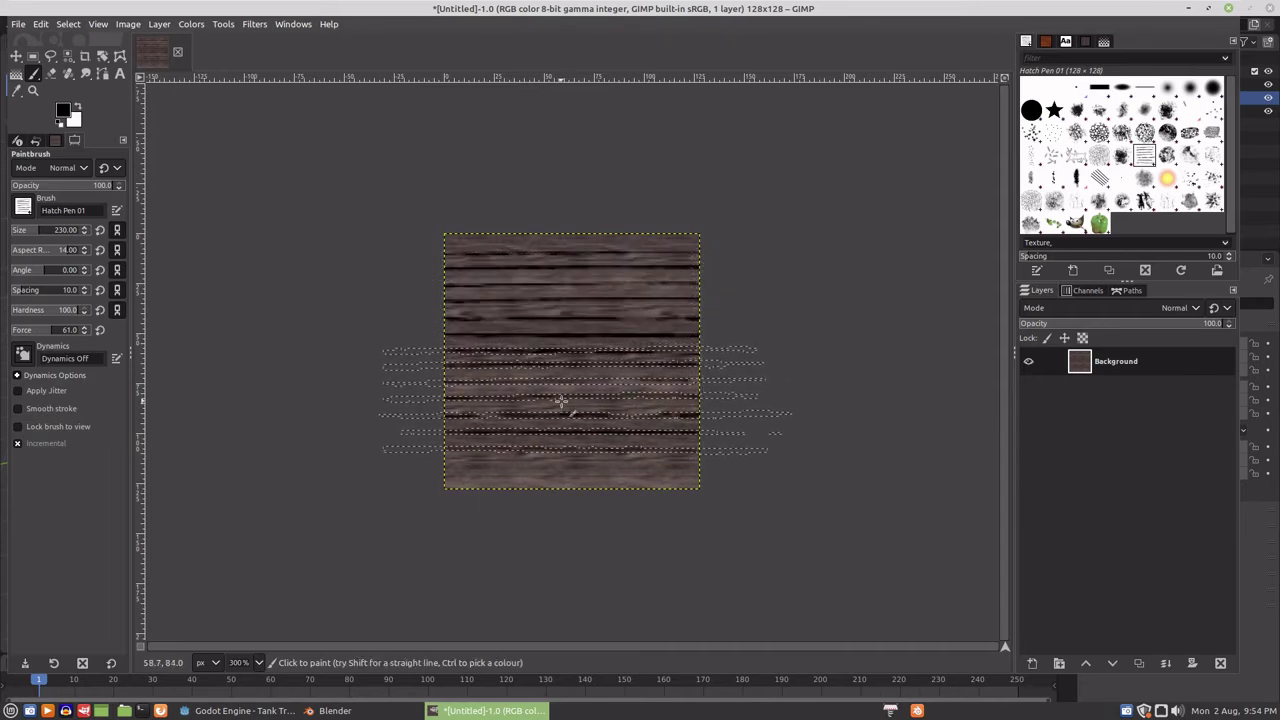
{"action": "left_click", "coordinate": [566, 497]}
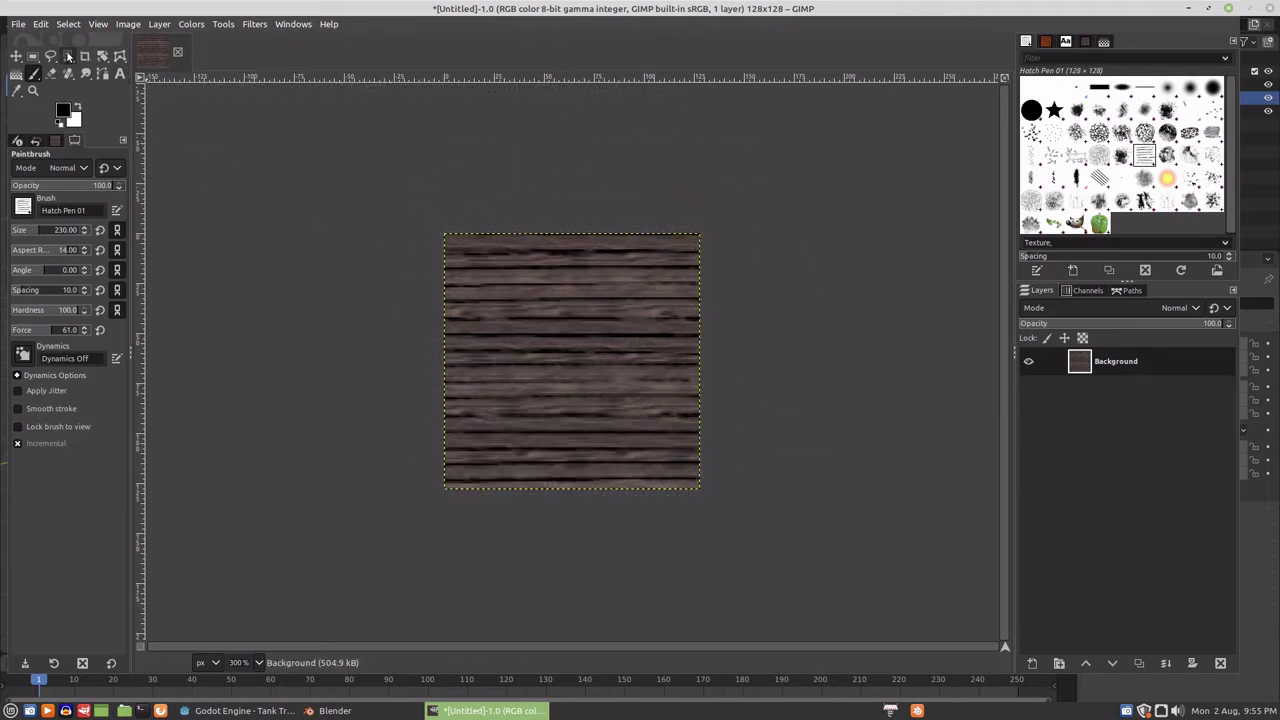
Choose Rectangle Select and turn on snapping to canvas edges.
{"action": "left_click", "coordinate": [33, 56]}
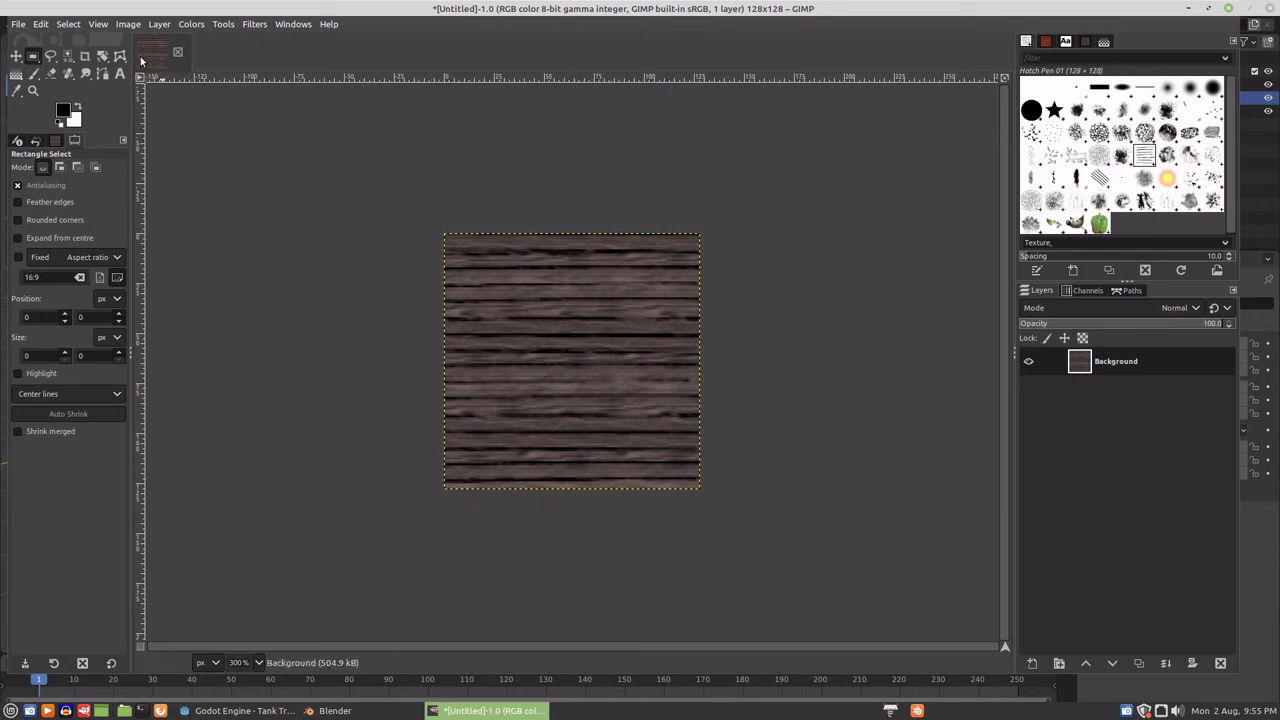
{"action": "left_click", "coordinate": [68, 24]}
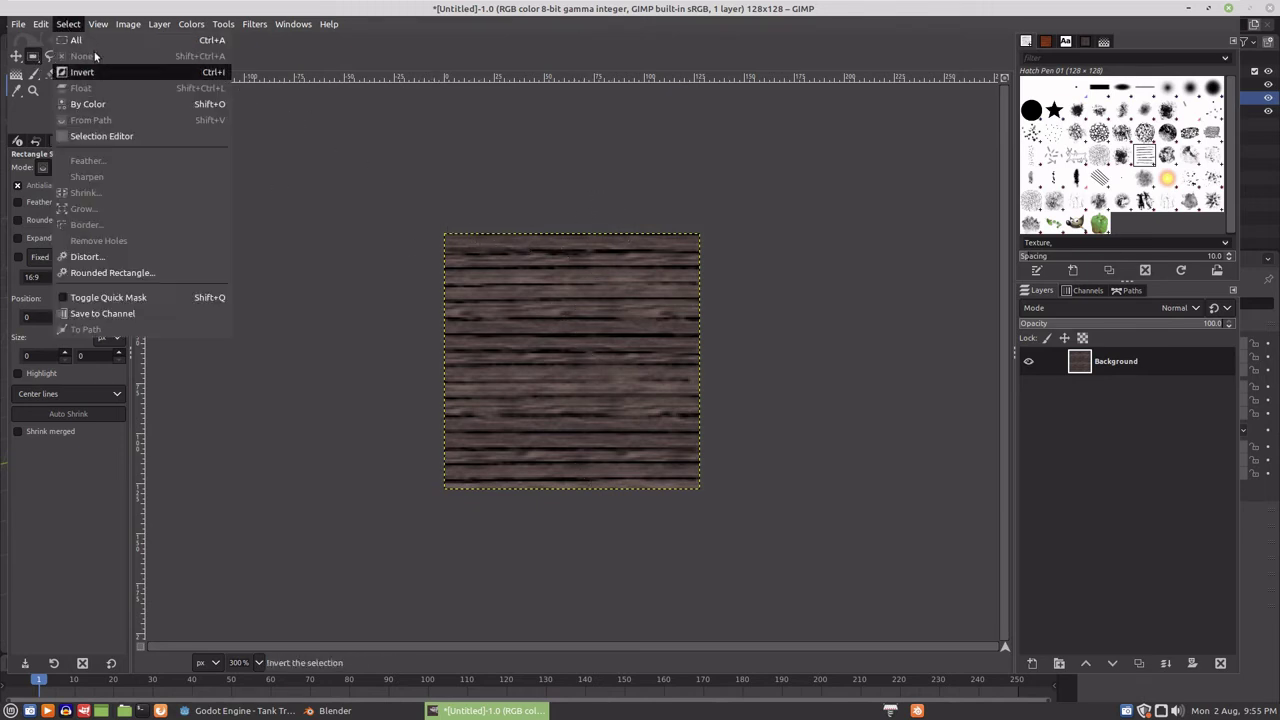
{"action": "mouse_move", "coordinate": [98, 24]}
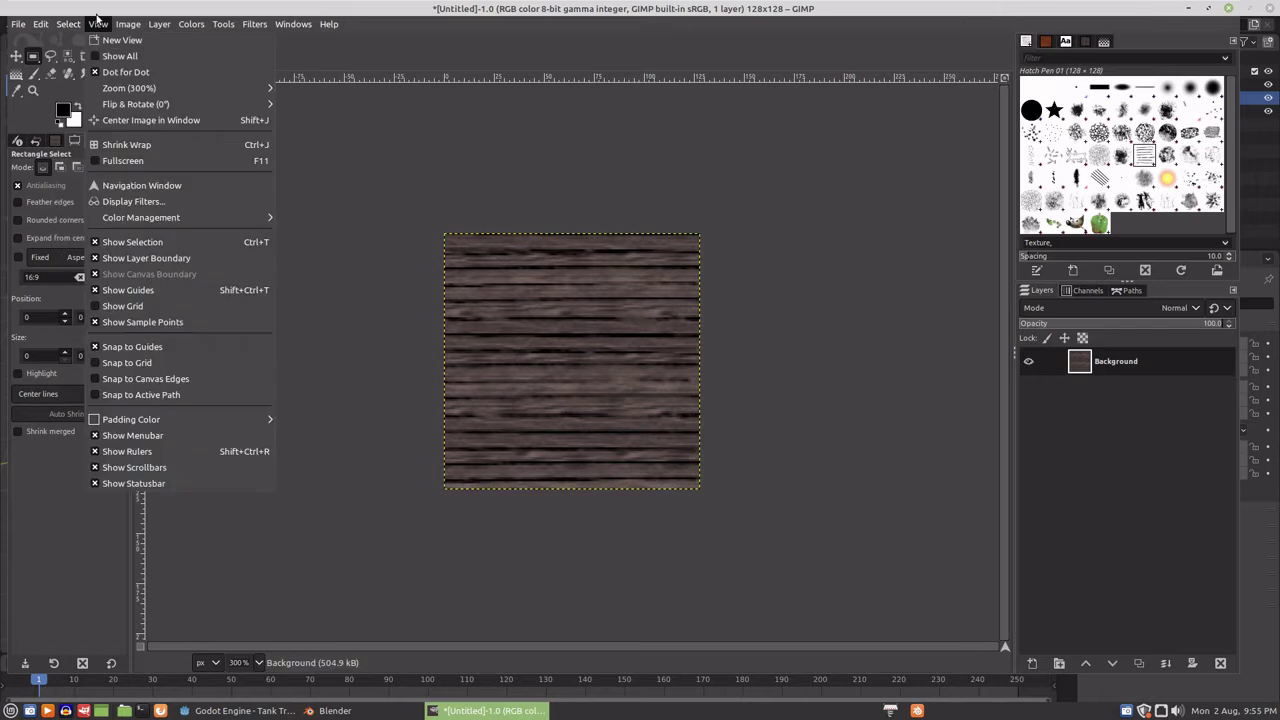
{"action": "left_click", "coordinate": [119, 380]}
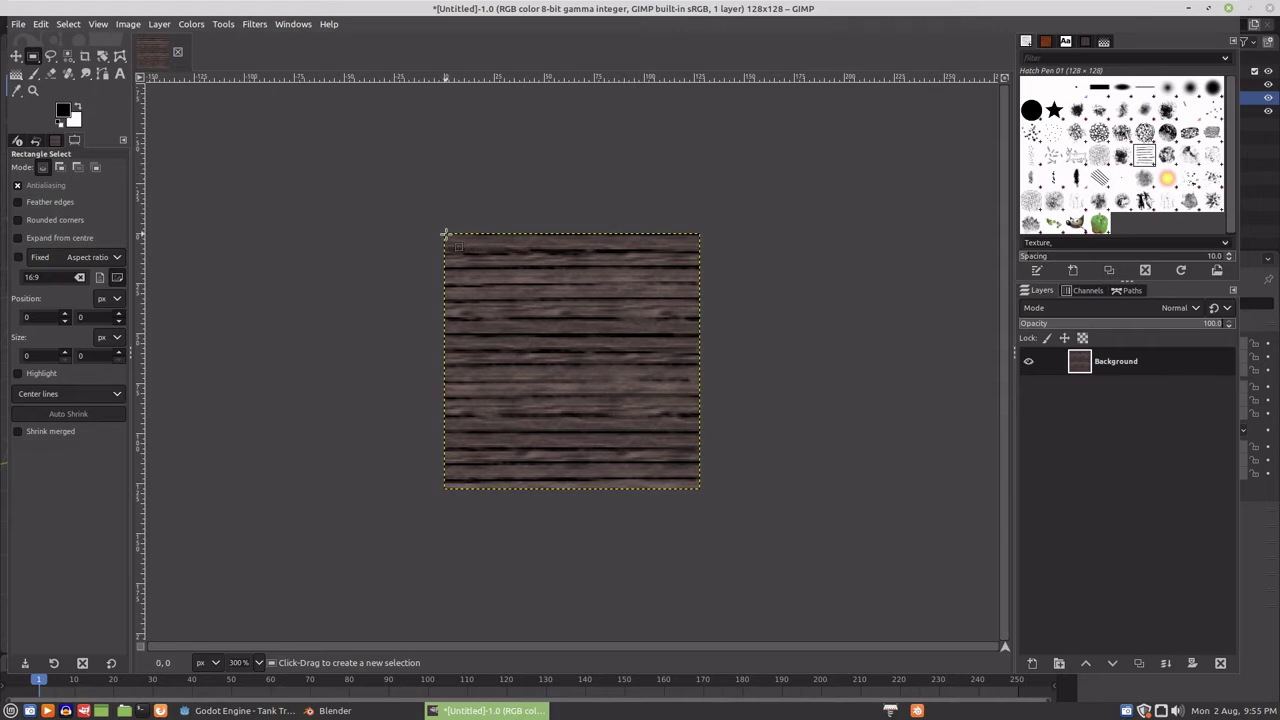
Select a full-width 128 × 10 px plank strip starting at 0, 99, and paste a copy of it in place.
{"action": "key", "text": "plus"}
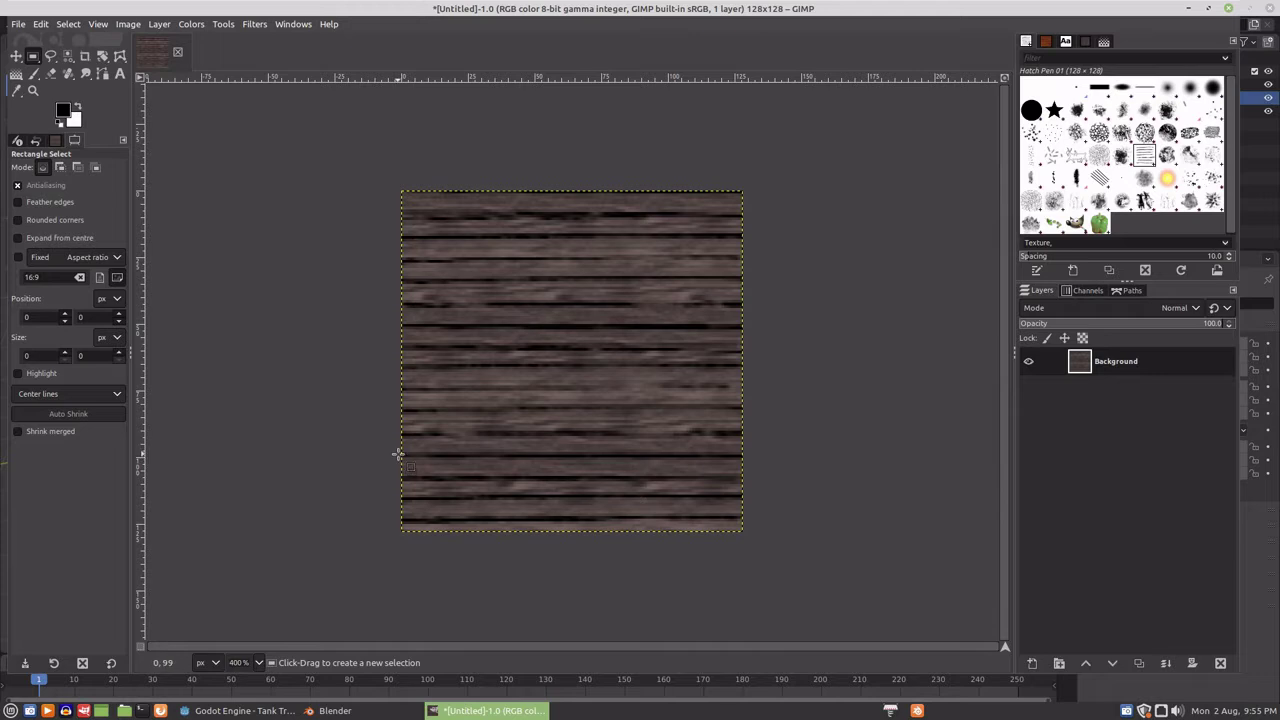
{"action": "left_click_drag", "start_coordinate": [401, 455], "coordinate": [738, 481]}
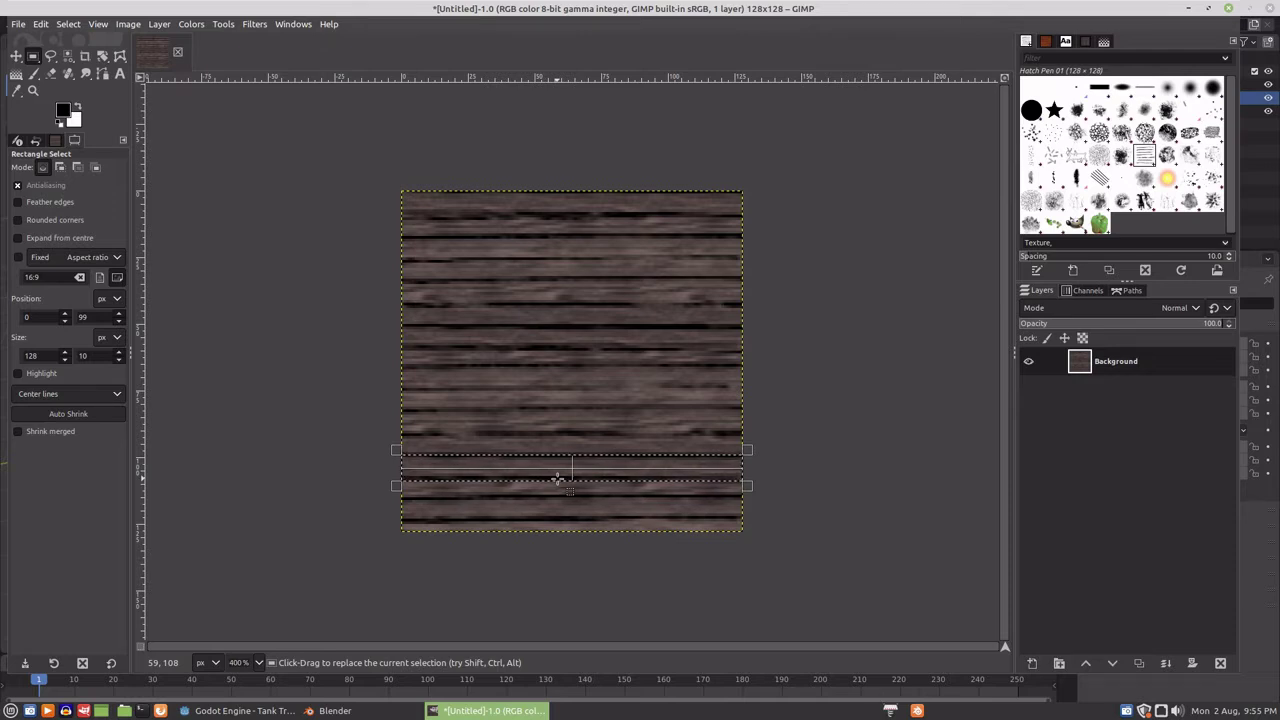
{"action": "key", "text": "ctrl+c"}
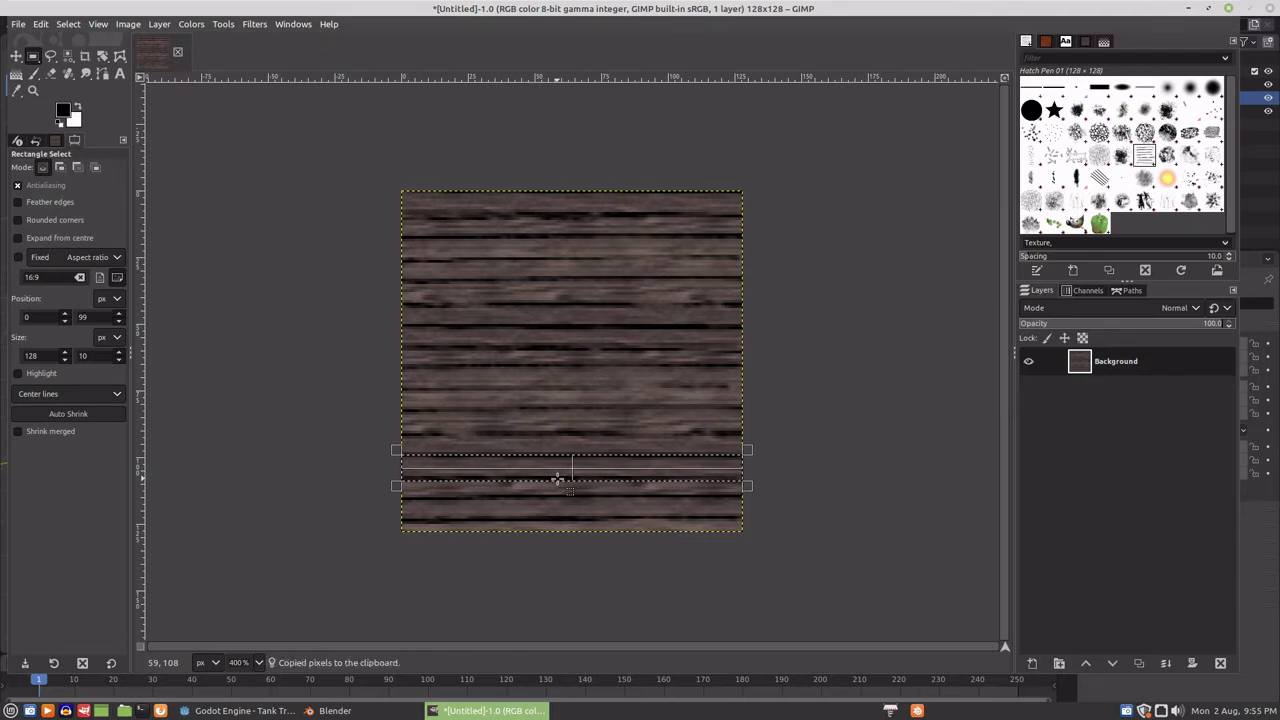
{"action": "key", "text": "ctrl+v"}
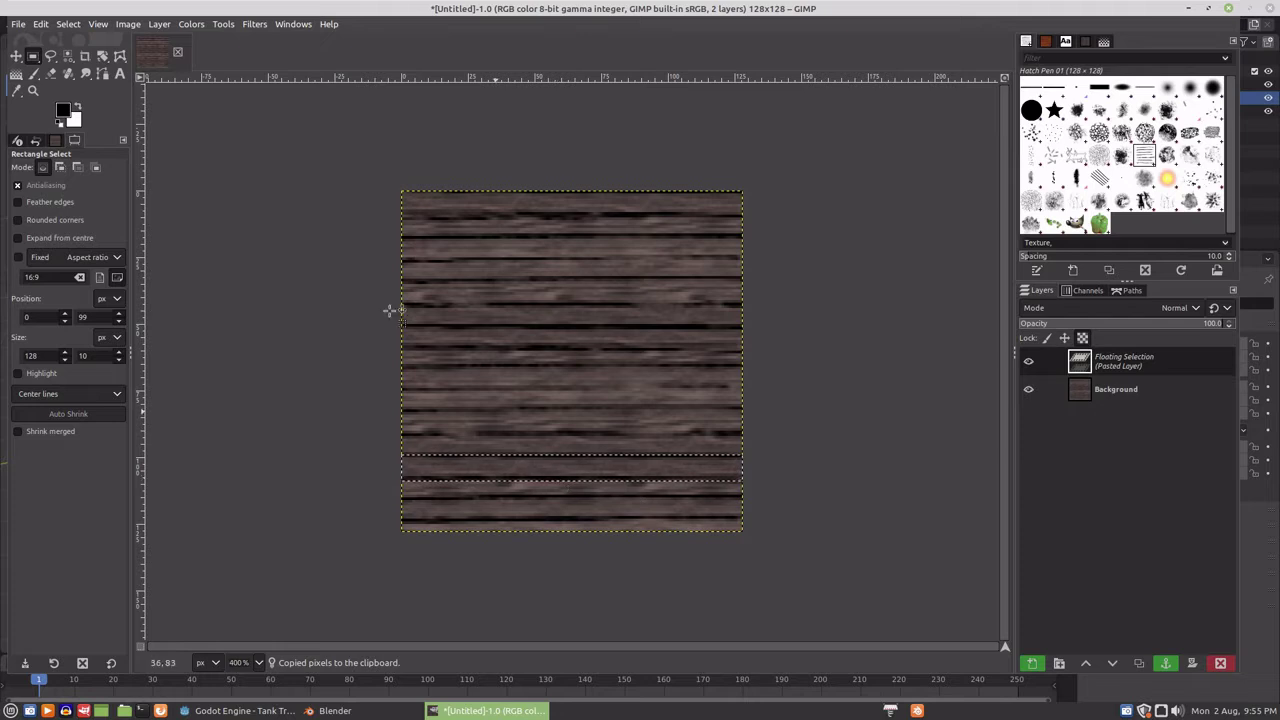
Darken the pasted plank strip by strongly lowering its brightness, and move it to the image's top edge.
{"action": "left_click", "coordinate": [192, 24]}
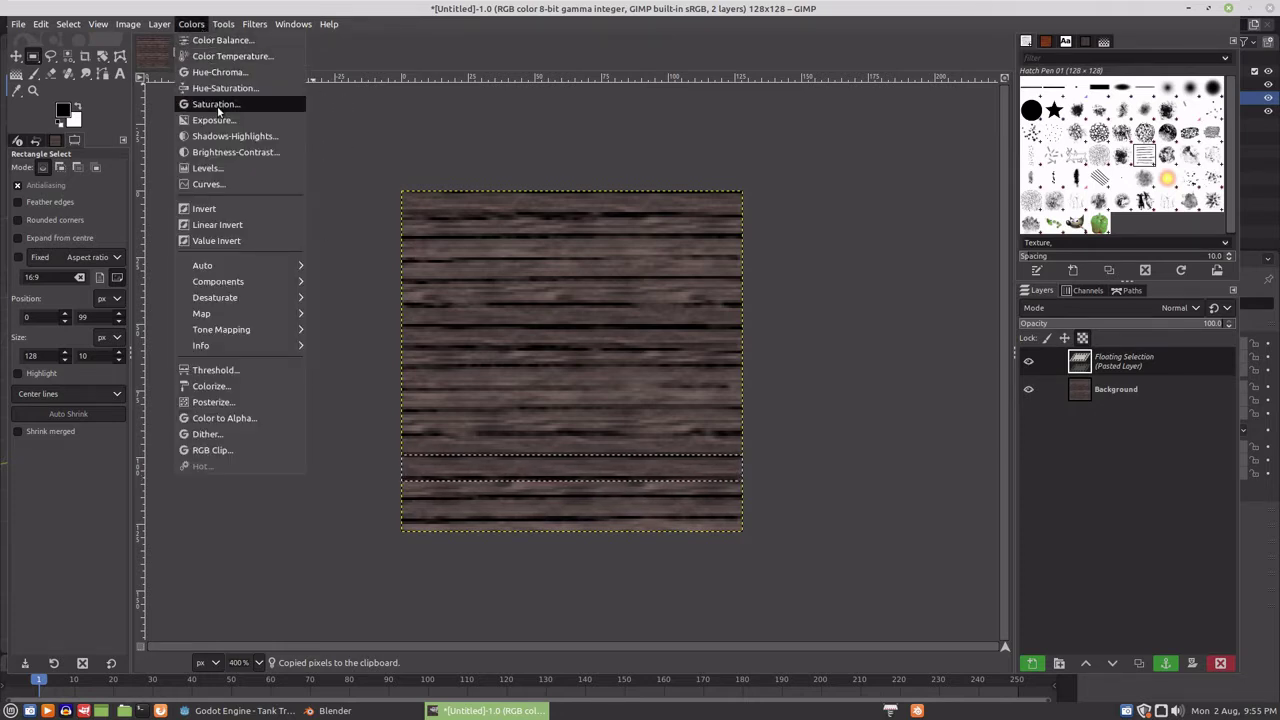
{"action": "left_click", "coordinate": [217, 151]}
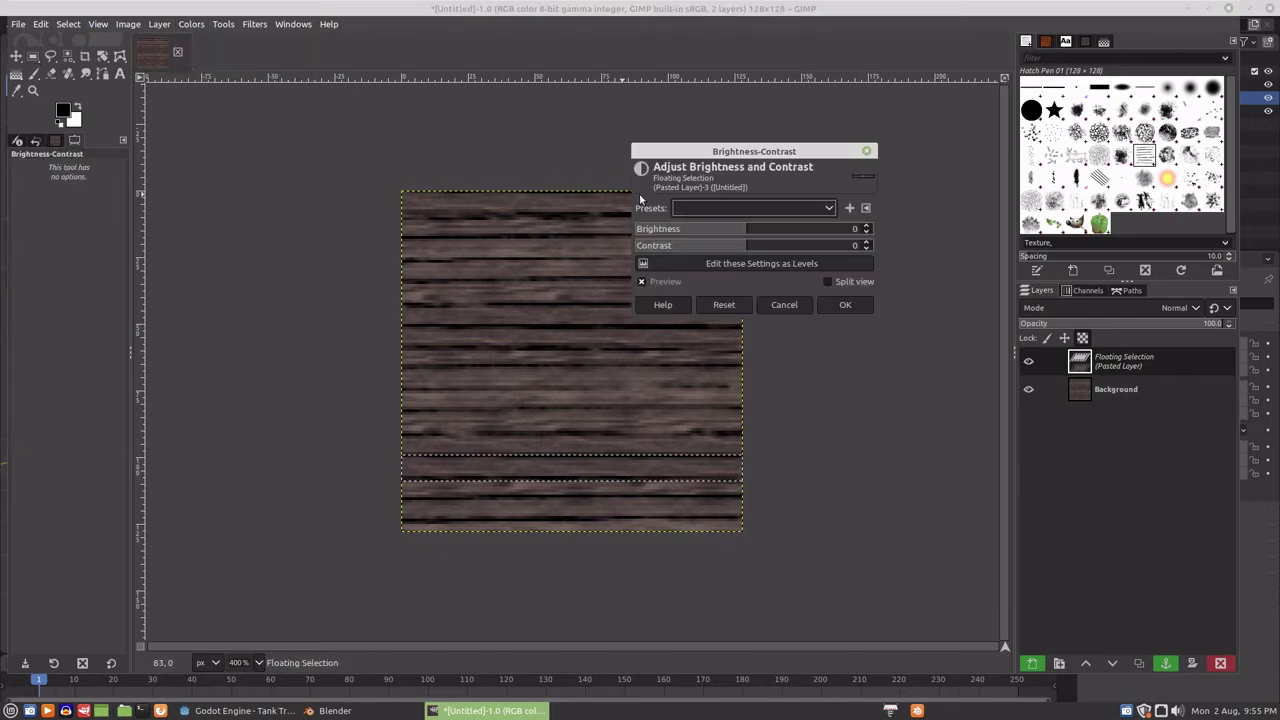
{"action": "left_click", "coordinate": [649, 229]}
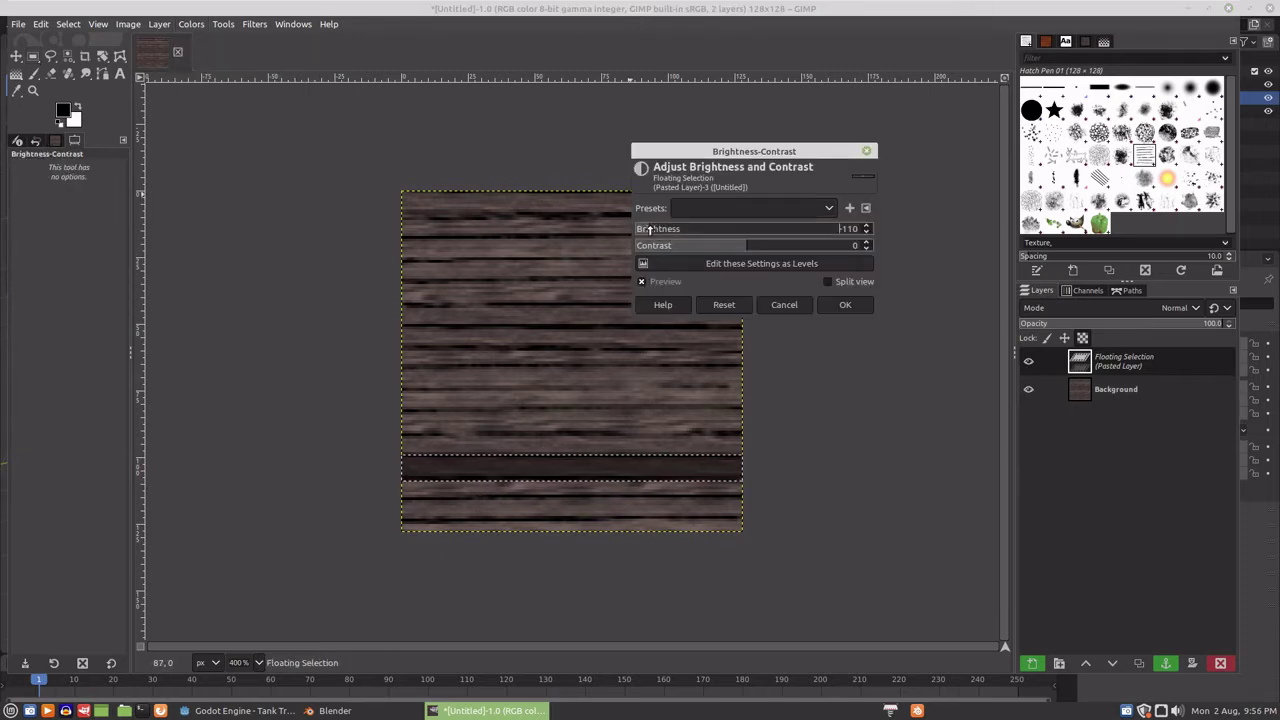
{"action": "left_click_drag", "start_coordinate": [649, 229], "coordinate": [643, 230]}
{"action": "left_click", "coordinate": [845, 305]}
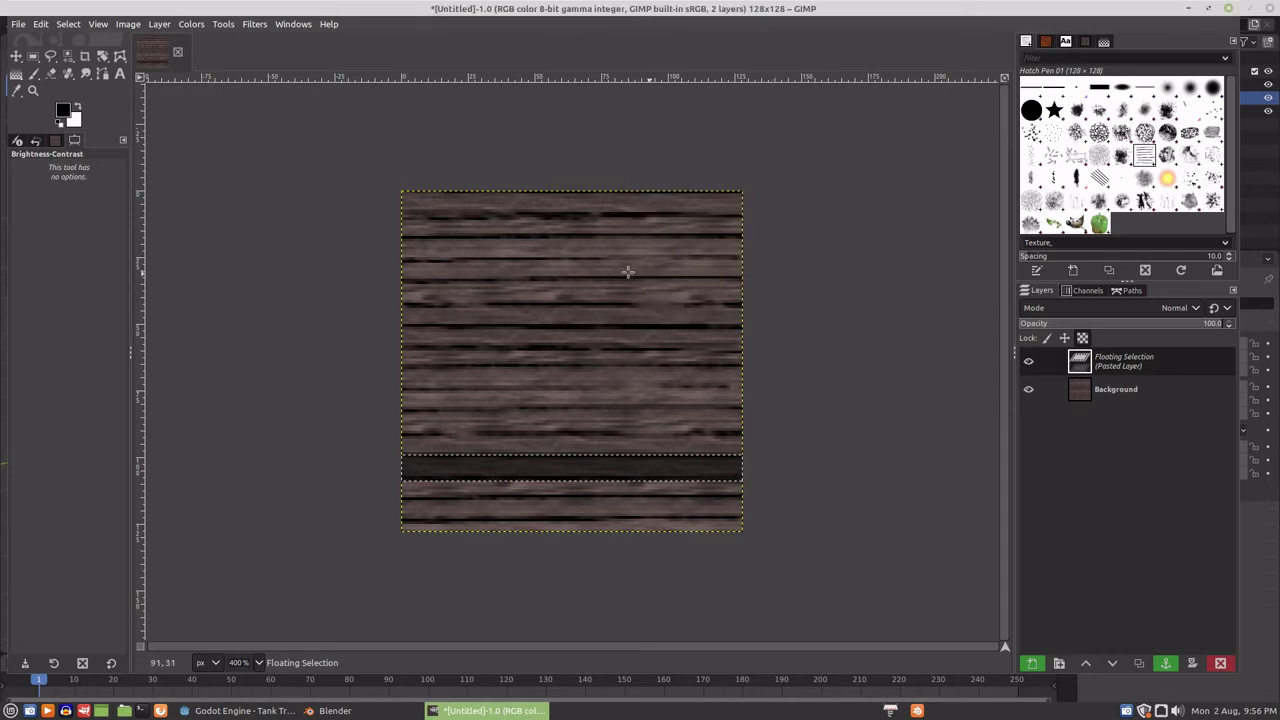
{"action": "key", "text": "m"}
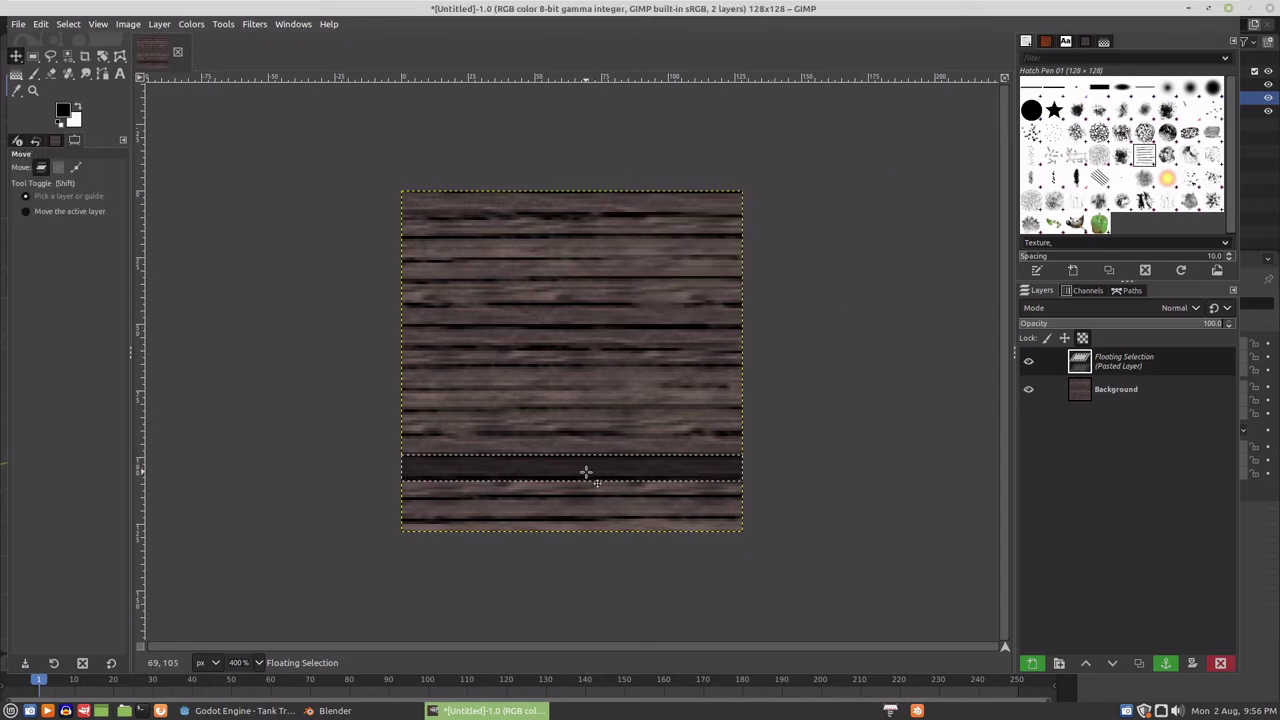
{"action": "left_click_drag", "start_coordinate": [586, 467], "coordinate": [584, 205]}
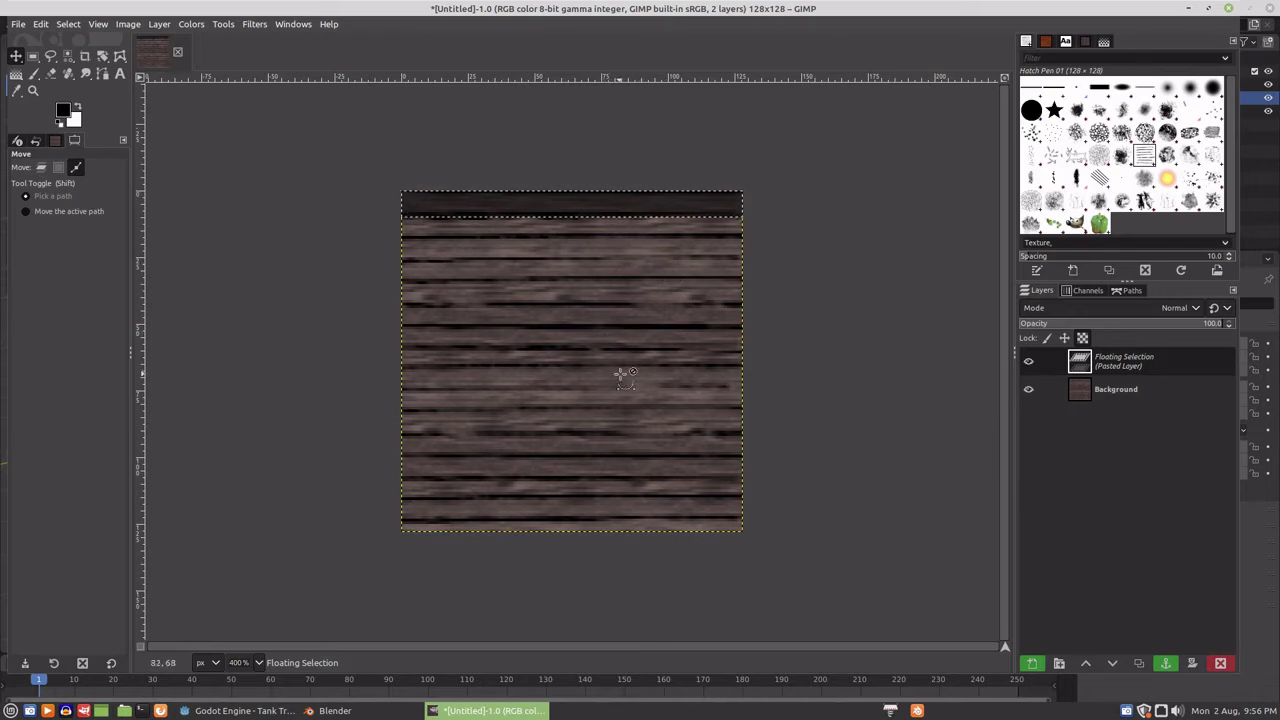
Place a copy of the dark top strip, rotated 180°, along the image's bottom edge.
{"action": "key", "text": "ctrl+c"}
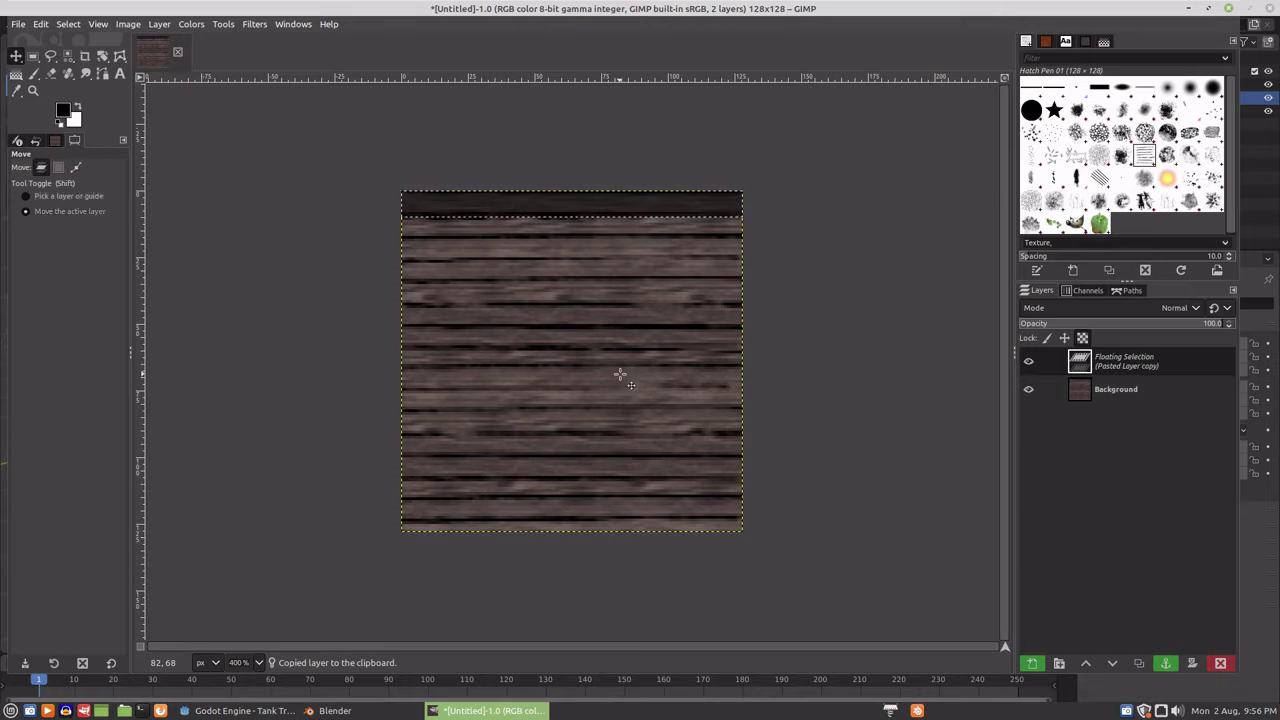
{"action": "key", "text": "shift+r"}
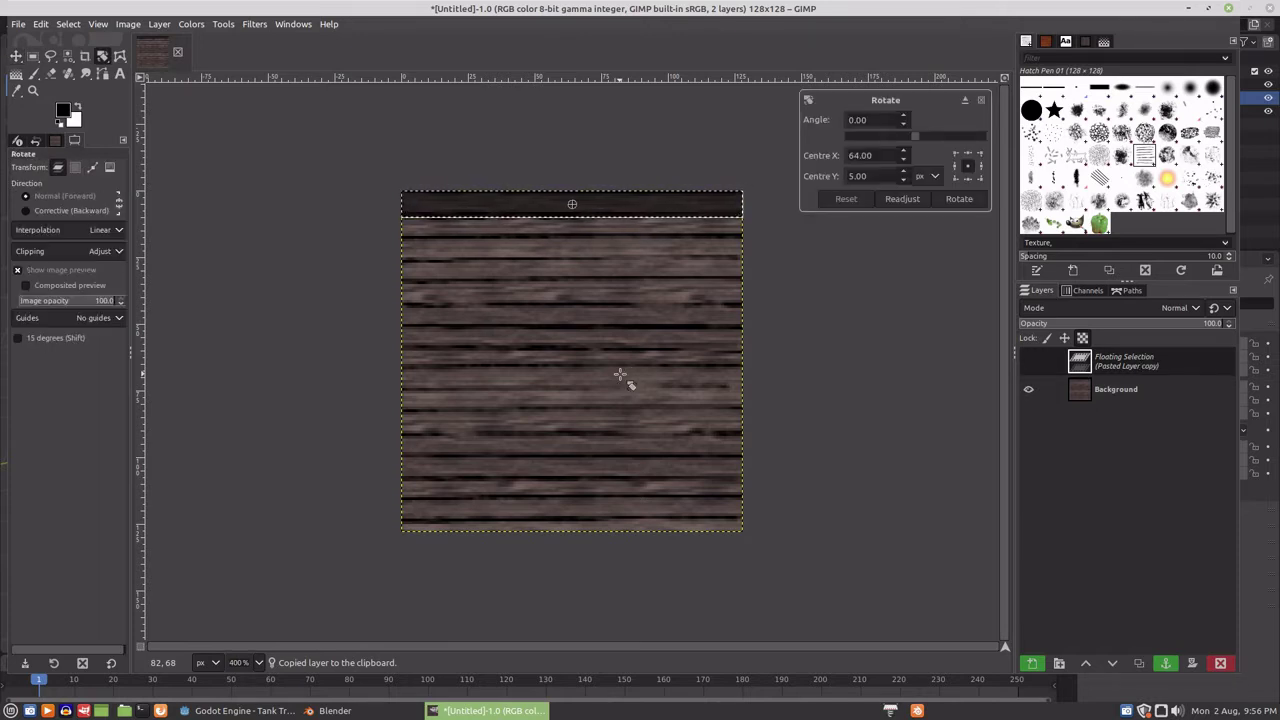
{"action": "left_click", "coordinate": [859, 121]}
{"action": "left_click_drag", "start_coordinate": [873, 120], "coordinate": [824, 120]}
{"action": "type", "text": "18"}
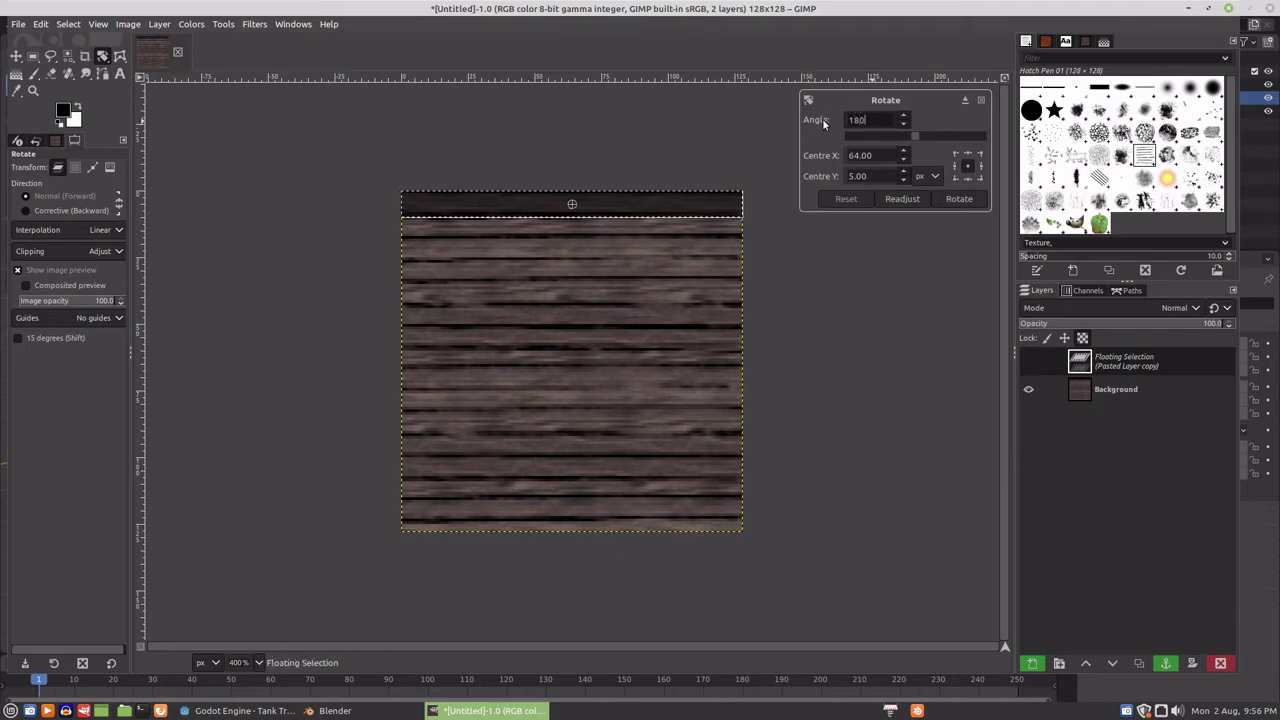
{"action": "type", "text": "0"}
{"action": "left_click", "coordinate": [958, 199]}
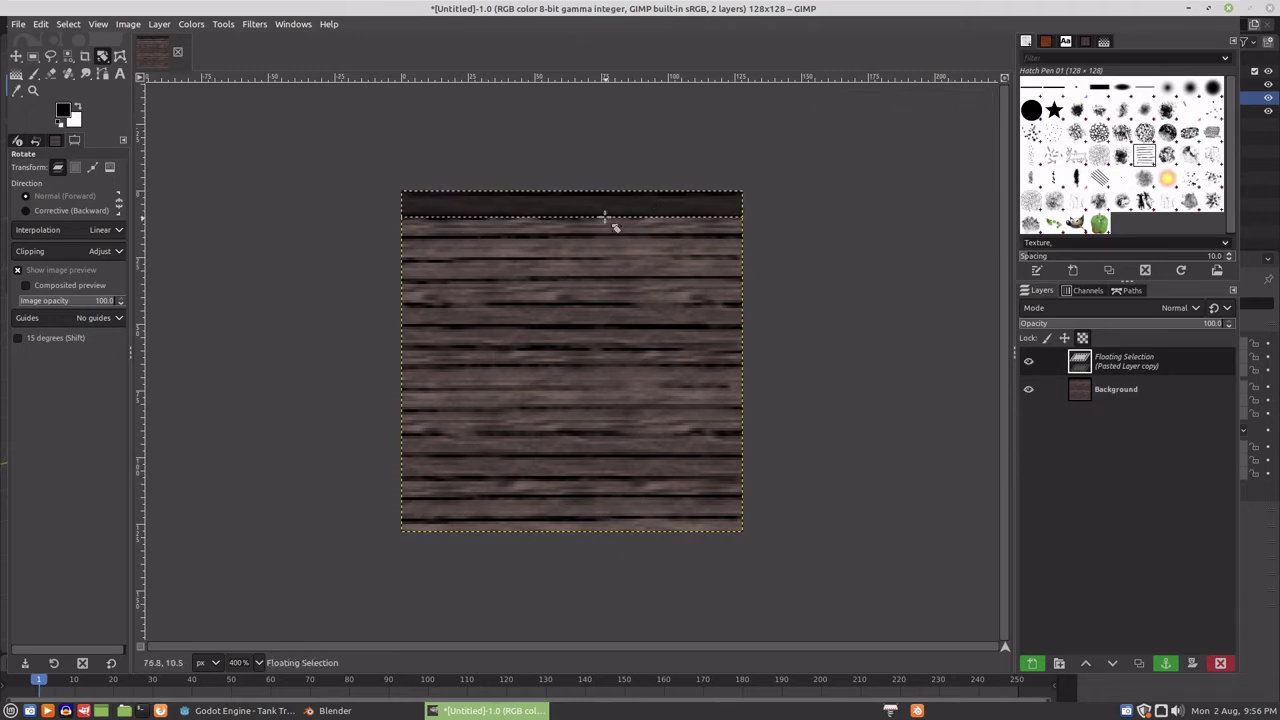
{"action": "key", "text": "m"}
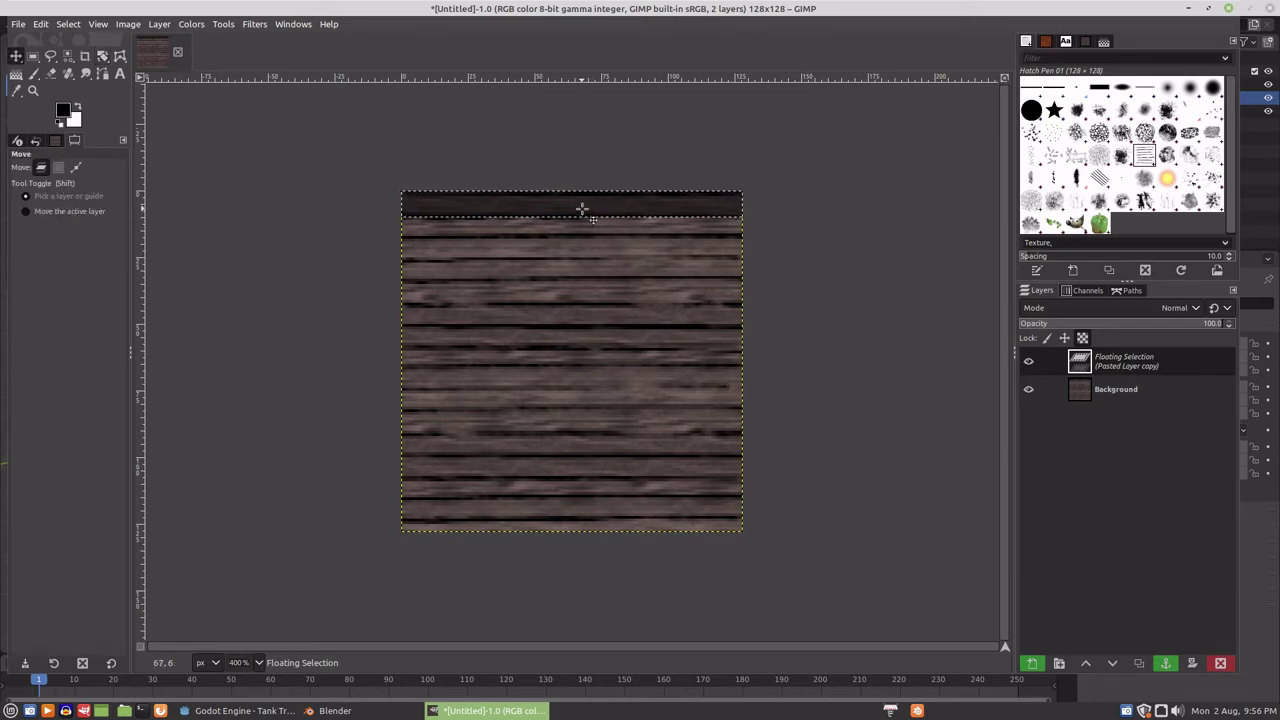
{"action": "left_click_drag", "start_coordinate": [581, 208], "coordinate": [580, 519]}
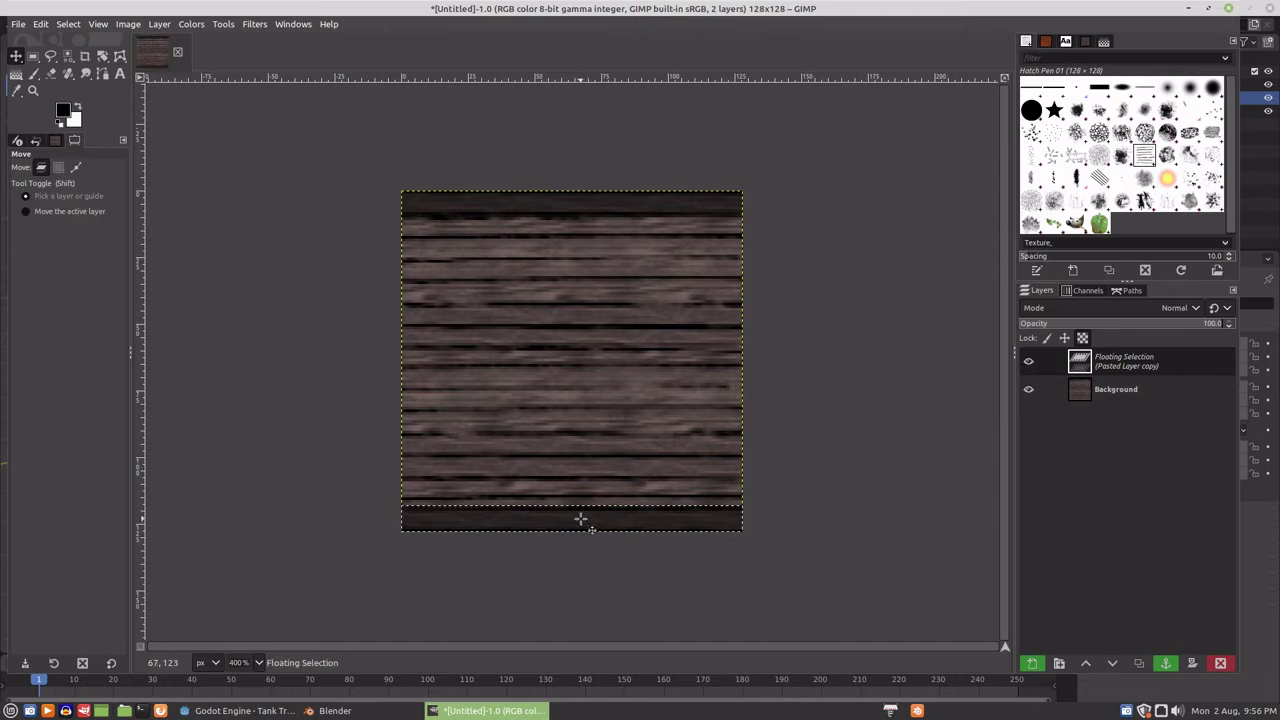
Place another copy of the dark strip, rotated 90°, along the image's right edge.
{"action": "key", "text": "shift"}
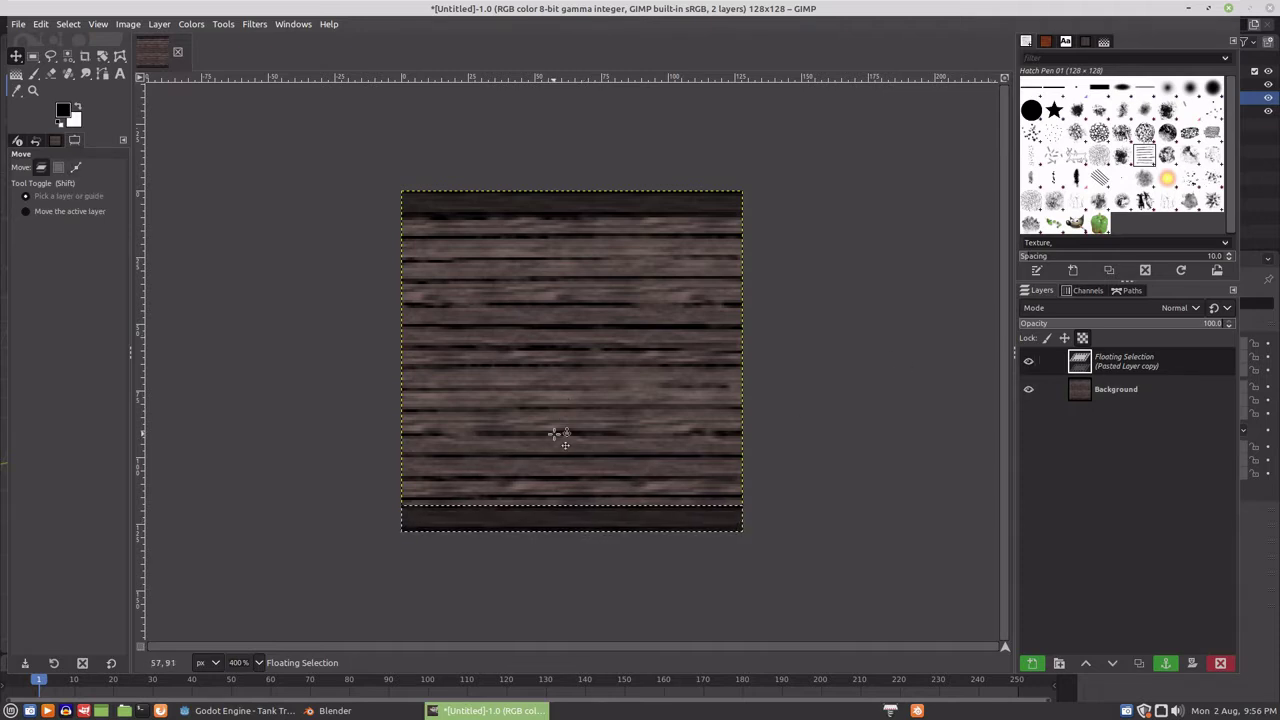
{"action": "key", "text": "shift"}
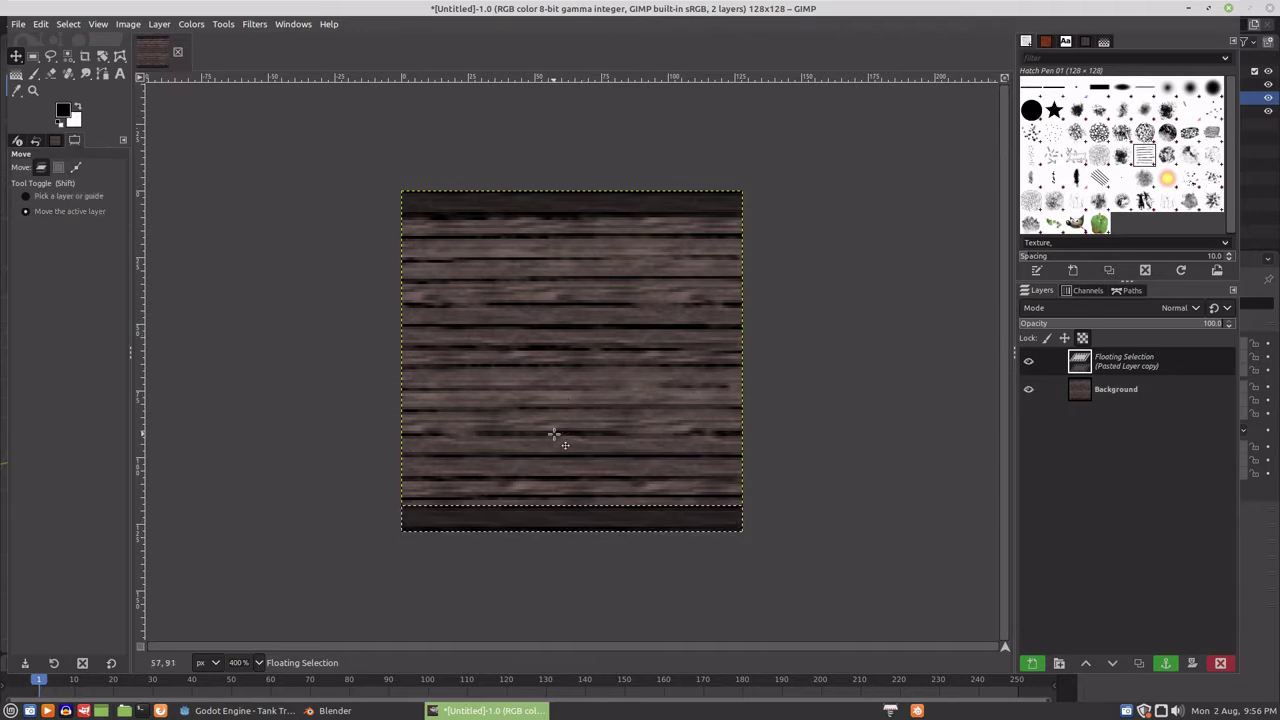
{"action": "key", "text": "shift+r"}
{"action": "left_click", "coordinate": [554, 435]}
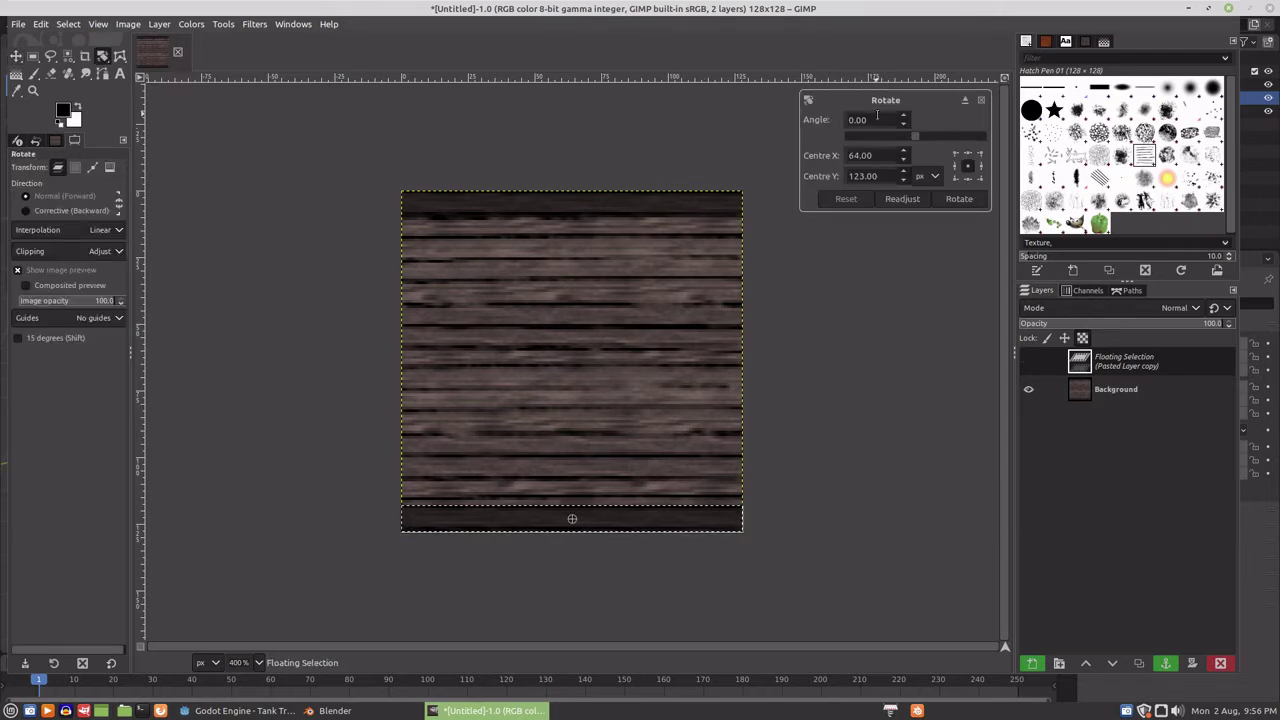
{"action": "triple_click", "coordinate": [876, 119]}
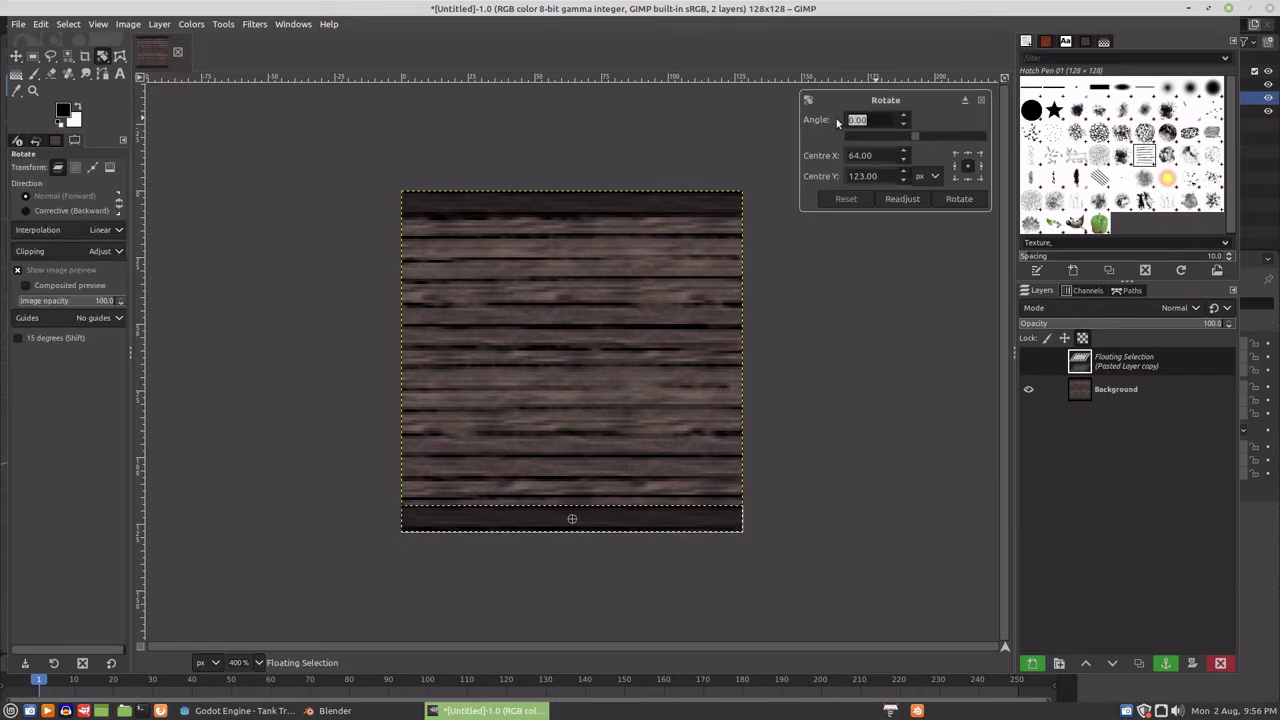
{"action": "type", "text": "90"}
{"action": "left_click", "coordinate": [952, 200]}
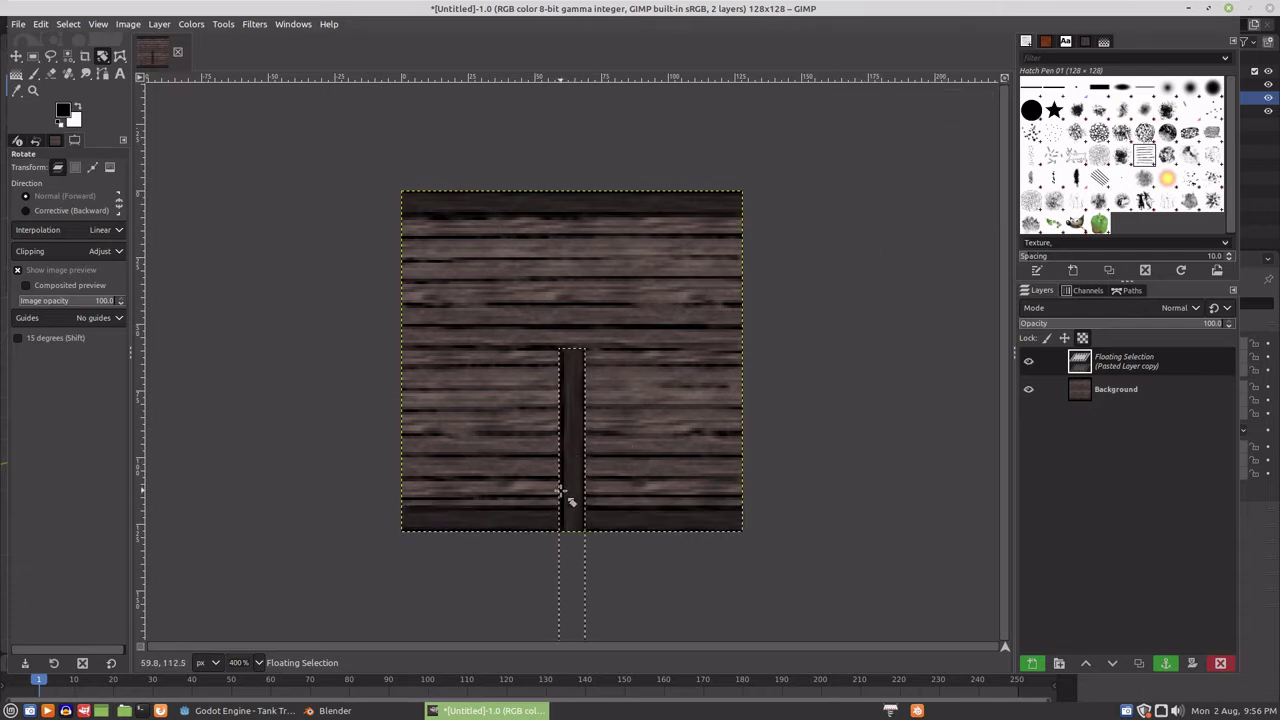
{"action": "key", "text": "m"}
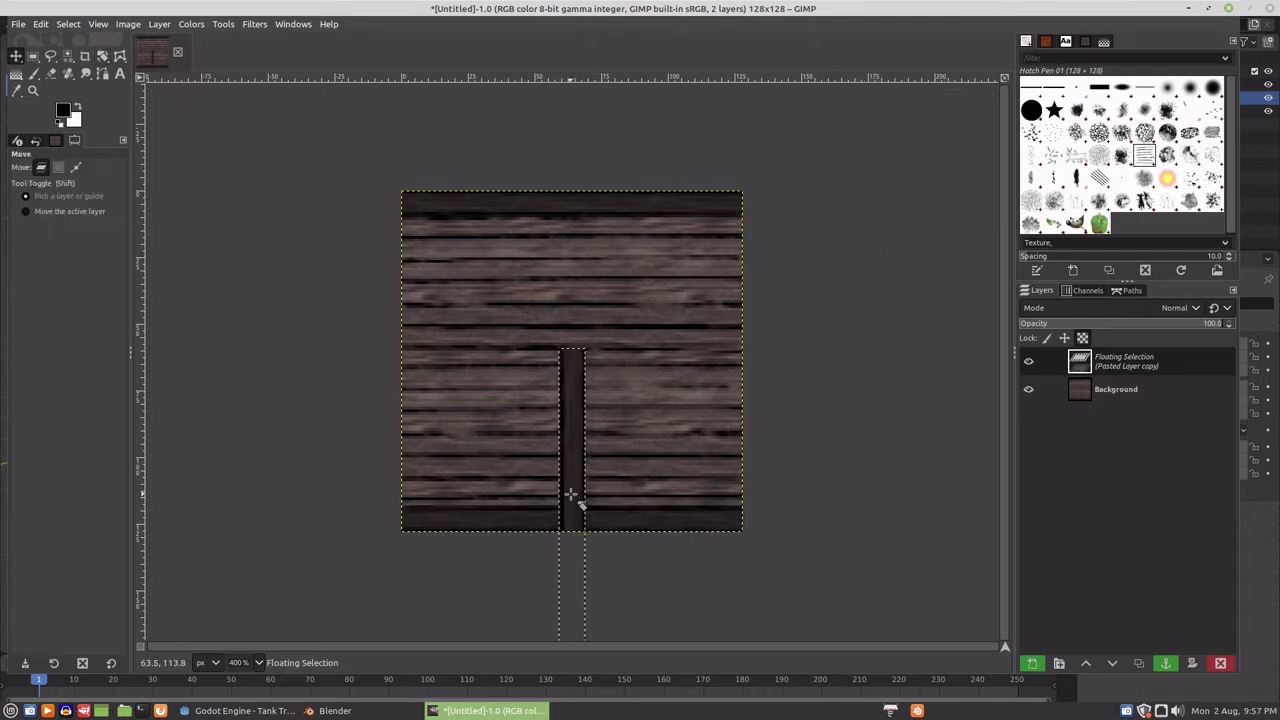
{"action": "left_click_drag", "start_coordinate": [574, 485], "coordinate": [728, 334]}
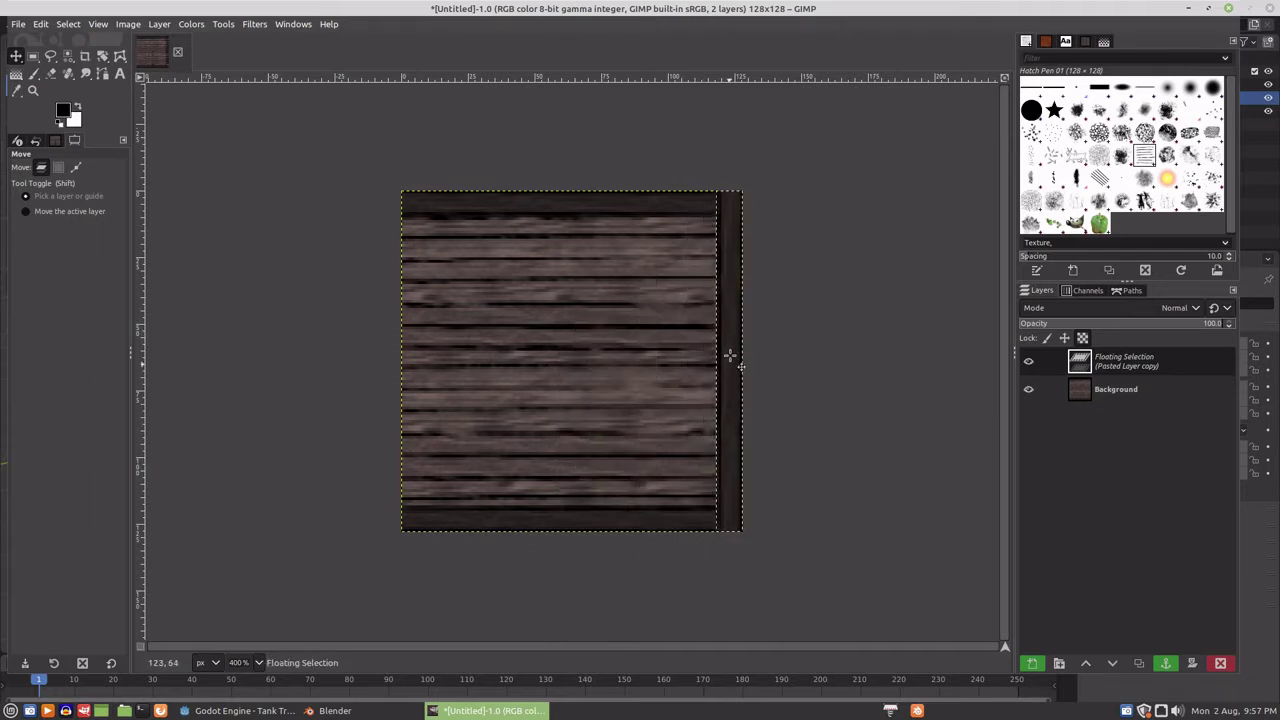
Place a copy of the dark right-edge strip, rotated 180°, along the image's left edge and anchor it to the background.
{"action": "key", "text": "ctrl"}
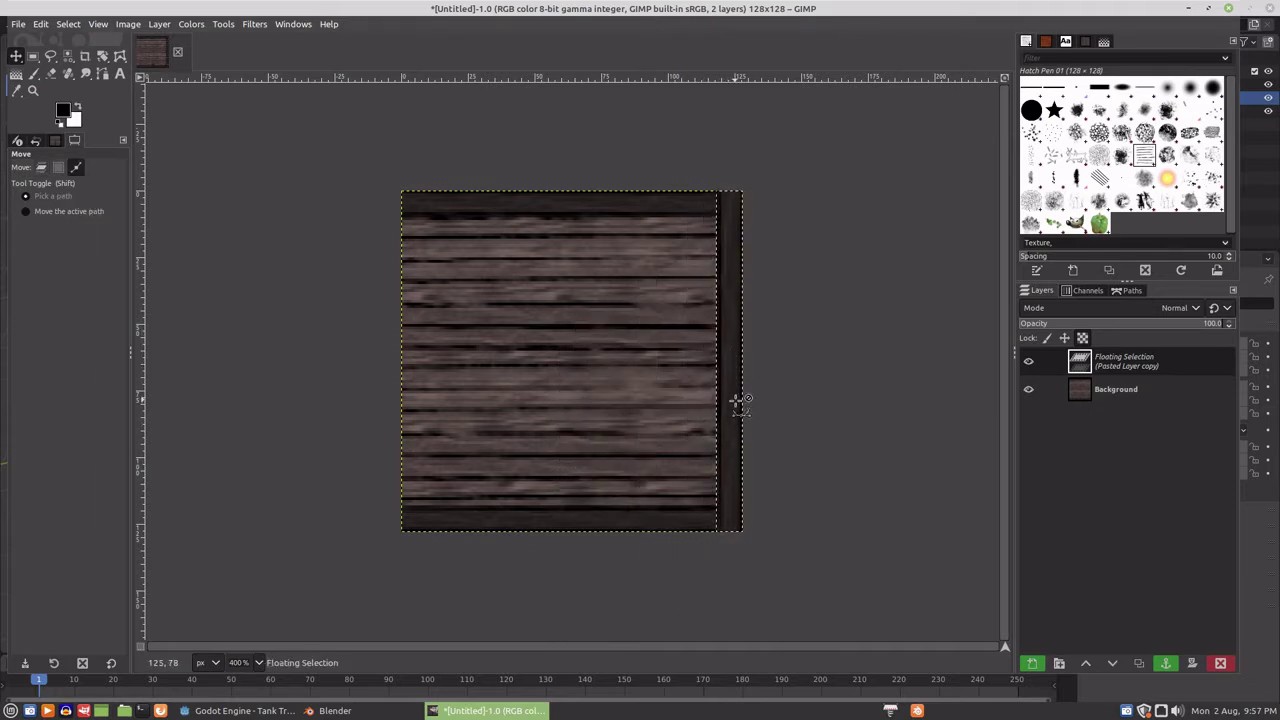
{"action": "key", "text": "ctrl+c"}
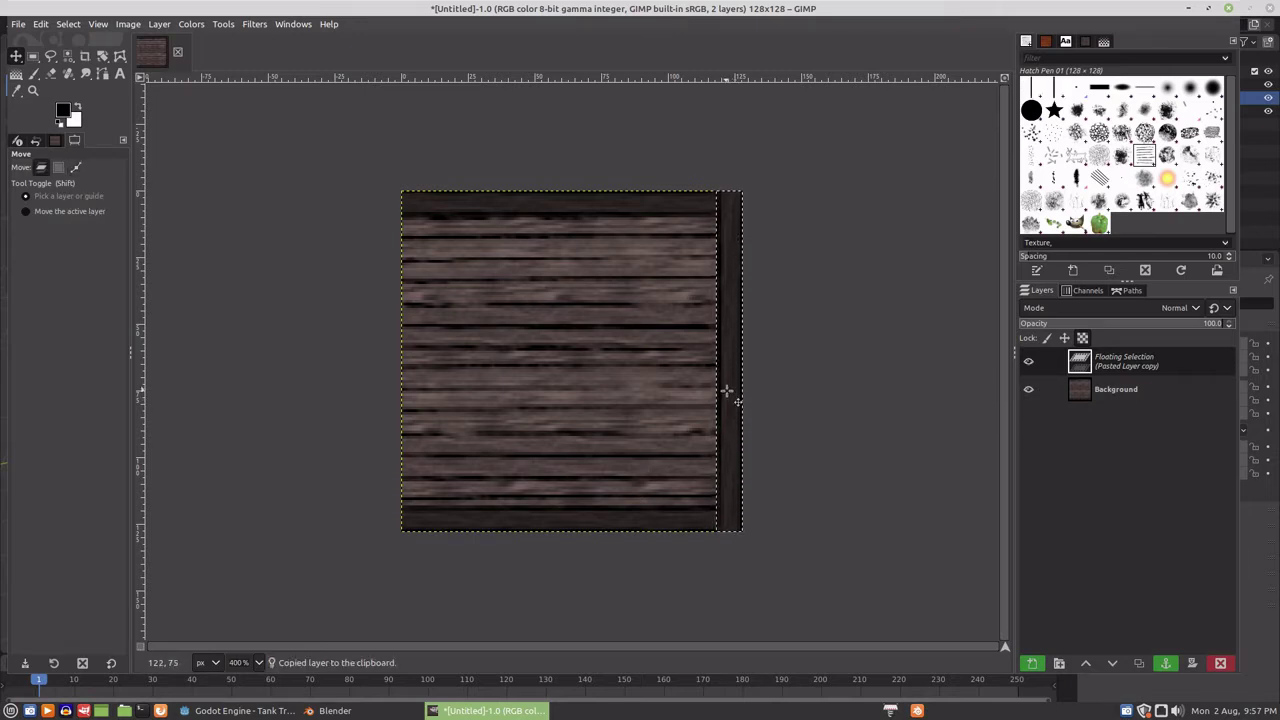
{"action": "key", "text": "ctrl"}
{"action": "key", "text": "shift+t"}
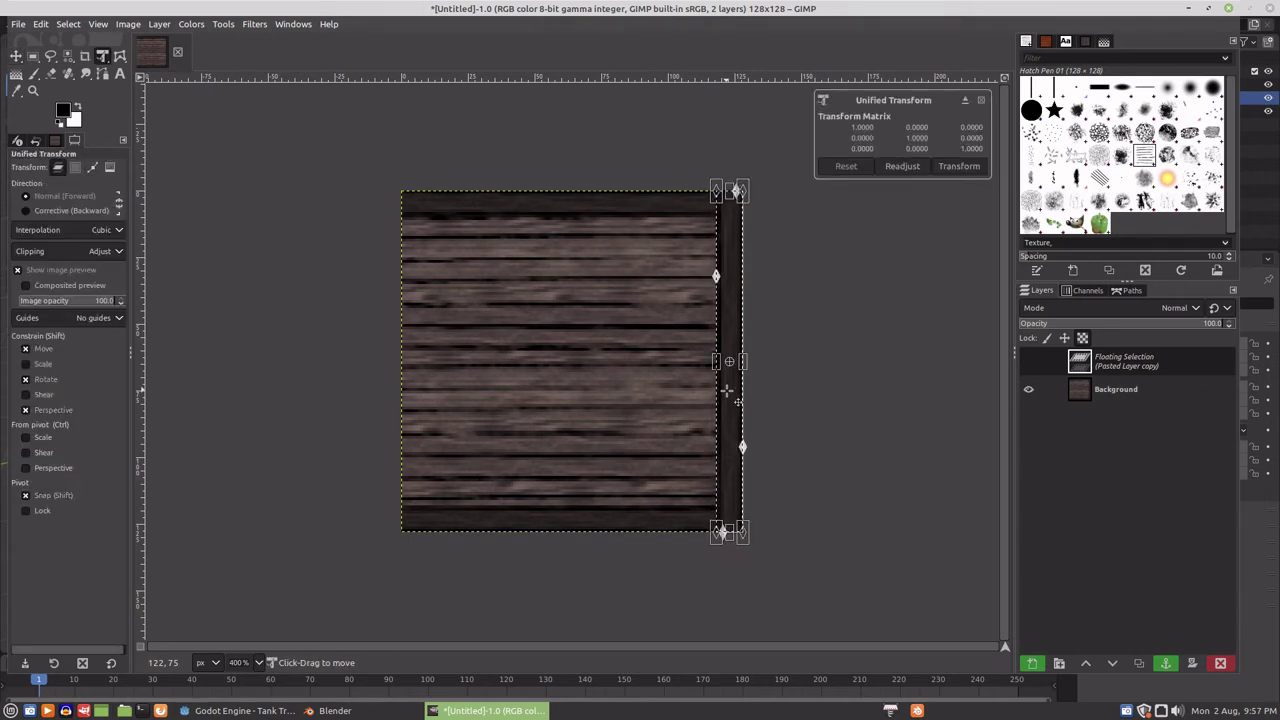
{"action": "key", "text": "shift+r"}
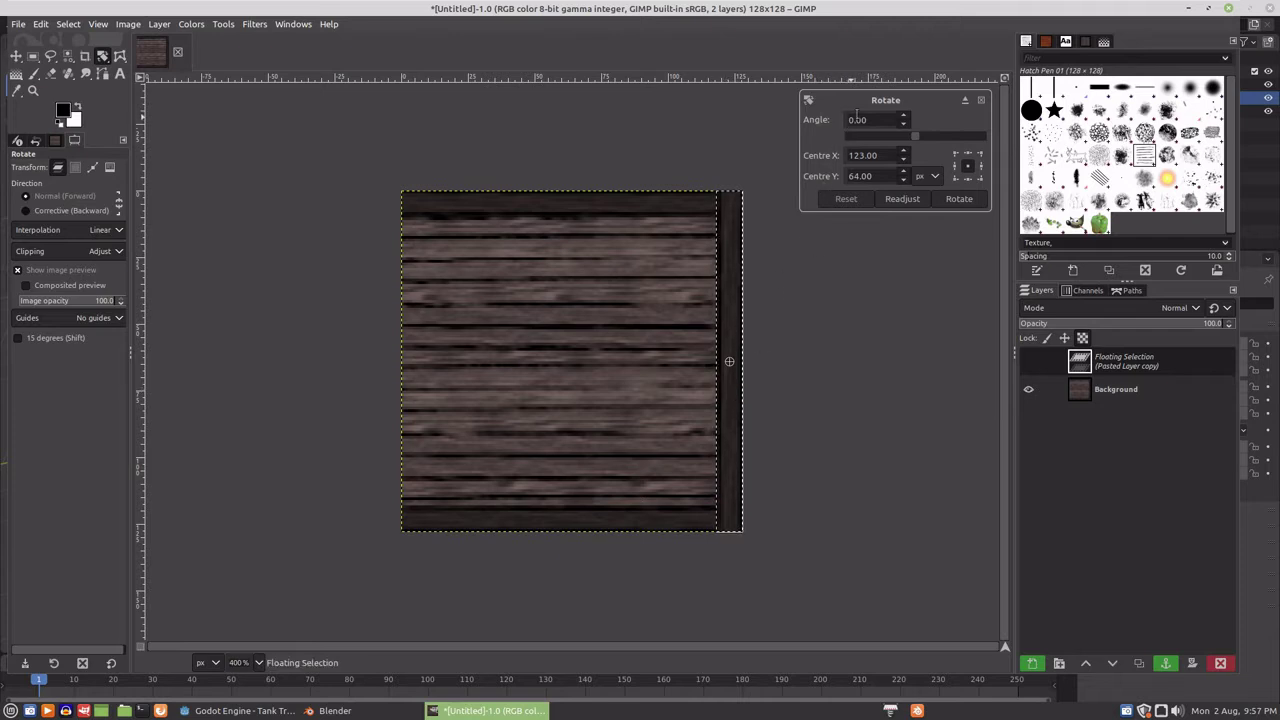
{"action": "triple_click", "coordinate": [871, 119]}
{"action": "type", "text": "180"}
{"action": "left_click", "coordinate": [962, 199]}
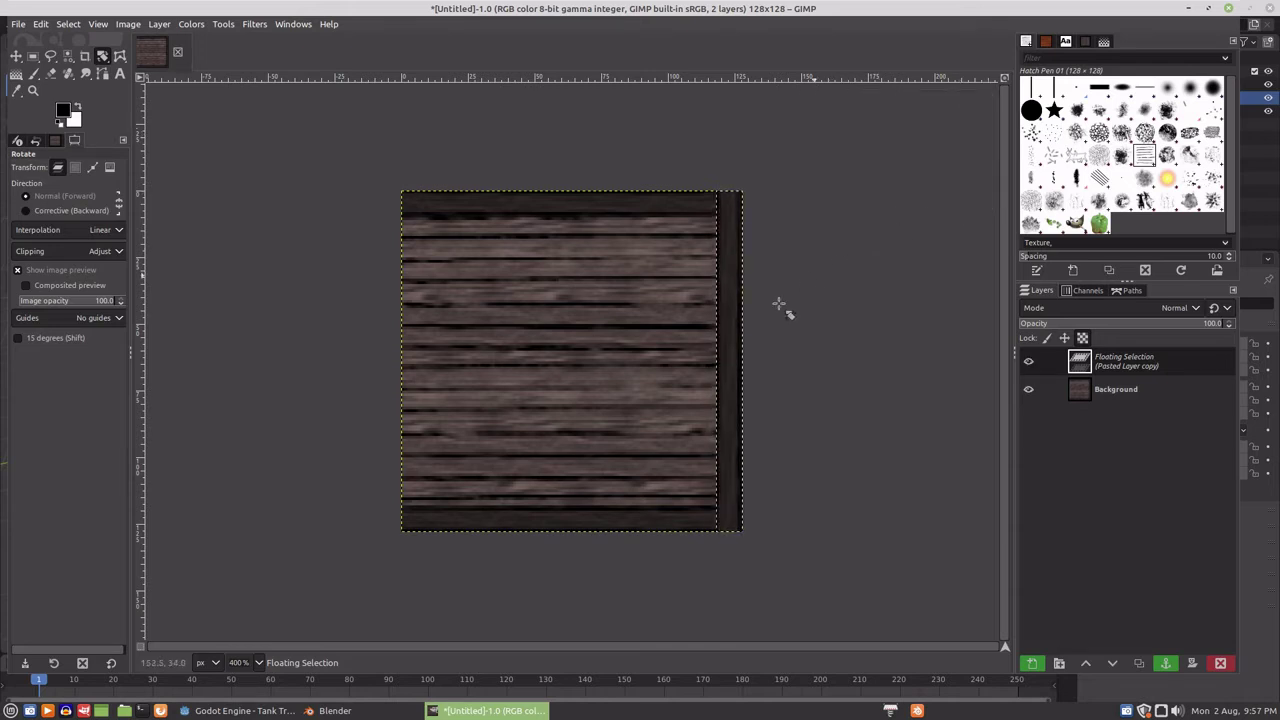
{"action": "key", "text": "m"}
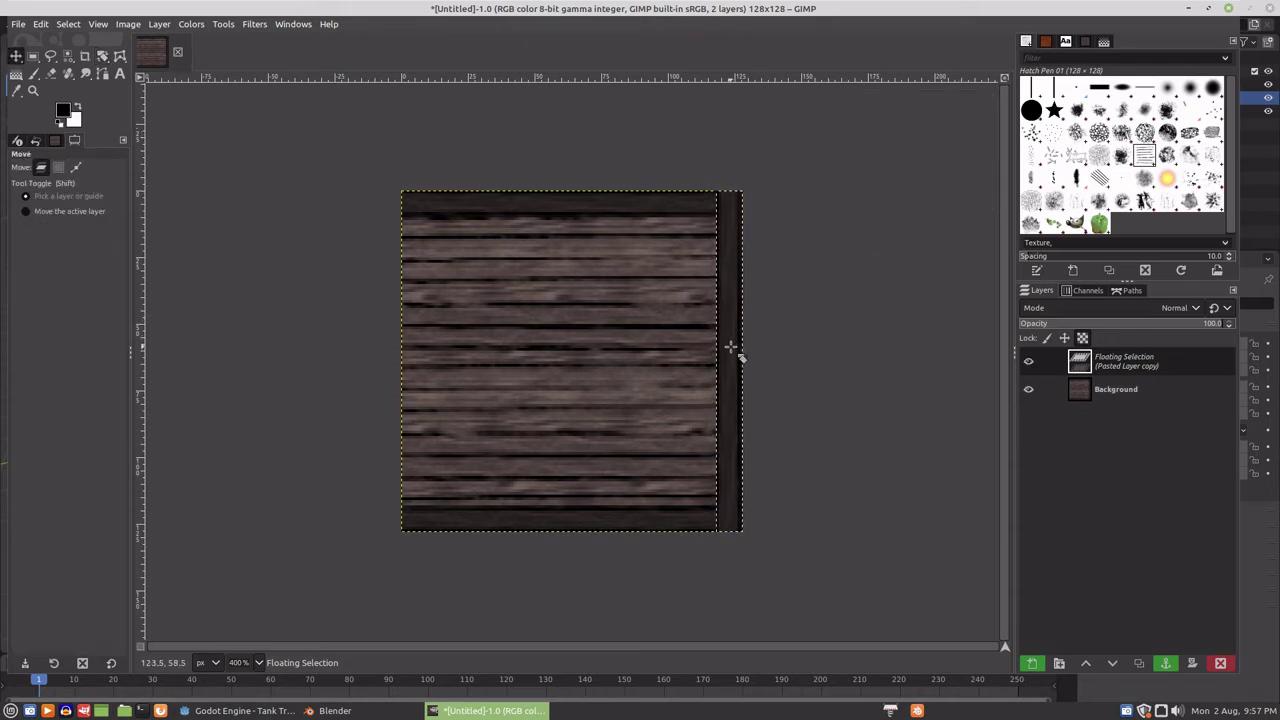
{"action": "left_click_drag", "start_coordinate": [731, 348], "coordinate": [420, 346]}
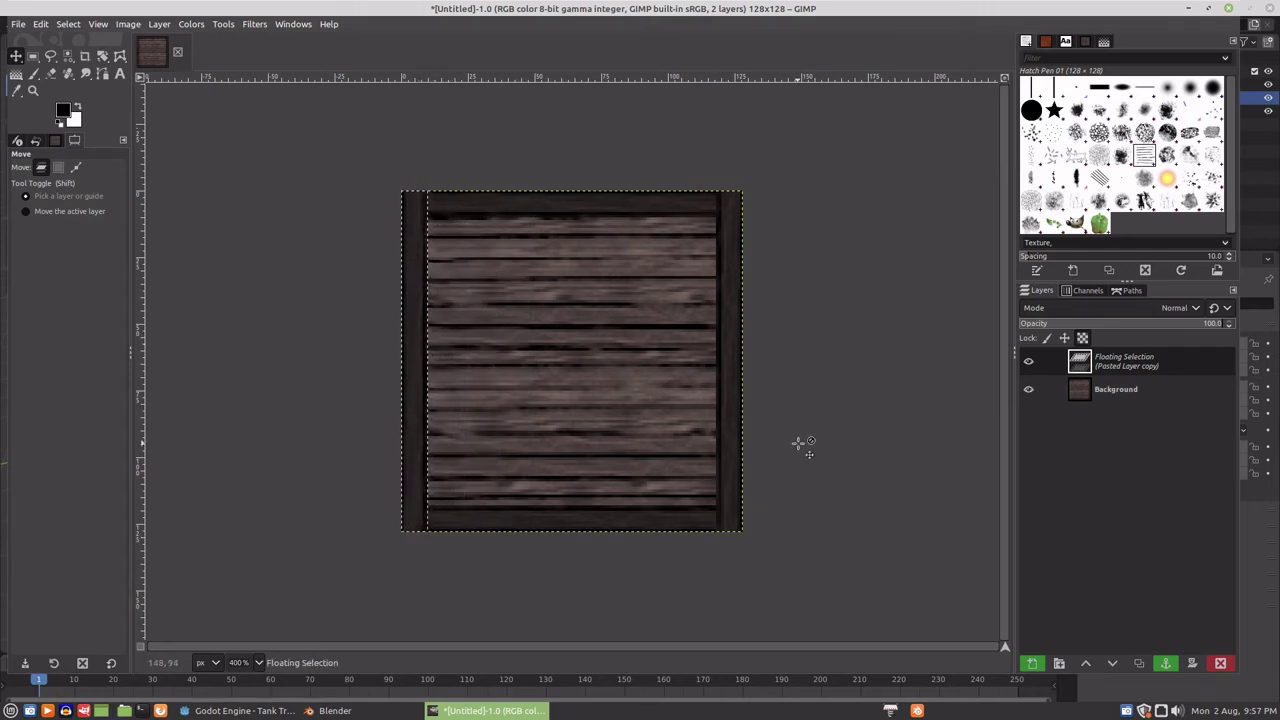
{"action": "right_click", "coordinate": [1105, 363]}
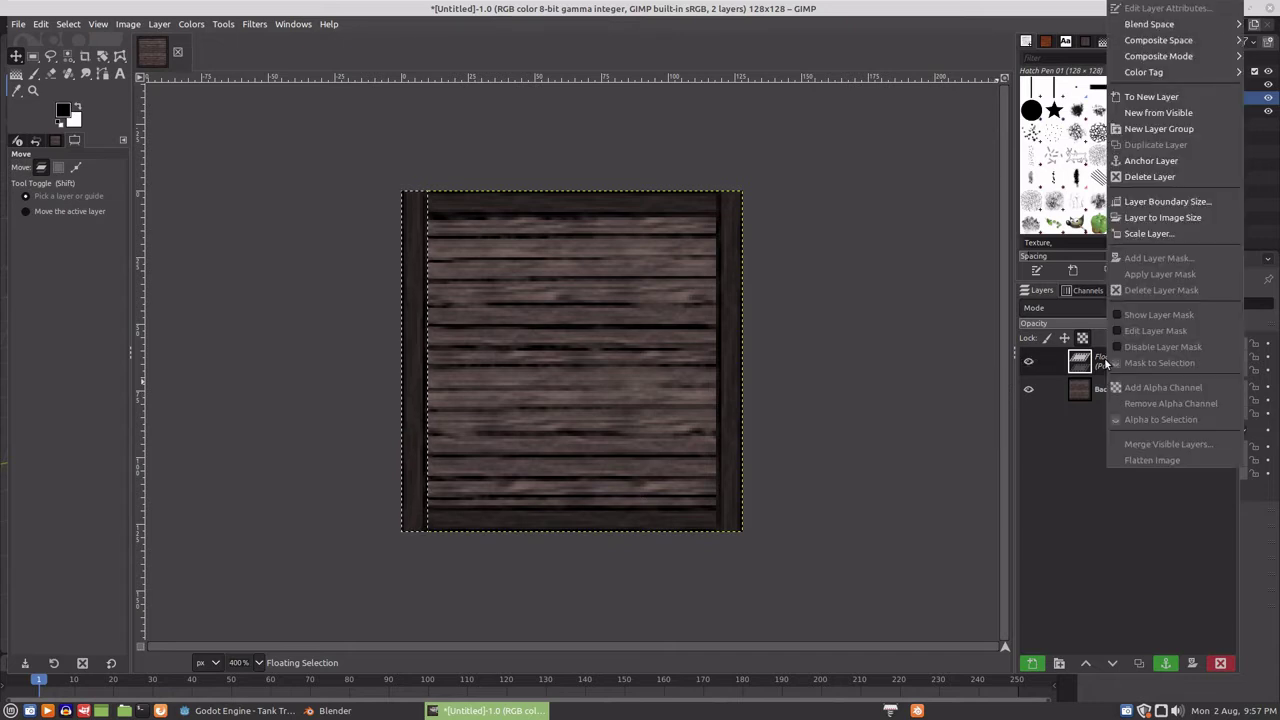
{"action": "left_click", "coordinate": [1150, 161]}
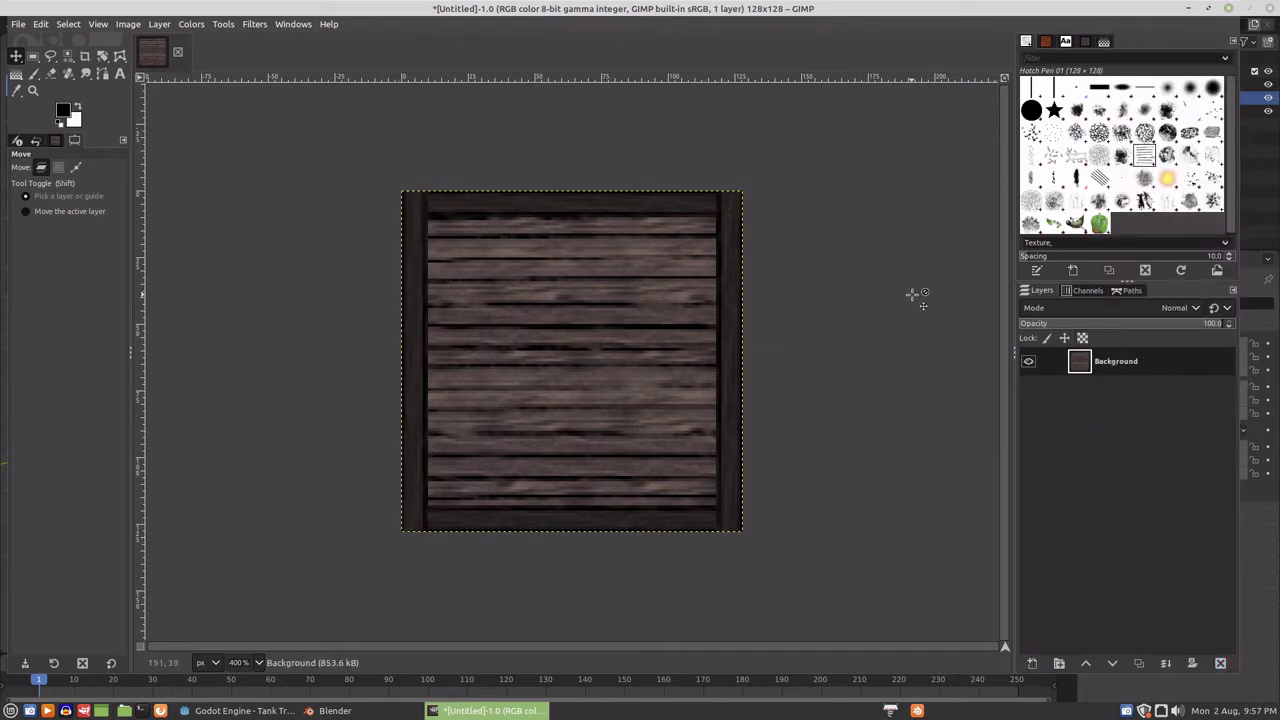
Rotate the whole framed plank texture by 90° about its centre so the planks run vertically.
{"action": "key", "text": "shift+r"}
{"action": "left_click", "coordinate": [680, 312]}
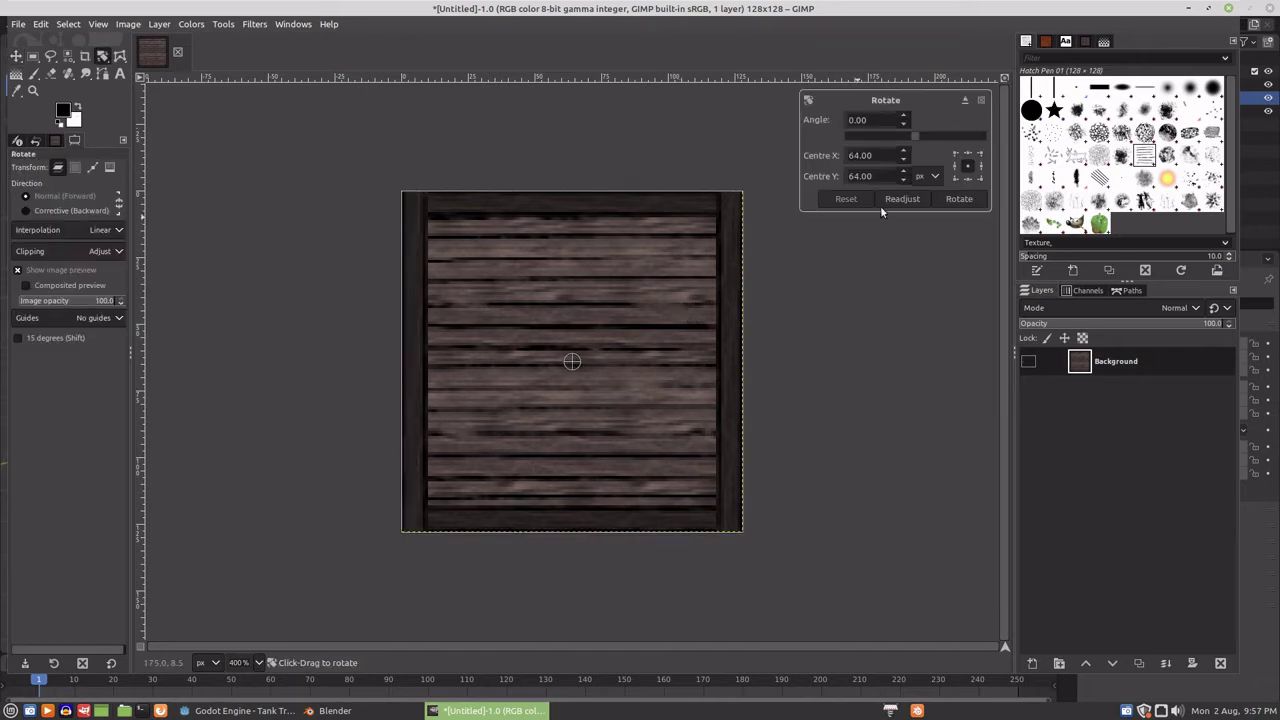
{"action": "left_click_drag", "start_coordinate": [874, 119], "coordinate": [833, 120]}
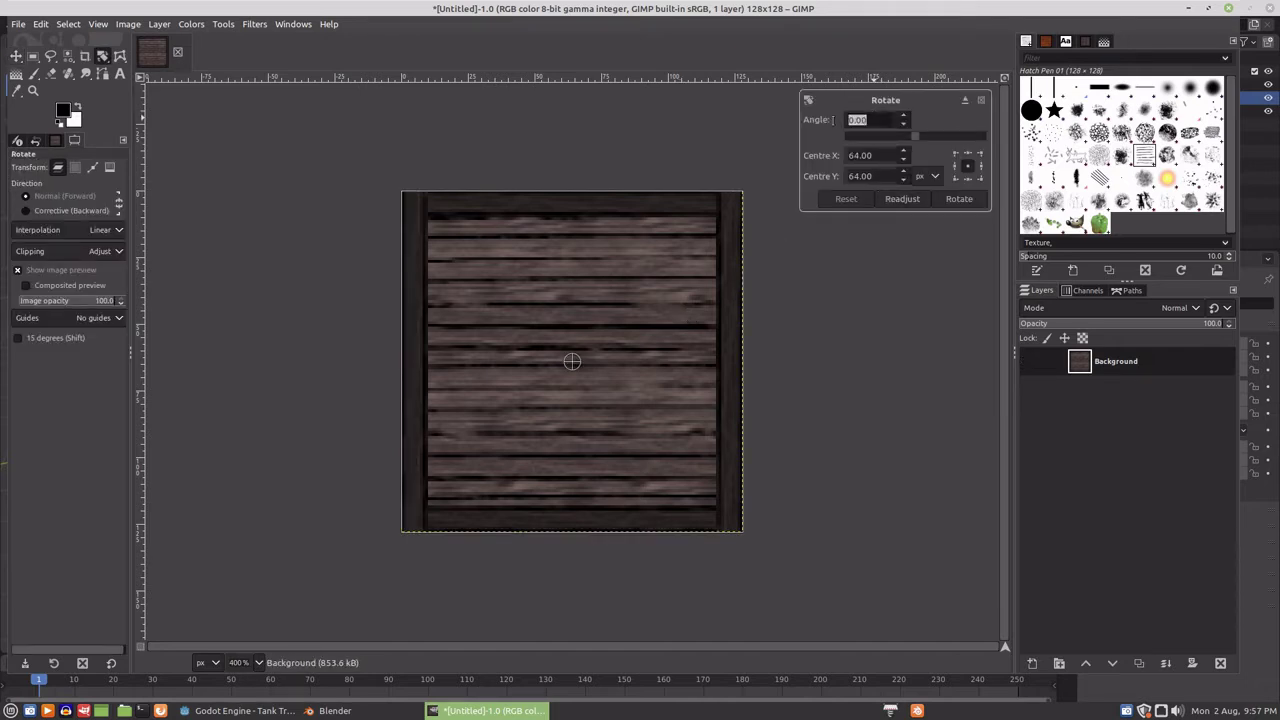
{"action": "type", "text": "90"}
{"action": "left_click", "coordinate": [962, 199]}
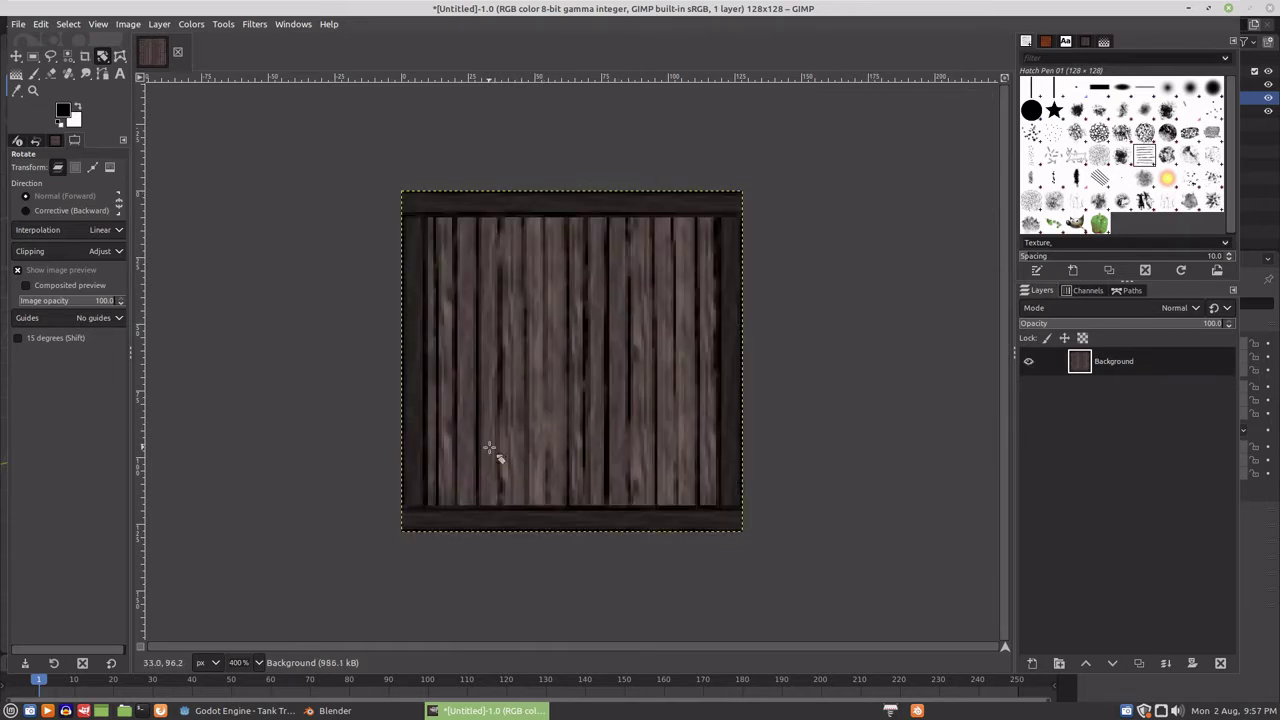
Export the texture to the Desktop as Crate UV.png with the default PNG options, replacing the existing file.
{"action": "left_click", "coordinate": [18, 24]}
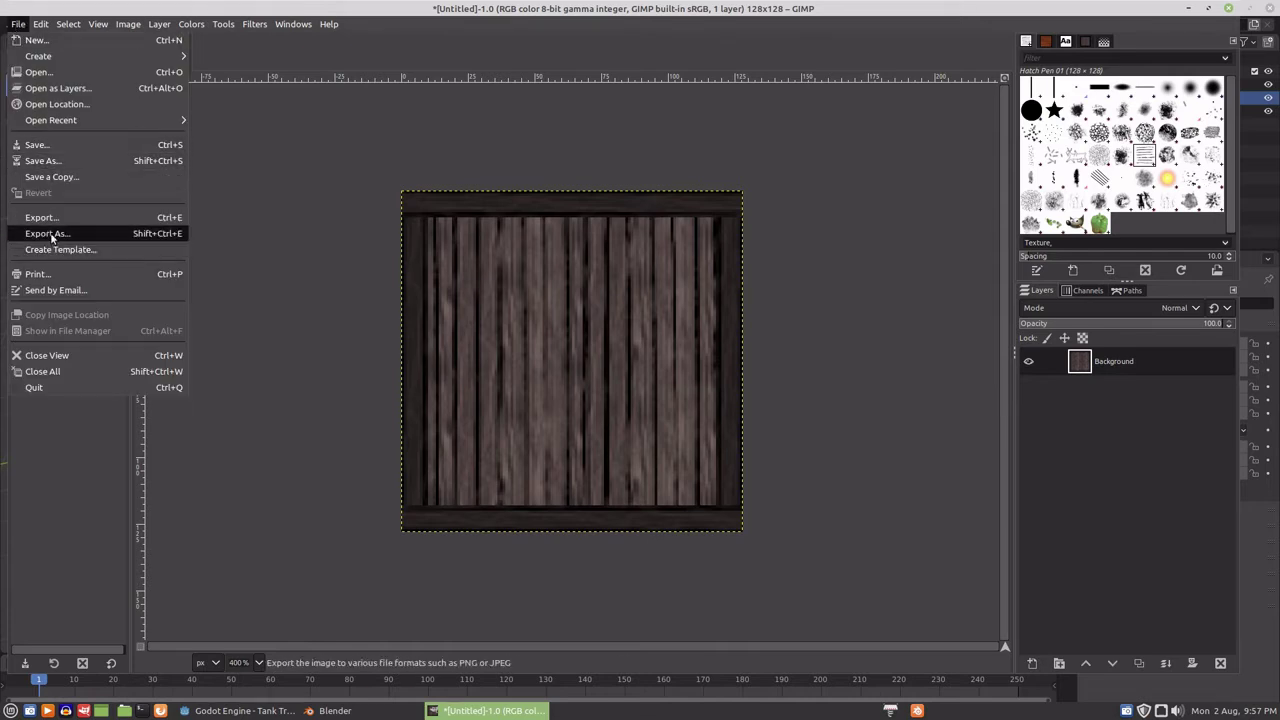
{"action": "left_click", "coordinate": [47, 233]}
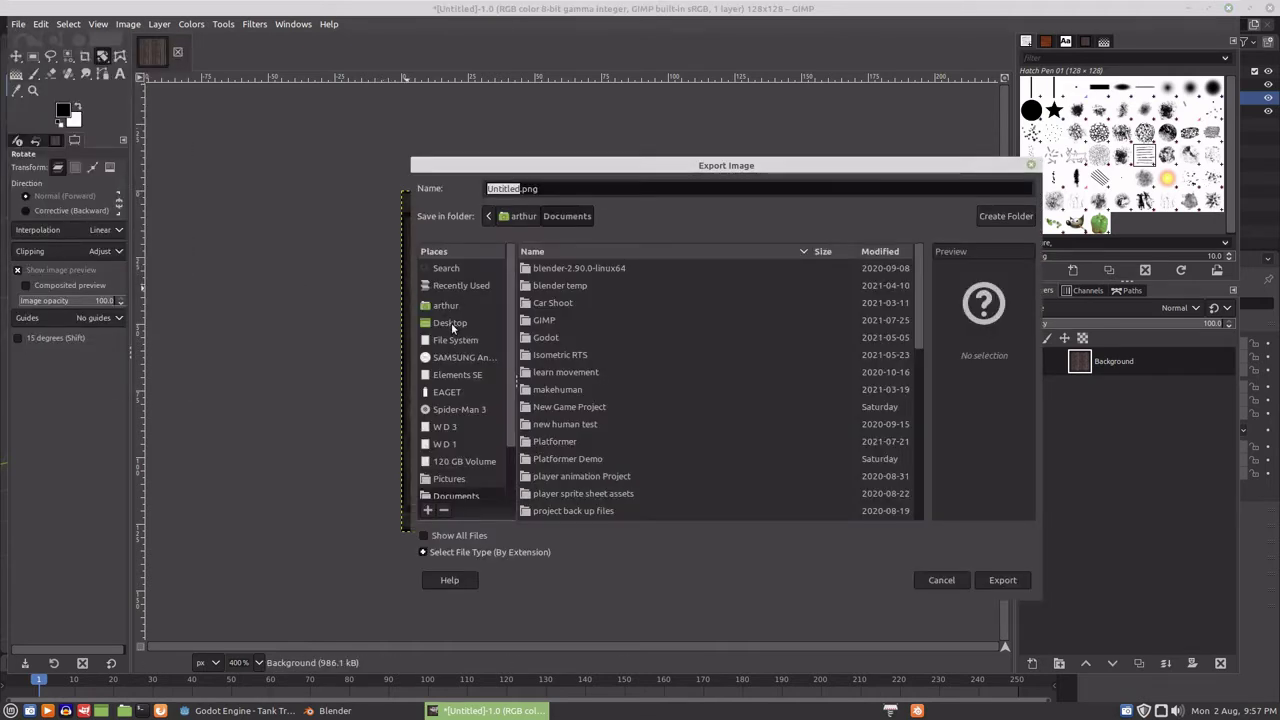
{"action": "left_click", "coordinate": [450, 322]}
{"action": "left_click", "coordinate": [551, 392]}
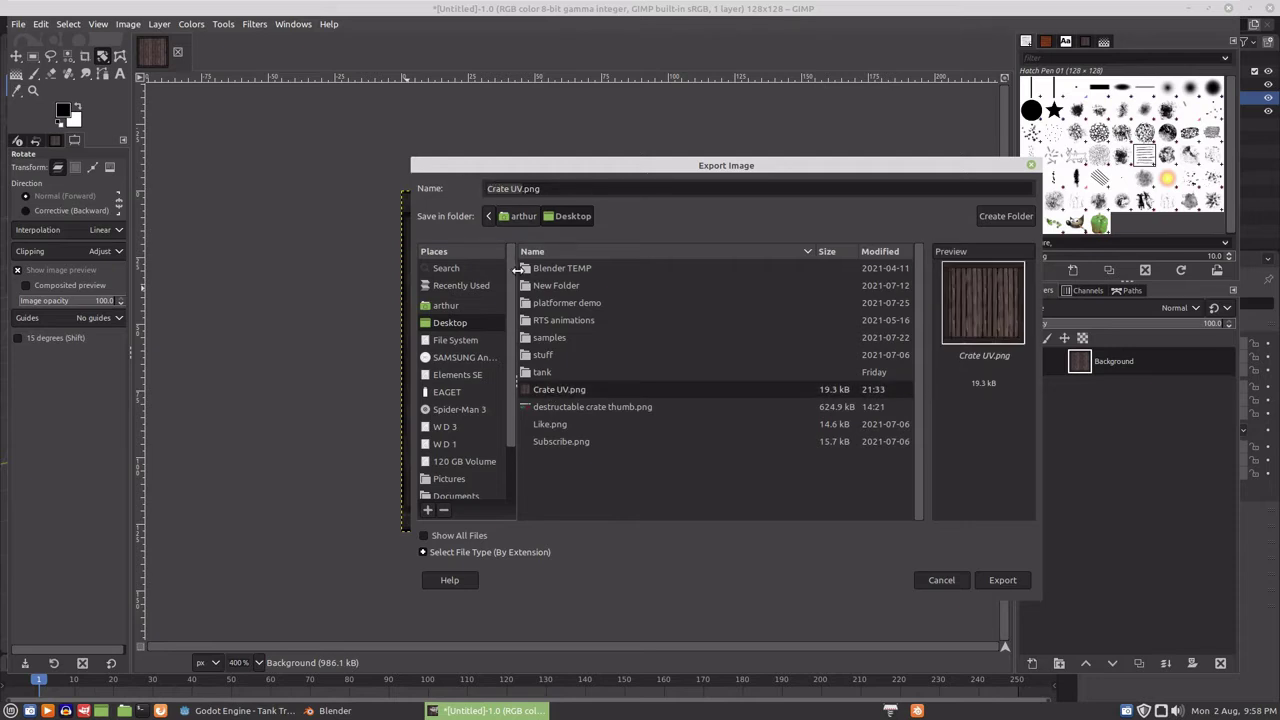
{"action": "left_click", "coordinate": [1002, 580]}
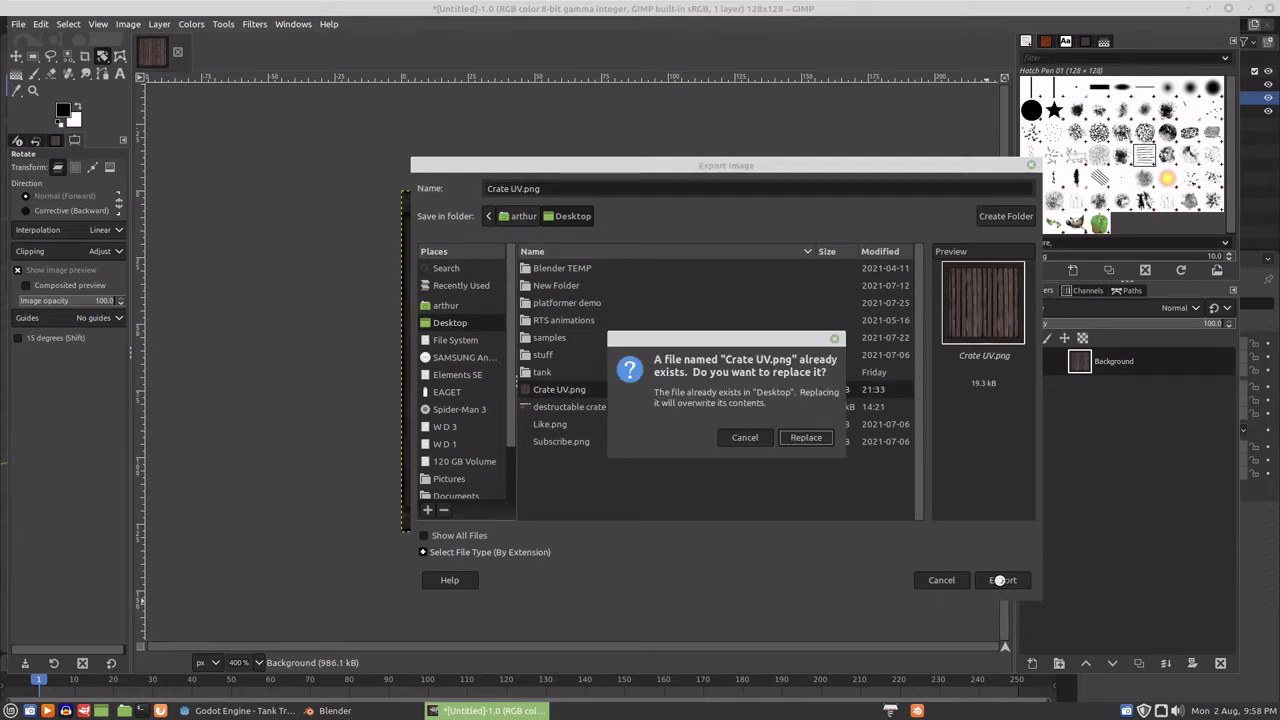
{"action": "left_click", "coordinate": [803, 438]}
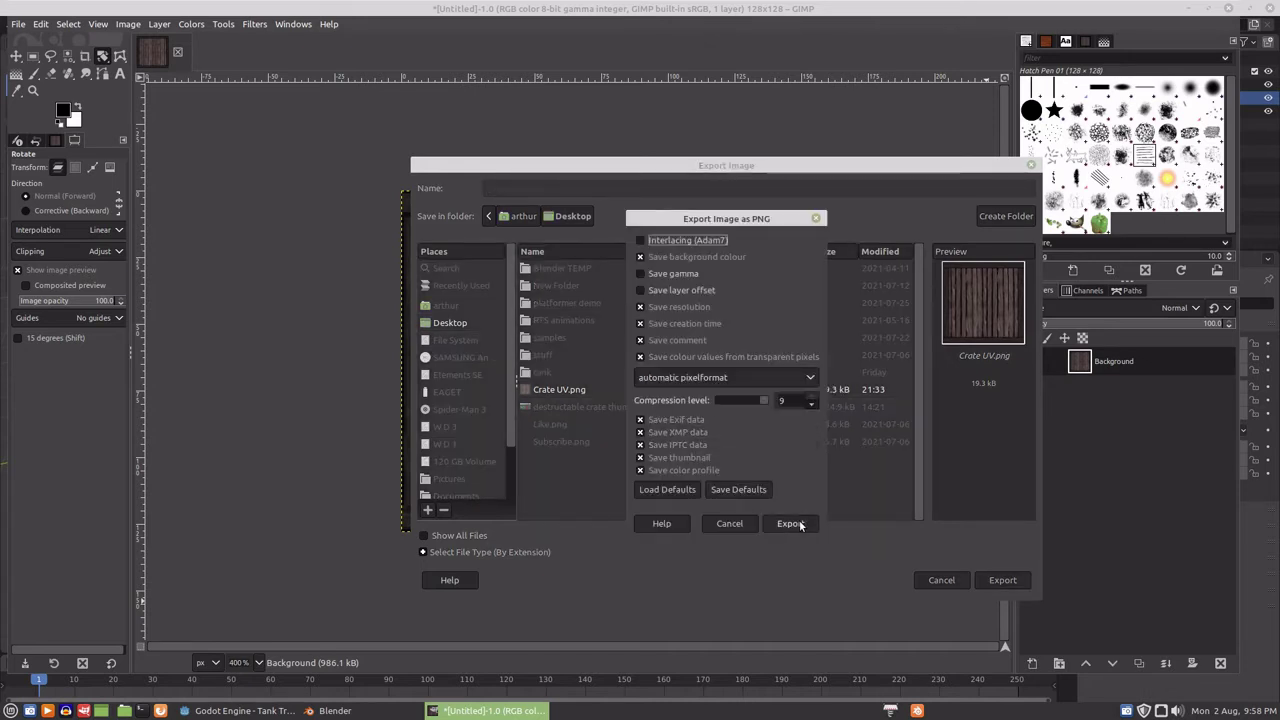
{"action": "left_click", "coordinate": [800, 523]}
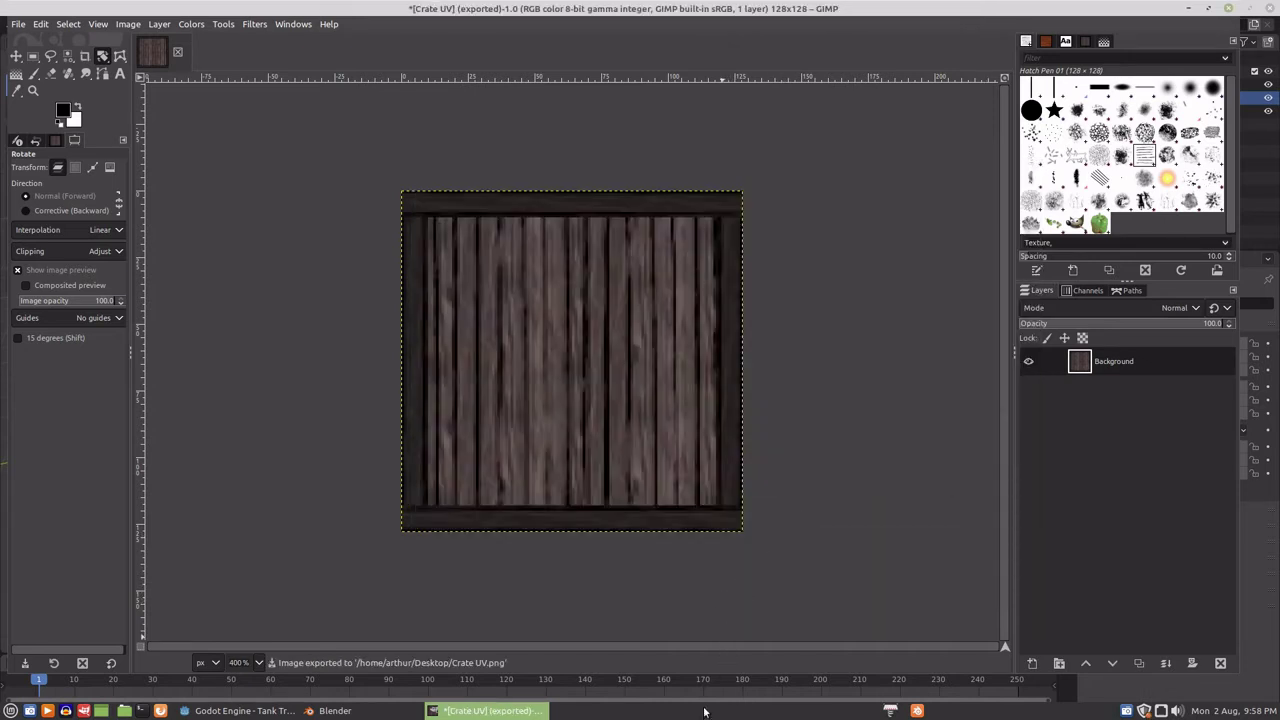
Switch to Blender, dismiss the splash screen, and delete the default camera and light.
{"action": "left_click", "coordinate": [351, 712]}
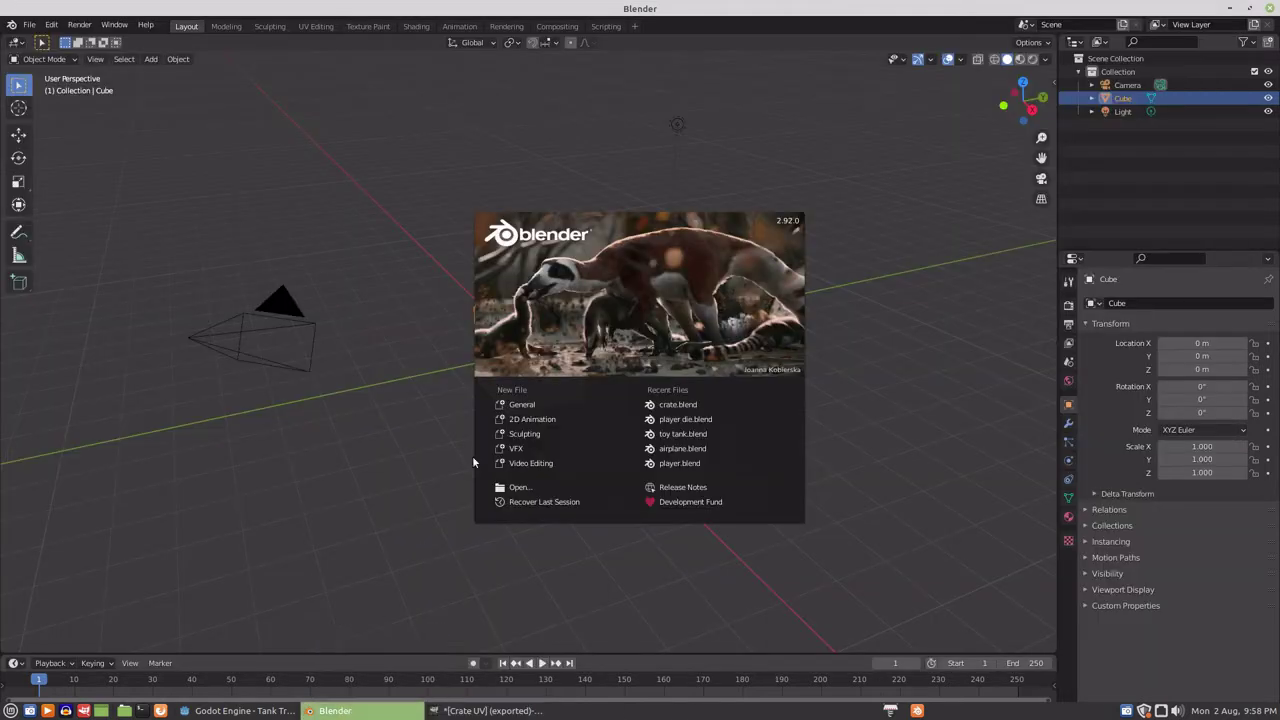
{"action": "left_click", "coordinate": [218, 338]}
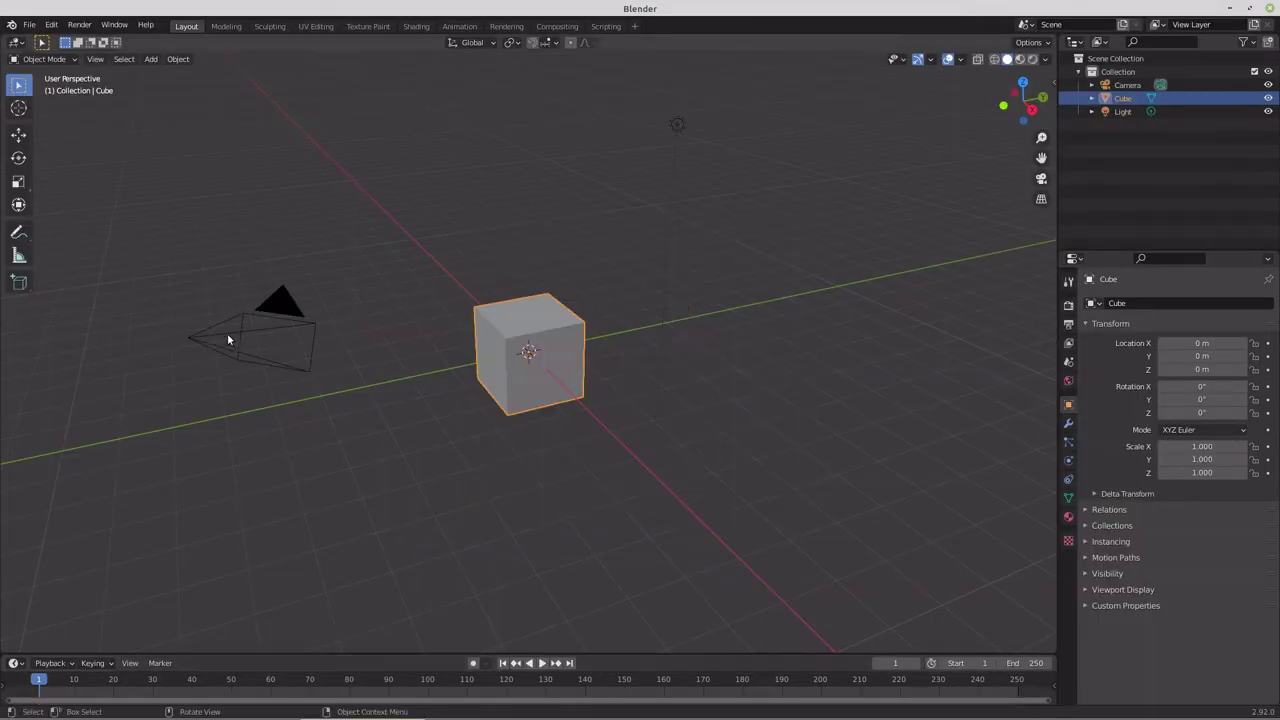
{"action": "left_click", "coordinate": [235, 333]}
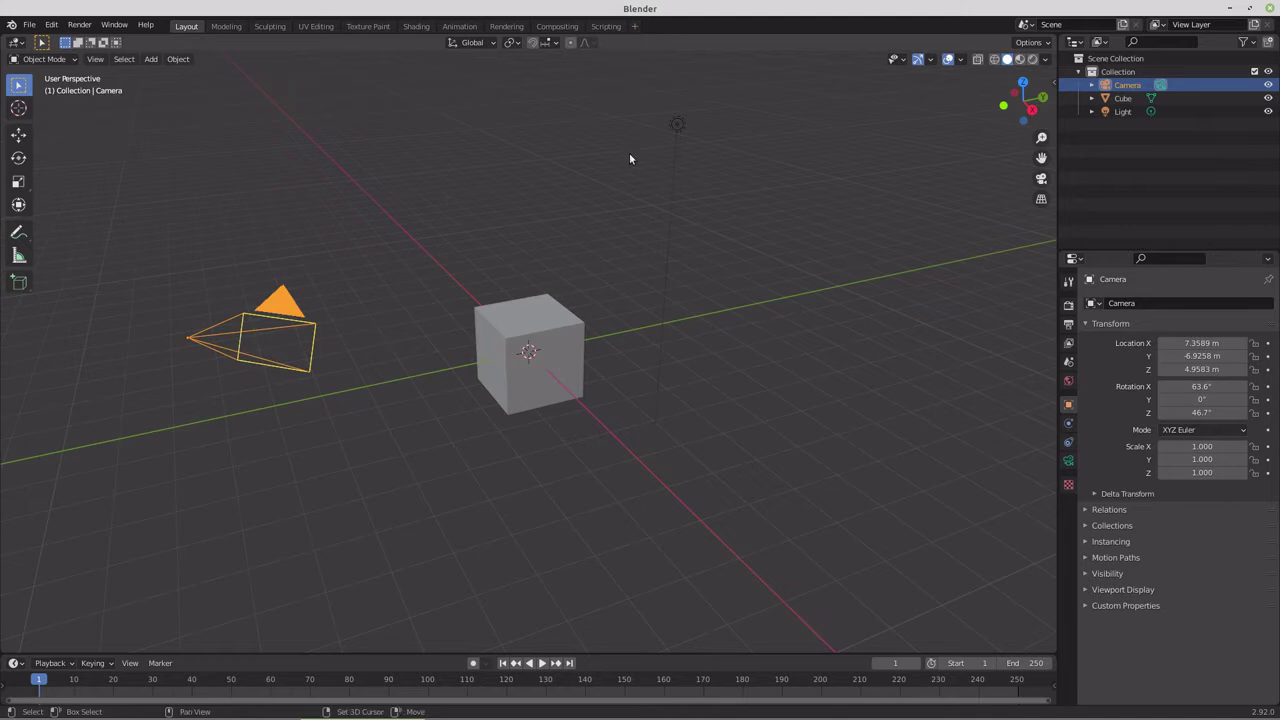
{"action": "left_click", "coordinate": [676, 125], "text": "shift"}
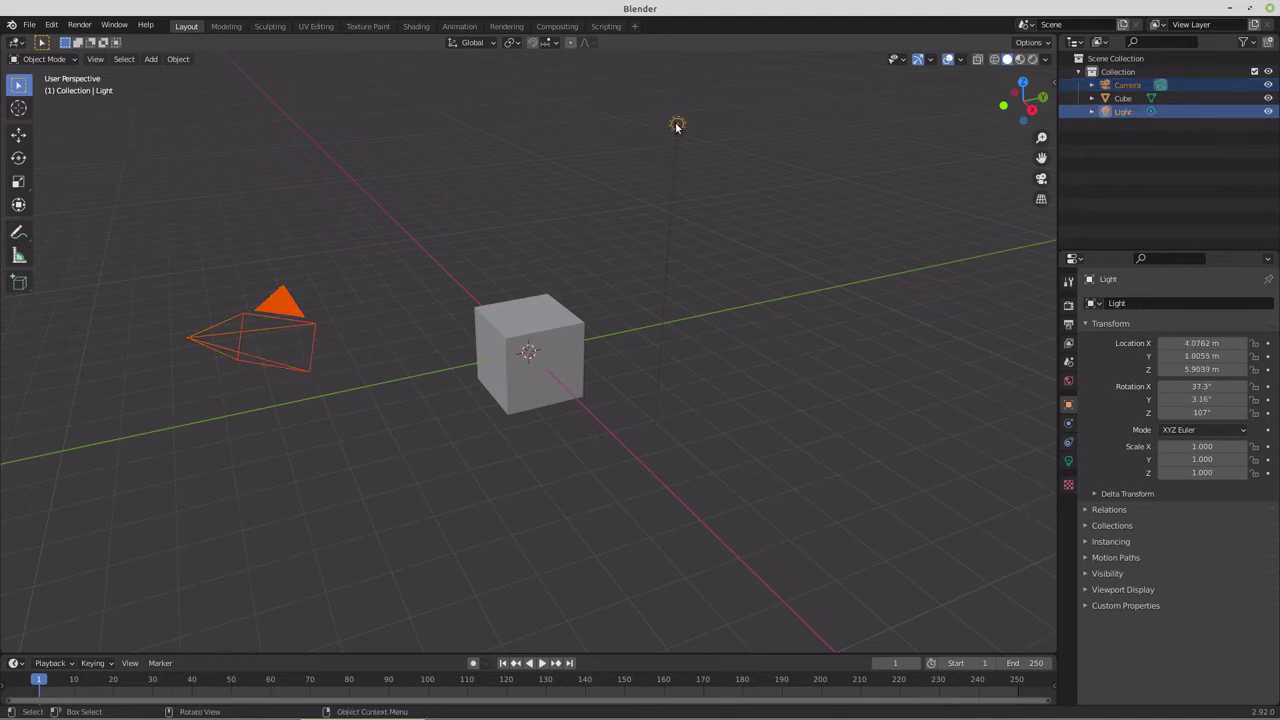
{"action": "key", "text": "x"}
{"action": "left_click", "coordinate": [677, 123]}
Unwrap all faces of the default cube with Cube Projection in the UV Editing workspace.
{"action": "left_click", "coordinate": [532, 333]}
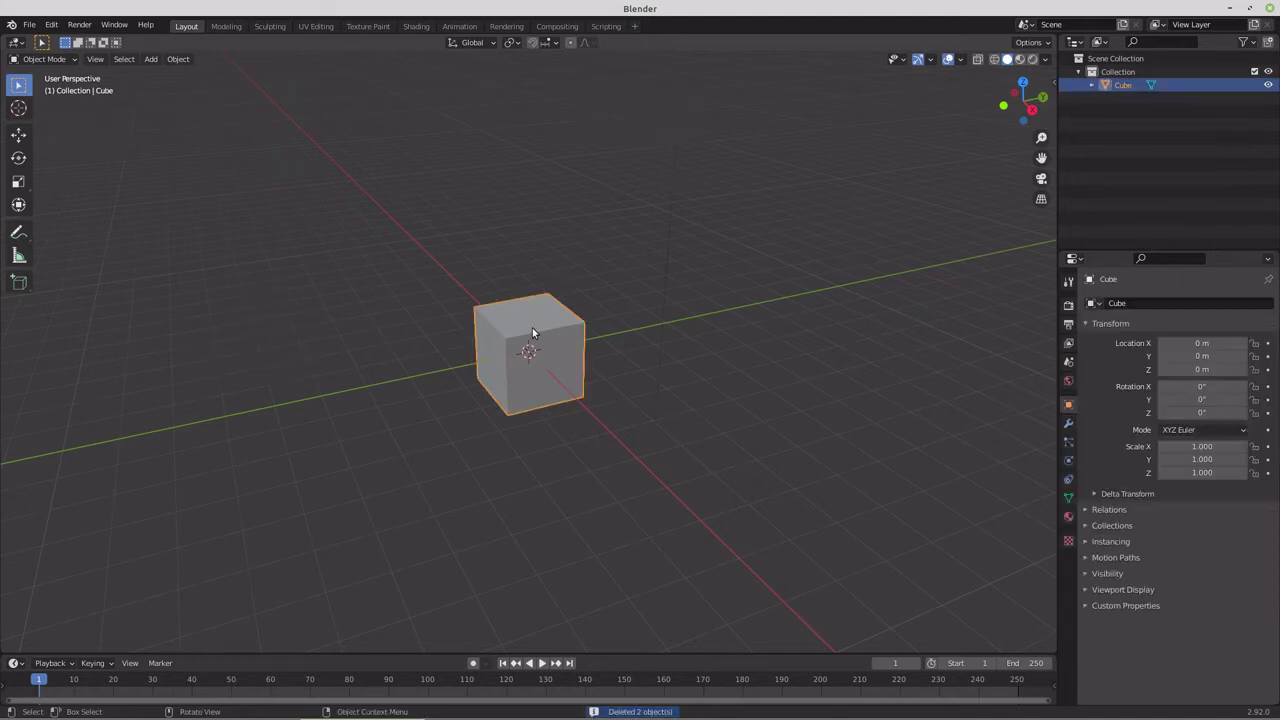
{"action": "left_click", "coordinate": [315, 26]}
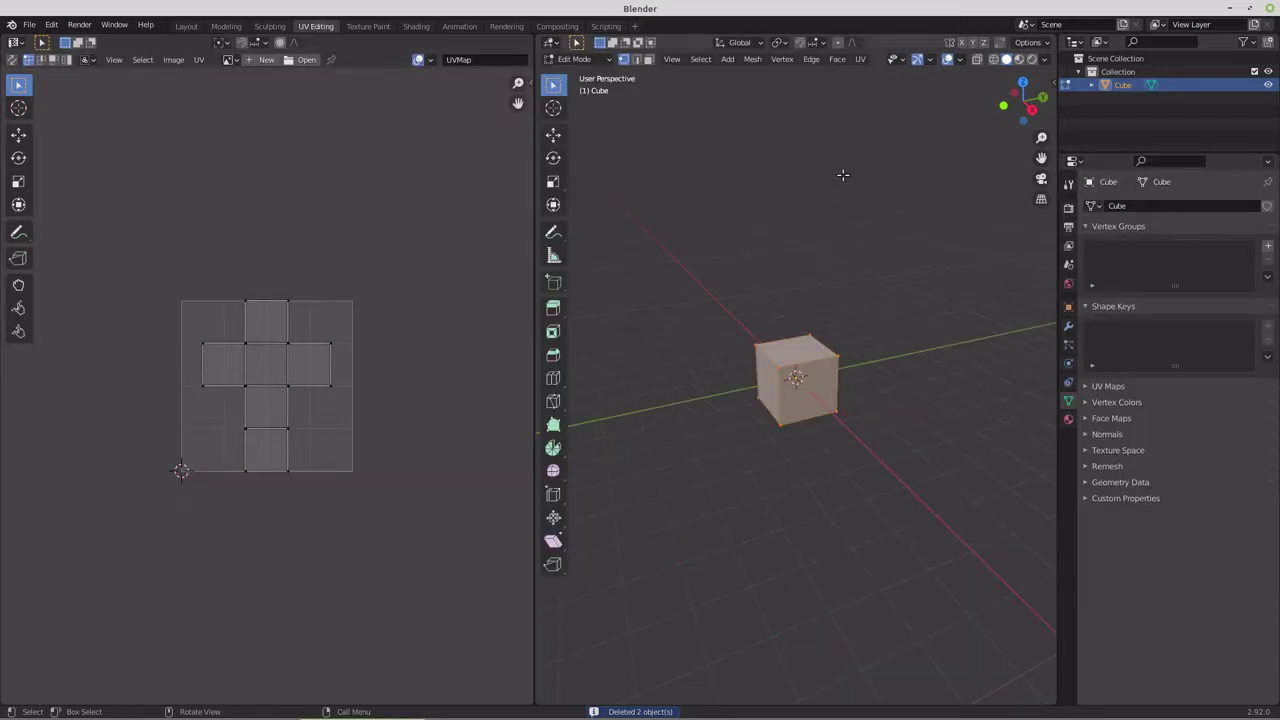
{"action": "left_click", "coordinate": [860, 59]}
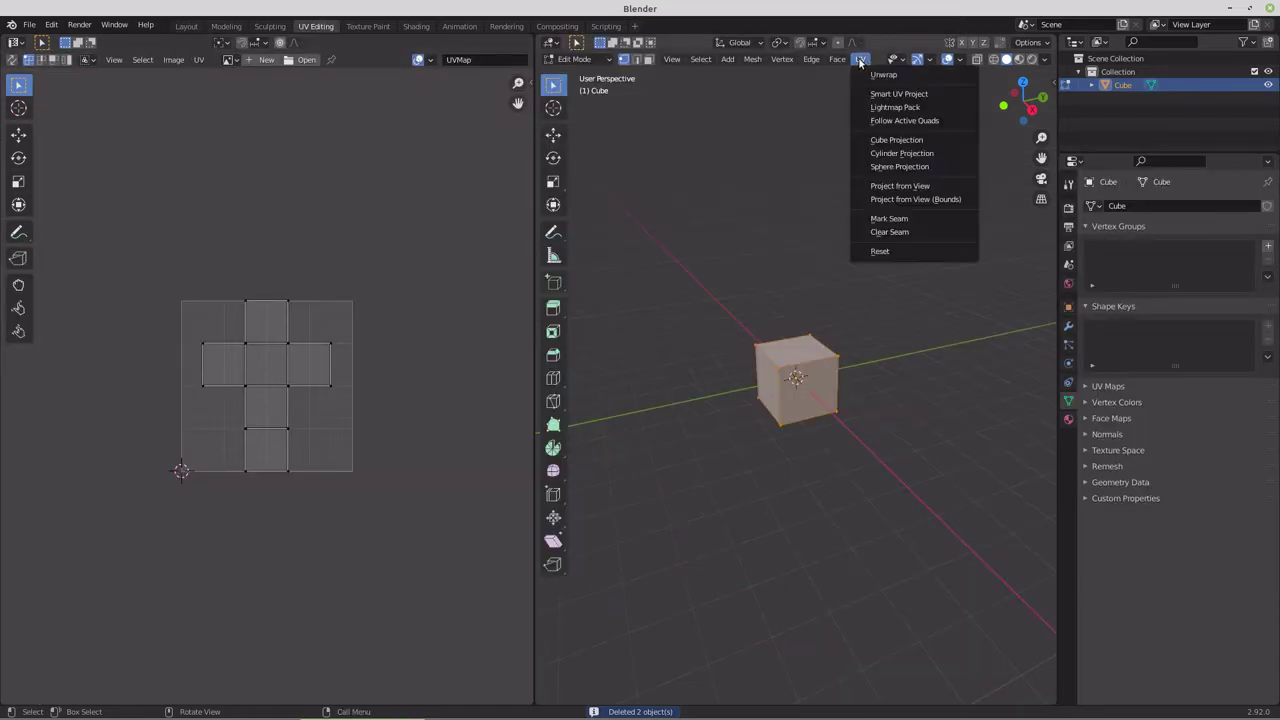
{"action": "left_click", "coordinate": [895, 141]}
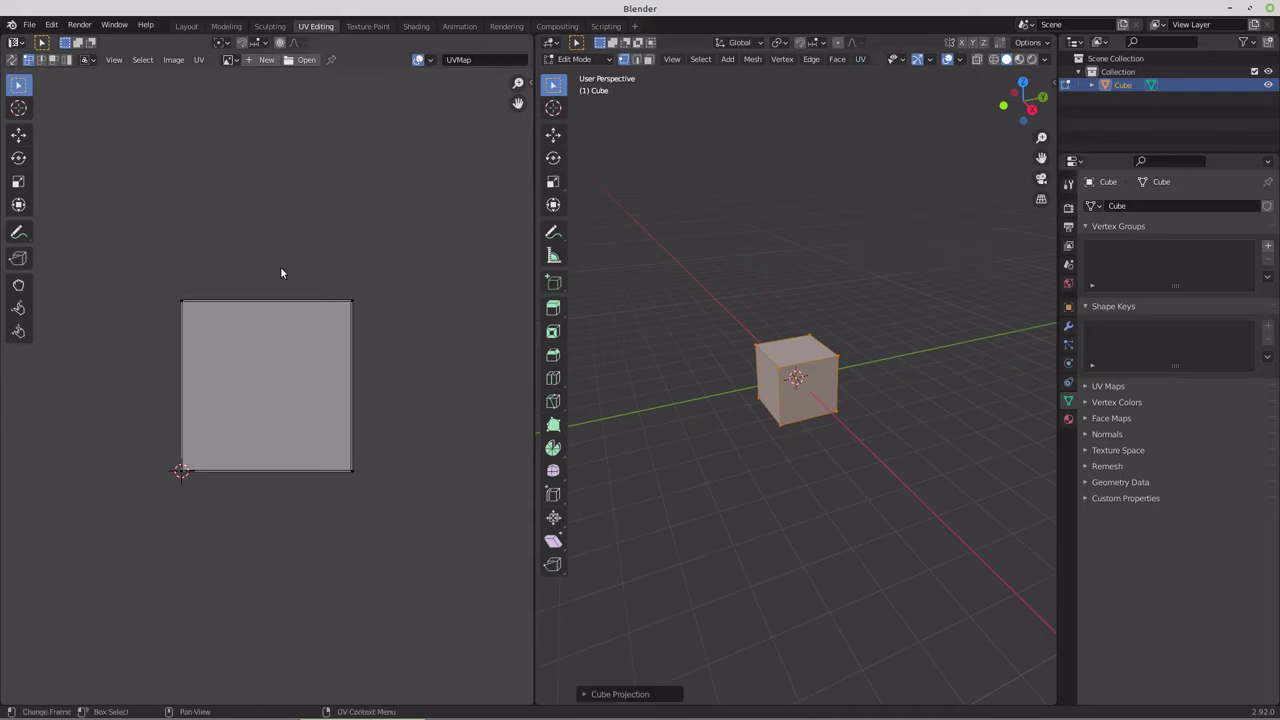
Load Crate UV.png from the Desktop as the image behind the cube's UV layout.
{"action": "left_click", "coordinate": [306, 60]}
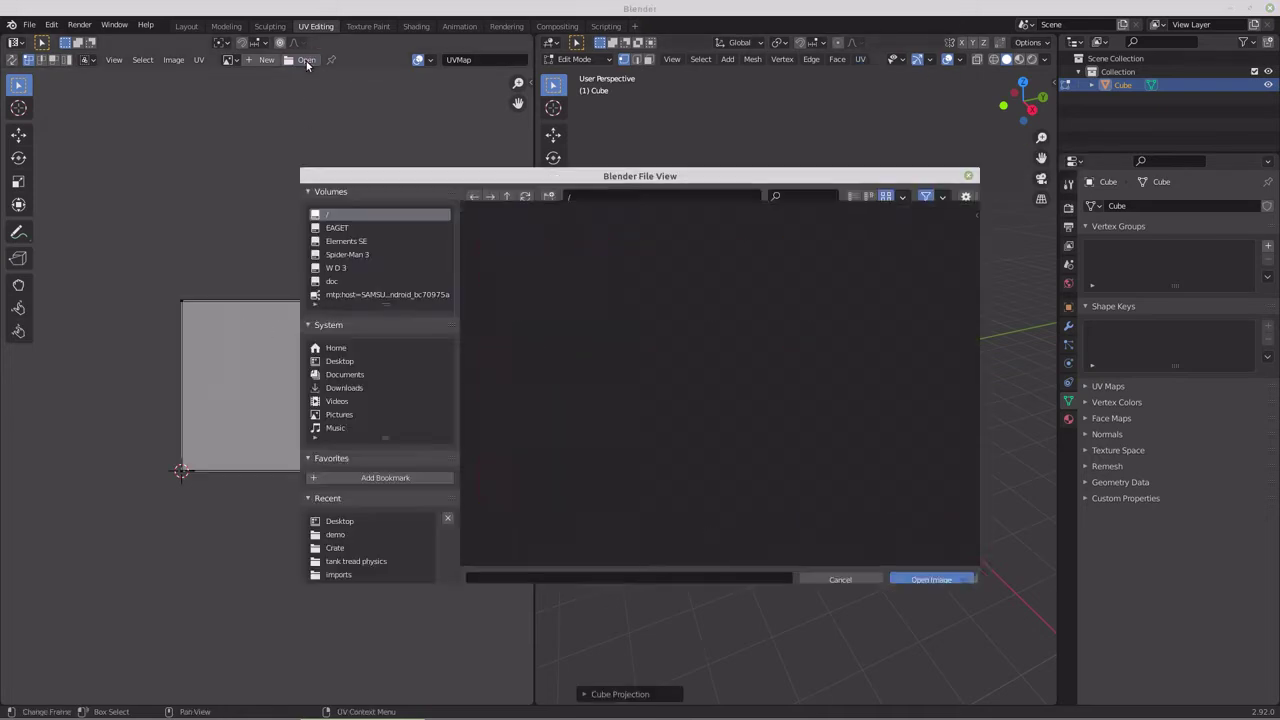
{"action": "left_click", "coordinate": [350, 361]}
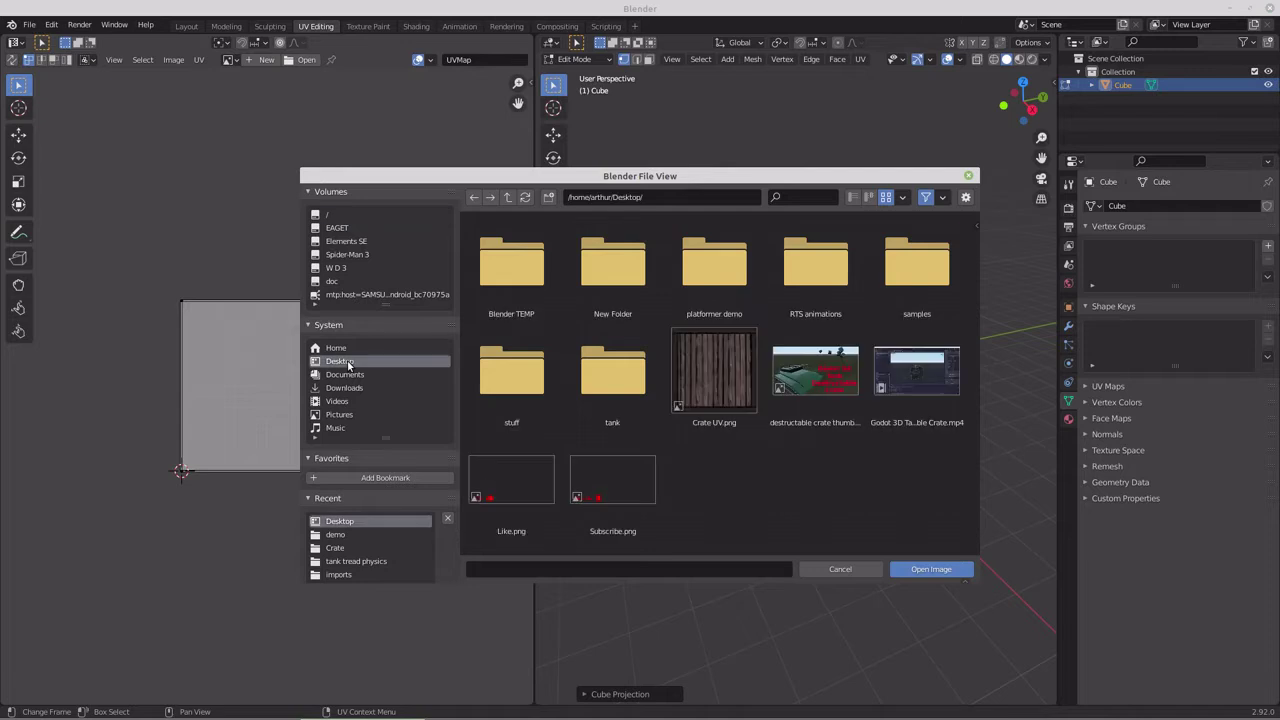
{"action": "double_click", "coordinate": [721, 372]}
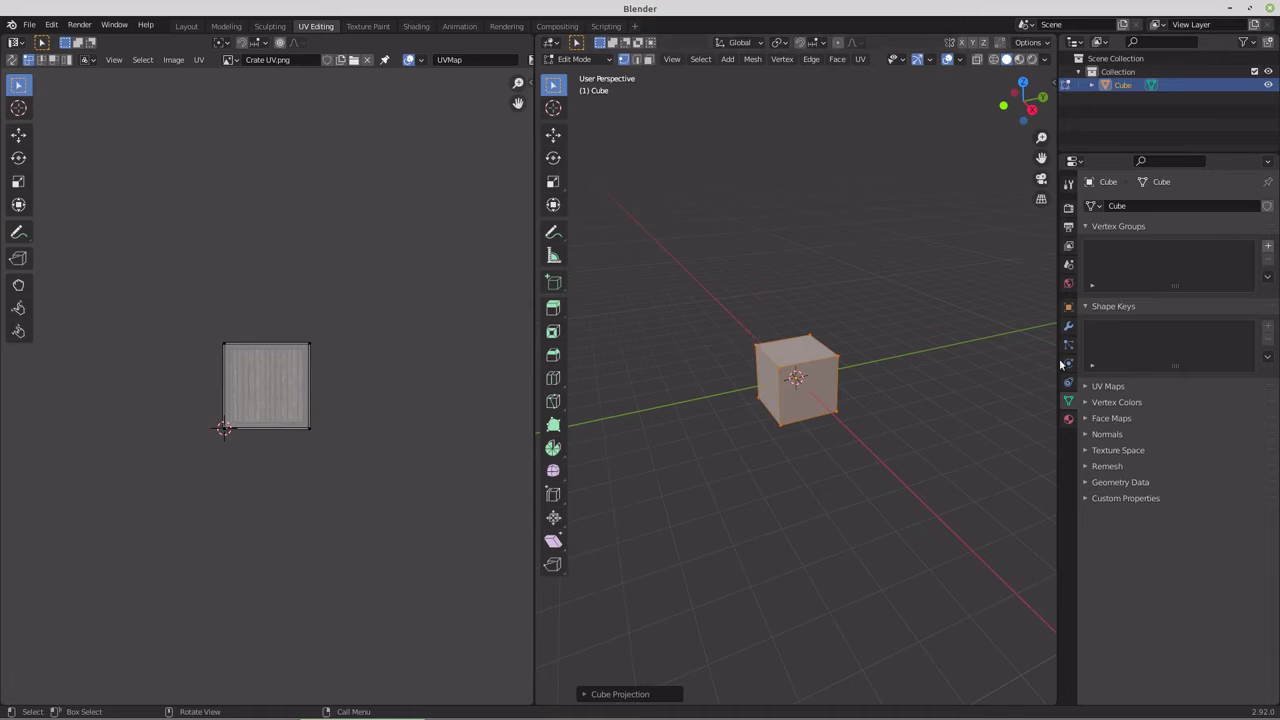
Assign an Image Texture using Crate UV.png to the Base Color of the cube's material.
{"action": "left_click", "coordinate": [1067, 420]}
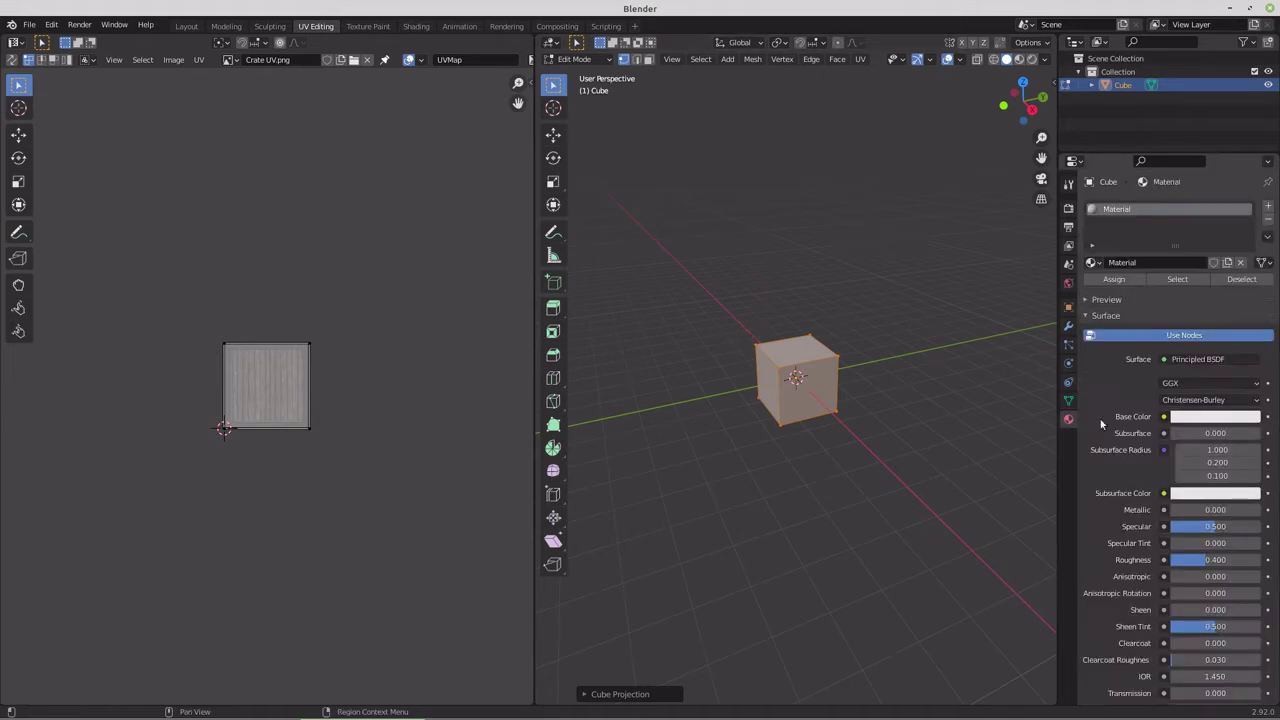
{"action": "left_click", "coordinate": [1164, 417]}
{"action": "left_click", "coordinate": [891, 505]}
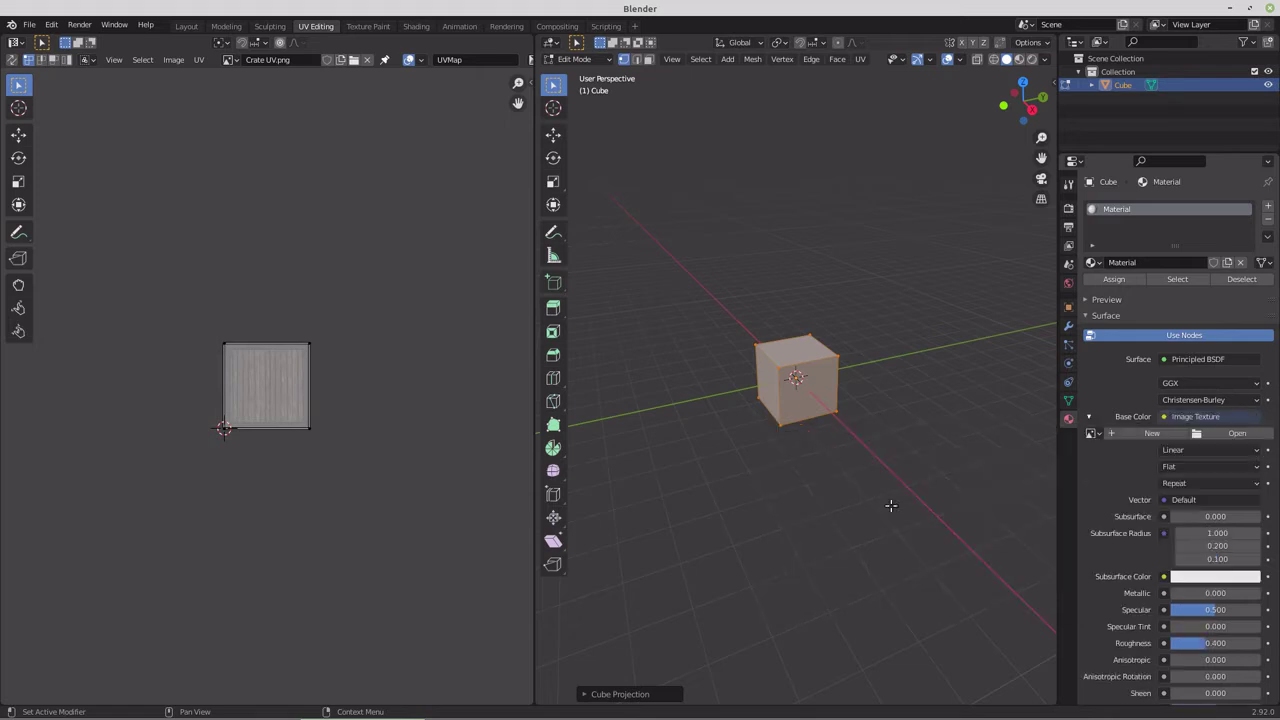
{"action": "left_click", "coordinate": [1093, 433]}
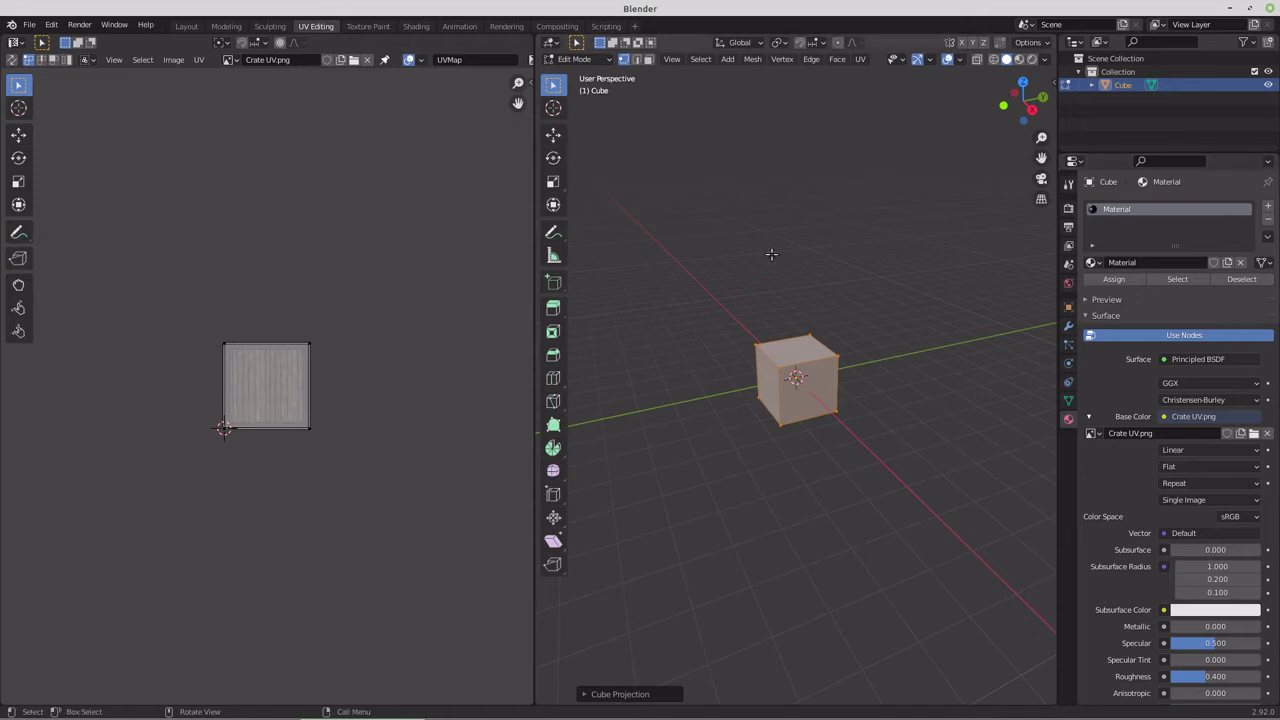
Show the cube with Material Preview shading in the Modeling workspace and inspect its crate texture up close.
{"action": "left_click", "coordinate": [228, 26]}
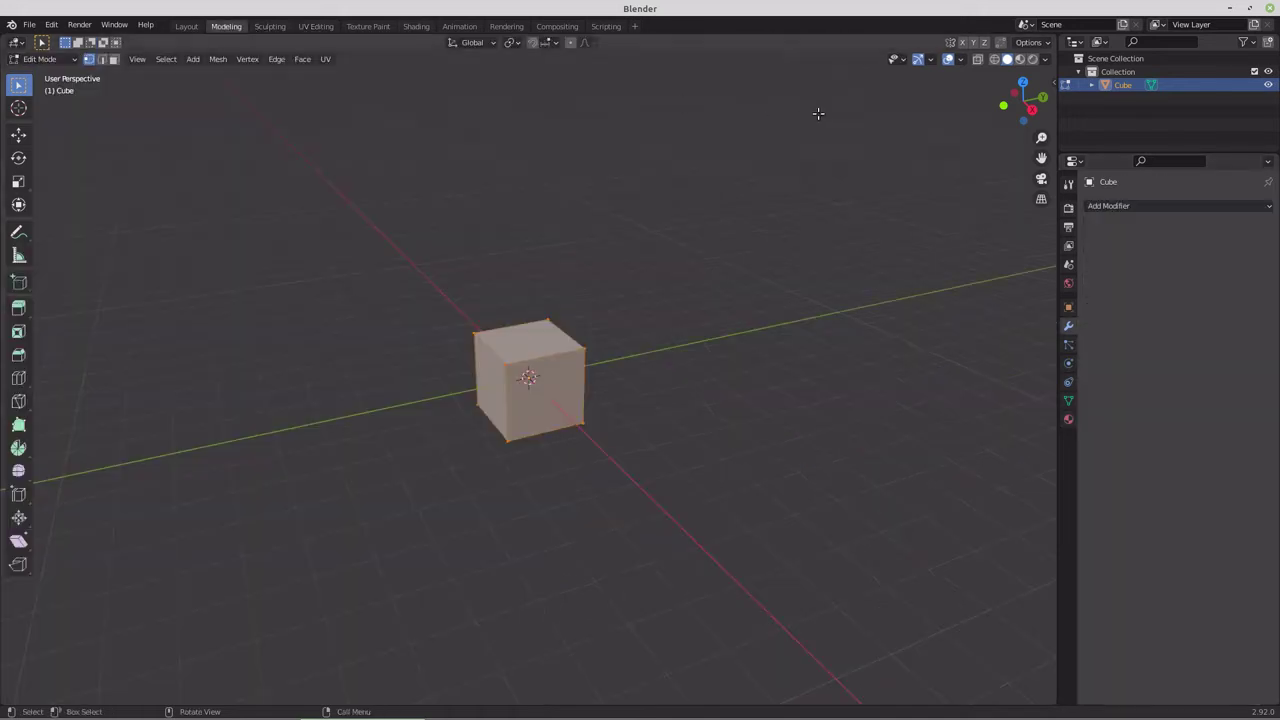
{"action": "left_click", "coordinate": [1020, 59]}
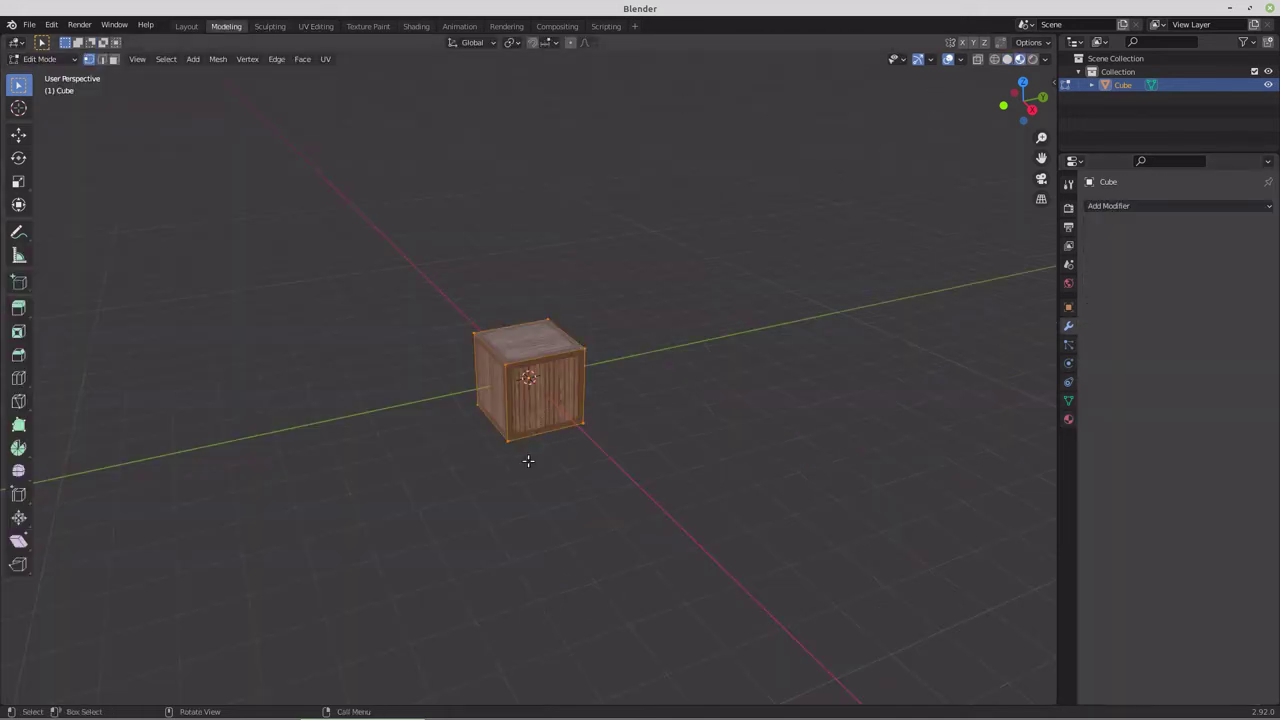
{"action": "scroll", "coordinate": [530, 450], "scroll_direction": "up", "scroll_amount": 8}
{"action": "scroll", "coordinate": [537, 440], "scroll_direction": "down", "scroll_amount": 3}
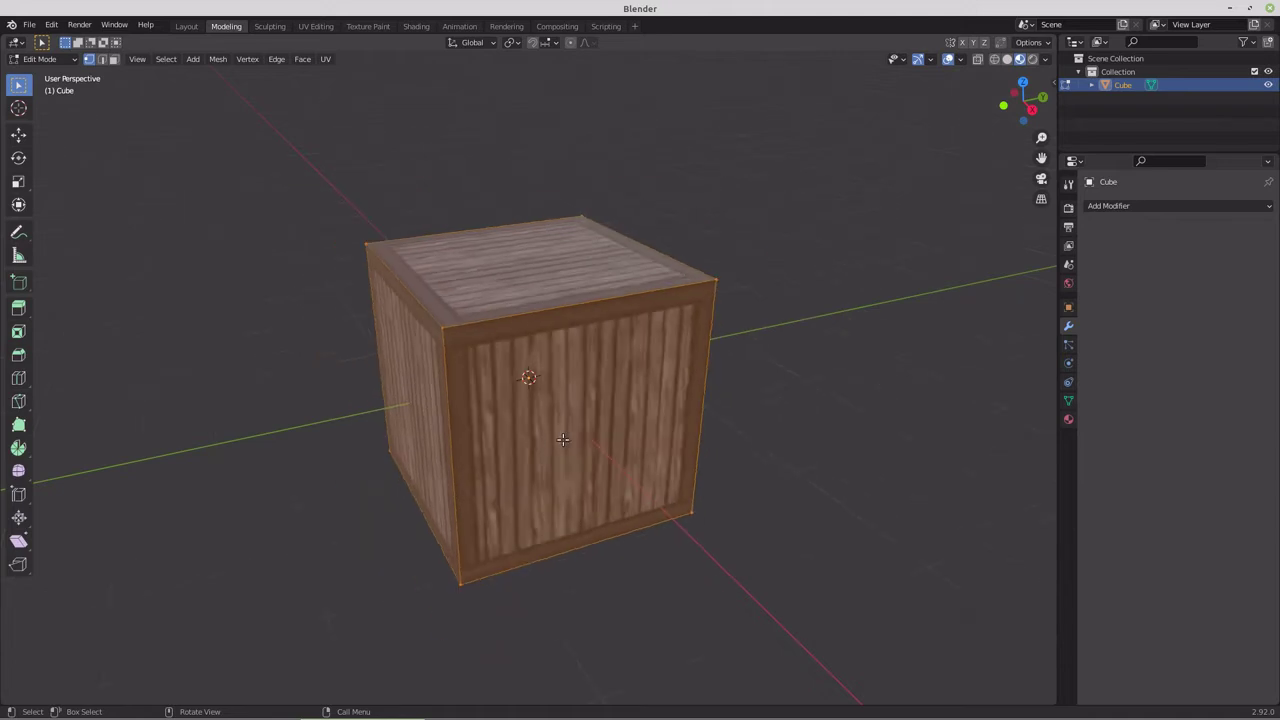
Inset every face of the cube individually by about 0.137 m to match the crate's wooden frame, and clear the selection.
{"action": "middle_click_drag", "start_coordinate": [563, 441], "coordinate": [540, 422]}
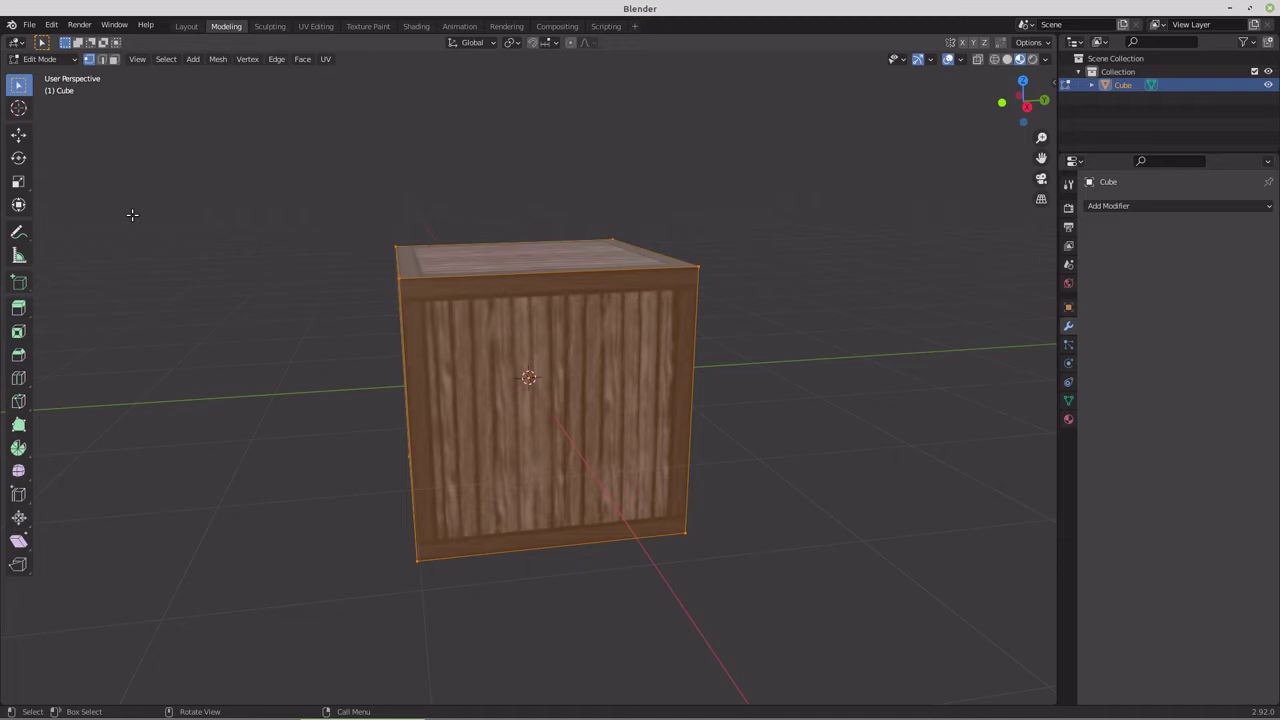
{"action": "left_click", "coordinate": [18, 331]}
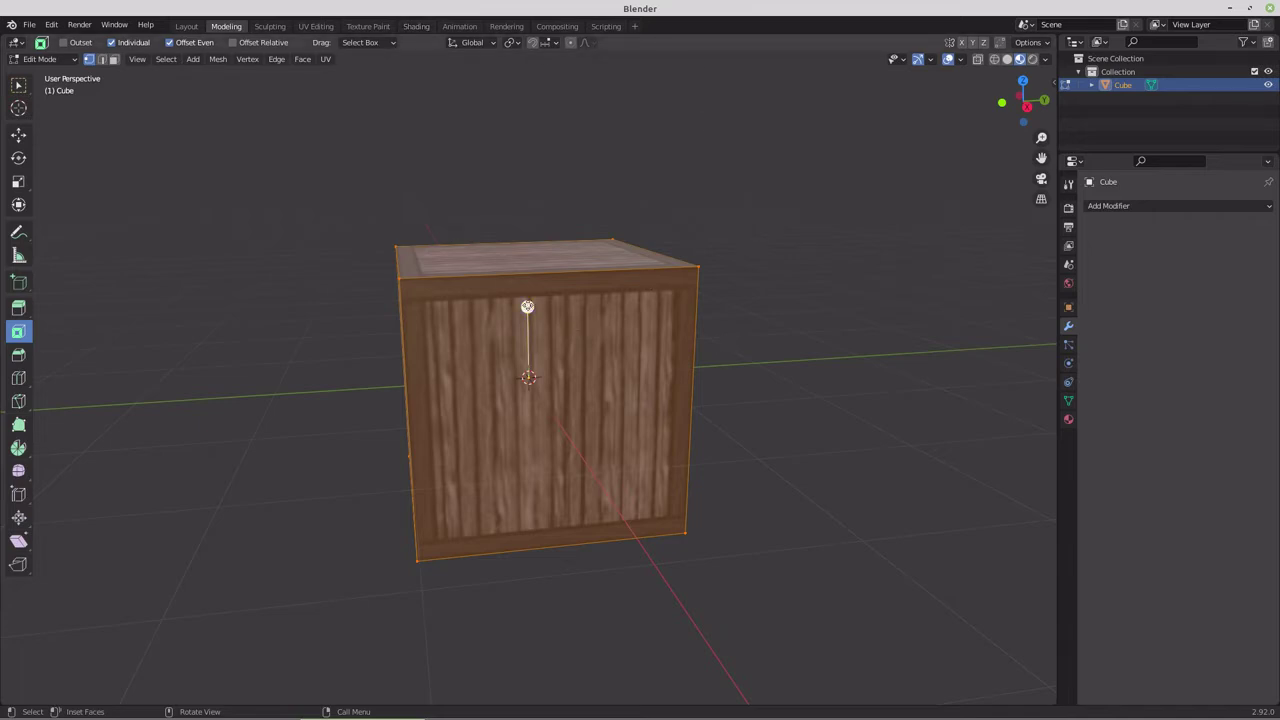
{"action": "left_click_drag", "start_coordinate": [527, 306], "coordinate": [530, 322]}
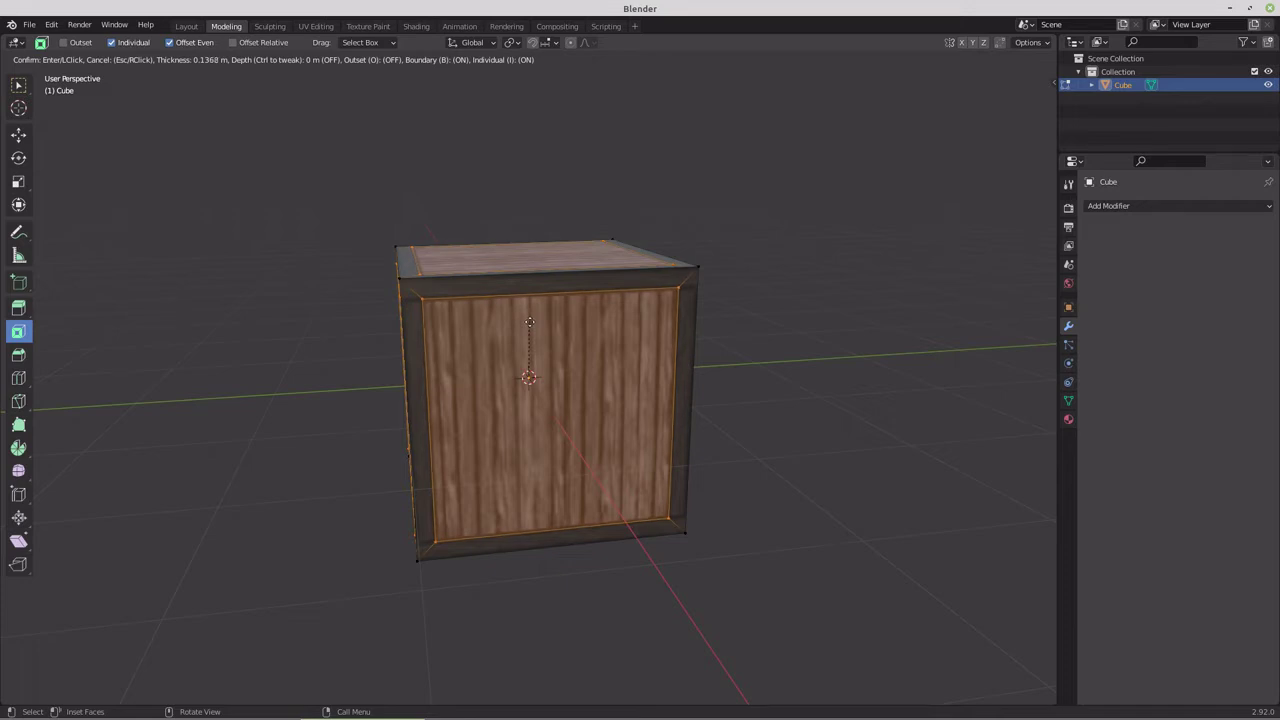
{"action": "left_click_drag", "start_coordinate": [530, 322], "coordinate": [530, 322]}
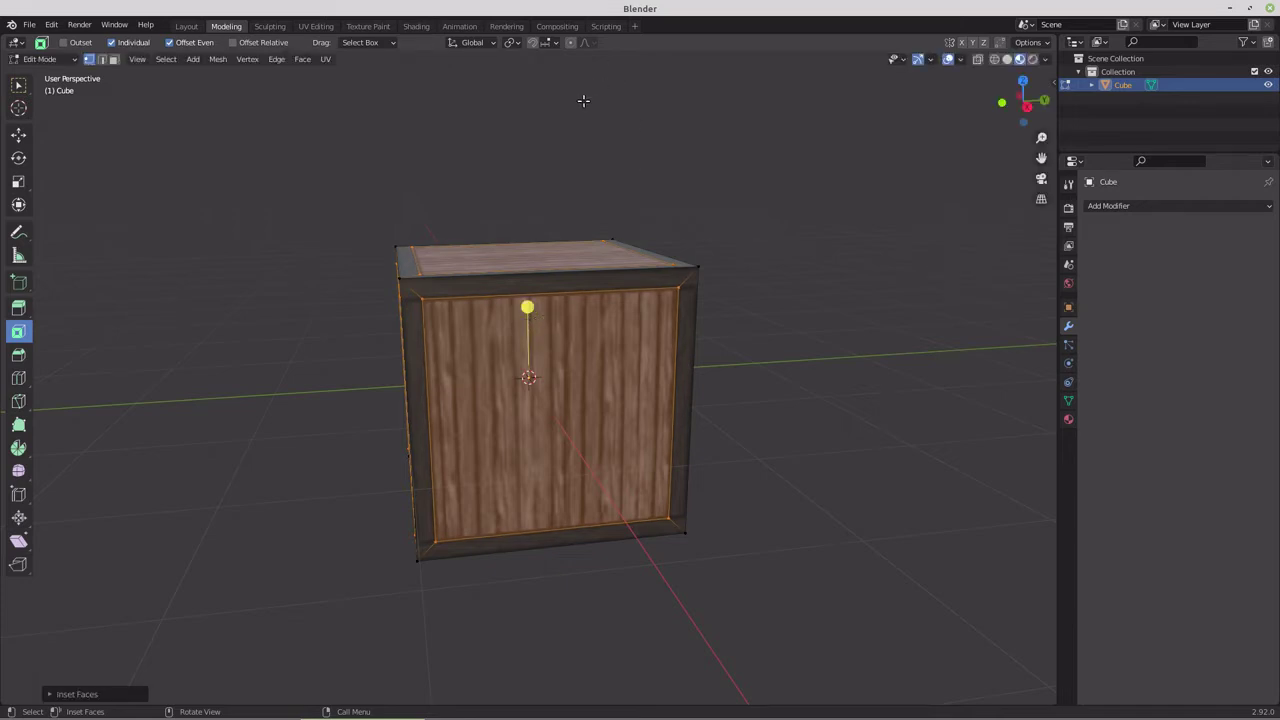
{"action": "scroll", "coordinate": [700, 369], "scroll_direction": "down", "scroll_amount": 4}
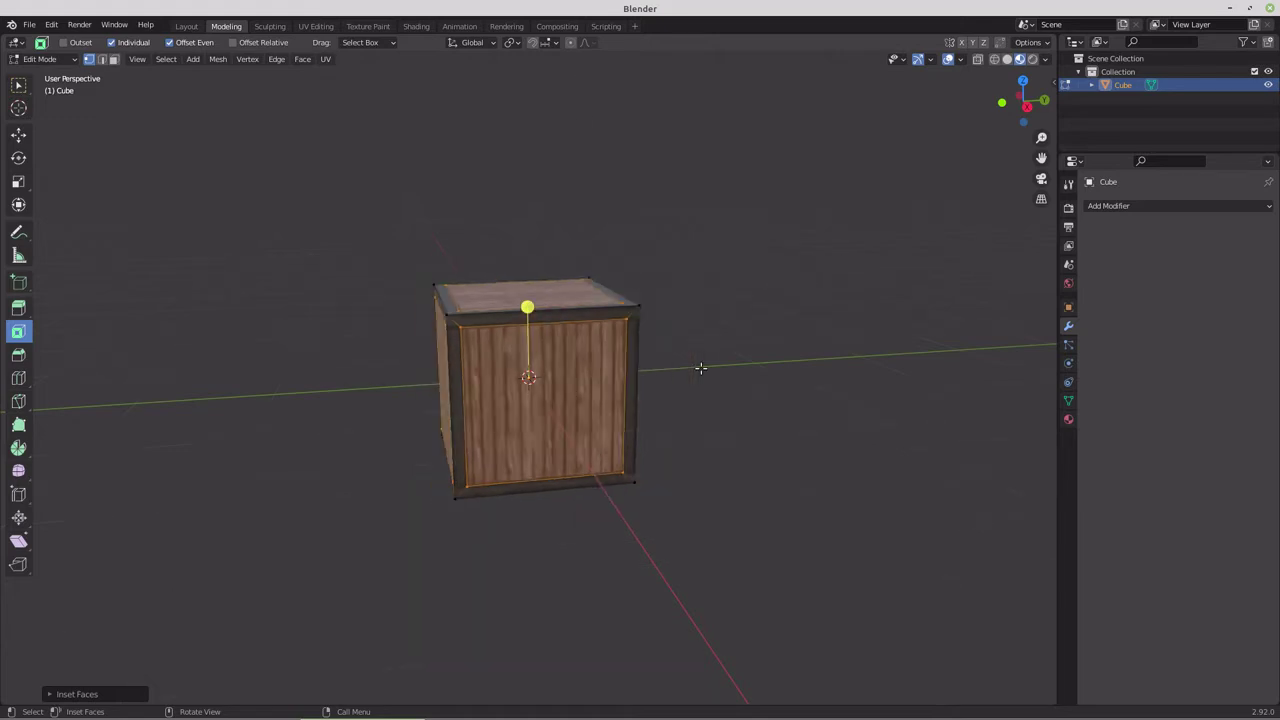
{"action": "middle_click_drag", "start_coordinate": [645, 386], "coordinate": [719, 377]}
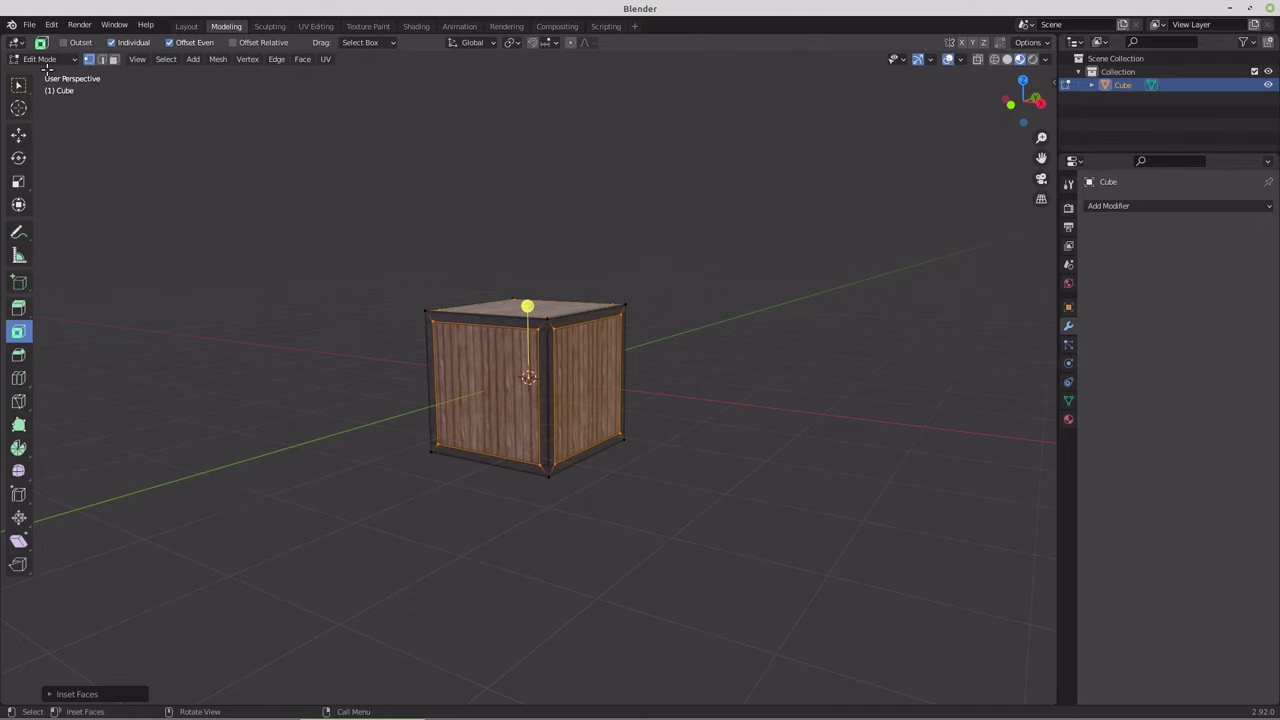
{"action": "left_click", "coordinate": [18, 84]}
{"action": "left_click", "coordinate": [283, 329]}
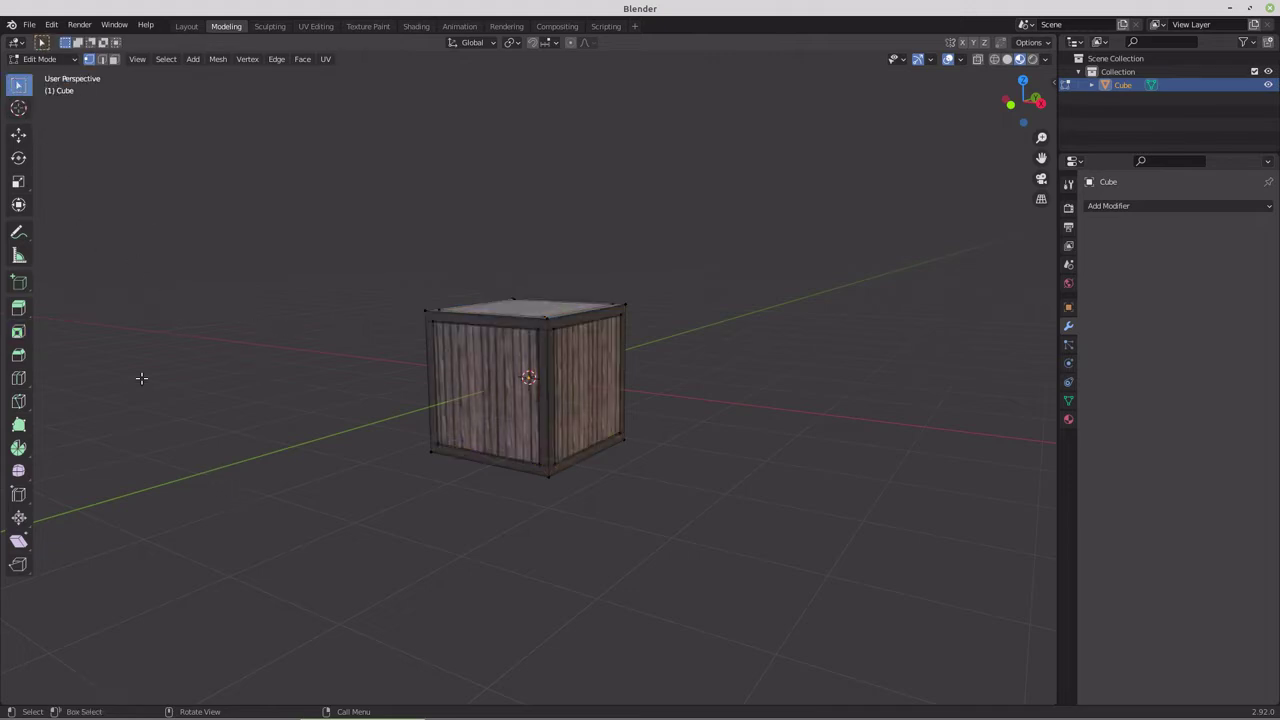
Start a jagged Knife cut at the middle of the cube's top face and run it to one side edge.
{"action": "left_click", "coordinate": [18, 402]}
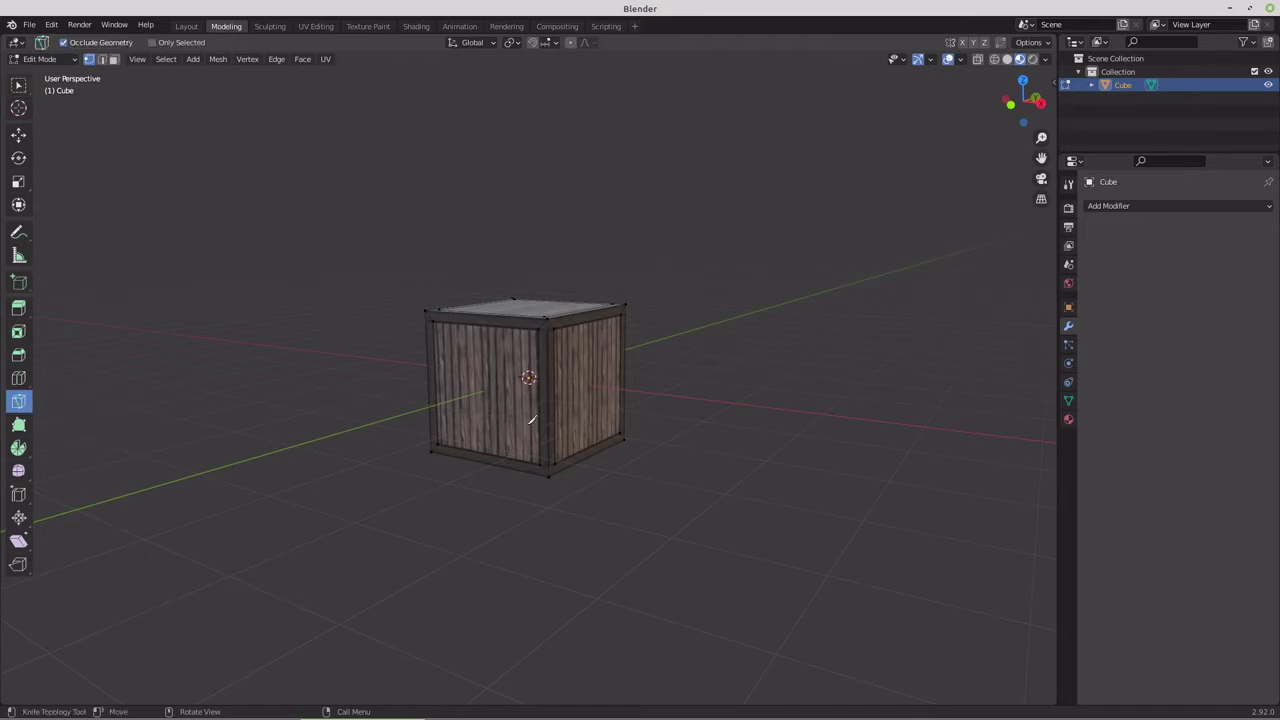
{"action": "middle_click_drag", "start_coordinate": [585, 363], "coordinate": [551, 379]}
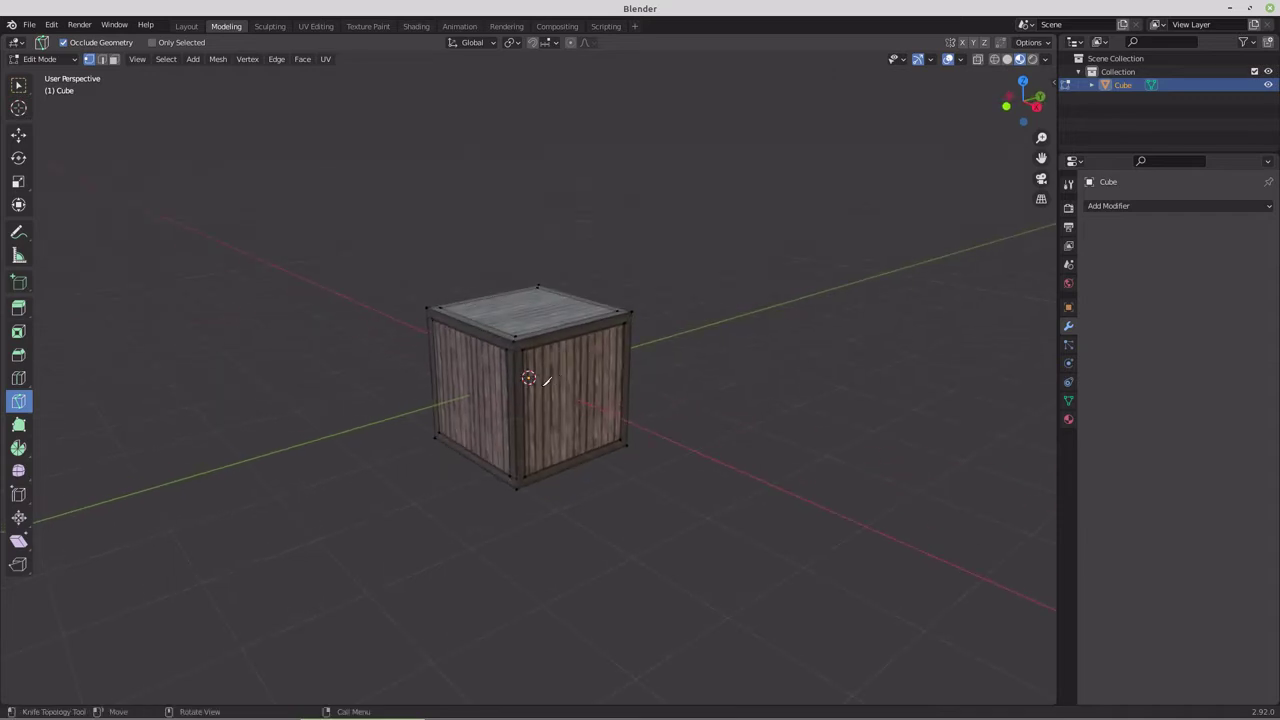
{"action": "scroll", "coordinate": [548, 370], "scroll_direction": "up", "scroll_amount": 4}
{"action": "mouse_move", "coordinate": [574, 332]}
{"action": "middle_mouse_down"}
{"action": "mouse_move", "coordinate": [569, 375]}
{"action": "mouse_move", "coordinate": [571, 308]}
{"action": "middle_mouse_up"}
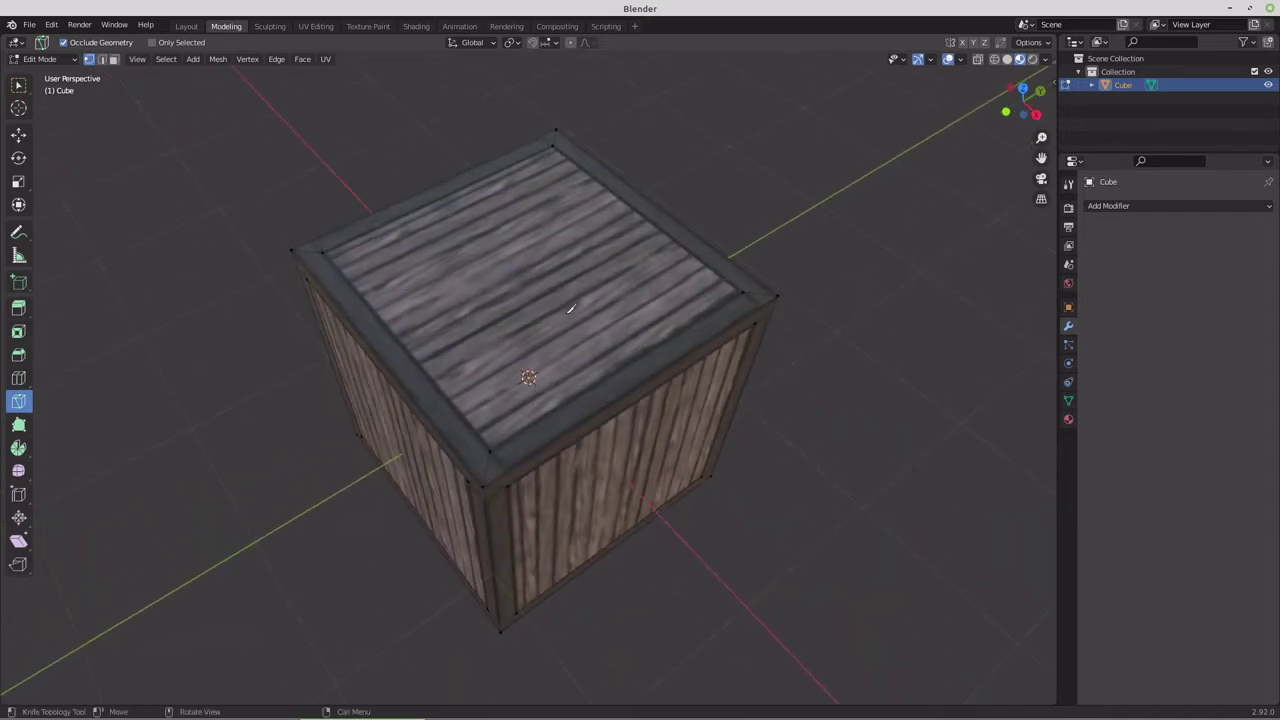
{"action": "left_click", "coordinate": [529, 272]}
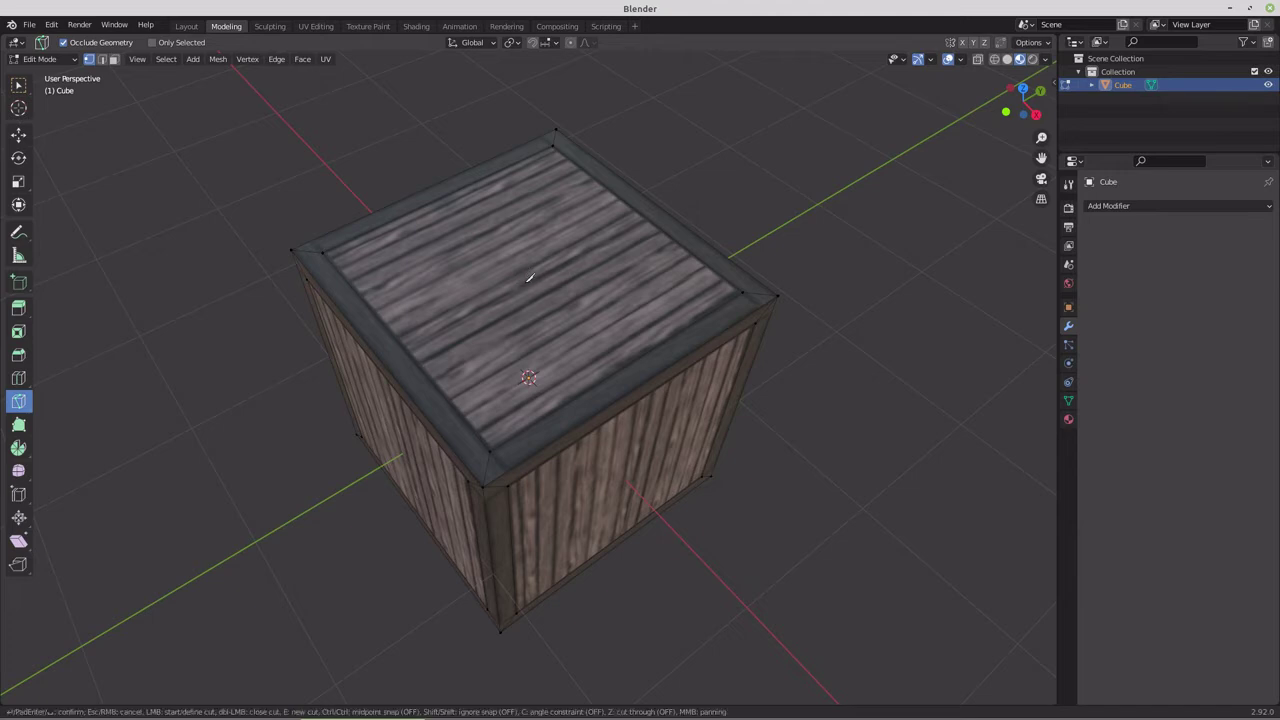
{"action": "left_click", "coordinate": [598, 328]}
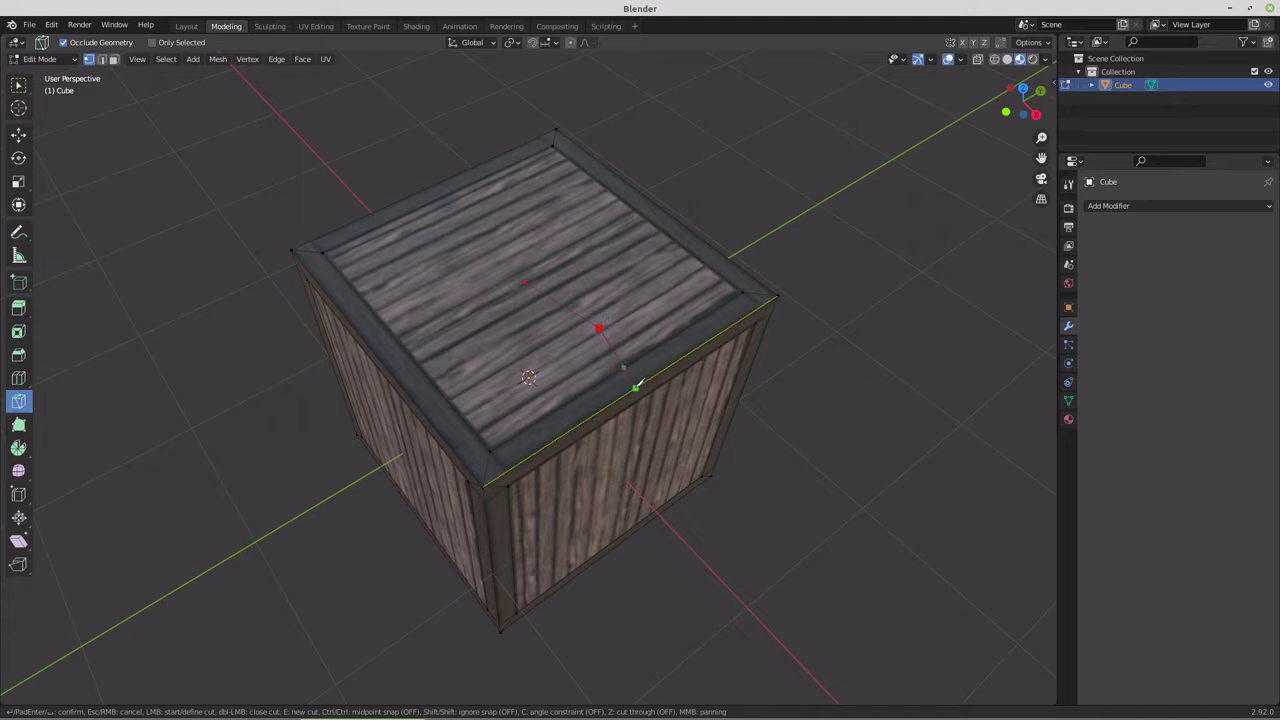
{"action": "left_click", "coordinate": [636, 384]}
Continue the Knife cut in a zigzag down the adjoining side face to its bottom edge.
{"action": "middle_click_drag", "start_coordinate": [655, 438], "coordinate": [656, 385]}
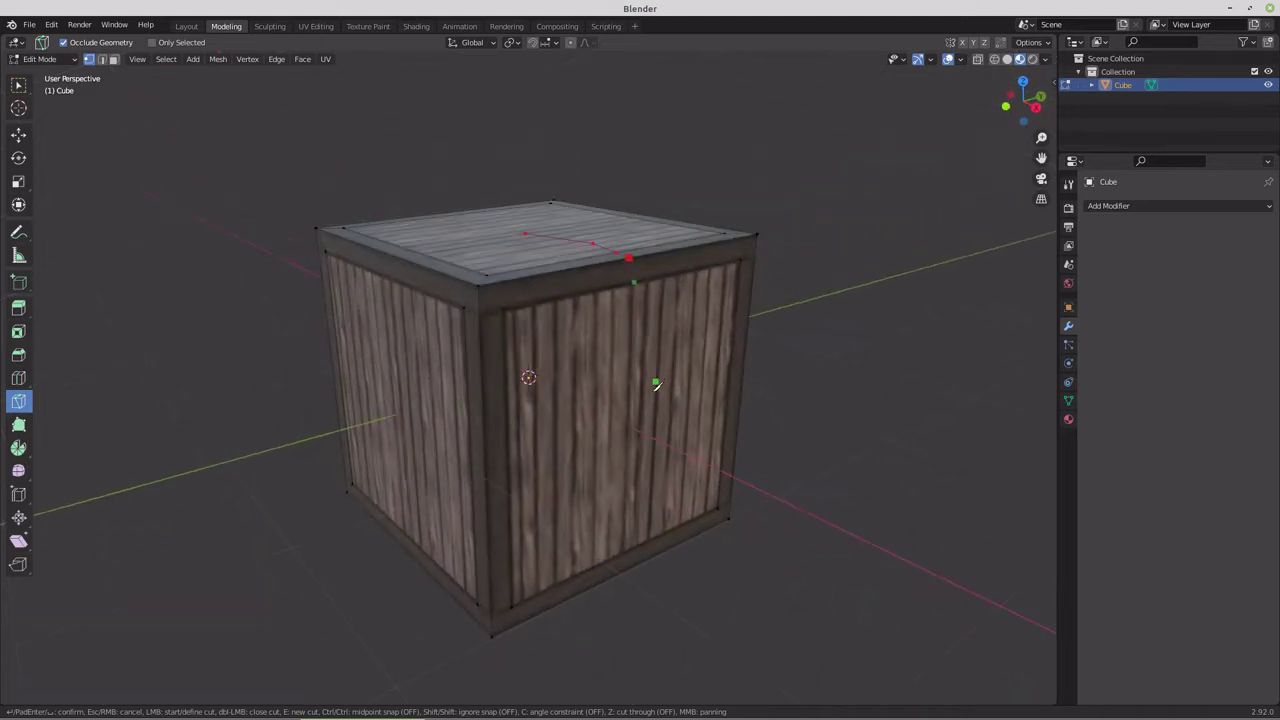
{"action": "left_click", "coordinate": [646, 360]}
{"action": "left_click", "coordinate": [632, 426]}
{"action": "left_click", "coordinate": [606, 507]}
{"action": "left_click", "coordinate": [636, 564]}
Carry the cut through the middle of the bottom face to a neighbouring edge and zigzag up that second side face.
{"action": "middle_click_drag", "start_coordinate": [638, 556], "coordinate": [609, 283]}
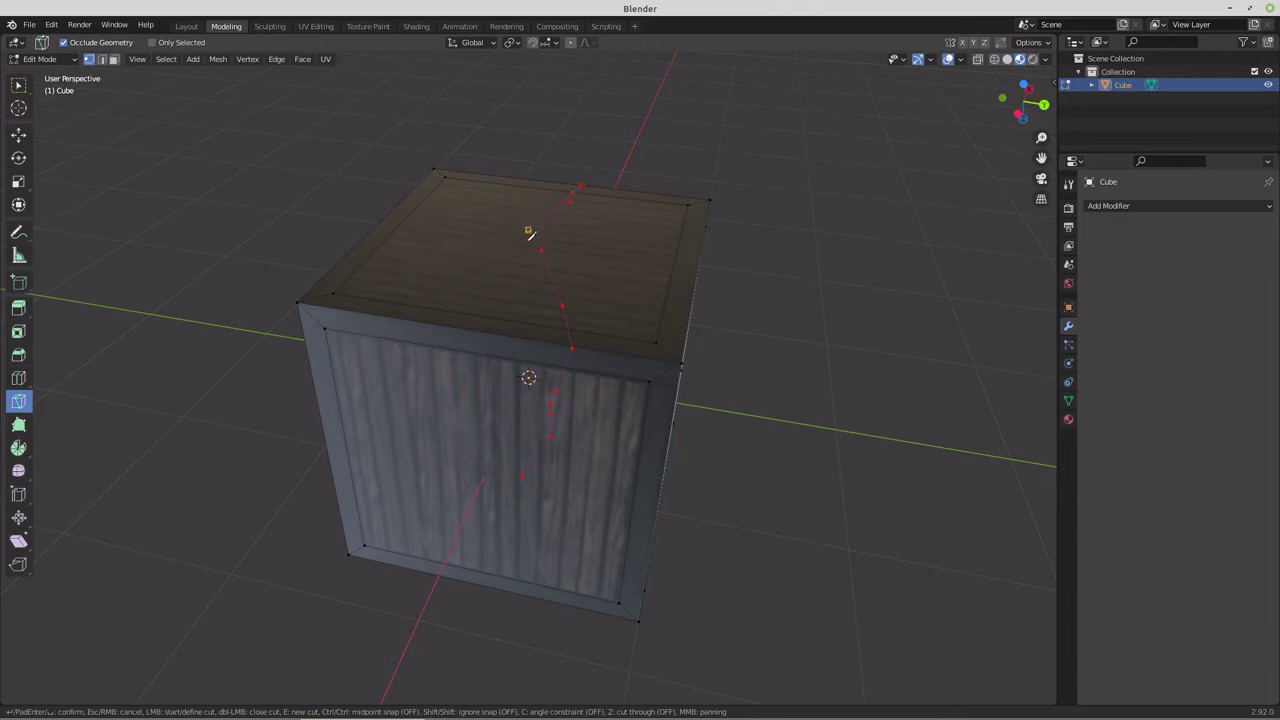
{"action": "left_click", "coordinate": [528, 231]}
{"action": "left_click", "coordinate": [620, 255]}
{"action": "mouse_move", "coordinate": [712, 282]}
{"action": "middle_mouse_down"}
{"action": "mouse_move", "coordinate": [677, 283]}
{"action": "mouse_move", "coordinate": [714, 240]}
{"action": "mouse_move", "coordinate": [703, 263]}
{"action": "middle_mouse_up"}
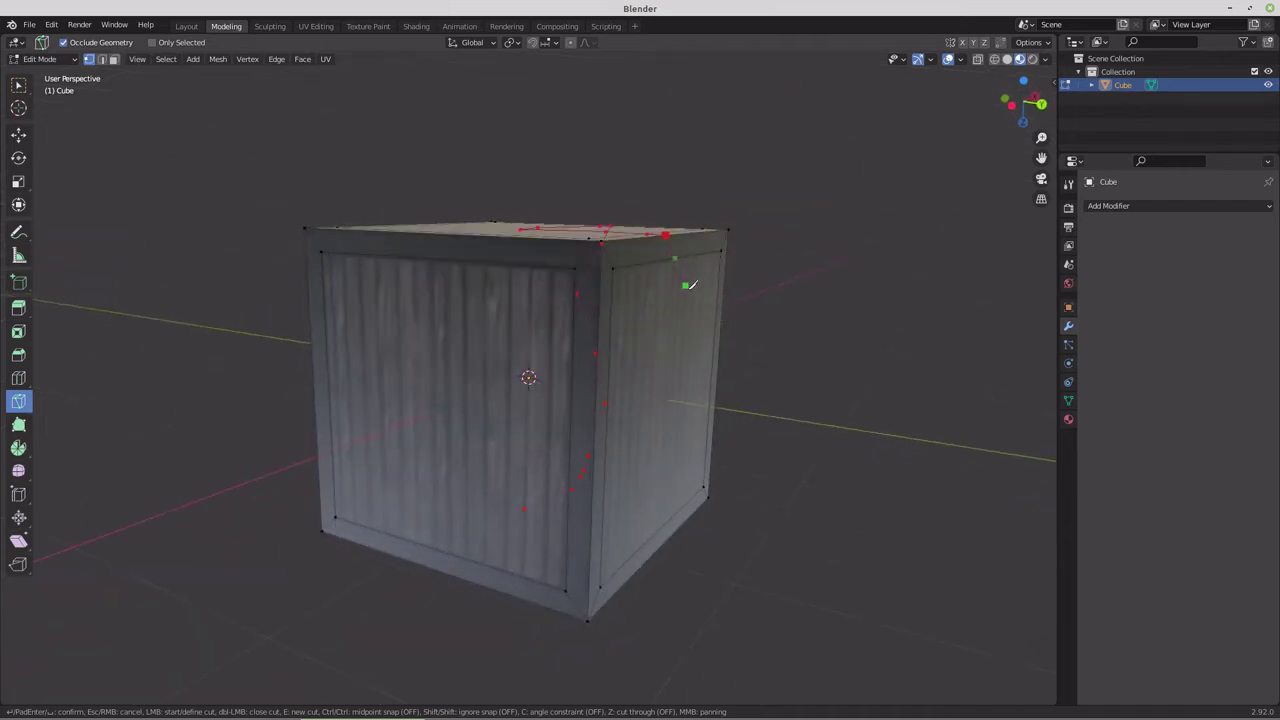
{"action": "left_click", "coordinate": [679, 326]}
{"action": "left_click", "coordinate": [668, 399]}
{"action": "left_click", "coordinate": [647, 484]}
{"action": "left_click", "coordinate": [663, 540]}
Extend the cut over the top face through its centre point and zigzag down the third side, opposite the first.
{"action": "middle_click_drag", "start_coordinate": [663, 540], "coordinate": [525, 258]}
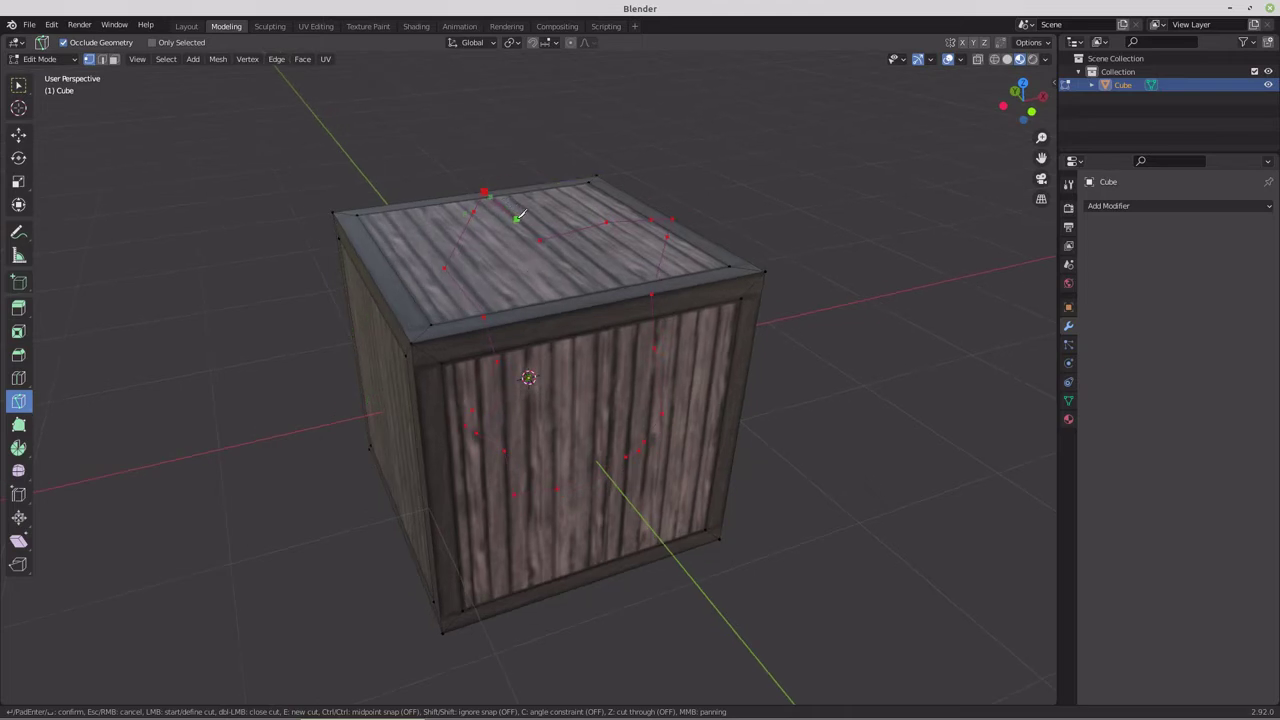
{"action": "left_click", "coordinate": [520, 212]}
{"action": "left_click", "coordinate": [540, 240]}
{"action": "left_click", "coordinate": [376, 262]}
{"action": "middle_click_drag", "start_coordinate": [372, 263], "coordinate": [383, 222]}
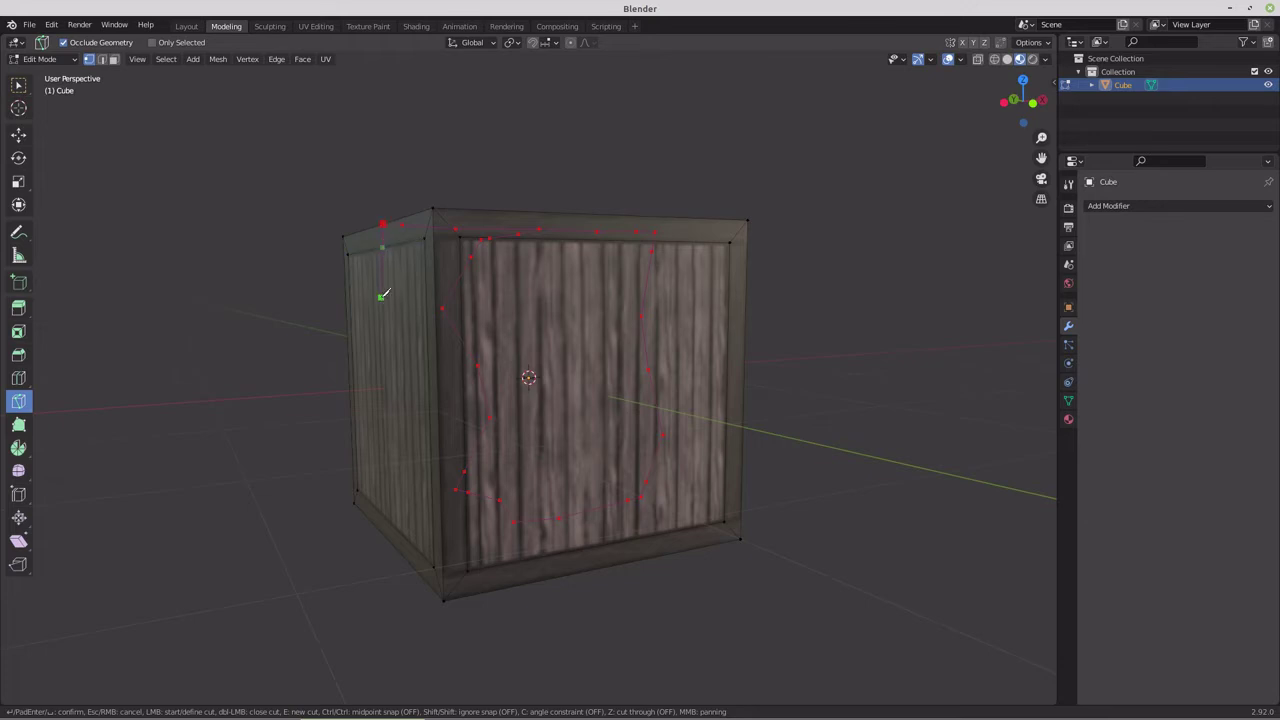
{"action": "left_click", "coordinate": [403, 326]}
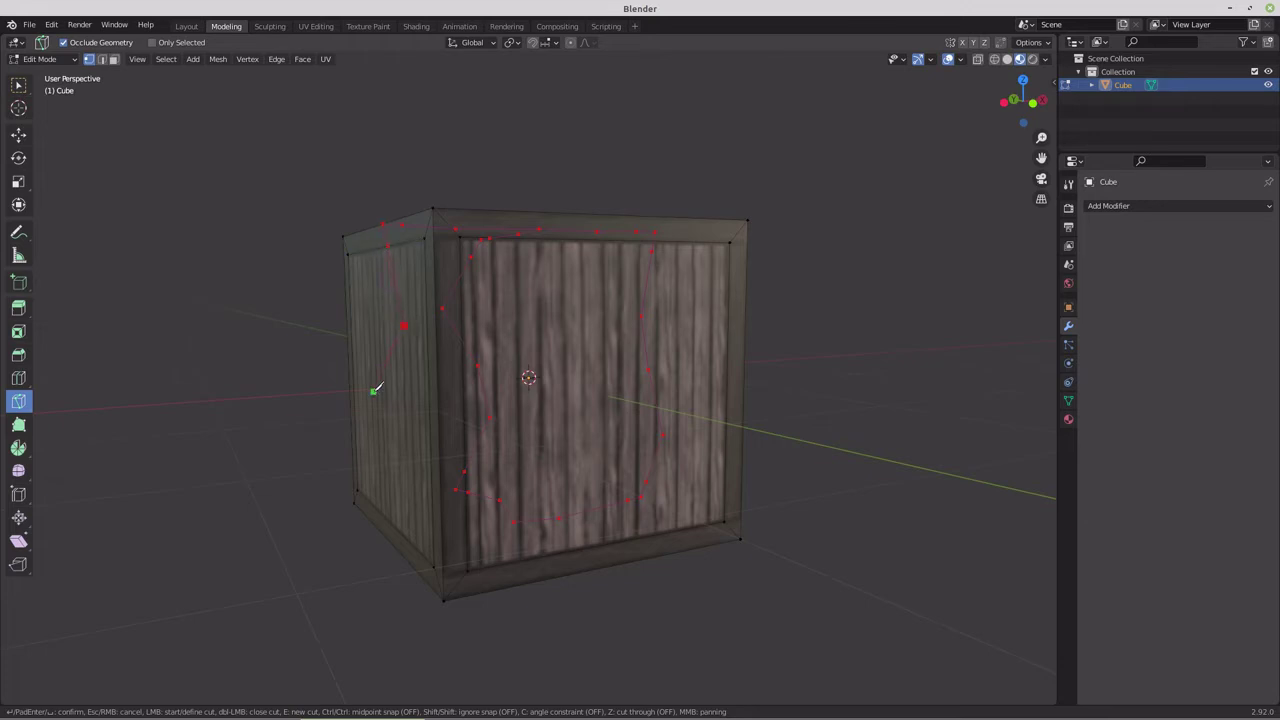
{"action": "left_click", "coordinate": [384, 386]}
{"action": "left_click", "coordinate": [399, 456]}
Run the cut across the bottom's middle, up the fourth side and onto the top face, and apply the complete Knife cut.
{"action": "middle_click_drag", "start_coordinate": [386, 528], "coordinate": [517, 249]}
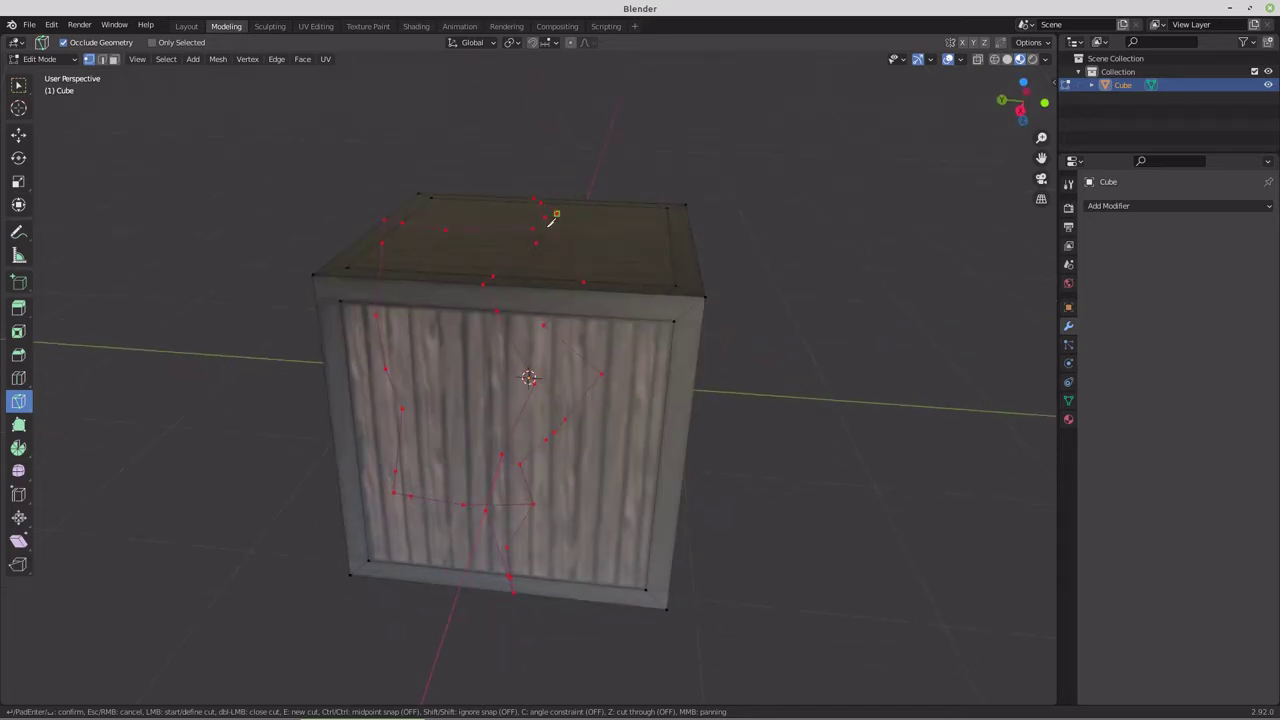
{"action": "left_click", "coordinate": [533, 229]}
{"action": "left_click", "coordinate": [625, 217]}
{"action": "middle_click_drag", "start_coordinate": [726, 286], "coordinate": [666, 251]}
{"action": "left_click", "coordinate": [684, 302]}
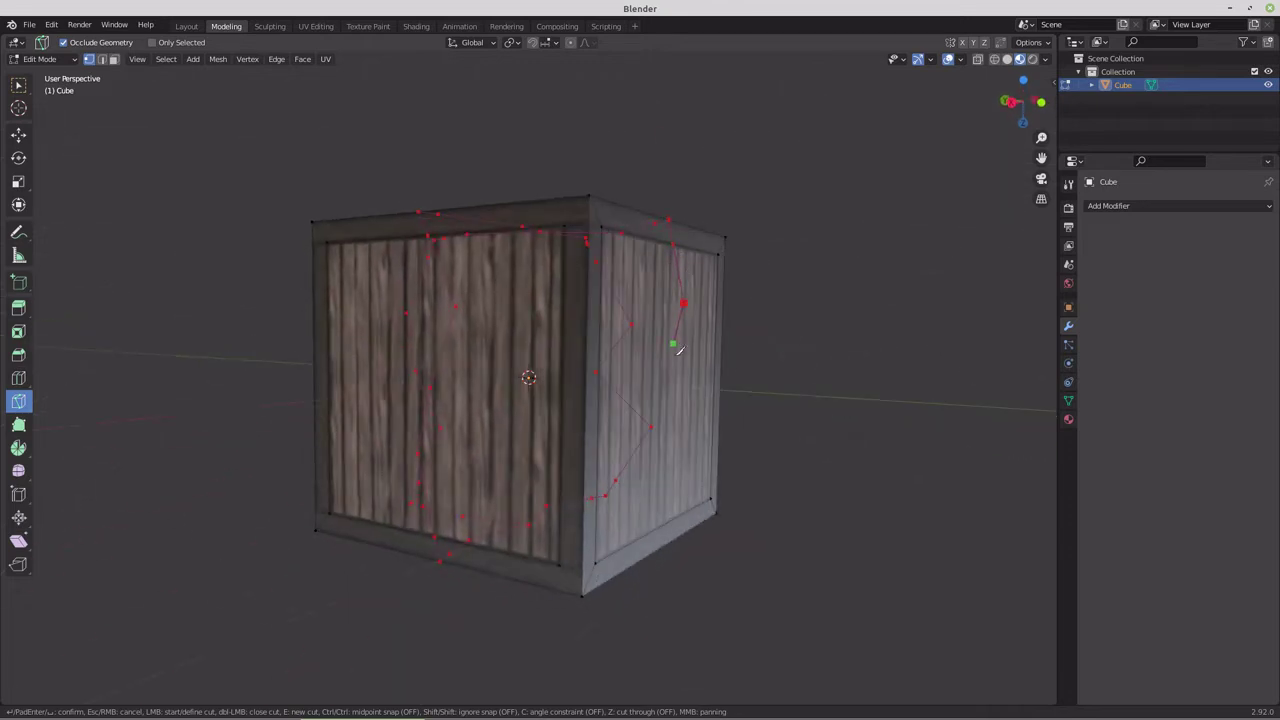
{"action": "left_click", "coordinate": [665, 387]}
{"action": "left_click", "coordinate": [680, 478]}
{"action": "middle_click_drag", "start_coordinate": [668, 535], "coordinate": [585, 222]}
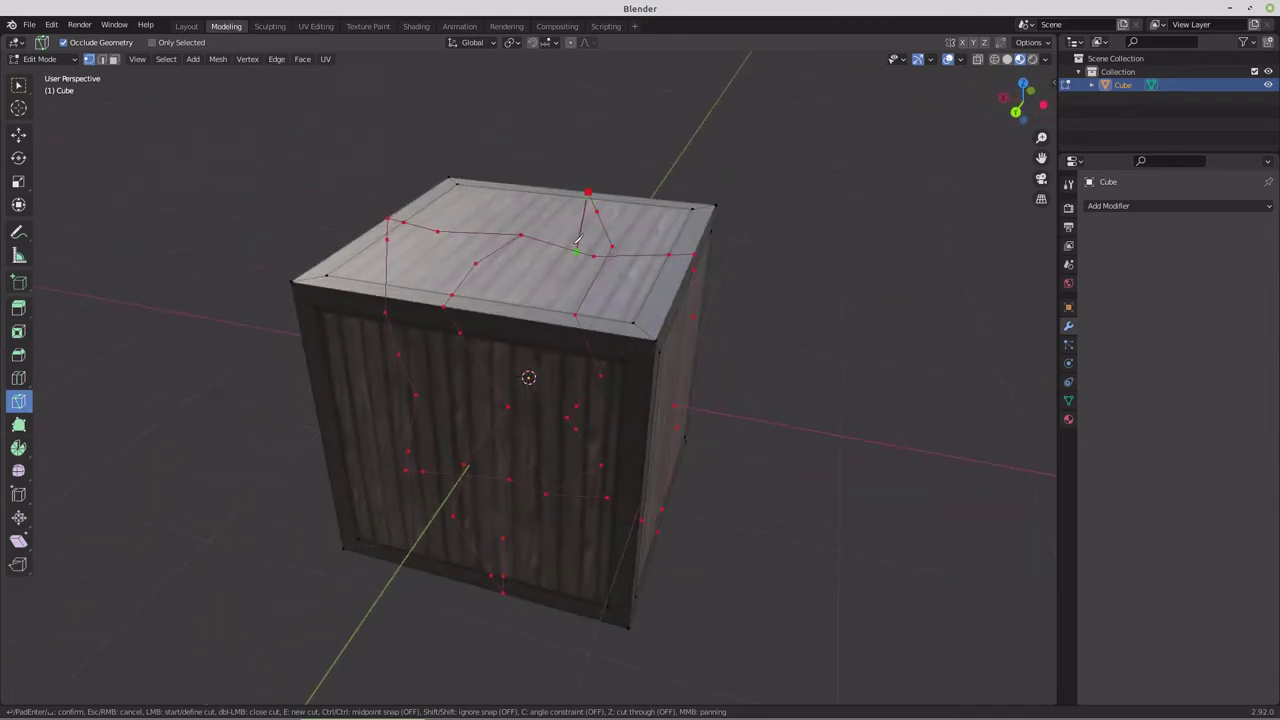
{"action": "left_click", "coordinate": [572, 213]}
{"action": "key", "text": "Return"}
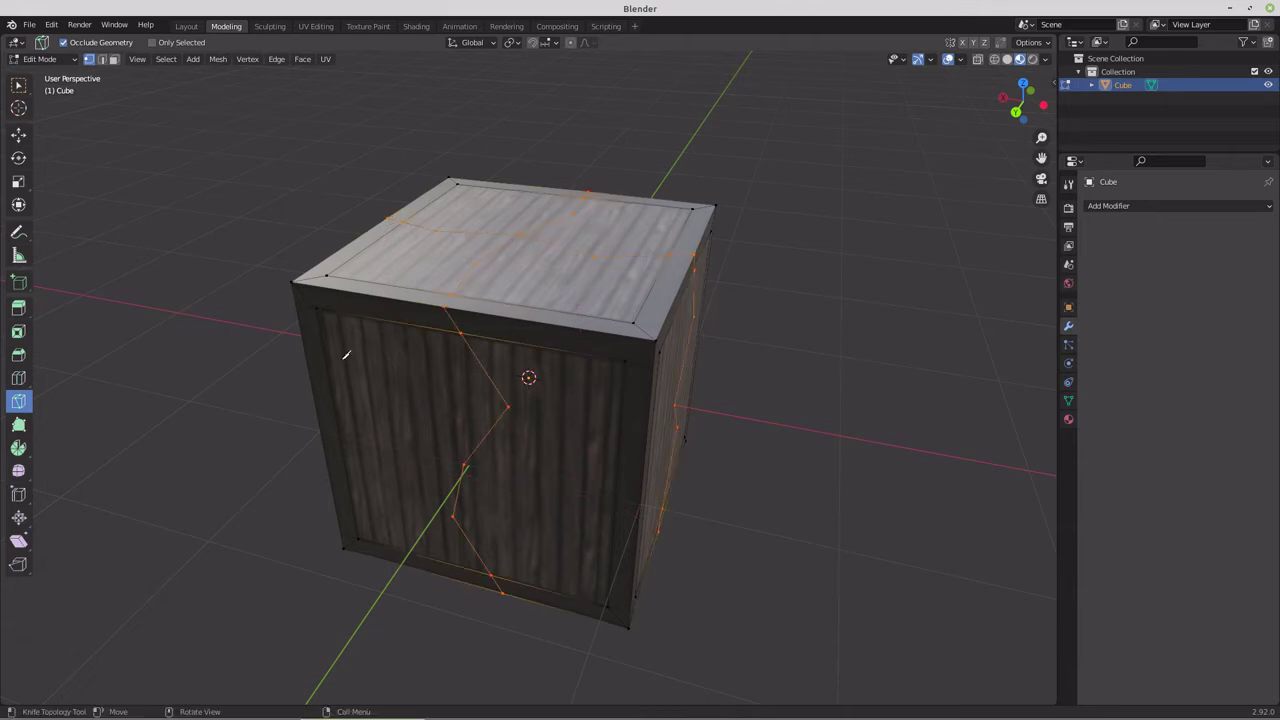
Start a jagged horizontal Knife cut at one side's middle vertex and lead it around the corner across the adjacent side face.
{"action": "middle_click_drag", "start_coordinate": [574, 480], "coordinate": [569, 449]}
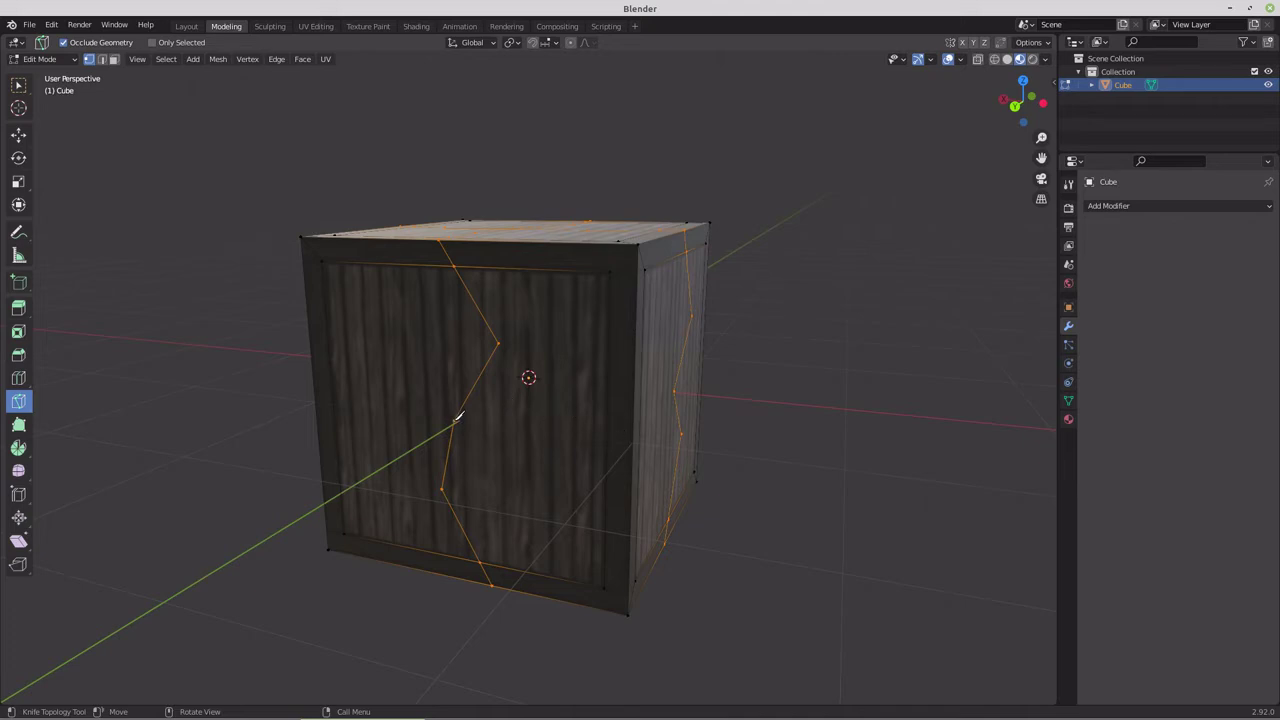
{"action": "left_click", "coordinate": [456, 418]}
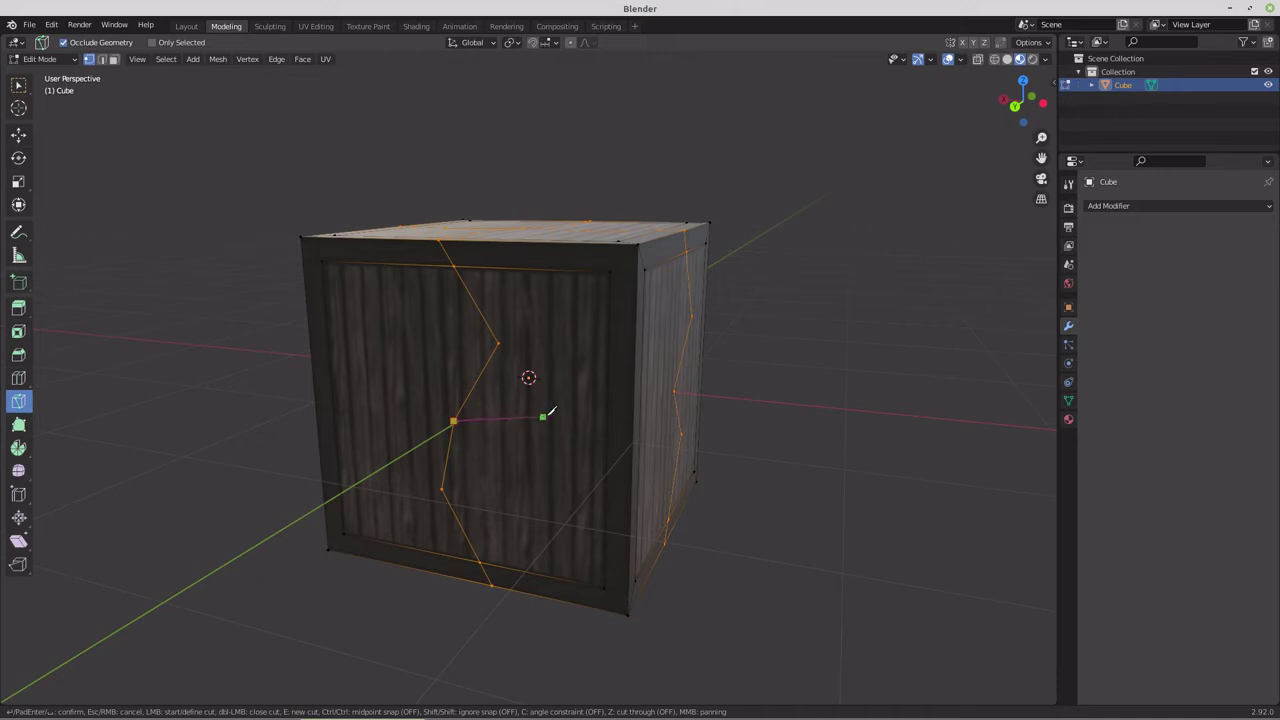
{"action": "left_click", "coordinate": [548, 415]}
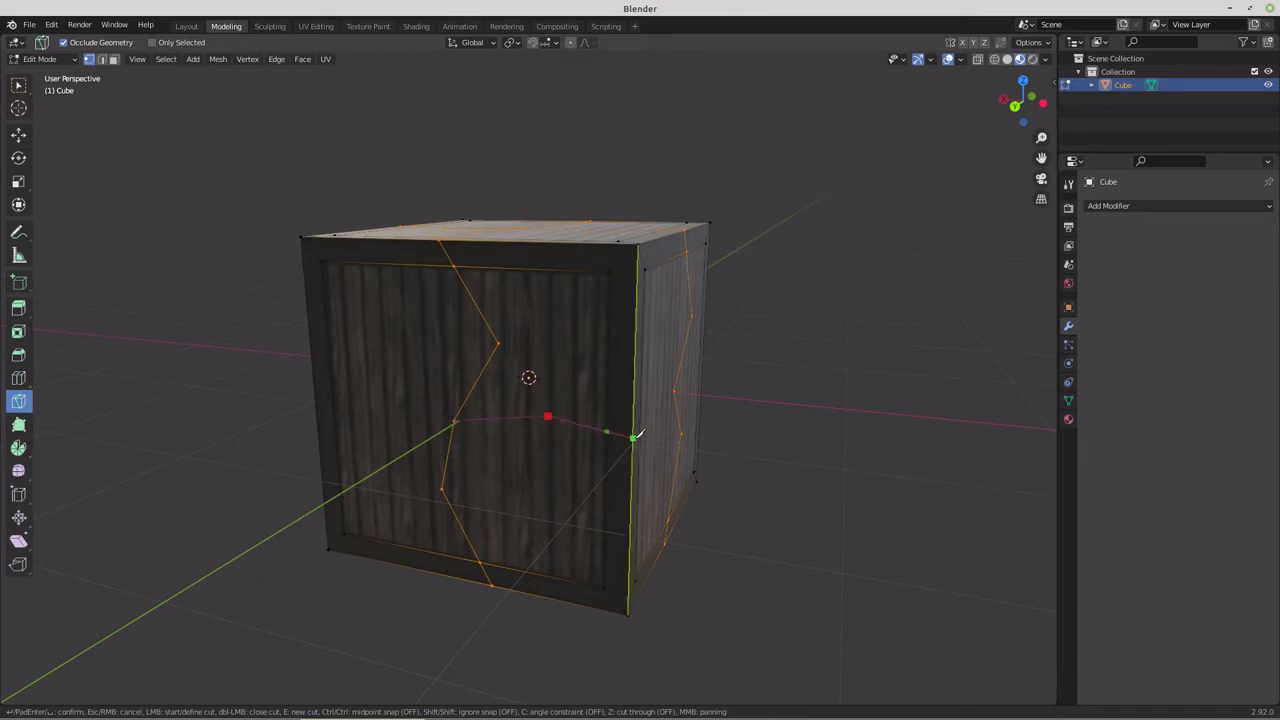
{"action": "left_click", "coordinate": [638, 432]}
{"action": "middle_click_drag", "start_coordinate": [634, 434], "coordinate": [563, 400]}
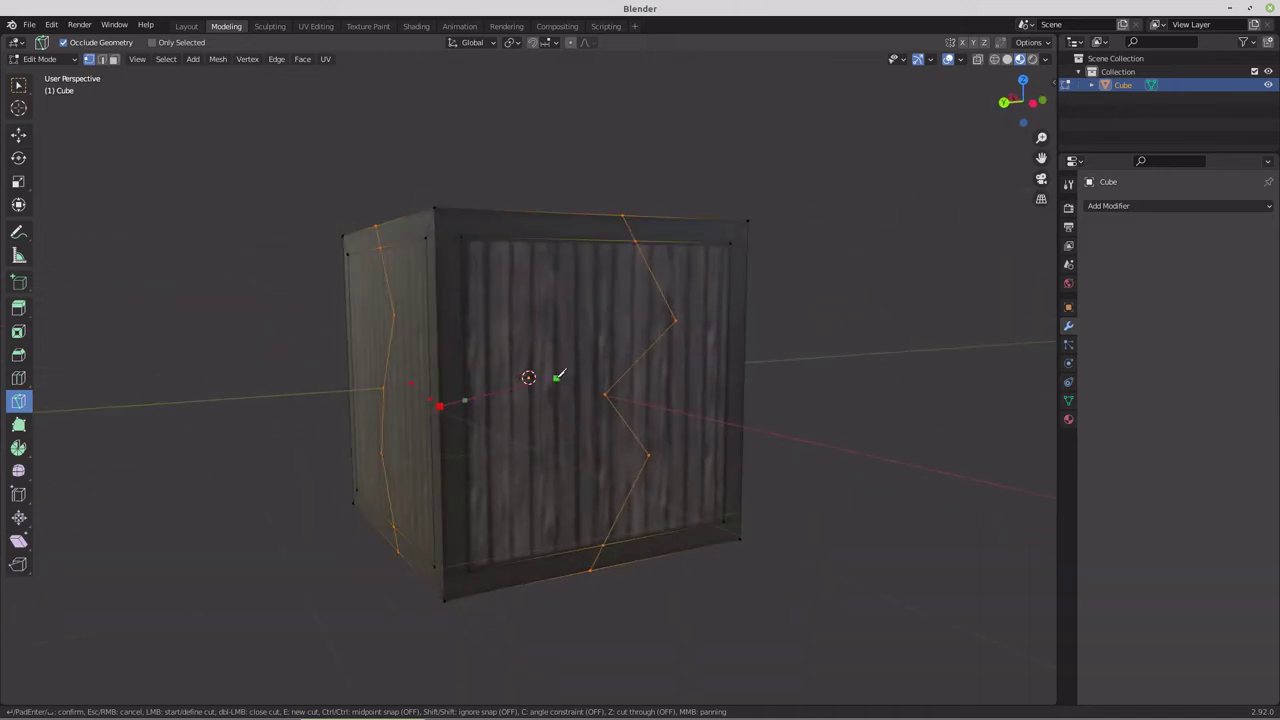
{"action": "left_click", "coordinate": [557, 378]}
{"action": "left_click", "coordinate": [678, 410]}
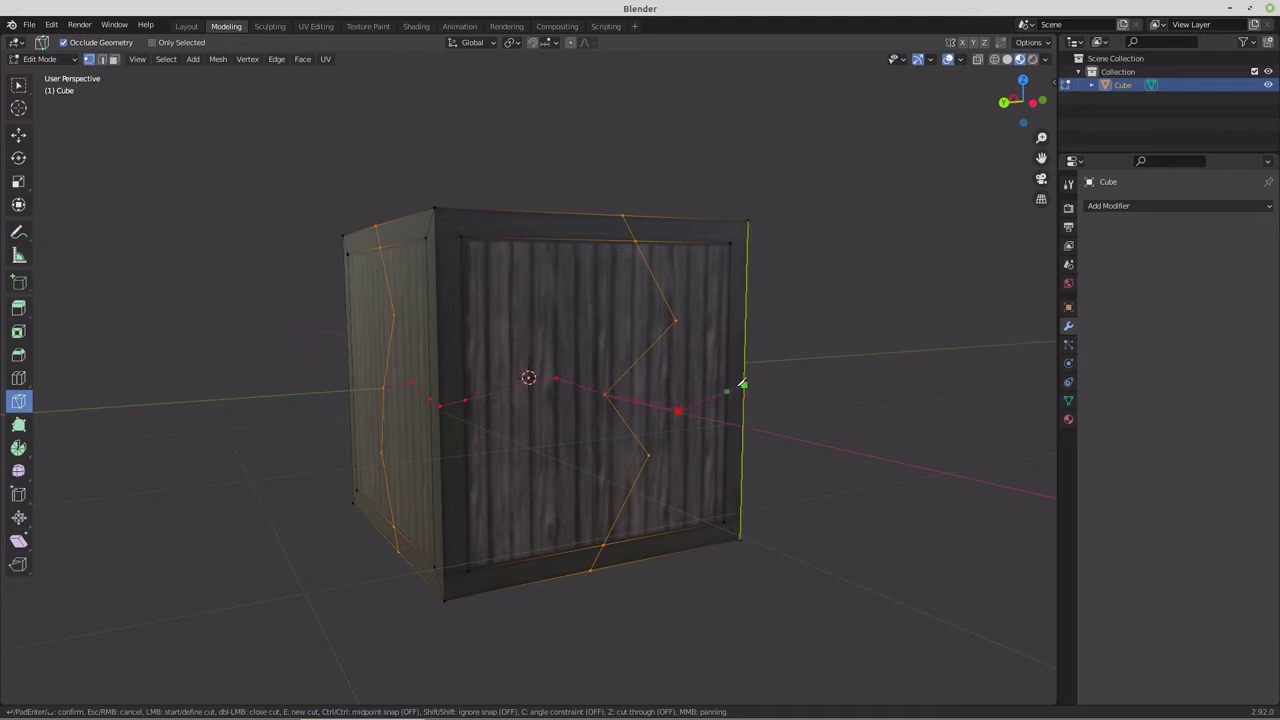
{"action": "left_click", "coordinate": [744, 384]}
Continue the horizontal zigzag cut across the remaining two sides, close it on the first side, and apply it.
{"action": "middle_click_drag", "start_coordinate": [753, 385], "coordinate": [571, 380]}
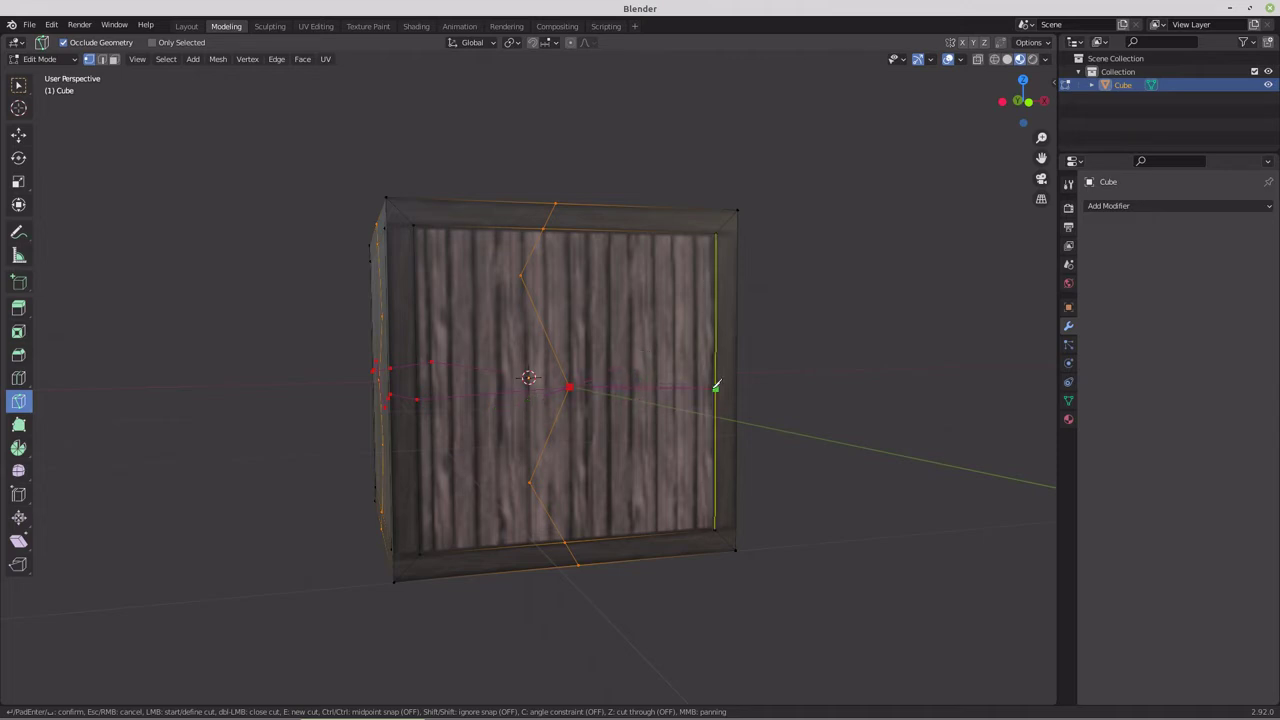
{"action": "left_click", "coordinate": [648, 355]}
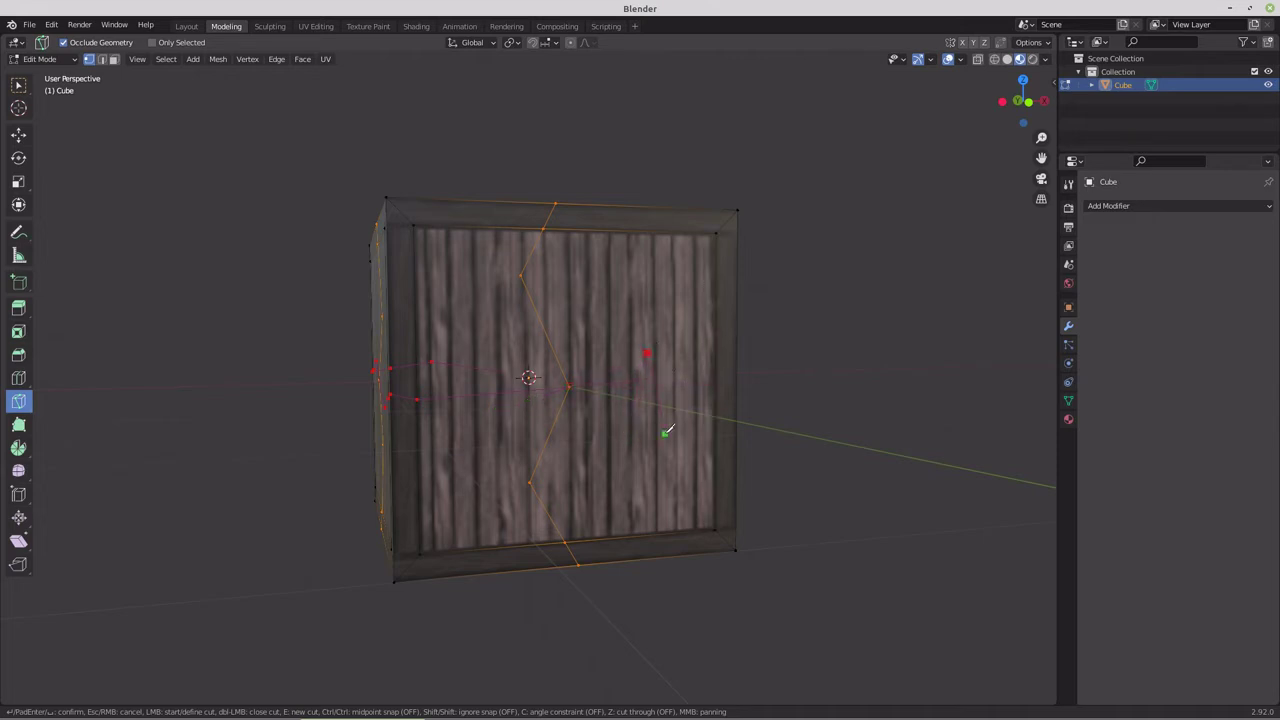
{"action": "middle_click_drag", "start_coordinate": [631, 414], "coordinate": [606, 420]}
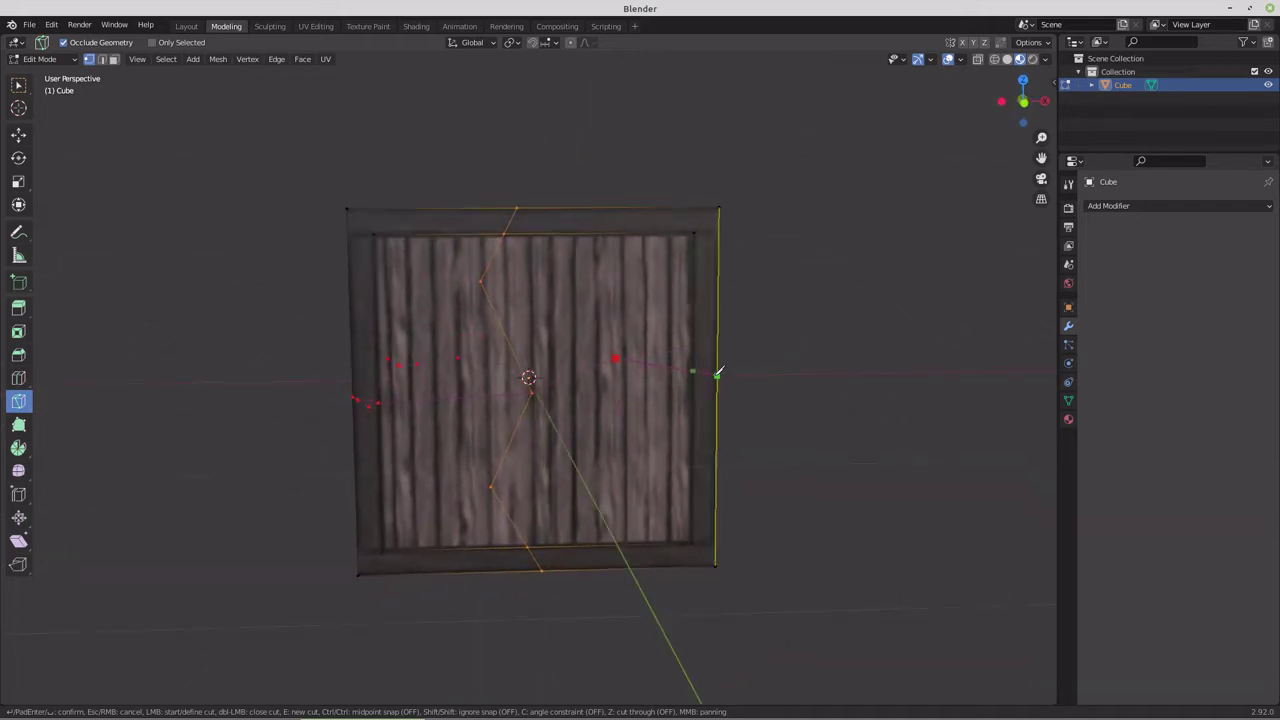
{"action": "middle_click_drag", "start_coordinate": [757, 377], "coordinate": [665, 400]}
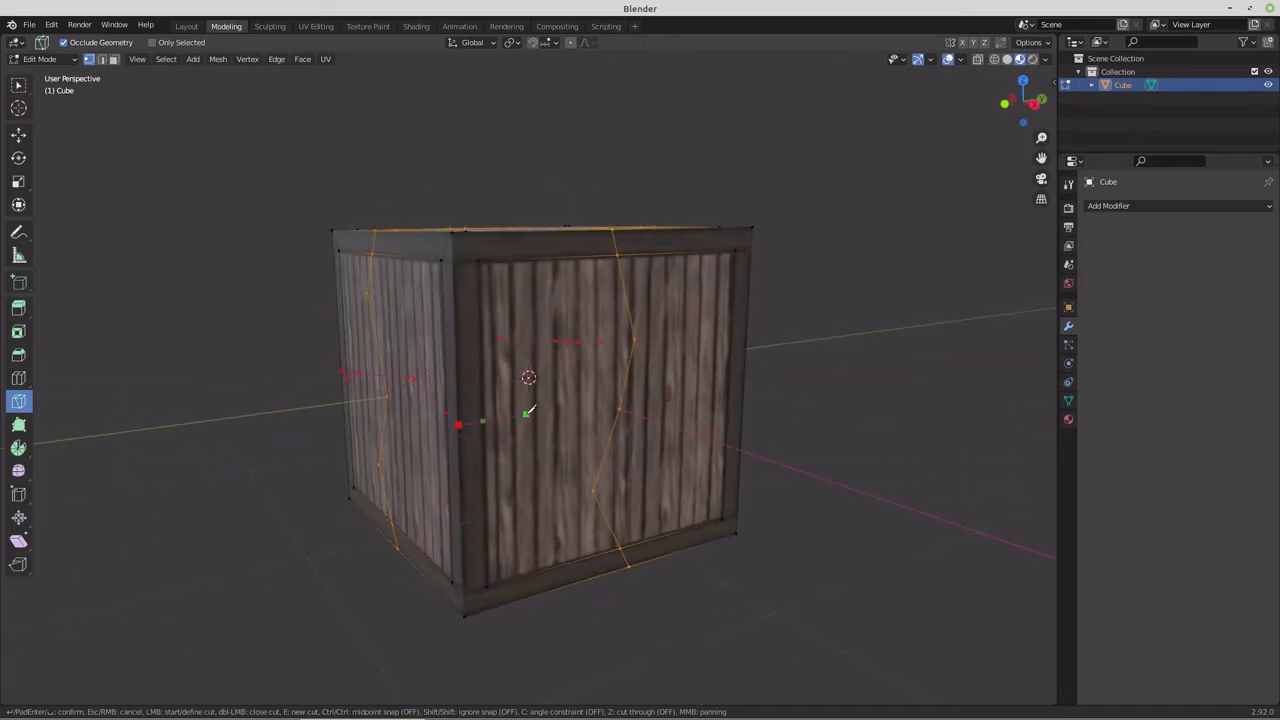
{"action": "left_click", "coordinate": [551, 400]}
{"action": "left_click", "coordinate": [621, 407]}
{"action": "left_click", "coordinate": [741, 392]}
{"action": "middle_click_drag", "start_coordinate": [741, 392], "coordinate": [704, 375]}
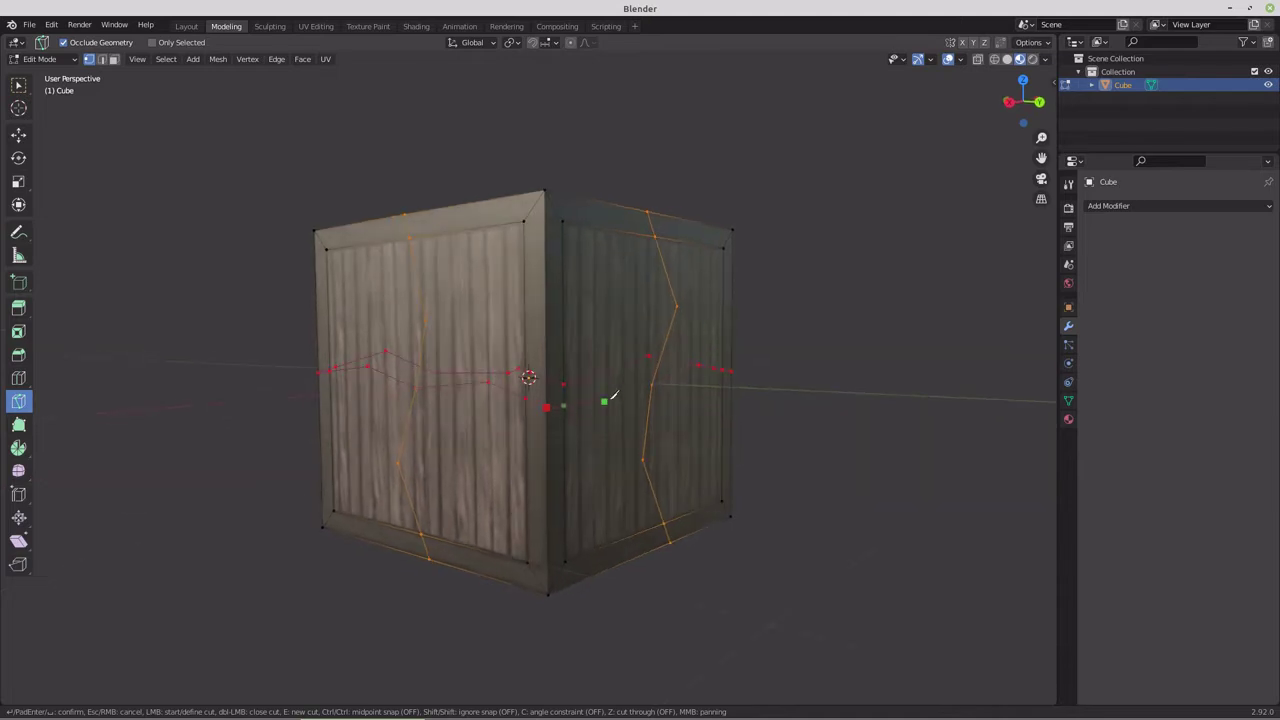
{"action": "left_click", "coordinate": [610, 376]}
{"action": "key", "text": "Return"}
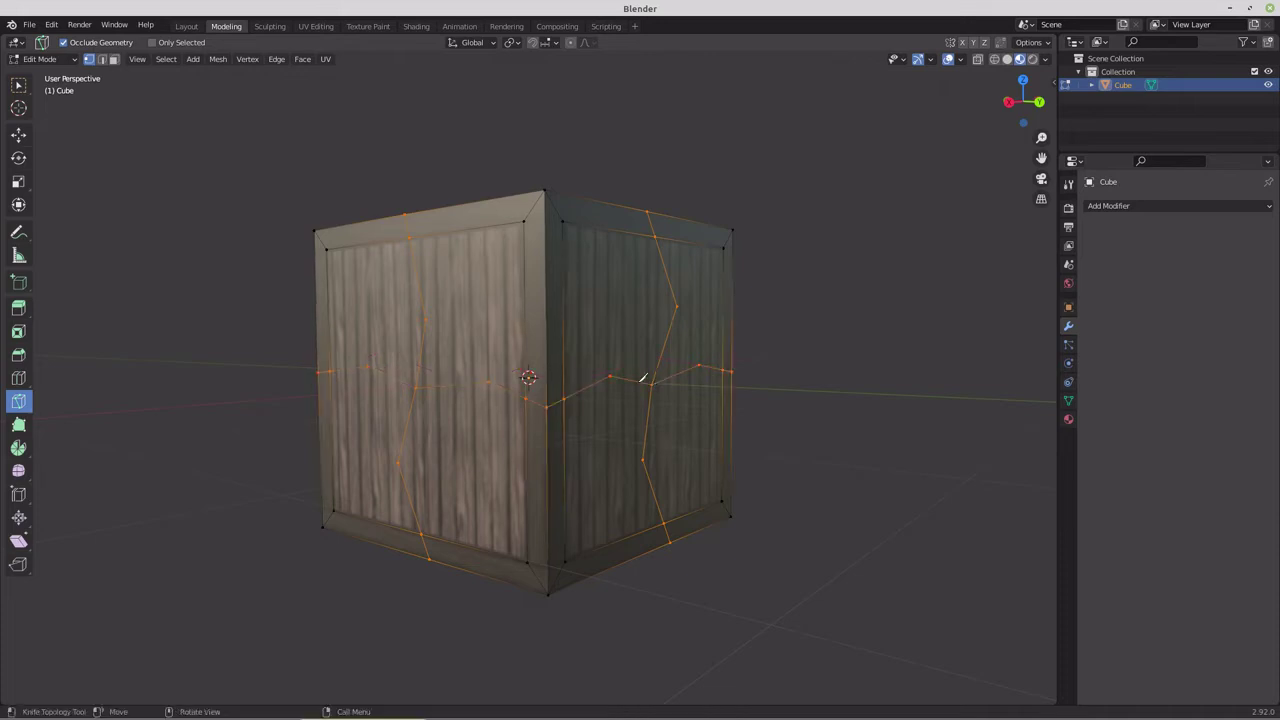
Switch back to box selection and deselect all of the cube's geometry.
{"action": "middle_click_drag", "start_coordinate": [429, 283], "coordinate": [417, 318]}
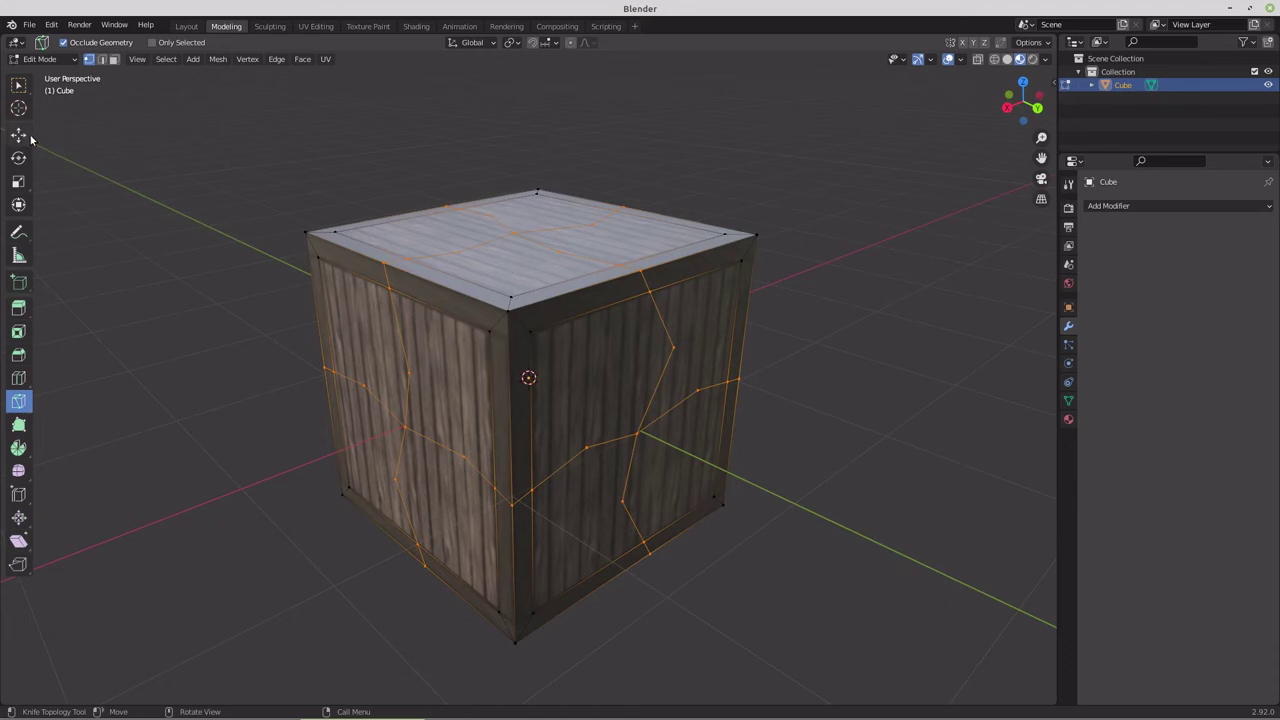
{"action": "left_click", "coordinate": [18, 85]}
{"action": "left_click", "coordinate": [95, 231]}
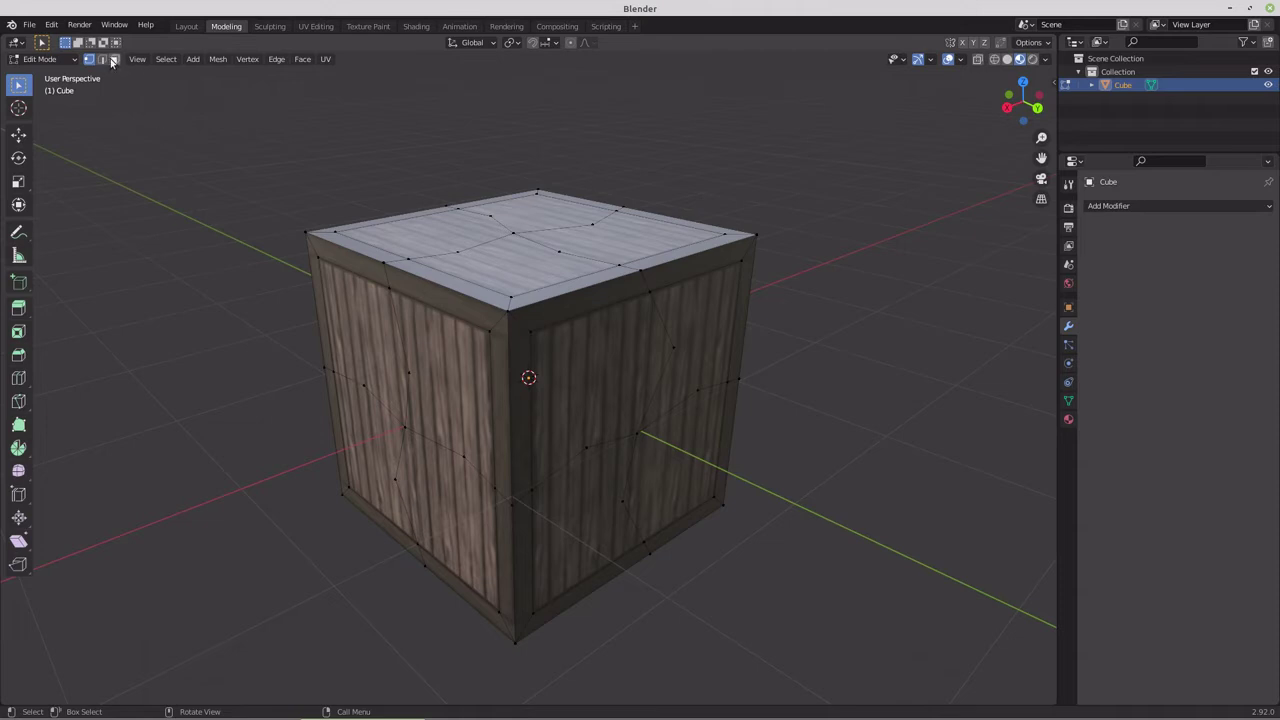
Switch to face selection and rename the cube object to Cube.001, enlarging the outliner to make room for more objects.
{"action": "left_click", "coordinate": [114, 60]}
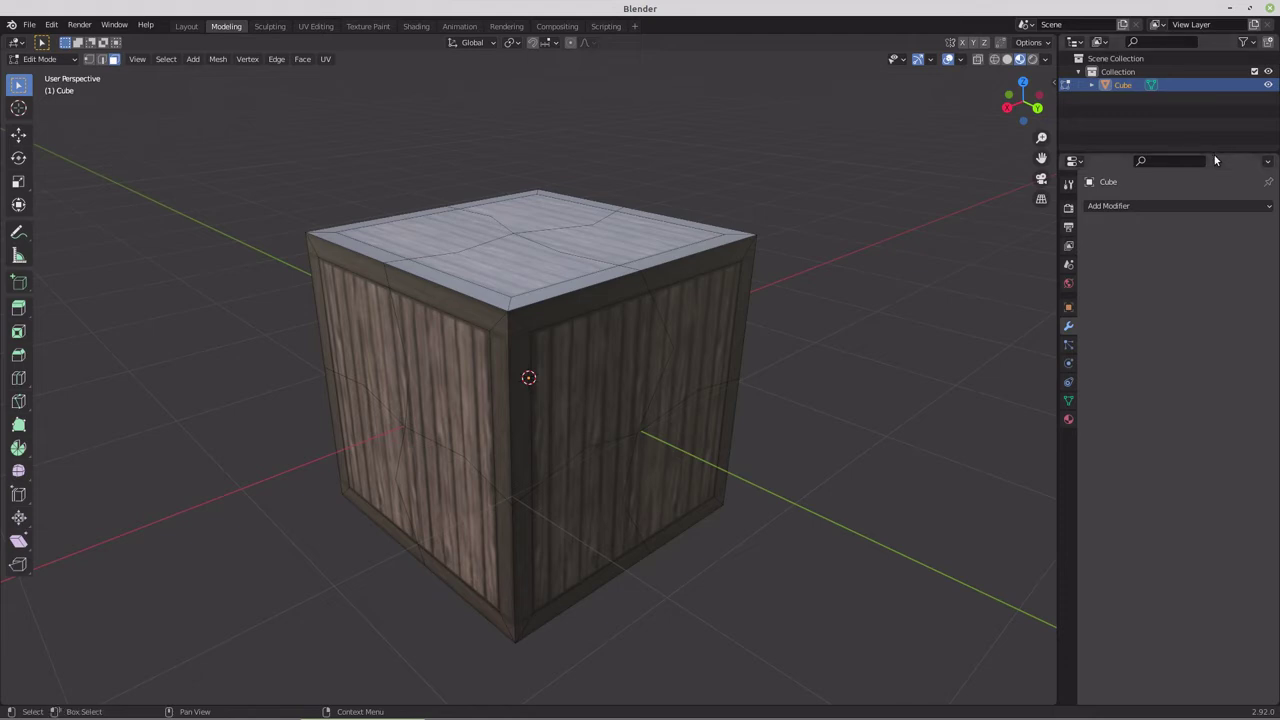
{"action": "left_click_drag", "start_coordinate": [1215, 160], "coordinate": [1205, 394]}
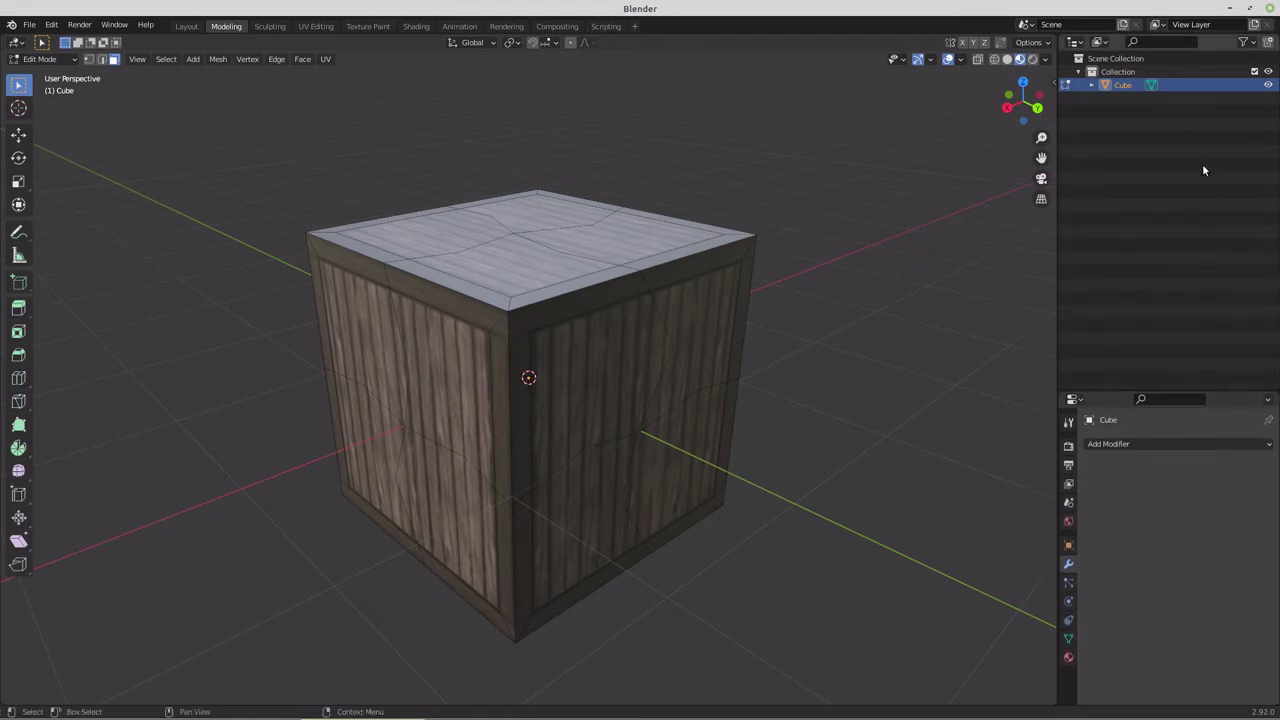
{"action": "double_click", "coordinate": [1125, 86]}
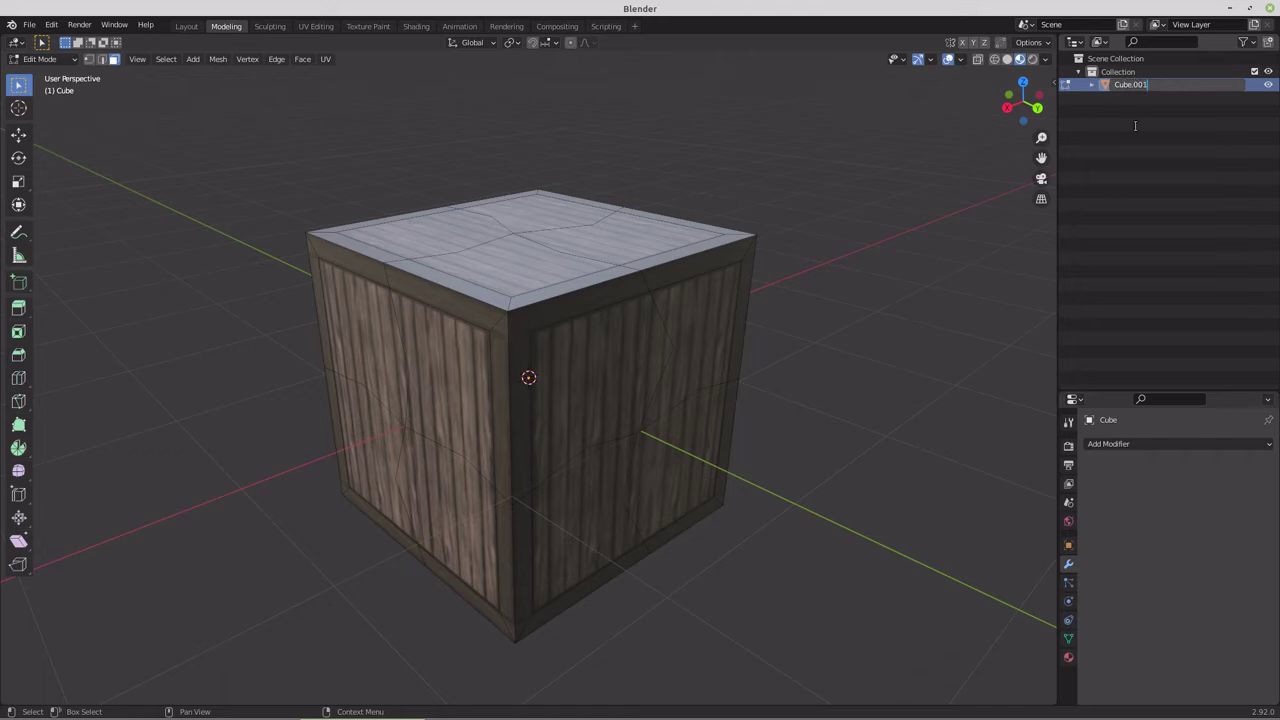
{"action": "key", "text": "Return"}
{"action": "left_click", "coordinate": [1142, 85]}
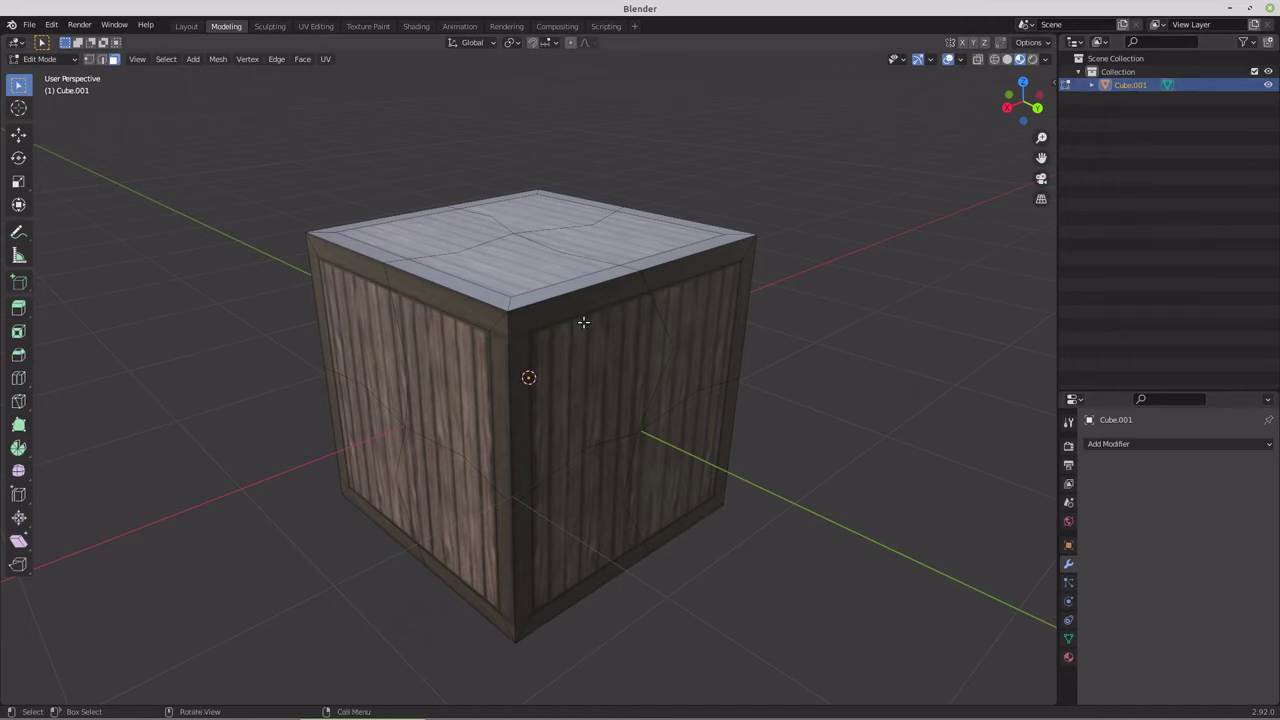
Circle-select the faces of the nearest upper corner fragment and separate the selection into its own object.
{"action": "mouse_move", "coordinate": [481, 358]}
{"action": "middle_mouse_down"}
{"action": "mouse_move", "coordinate": [481, 383]}
{"action": "mouse_move", "coordinate": [495, 349]}
{"action": "middle_mouse_up"}
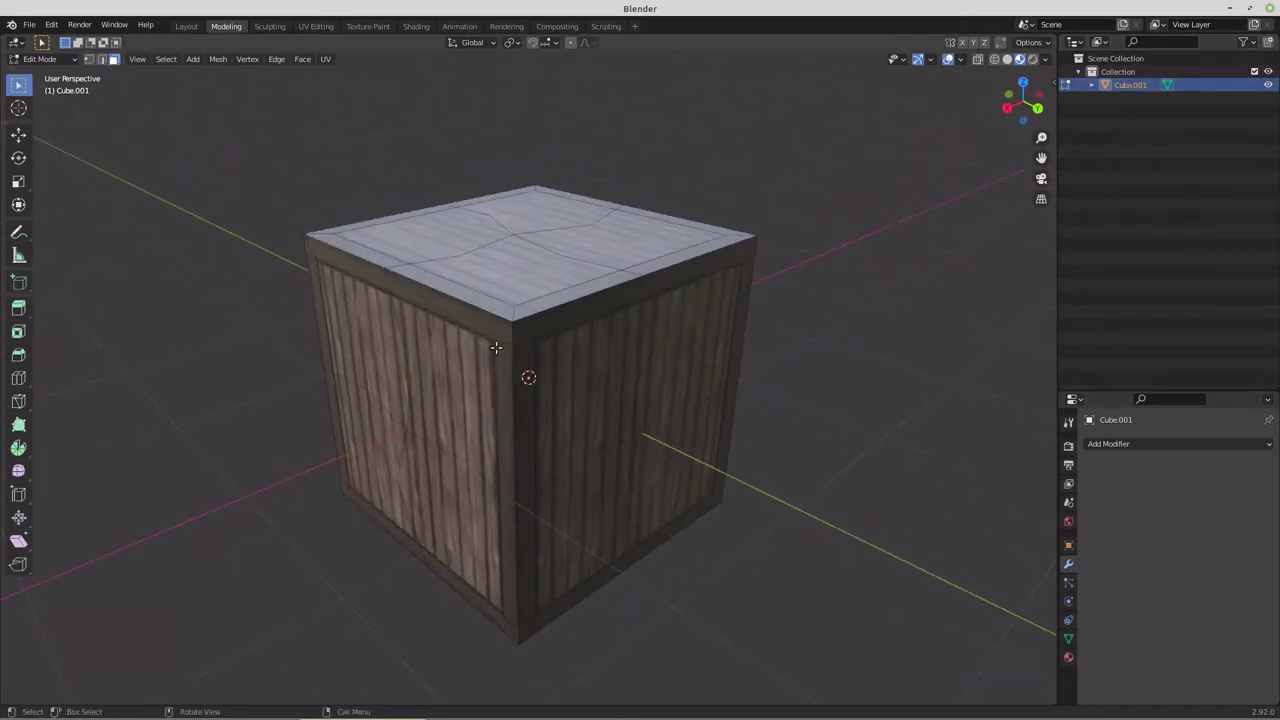
{"action": "scroll", "coordinate": [523, 345], "scroll_direction": "up", "scroll_amount": 2}
{"action": "scroll", "coordinate": [523, 345], "scroll_direction": "down", "scroll_amount": 3}
{"action": "key", "text": "c"}
{"action": "scroll", "coordinate": [518, 340], "scroll_direction": "down", "scroll_amount": 3}
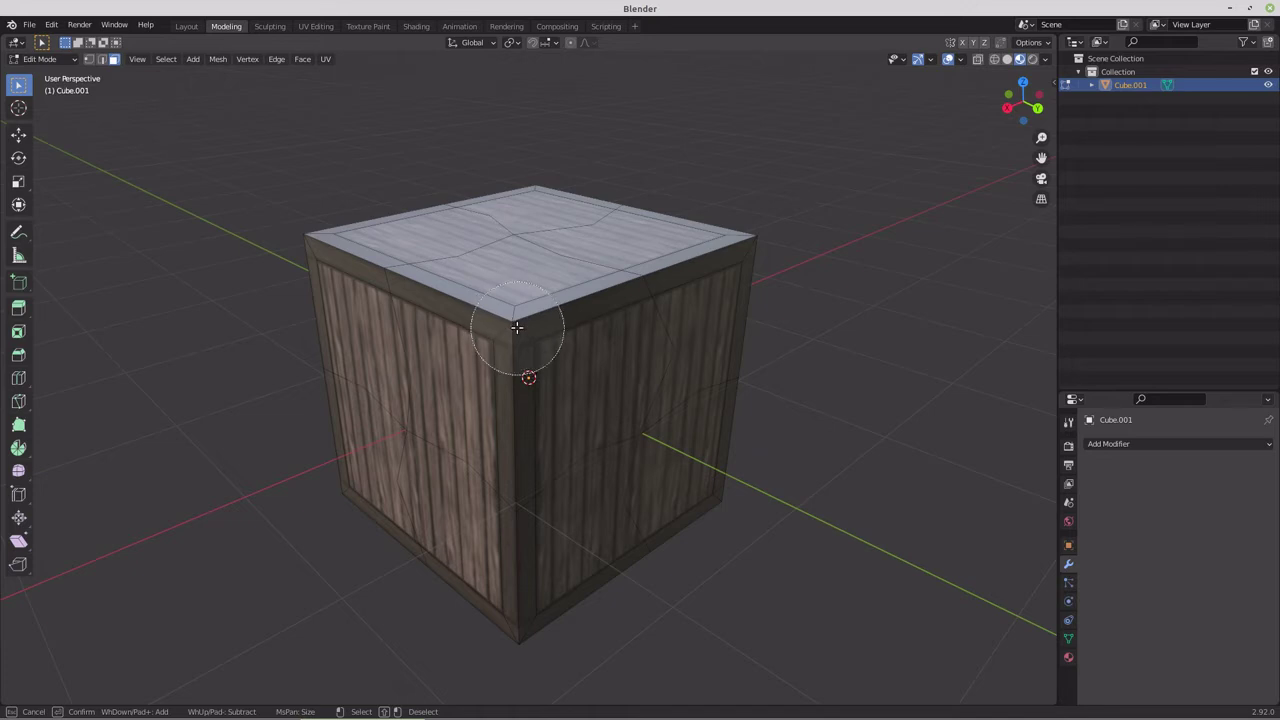
{"action": "left_click_drag", "start_coordinate": [512, 324], "coordinate": [516, 328]}
{"action": "right_click", "coordinate": [516, 328]}
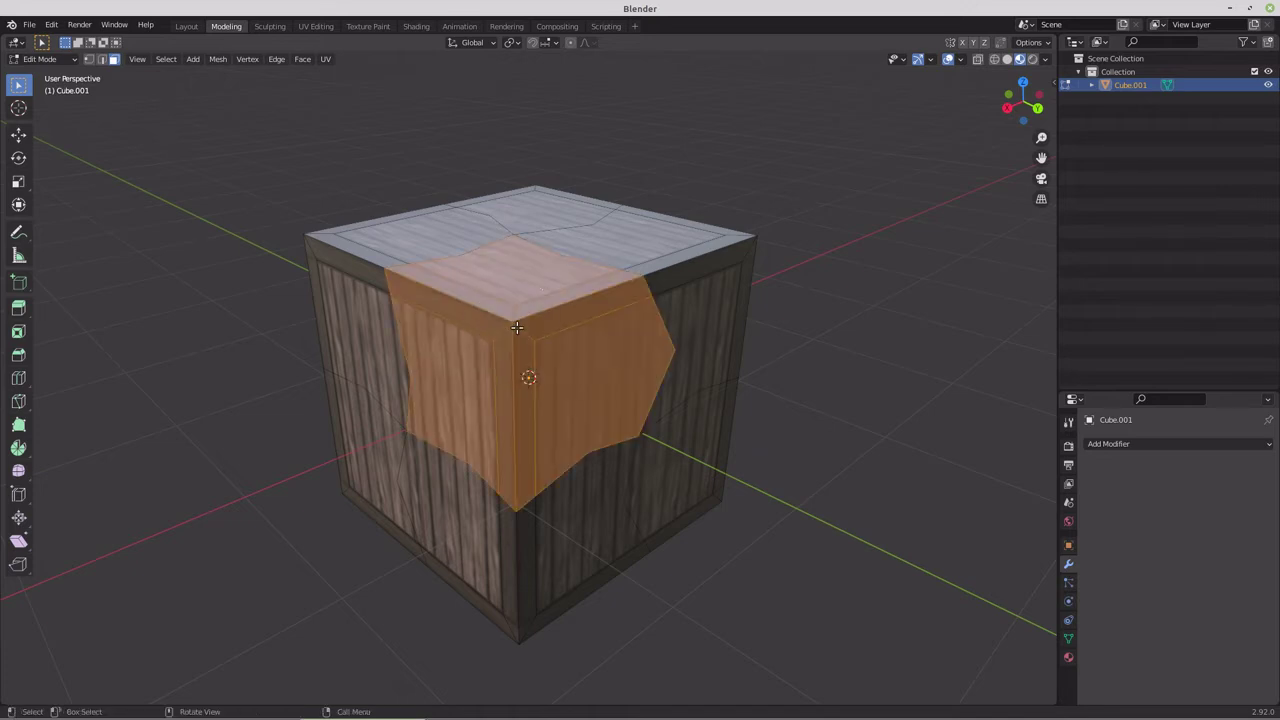
{"action": "key", "text": "p"}
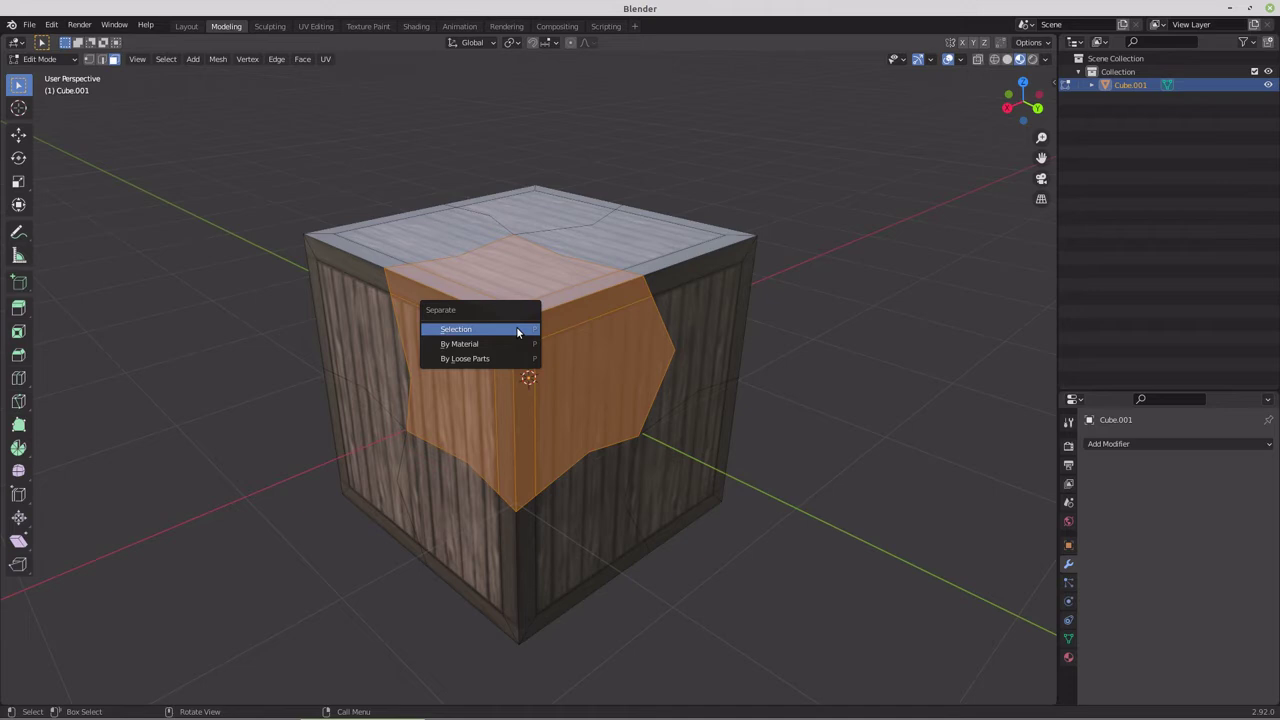
{"action": "left_click", "coordinate": [516, 329]}
Circle-select the faces around the adjacent second upper corner and separate that fragment into a new object.
{"action": "middle_click_drag", "start_coordinate": [516, 329], "coordinate": [363, 330]}
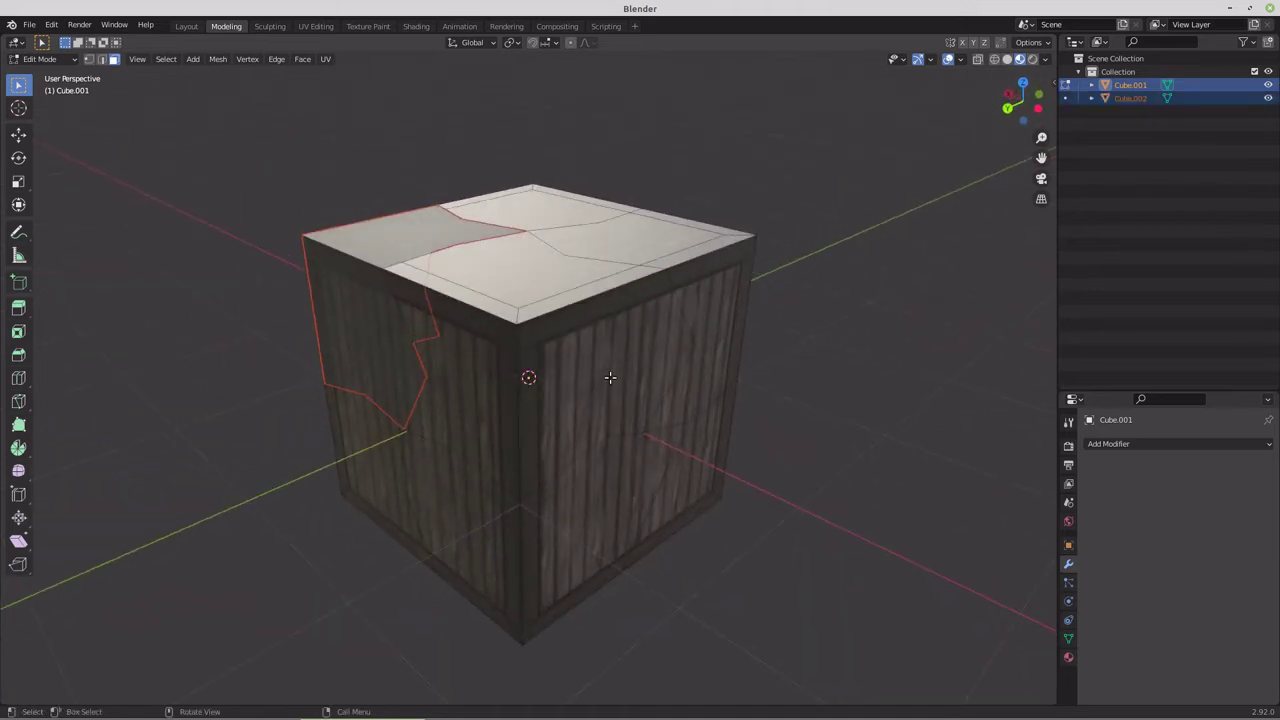
{"action": "key", "text": "c"}
{"action": "left_click", "coordinate": [518, 333]}
{"action": "right_click", "coordinate": [518, 333]}
{"action": "key", "text": "p"}
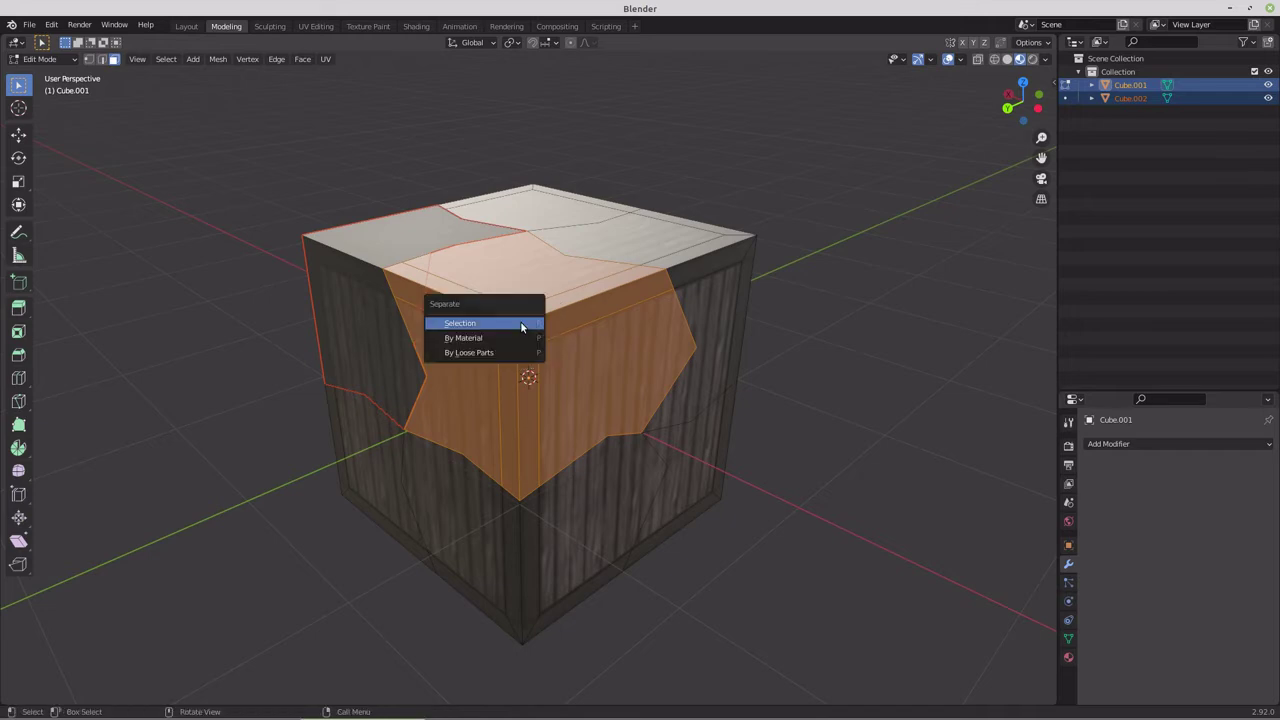
{"action": "left_click", "coordinate": [521, 324]}
Circle-select the third upper corner fragment's faces and separate the selection from the remaining cube.
{"action": "middle_click_drag", "start_coordinate": [521, 327], "coordinate": [445, 351]}
{"action": "left_click", "coordinate": [502, 344]}
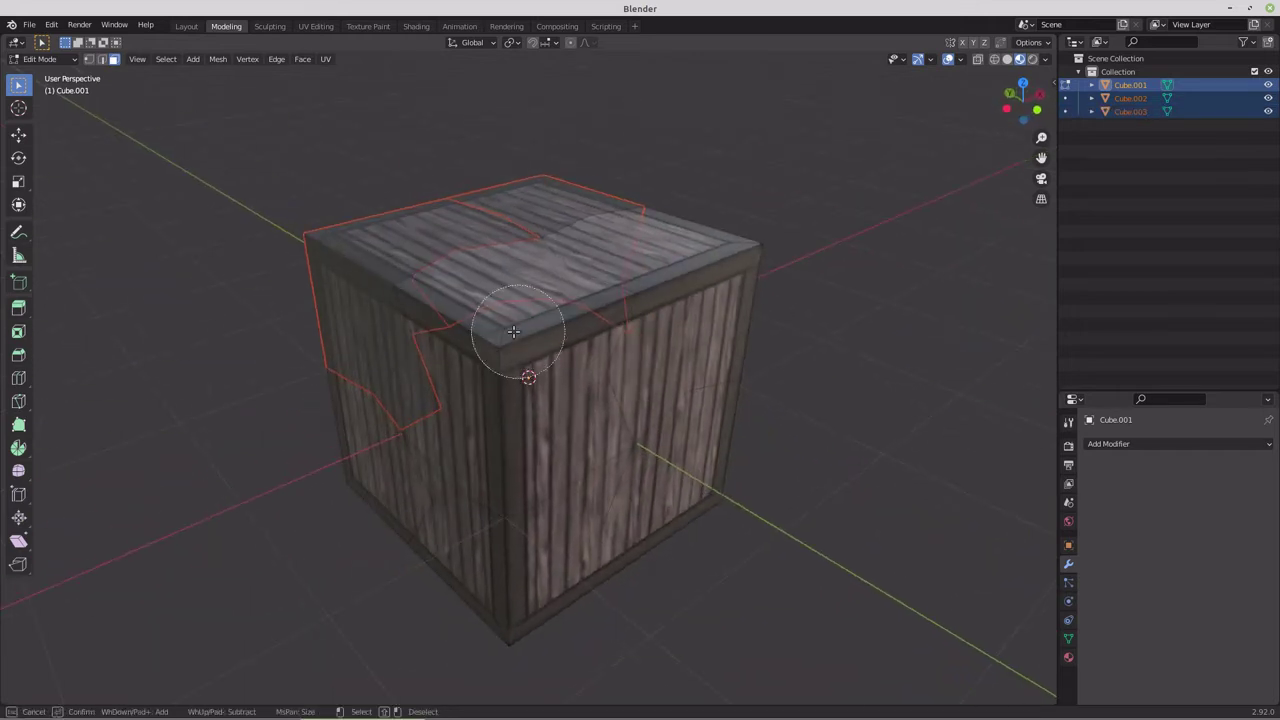
{"action": "key", "text": "ctrl+l"}
{"action": "key", "text": "p"}
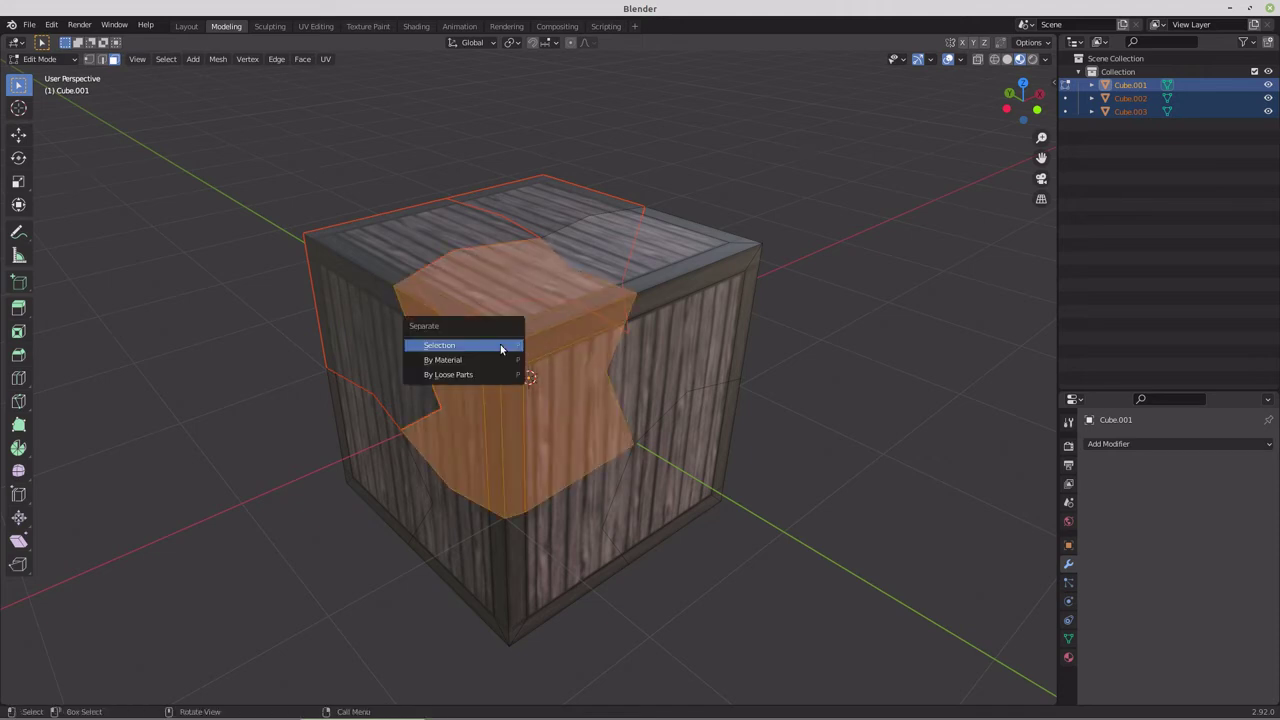
{"action": "left_click", "coordinate": [501, 348]}
Separate the fourth and last upper corner fragment from the cube using a circle selection of its faces.
{"action": "middle_click_drag", "start_coordinate": [534, 349], "coordinate": [466, 352]}
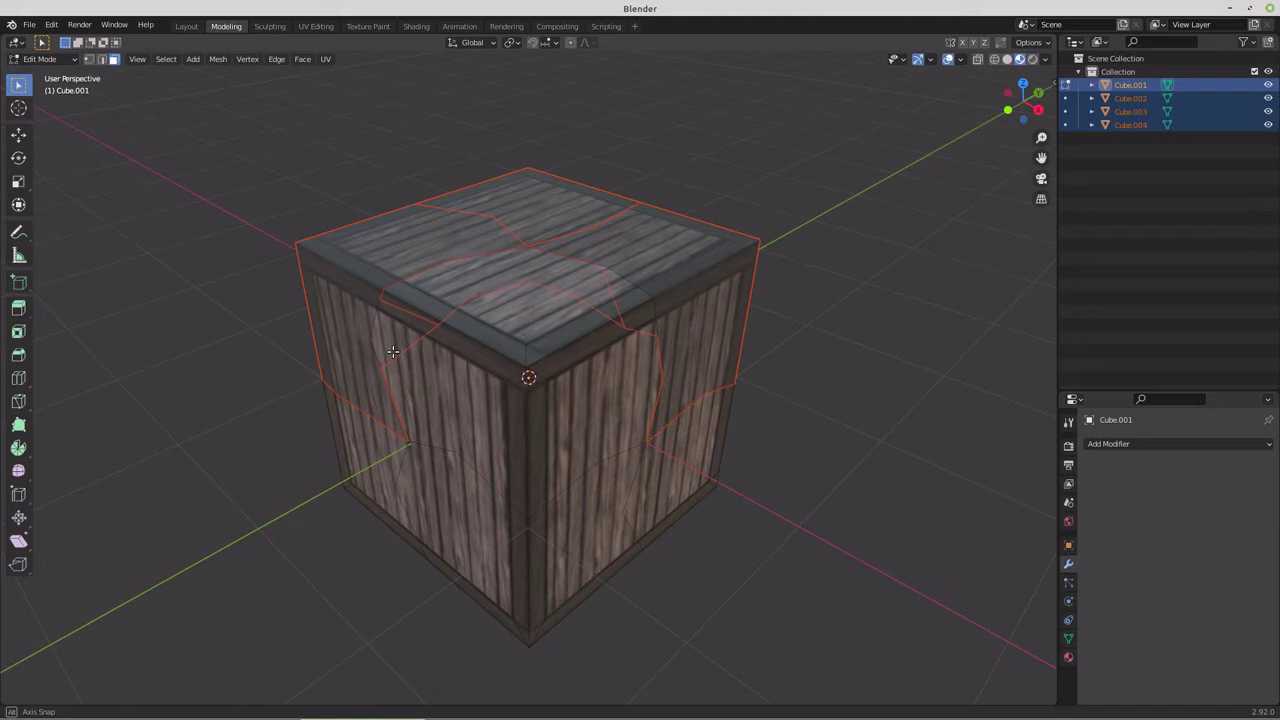
{"action": "key", "text": "c"}
{"action": "left_click", "coordinate": [523, 357]}
{"action": "right_click", "coordinate": [530, 357]}
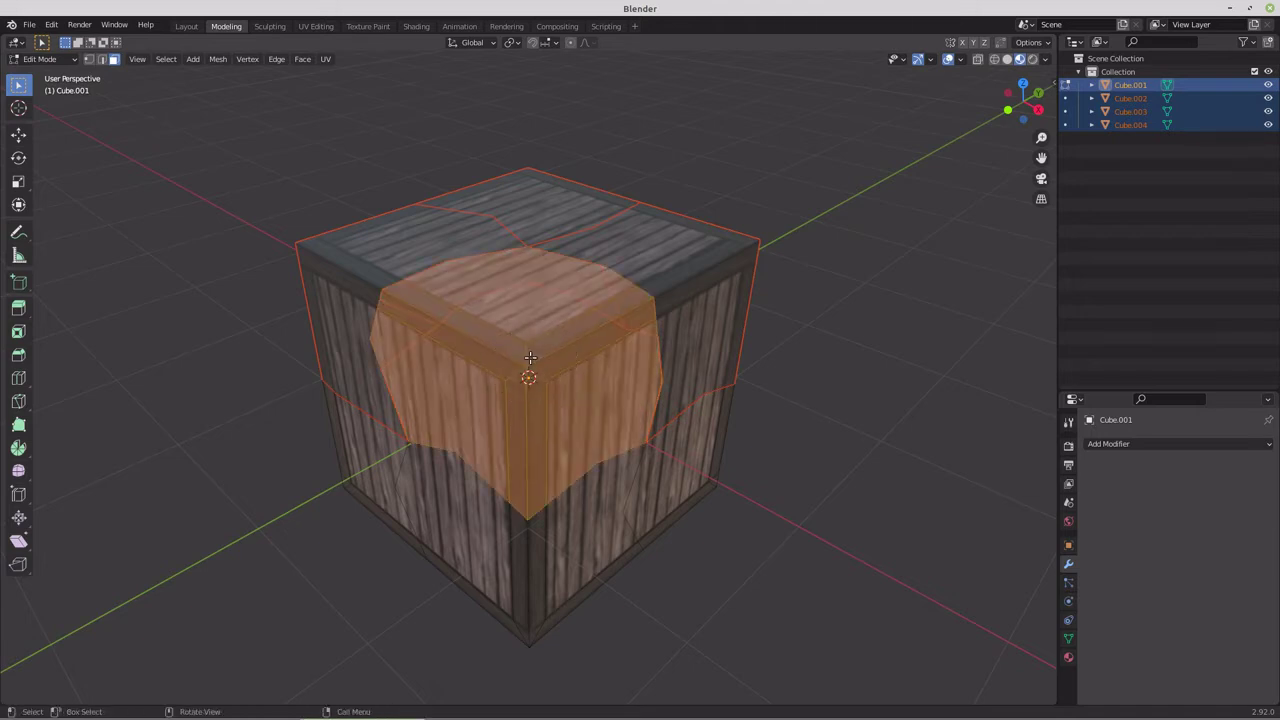
{"action": "key", "text": "p"}
{"action": "left_click", "coordinate": [530, 358]}
From below the crate, circle-select the first lower corner fragment's faces and separate them into their own object.
{"action": "mouse_move", "coordinate": [530, 358]}
{"action": "middle_mouse_down"}
{"action": "mouse_move", "coordinate": [530, 334]}
{"action": "mouse_move", "coordinate": [530, 366]}
{"action": "middle_mouse_up"}
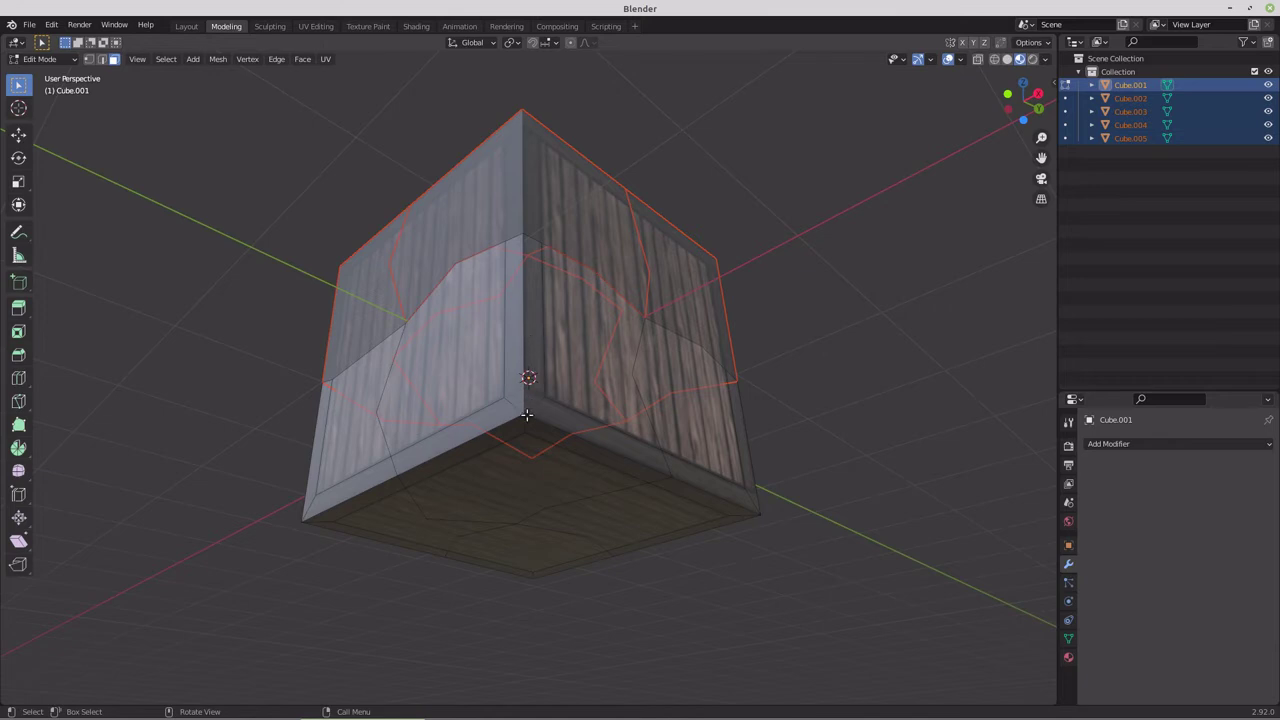
{"action": "key", "text": "c"}
{"action": "left_click", "coordinate": [526, 414]}
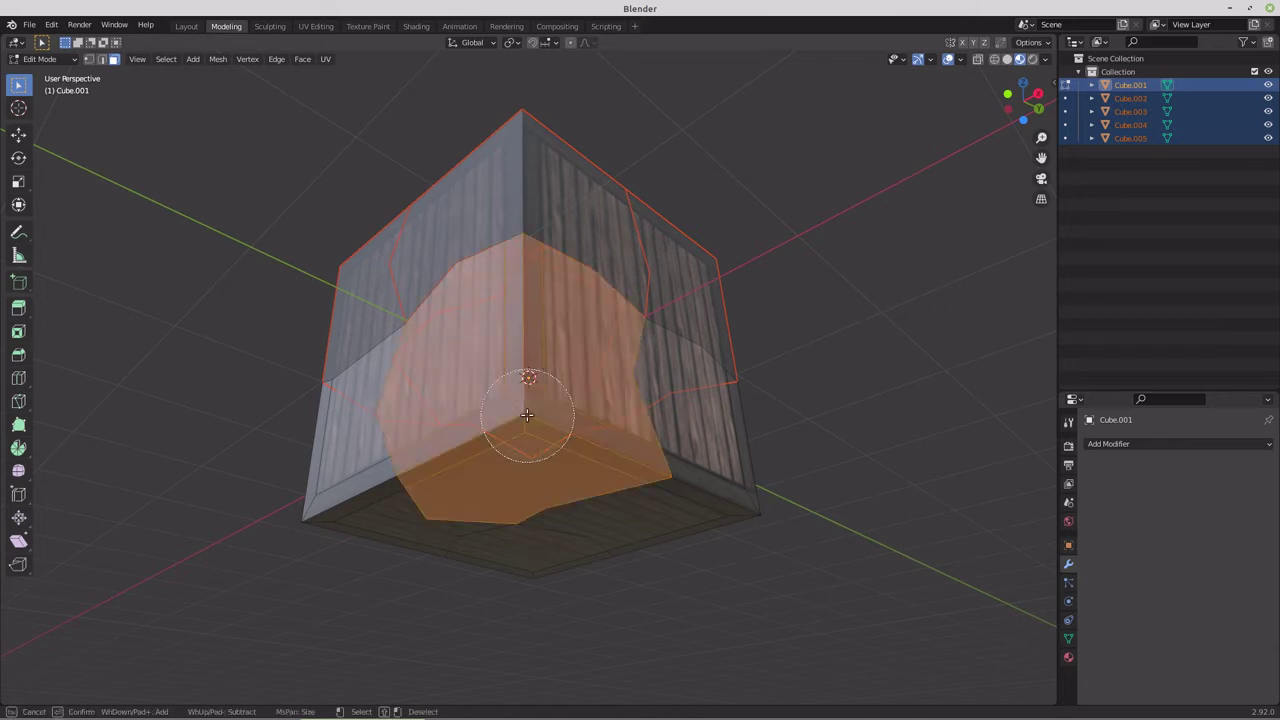
{"action": "right_click", "coordinate": [526, 414]}
{"action": "key", "text": "p"}
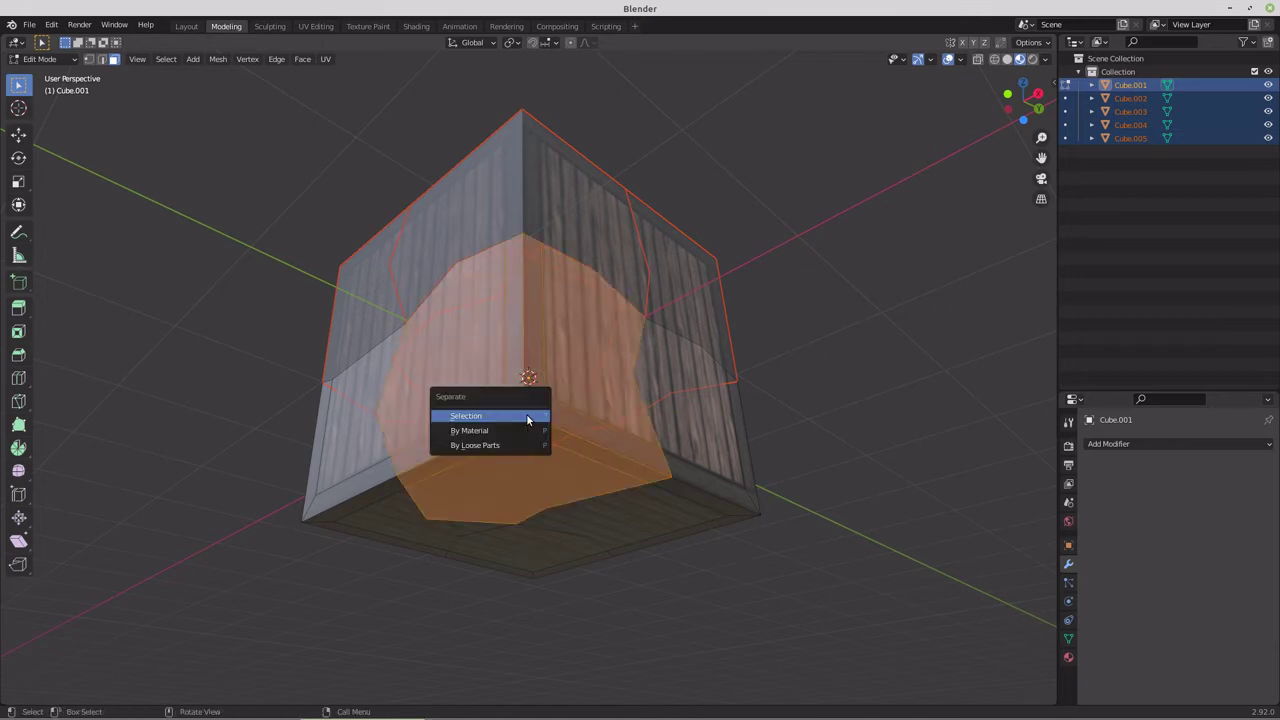
{"action": "left_click", "coordinate": [526, 414]}
Circle-select the faces around the adjacent second lower corner and separate that fragment as another object.
{"action": "middle_click_drag", "start_coordinate": [600, 423], "coordinate": [459, 432]}
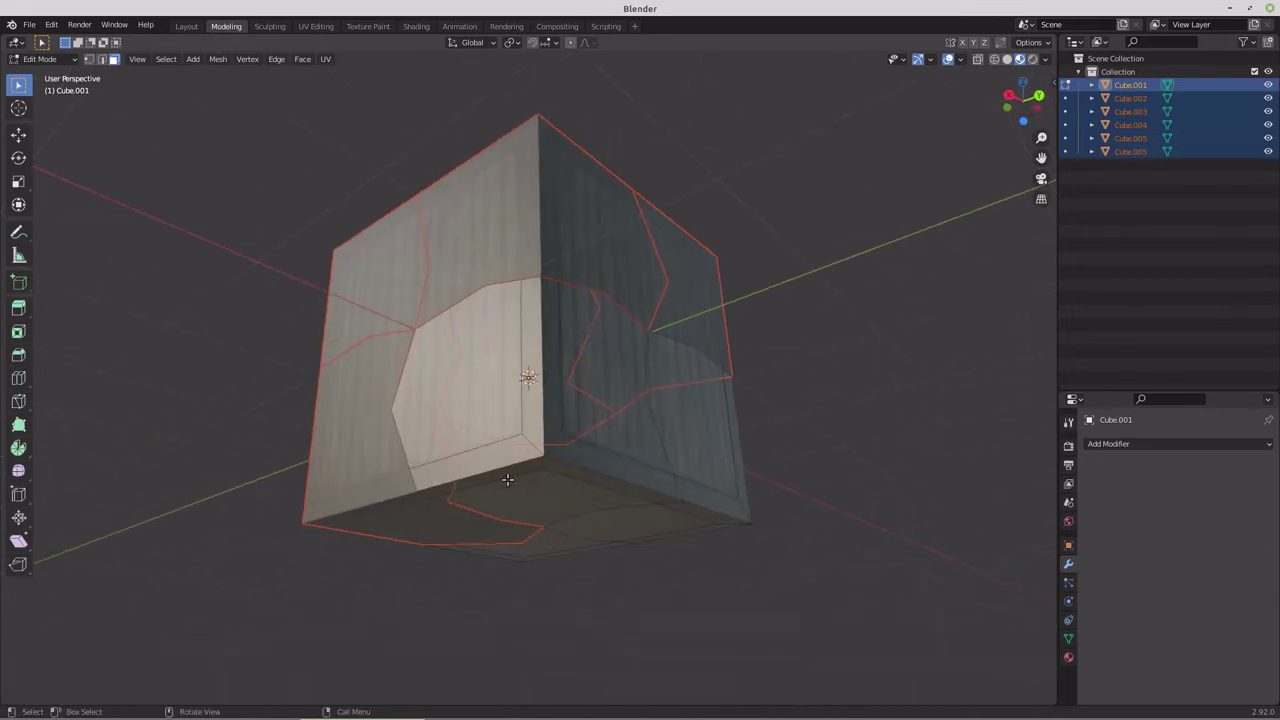
{"action": "key", "text": "c"}
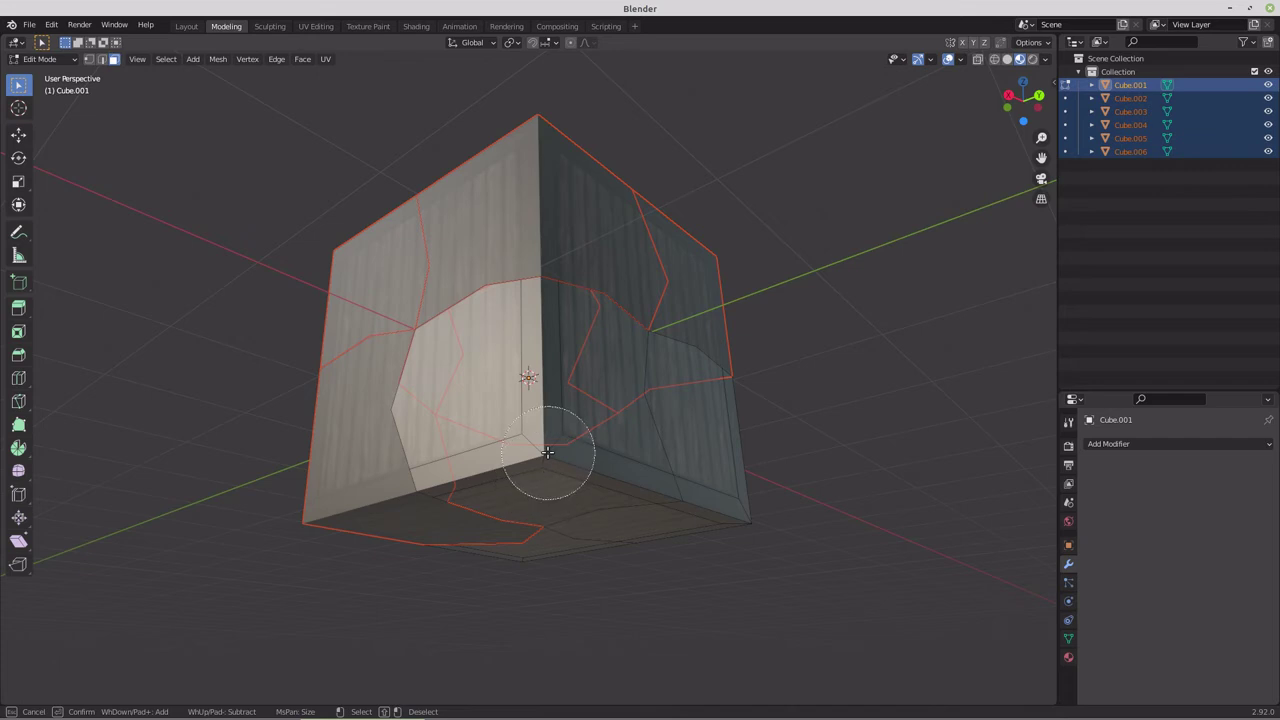
{"action": "left_click", "coordinate": [540, 455]}
{"action": "right_click", "coordinate": [542, 451]}
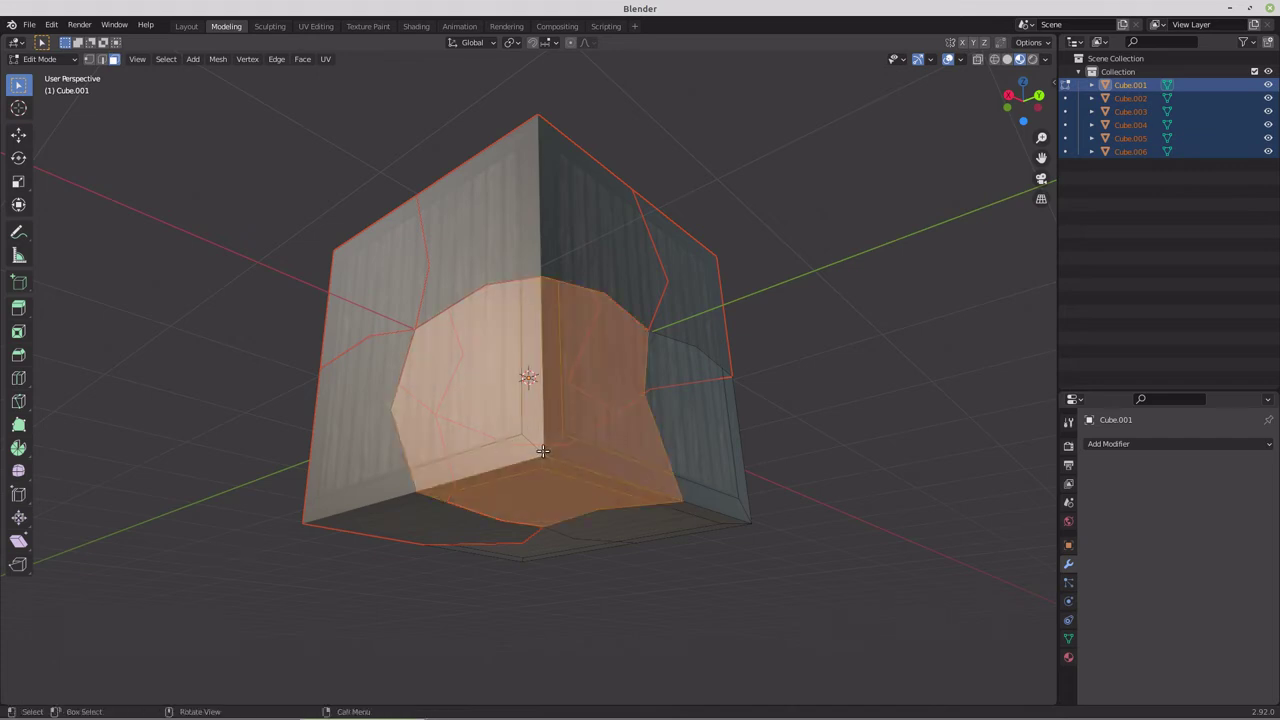
{"action": "key", "text": "p"}
{"action": "left_click", "coordinate": [542, 449]}
Separate the third lower corner fragment's faces by selection, leaving the last corner as the original object.
{"action": "middle_click_drag", "start_coordinate": [542, 449], "coordinate": [443, 457]}
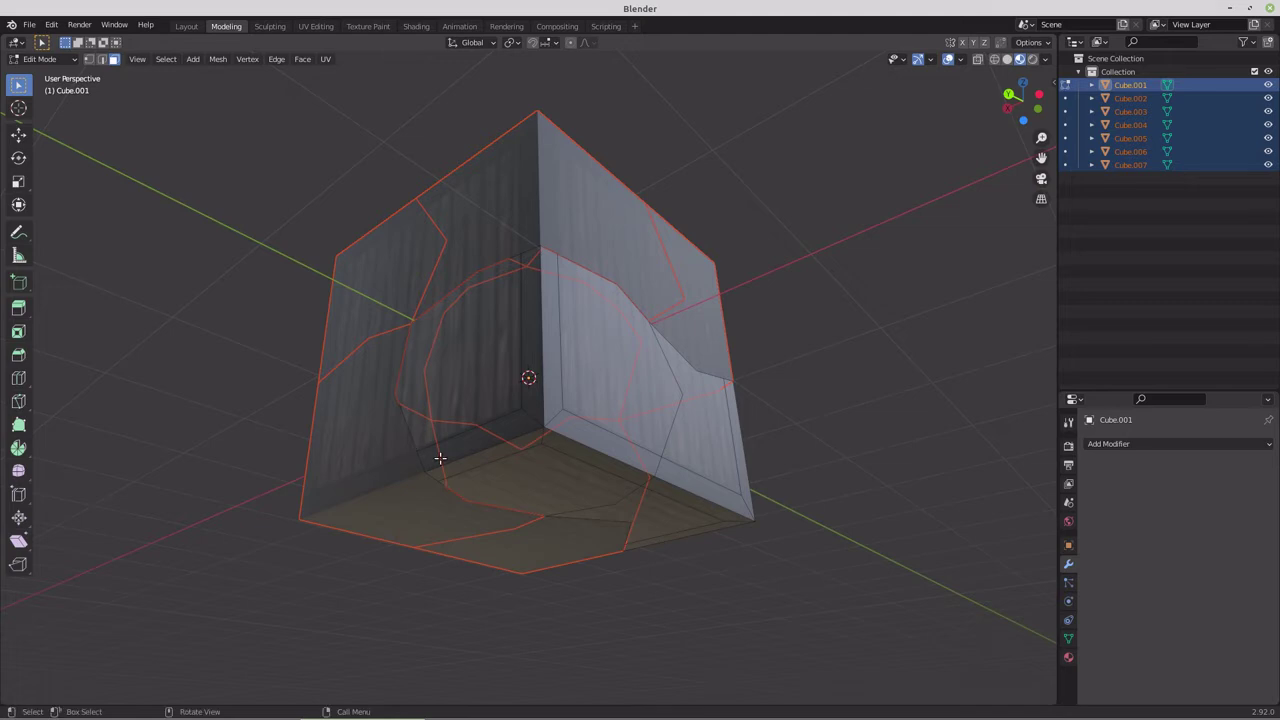
{"action": "key", "text": "c"}
{"action": "left_click", "coordinate": [543, 428]}
{"action": "right_click", "coordinate": [543, 428]}
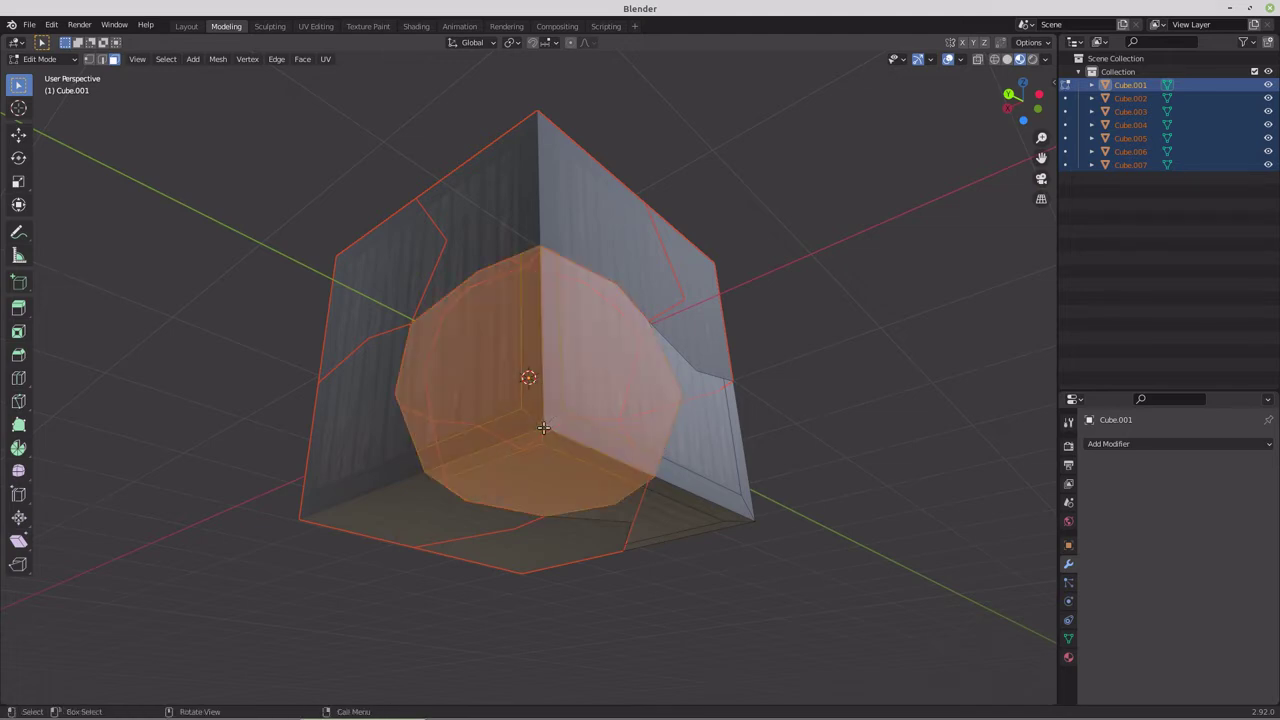
{"action": "key", "text": "p"}
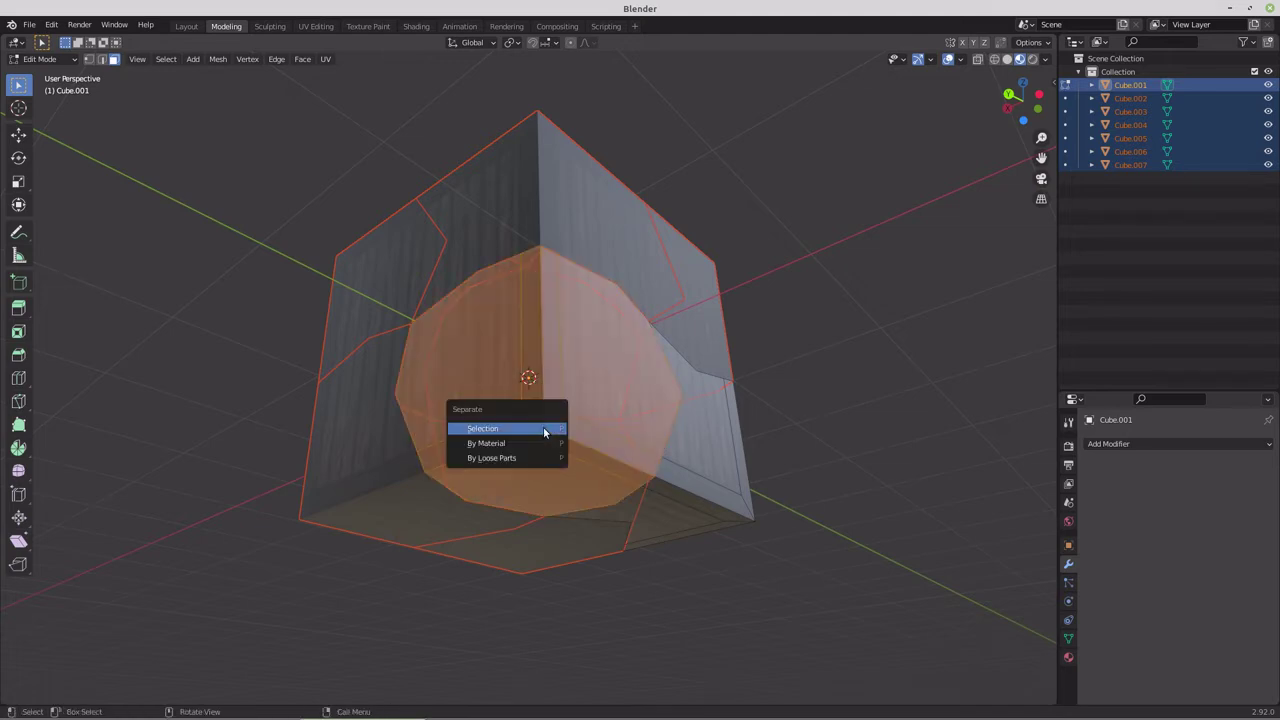
{"action": "left_click", "coordinate": [543, 430]}
Return to Object Mode, select all eight crate fragments and enter Edit Mode on them together.
{"action": "middle_click_drag", "start_coordinate": [598, 438], "coordinate": [575, 461]}
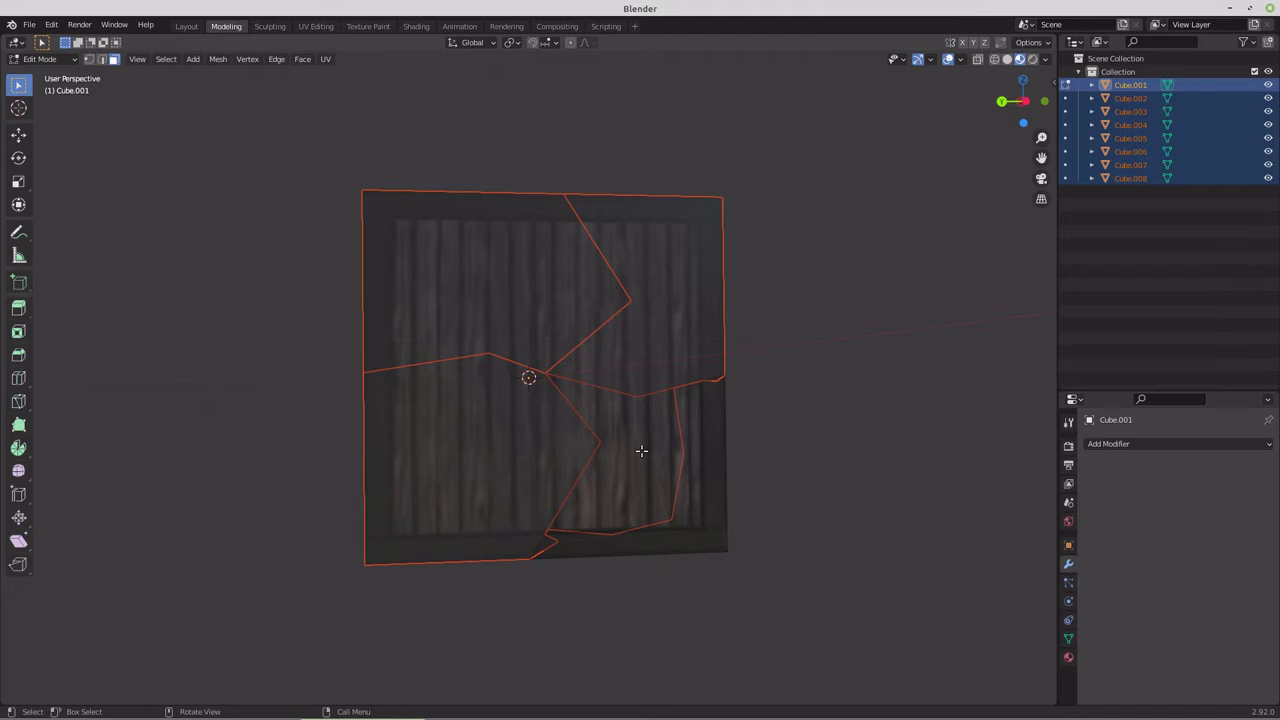
{"action": "key", "text": "Tab"}
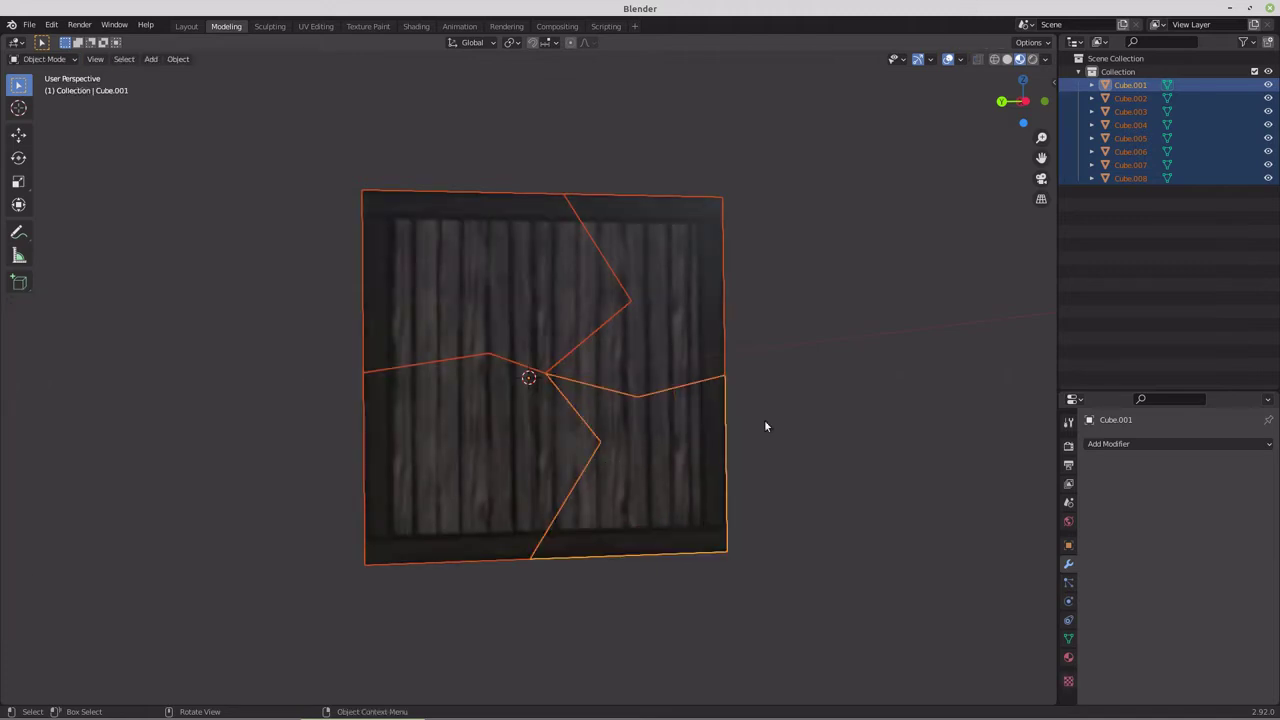
{"action": "left_click", "coordinate": [812, 425]}
{"action": "key", "text": "a"}
{"action": "key", "text": "Tab"}
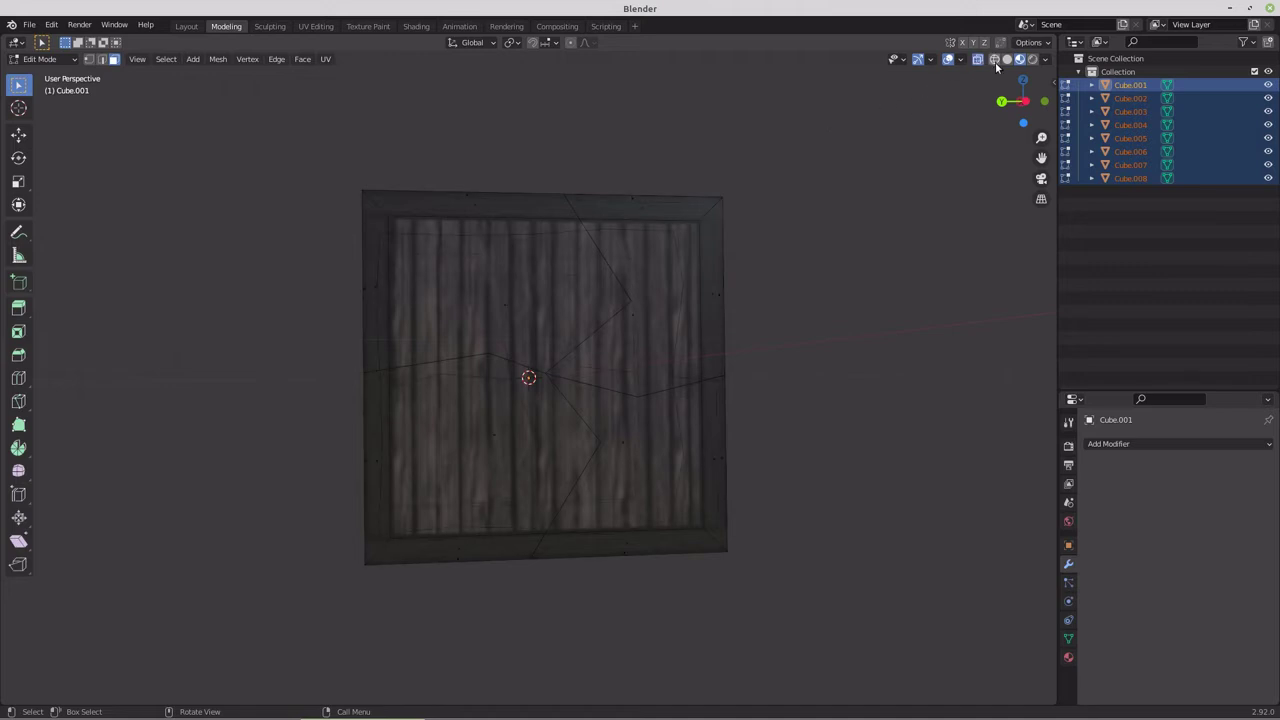
In wireframe display, extrude all faces of the eight fragments and scale them inward to about 0.74.
{"action": "left_click", "coordinate": [994, 60]}
{"action": "mouse_move", "coordinate": [823, 326]}
{"action": "middle_mouse_down"}
{"action": "mouse_move", "coordinate": [797, 334]}
{"action": "mouse_move", "coordinate": [847, 289]}
{"action": "mouse_move", "coordinate": [574, 304]}
{"action": "middle_mouse_up"}
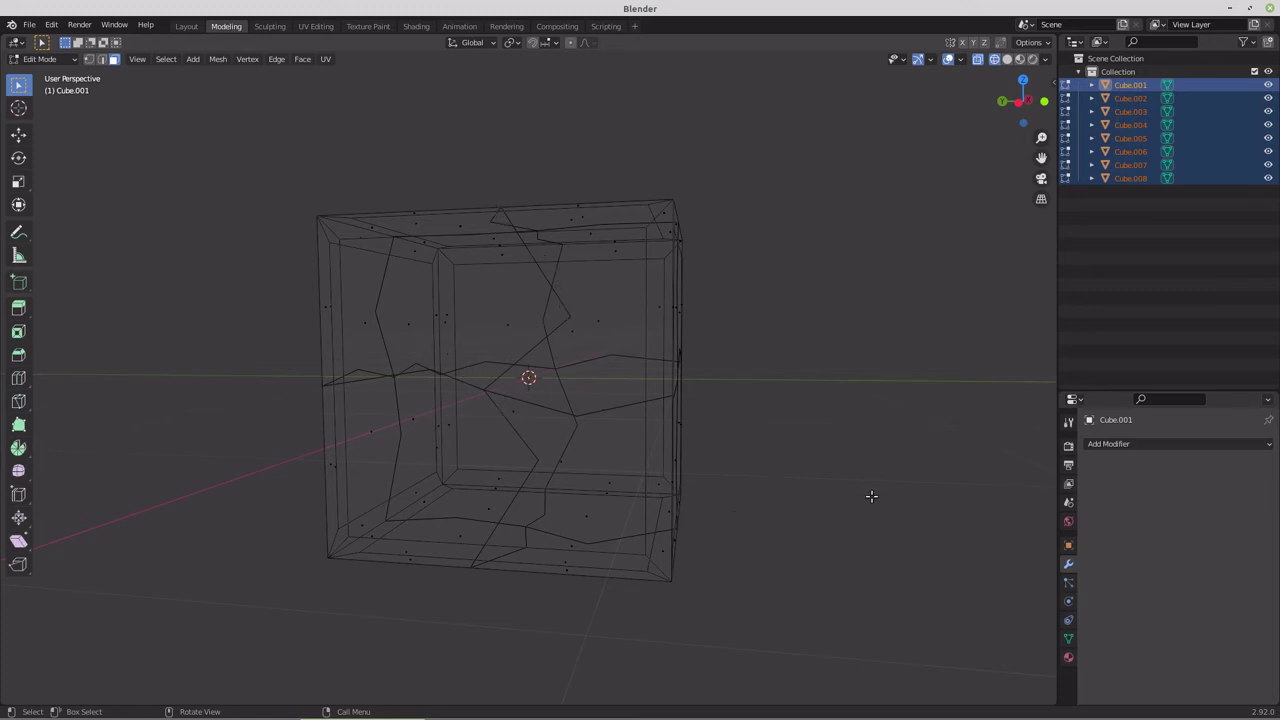
{"action": "key", "text": "a"}
{"action": "key", "text": "e"}
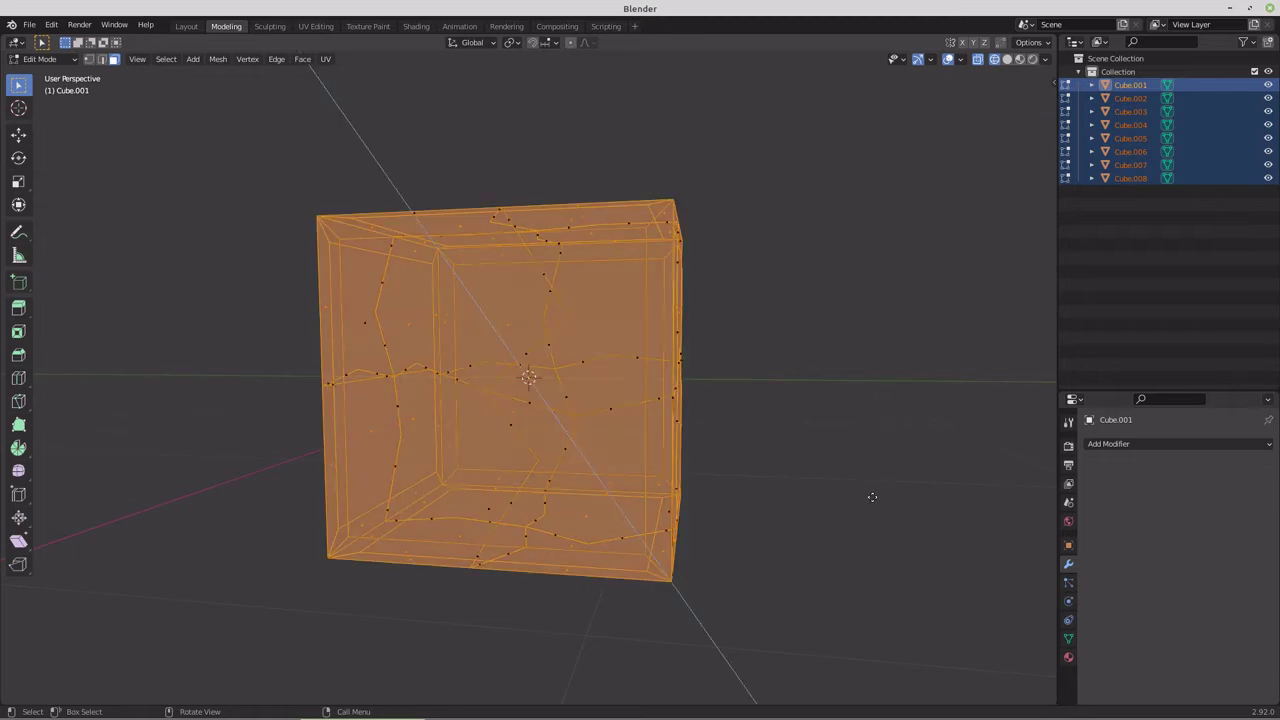
{"action": "key", "text": "s"}
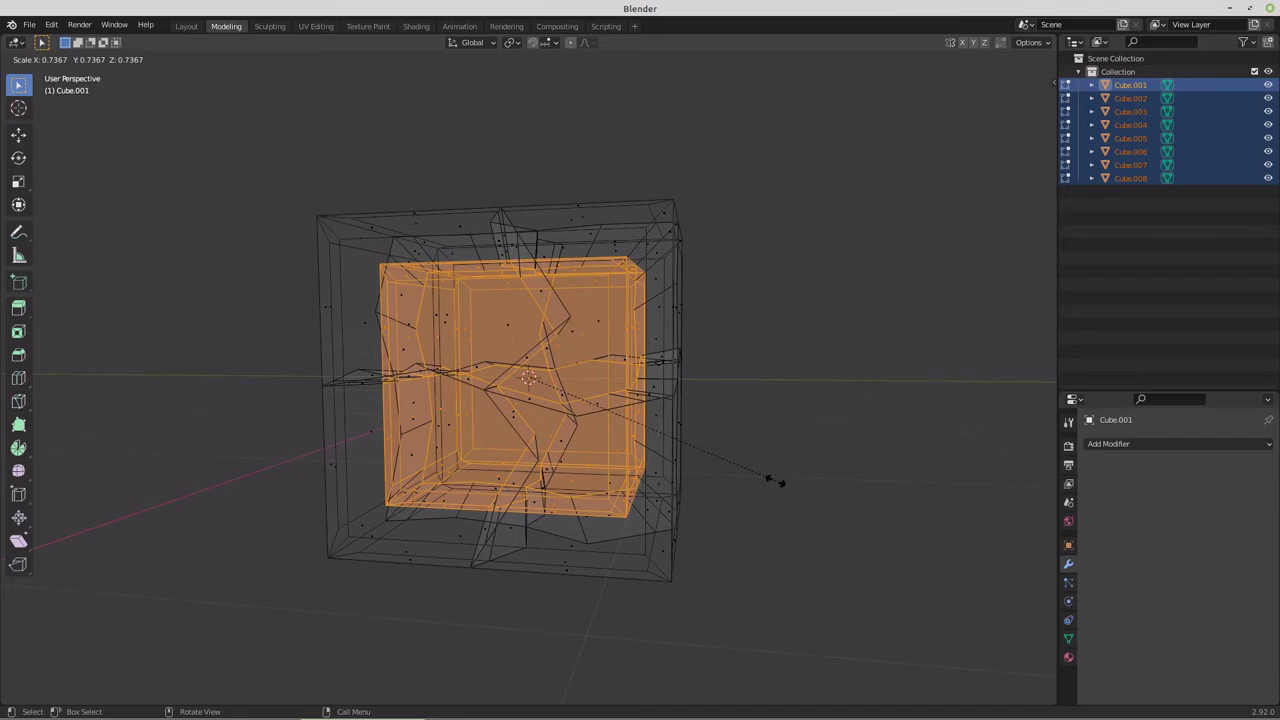
{"action": "left_click", "coordinate": [776, 481]}
Scale the extruded inner faces slightly smaller, check the fragments' wall thickness from several sides and deselect all geometry.
{"action": "middle_click_drag", "start_coordinate": [531, 367], "coordinate": [471, 392]}
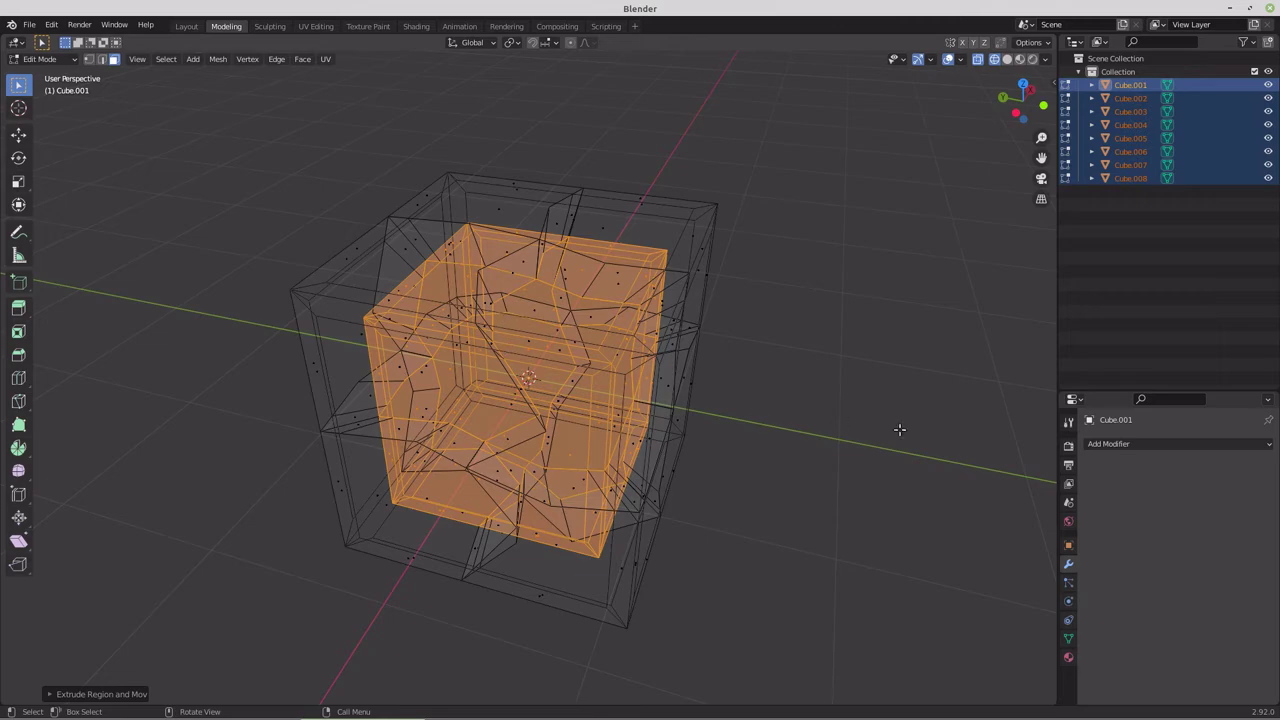
{"action": "key", "text": "s"}
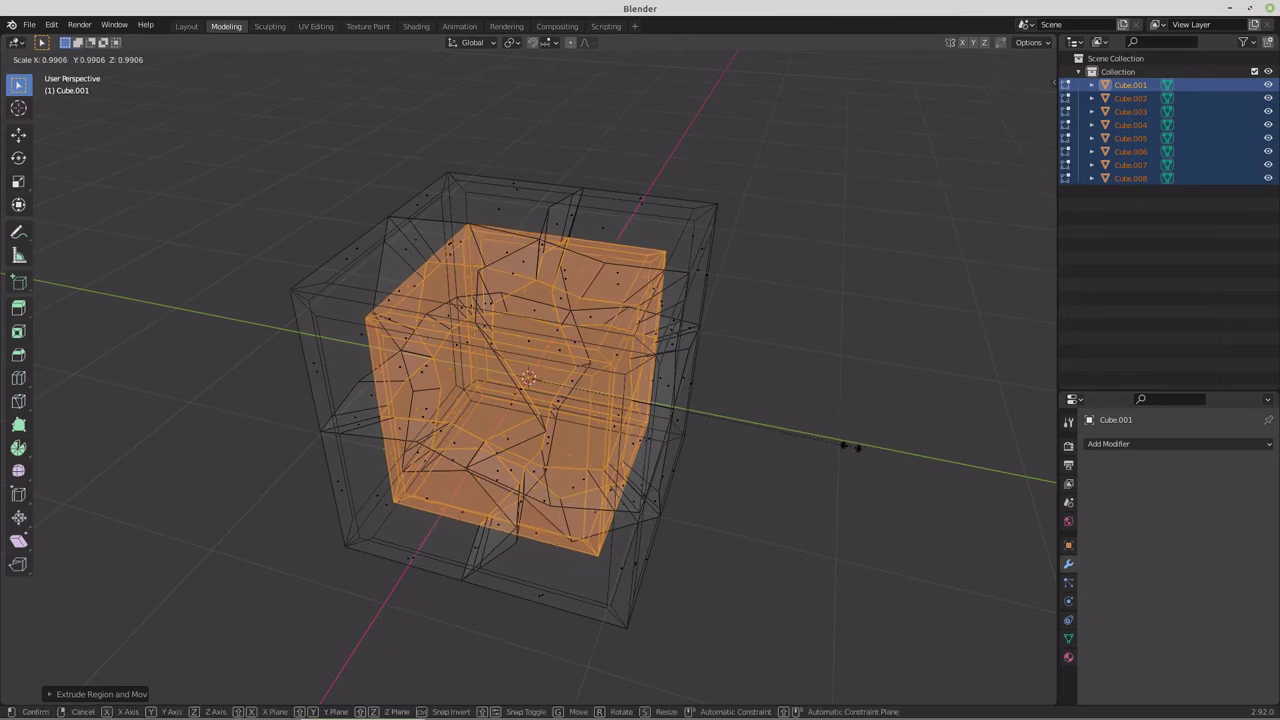
{"action": "left_click", "coordinate": [845, 447]}
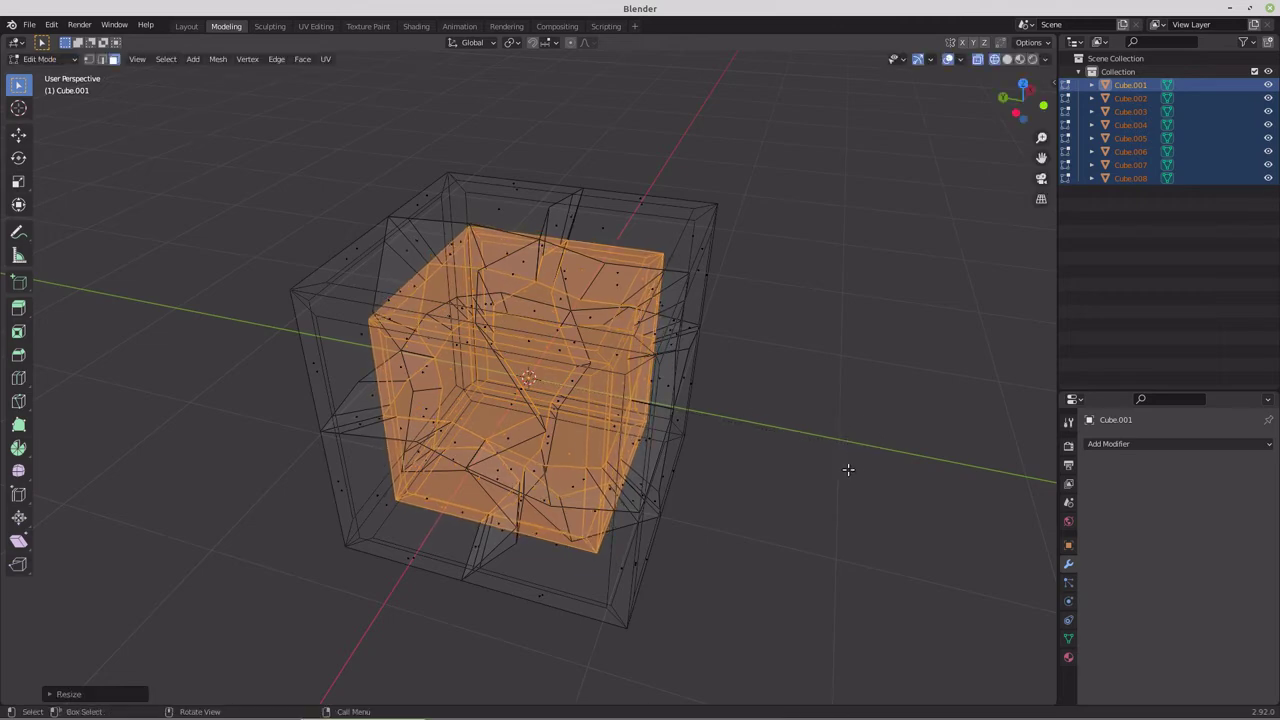
{"action": "middle_click_drag", "start_coordinate": [843, 463], "coordinate": [880, 445]}
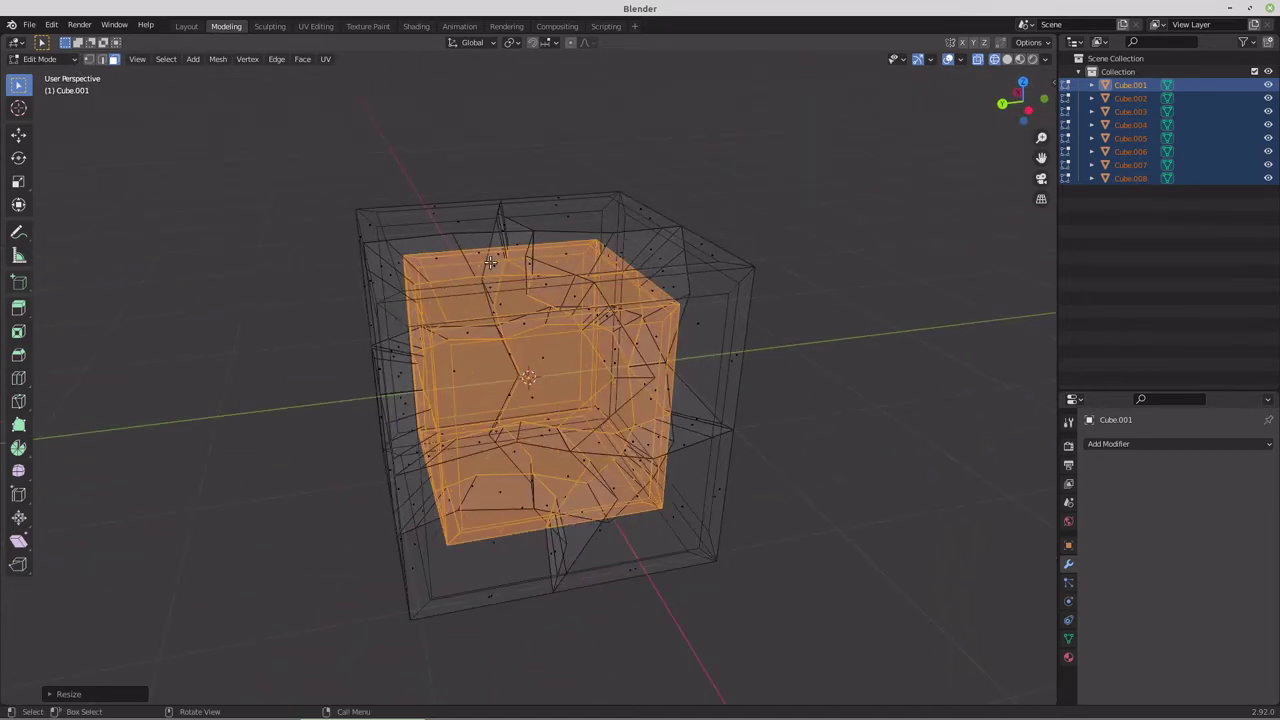
{"action": "middle_click_drag", "start_coordinate": [657, 345], "coordinate": [561, 332]}
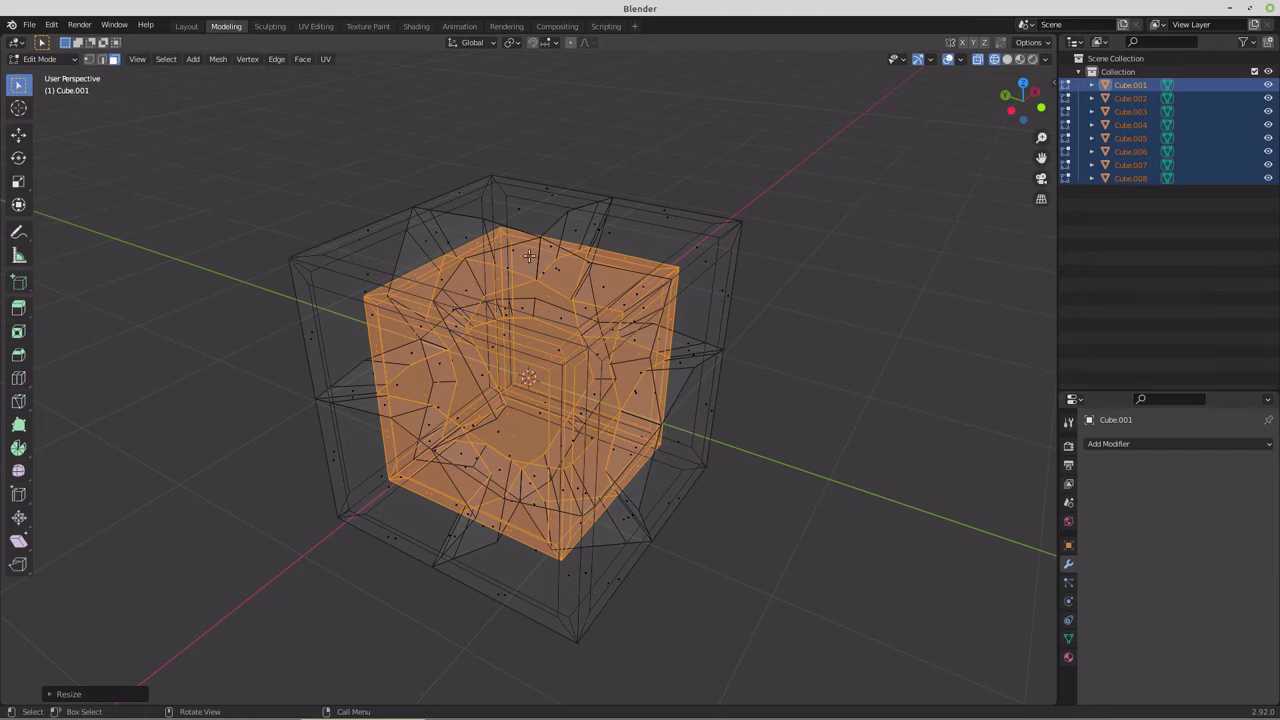
{"action": "left_click", "coordinate": [789, 378]}
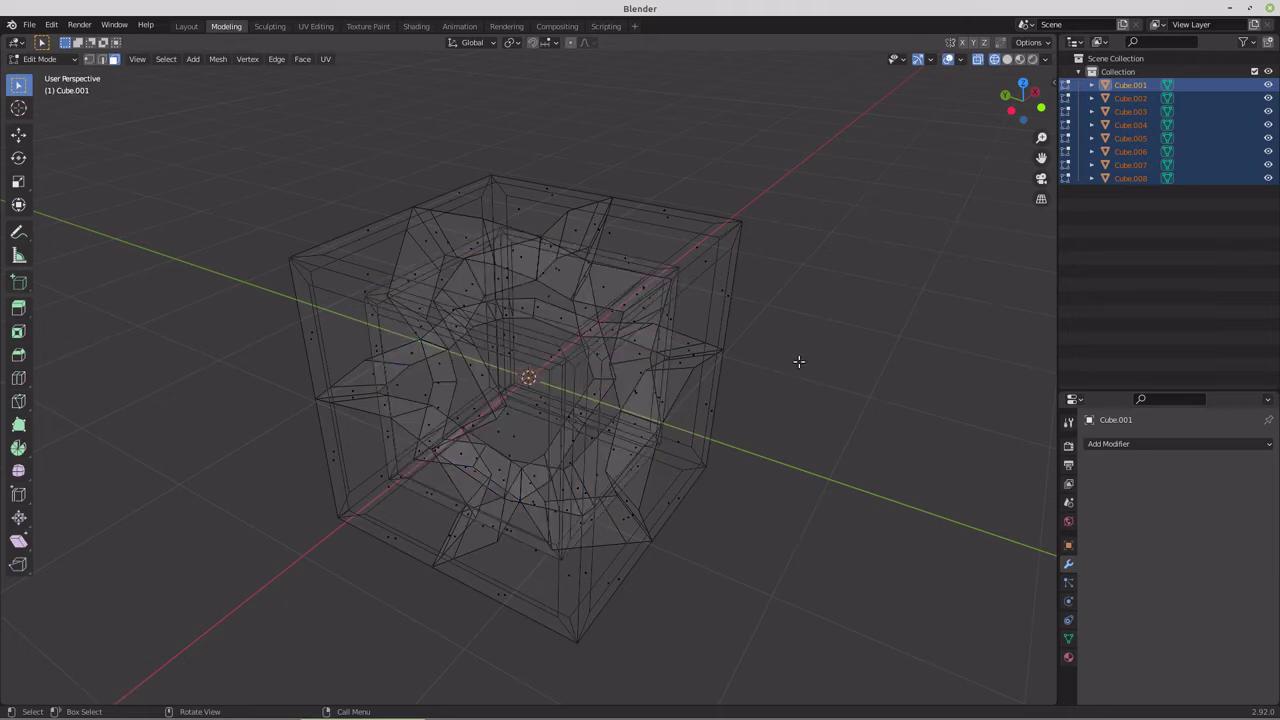
Turn off the see-through X-ray display and show the eight crate fragments in Material Preview shading.
{"action": "left_click", "coordinate": [979, 59]}
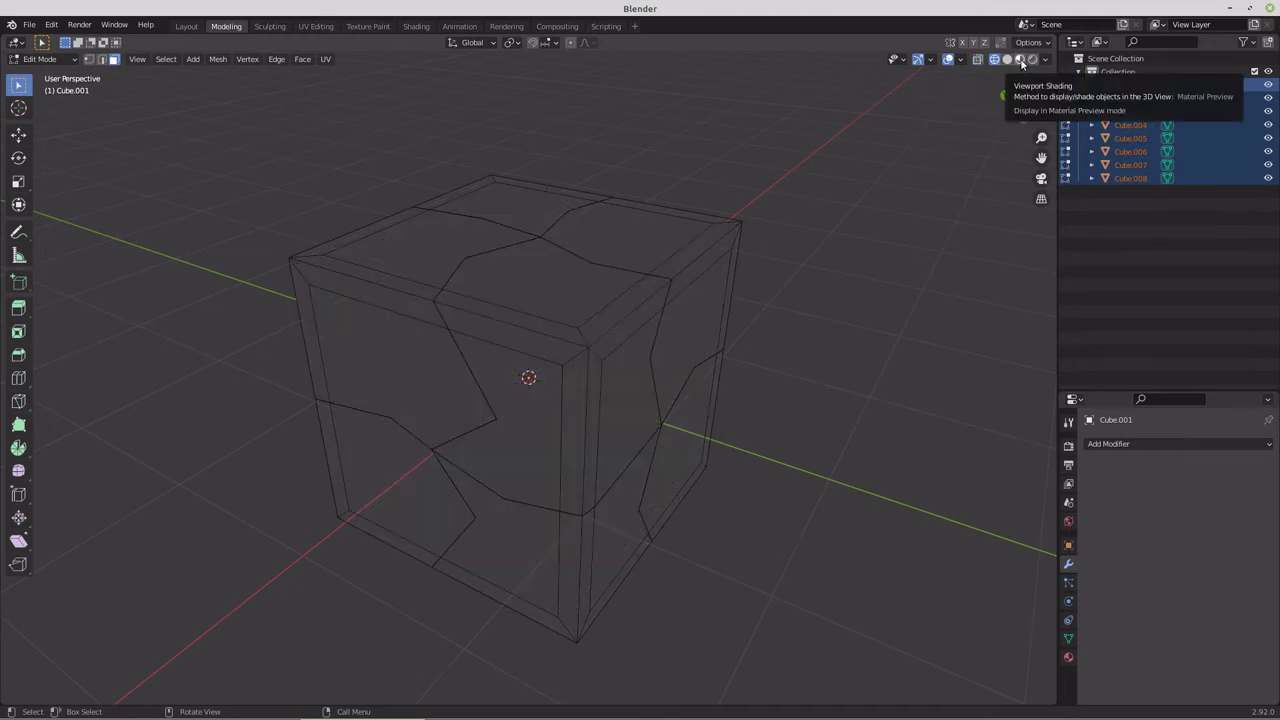
{"action": "left_click", "coordinate": [1020, 59]}
{"action": "left_click", "coordinate": [976, 59]}
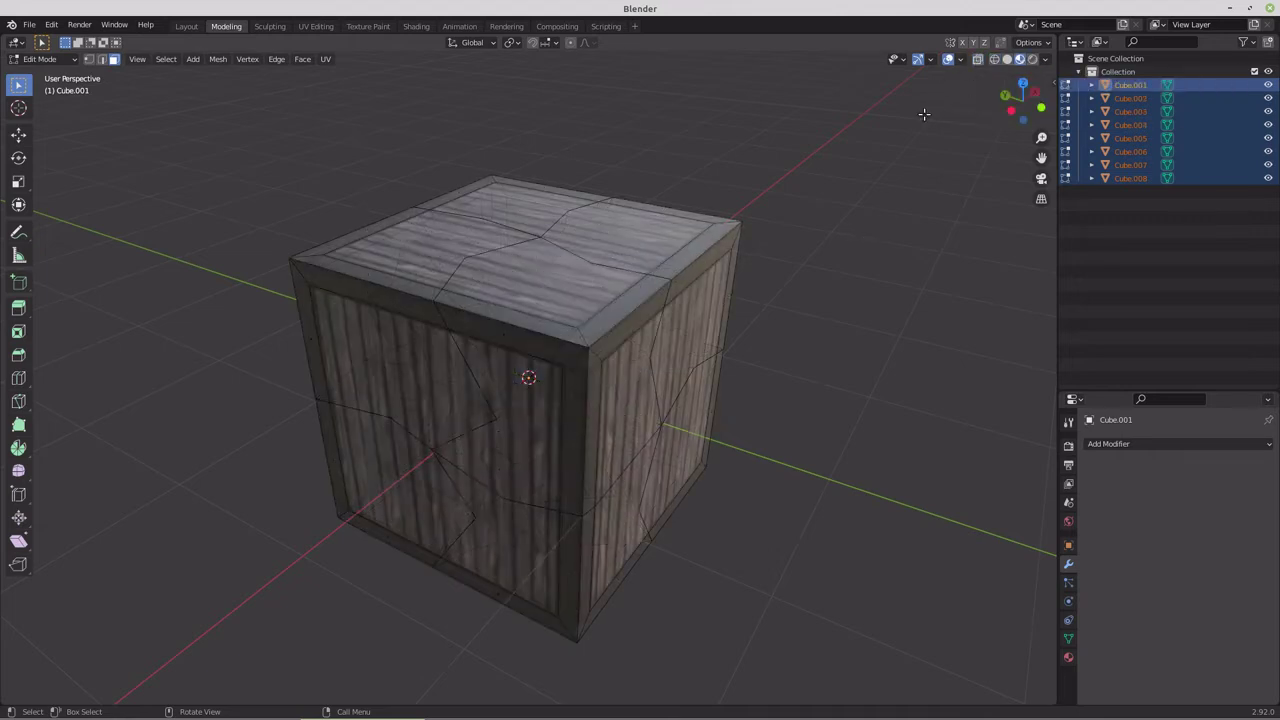
Select all eight wooden frame border faces around the planks on the crate's -X side.
{"action": "middle_click_drag", "start_coordinate": [920, 115], "coordinate": [717, 344]}
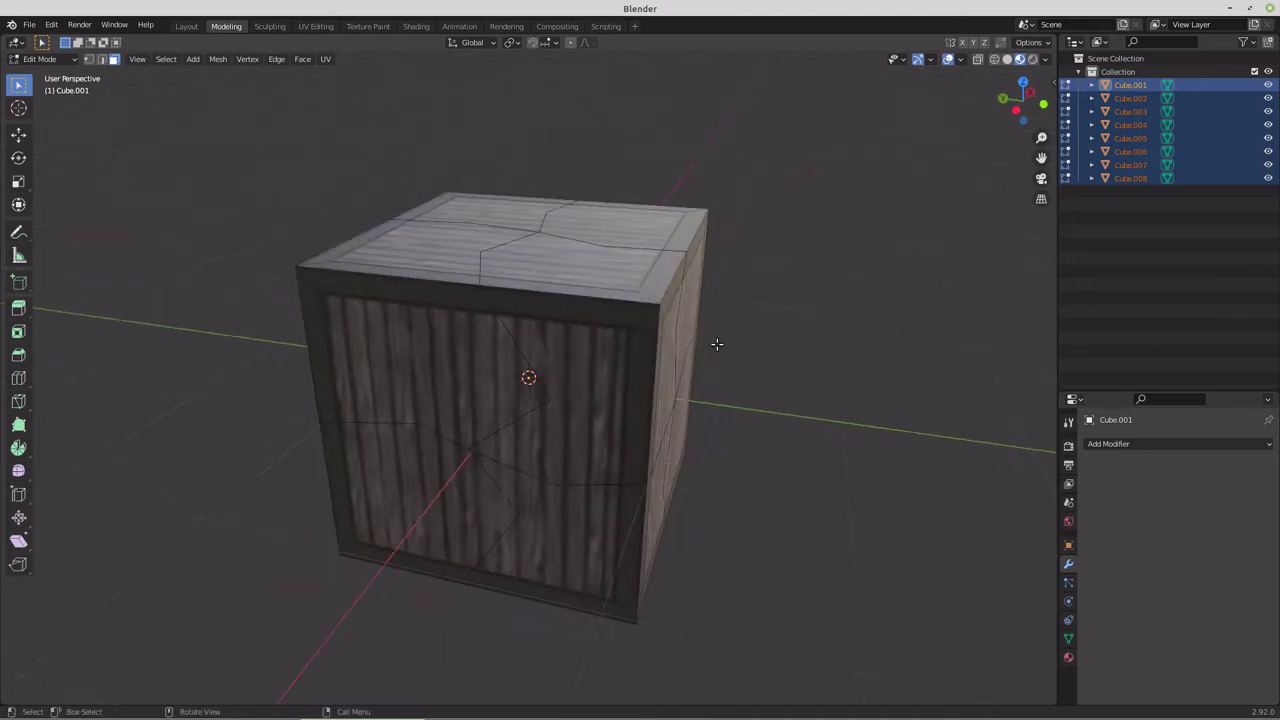
{"action": "left_click", "coordinate": [425, 291]}
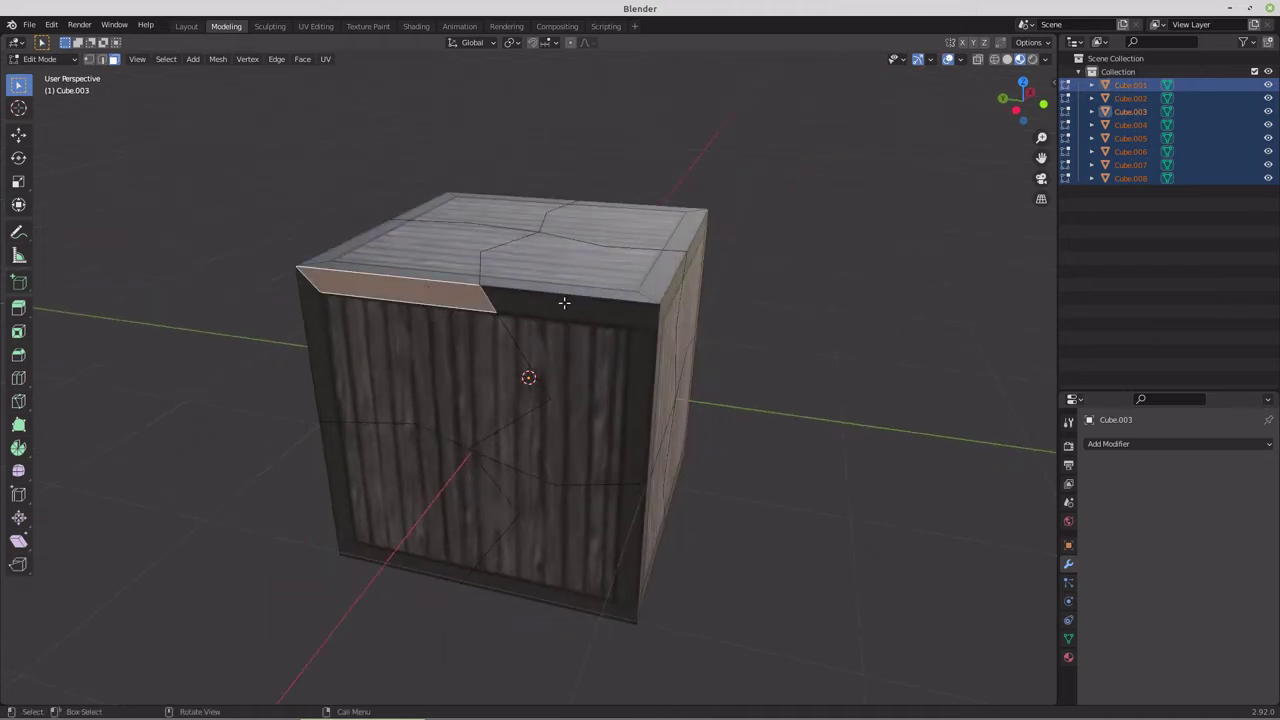
{"action": "left_click", "coordinate": [564, 302], "text": "shift"}
{"action": "left_click", "coordinate": [645, 378], "text": "shift"}
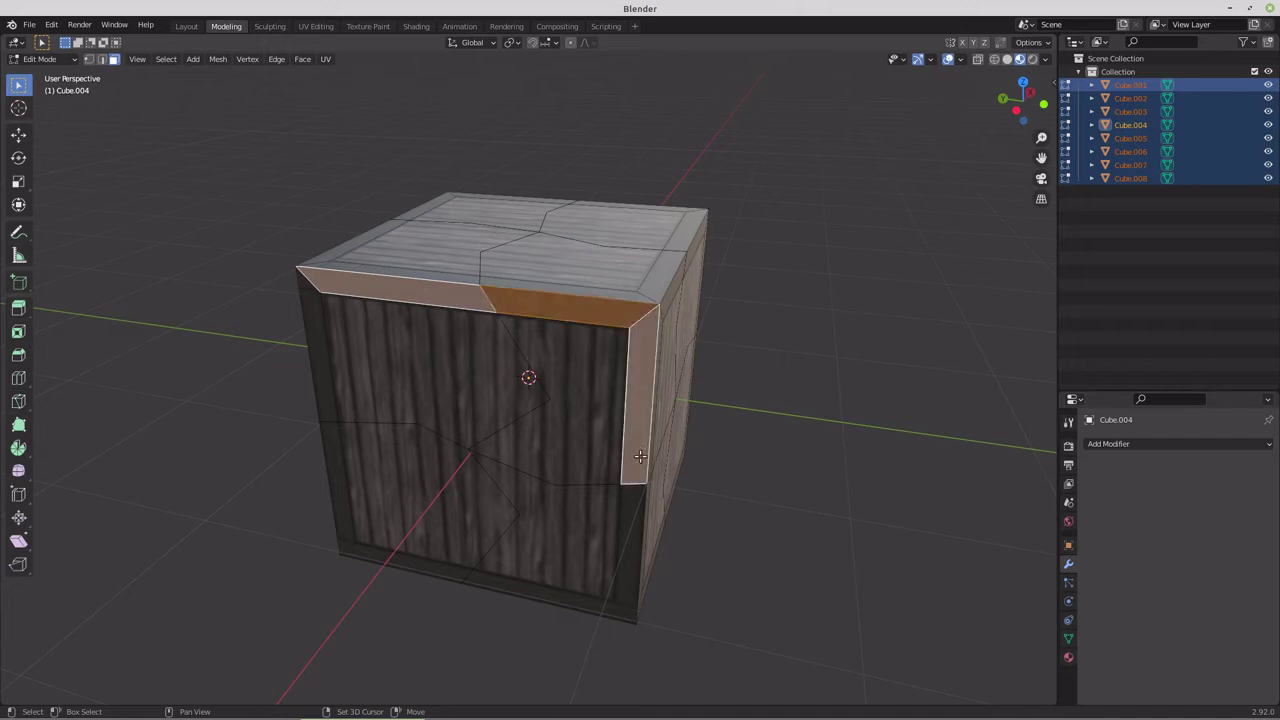
{"action": "left_click", "coordinate": [632, 523], "text": "shift"}
{"action": "left_click", "coordinate": [526, 590], "text": "shift"}
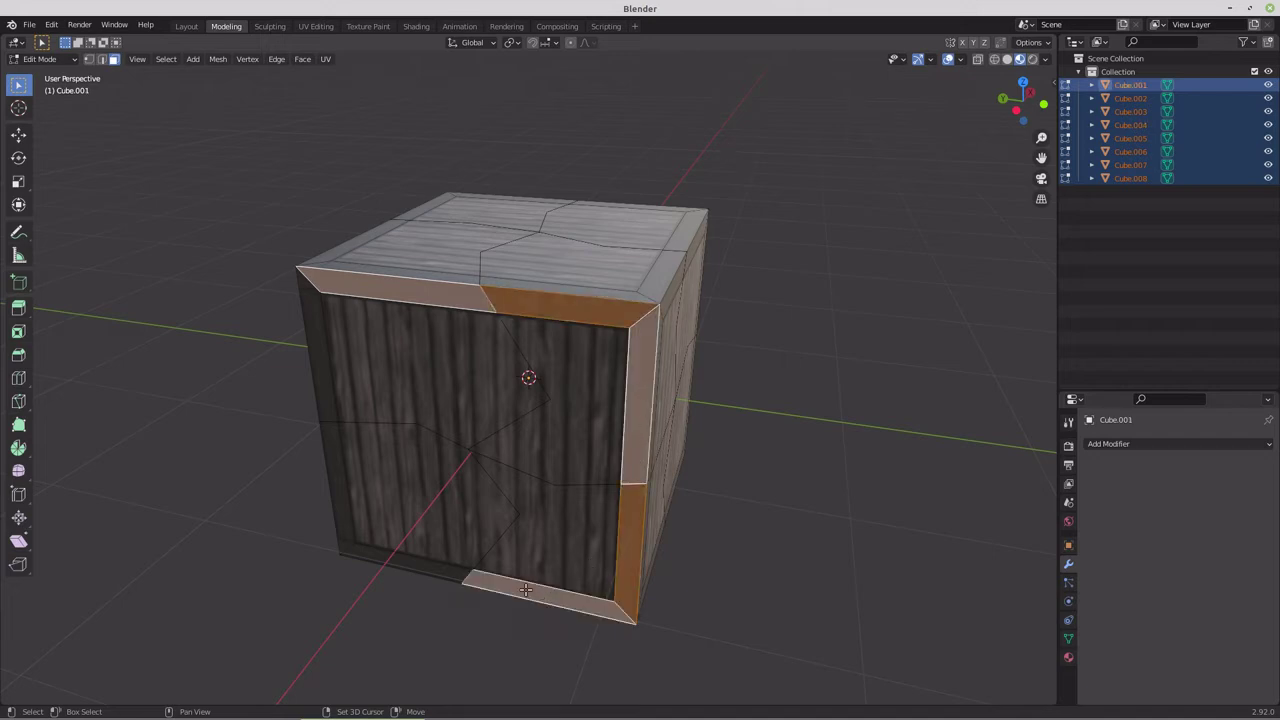
{"action": "left_click", "coordinate": [405, 559], "text": "shift"}
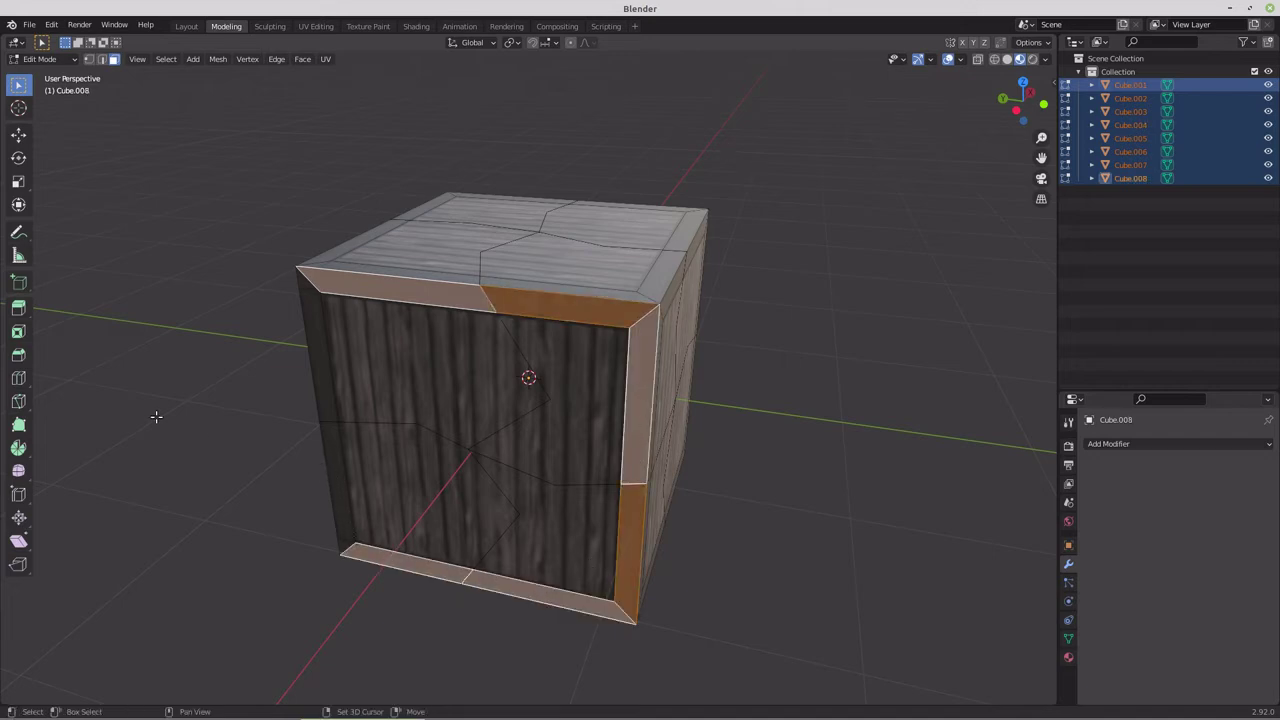
{"action": "left_click", "coordinate": [349, 434], "text": "shift"}
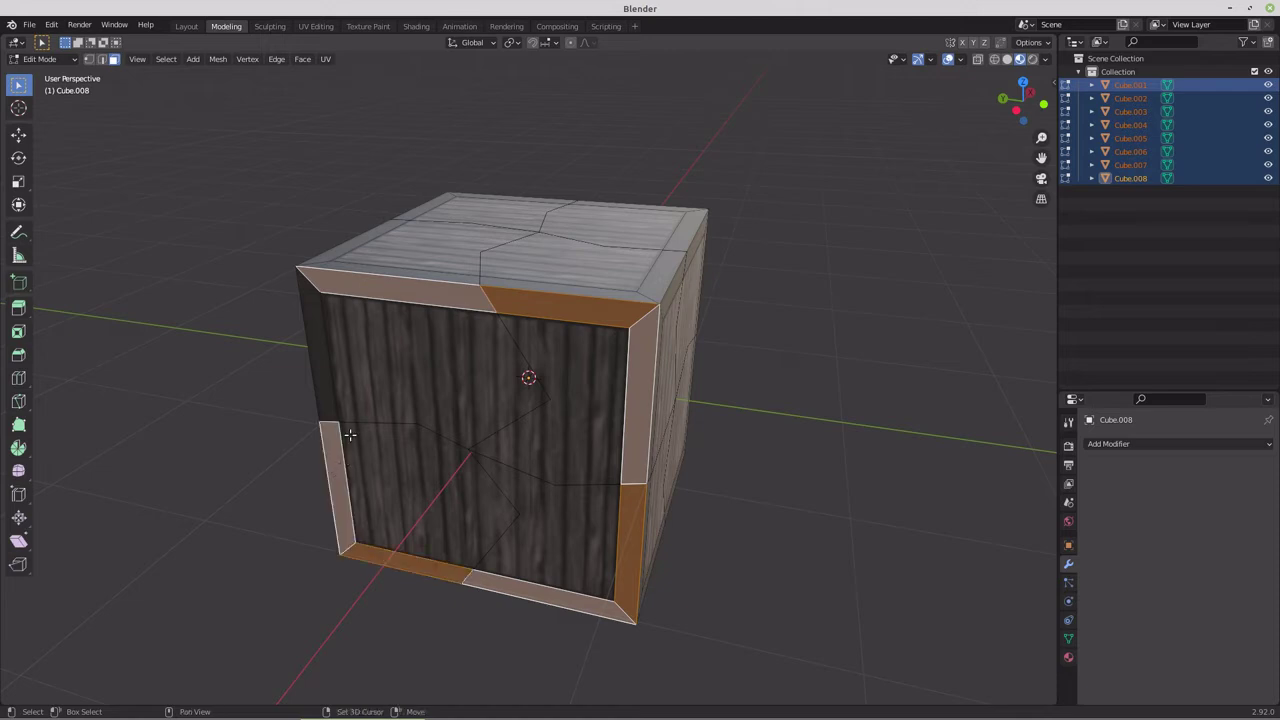
{"action": "left_click", "coordinate": [320, 331], "text": "shift"}
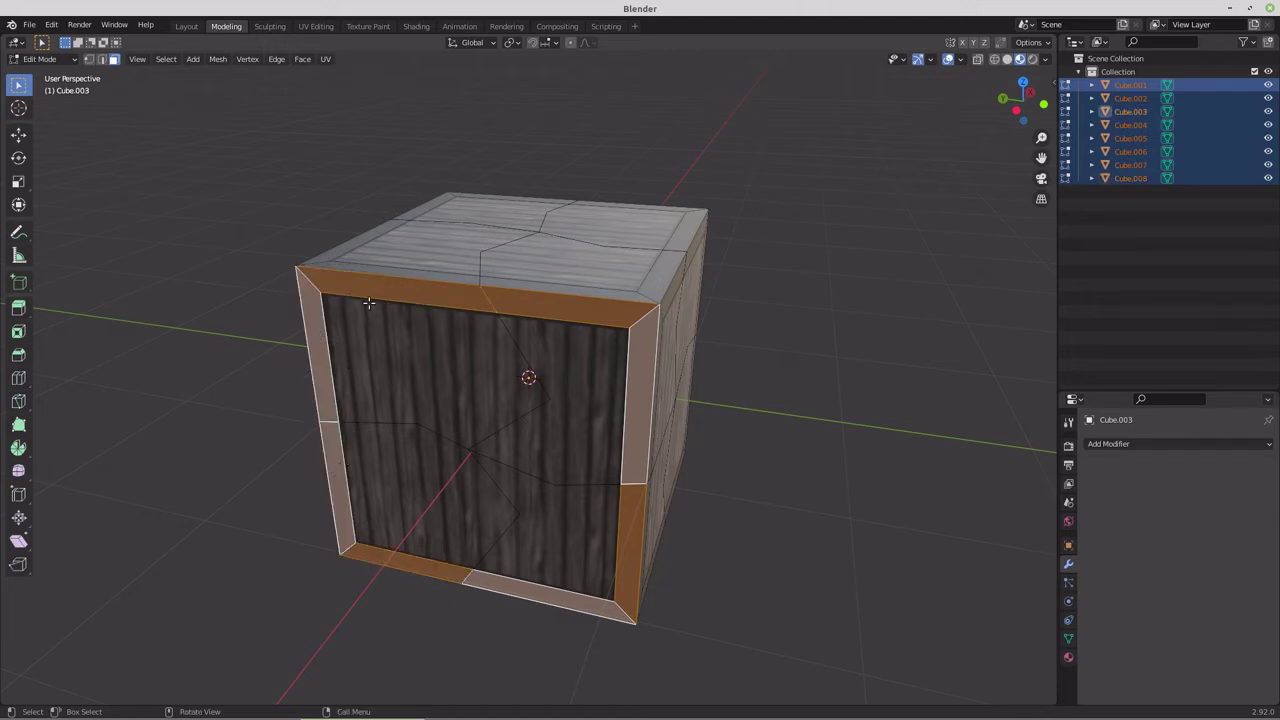
Add the eight frame border faces around the crate's top side to the selection.
{"action": "middle_click_drag", "start_coordinate": [384, 296], "coordinate": [378, 340]}
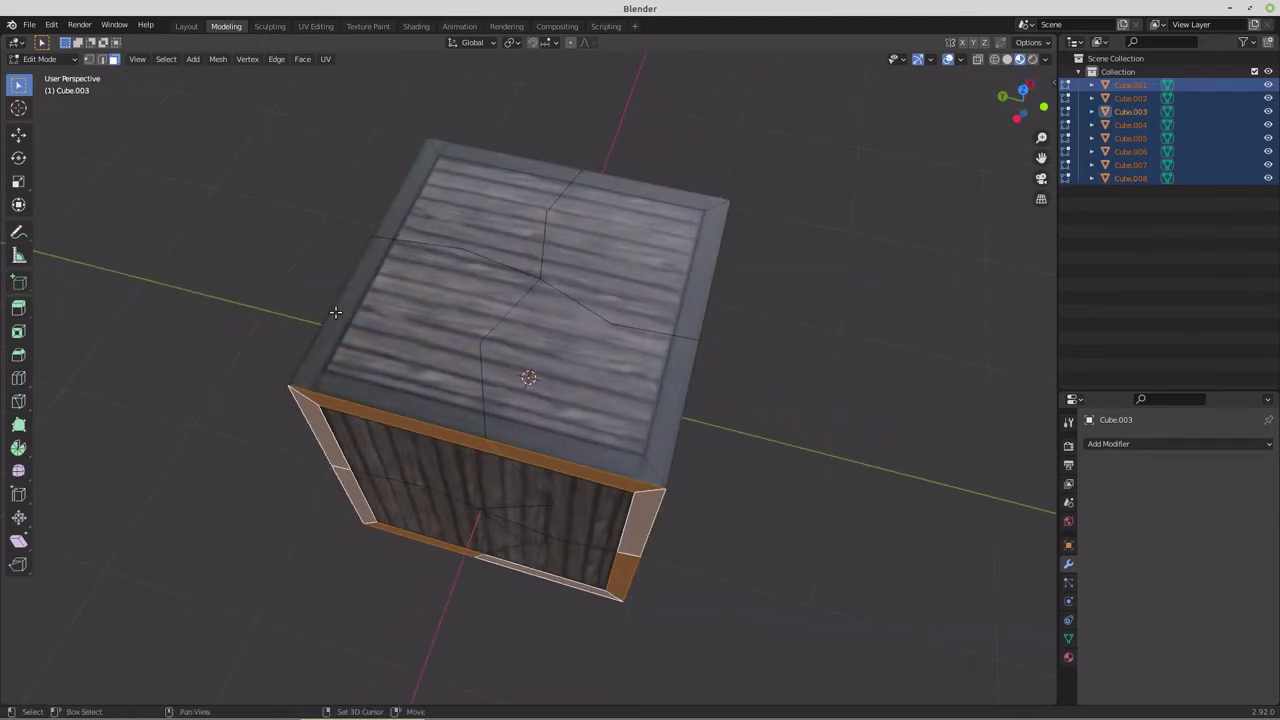
{"action": "left_click", "coordinate": [336, 312], "text": "shift"}
{"action": "left_click", "coordinate": [364, 393], "text": "shift"}
{"action": "left_click", "coordinate": [534, 440], "text": "shift"}
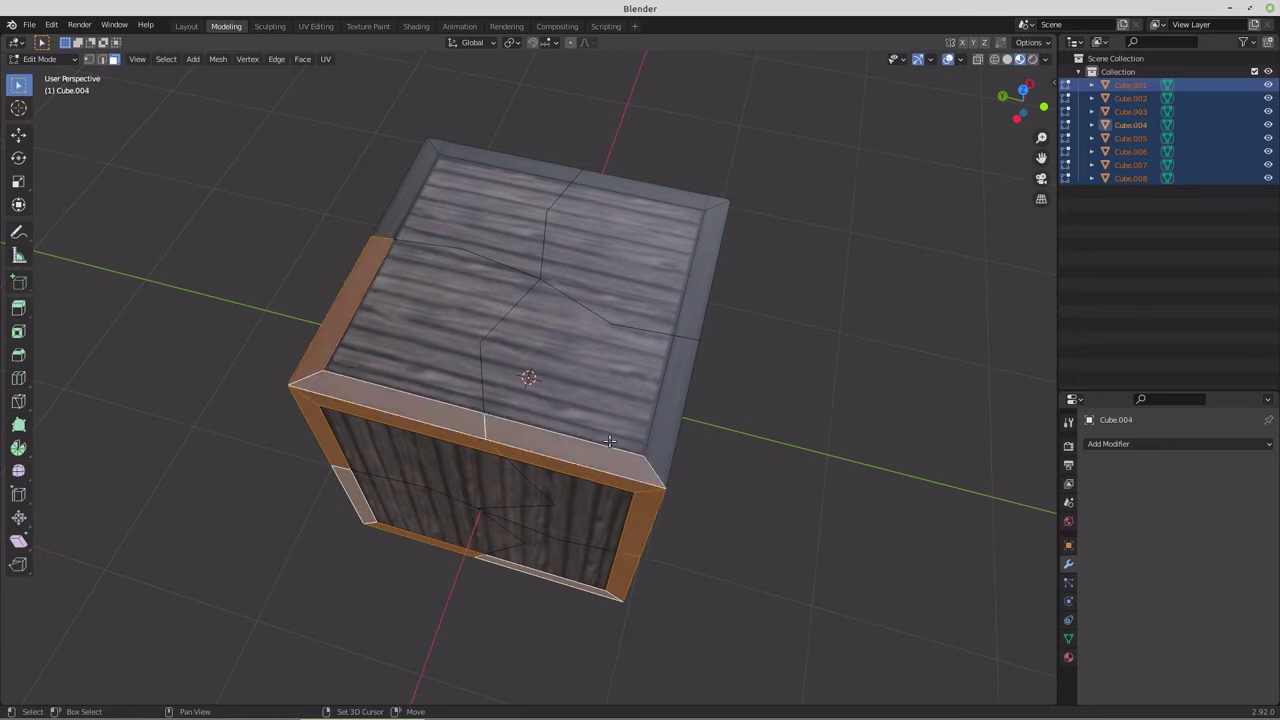
{"action": "left_click", "coordinate": [667, 420], "text": "shift"}
{"action": "left_click", "coordinate": [704, 284], "text": "shift"}
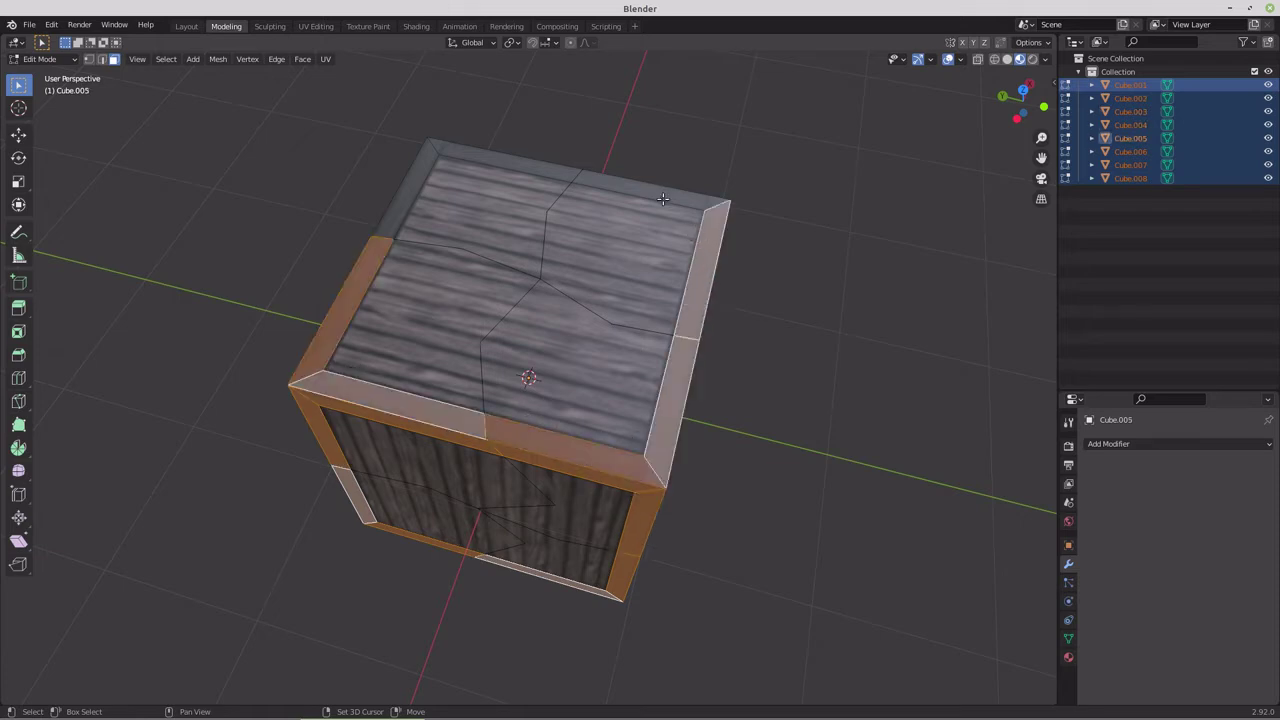
{"action": "left_click", "coordinate": [661, 191], "text": "shift"}
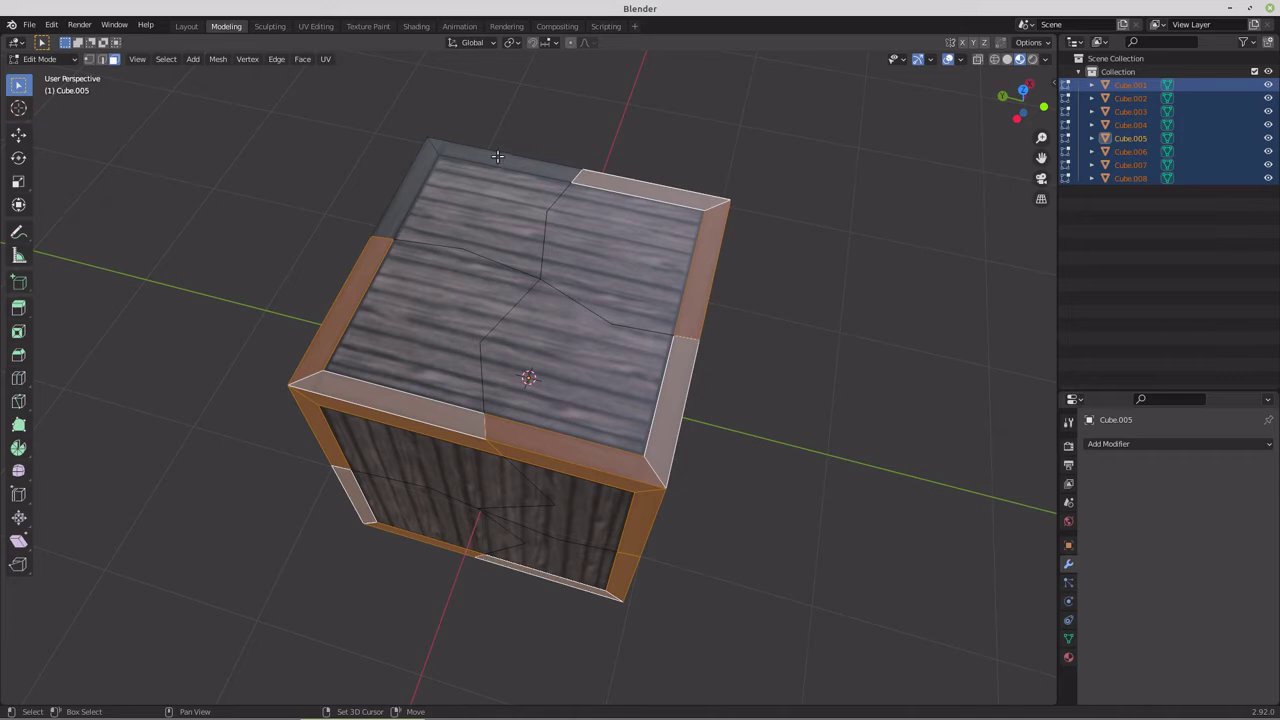
{"action": "left_click", "coordinate": [497, 156], "text": "shift"}
{"action": "left_click", "coordinate": [410, 178], "text": "shift"}
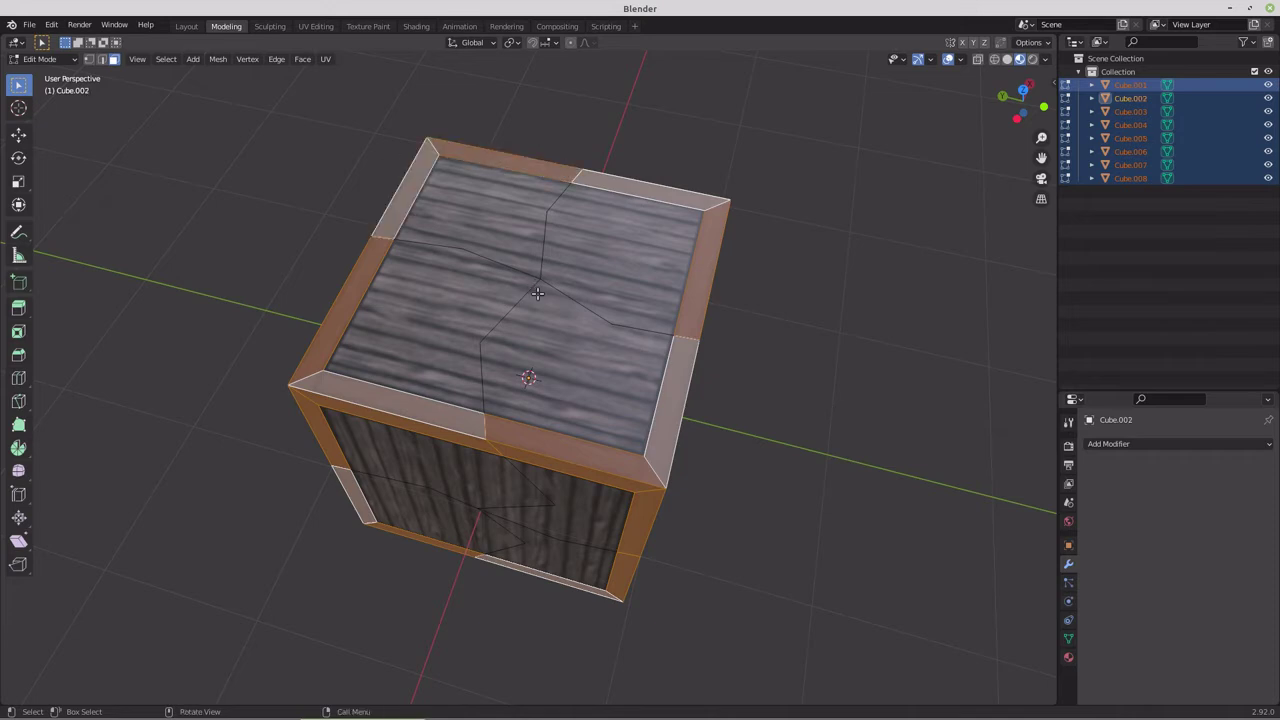
Extend the selection with the eight frame border faces on the crate's -Y side.
{"action": "middle_click_drag", "start_coordinate": [537, 293], "coordinate": [431, 261]}
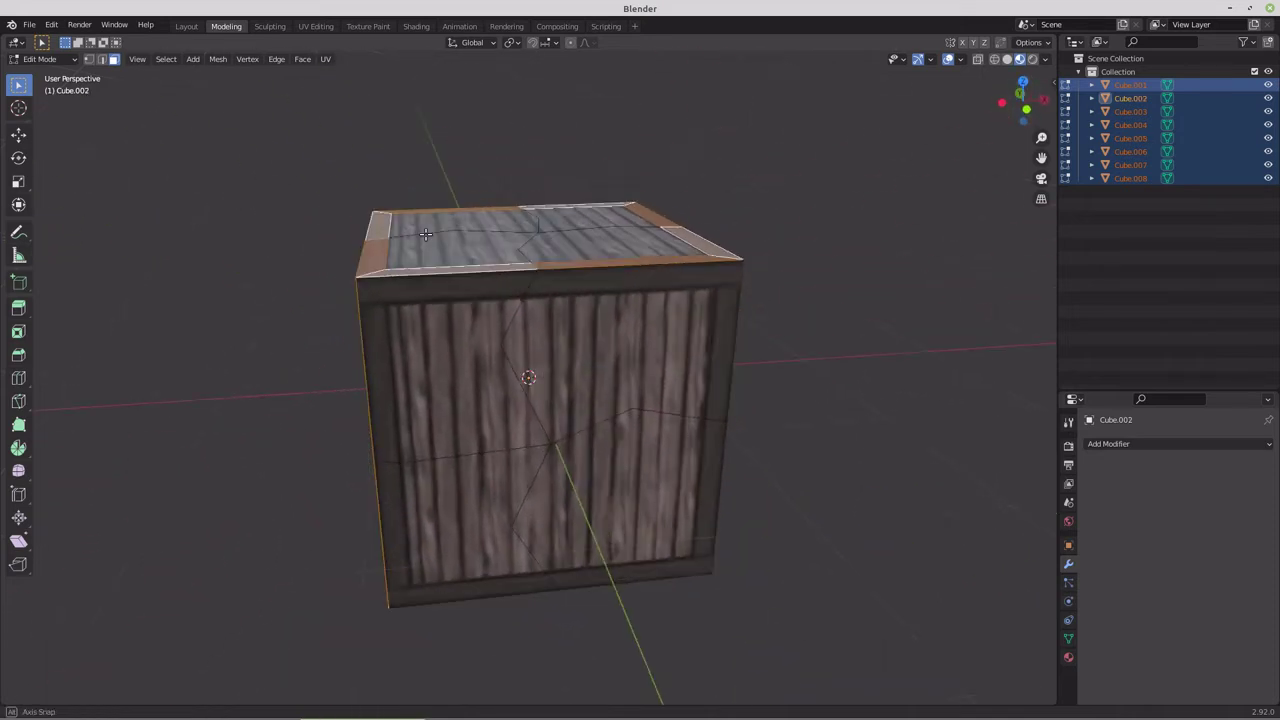
{"action": "left_click", "coordinate": [443, 294], "text": "shift"}
{"action": "left_click", "coordinate": [378, 360], "text": "shift"}
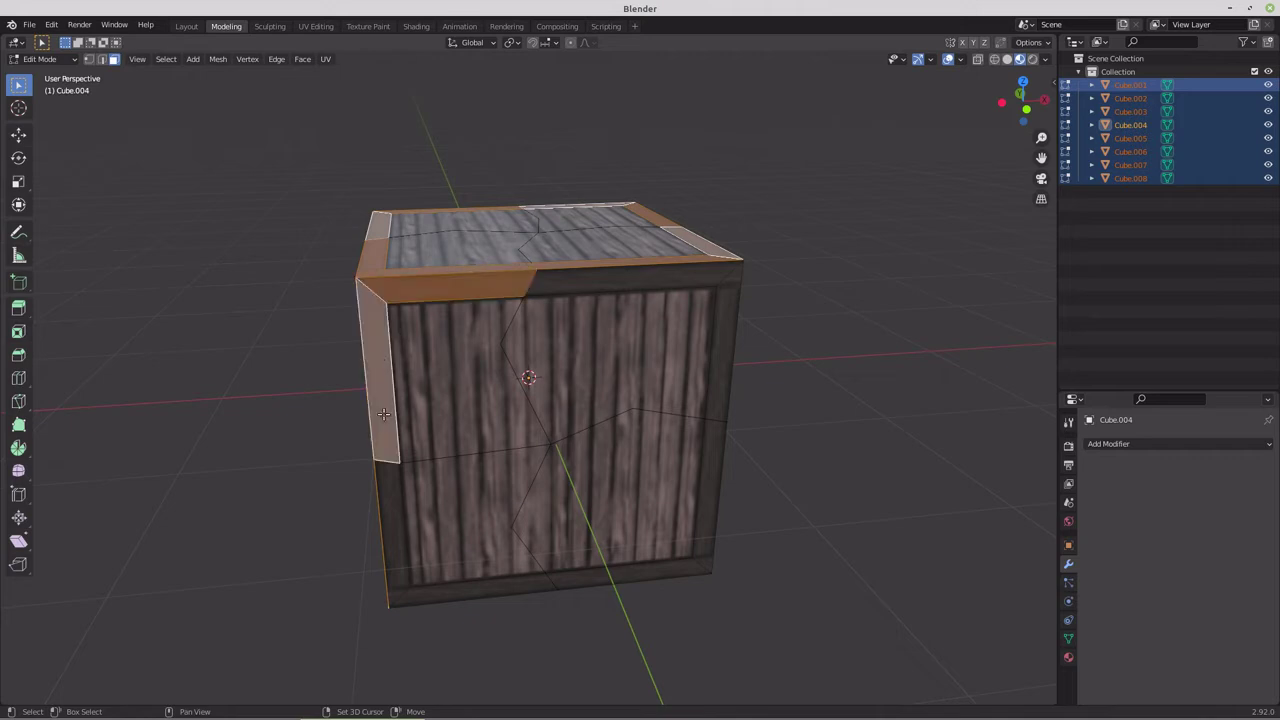
{"action": "left_click", "coordinate": [388, 500], "text": "shift"}
{"action": "left_click", "coordinate": [477, 590], "text": "shift"}
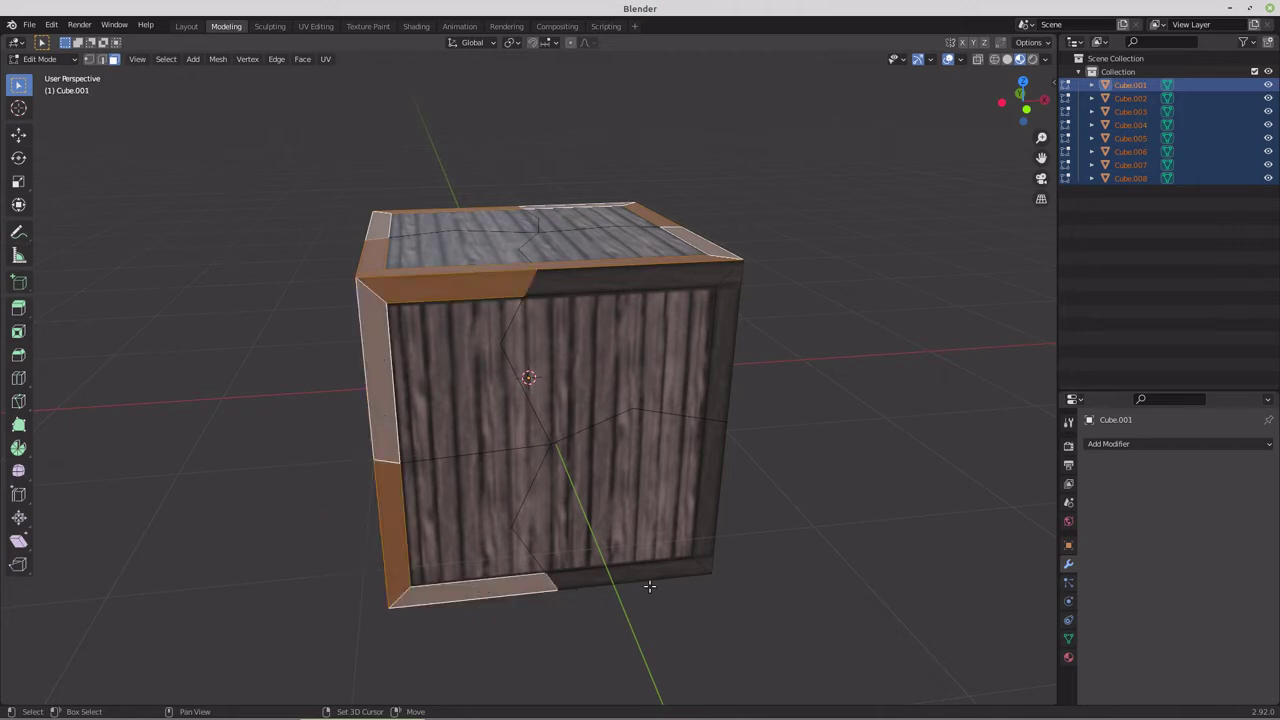
{"action": "left_click", "coordinate": [651, 580], "text": "shift"}
{"action": "left_click", "coordinate": [714, 470], "text": "shift"}
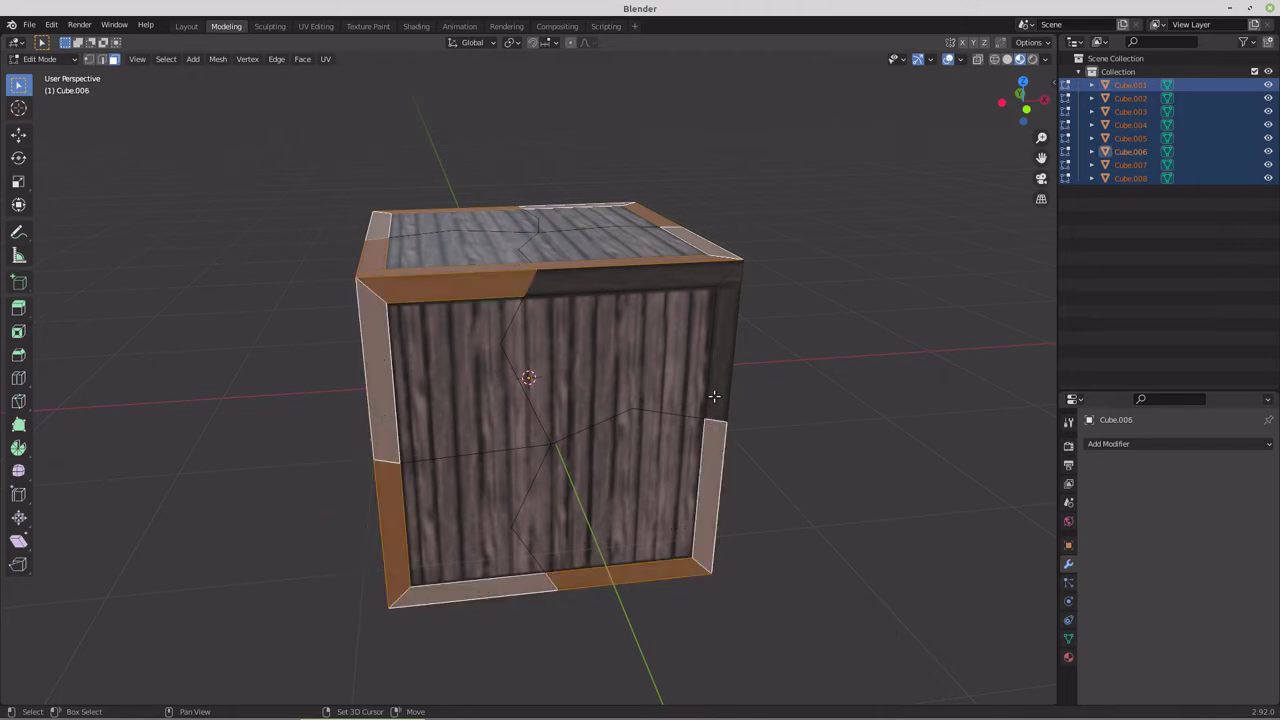
{"action": "left_click", "coordinate": [723, 355], "text": "shift"}
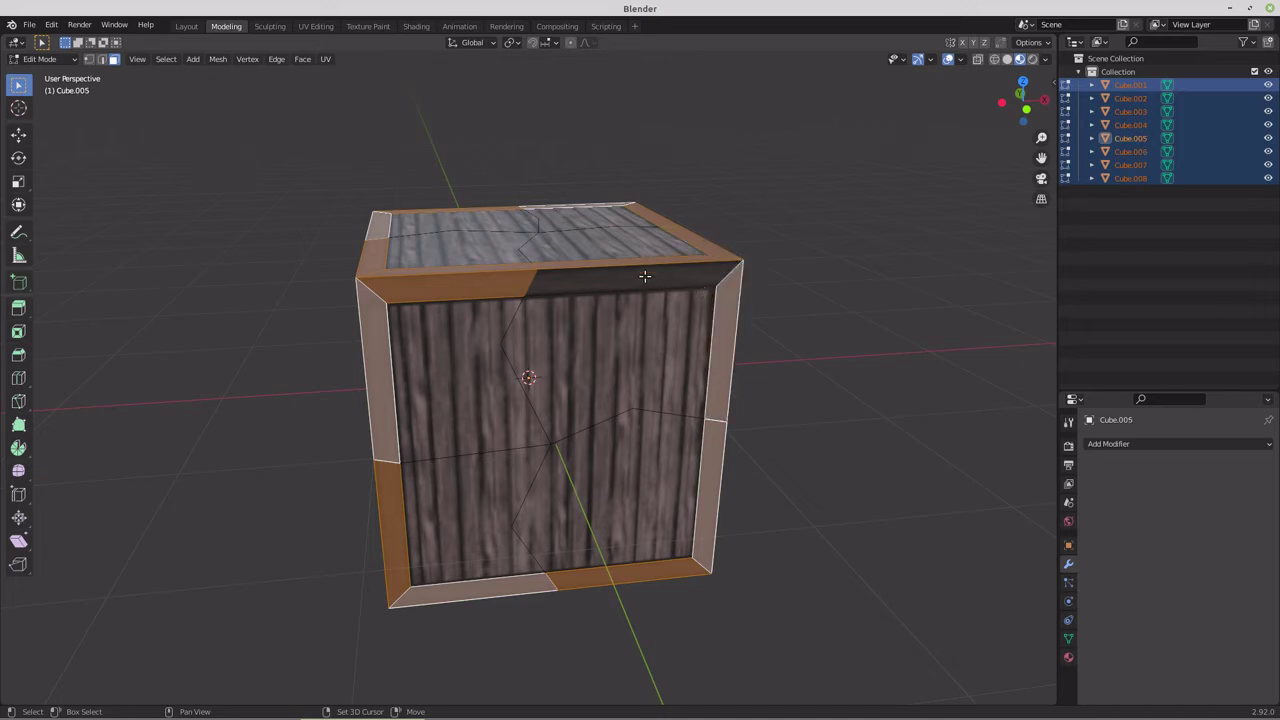
{"action": "left_click", "coordinate": [644, 276], "text": "shift"}
Extend the selection with the frame border faces around the planks on the crate's +X side.
{"action": "middle_click_drag", "start_coordinate": [743, 334], "coordinate": [570, 288]}
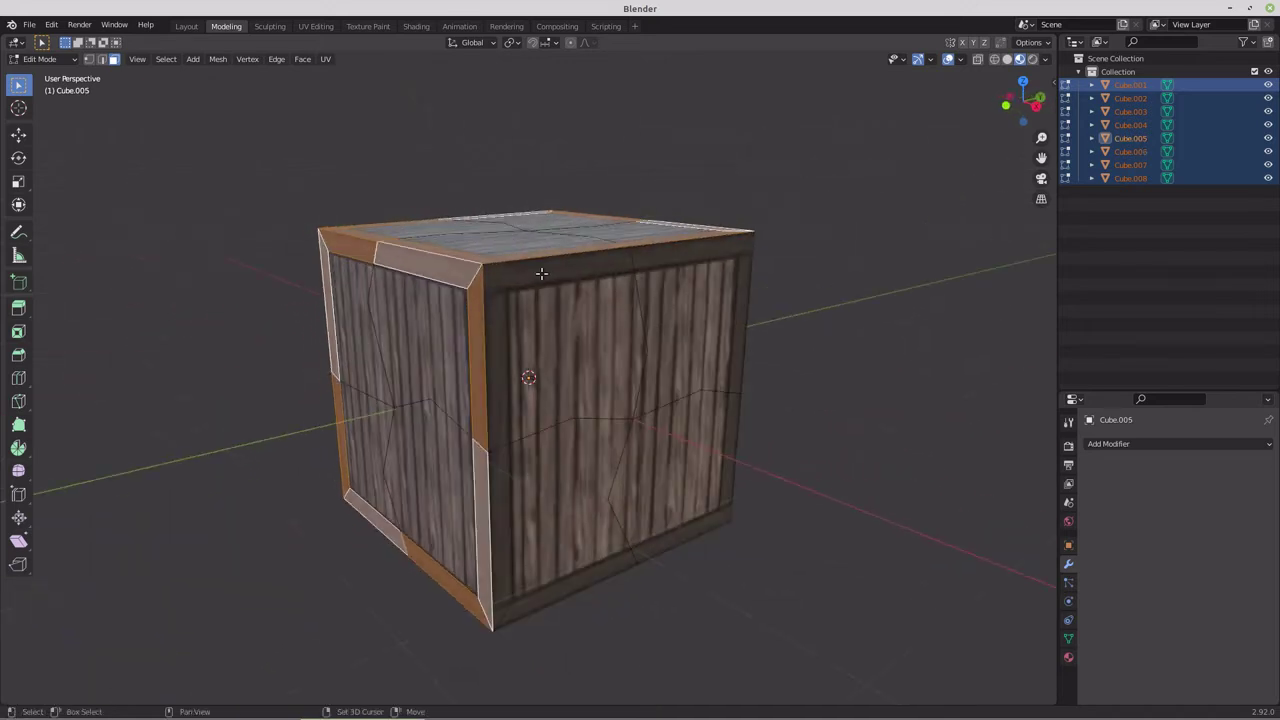
{"action": "left_click", "coordinate": [535, 283], "text": "shift"}
{"action": "left_click", "coordinate": [501, 342], "text": "shift"}
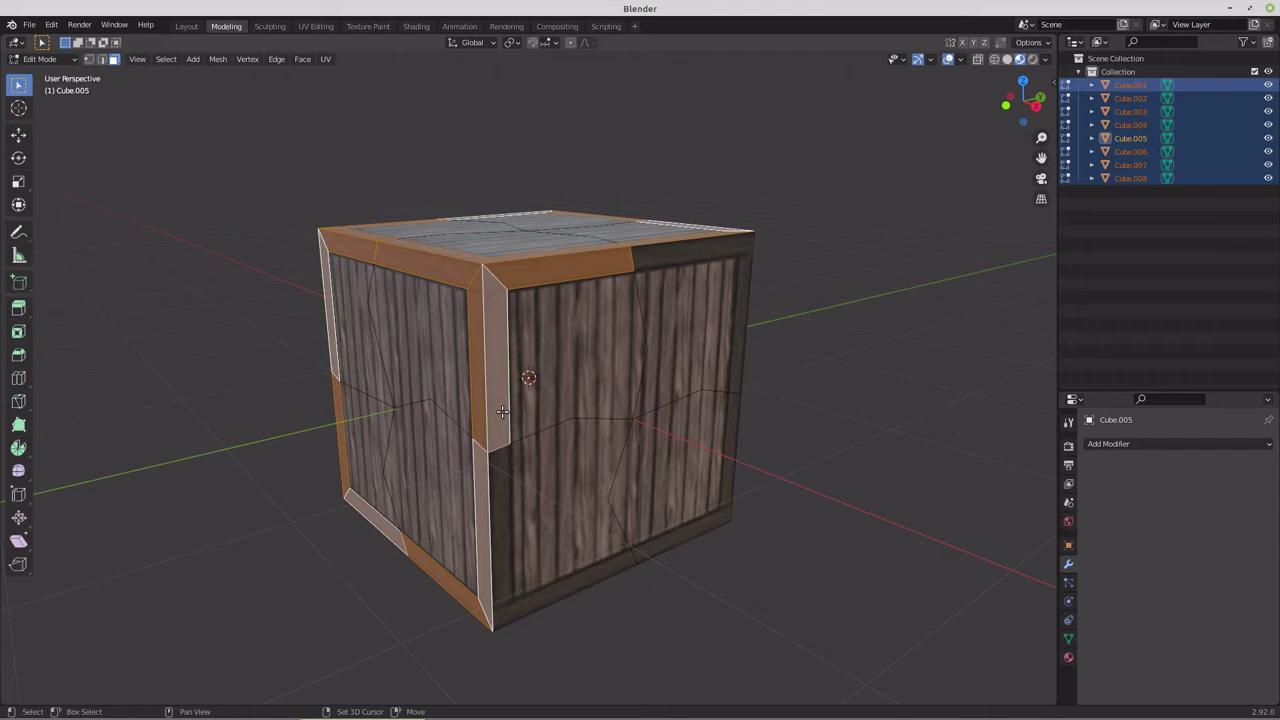
{"action": "left_click", "coordinate": [503, 478], "text": "shift"}
{"action": "left_click", "coordinate": [588, 577], "text": "shift"}
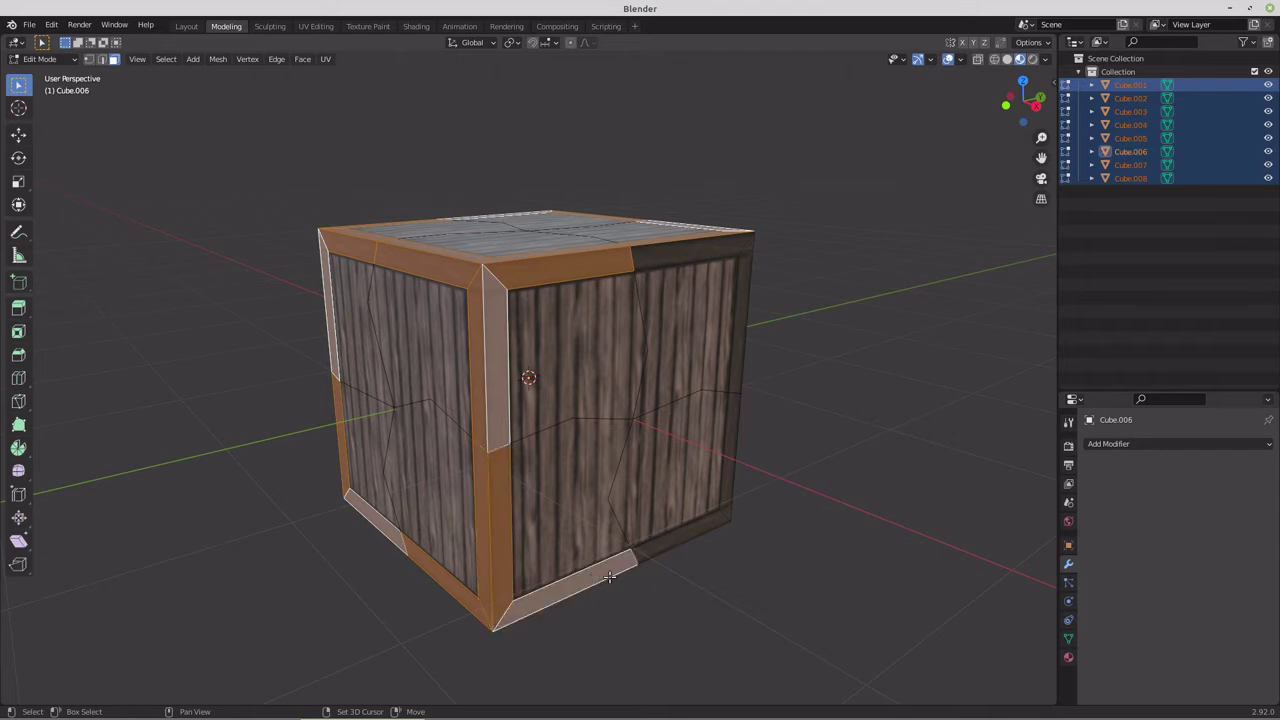
{"action": "left_click", "coordinate": [690, 533], "text": "shift"}
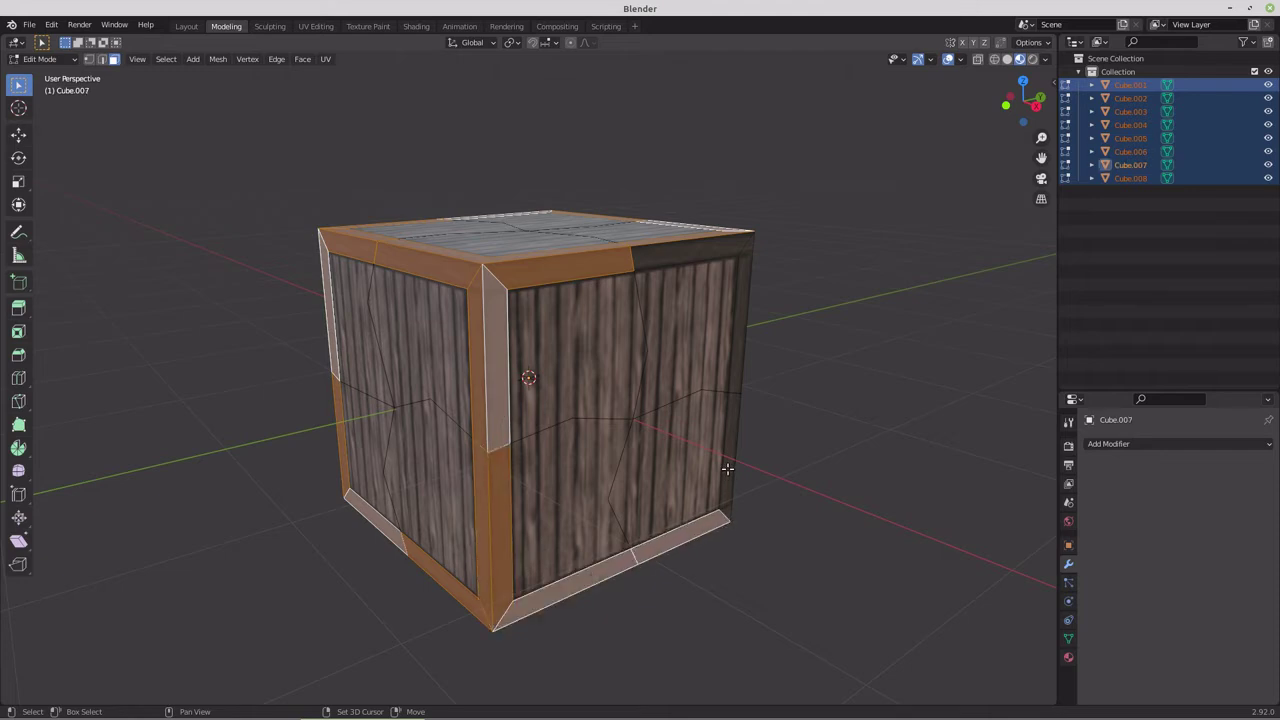
{"action": "left_click", "coordinate": [733, 430], "text": "shift"}
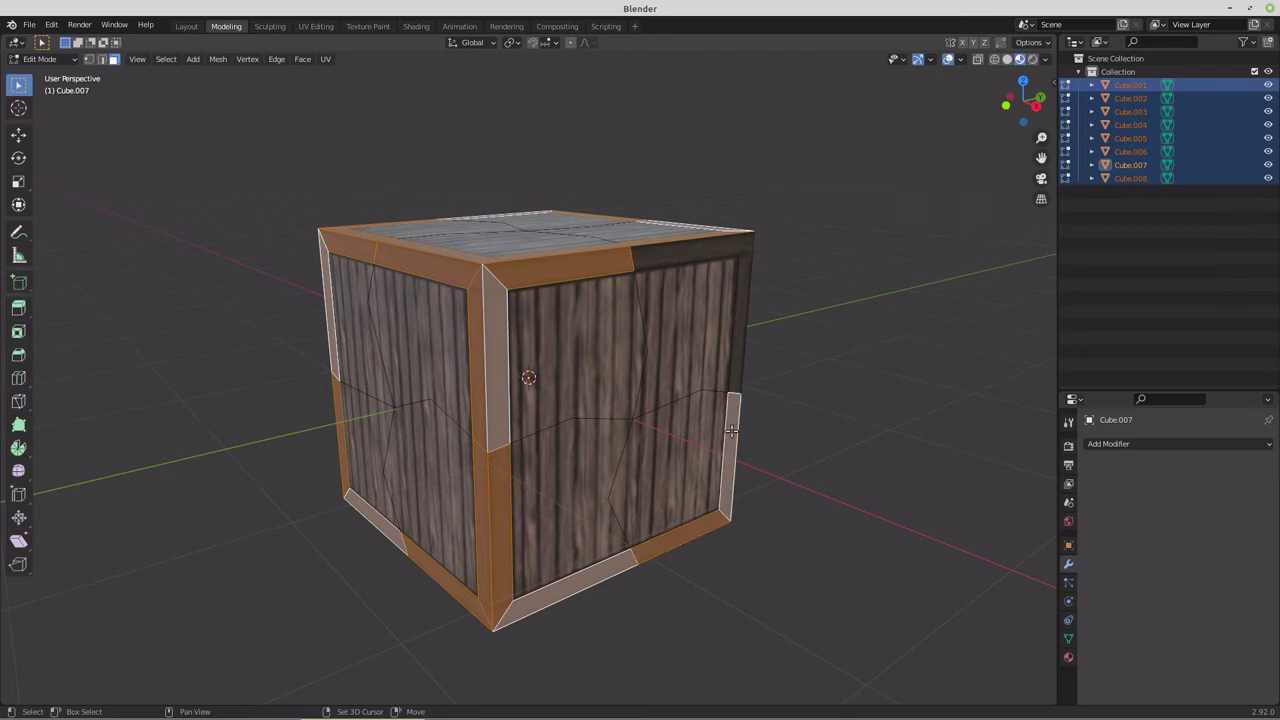
{"action": "left_click", "coordinate": [738, 340], "text": "shift"}
Extend the selection with the eight frame border faces on the crate's +Y side.
{"action": "middle_click_drag", "start_coordinate": [766, 386], "coordinate": [549, 350]}
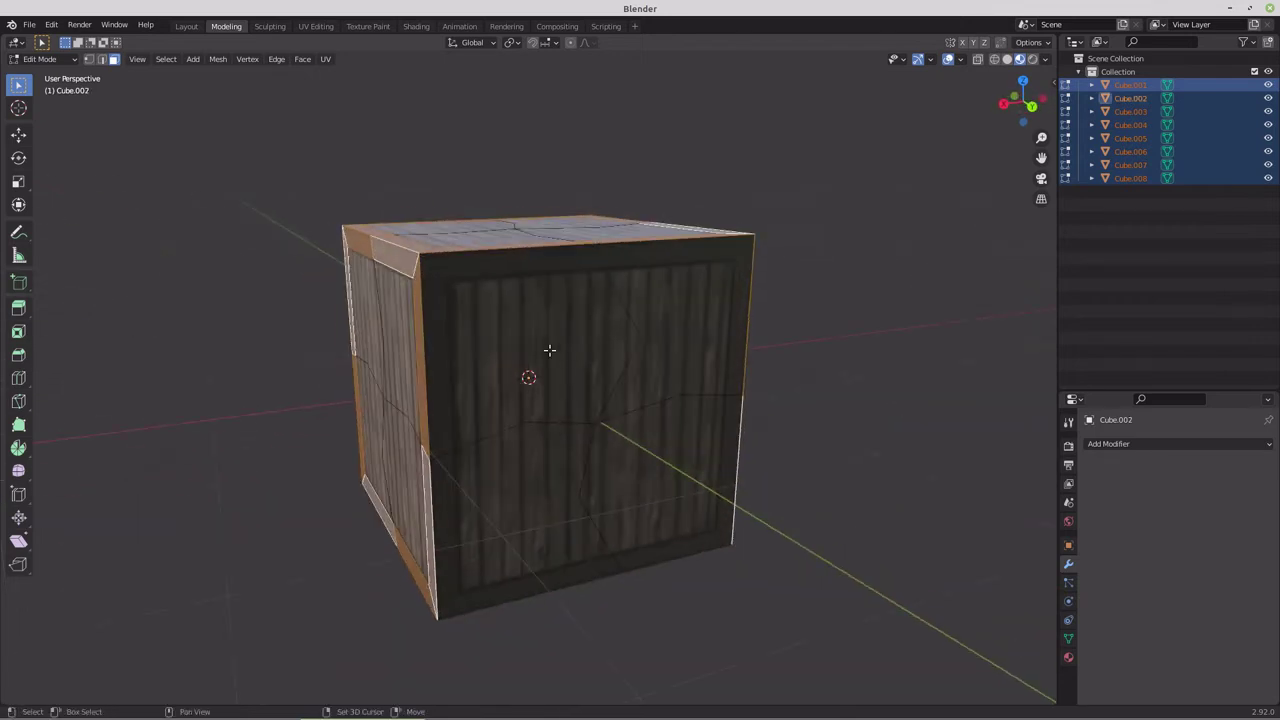
{"action": "left_click", "coordinate": [520, 266], "text": "shift"}
{"action": "left_click", "coordinate": [437, 366], "text": "shift"}
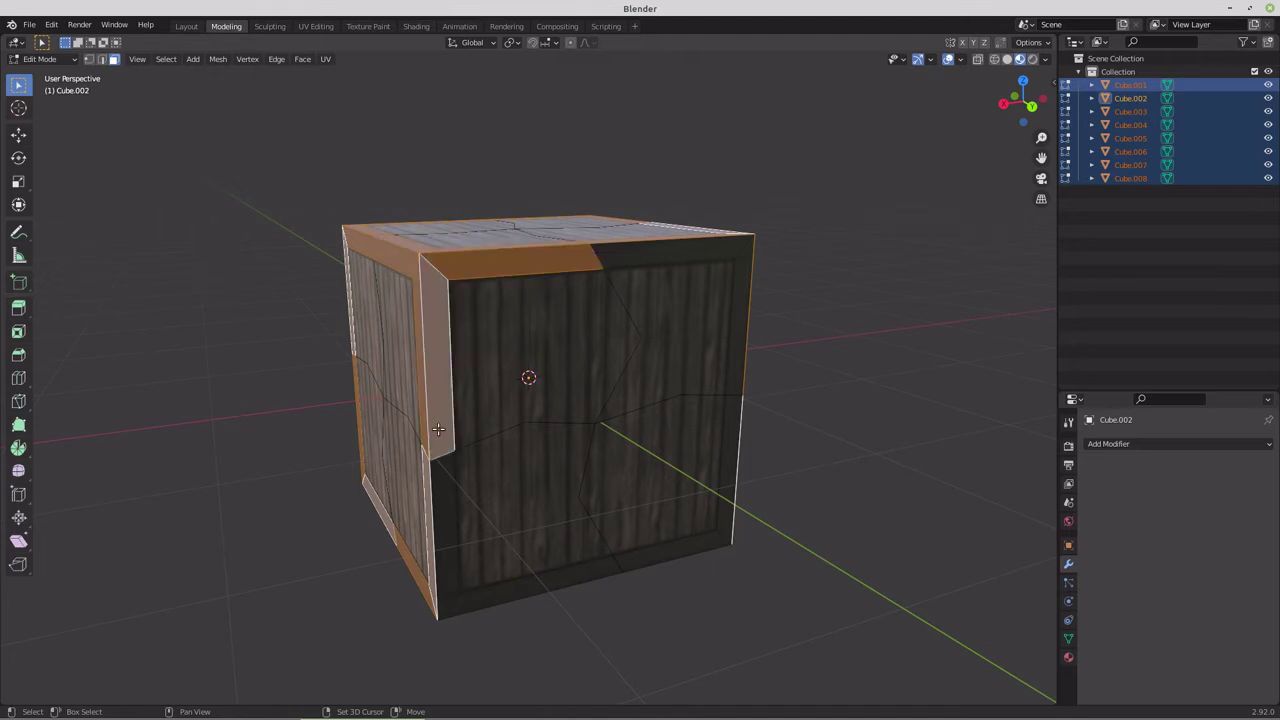
{"action": "left_click", "coordinate": [440, 486], "text": "shift"}
{"action": "left_click", "coordinate": [553, 575], "text": "shift"}
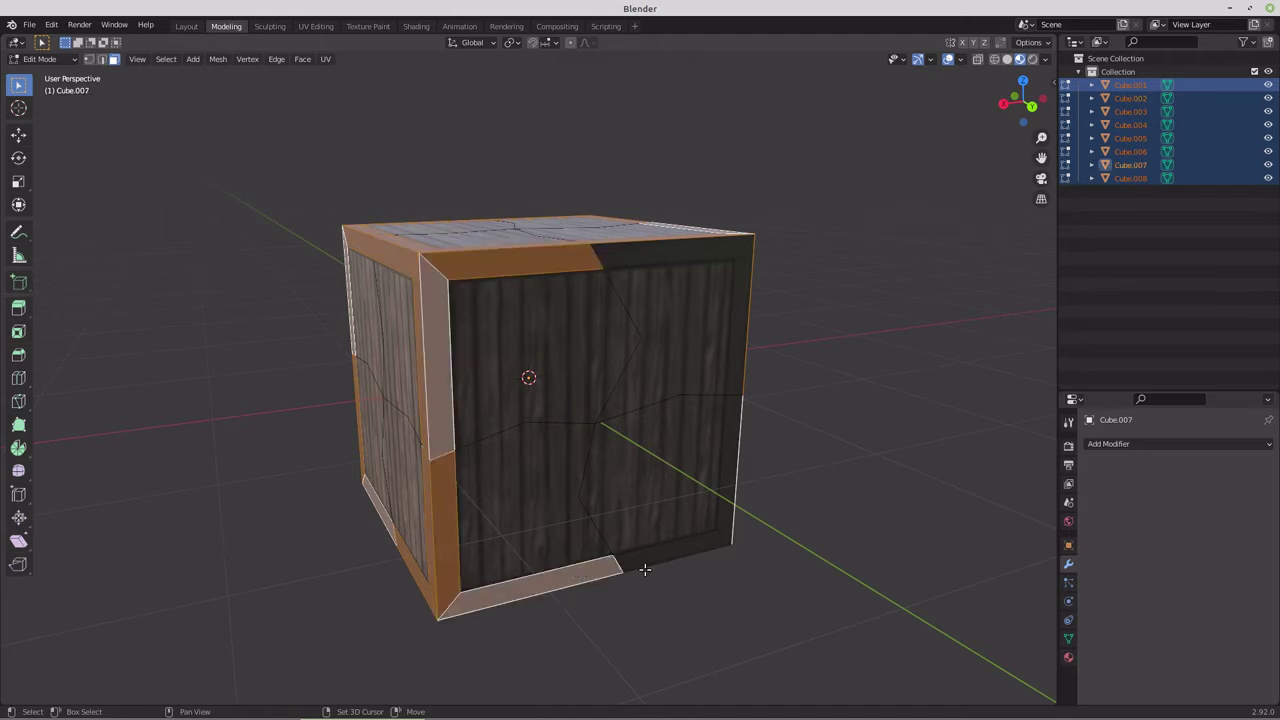
{"action": "left_click", "coordinate": [670, 548], "text": "shift"}
{"action": "left_click", "coordinate": [730, 452], "text": "shift"}
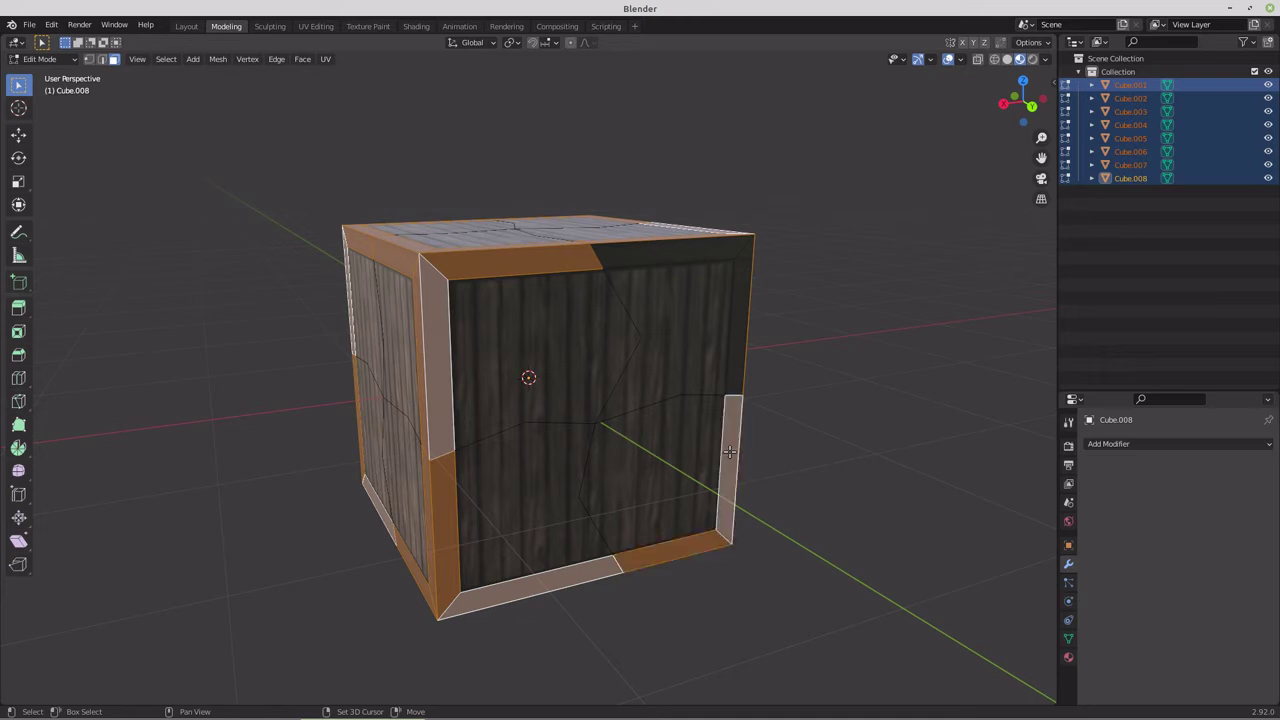
{"action": "left_click", "coordinate": [741, 318], "text": "shift"}
{"action": "left_click", "coordinate": [696, 247], "text": "shift"}
Extrude the selected frame faces and scale them outward to about 1.17, so the crate's frame stands proud of the planks.
{"action": "middle_click_drag", "start_coordinate": [696, 247], "coordinate": [543, 406]}
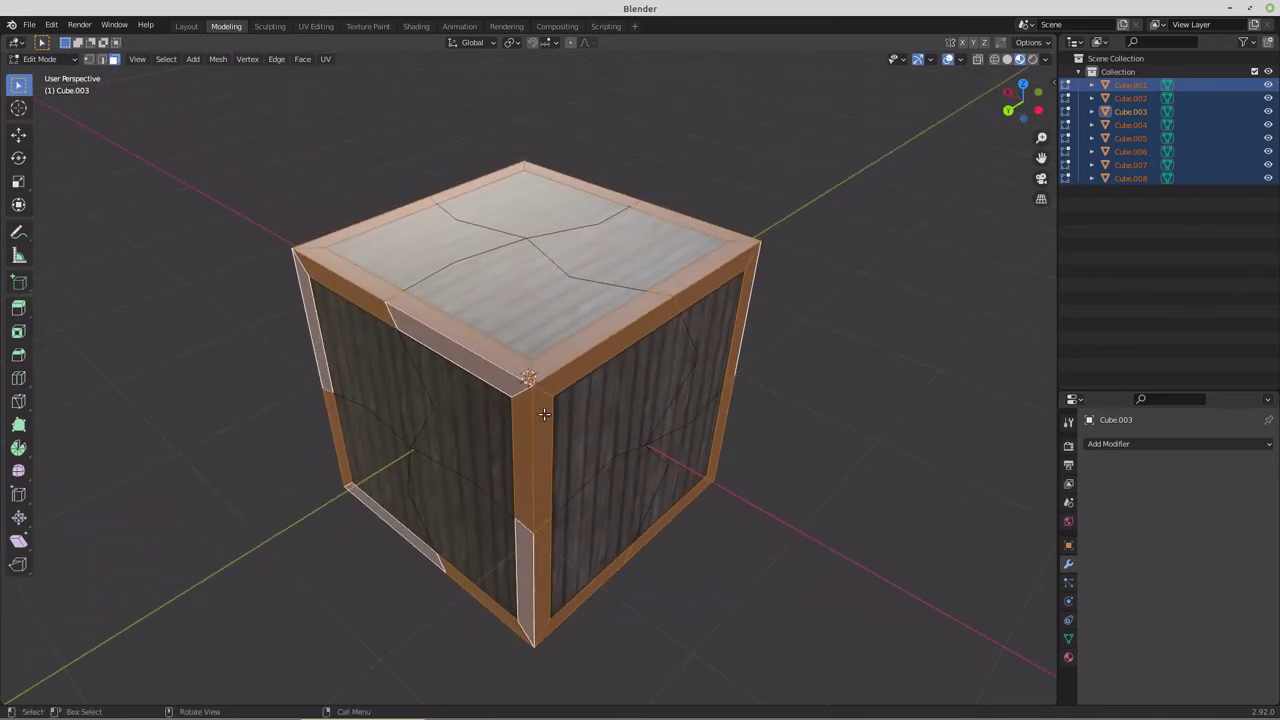
{"action": "key", "text": "e"}
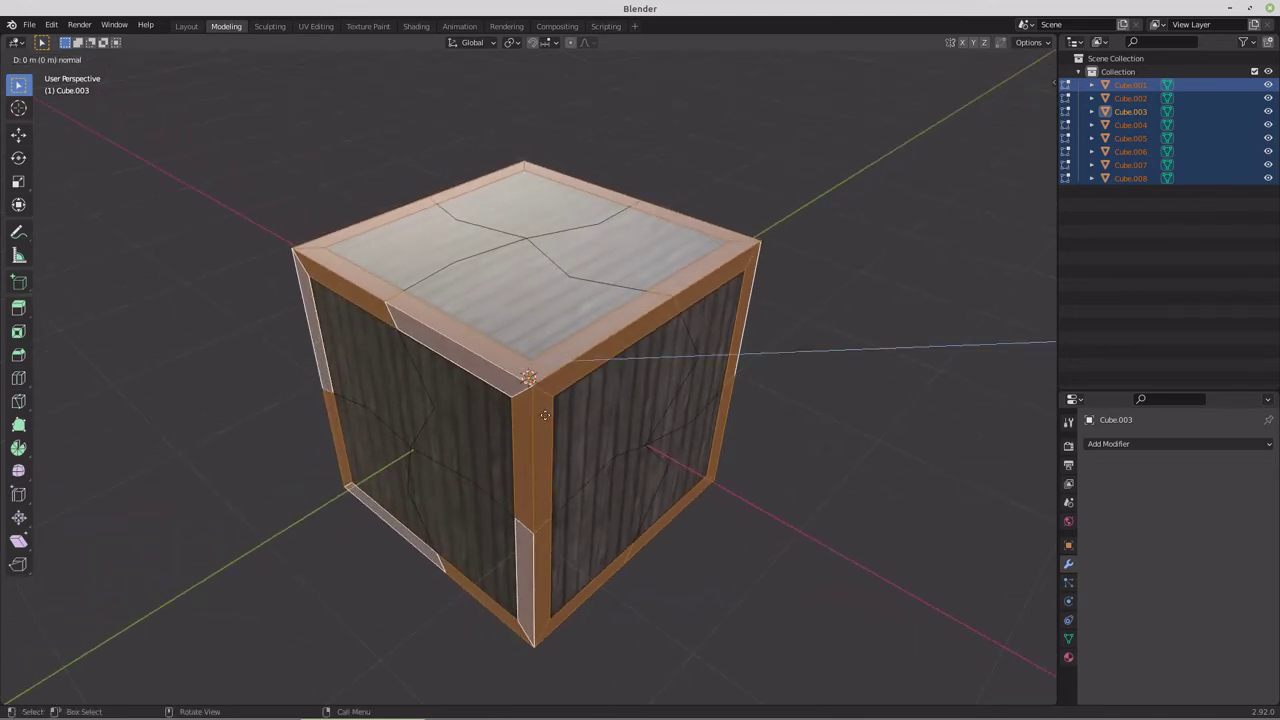
{"action": "key", "text": "s"}
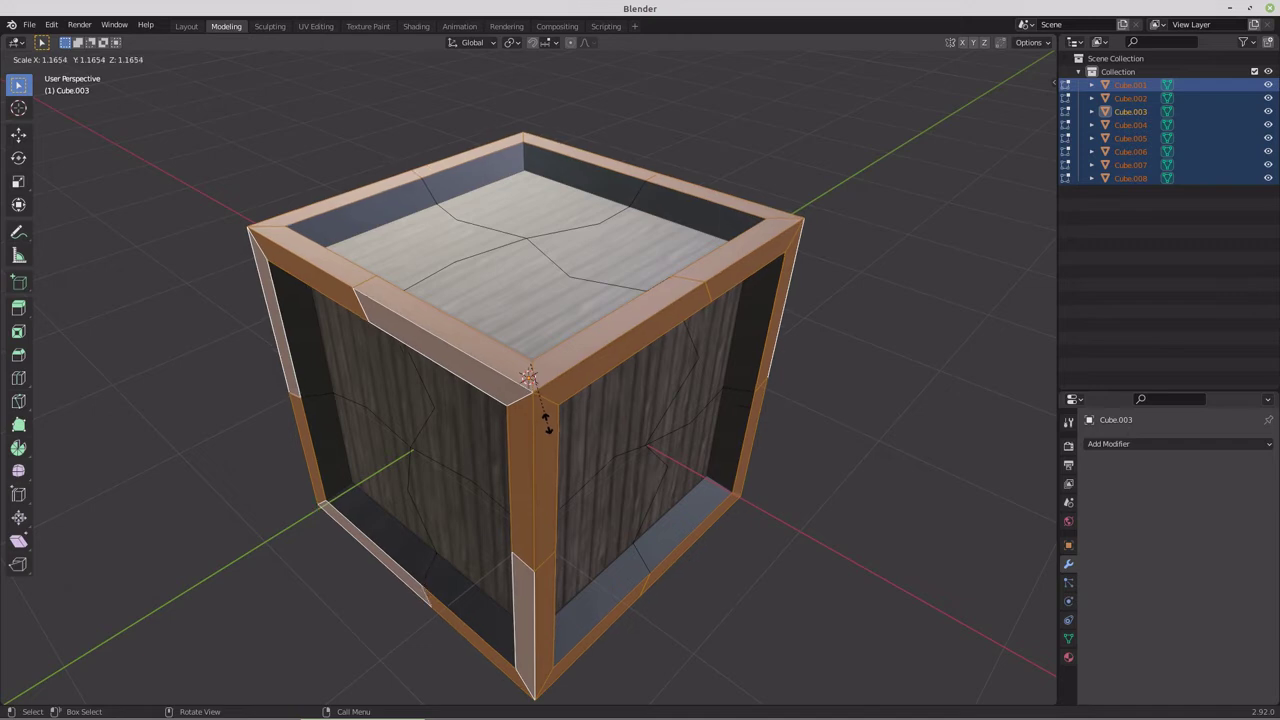
{"action": "left_click", "coordinate": [547, 428]}
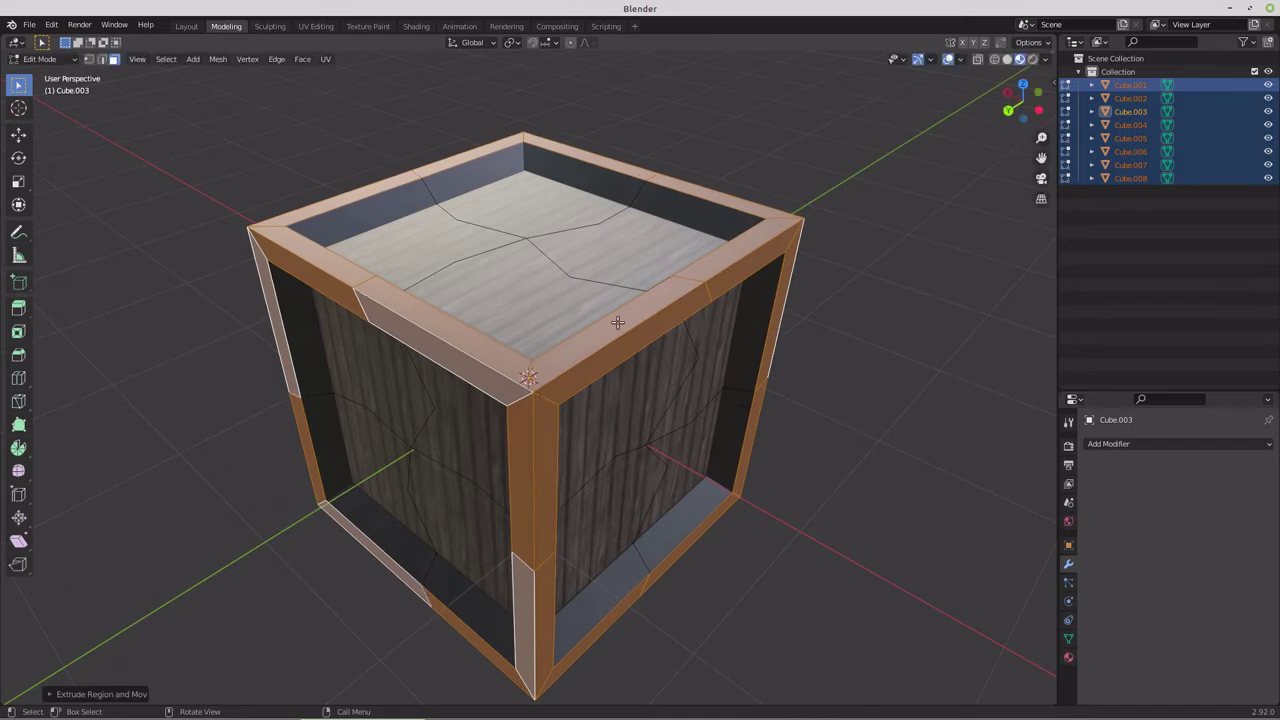
Examine the raised frame from several sides, picking individual inner edge faces around the -X side's recessed planks.
{"action": "mouse_move", "coordinate": [465, 432]}
{"action": "middle_mouse_down"}
{"action": "mouse_move", "coordinate": [494, 389]}
{"action": "mouse_move", "coordinate": [583, 403]}
{"action": "mouse_move", "coordinate": [560, 395]}
{"action": "mouse_move", "coordinate": [634, 383]}
{"action": "mouse_move", "coordinate": [549, 390]}
{"action": "mouse_move", "coordinate": [540, 375]}
{"action": "mouse_move", "coordinate": [466, 417]}
{"action": "middle_mouse_up"}
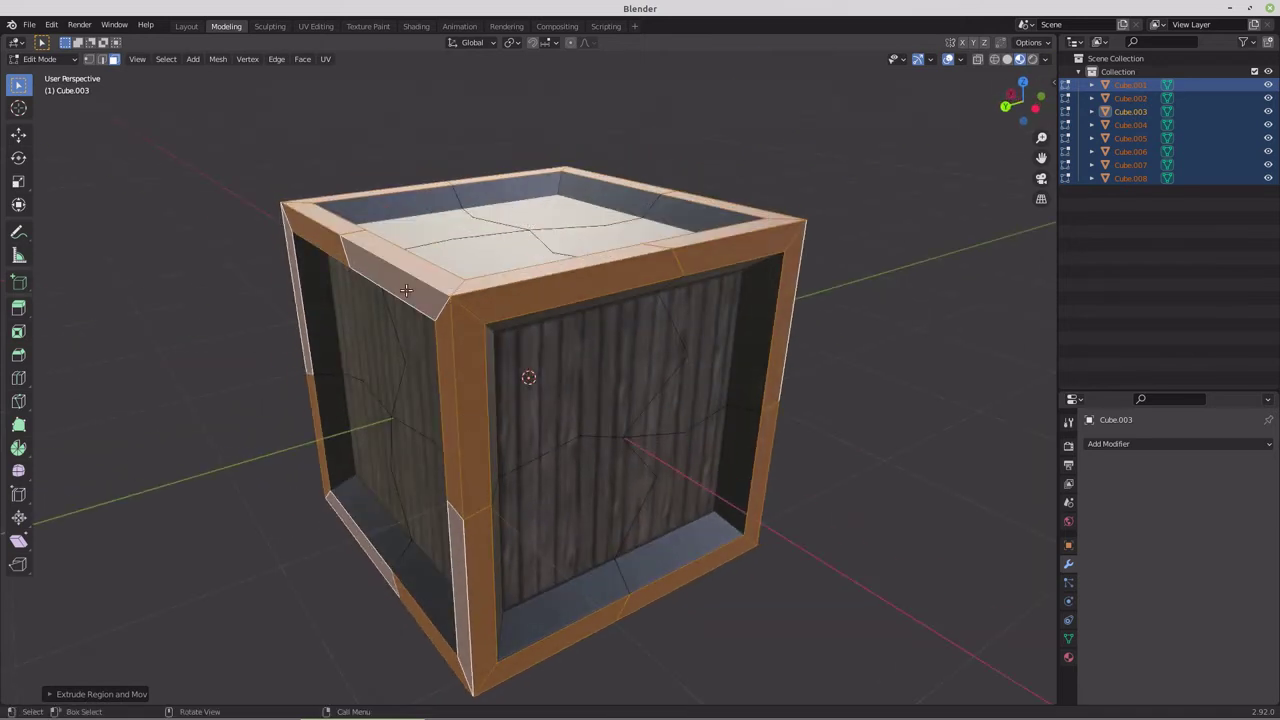
{"action": "middle_click_drag", "start_coordinate": [554, 461], "coordinate": [446, 429]}
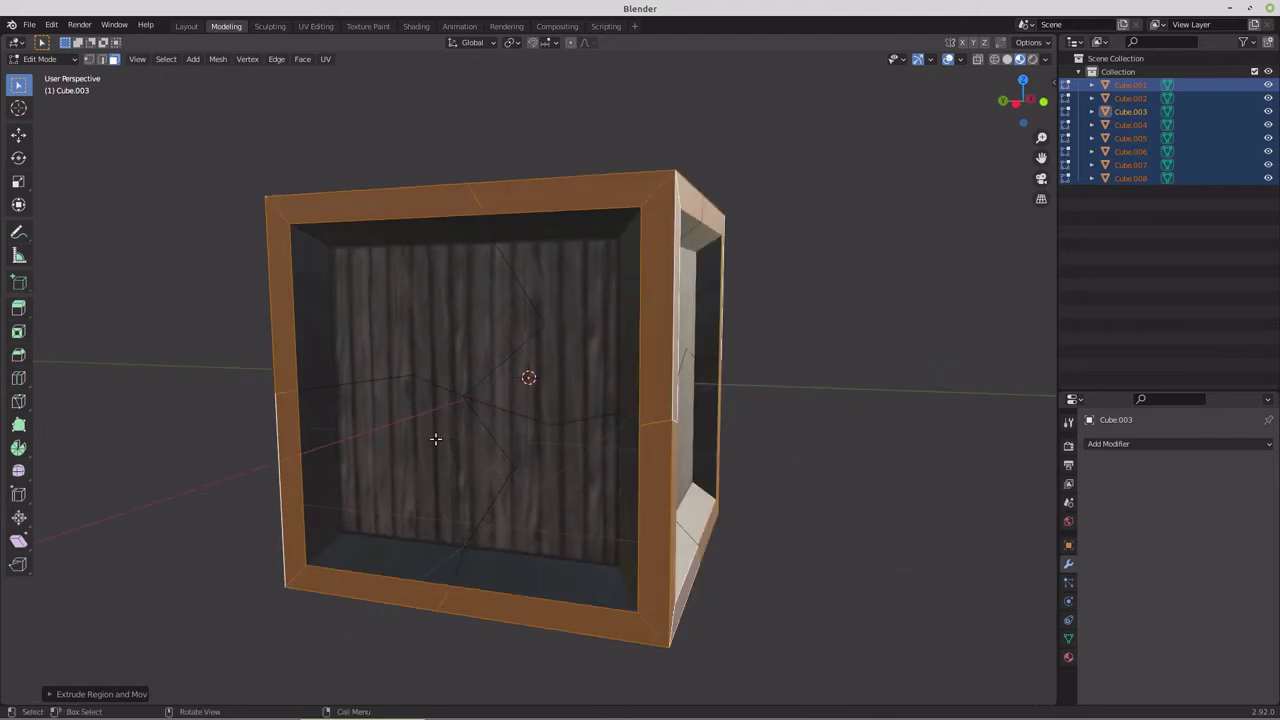
{"action": "left_click", "coordinate": [317, 341]}
{"action": "left_click", "coordinate": [355, 231]}
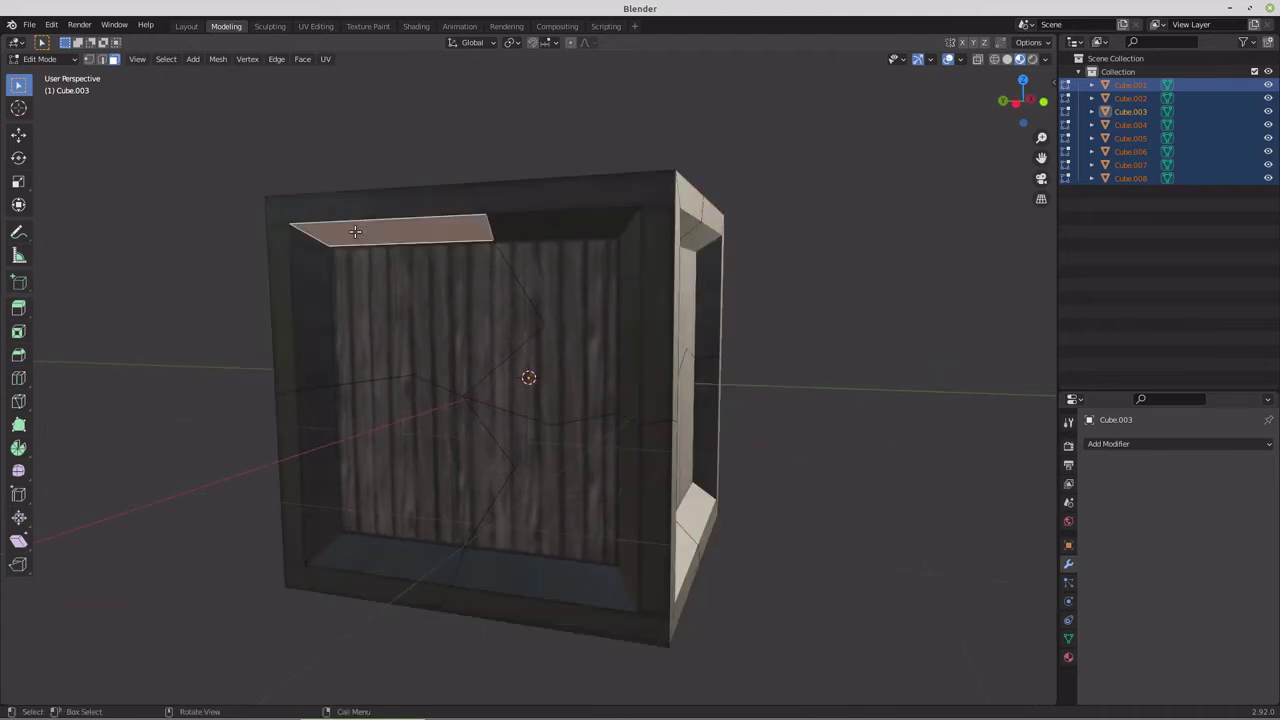
{"action": "left_click", "coordinate": [559, 229]}
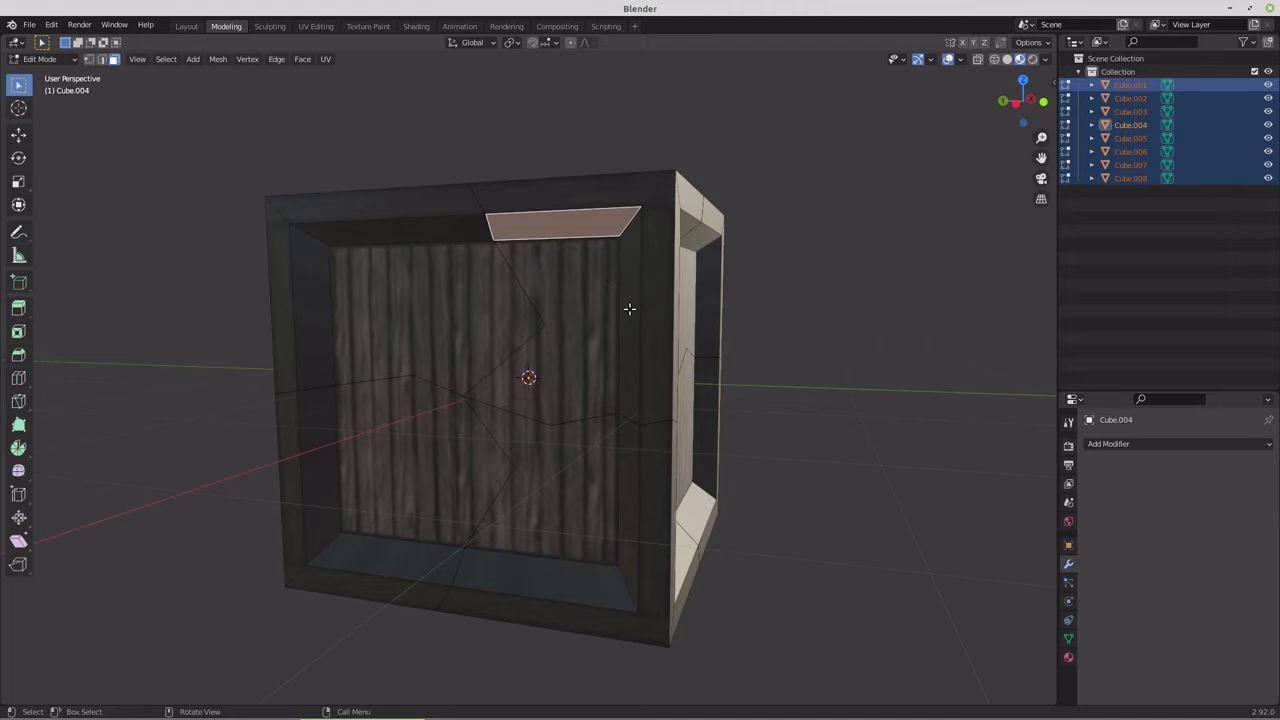
{"action": "left_click", "coordinate": [629, 309]}
{"action": "left_click", "coordinate": [624, 470]}
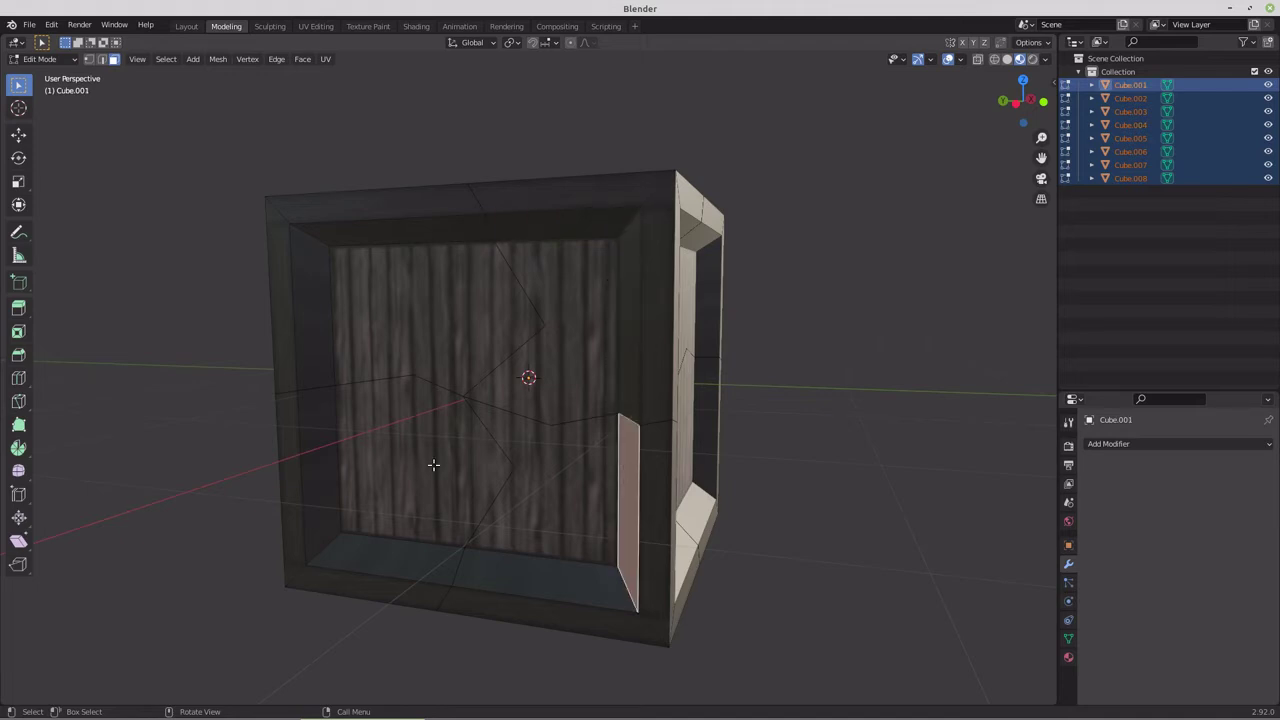
{"action": "left_click", "coordinate": [308, 437]}
Check the raised frame from the +X side and above, return to Object Mode and deselect all fragments.
{"action": "middle_click_drag", "start_coordinate": [308, 437], "coordinate": [388, 275]}
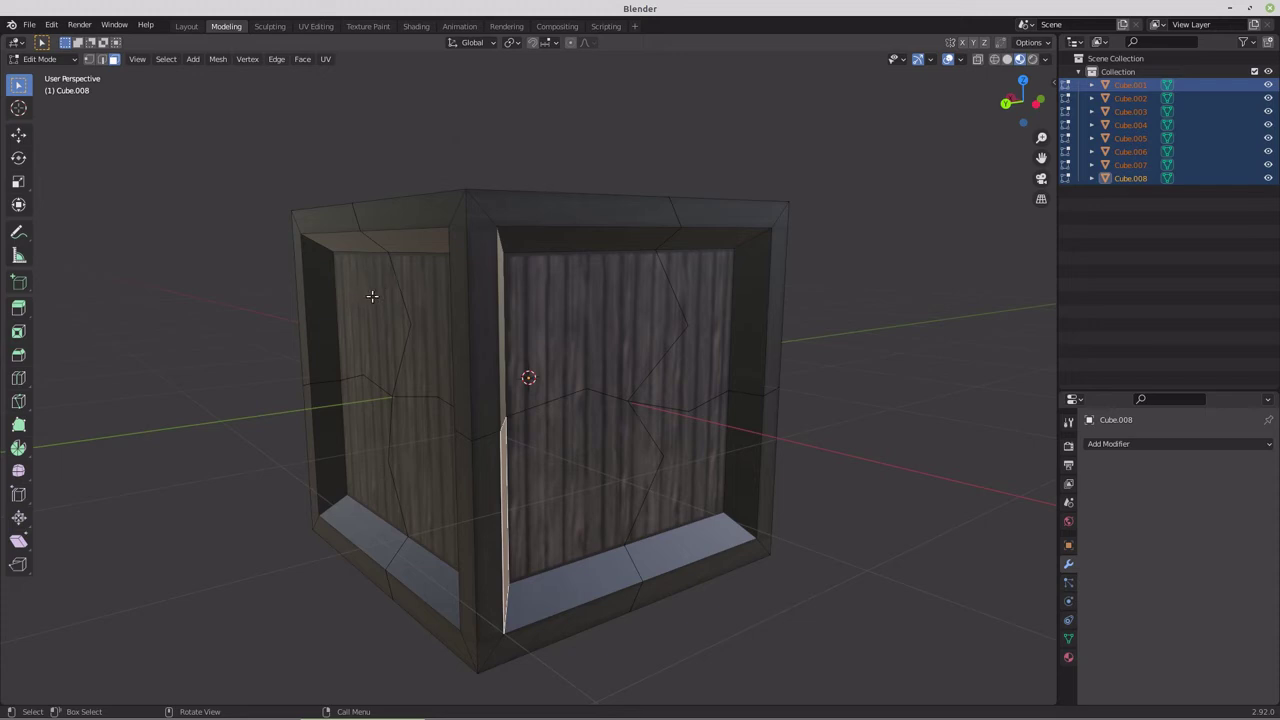
{"action": "middle_click_drag", "start_coordinate": [371, 296], "coordinate": [376, 340]}
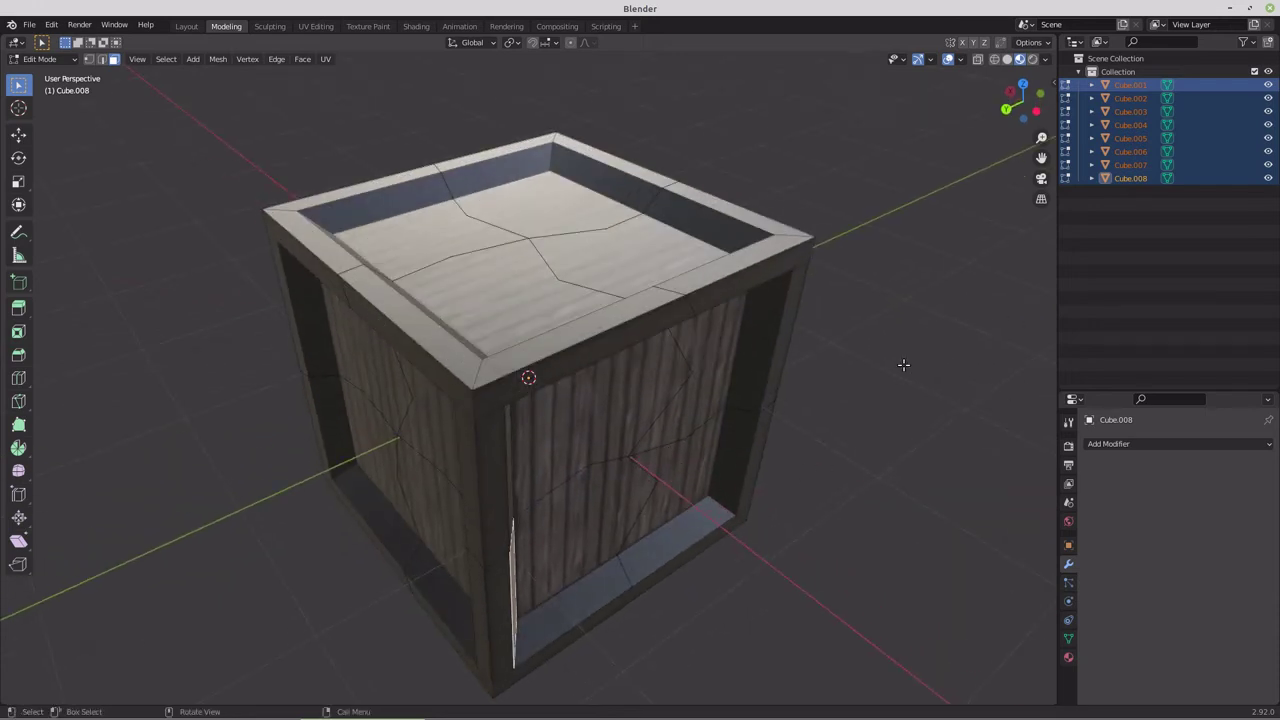
{"action": "key", "text": "Tab"}
{"action": "left_click", "coordinate": [886, 407]}
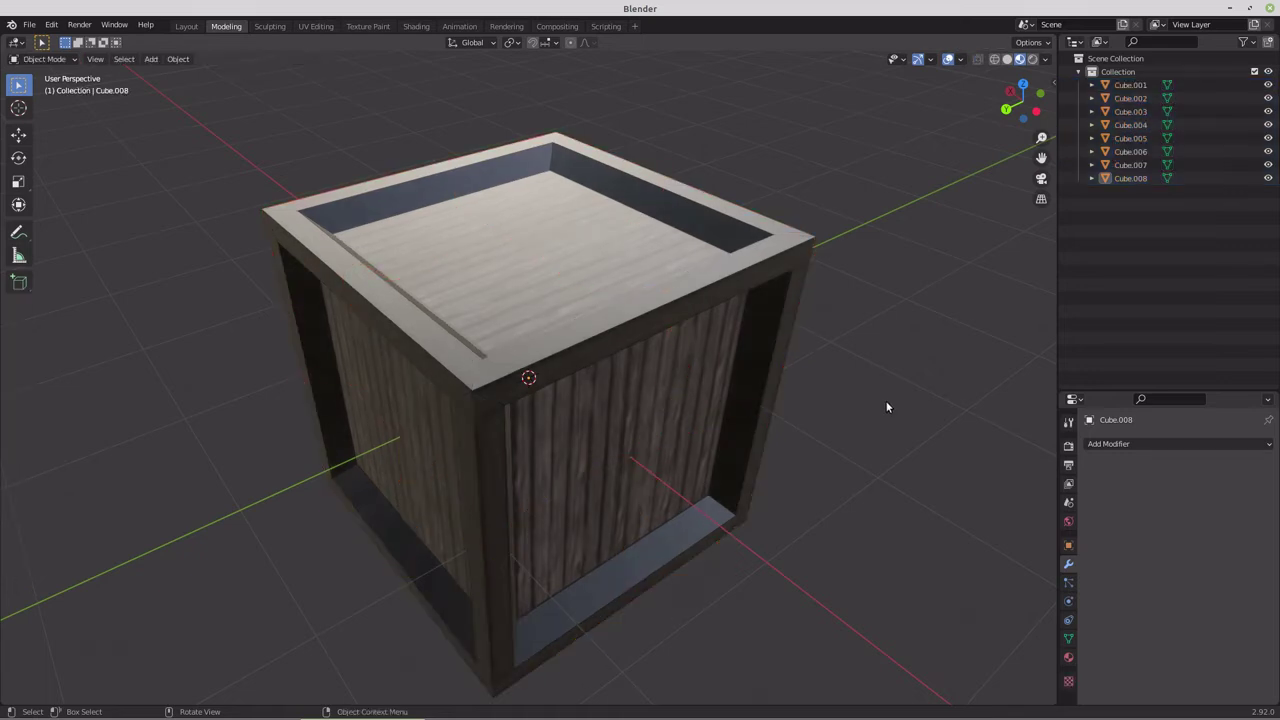
Select the crate piece Cube.001 and try rotating it about its current origin in the front orthographic view.
{"action": "left_click", "coordinate": [1130, 85]}
{"action": "middle_click_drag", "start_coordinate": [777, 450], "coordinate": [781, 316]}
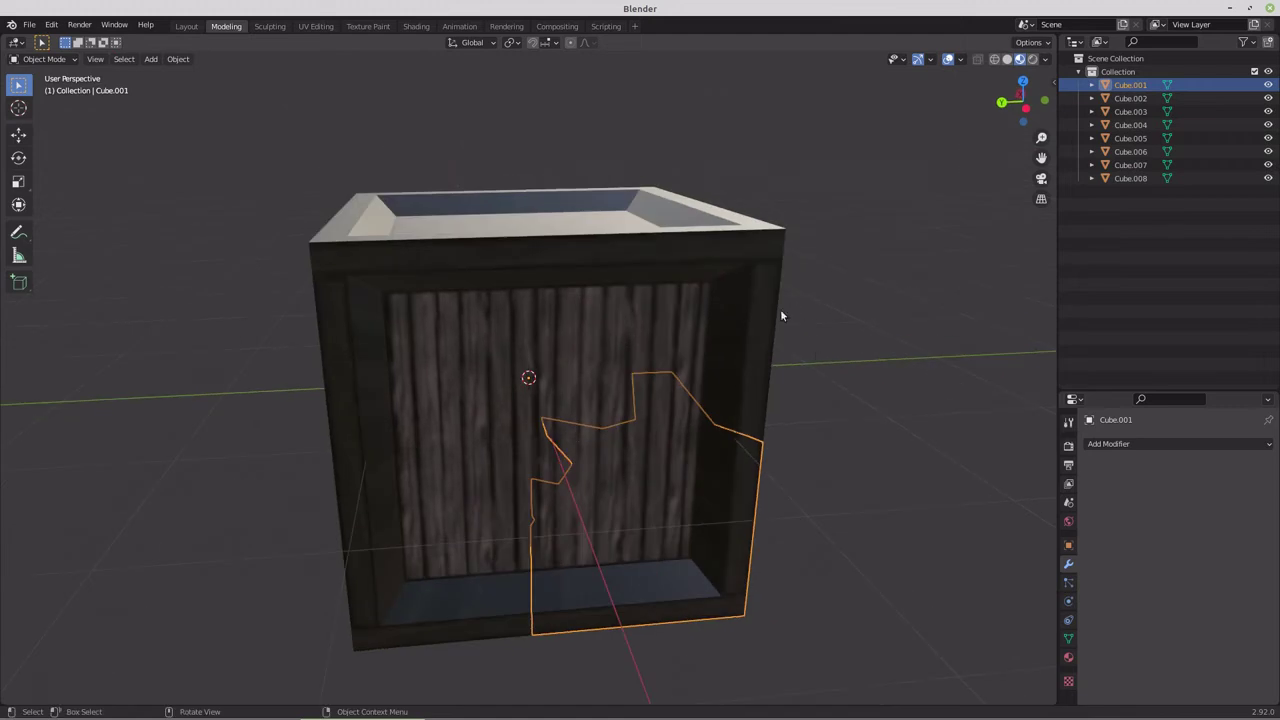
{"action": "middle_click_drag", "start_coordinate": [851, 436], "coordinate": [698, 387]}
{"action": "key", "text": "KP_1"}
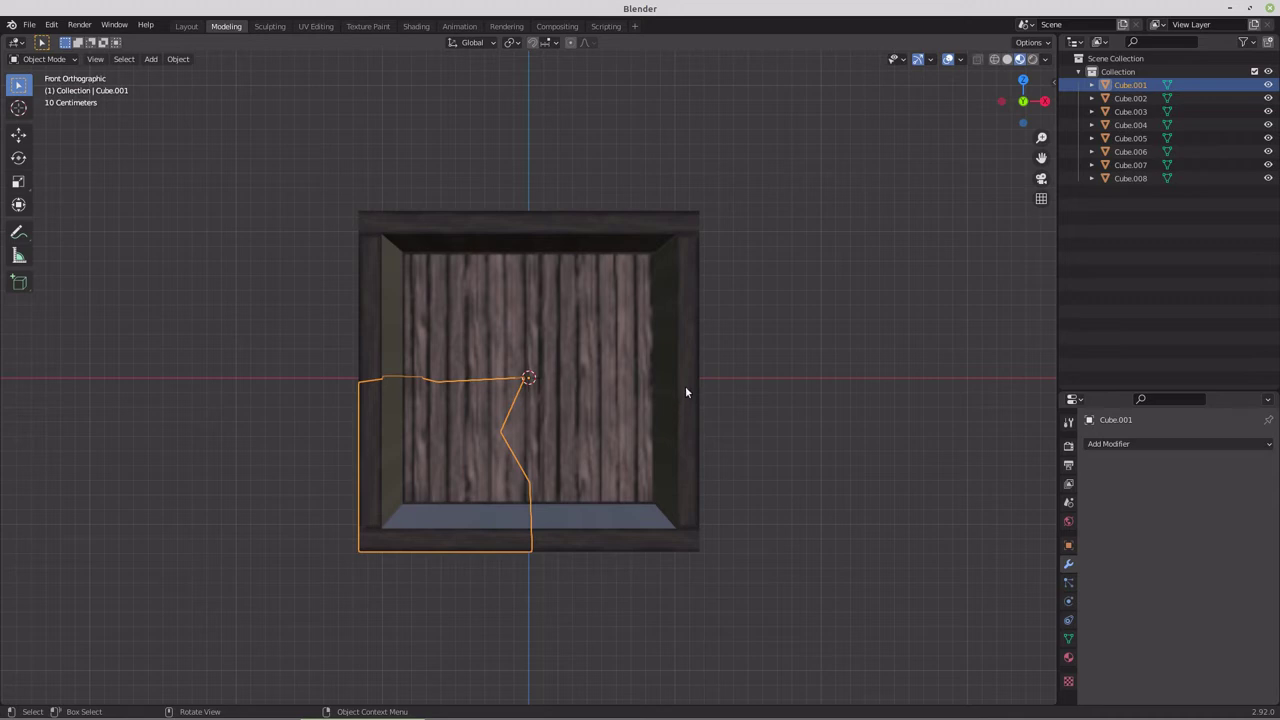
{"action": "key", "text": "r"}
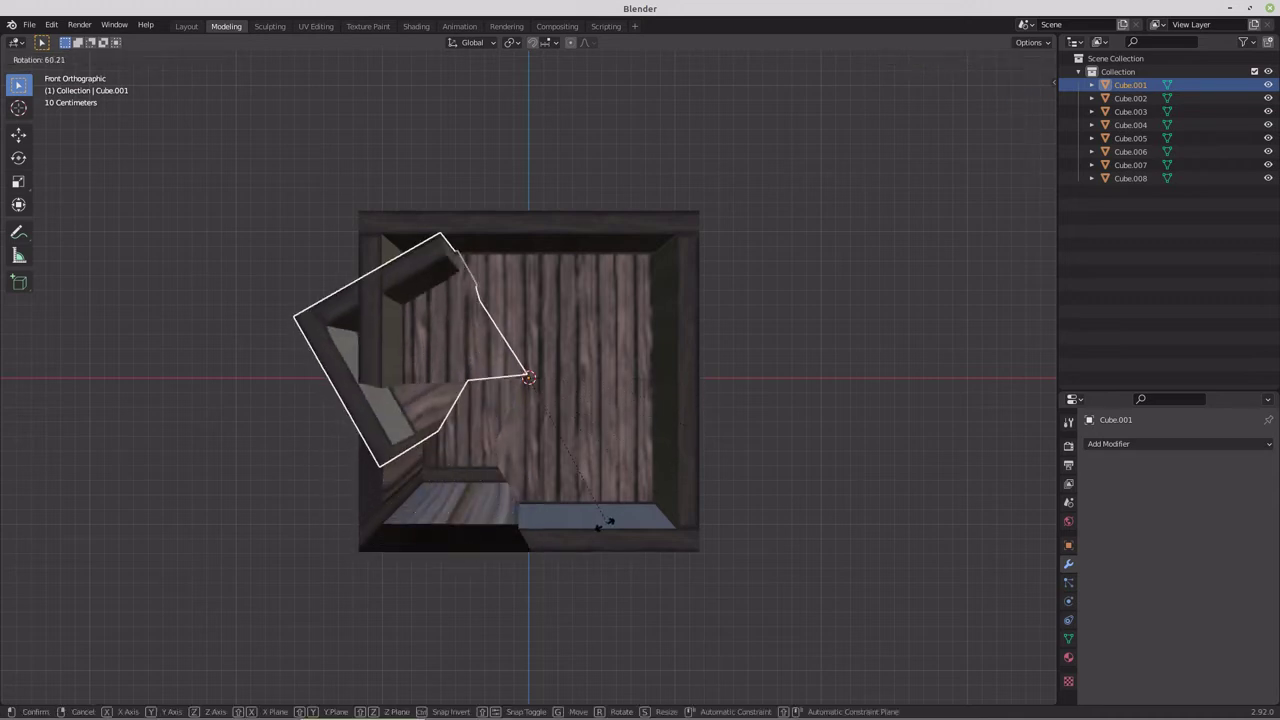
{"action": "right_click", "coordinate": [642, 387]}
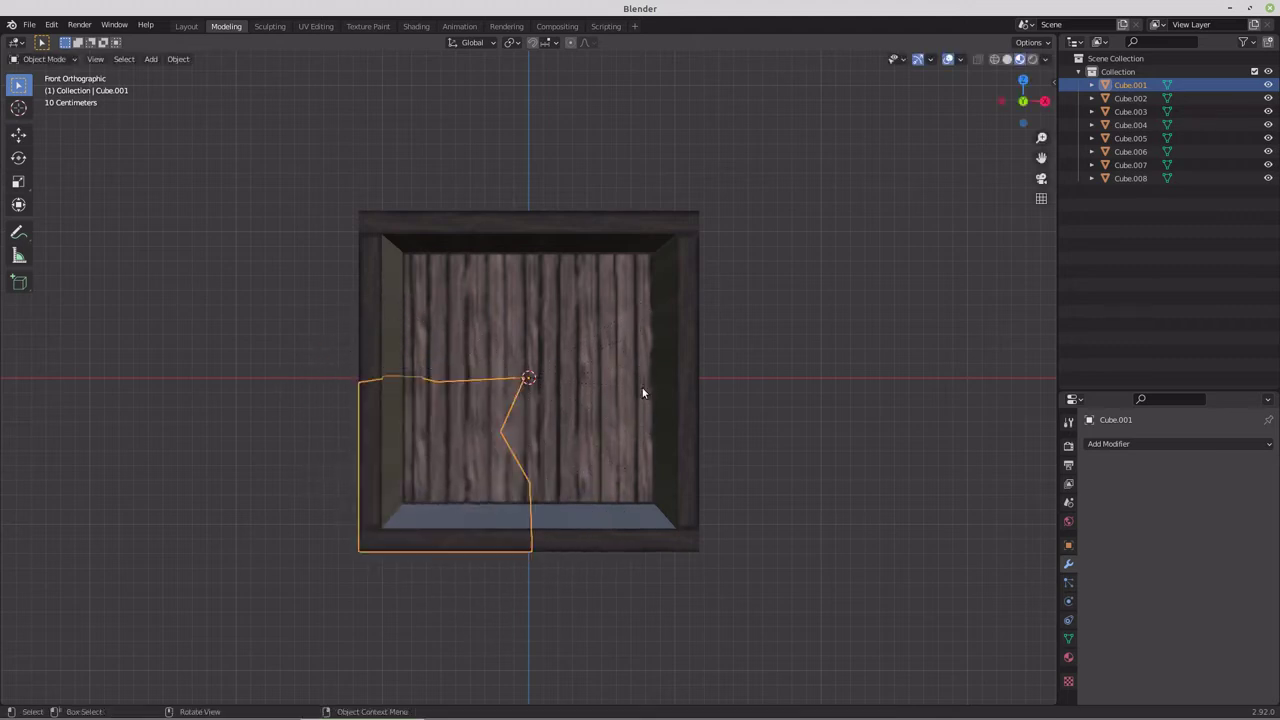
Set Cube.001's origin to its geometry and test the piece's rotation about the new origin without keeping the rotation.
{"action": "left_click", "coordinate": [185, 60]}
{"action": "mouse_move", "coordinate": [222, 87]}
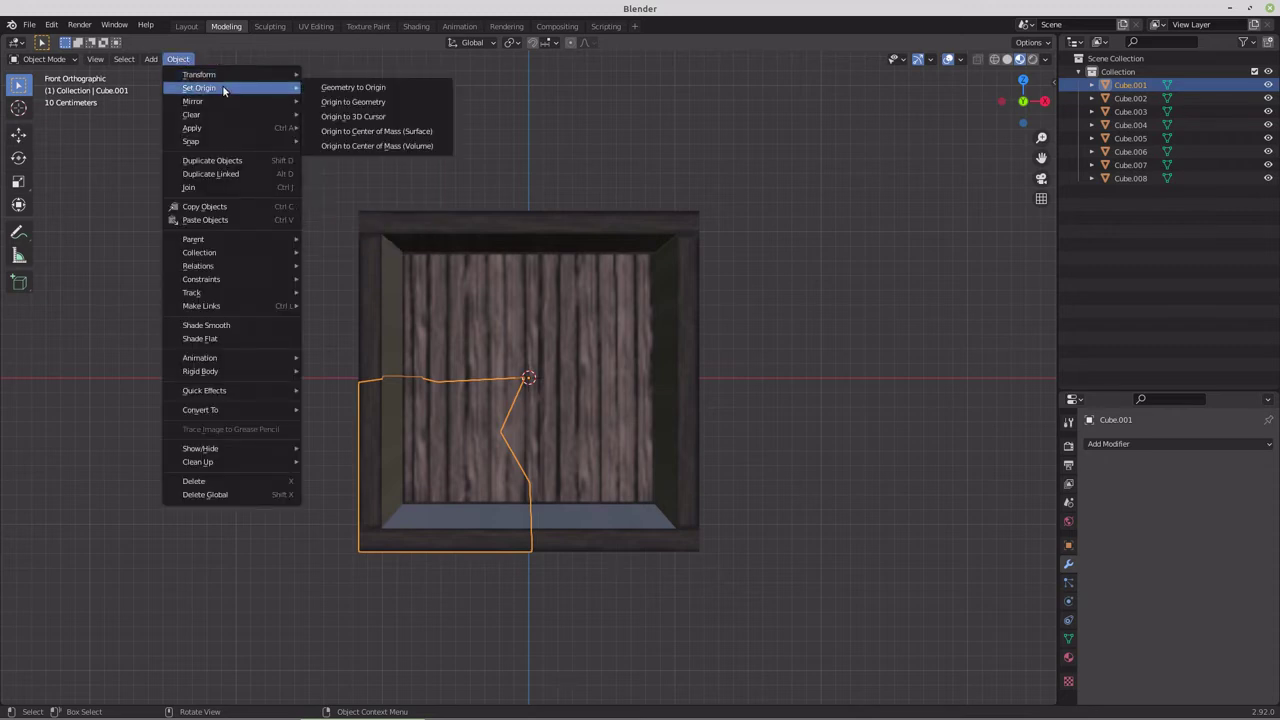
{"action": "left_click", "coordinate": [354, 102]}
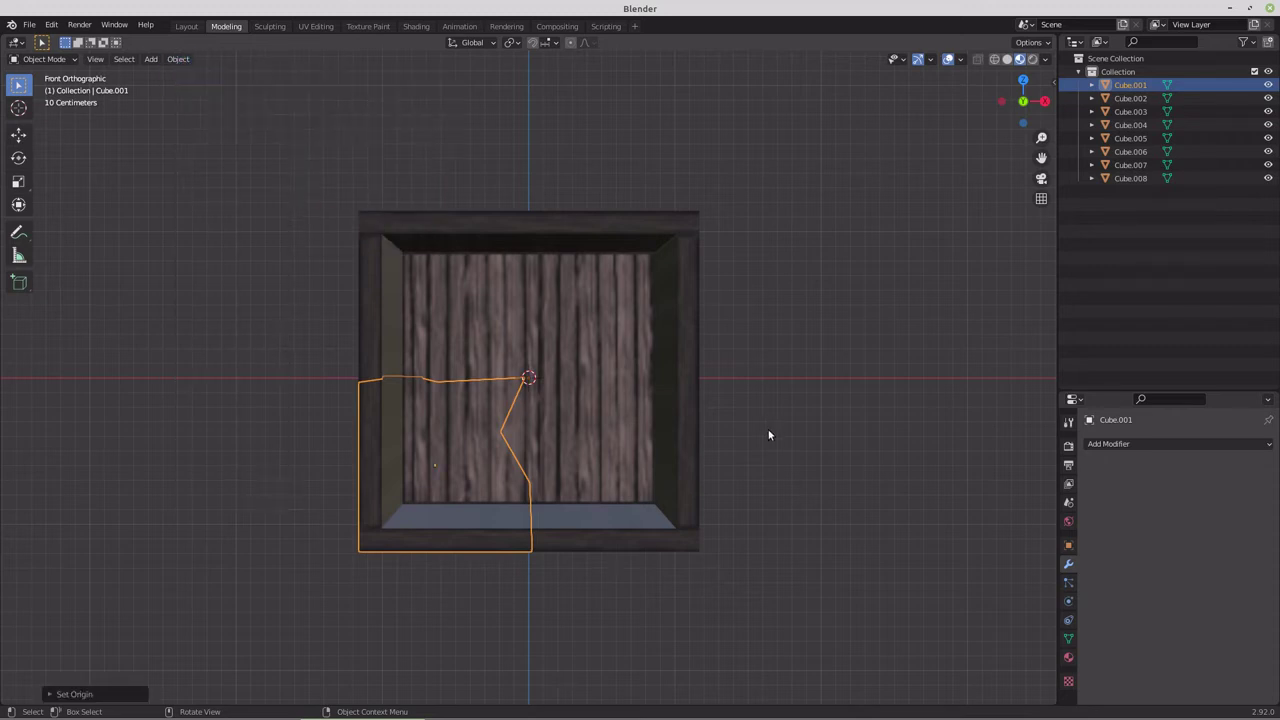
{"action": "key", "text": "r"}
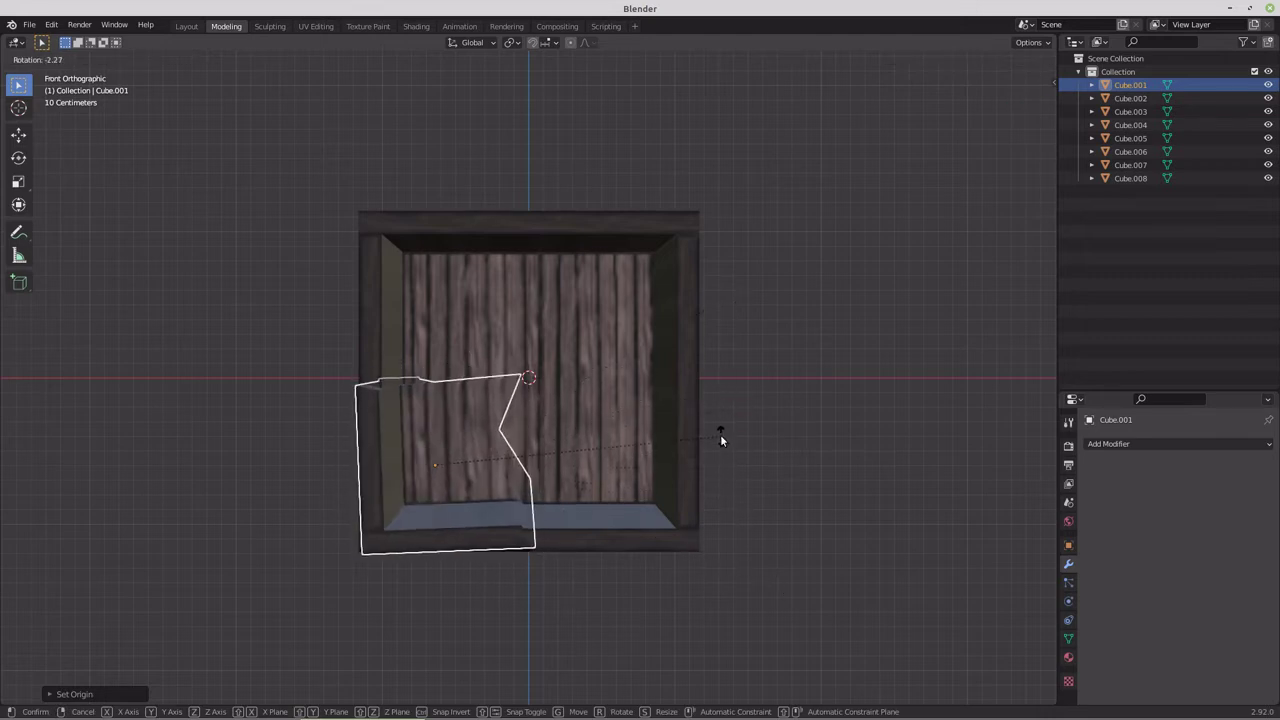
{"action": "right_click", "coordinate": [720, 434]}
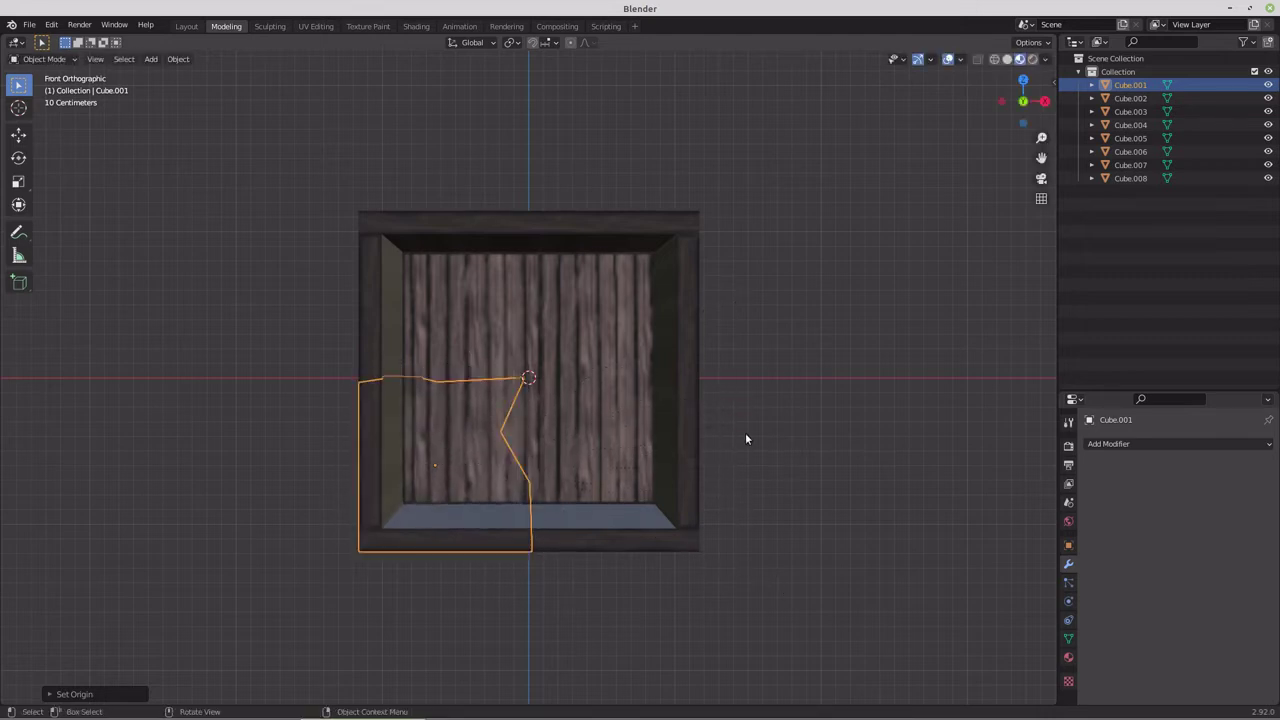
Set the origin of the crate piece Cube.002 to its geometry.
{"action": "left_click", "coordinate": [1132, 99]}
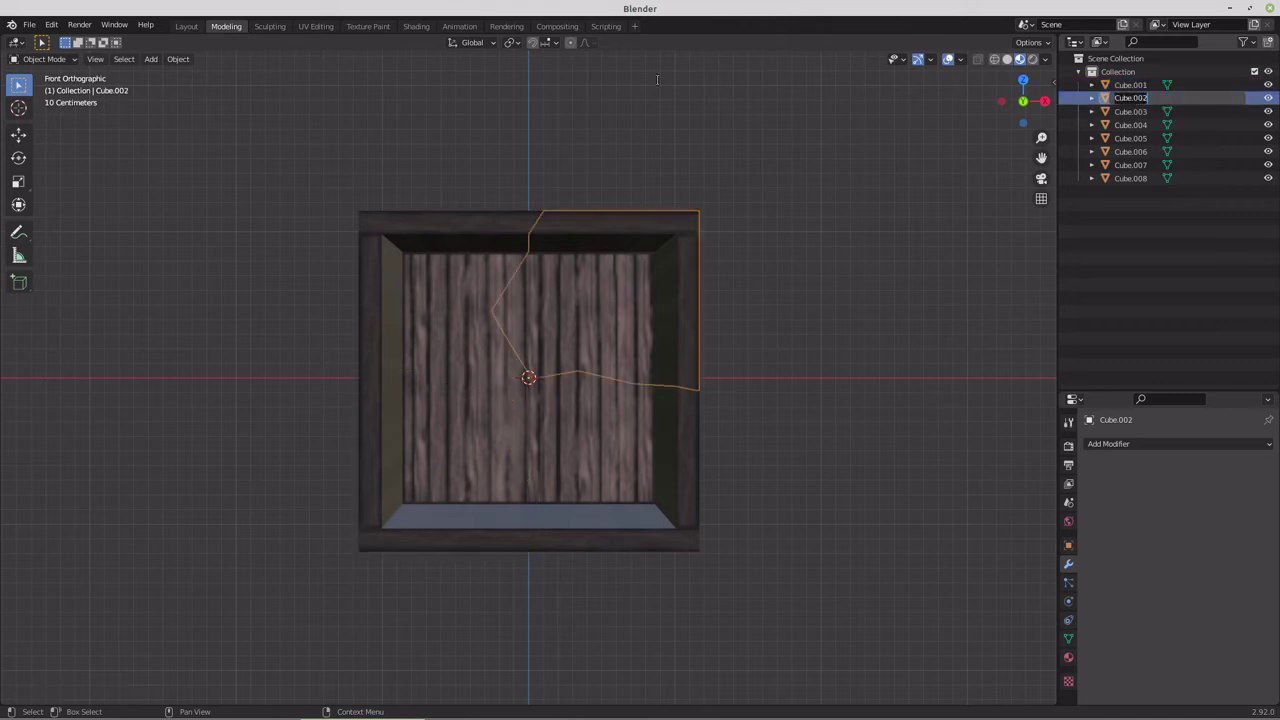
{"action": "left_click", "coordinate": [182, 59]}
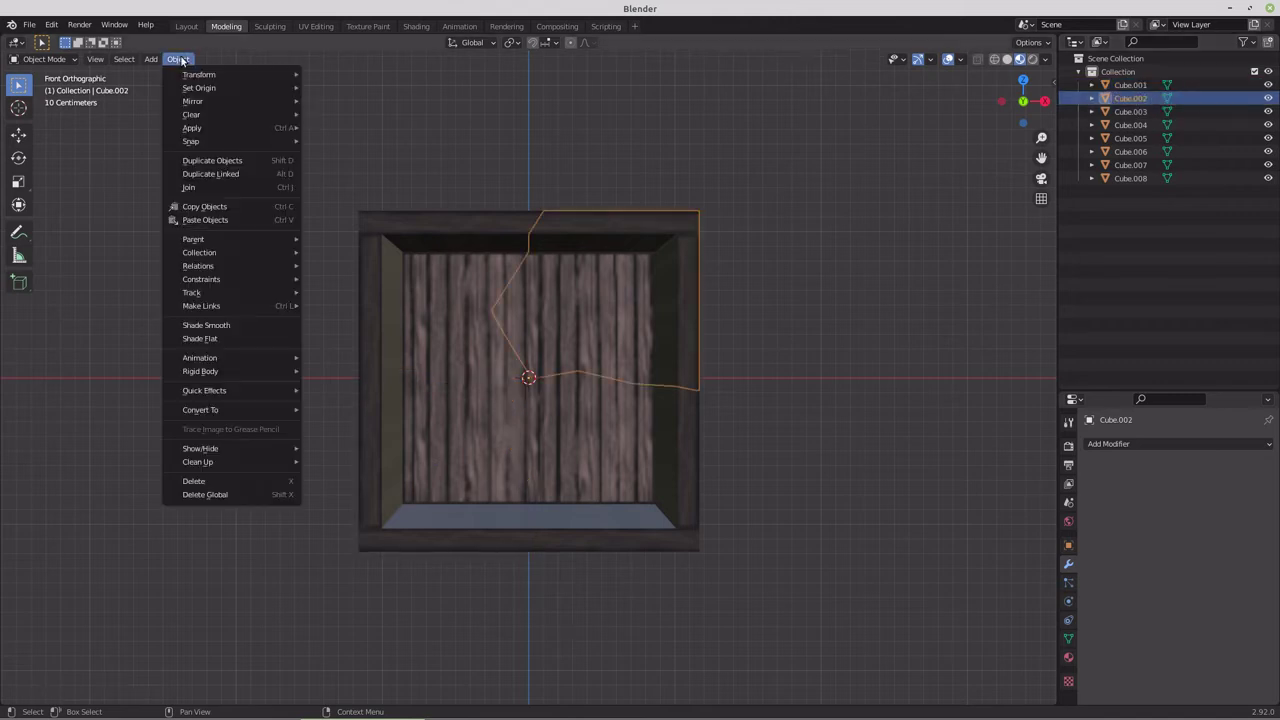
{"action": "mouse_move", "coordinate": [215, 95]}
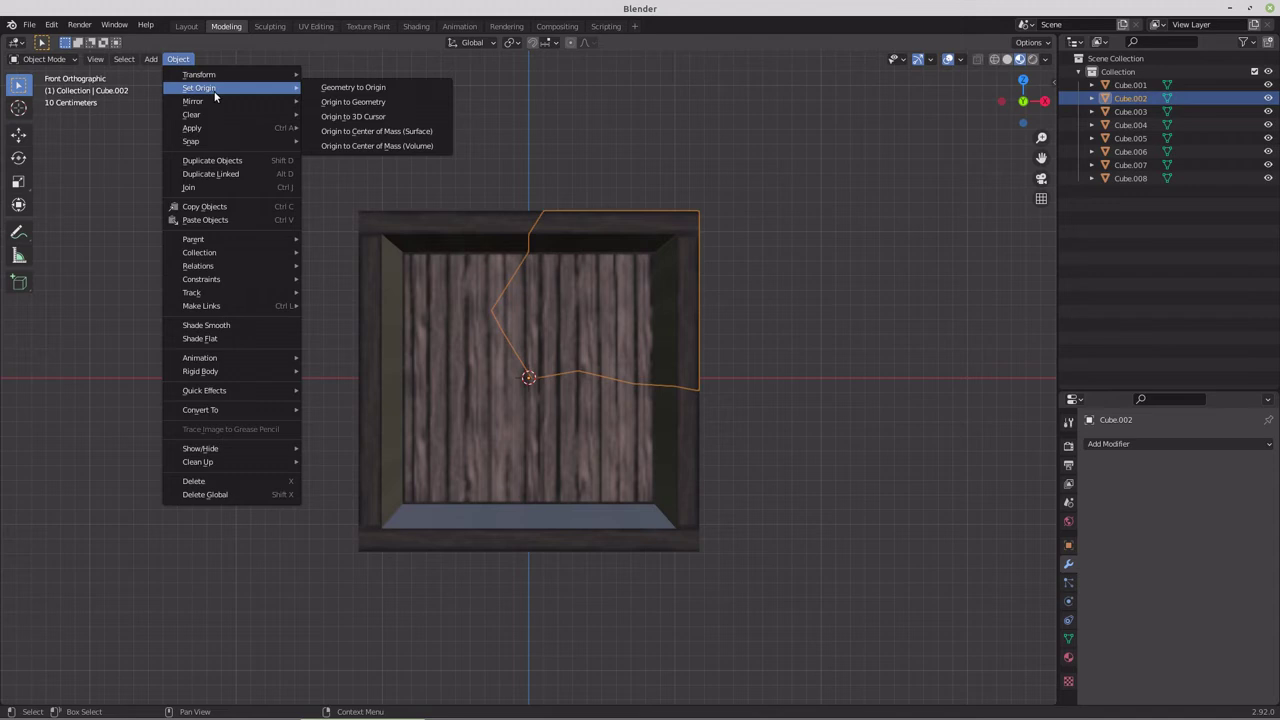
{"action": "left_click", "coordinate": [370, 103]}
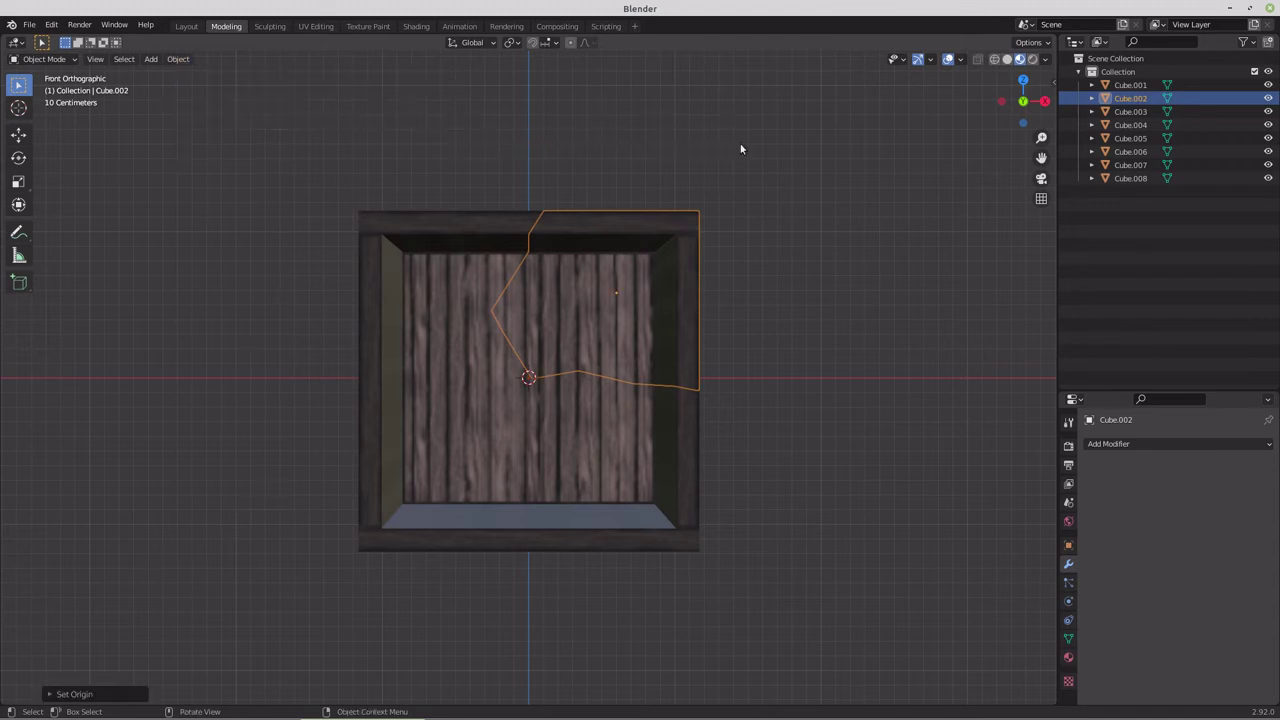
Set the origin of the crate piece Cube.003 to its geometry.
{"action": "left_click", "coordinate": [1128, 112]}
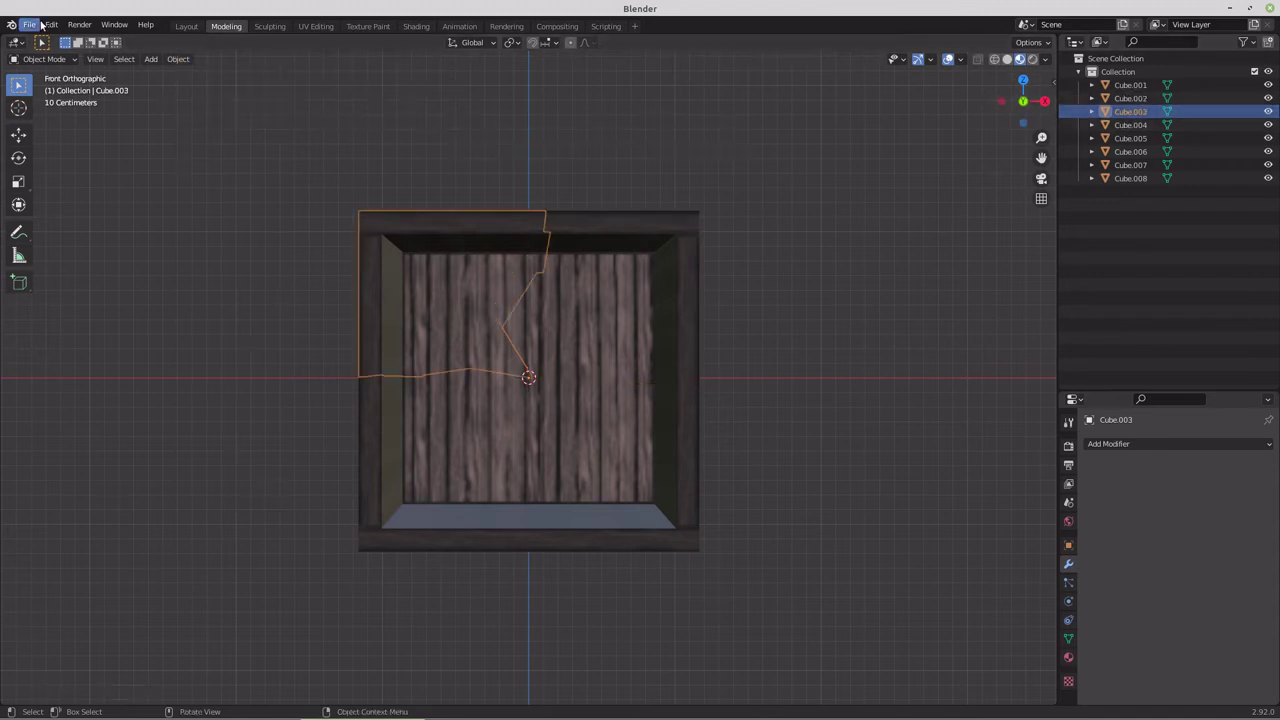
{"action": "left_click", "coordinate": [180, 59]}
{"action": "mouse_move", "coordinate": [245, 88]}
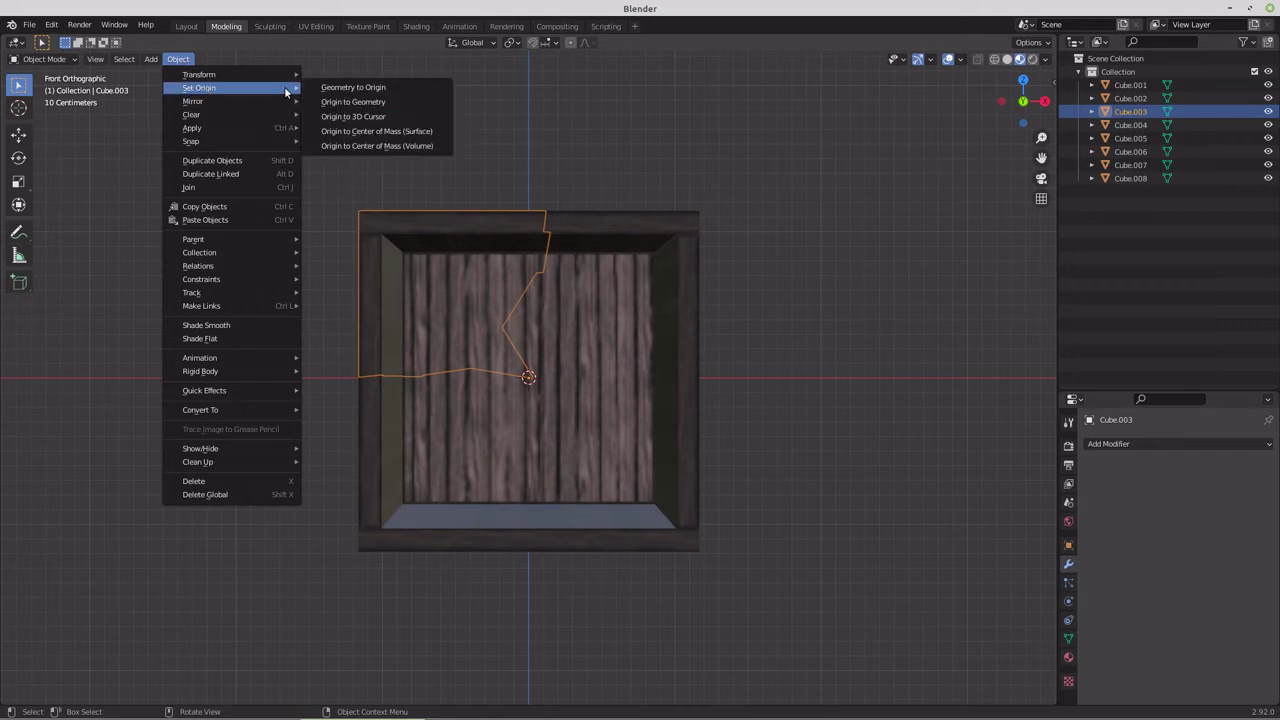
{"action": "left_click", "coordinate": [355, 102]}
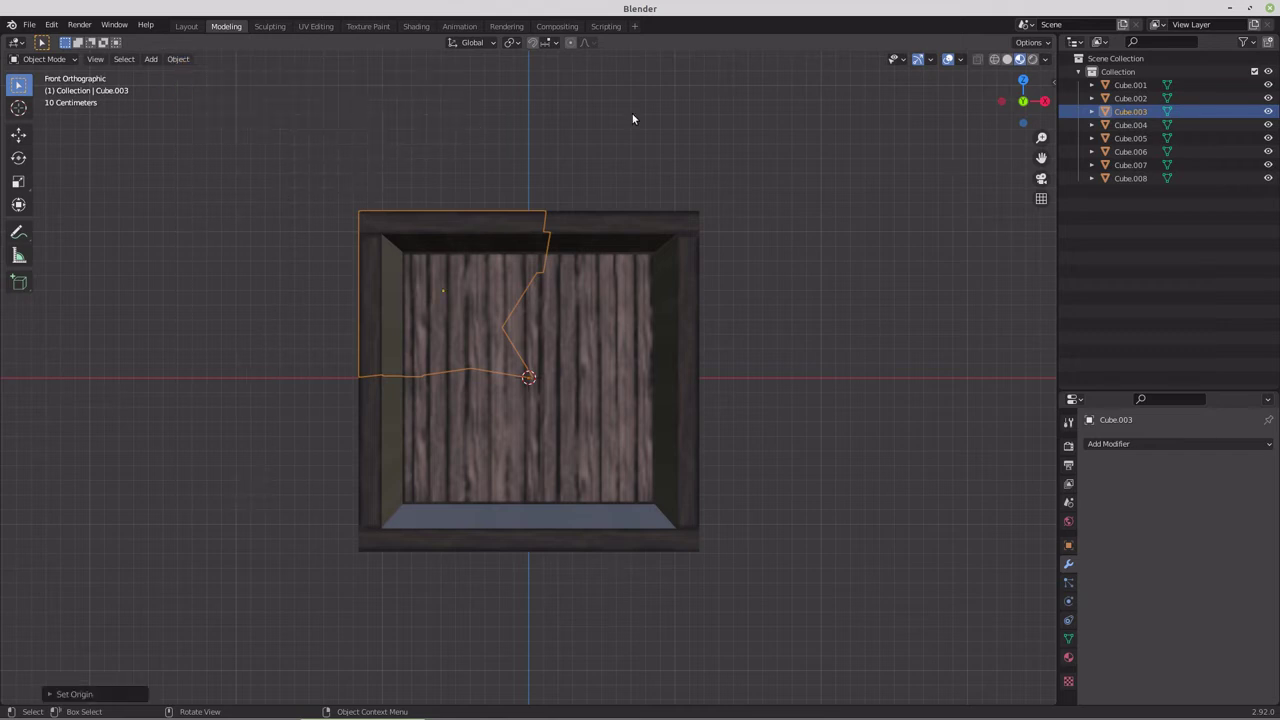
Set the origin of the crate piece Cube.004 to its geometry.
{"action": "left_click", "coordinate": [1130, 125]}
{"action": "left_click", "coordinate": [178, 59]}
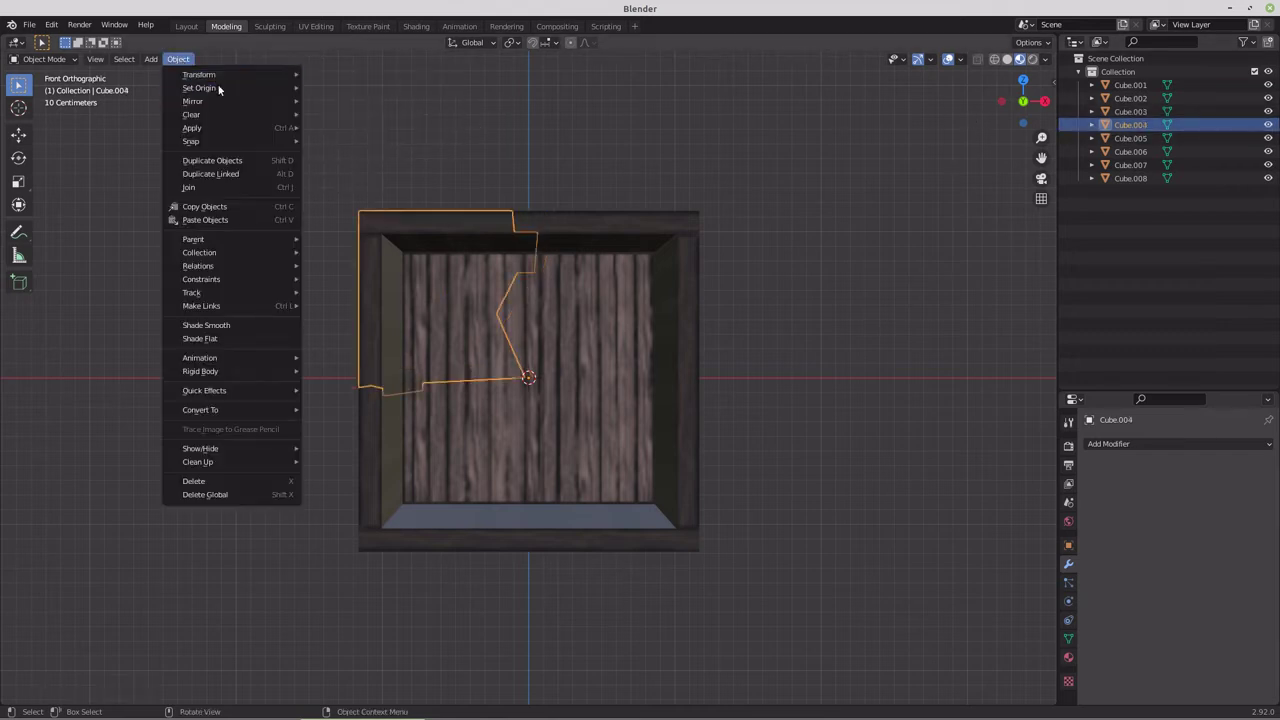
{"action": "mouse_move", "coordinate": [222, 89]}
{"action": "left_click", "coordinate": [345, 102]}
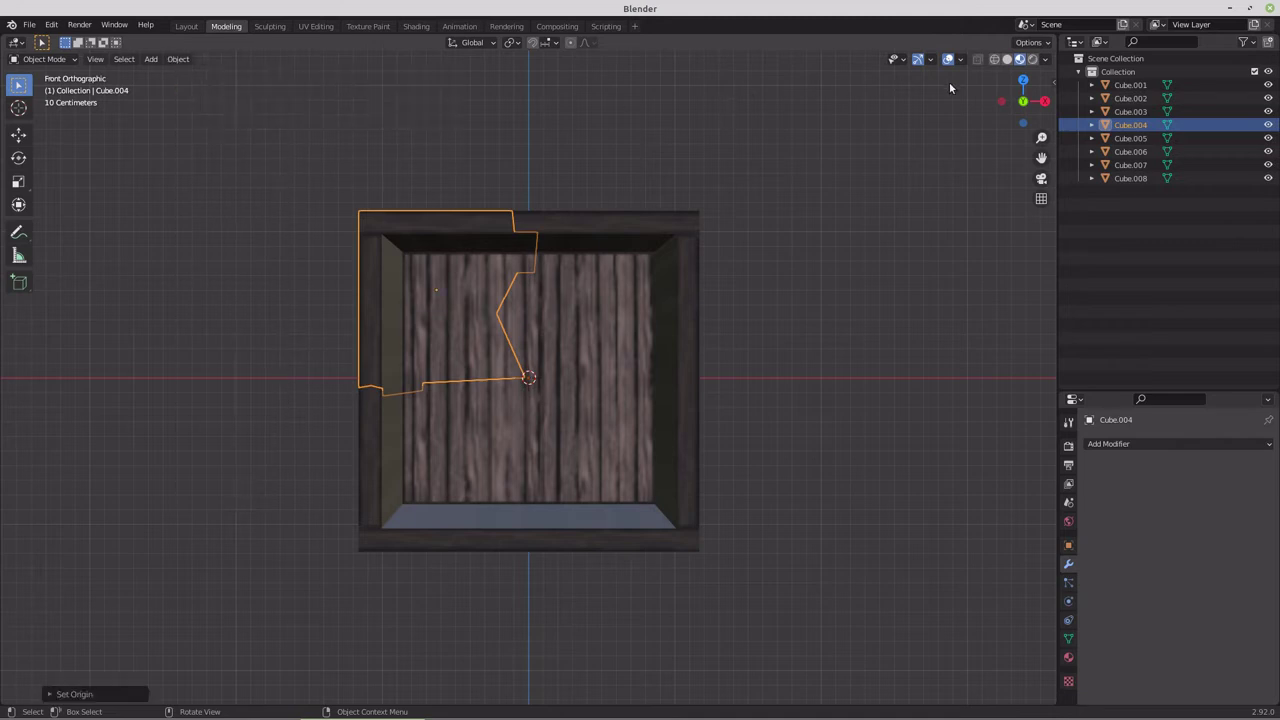
Set the origin of the crate piece Cube.005 to its geometry.
{"action": "left_click", "coordinate": [1133, 139]}
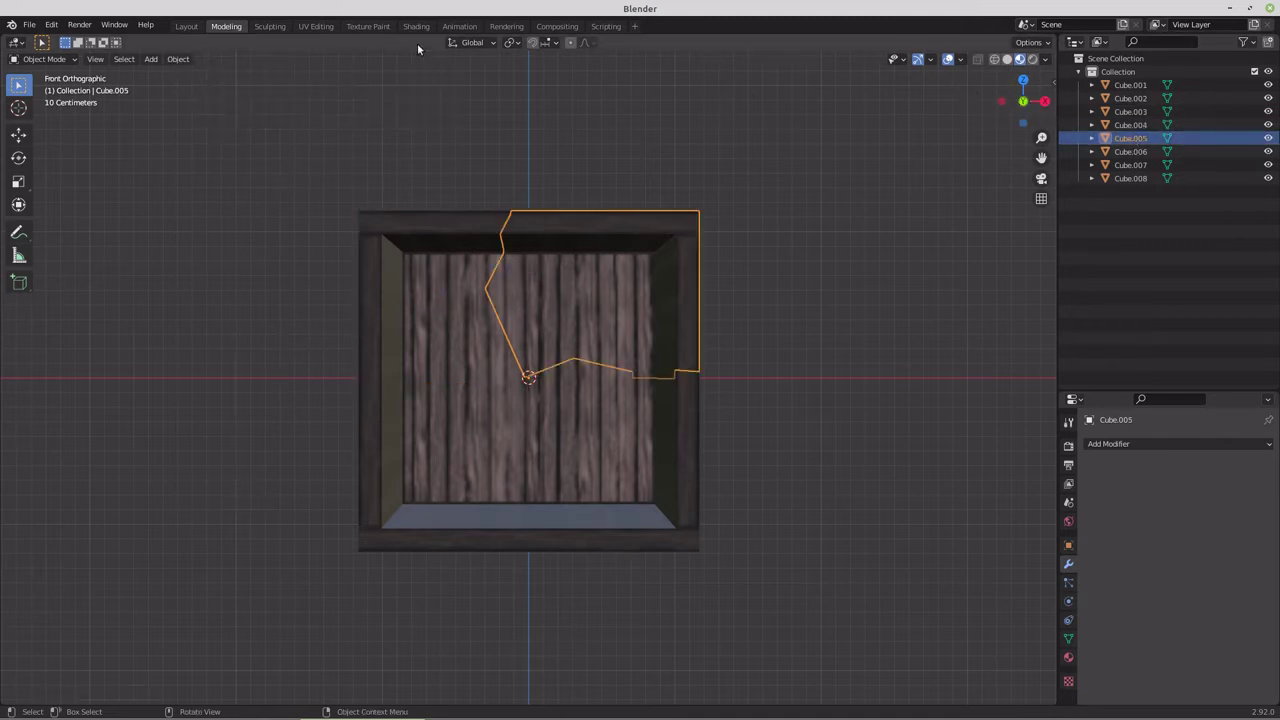
{"action": "left_click", "coordinate": [180, 59]}
{"action": "mouse_move", "coordinate": [212, 88]}
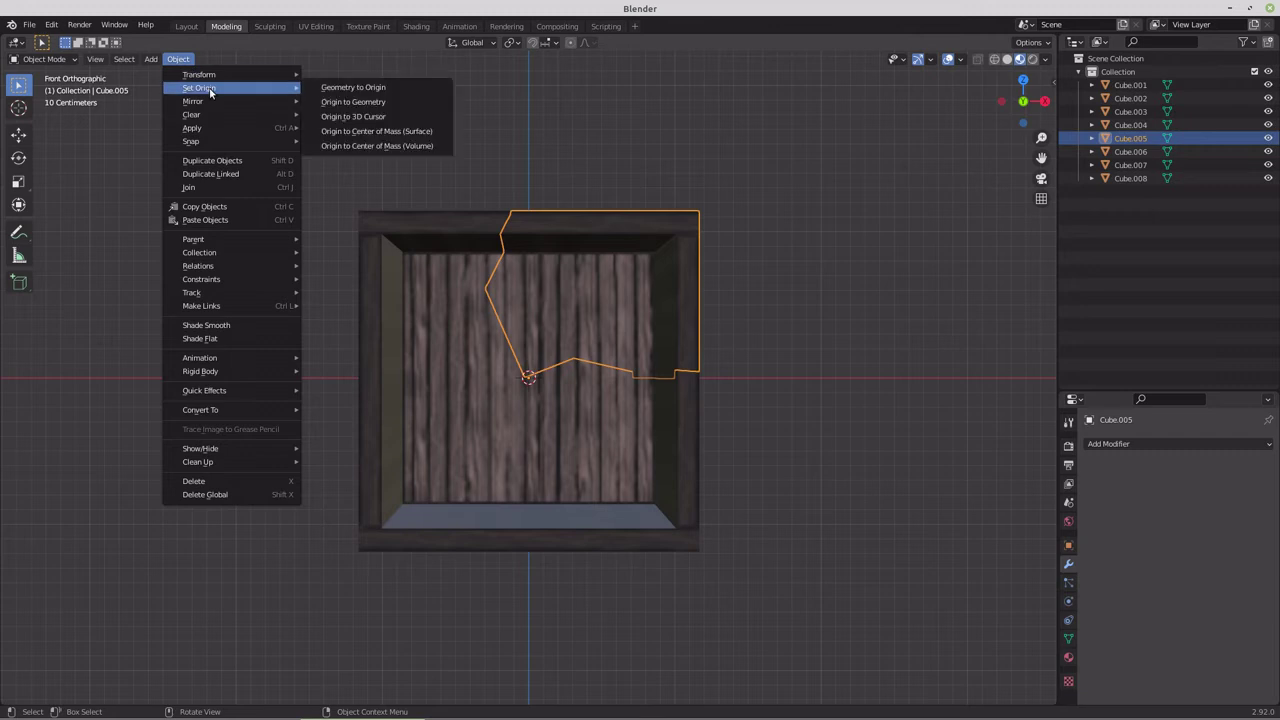
{"action": "left_click", "coordinate": [348, 102]}
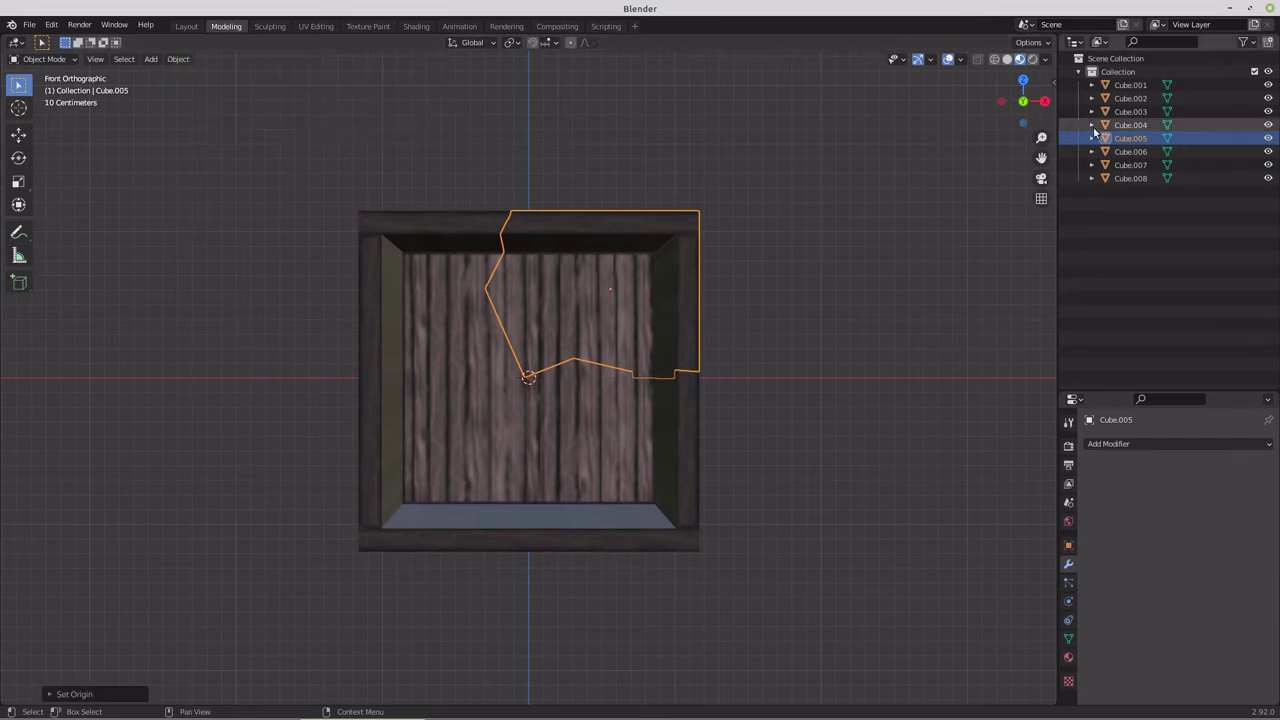
Set the origin of the crate piece Cube.006 to its geometry.
{"action": "left_click", "coordinate": [1120, 151]}
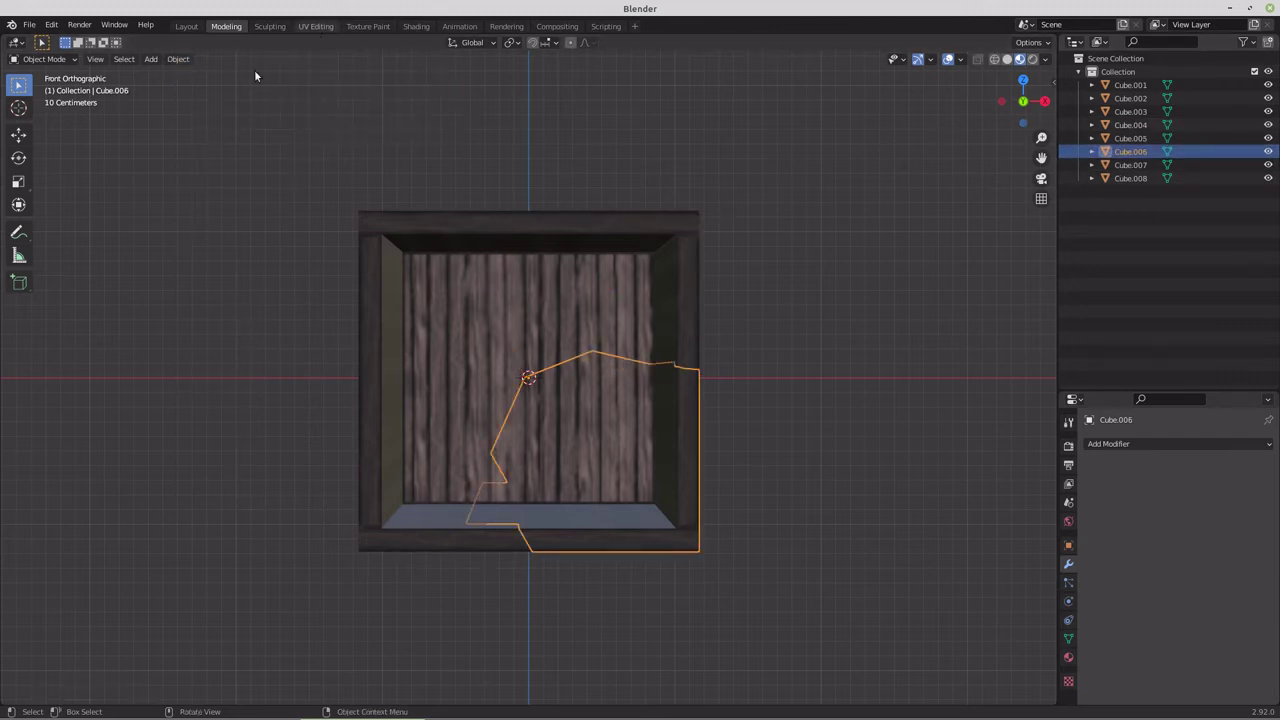
{"action": "left_click", "coordinate": [176, 59]}
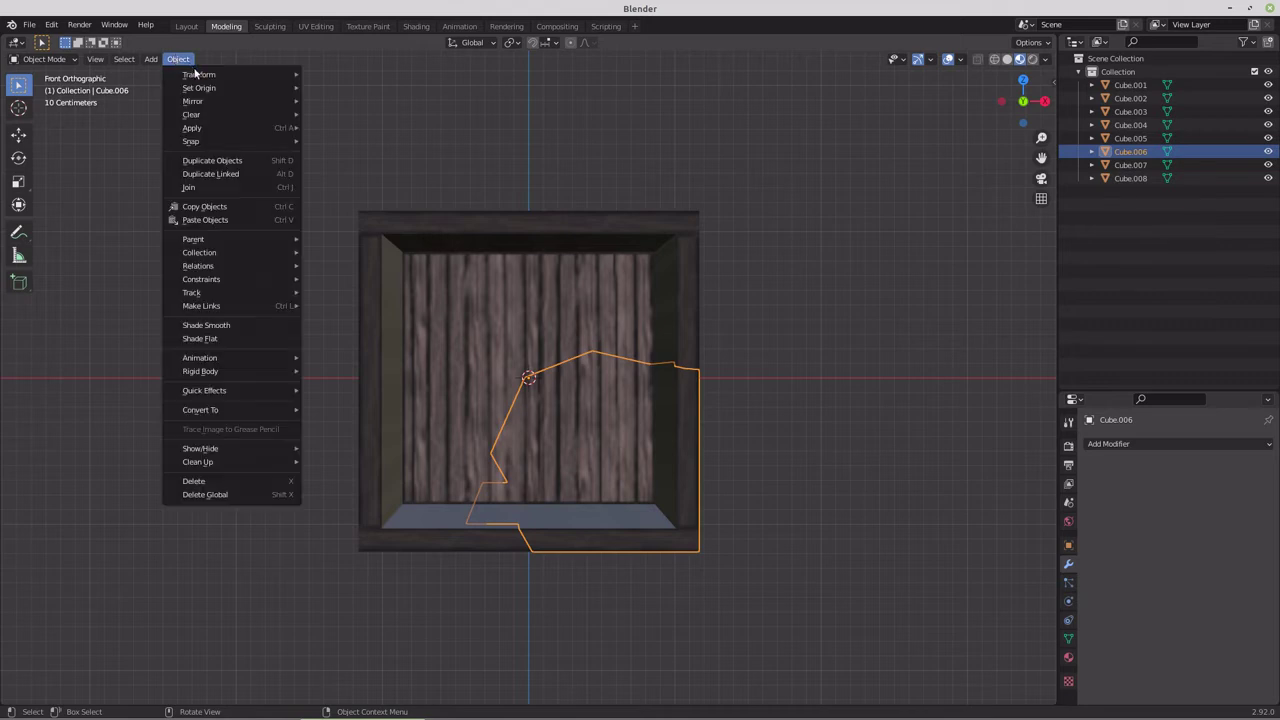
{"action": "mouse_move", "coordinate": [201, 90]}
{"action": "left_click", "coordinate": [415, 100]}
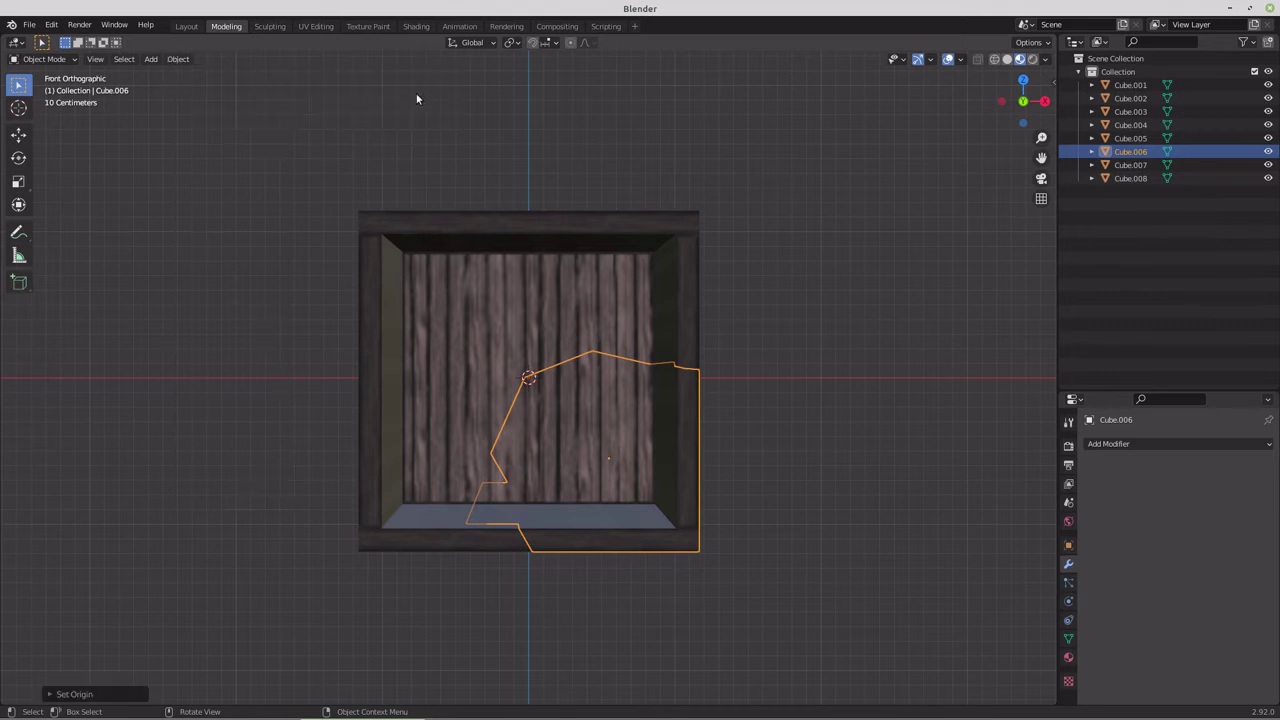
Set the origin of the crate piece Cube.007 to its geometry.
{"action": "left_click", "coordinate": [1130, 166]}
{"action": "left_click", "coordinate": [178, 59]}
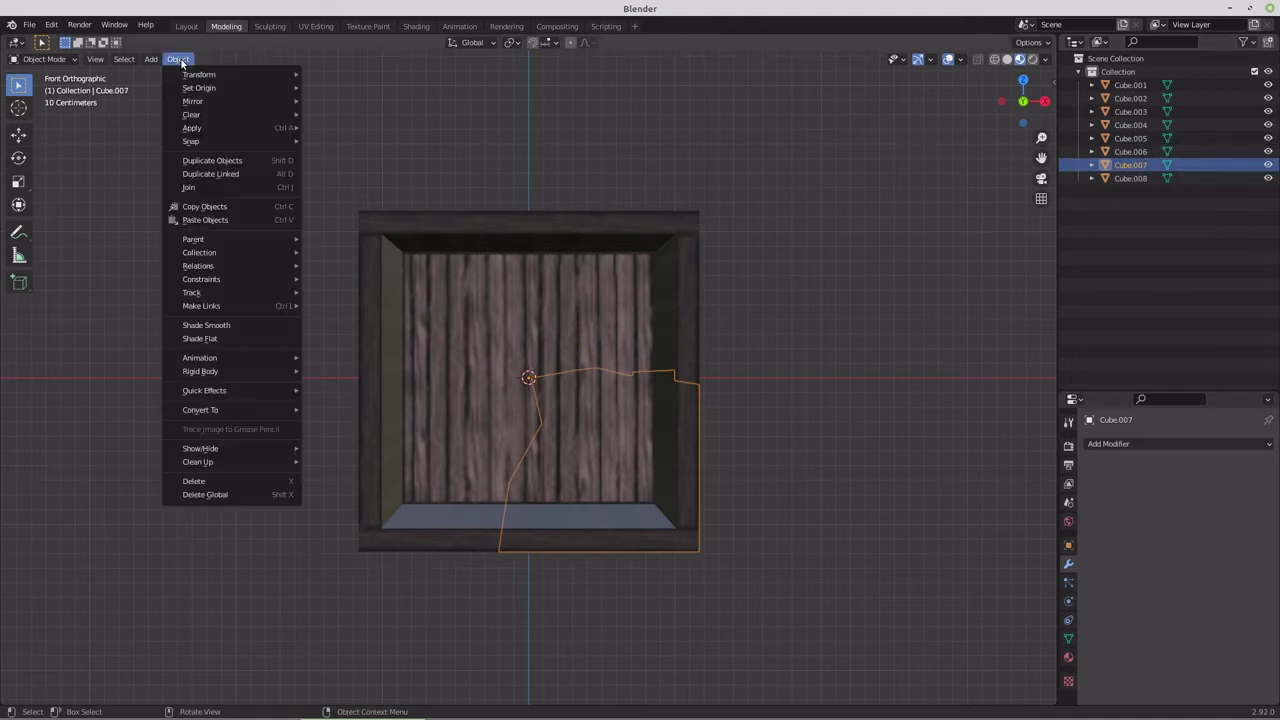
{"action": "mouse_move", "coordinate": [200, 88]}
{"action": "left_click", "coordinate": [357, 103]}
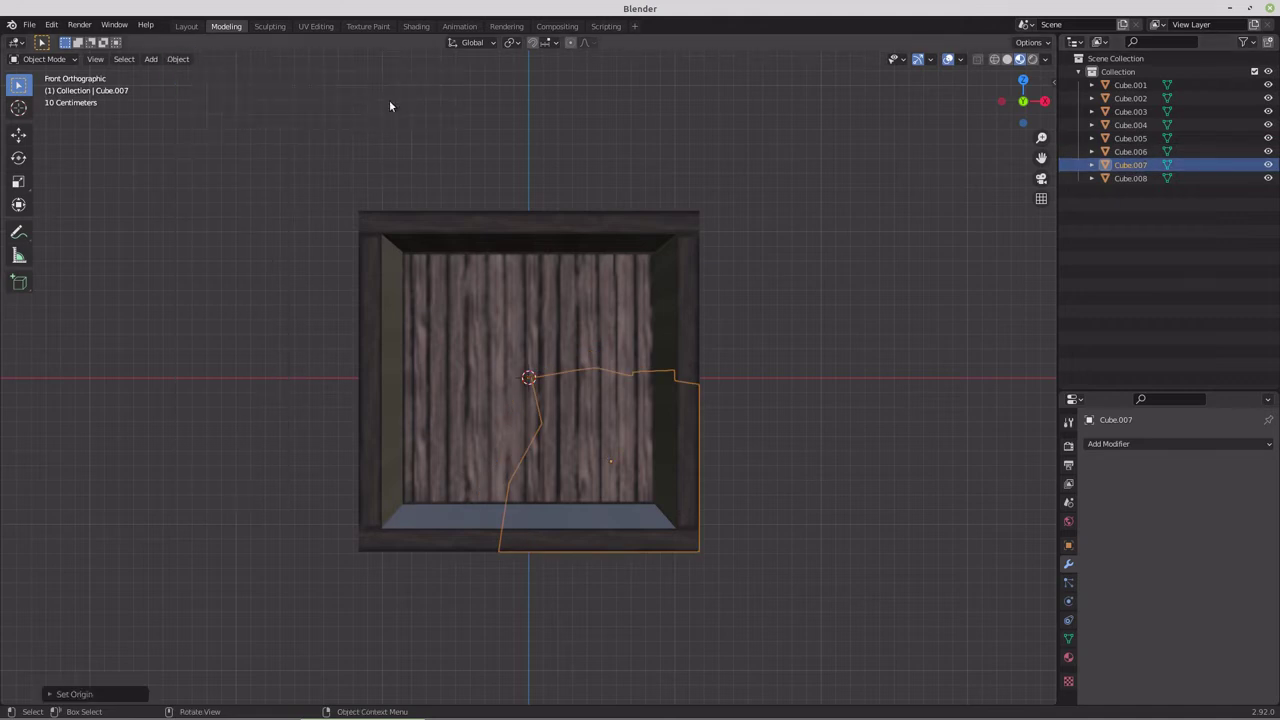
Set the origin of the crate piece Cube.008 to its geometry and deselect the piece.
{"action": "left_click", "coordinate": [1130, 179]}
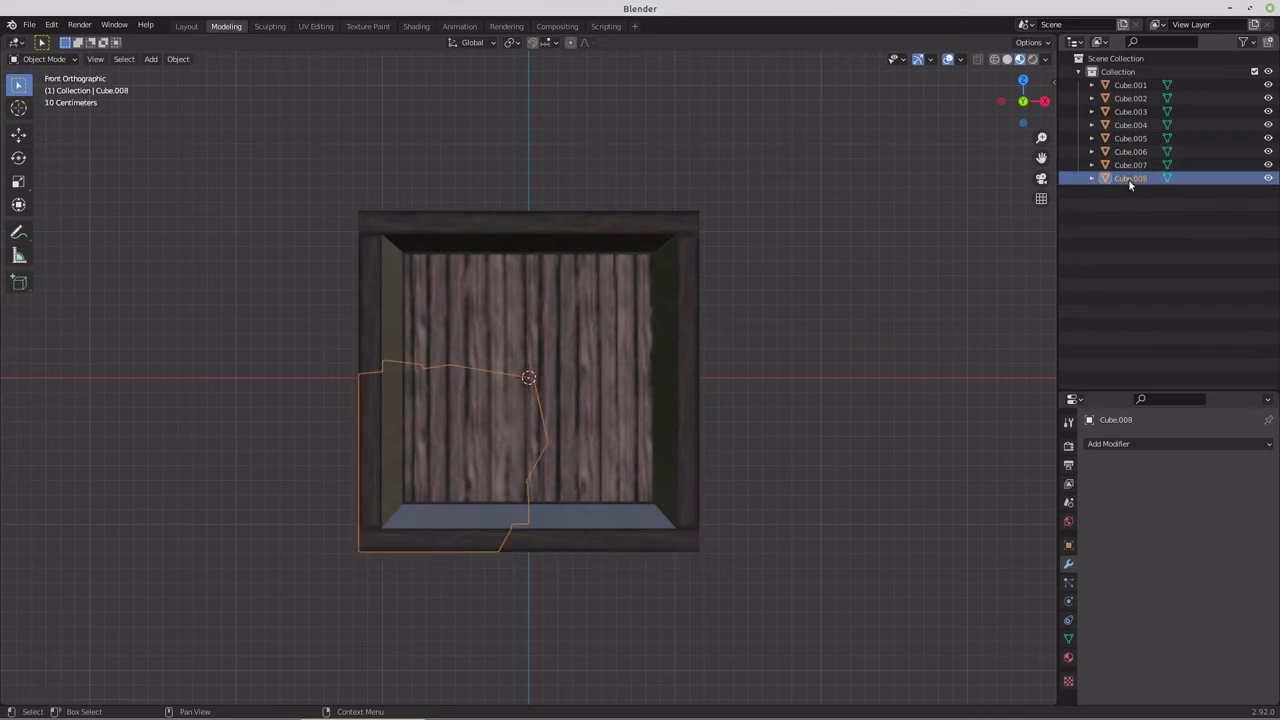
{"action": "left_click", "coordinate": [178, 60]}
{"action": "mouse_move", "coordinate": [226, 90]}
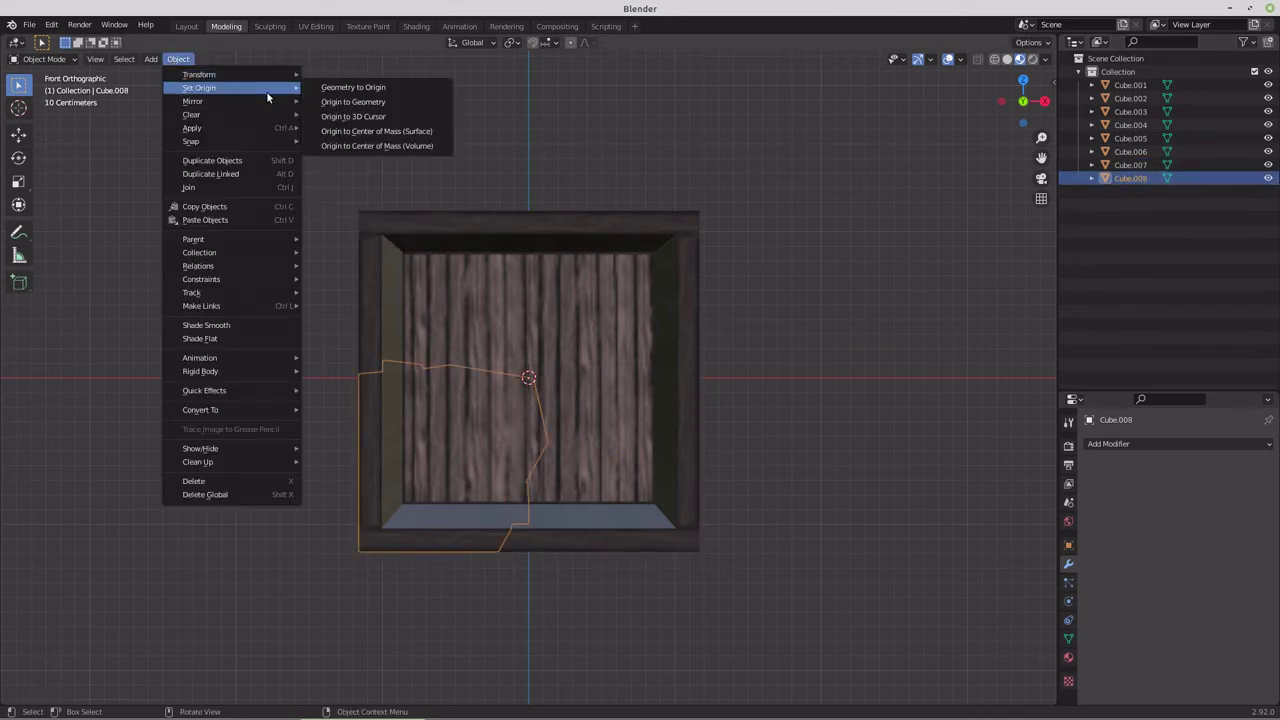
{"action": "left_click", "coordinate": [333, 102]}
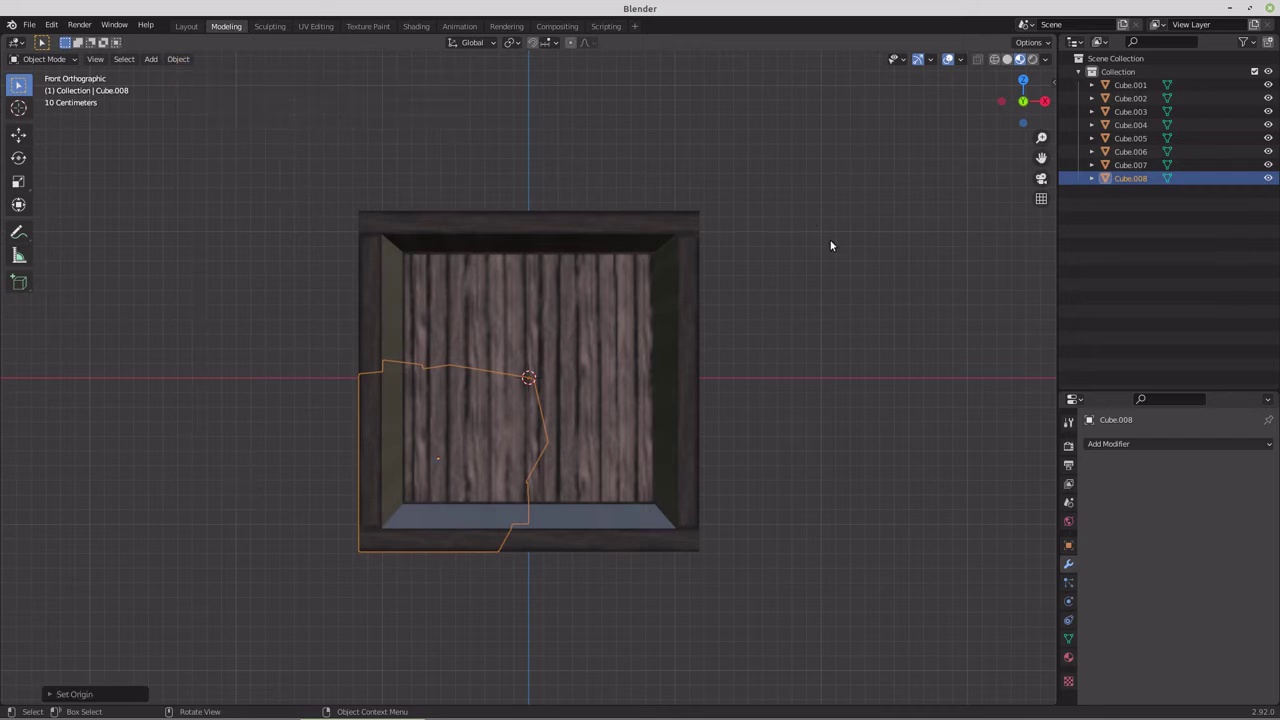
{"action": "left_click", "coordinate": [726, 318]}
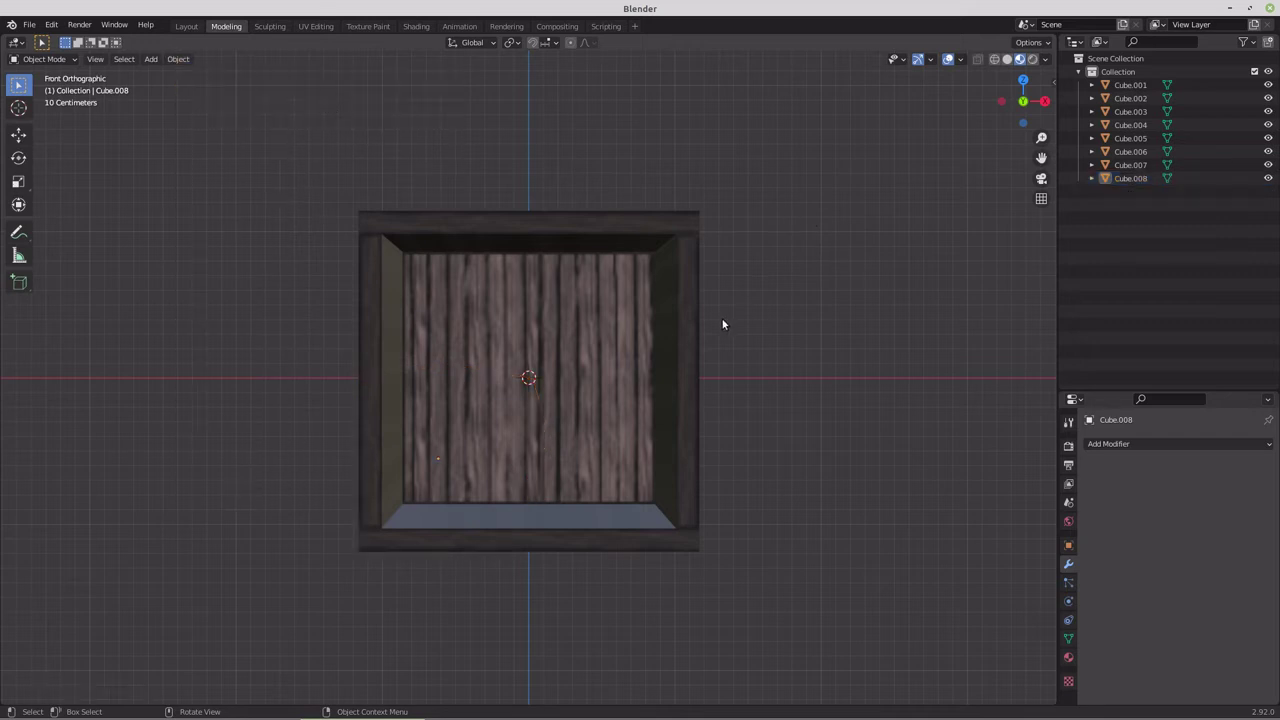
Export the crate pieces as the Collada file Crate.dae into the tank tread physics/Crate/demo folder.
{"action": "left_click", "coordinate": [29, 24]}
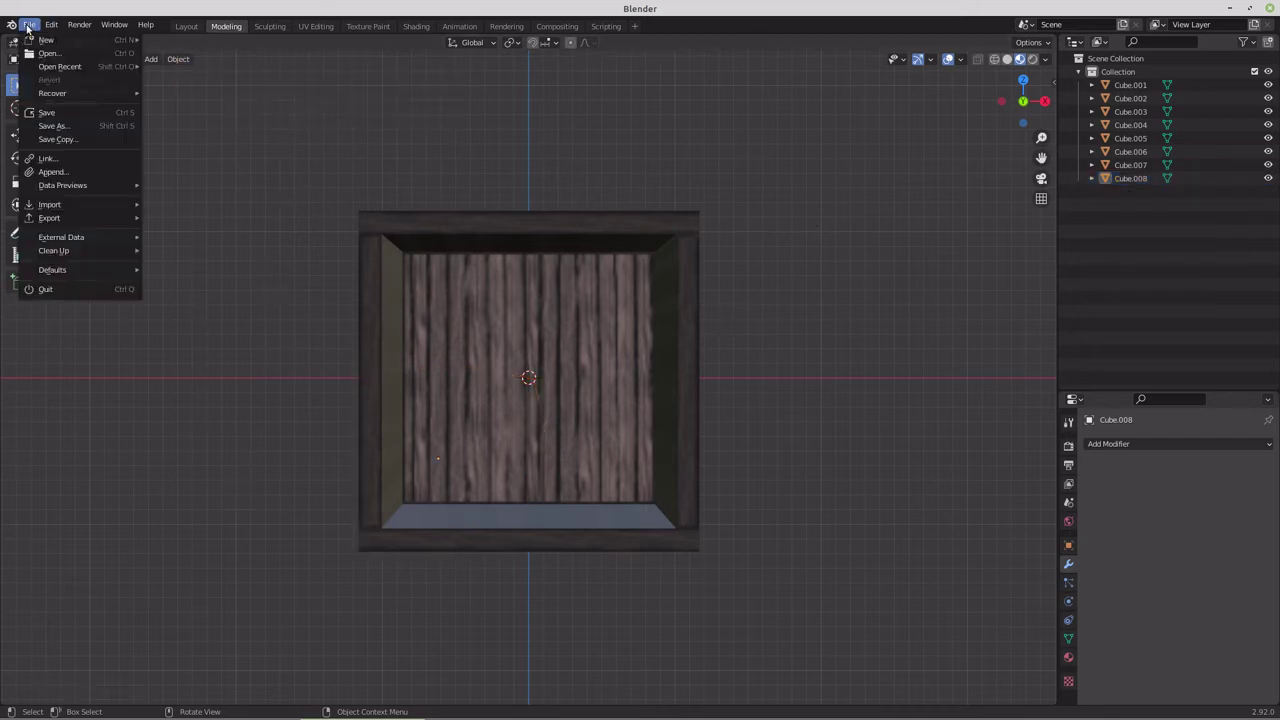
{"action": "mouse_move", "coordinate": [51, 222]}
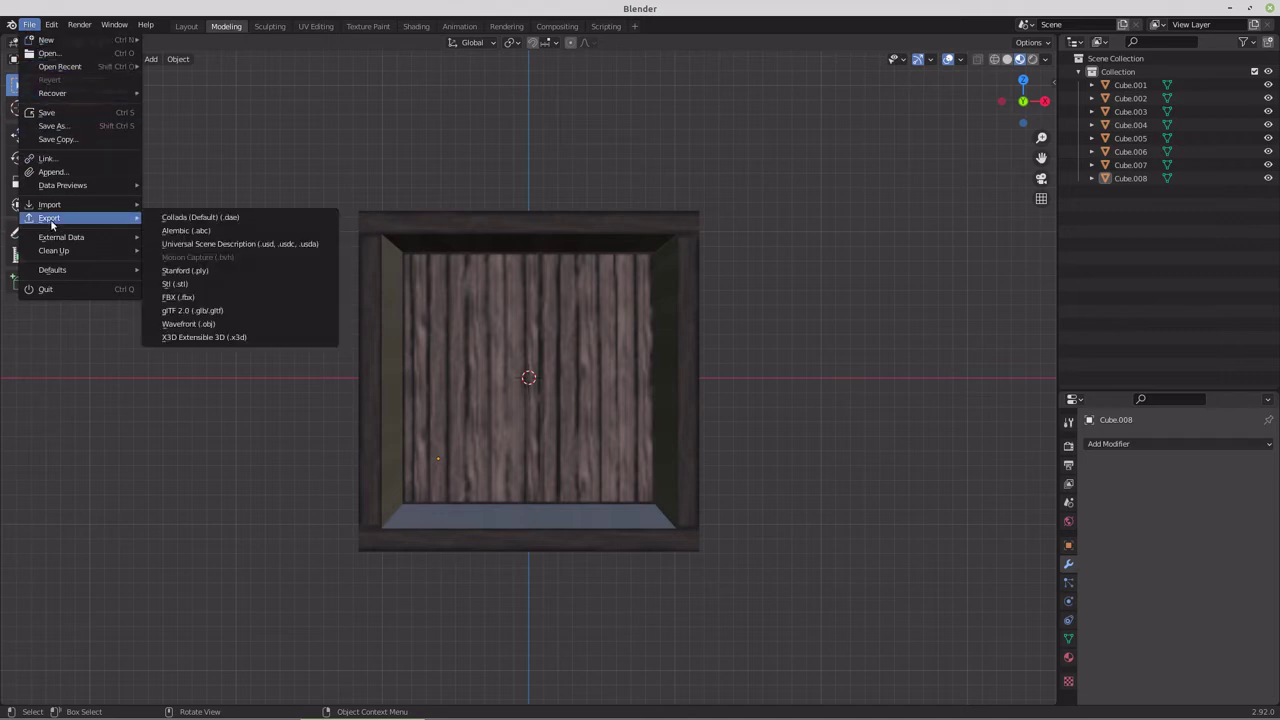
{"action": "left_click", "coordinate": [183, 217]}
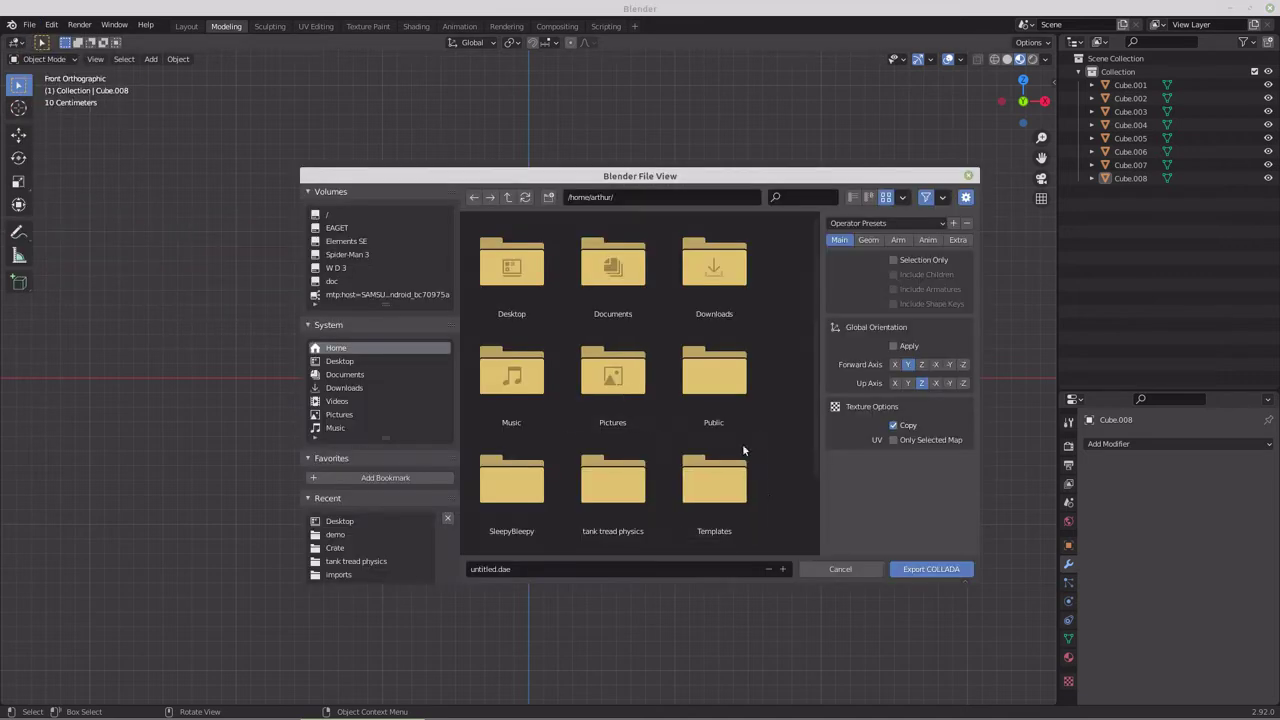
{"action": "double_click", "coordinate": [607, 500]}
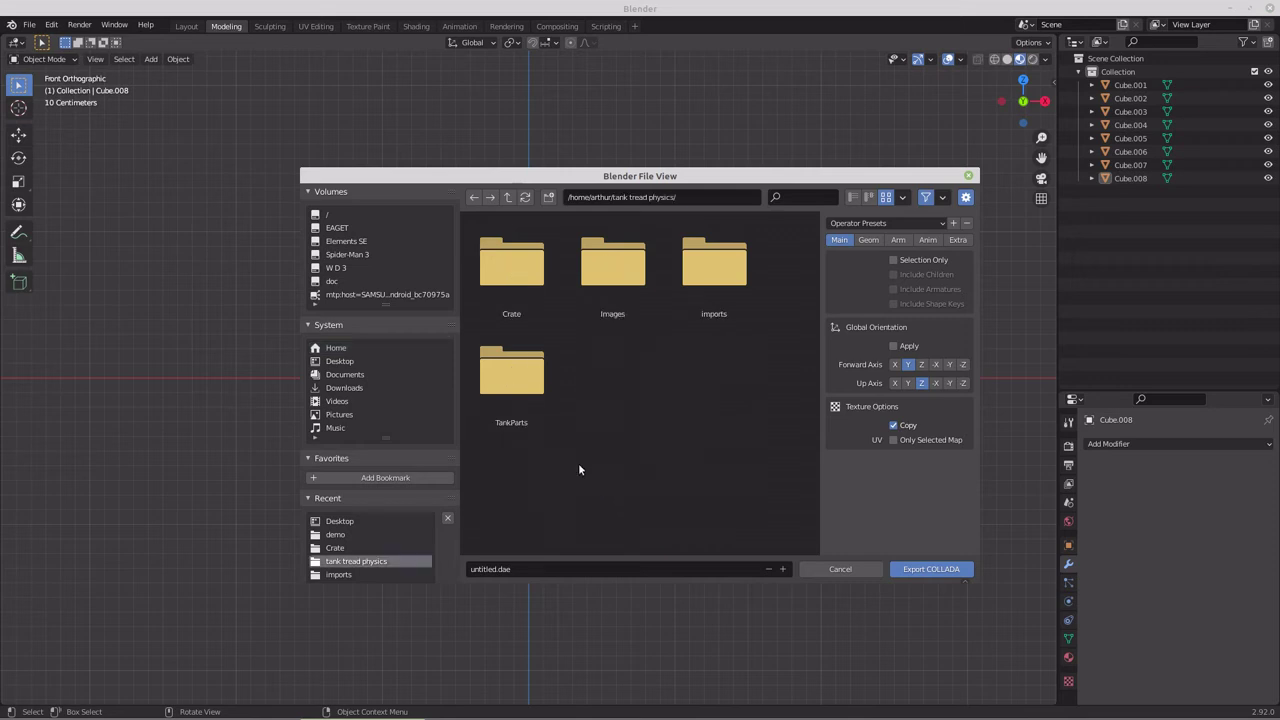
{"action": "double_click", "coordinate": [508, 258]}
{"action": "double_click", "coordinate": [509, 270]}
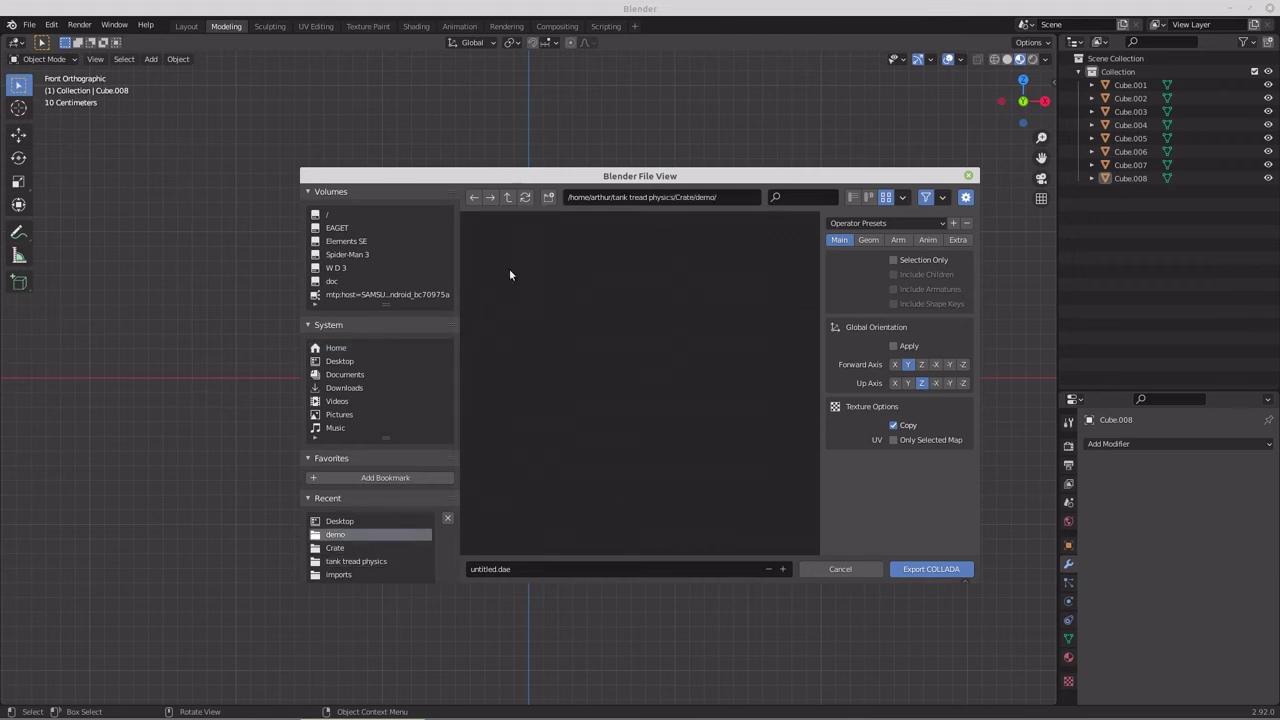
{"action": "left_click", "coordinate": [492, 568]}
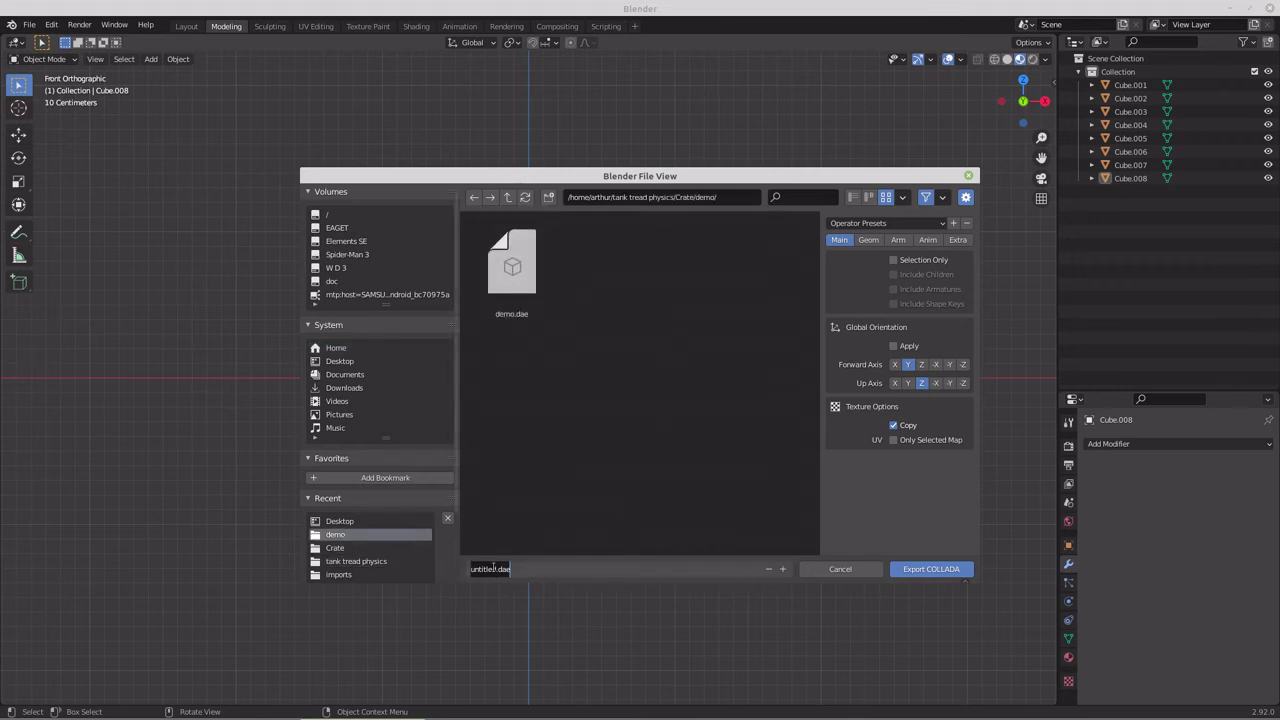
{"action": "key", "text": "Return"}
{"action": "left_click_drag", "start_coordinate": [495, 568], "coordinate": [472, 568]}
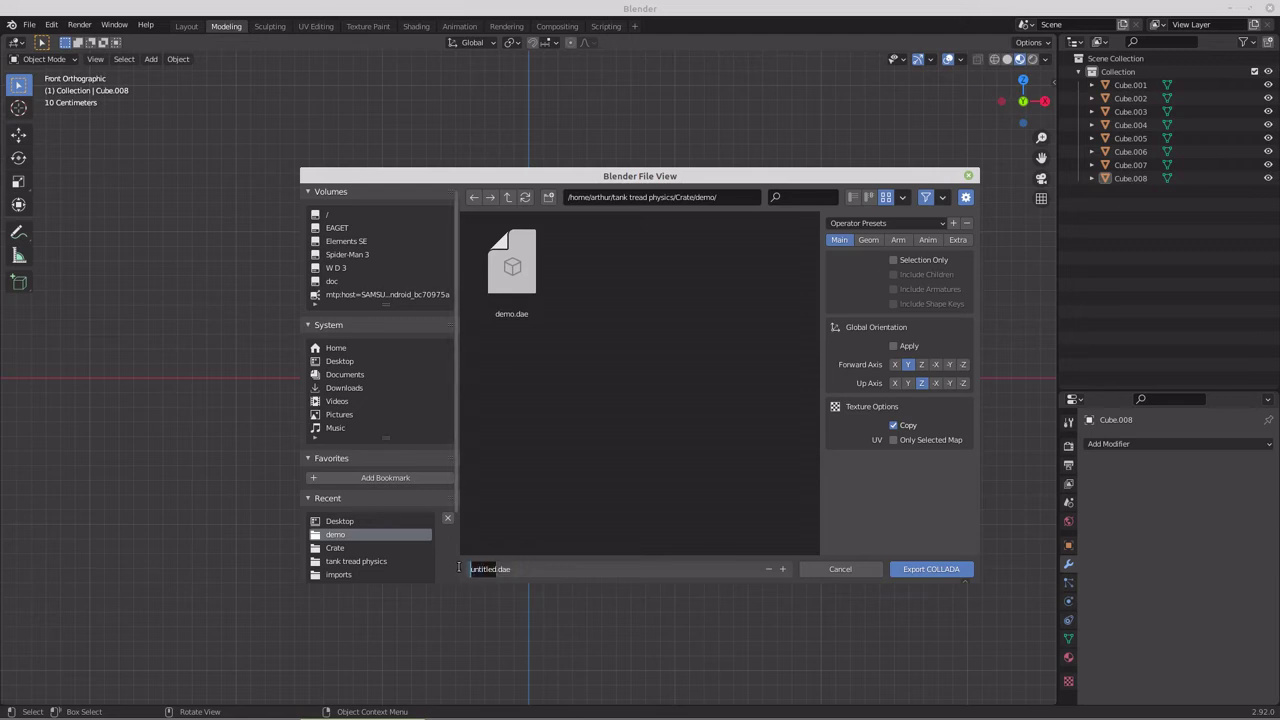
{"action": "type", "text": "Cra"}
{"action": "left_click", "coordinate": [927, 570]}
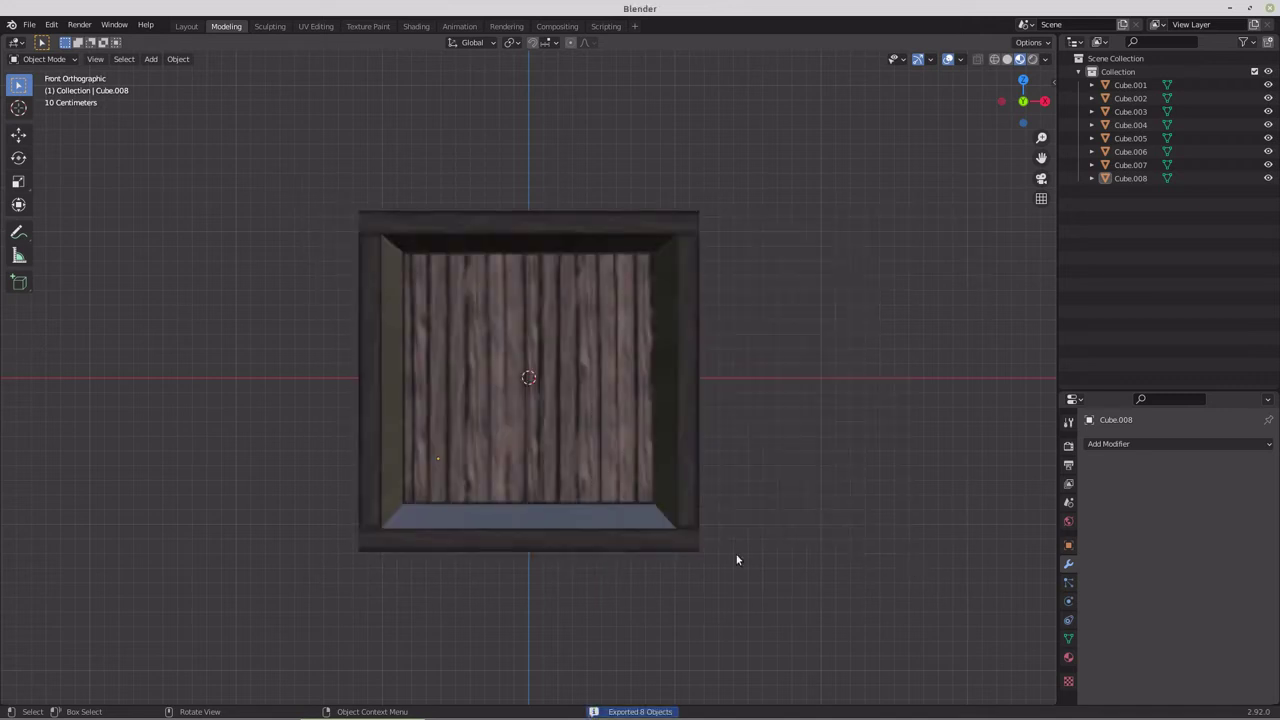
{"action": "middle_click_drag", "start_coordinate": [516, 323], "coordinate": [365, 215]}
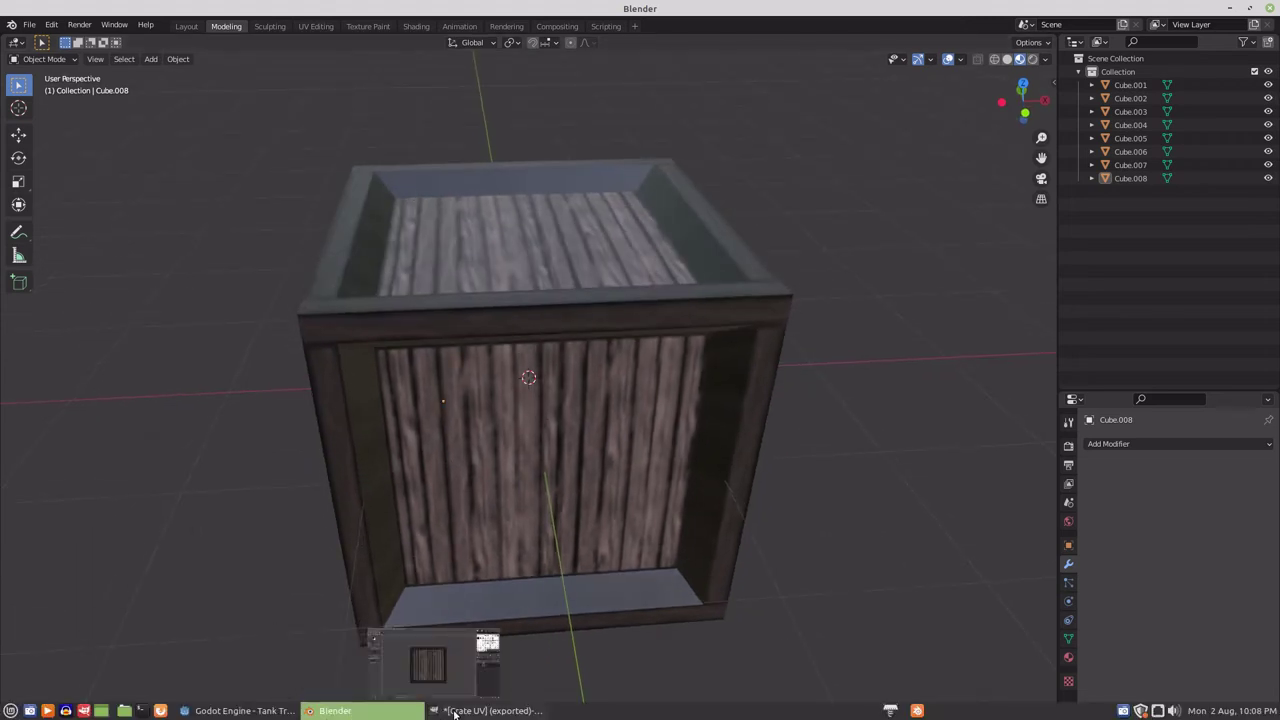
Switch to Godot Engine and move demo.dae from the Crate/demo folder to the trash.
{"action": "left_click", "coordinate": [220, 712]}
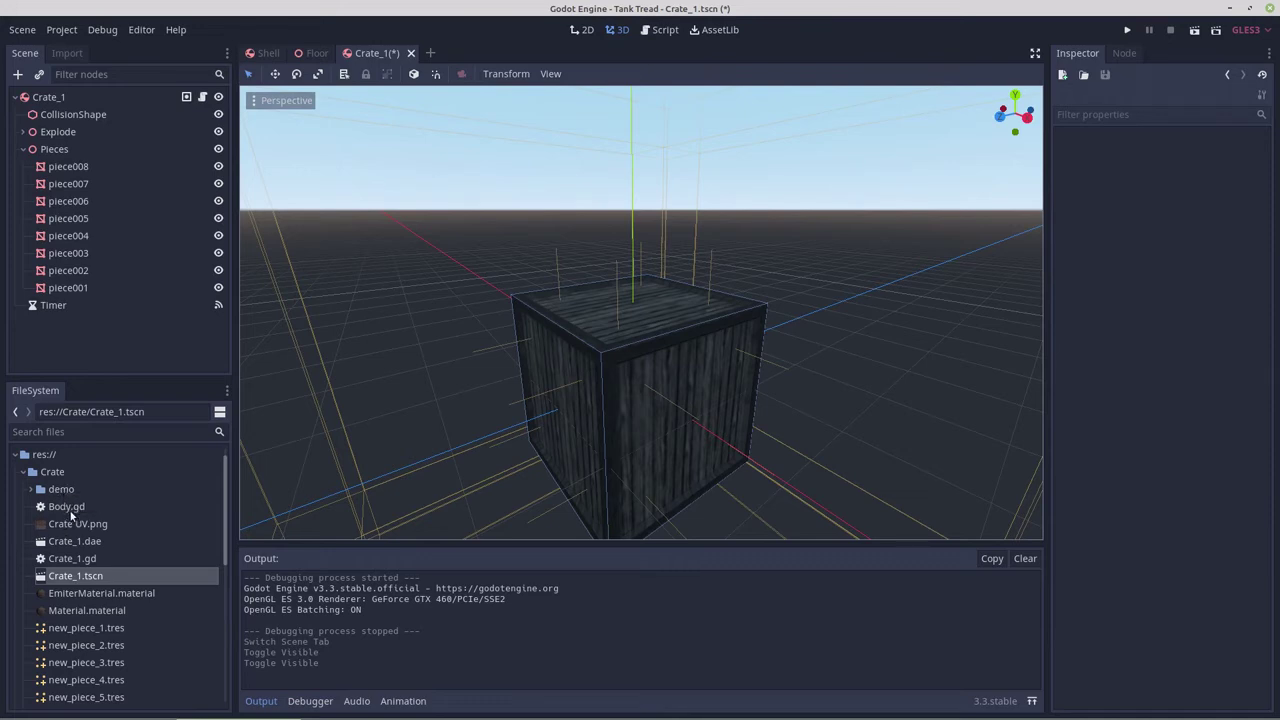
{"action": "left_click", "coordinate": [33, 490]}
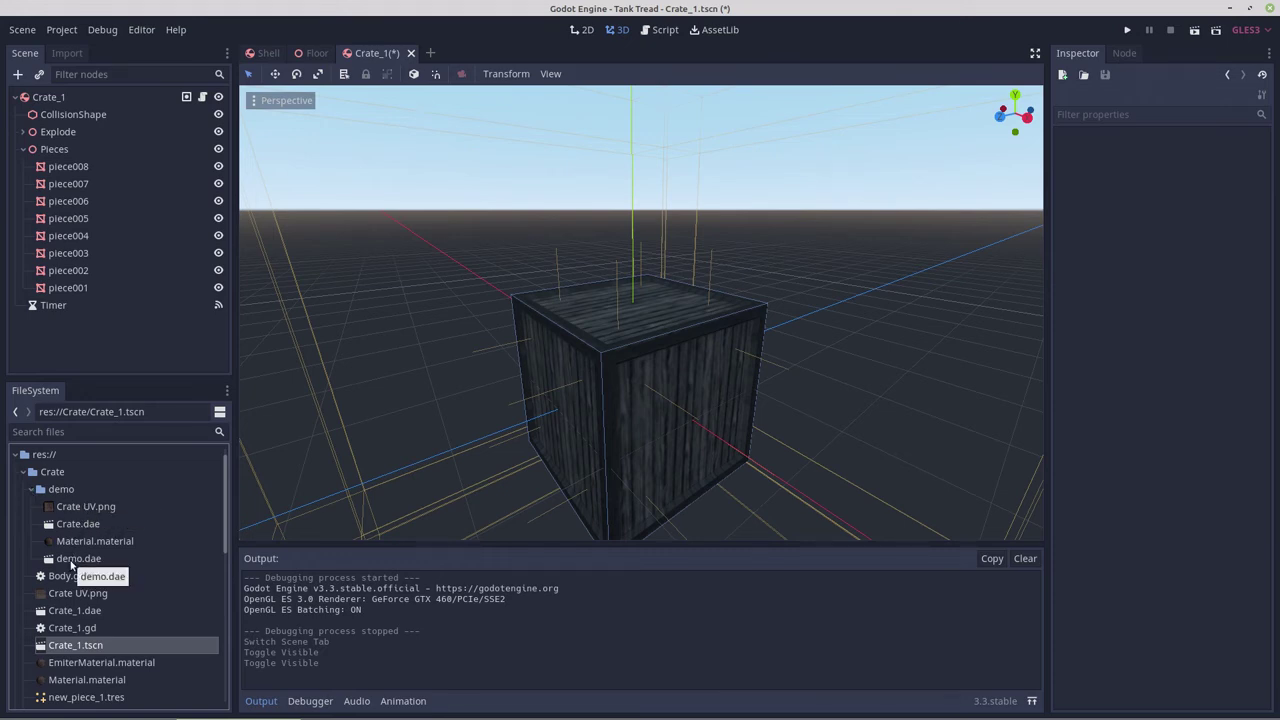
{"action": "left_click", "coordinate": [72, 562]}
{"action": "right_click", "coordinate": [72, 562]}
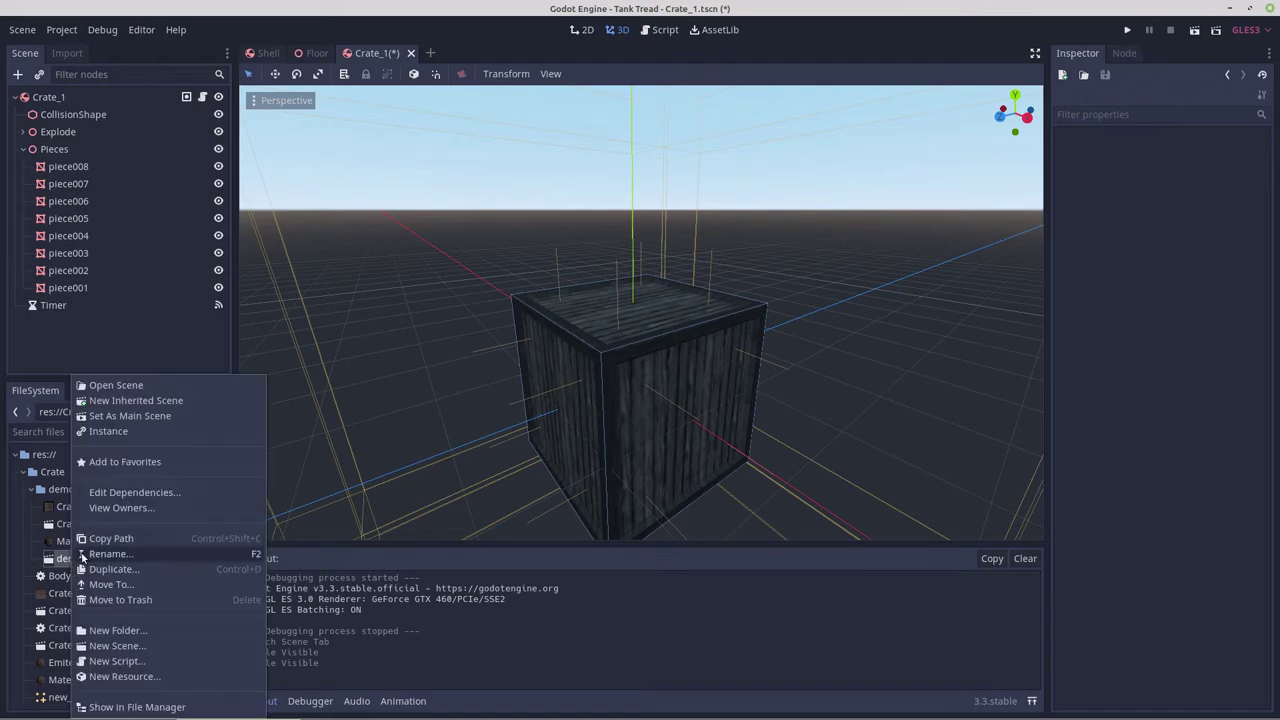
{"action": "left_click", "coordinate": [112, 600]}
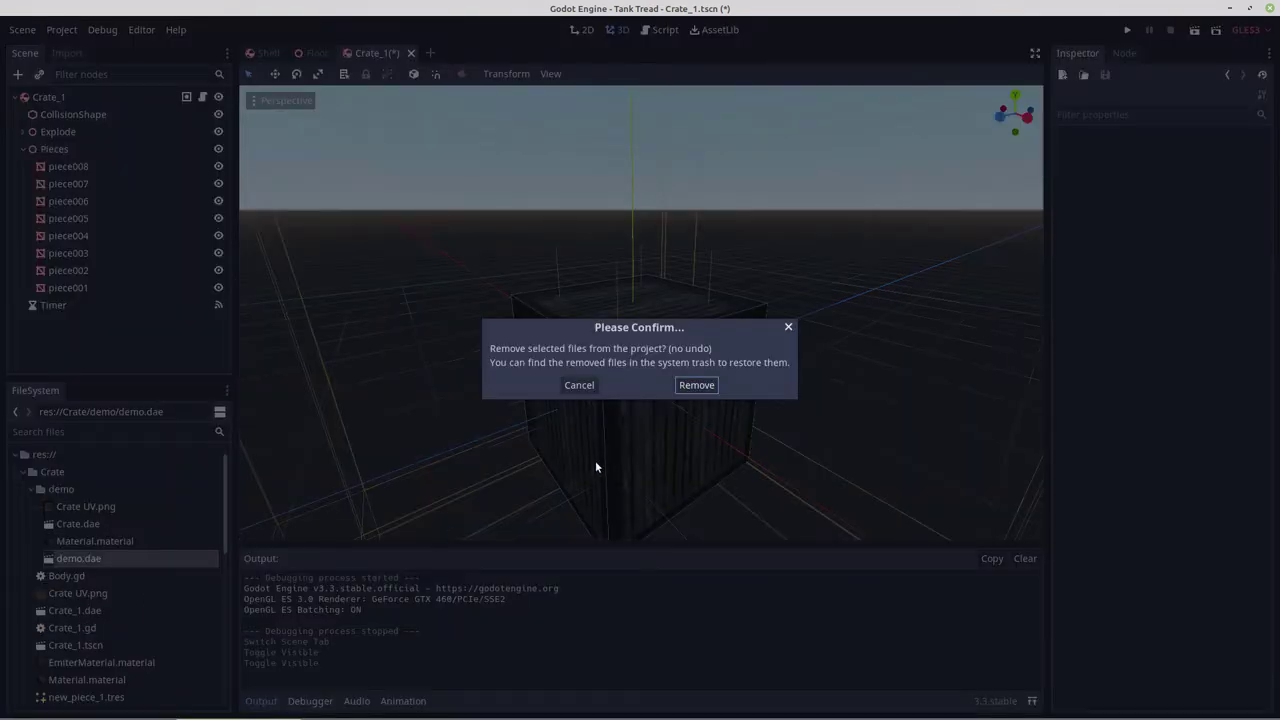
{"action": "left_click", "coordinate": [694, 385]}
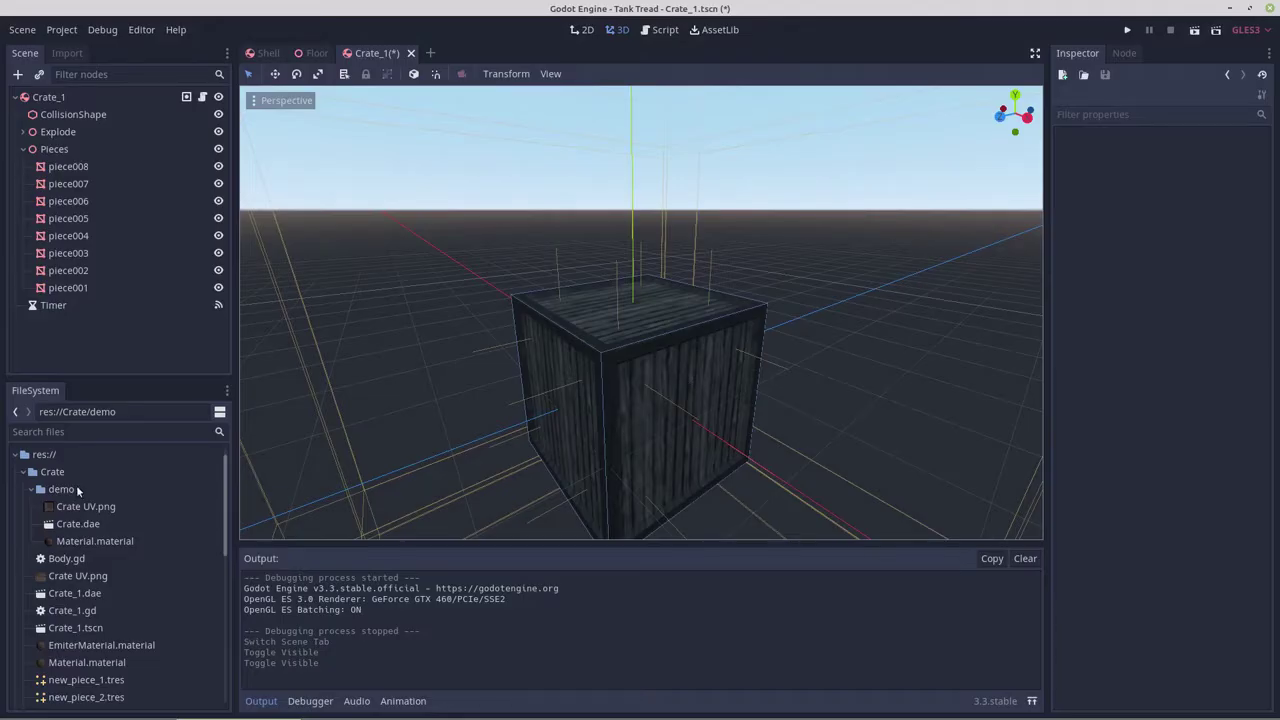
Reimport Crate.dae in the demo folder with RigidBody as its root type and open the imported scene without creating an inherited one.
{"action": "left_click", "coordinate": [74, 524]}
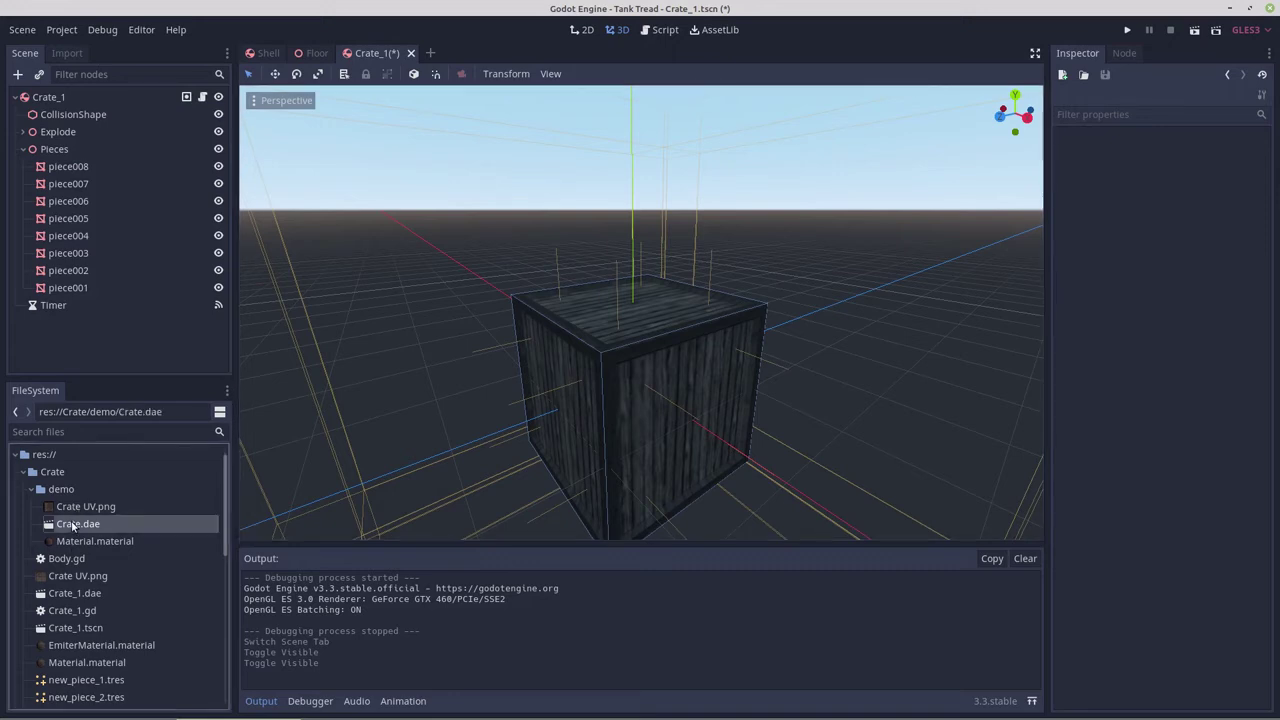
{"action": "left_click", "coordinate": [67, 55]}
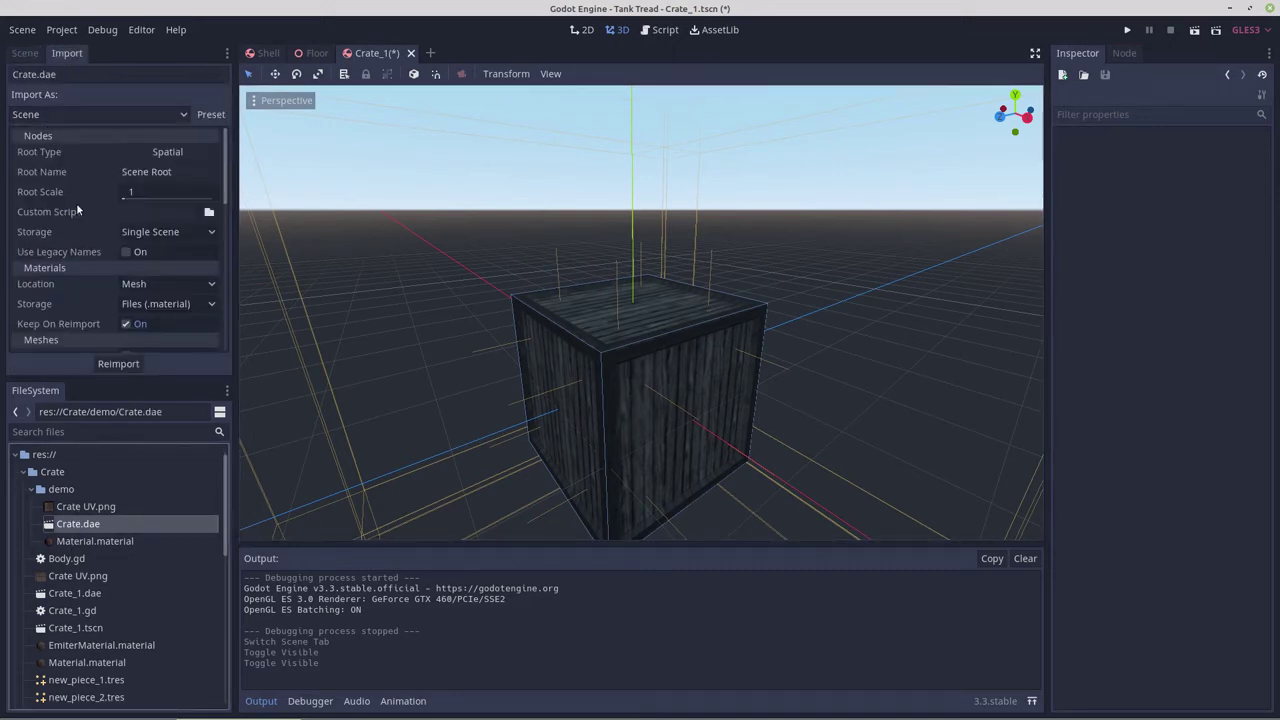
{"action": "left_click", "coordinate": [163, 154]}
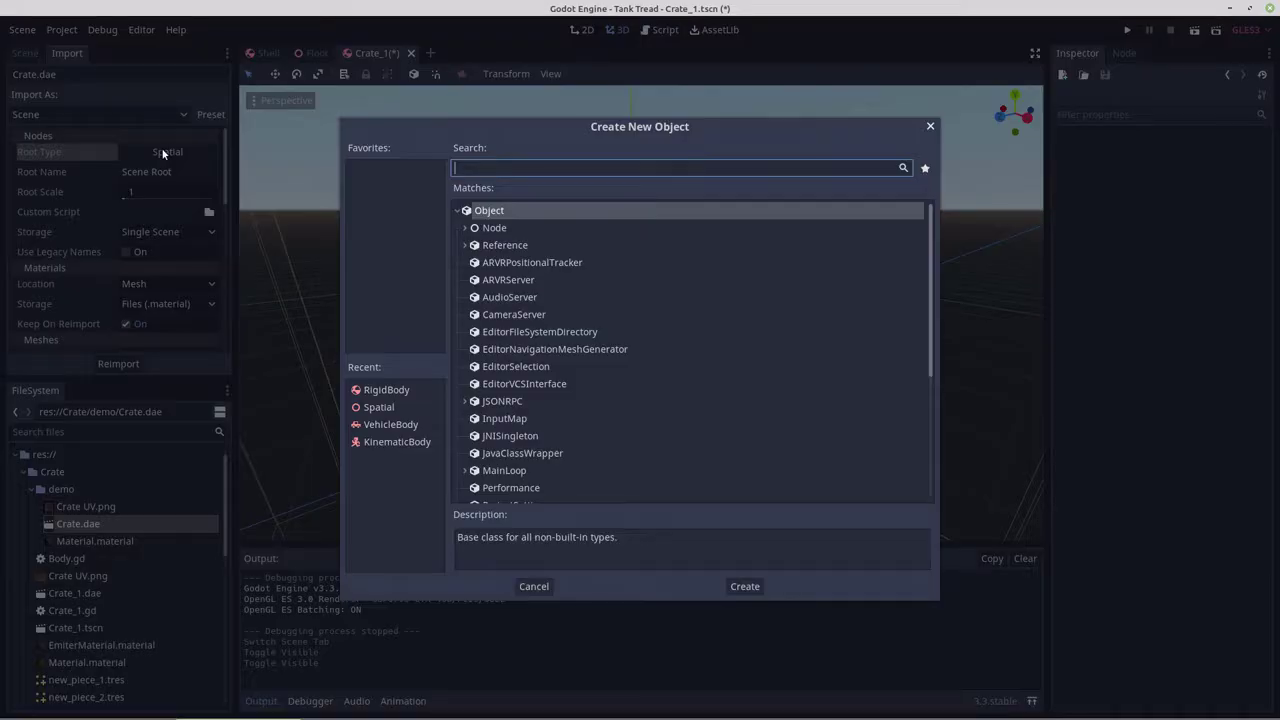
{"action": "double_click", "coordinate": [382, 390]}
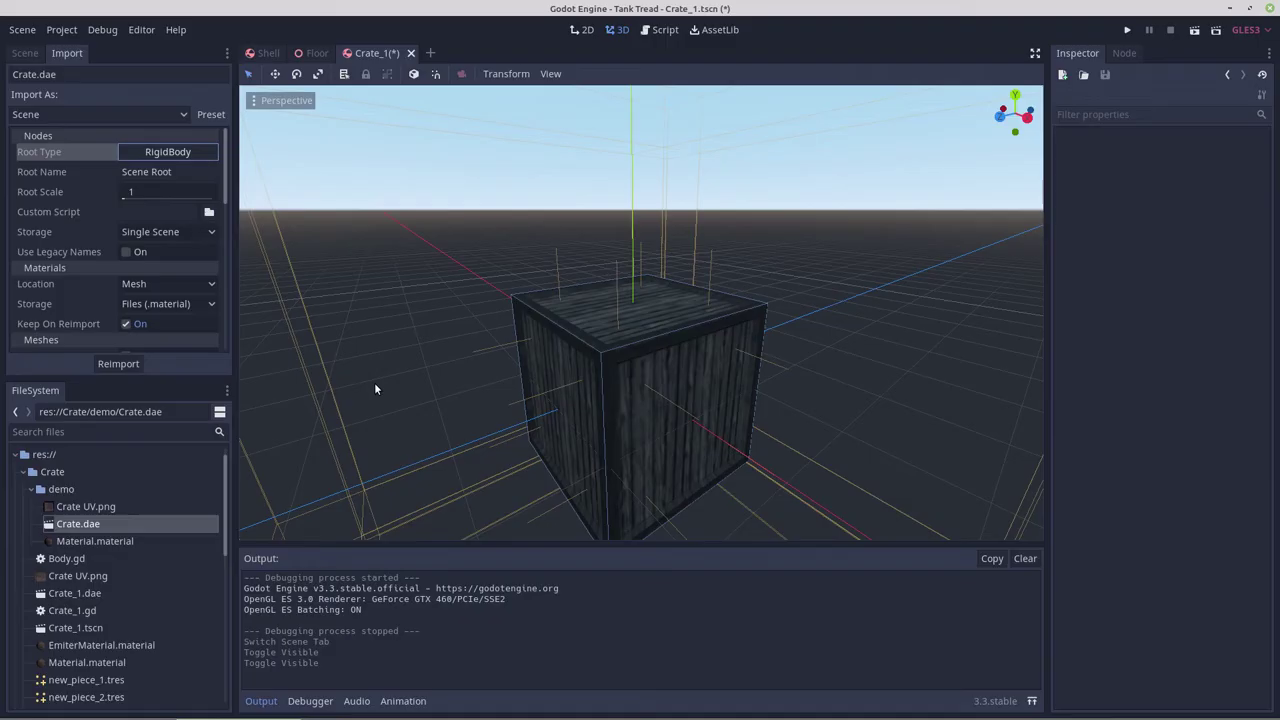
{"action": "left_click", "coordinate": [129, 366]}
{"action": "double_click", "coordinate": [72, 526]}
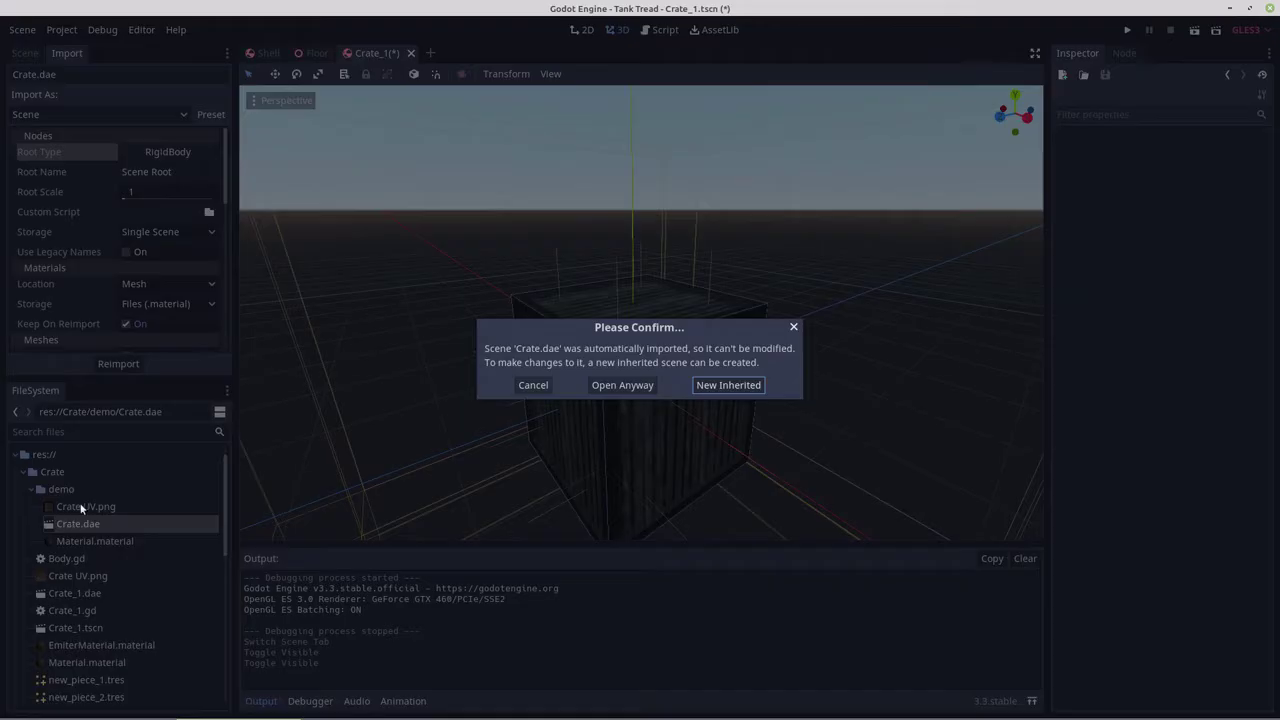
{"action": "left_click", "coordinate": [633, 386]}
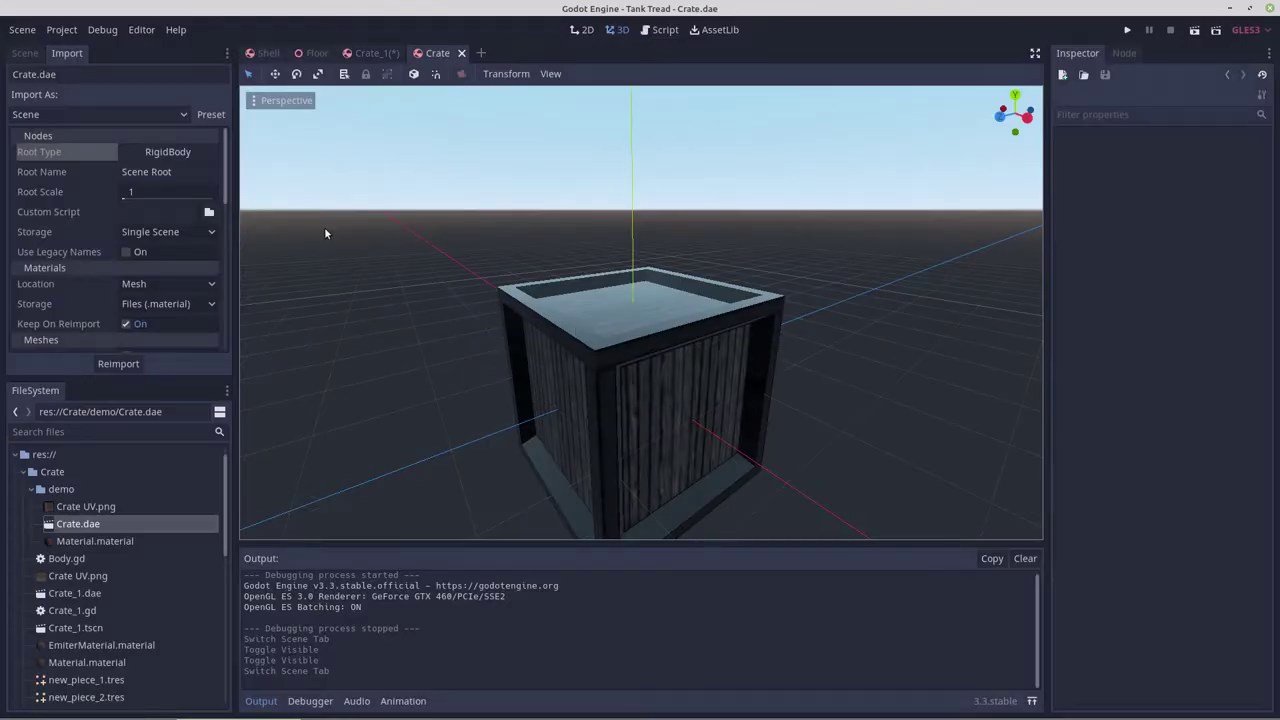
Compare the surface look of the crate in the Crate_1 scene with the crate in the imported Crate scene.
{"action": "left_click", "coordinate": [366, 53]}
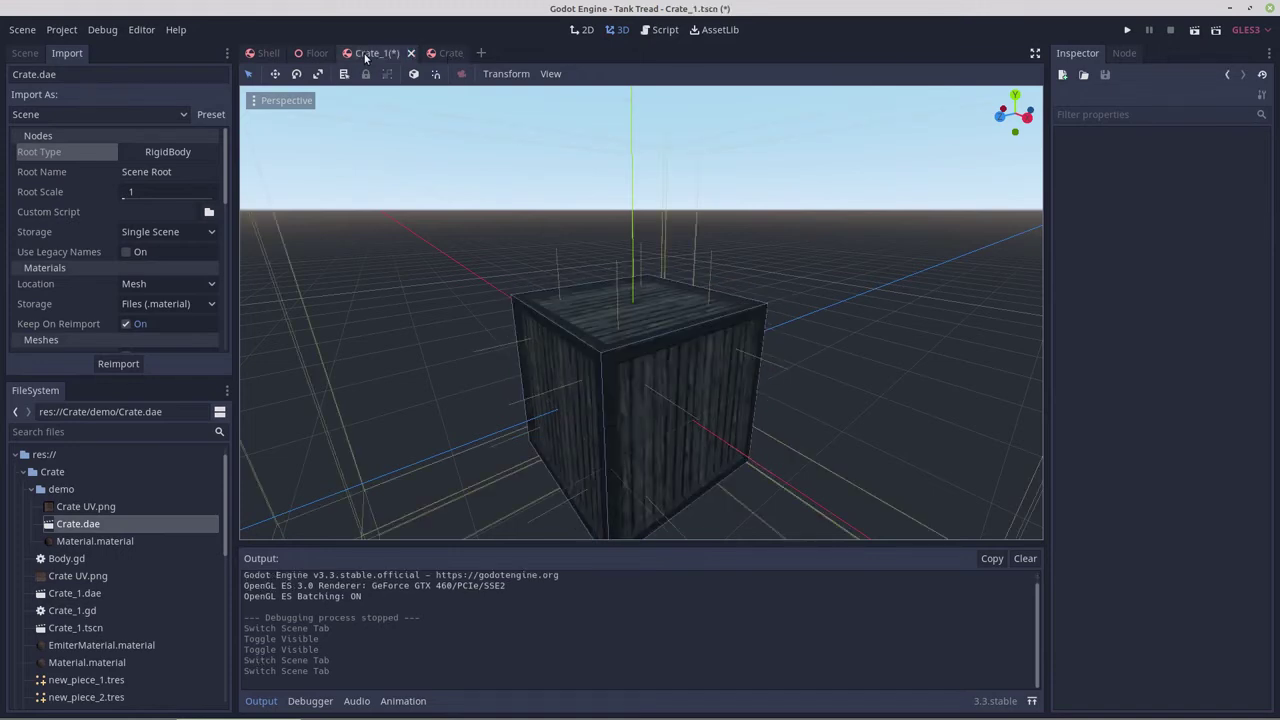
{"action": "left_click", "coordinate": [442, 55]}
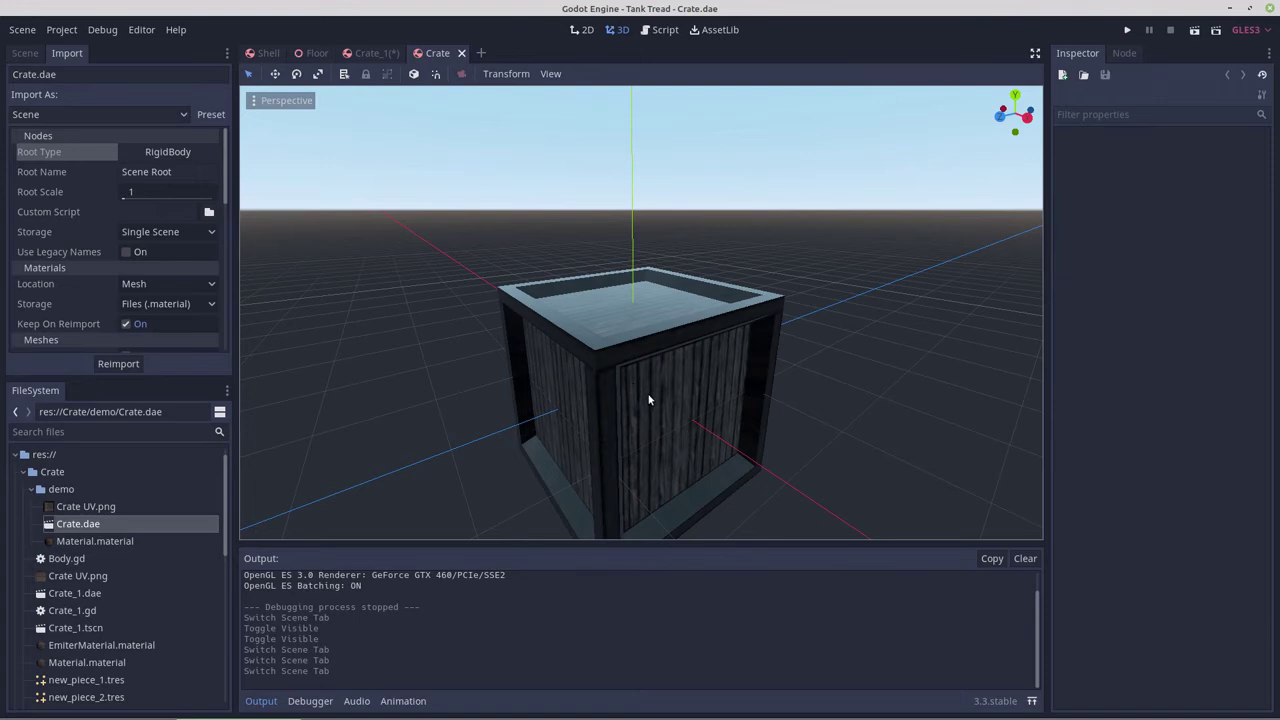
{"action": "mouse_move", "coordinate": [648, 400]}
{"action": "middle_mouse_down"}
{"action": "mouse_move", "coordinate": [572, 356]}
{"action": "mouse_move", "coordinate": [657, 378]}
{"action": "mouse_move", "coordinate": [663, 398]}
{"action": "middle_mouse_up"}
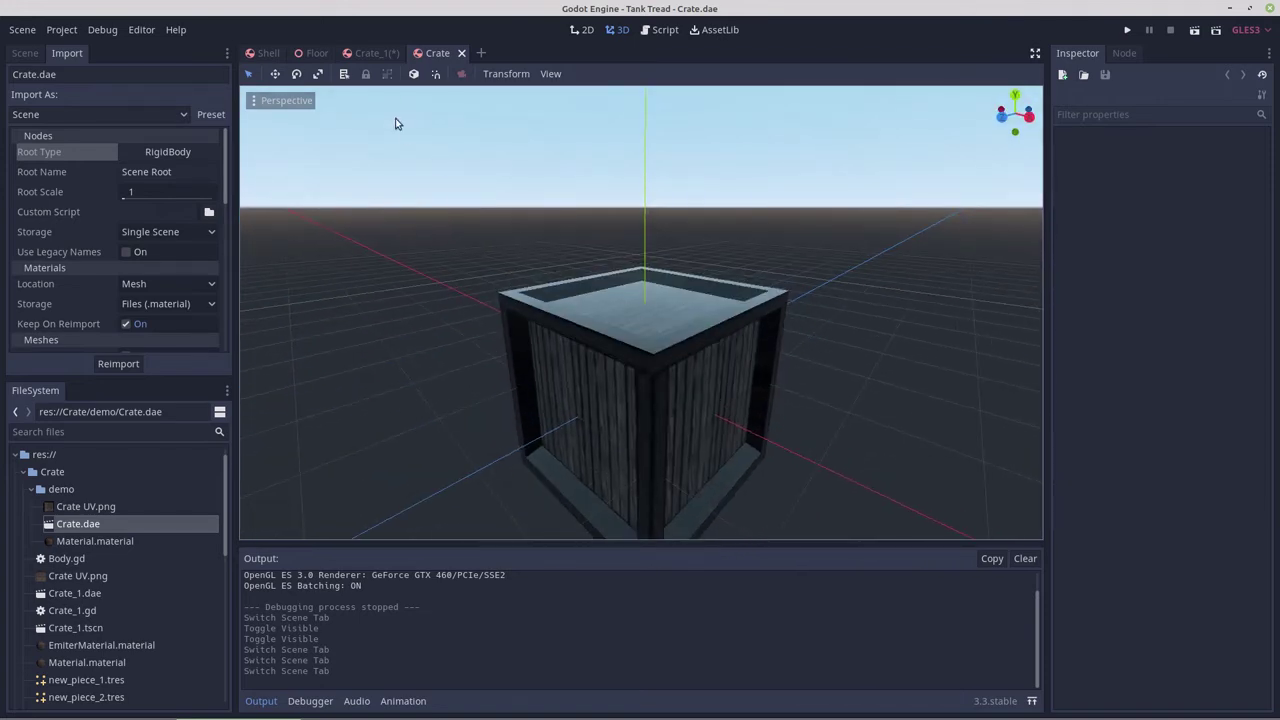
{"action": "left_click", "coordinate": [373, 54]}
{"action": "middle_click_drag", "start_coordinate": [650, 334], "coordinate": [560, 351]}
{"action": "scroll", "coordinate": [569, 332], "scroll_direction": "up", "scroll_amount": 5}
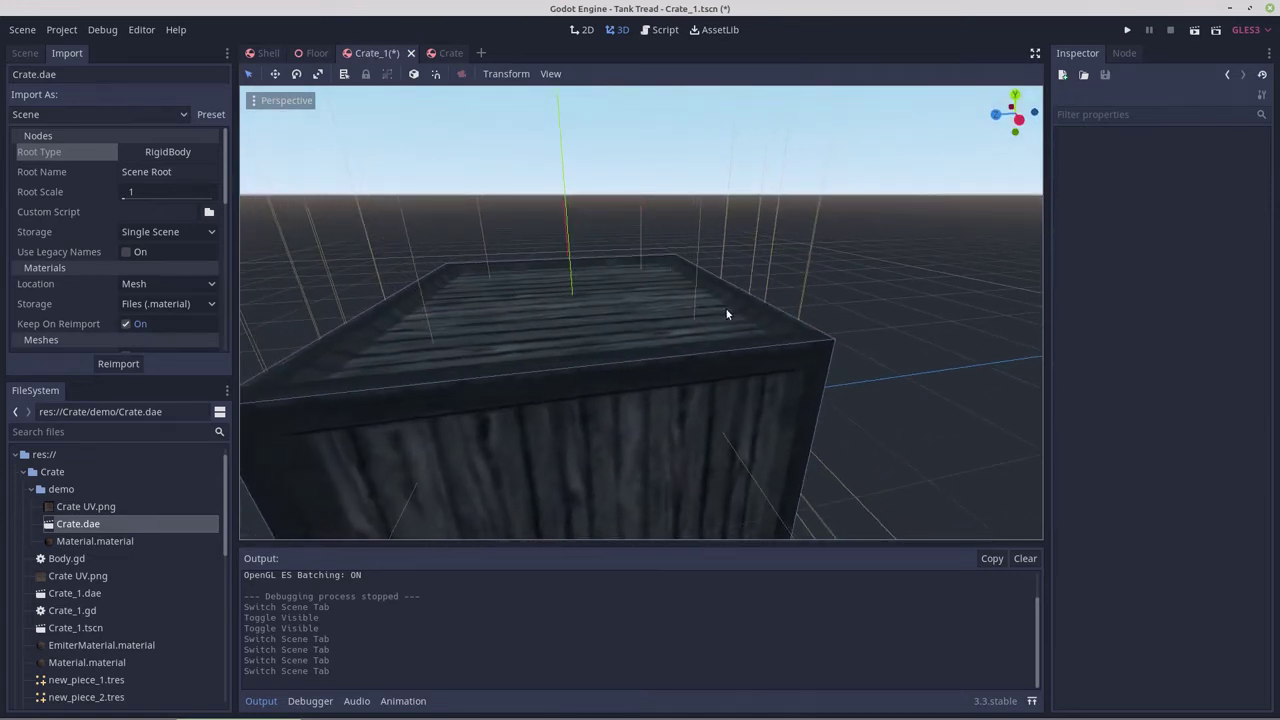
{"action": "scroll", "coordinate": [508, 316], "scroll_direction": "down", "scroll_amount": 5}
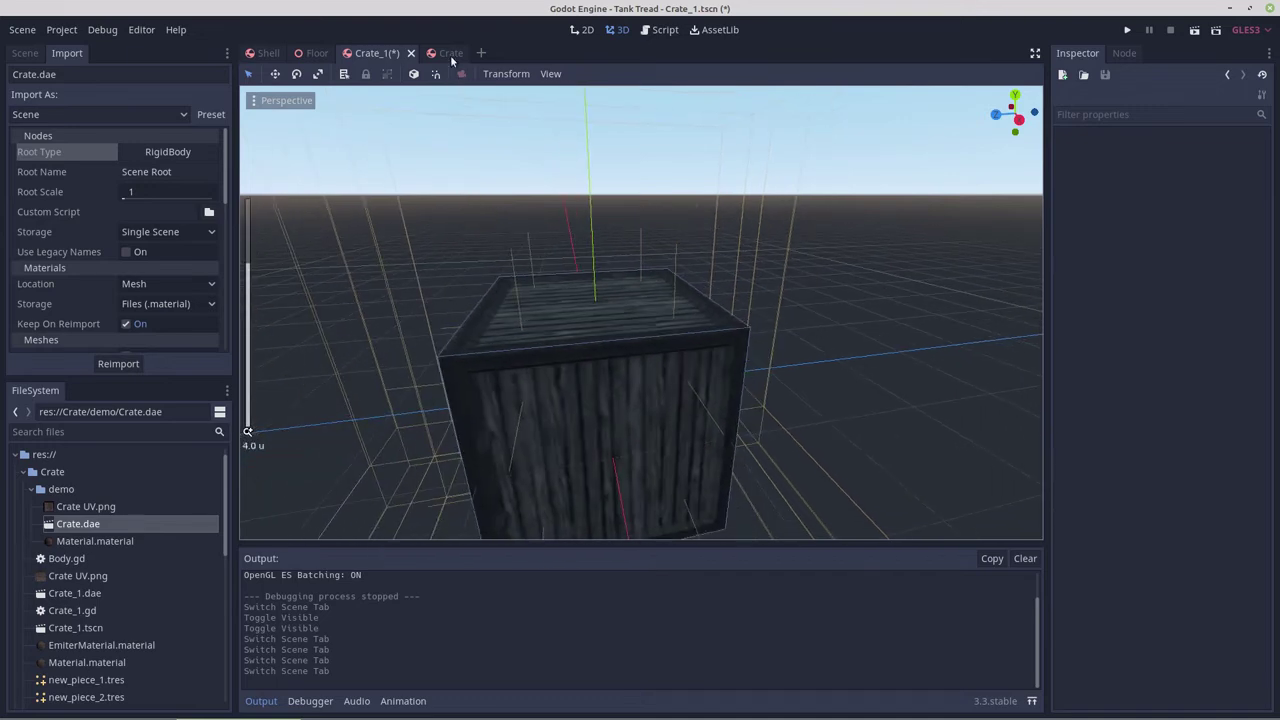
{"action": "left_click", "coordinate": [450, 53]}
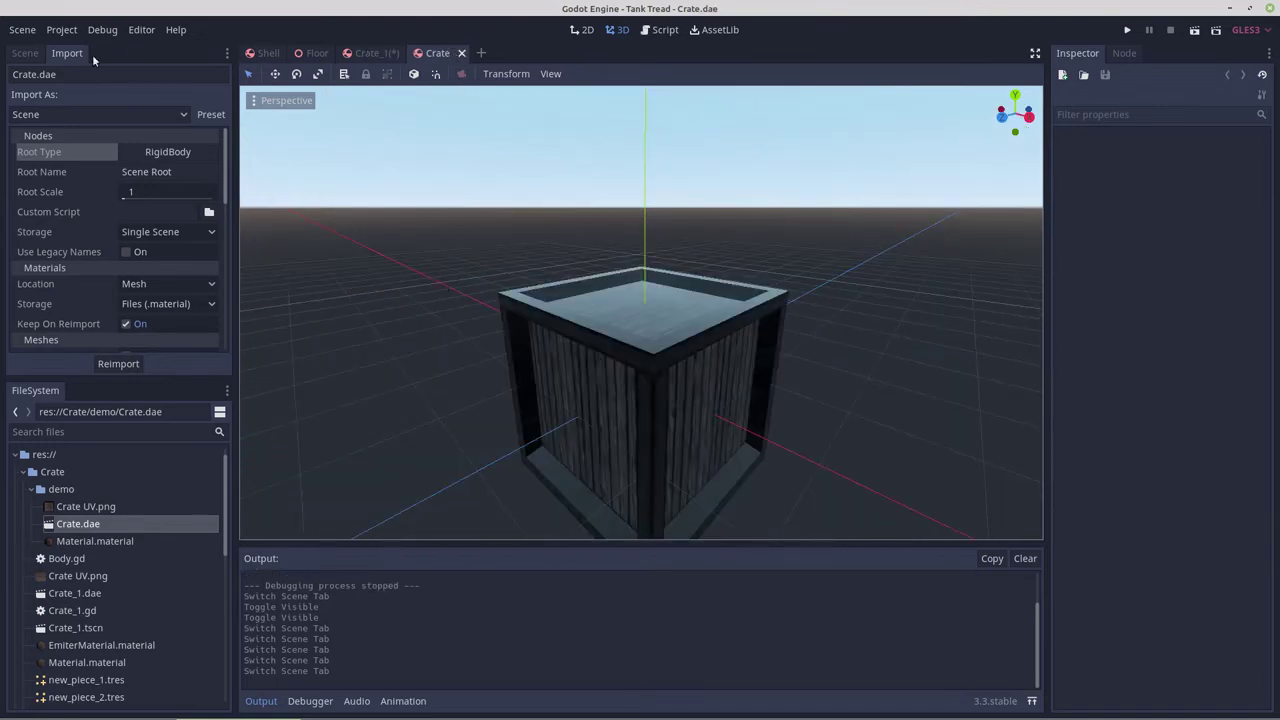
Set the roughness of the surface material shared by pieces Cube001 to Cube008 to 1 and deselect the pieces.
{"action": "left_click", "coordinate": [20, 55]}
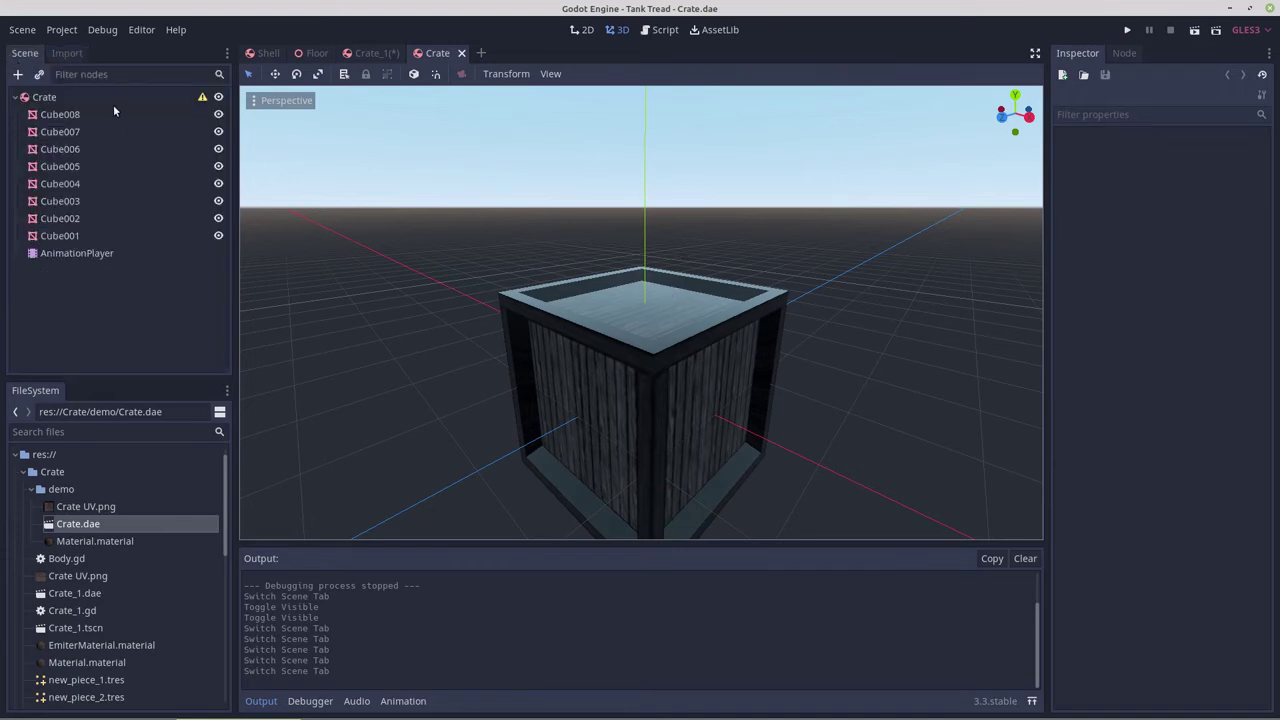
{"action": "left_click", "coordinate": [61, 115]}
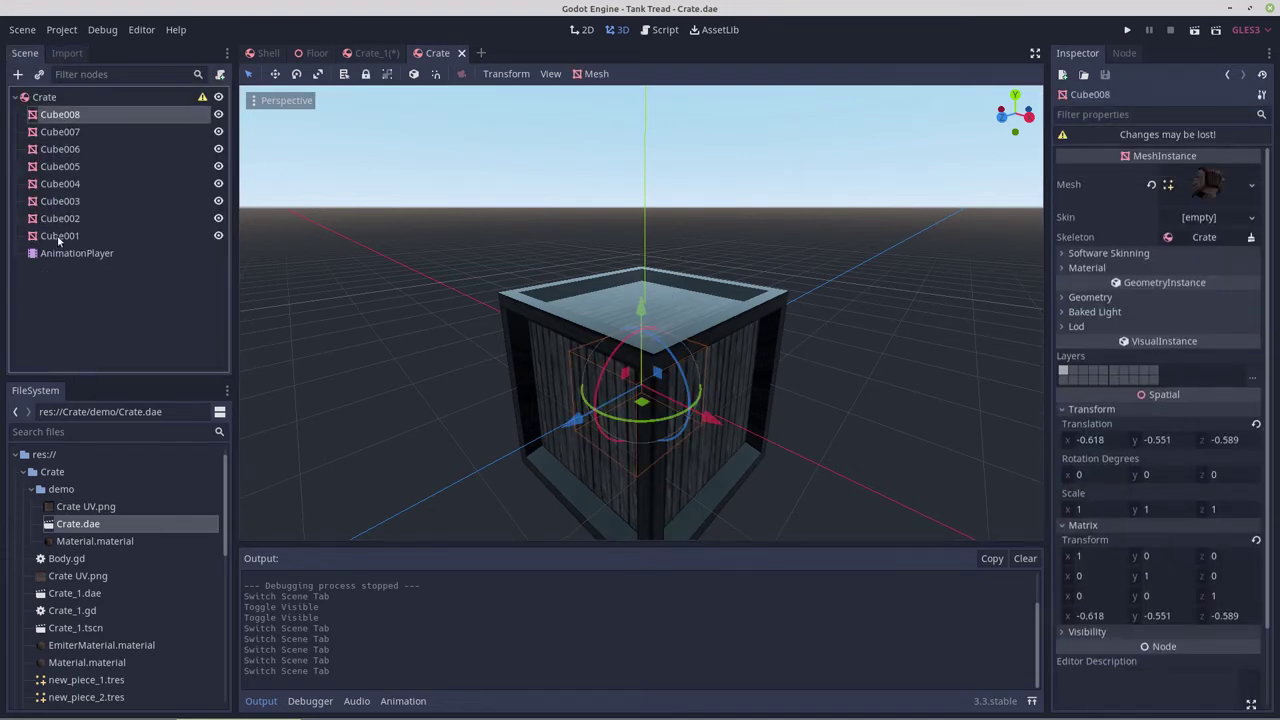
{"action": "left_click", "coordinate": [58, 236], "text": "shift"}
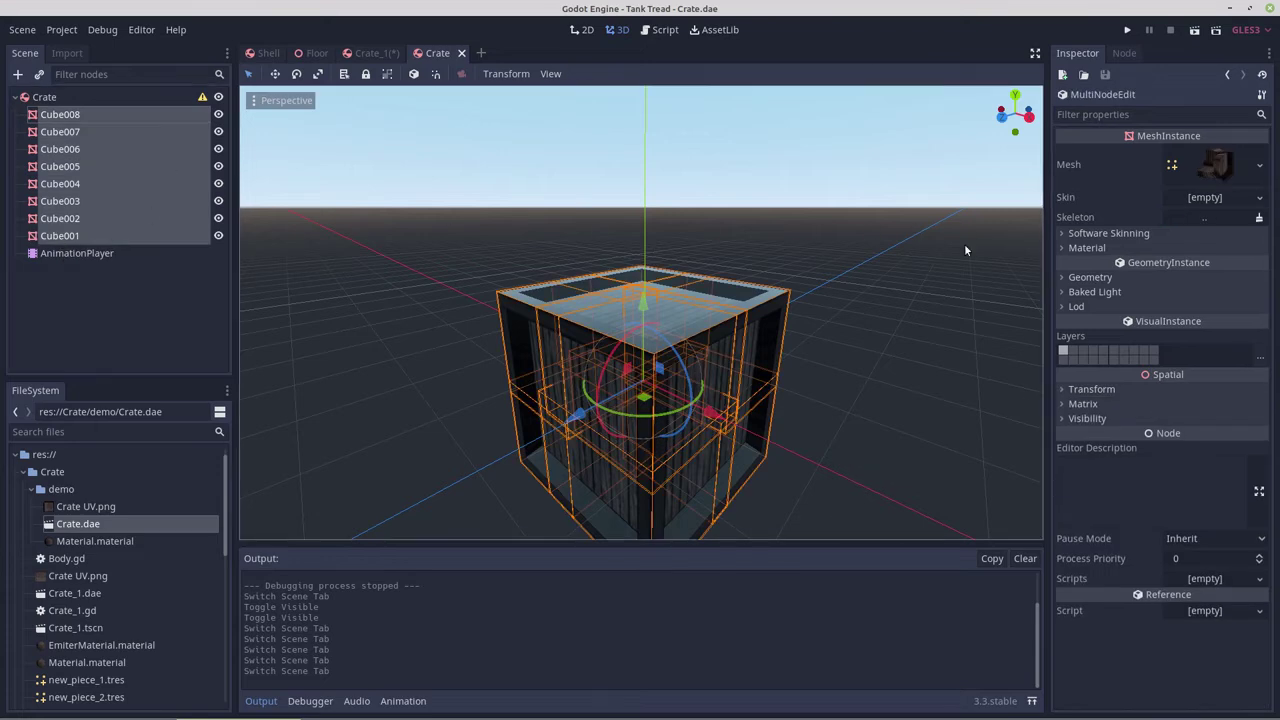
{"action": "left_click", "coordinate": [1216, 165]}
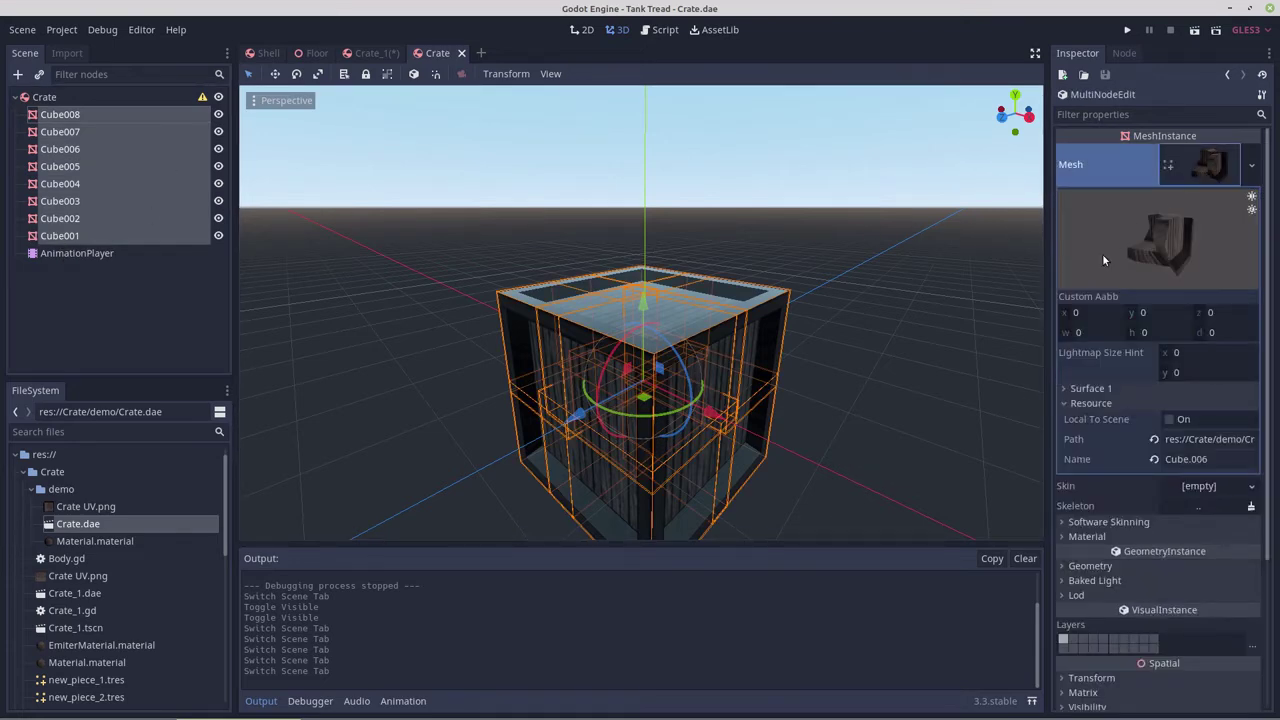
{"action": "left_click", "coordinate": [1082, 388]}
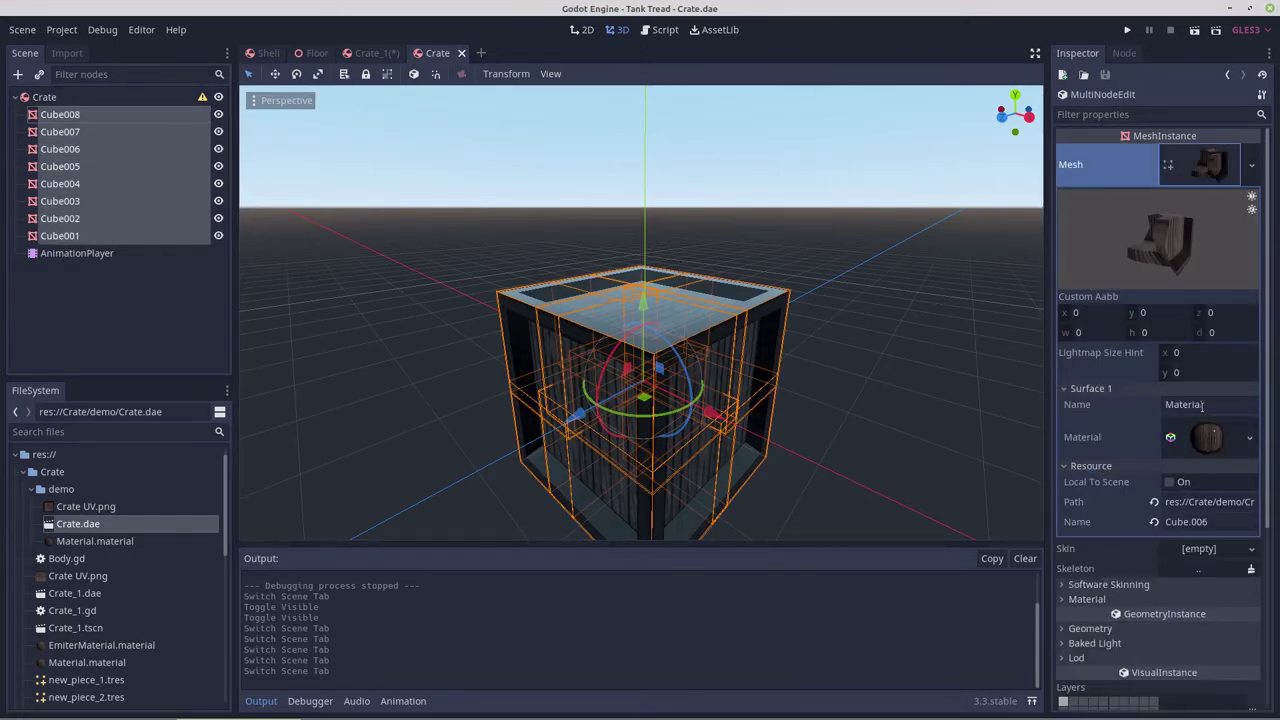
{"action": "left_click", "coordinate": [1207, 438]}
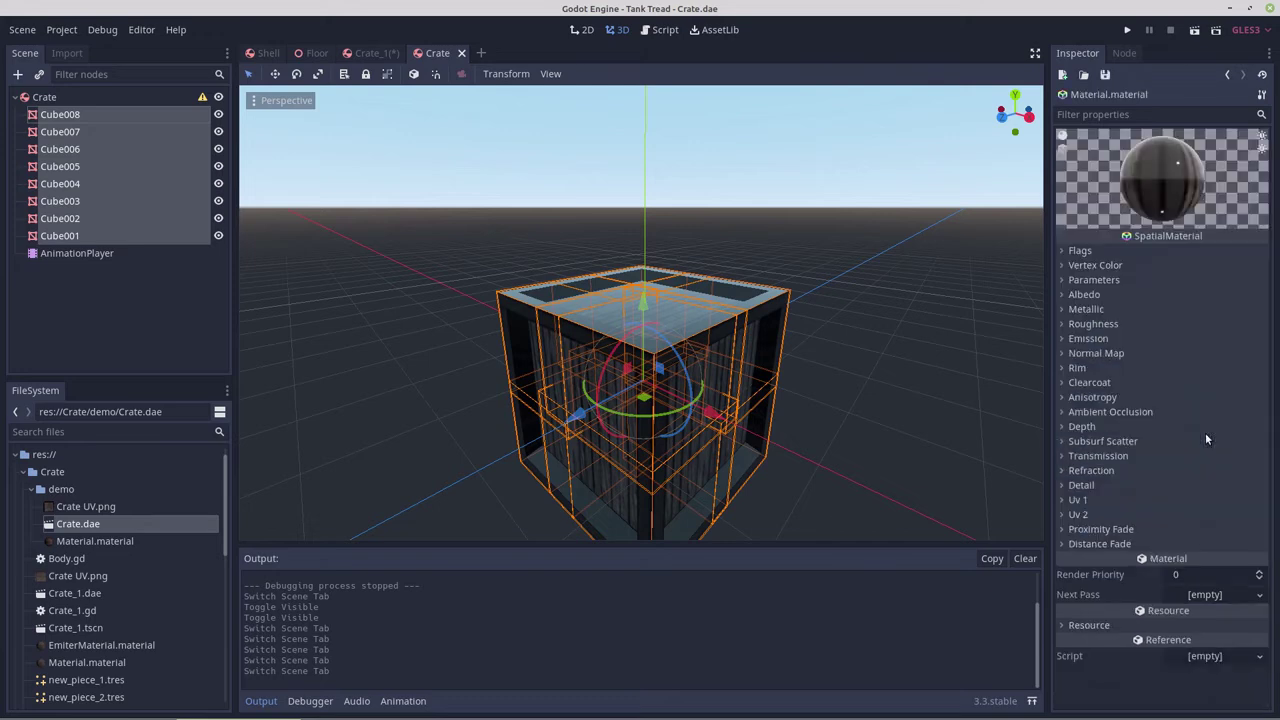
{"action": "left_click", "coordinate": [1084, 326]}
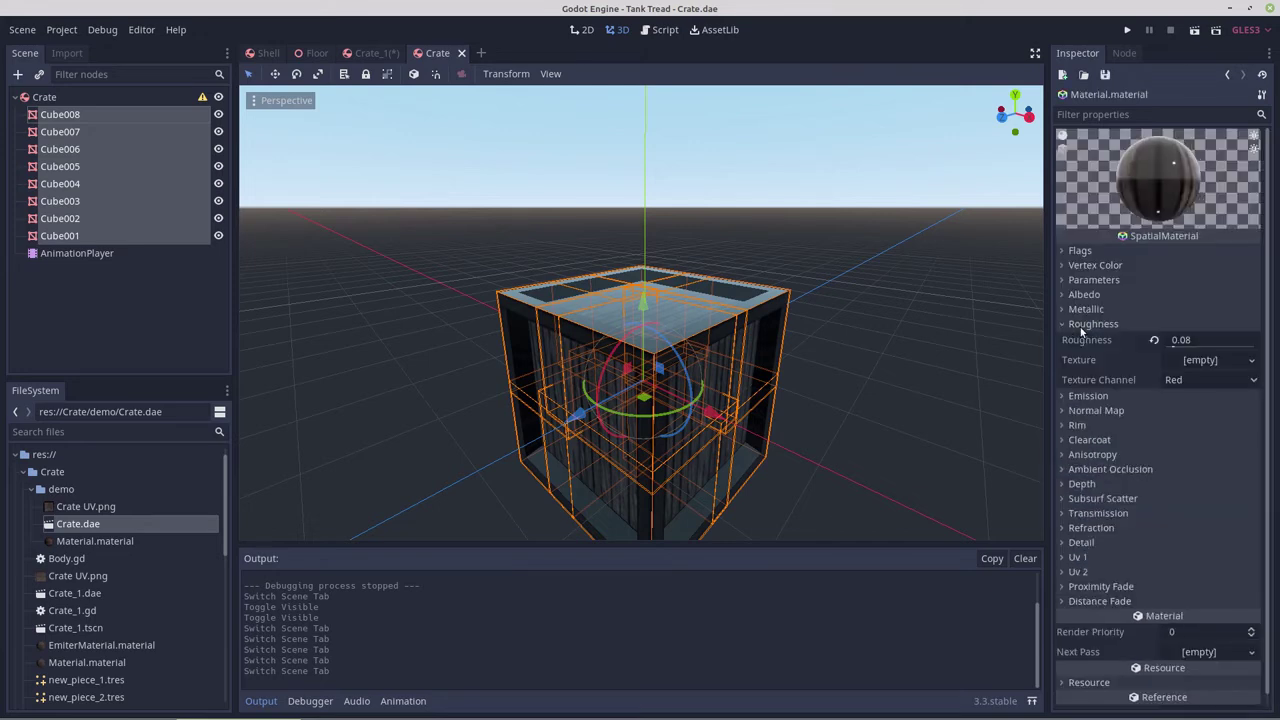
{"action": "left_click", "coordinate": [1154, 341]}
{"action": "type", "text": "1"}
{"action": "key", "text": "Return"}
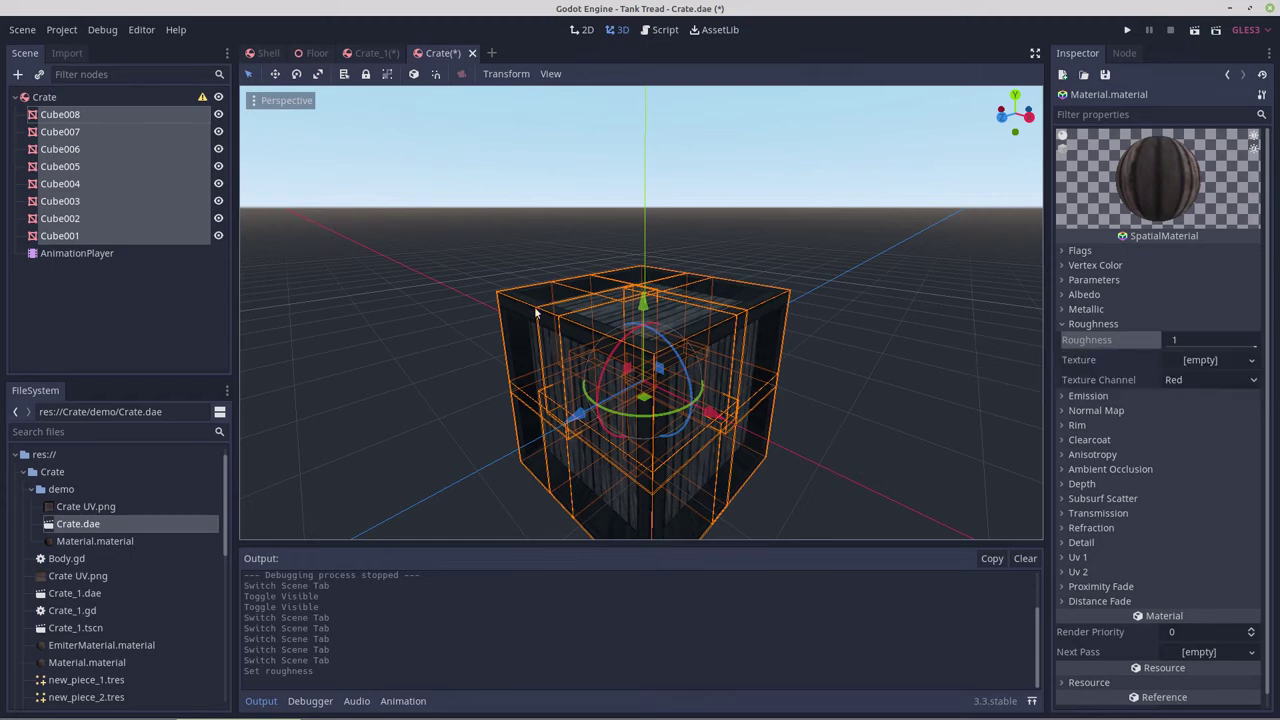
{"action": "left_click", "coordinate": [350, 286]}
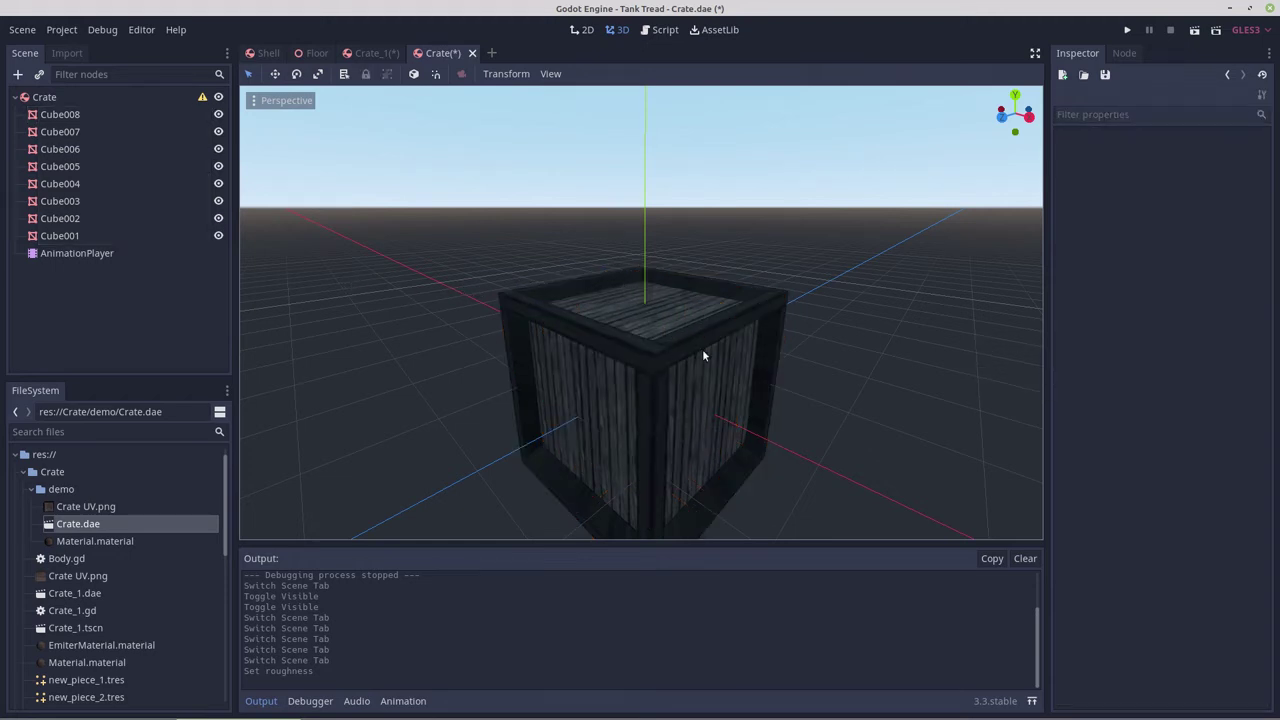
Delete the AnimationPlayer node from the Crate scene.
{"action": "scroll", "coordinate": [702, 355], "scroll_direction": "up", "scroll_amount": 3}
{"action": "mouse_move", "coordinate": [711, 351]}
{"action": "middle_mouse_down"}
{"action": "mouse_move", "coordinate": [671, 371]}
{"action": "mouse_move", "coordinate": [646, 343]}
{"action": "mouse_move", "coordinate": [733, 339]}
{"action": "middle_mouse_up"}
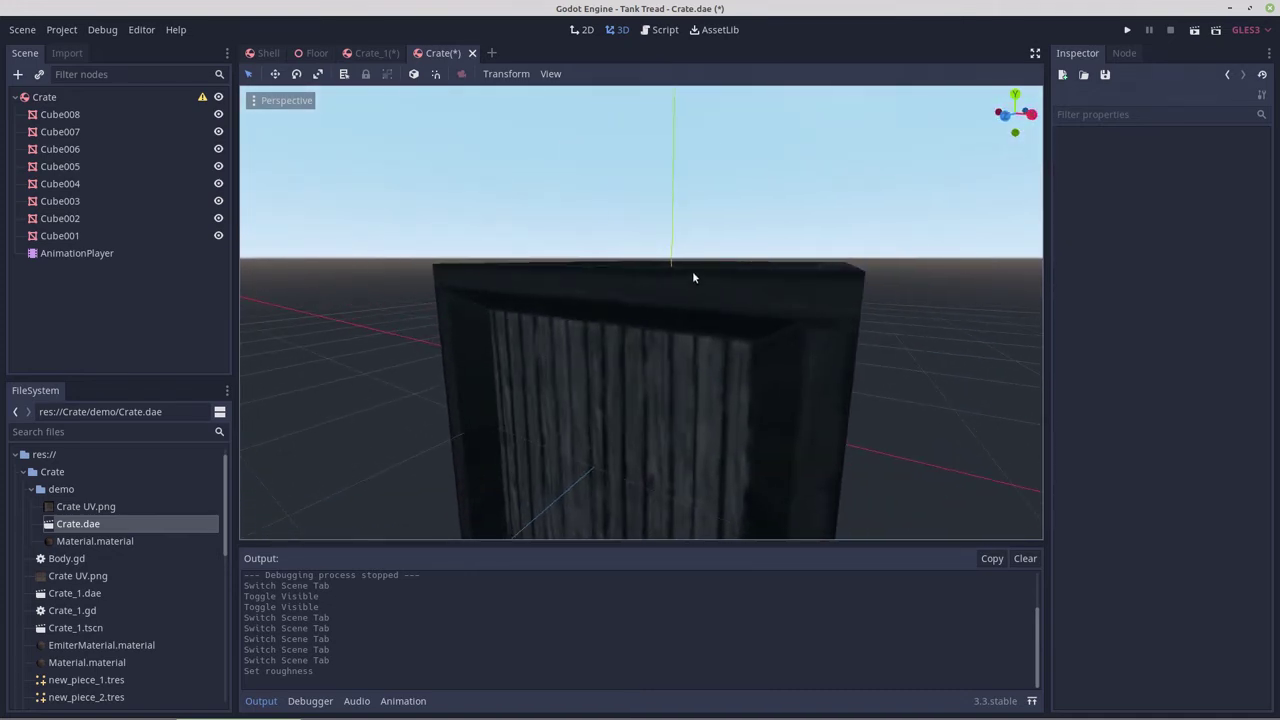
{"action": "scroll", "coordinate": [695, 288], "scroll_direction": "down", "scroll_amount": 5}
{"action": "middle_click_drag", "start_coordinate": [697, 297], "coordinate": [666, 320]}
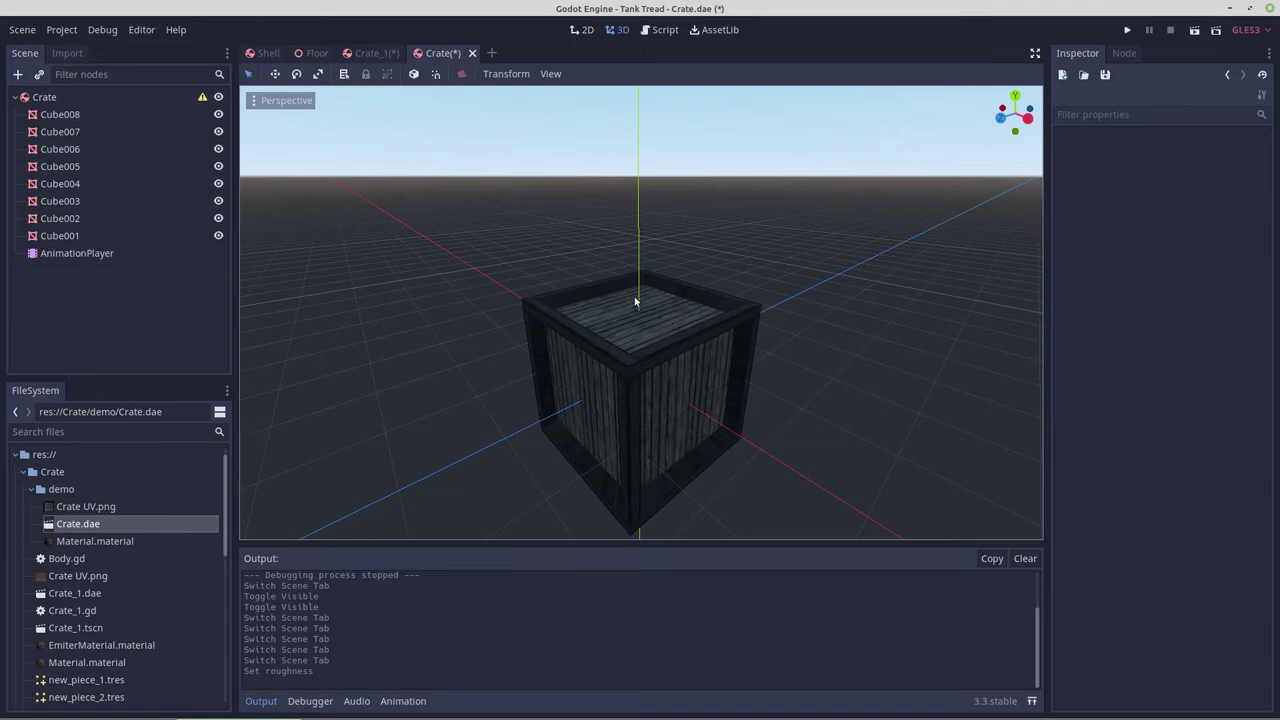
{"action": "left_click", "coordinate": [90, 253]}
{"action": "right_click", "coordinate": [86, 256]}
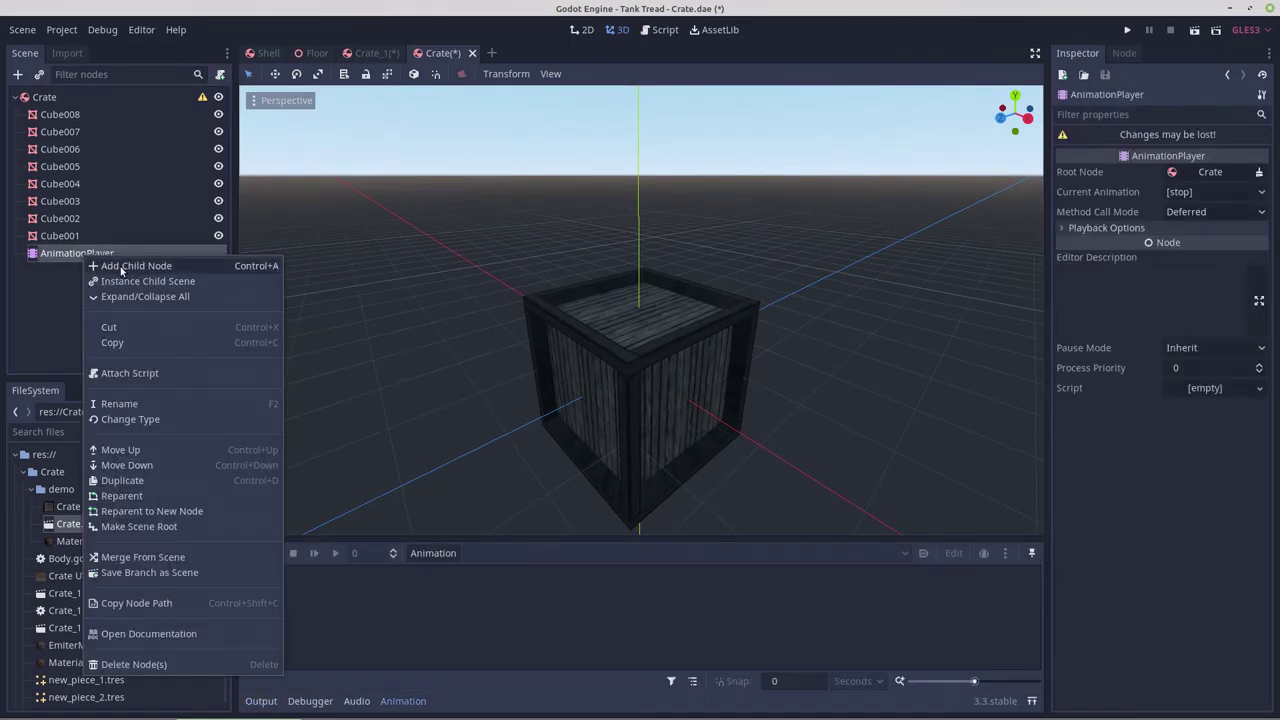
{"action": "left_click", "coordinate": [136, 665]}
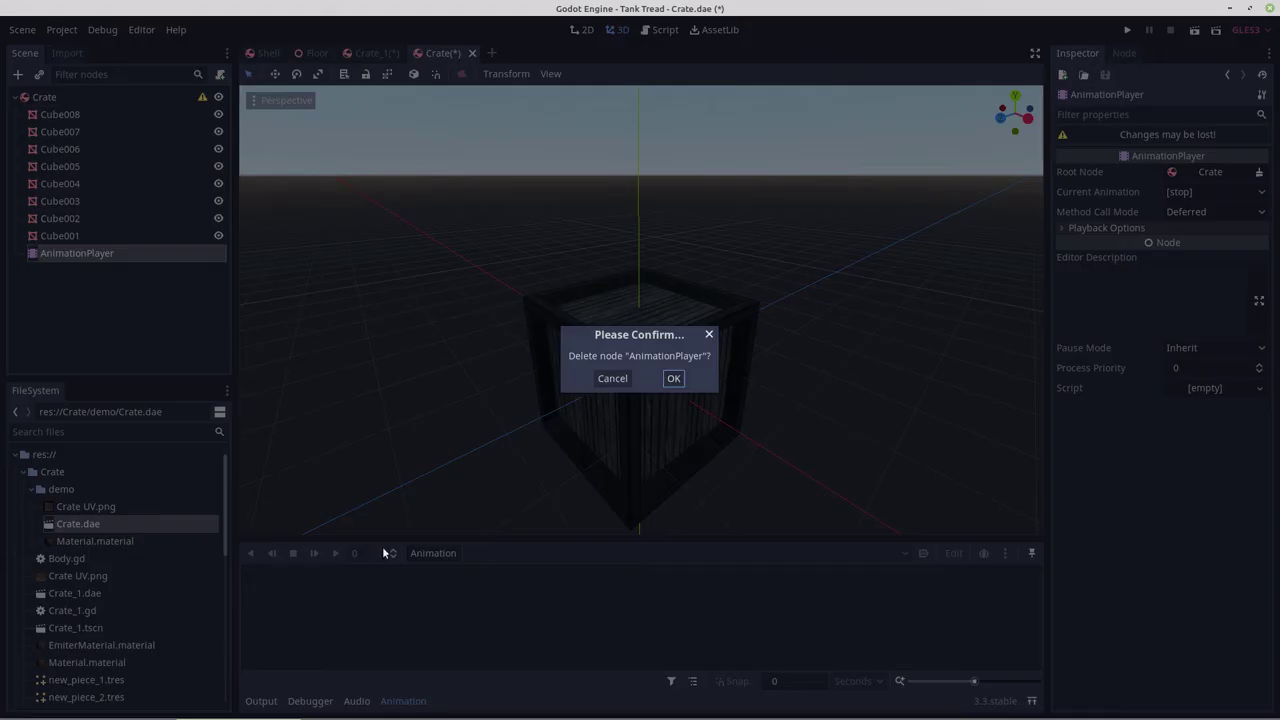
{"action": "left_click", "coordinate": [672, 378]}
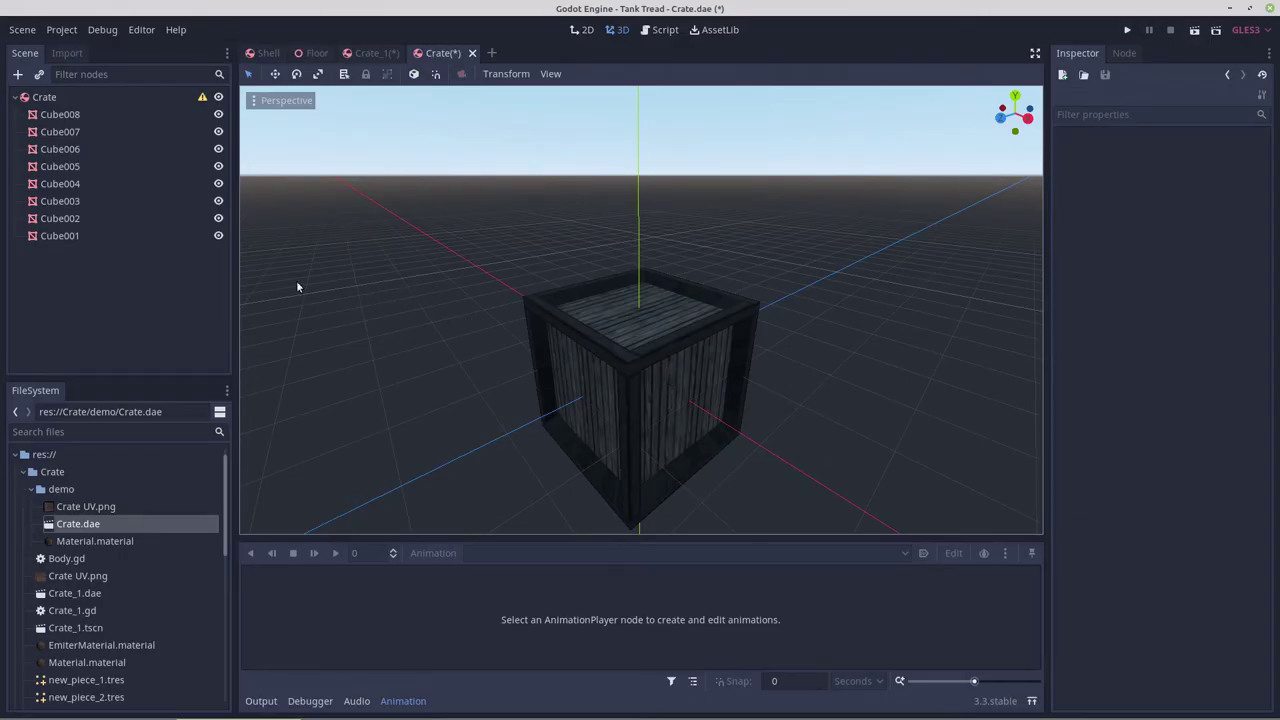
Add a Particles node as a child of Cube001.
{"action": "left_click", "coordinate": [53, 240]}
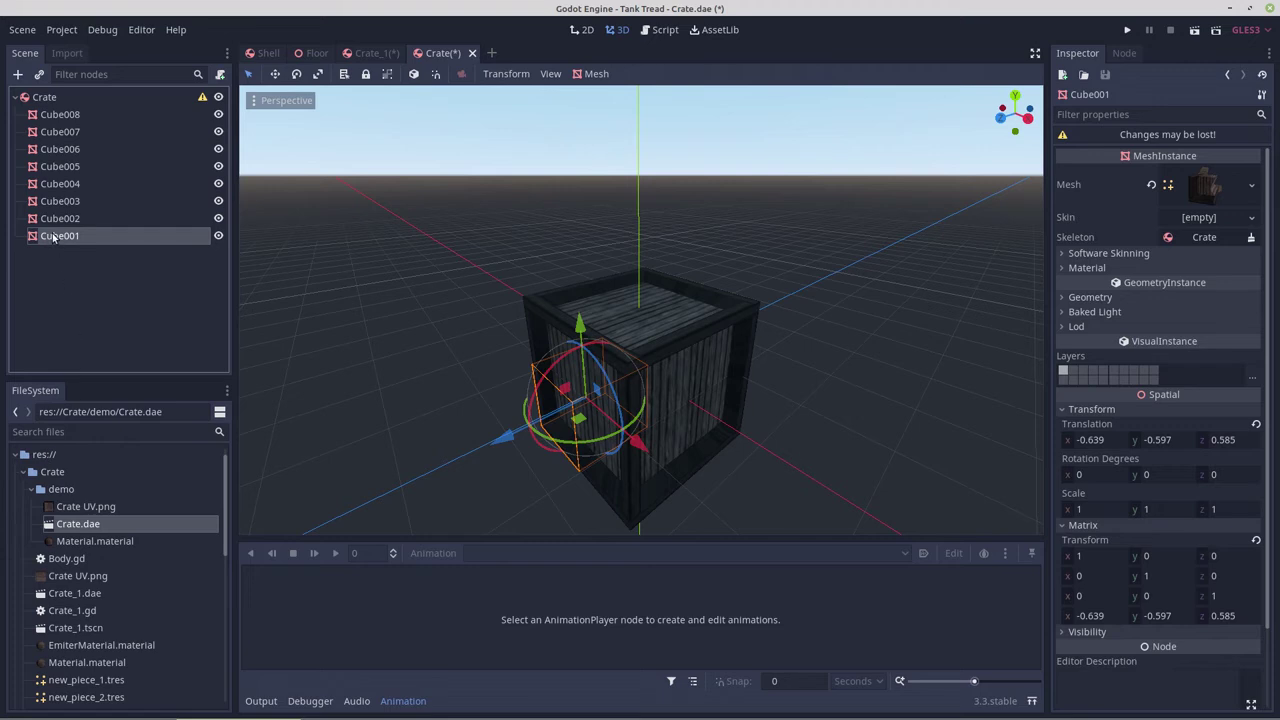
{"action": "right_click", "coordinate": [54, 238]}
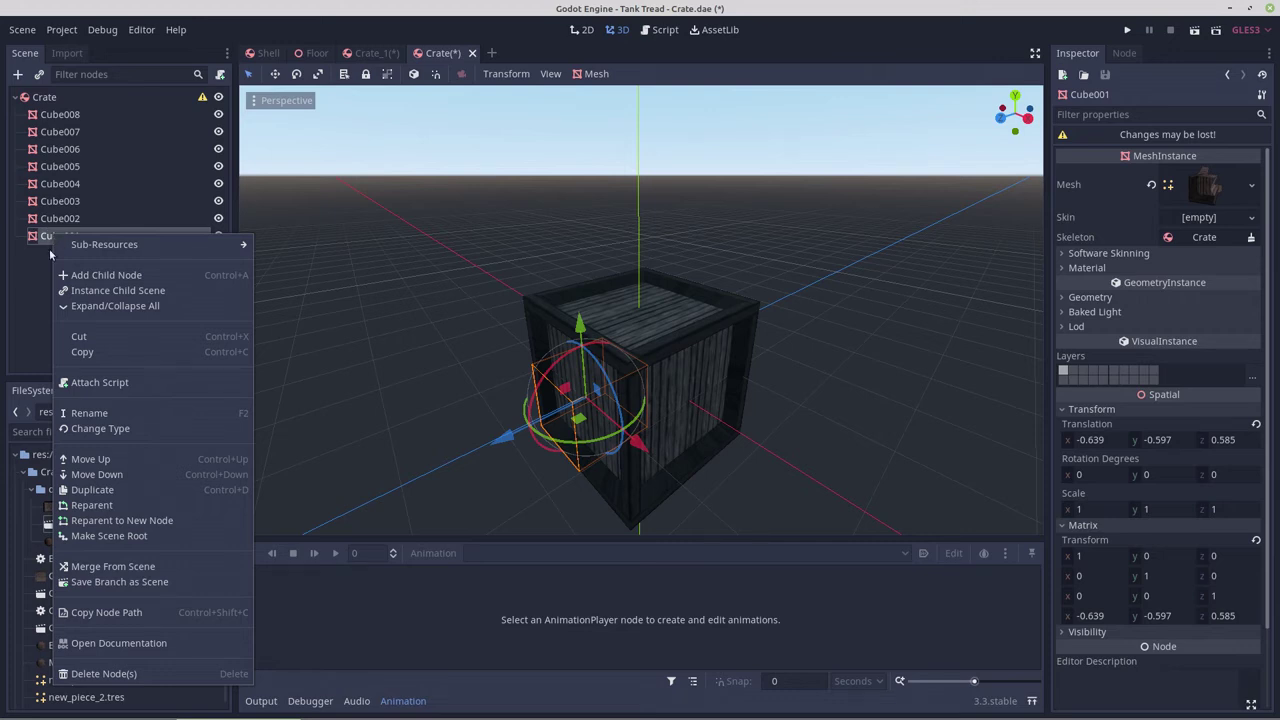
{"action": "left_click", "coordinate": [97, 275]}
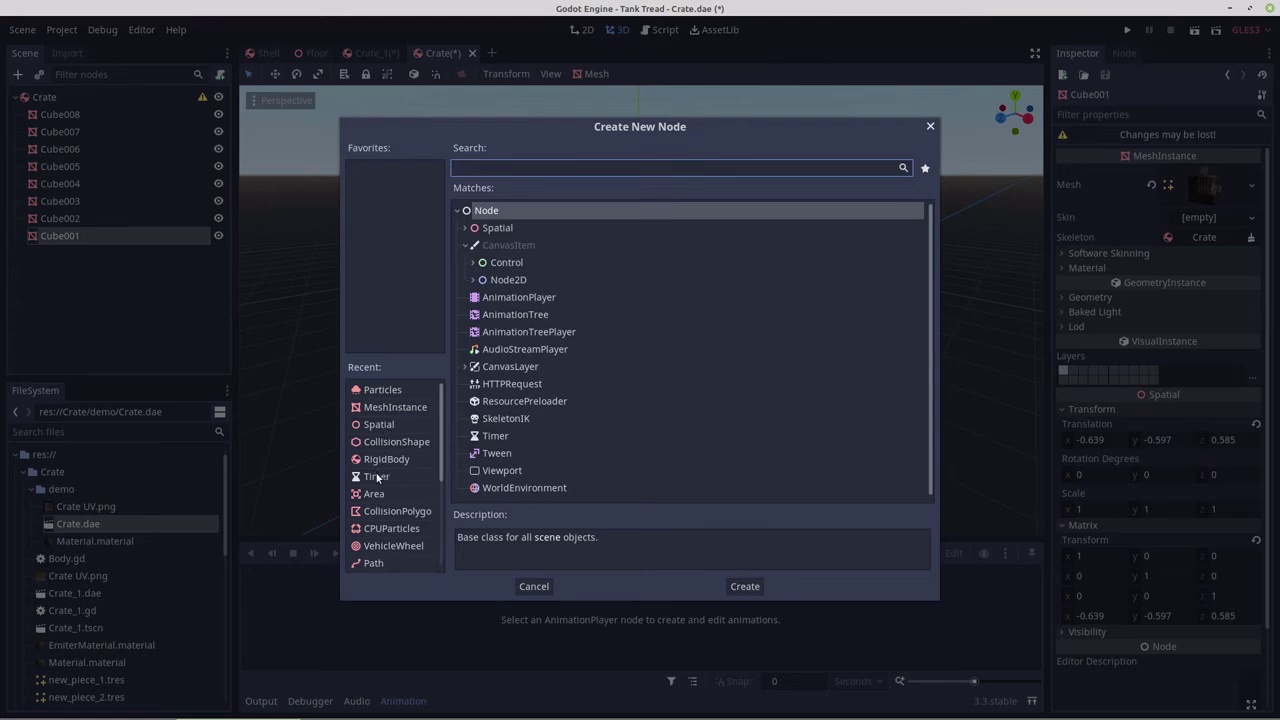
{"action": "left_click", "coordinate": [372, 393]}
{"action": "double_click", "coordinate": [372, 393]}
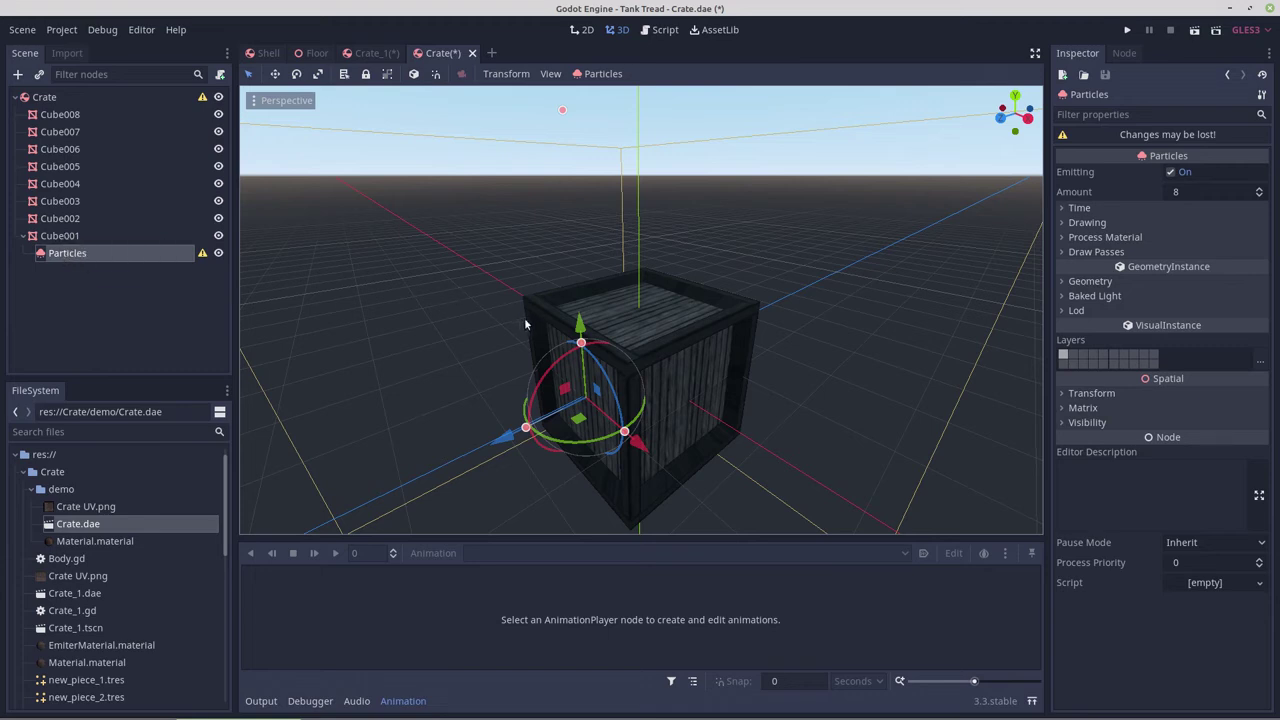
Save the mesh of Cube001 as Crate_mesh_1.tres in the res://Crate/demo folder.
{"action": "left_click", "coordinate": [58, 236]}
{"action": "right_click", "coordinate": [58, 236]}
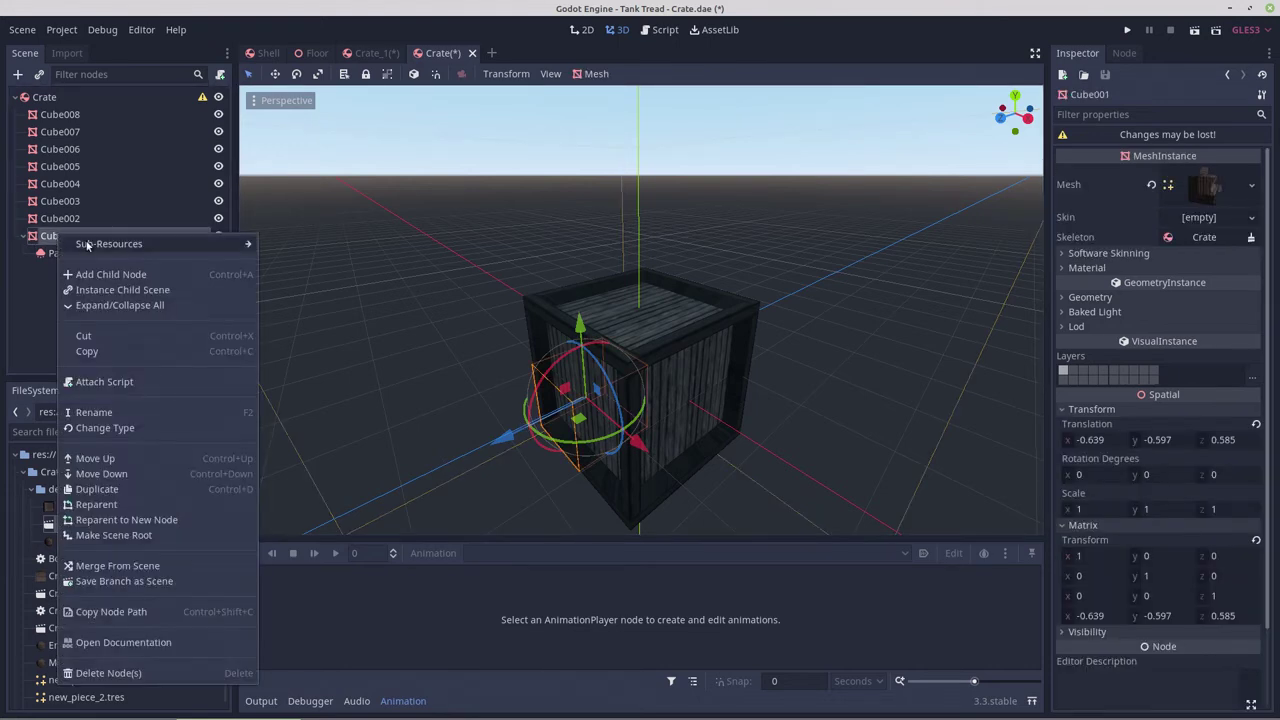
{"action": "mouse_move", "coordinate": [87, 245]}
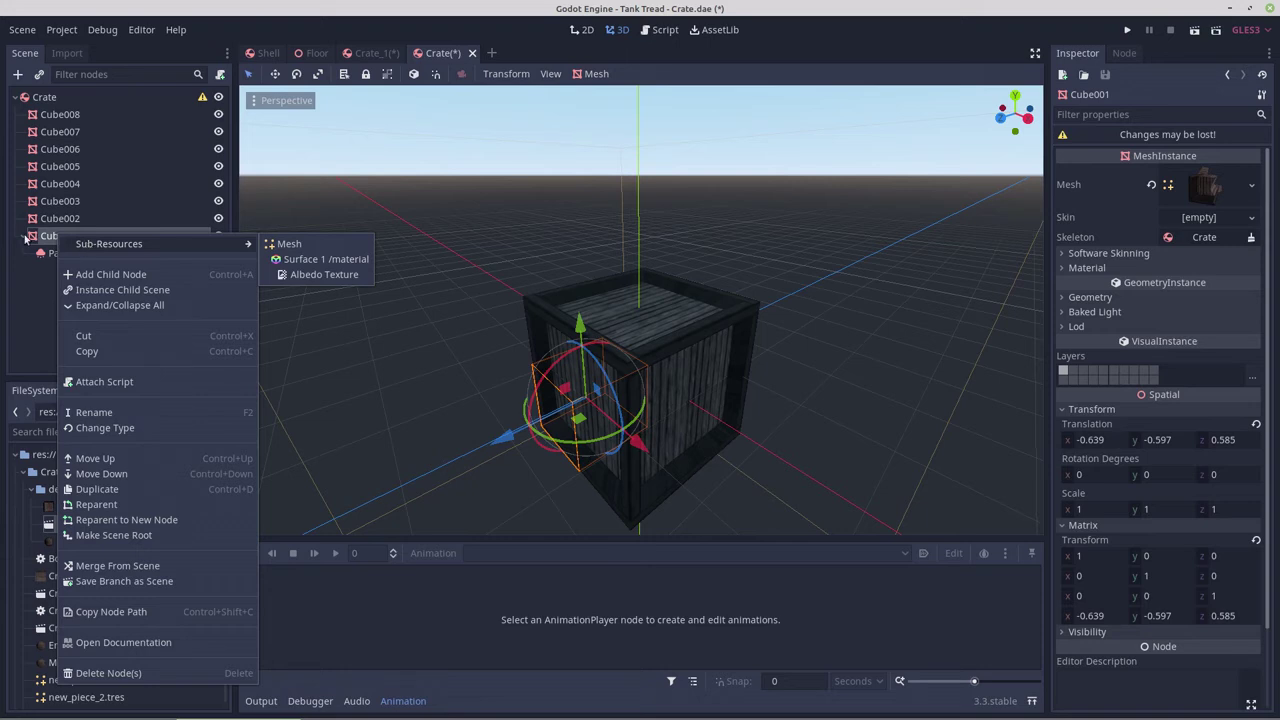
{"action": "left_click", "coordinate": [40, 238]}
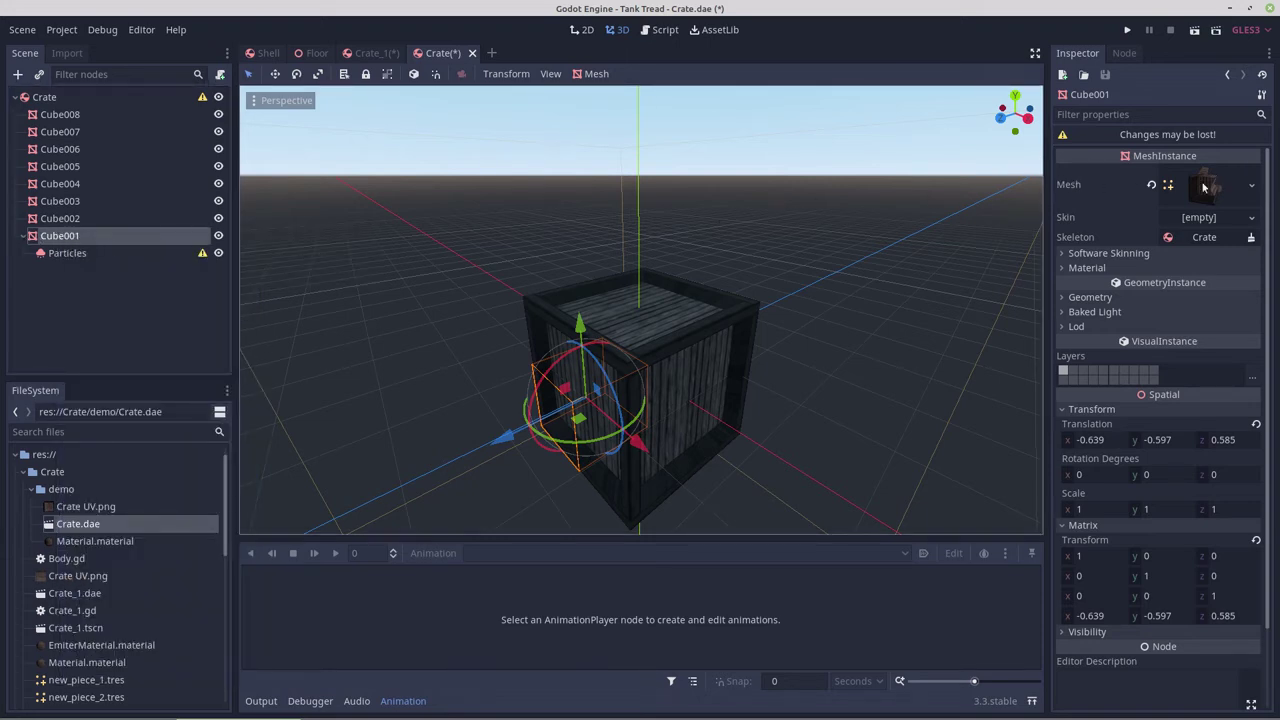
{"action": "left_click", "coordinate": [1252, 186]}
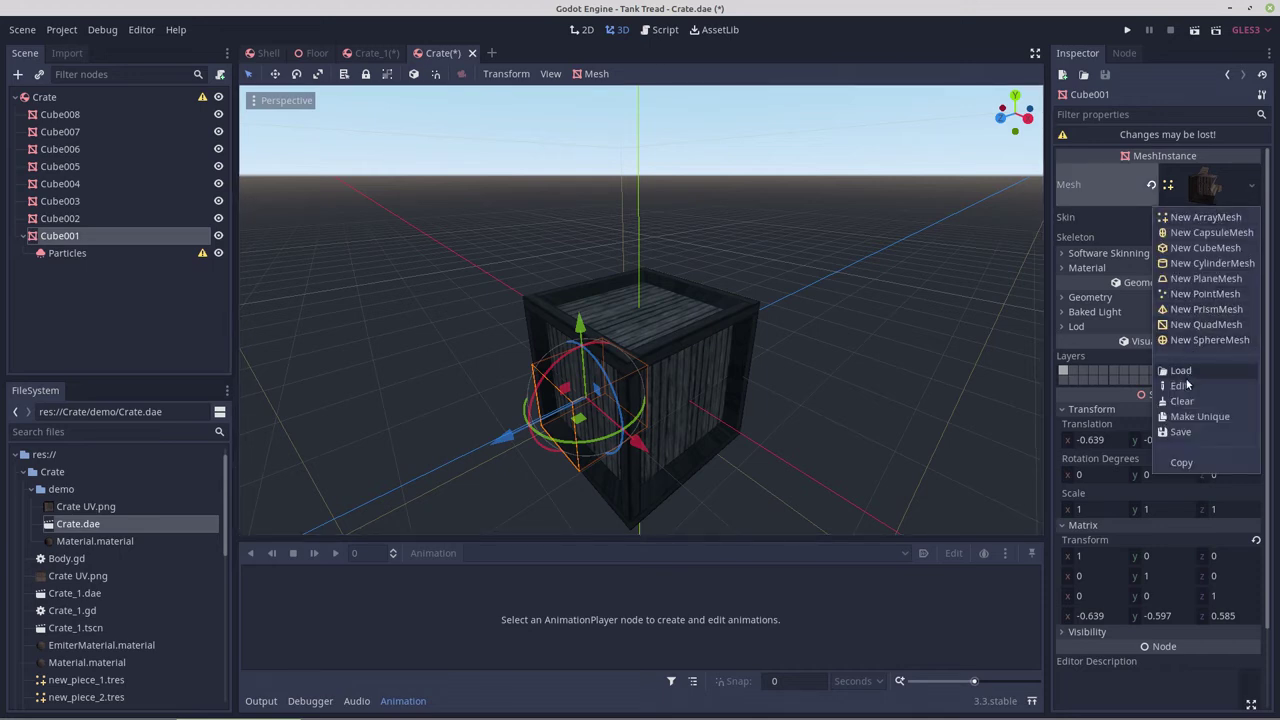
{"action": "left_click", "coordinate": [1182, 432]}
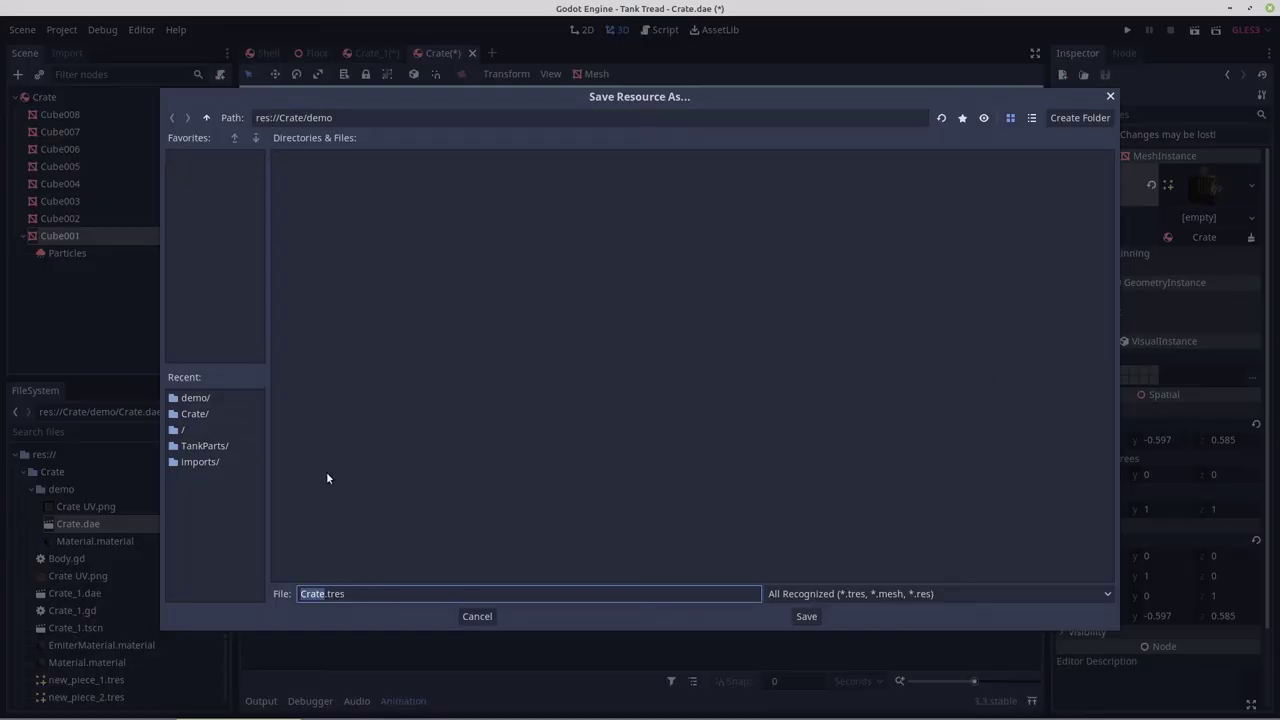
{"action": "left_click", "coordinate": [325, 594]}
{"action": "type", "text": "_mesh_1"}
{"action": "left_click", "coordinate": [806, 616]}
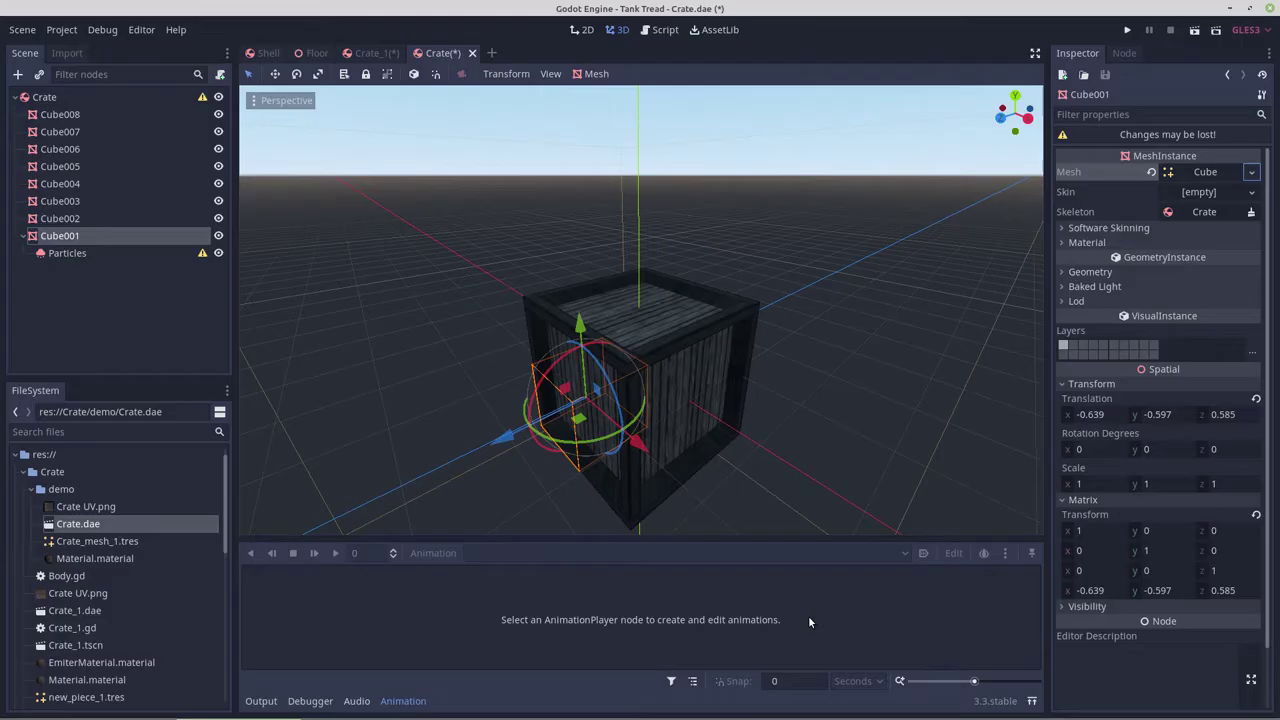
Load Crate_mesh_1.tres from the Crate/demo folder as the Pass 1 draw mesh of the Particles node.
{"action": "left_click", "coordinate": [58, 253]}
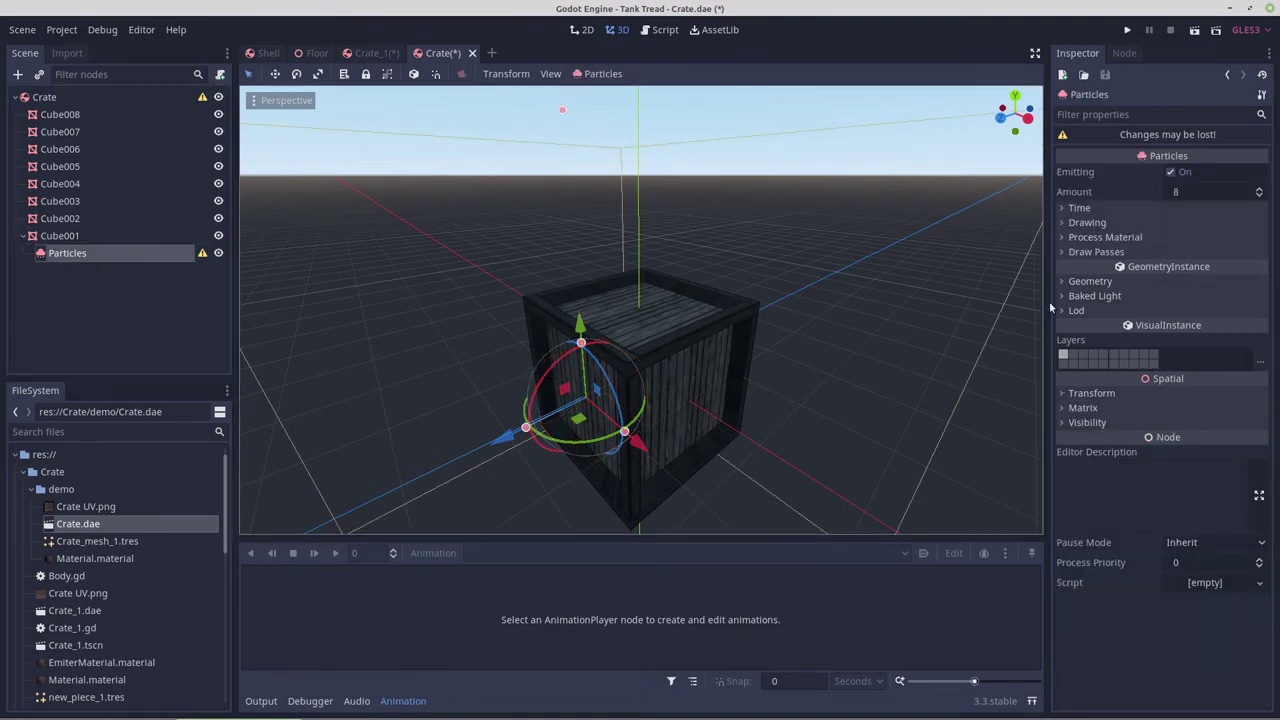
{"action": "left_click", "coordinate": [1062, 252]}
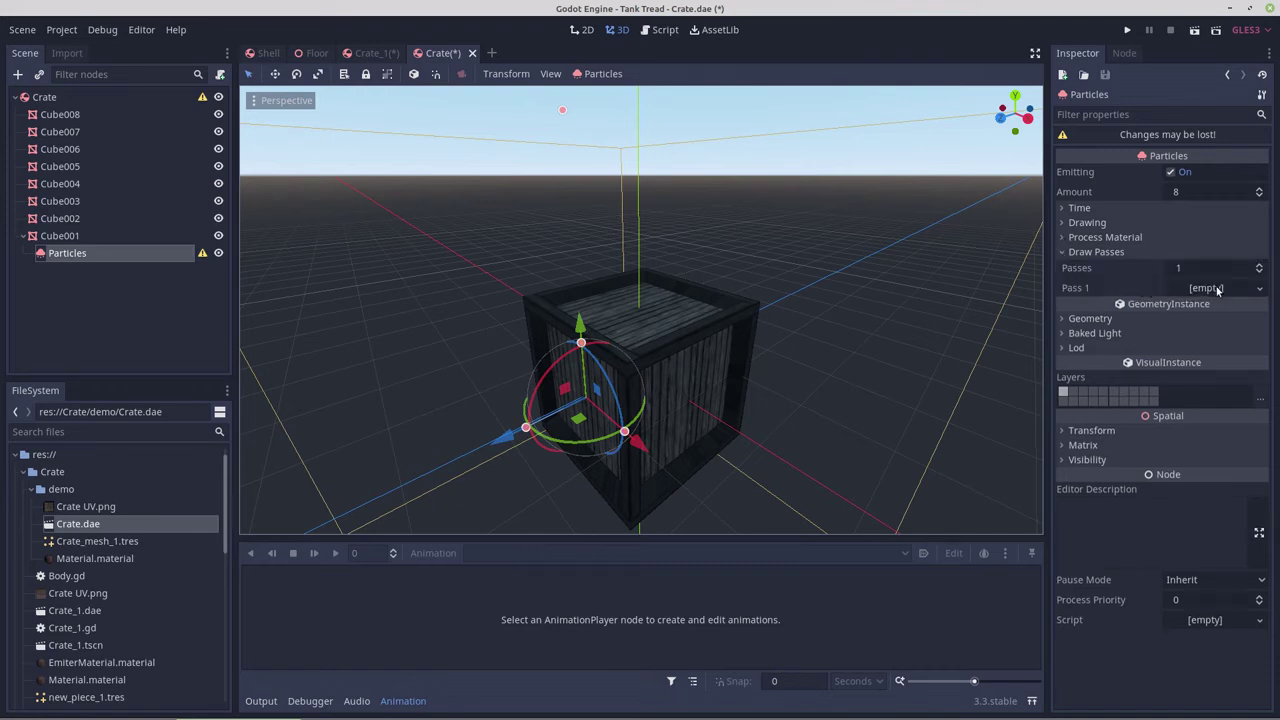
{"action": "left_click", "coordinate": [1260, 290]}
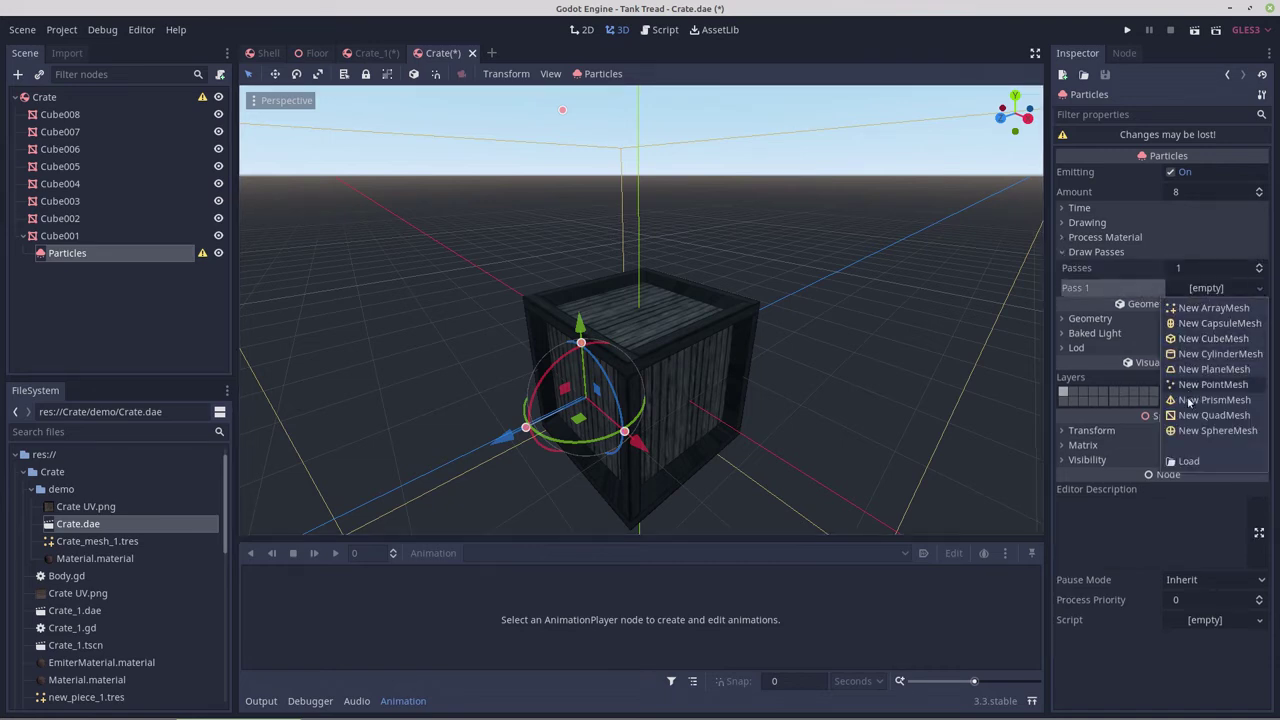
{"action": "left_click", "coordinate": [1189, 464]}
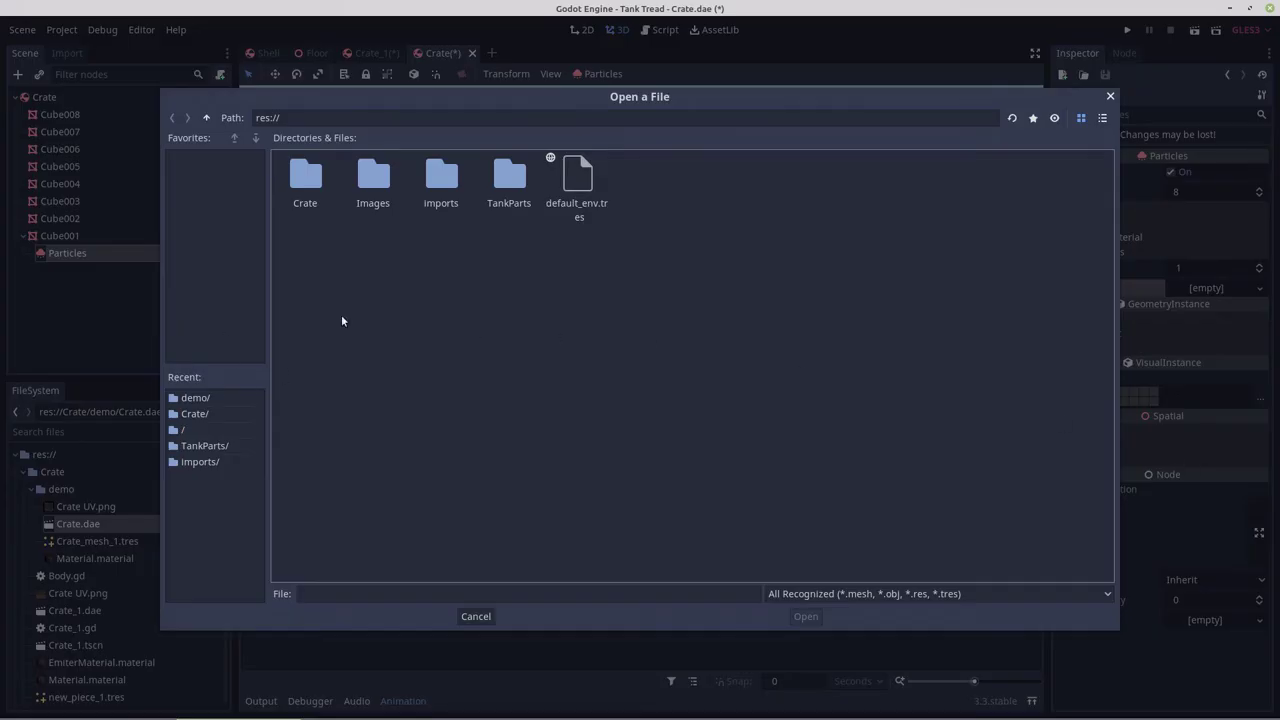
{"action": "double_click", "coordinate": [297, 185]}
{"action": "double_click", "coordinate": [304, 189]}
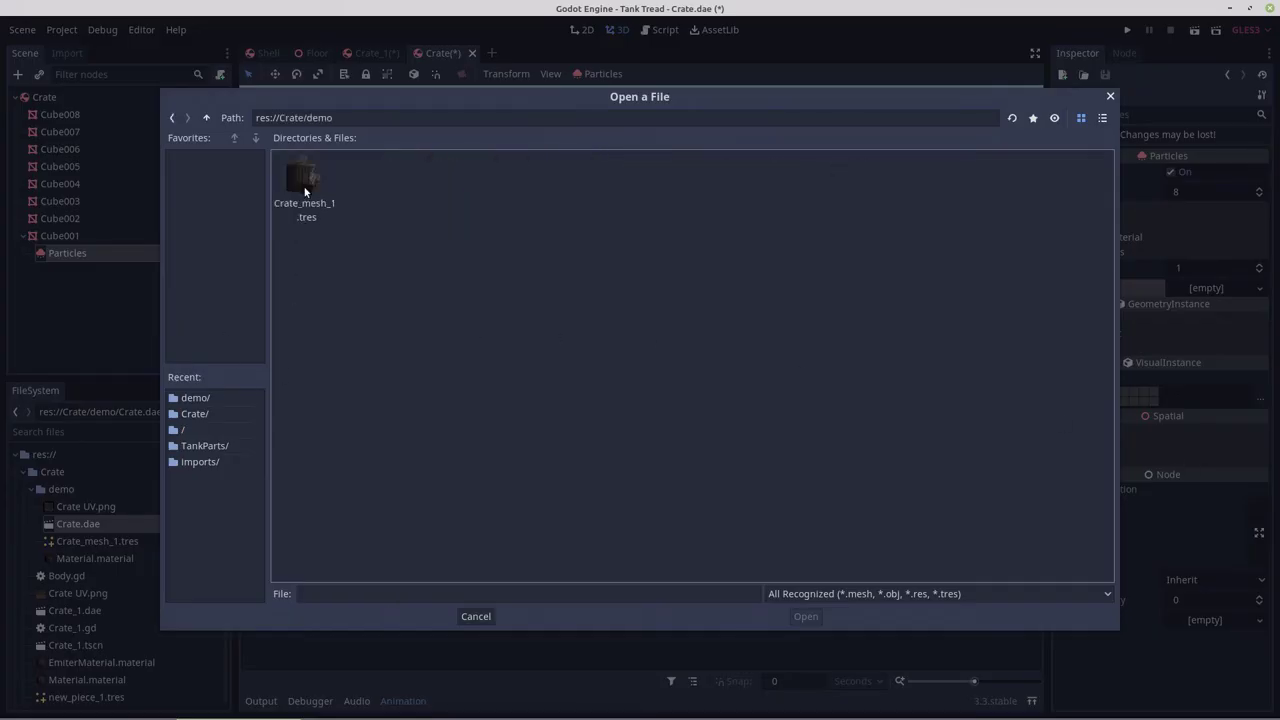
{"action": "double_click", "coordinate": [304, 188]}
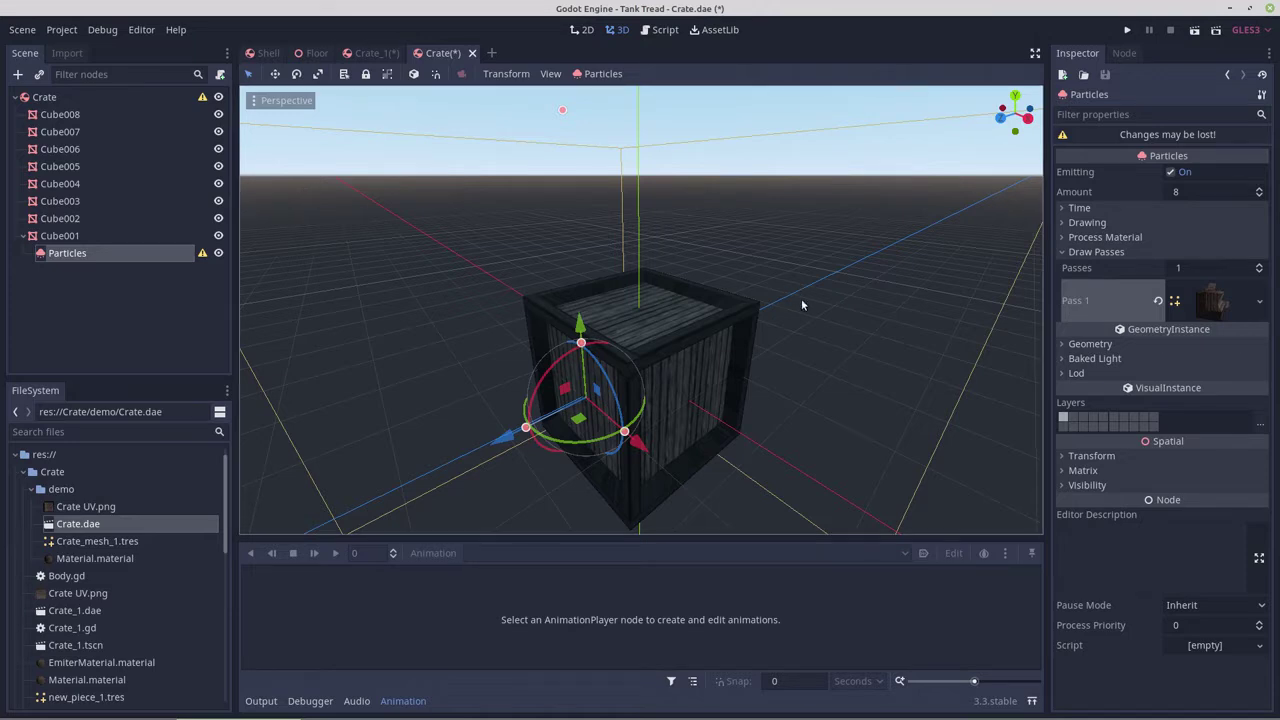
Make the Particles node's Pass 1 mesh and its Surface 1 material unique.
{"action": "left_click", "coordinate": [1259, 301]}
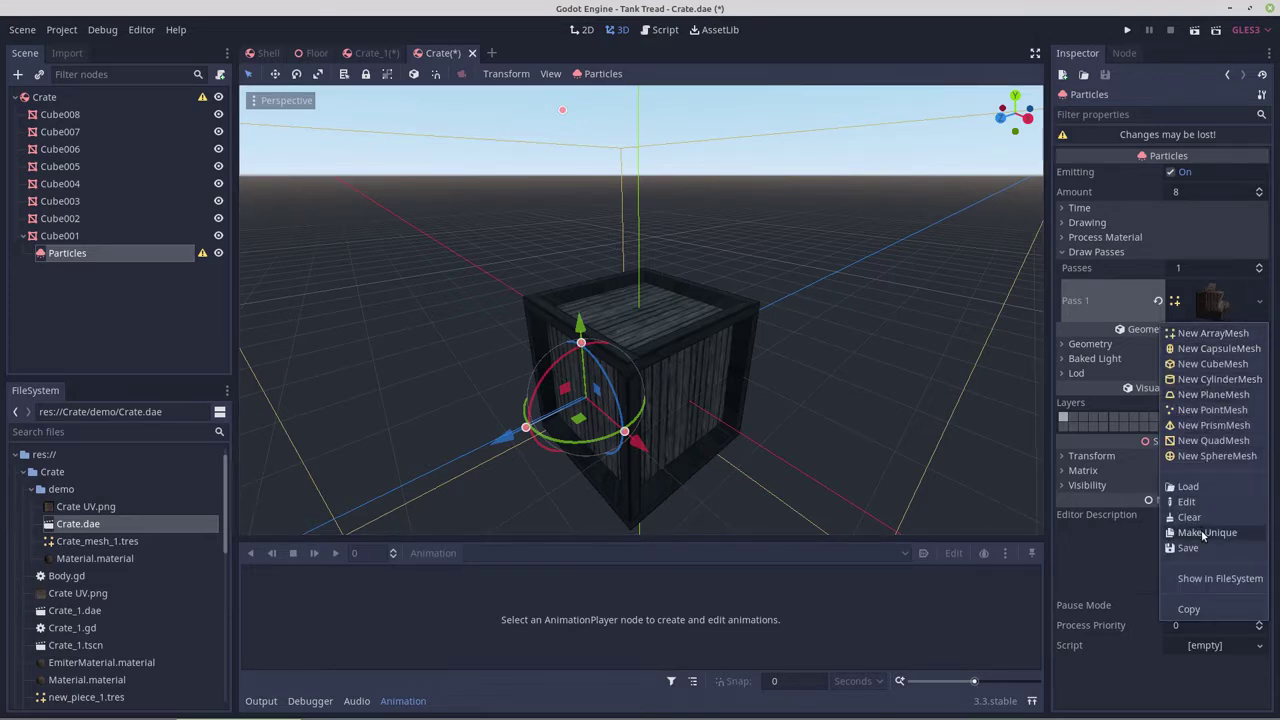
{"action": "left_click", "coordinate": [1205, 533]}
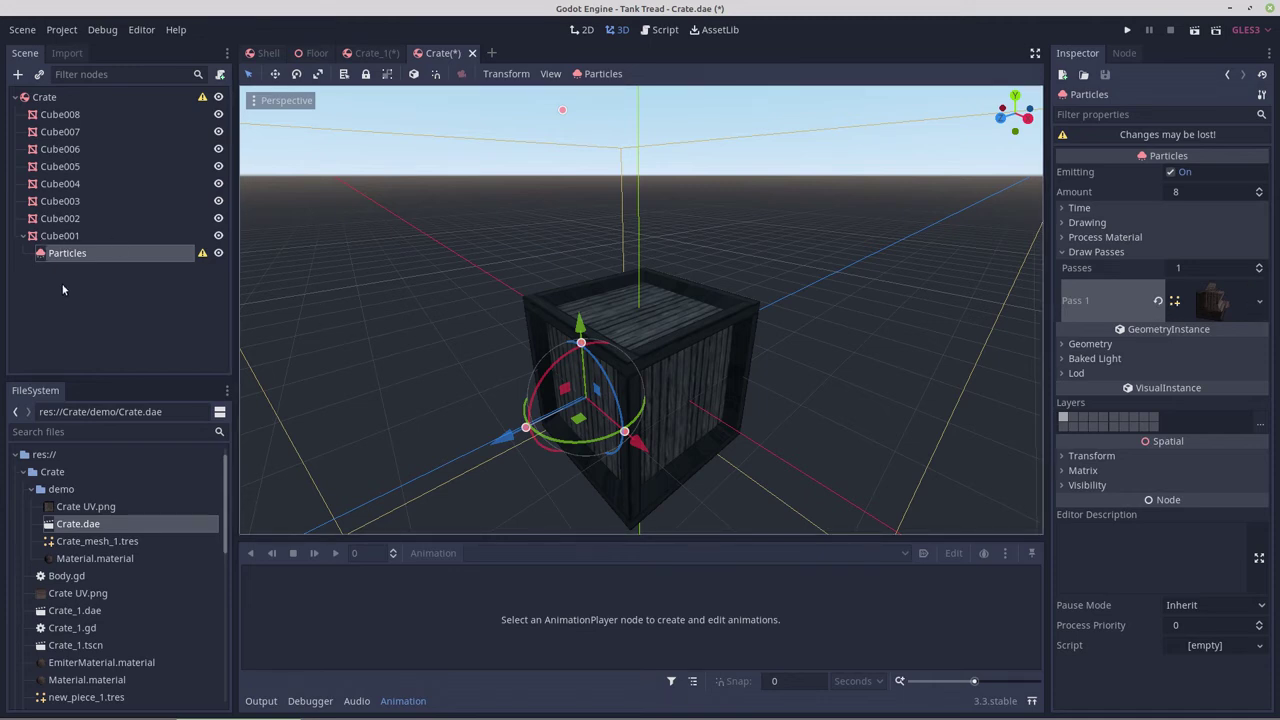
{"action": "left_click", "coordinate": [1216, 302]}
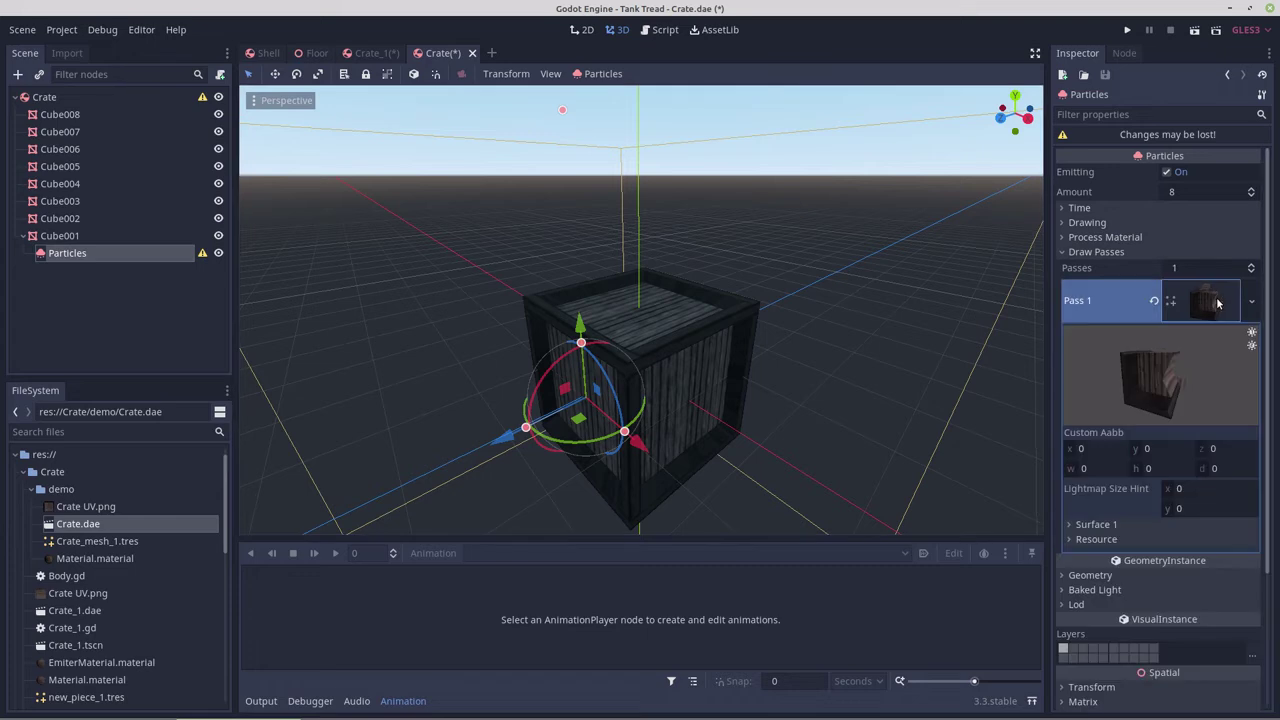
{"action": "left_click", "coordinate": [1086, 524]}
{"action": "scroll", "coordinate": [1128, 520], "scroll_direction": "down", "scroll_amount": 3}
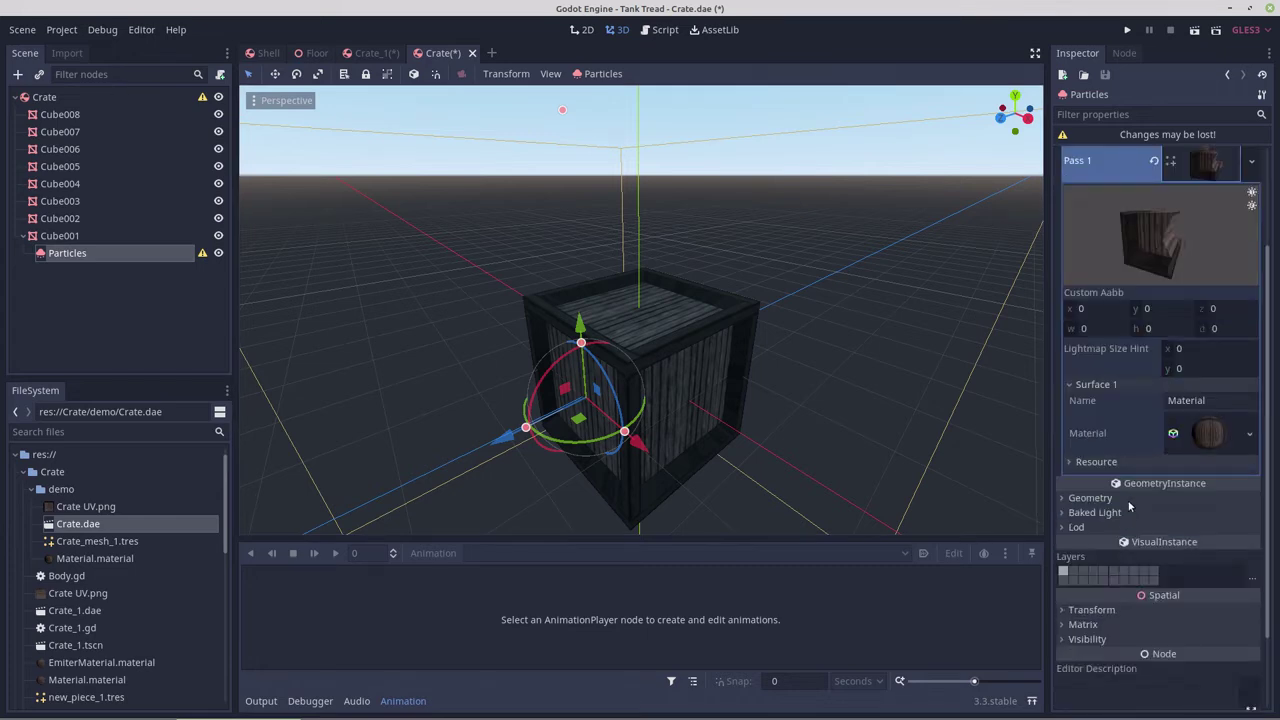
{"action": "left_click", "coordinate": [1250, 437]}
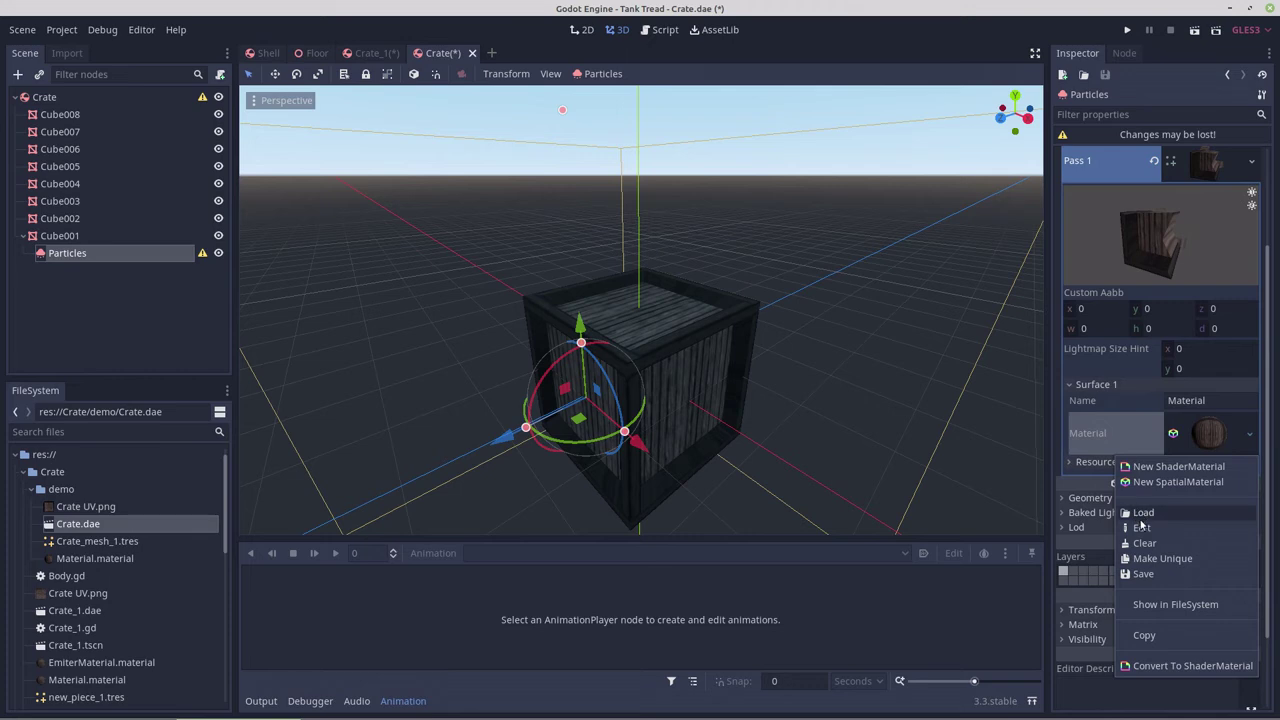
{"action": "left_click", "coordinate": [1149, 563]}
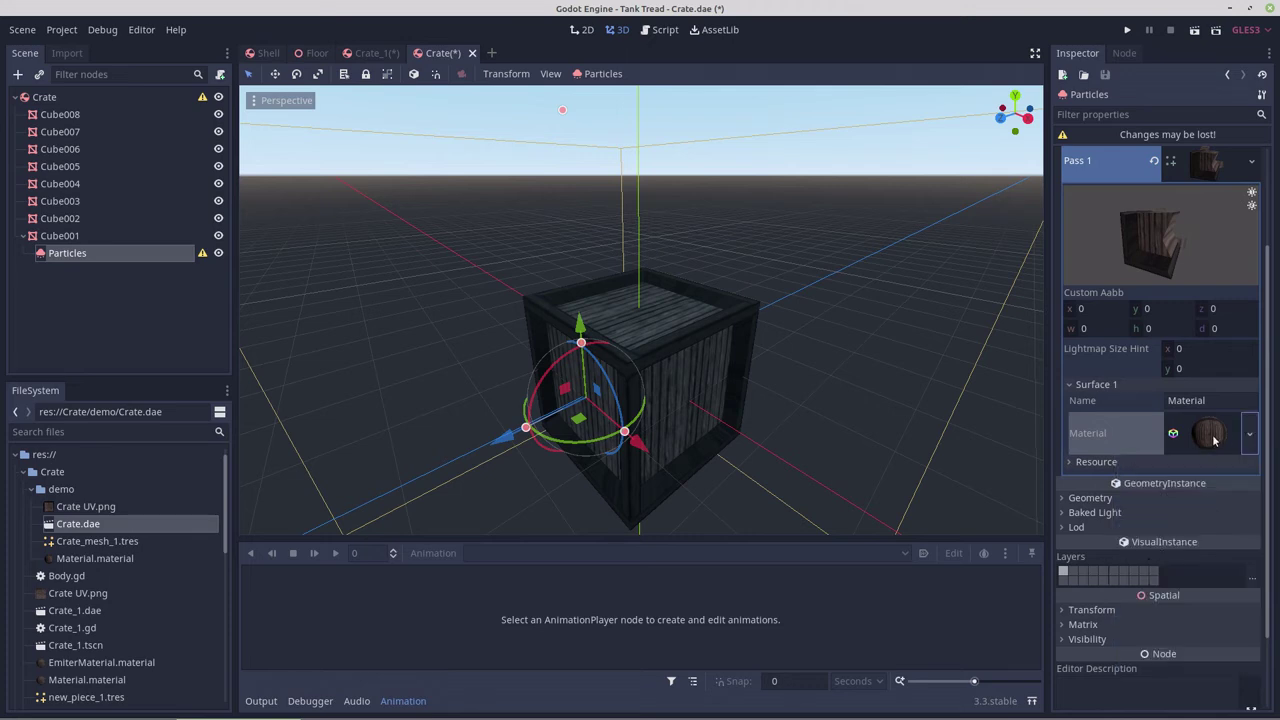
Set the billboard mode of the particle mesh's Surface 1 material to Particle Billboard.
{"action": "left_click", "coordinate": [1216, 442]}
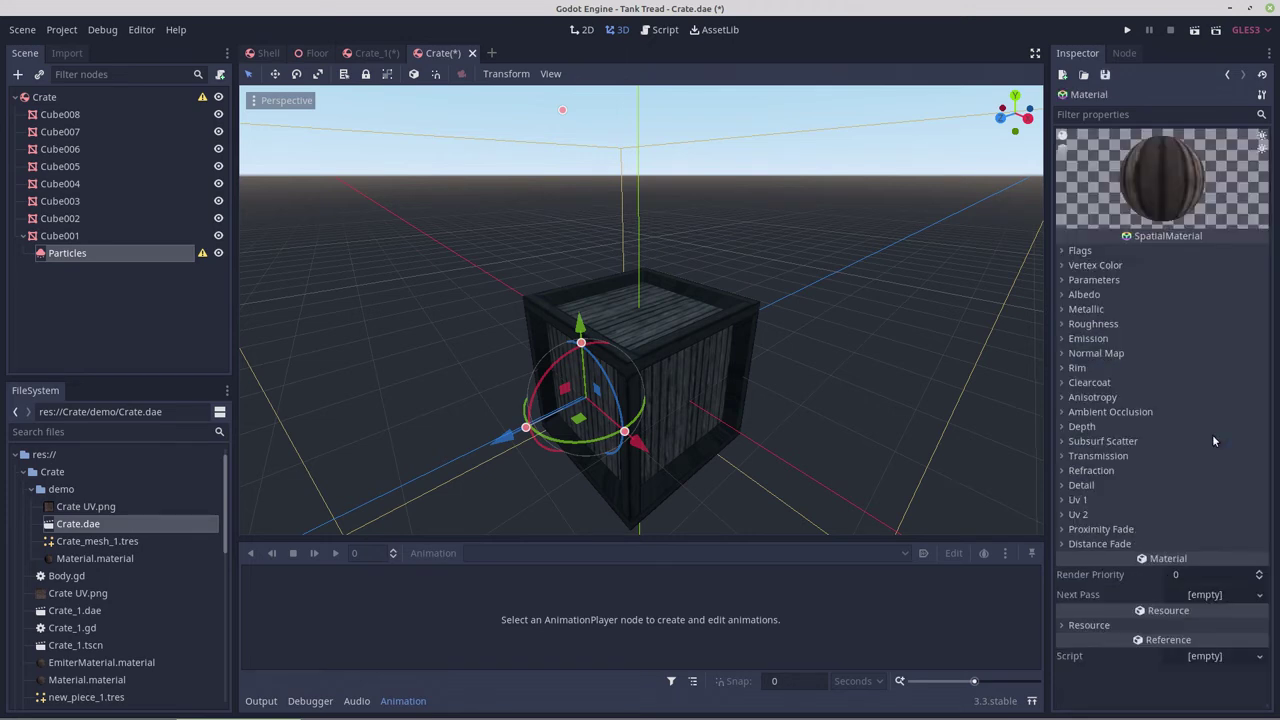
{"action": "left_click", "coordinate": [1064, 279]}
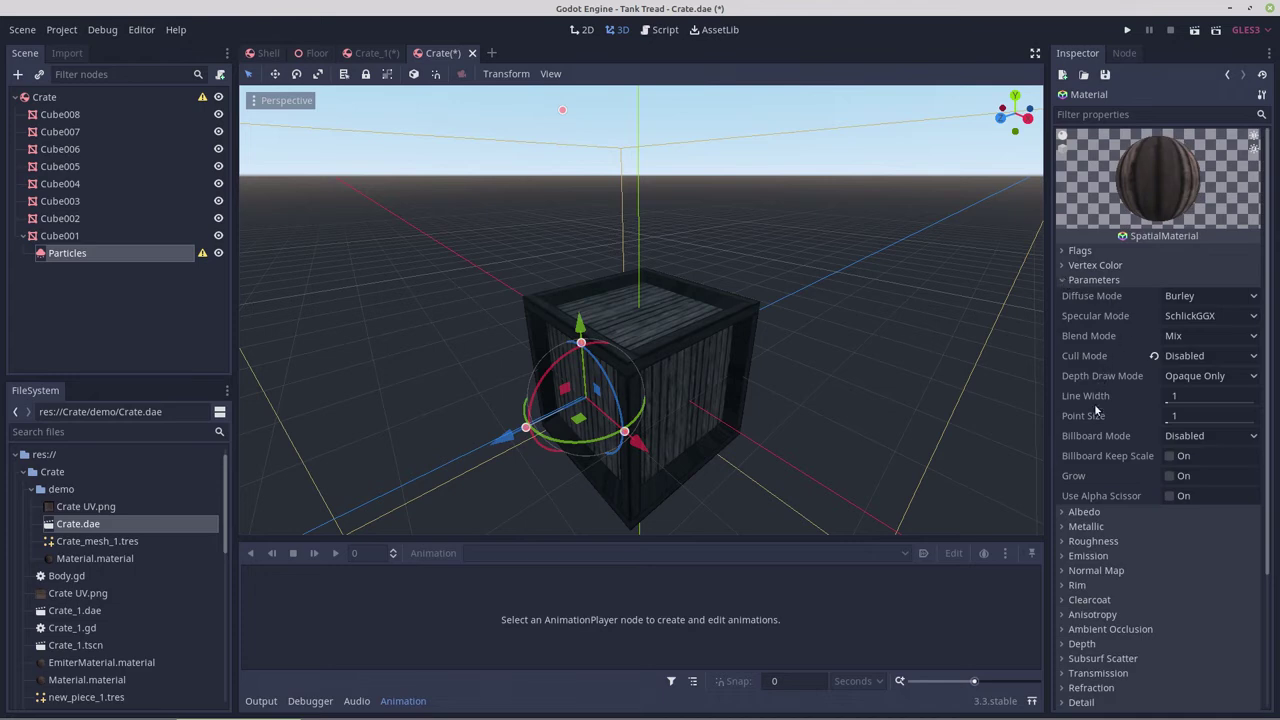
{"action": "left_click", "coordinate": [1248, 437]}
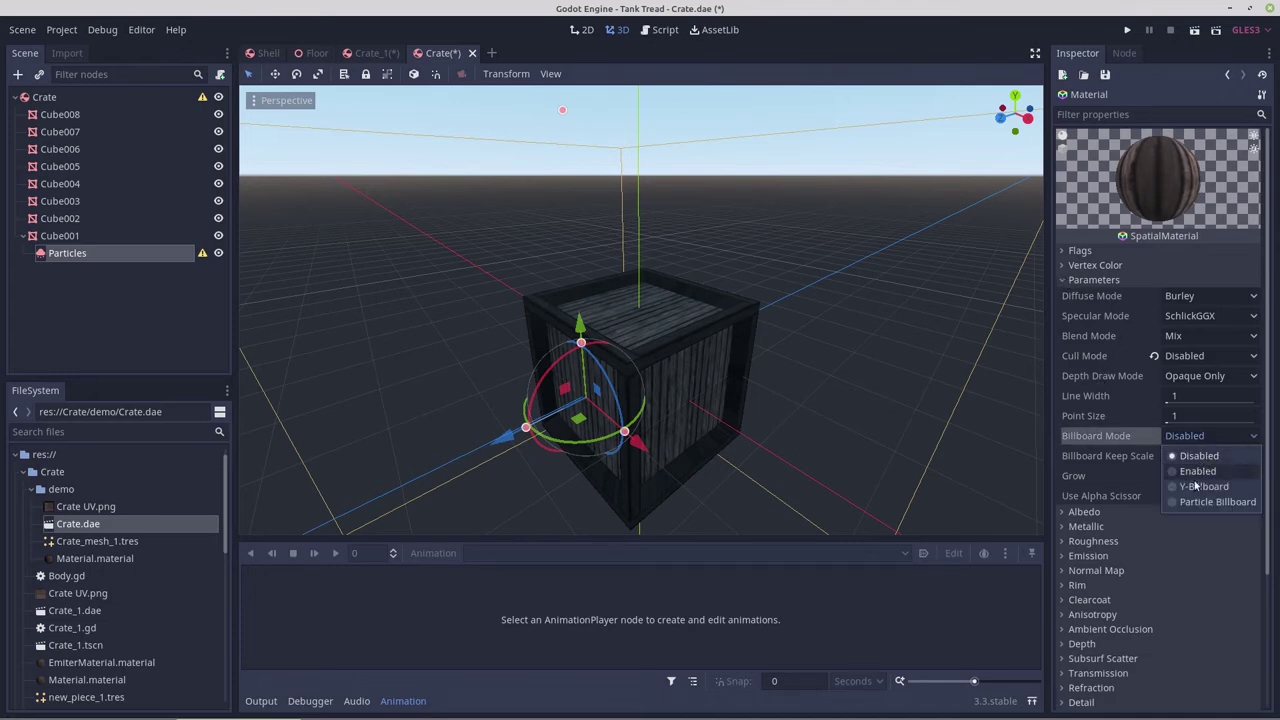
{"action": "left_click", "coordinate": [1197, 502]}
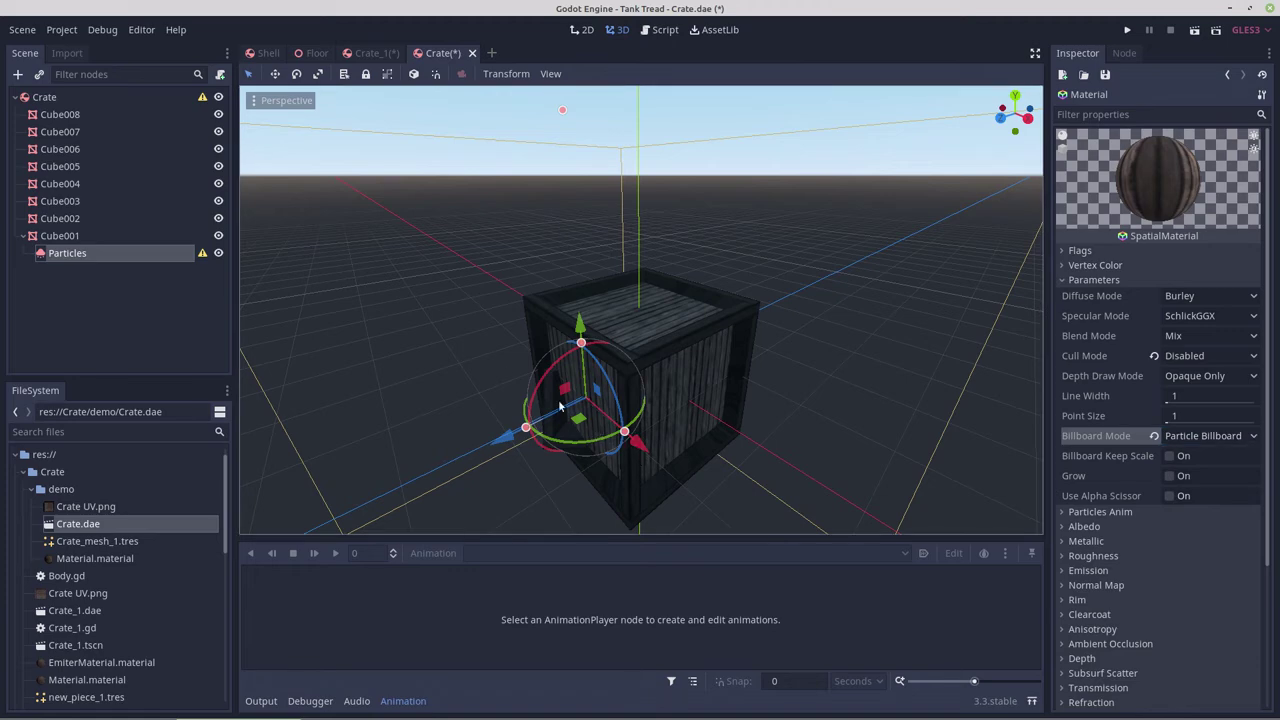
Inspect the area around the particle emitter and hide Cube001 in the scene.
{"action": "middle_click_drag", "start_coordinate": [517, 375], "coordinate": [548, 381]}
{"action": "scroll", "coordinate": [463, 420], "scroll_direction": "up", "scroll_amount": 5}
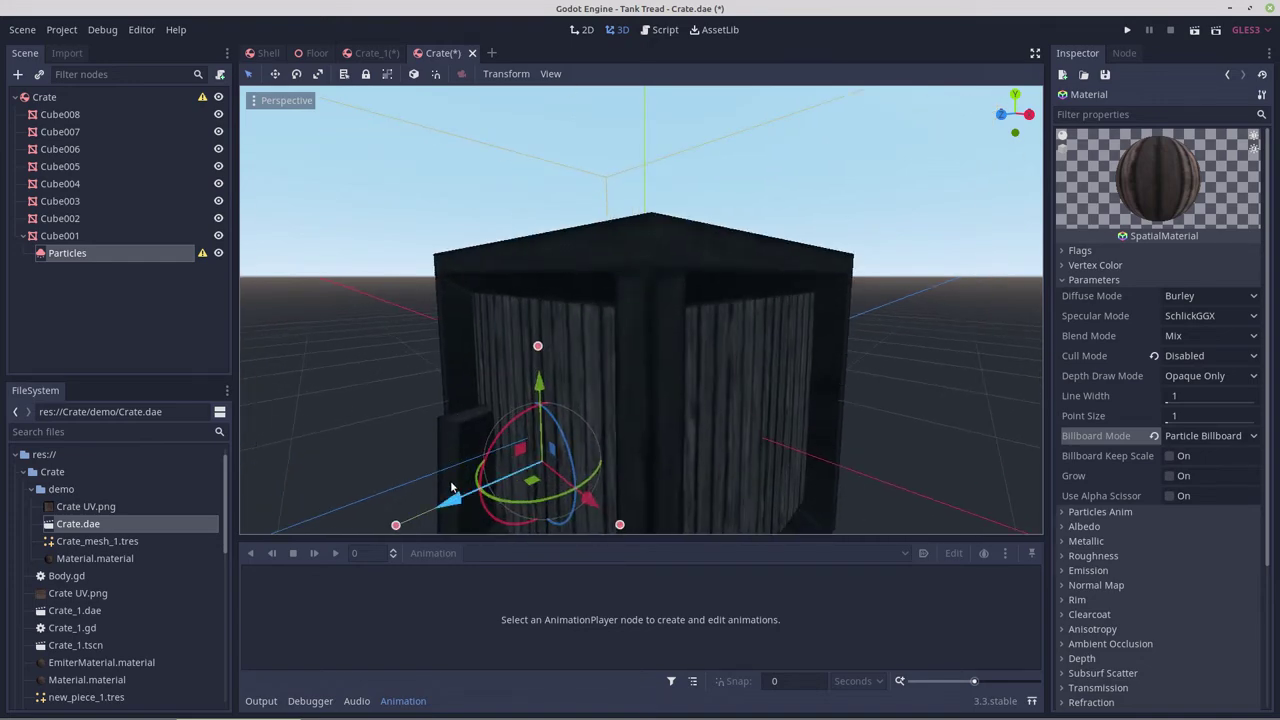
{"action": "middle_click_drag", "start_coordinate": [455, 488], "coordinate": [540, 478]}
{"action": "scroll", "coordinate": [614, 410], "scroll_direction": "down", "scroll_amount": 2}
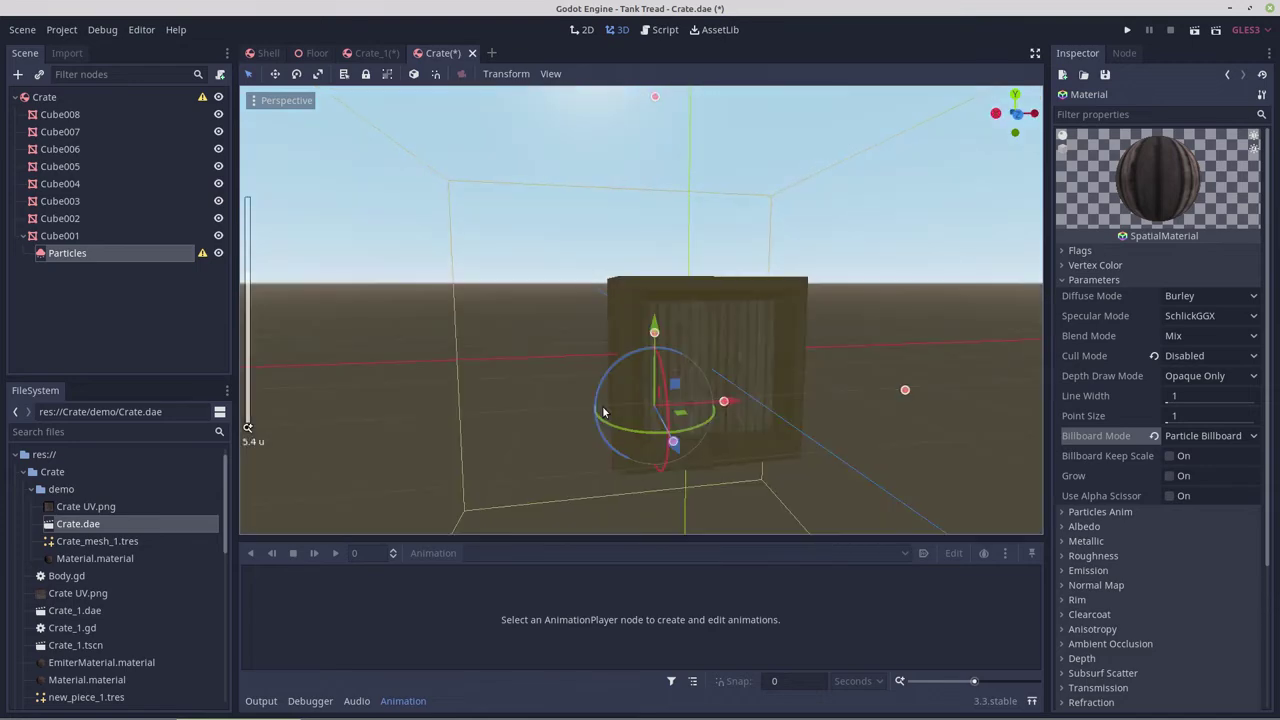
{"action": "middle_click_drag", "start_coordinate": [614, 410], "coordinate": [569, 407]}
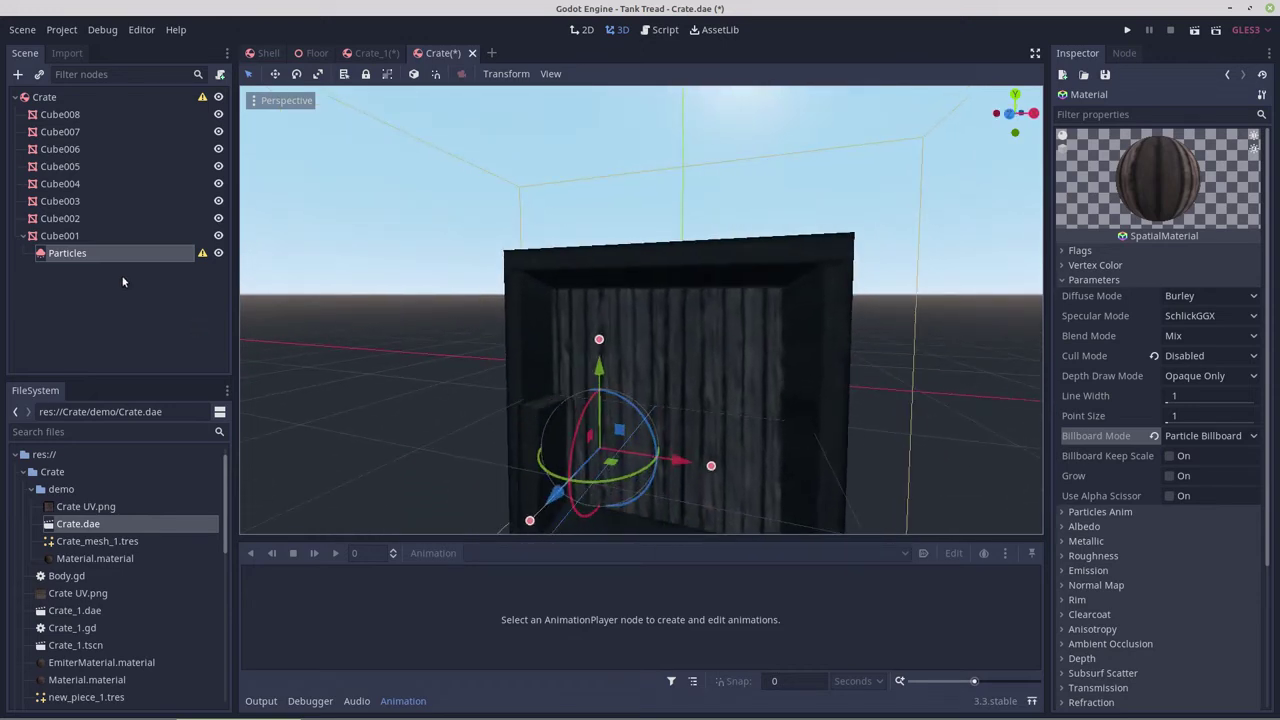
{"action": "left_click", "coordinate": [219, 236]}
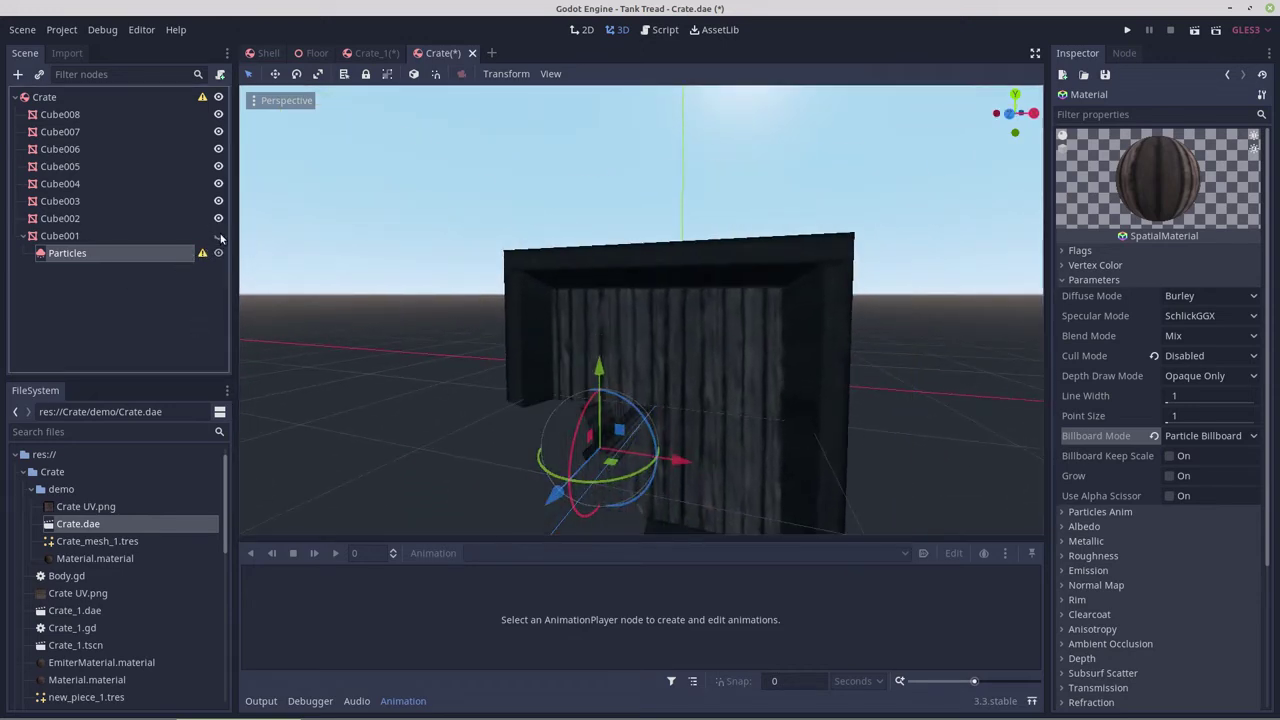
Toggle Cube001's visibility to compare the crate with and without it, and leave it shown.
{"action": "left_click", "coordinate": [219, 236]}
{"action": "left_click", "coordinate": [219, 236]}
{"action": "left_click", "coordinate": [219, 236]}
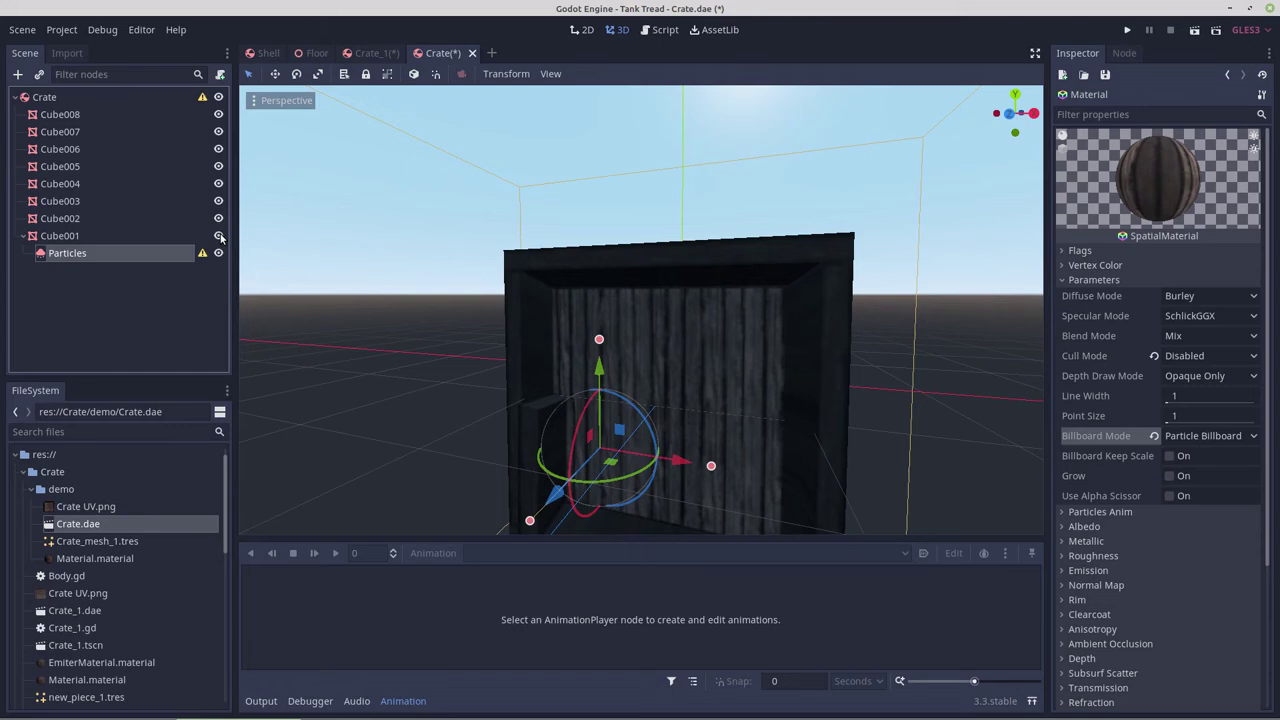
{"action": "left_click", "coordinate": [220, 236]}
{"action": "left_click", "coordinate": [220, 236]}
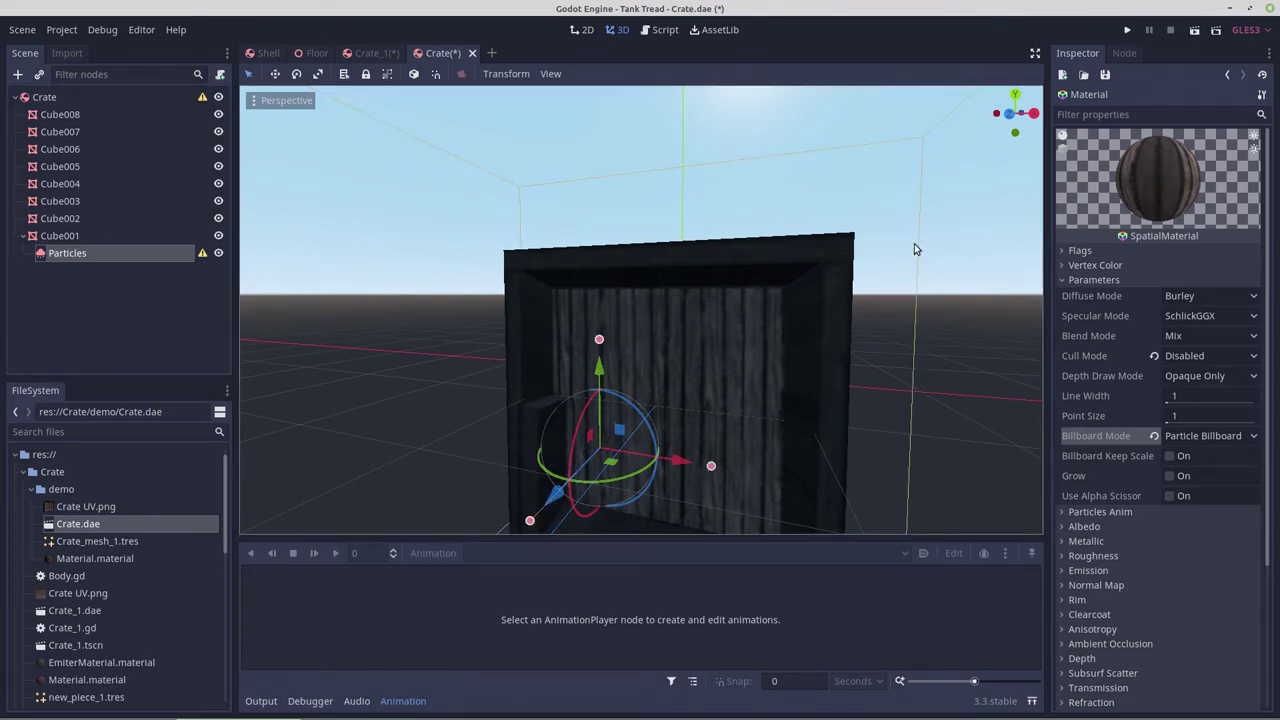
Make the Particles mesh's Surface 1 material unique and save it as Emiter_Material.tres in the Crate/demo folder.
{"action": "left_click", "coordinate": [58, 252]}
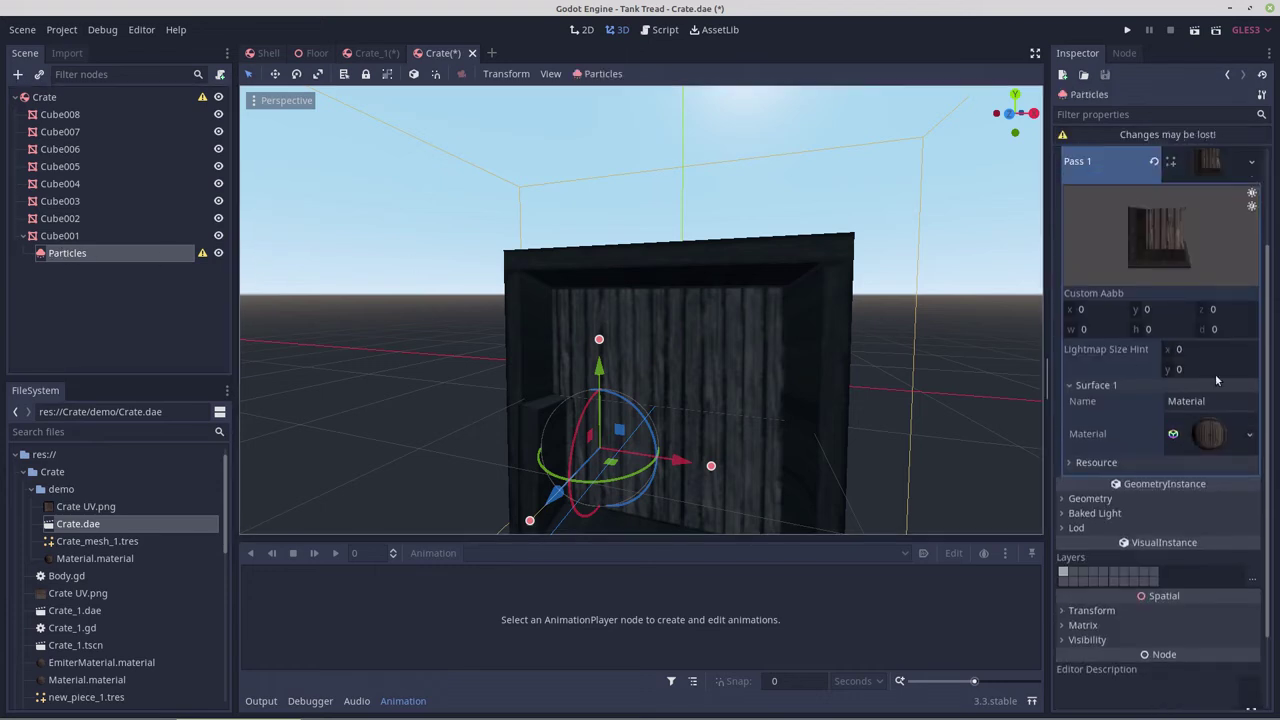
{"action": "left_click", "coordinate": [1249, 434]}
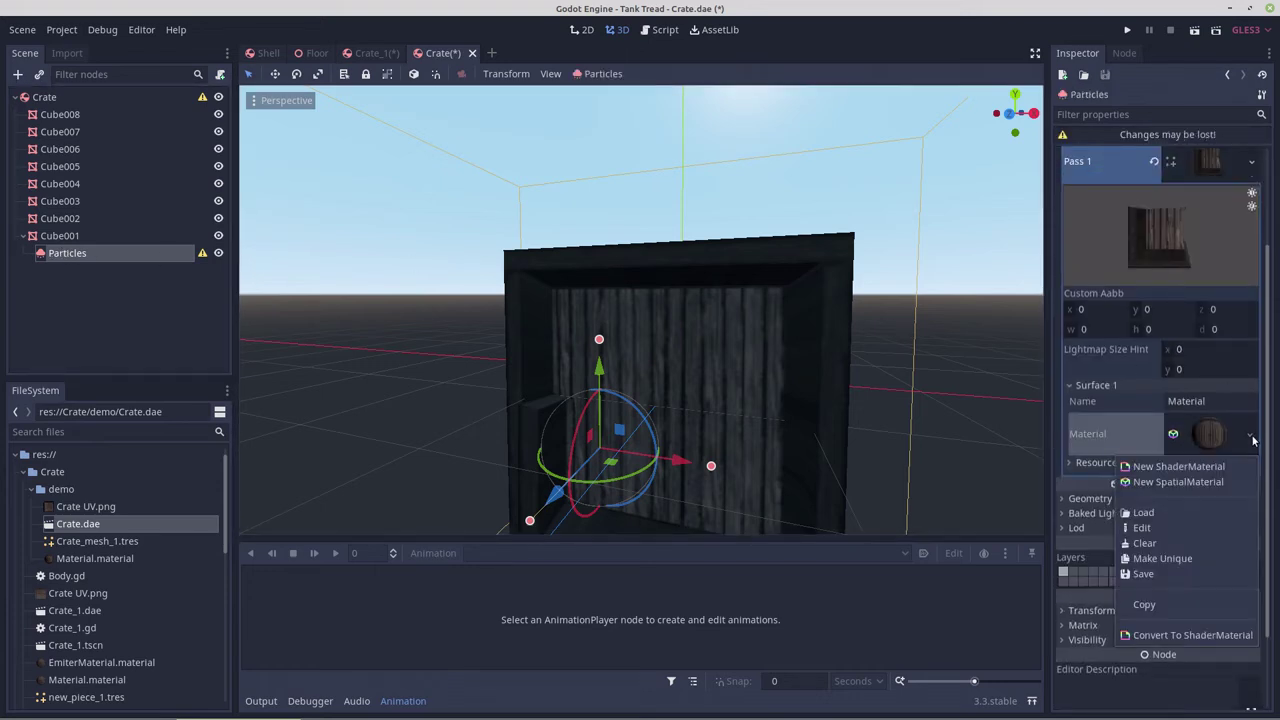
{"action": "left_click", "coordinate": [1151, 558]}
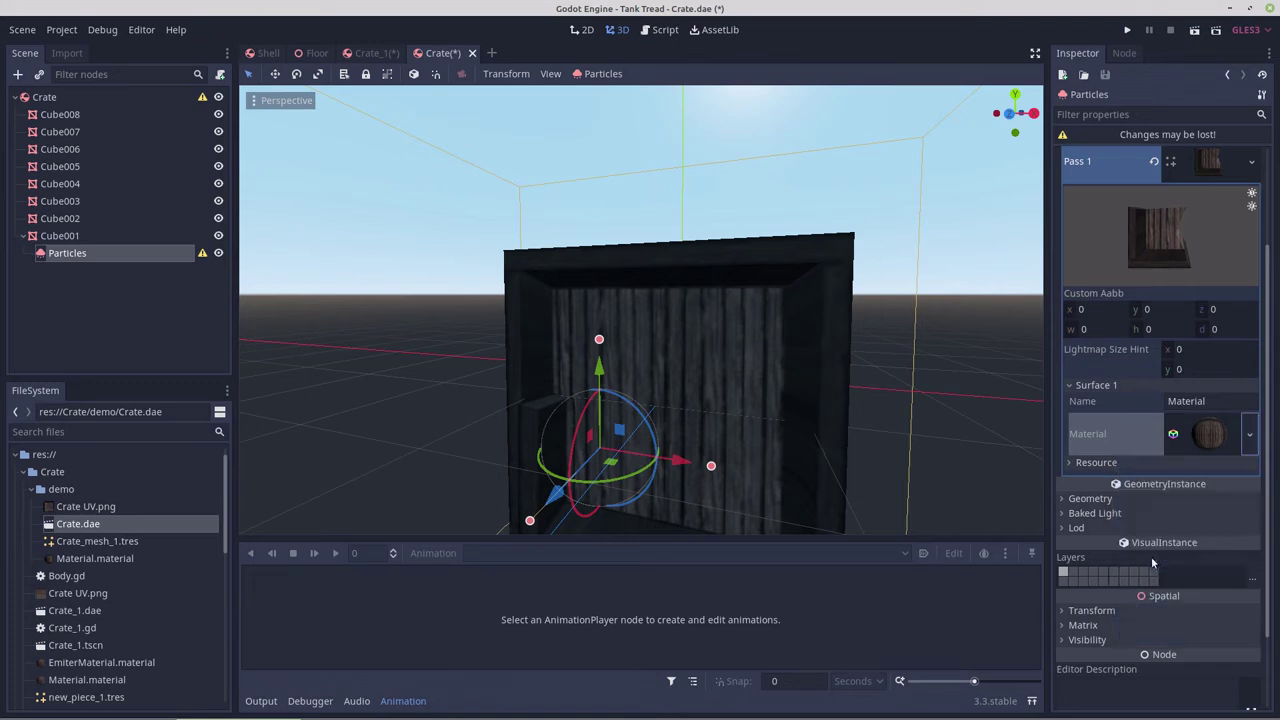
{"action": "left_click", "coordinate": [1250, 438]}
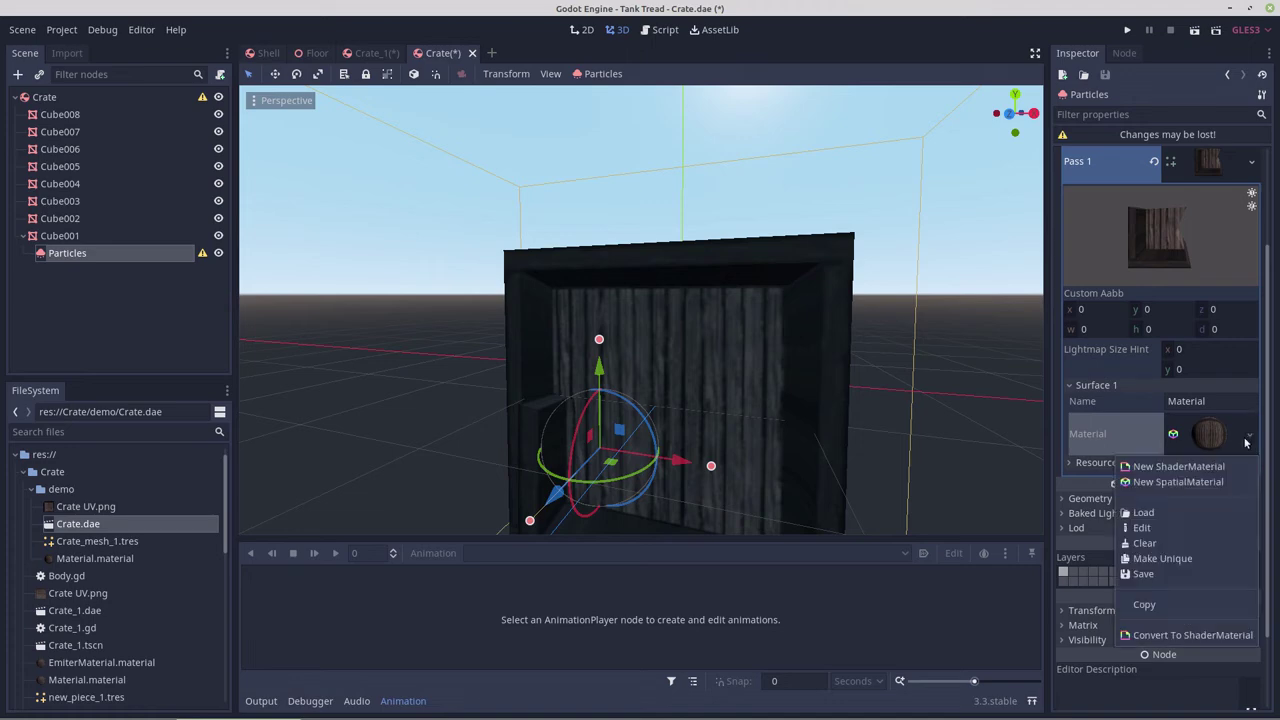
{"action": "left_click", "coordinate": [1151, 574]}
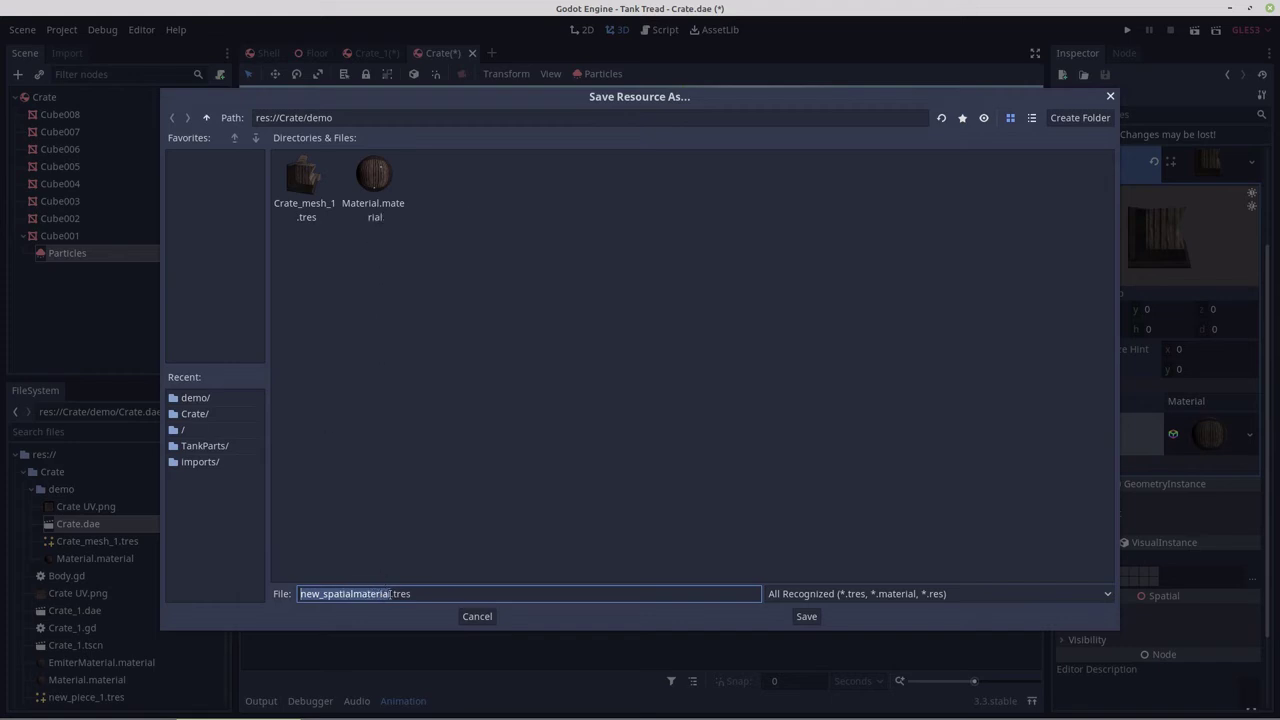
{"action": "type", "text": "Em"}
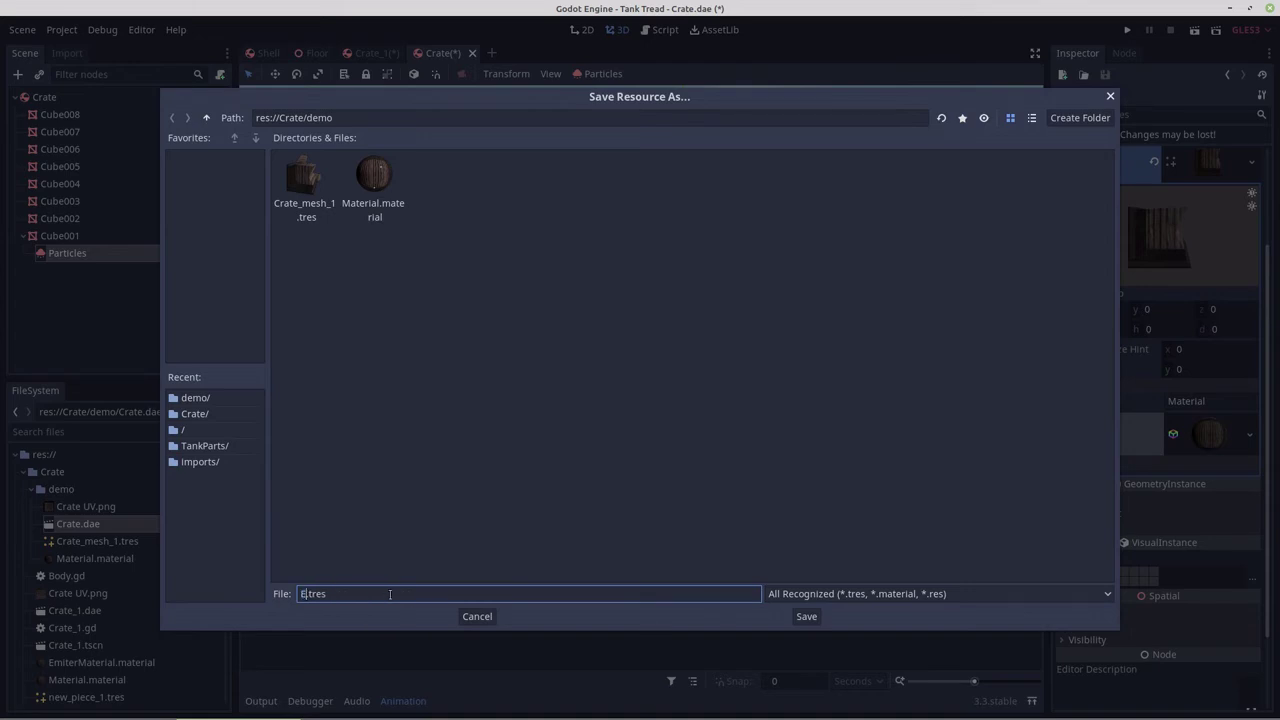
{"action": "type", "text": "iter"}
{"action": "type", "text": "_Material"}
{"action": "left_click", "coordinate": [806, 616]}
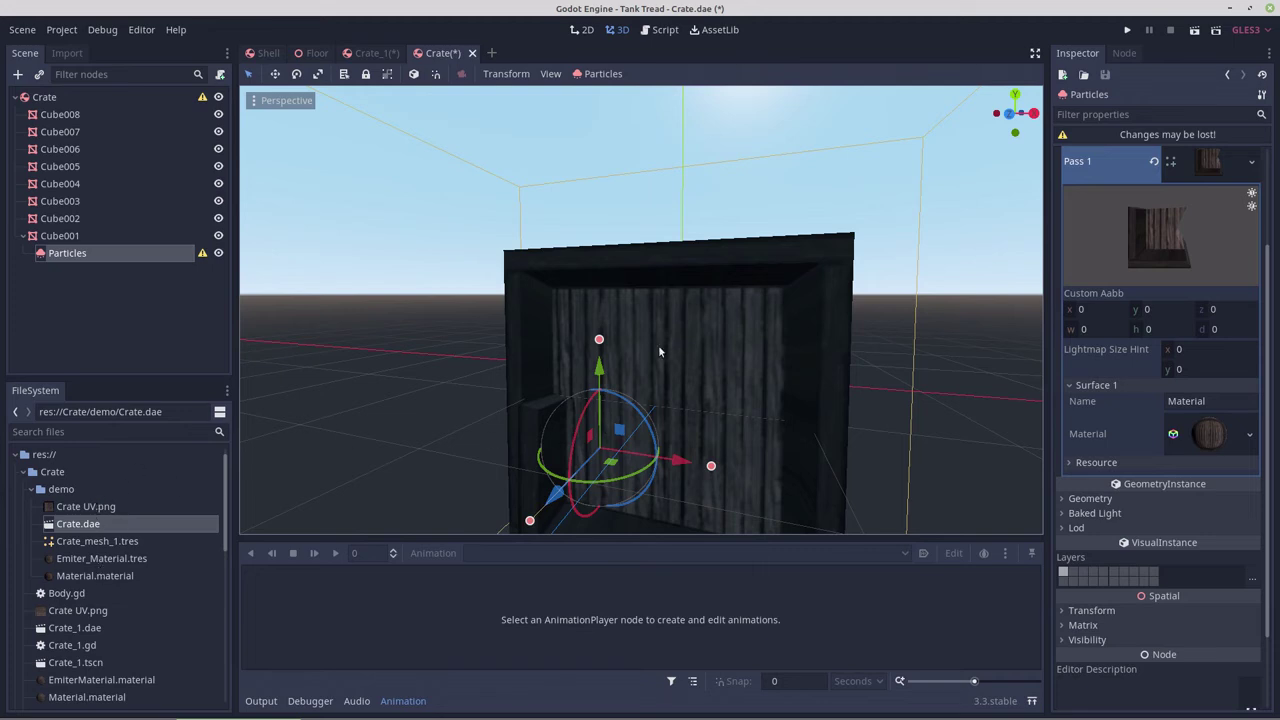
Turn off Emitting on Cube001's Particles node and set its Amount to 1.
{"action": "left_click", "coordinate": [64, 258]}
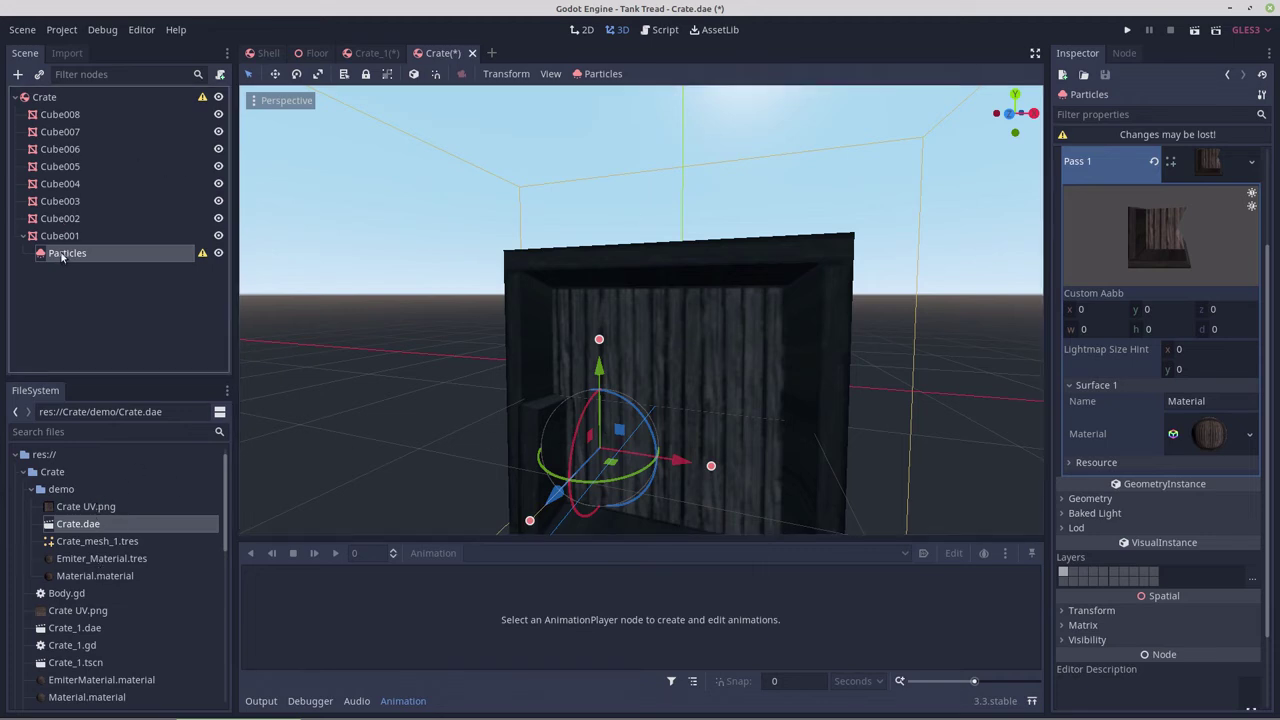
{"action": "scroll", "coordinate": [1160, 277], "scroll_direction": "up", "scroll_amount": 3}
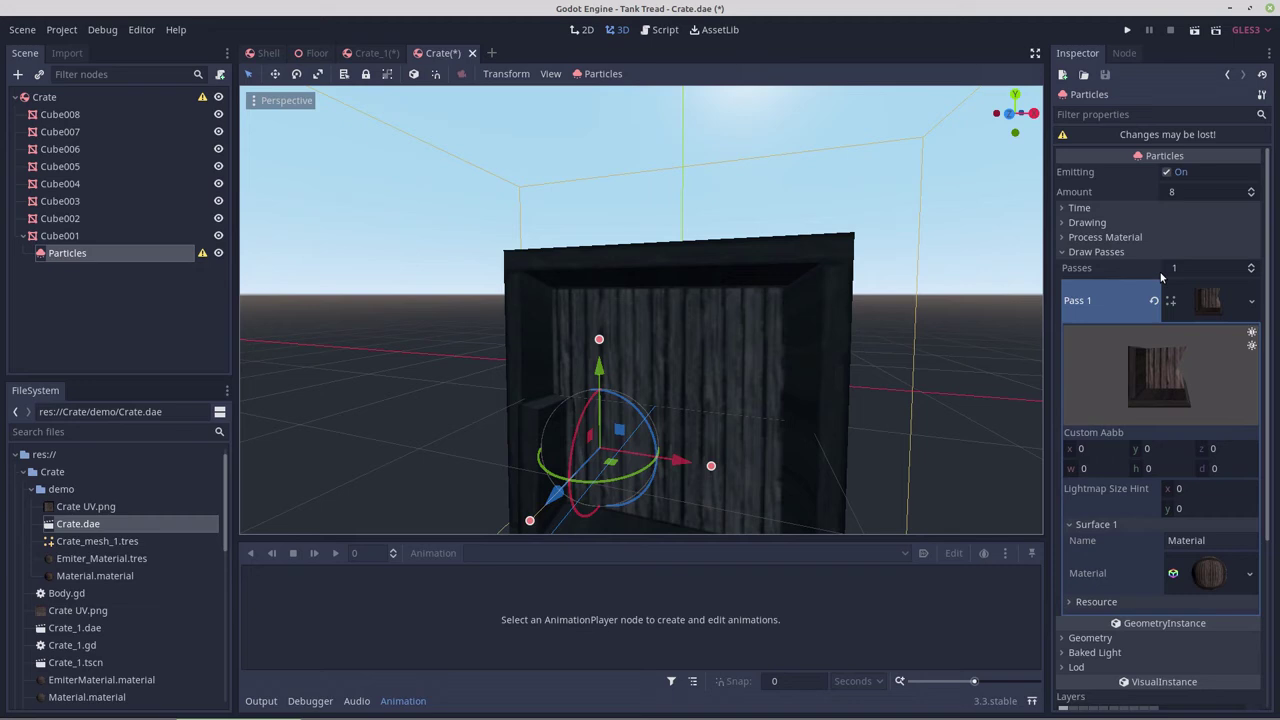
{"action": "left_click", "coordinate": [1166, 173]}
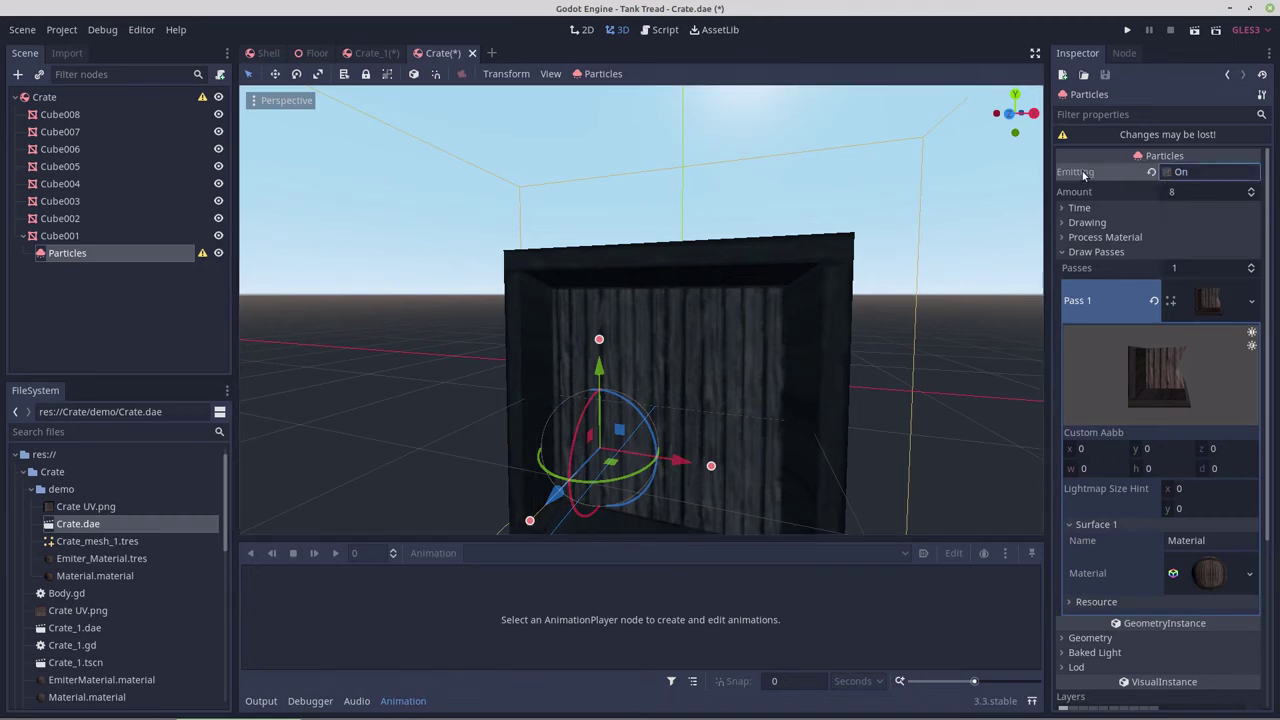
{"action": "left_click", "coordinate": [1170, 193]}
{"action": "type", "text": "1"}
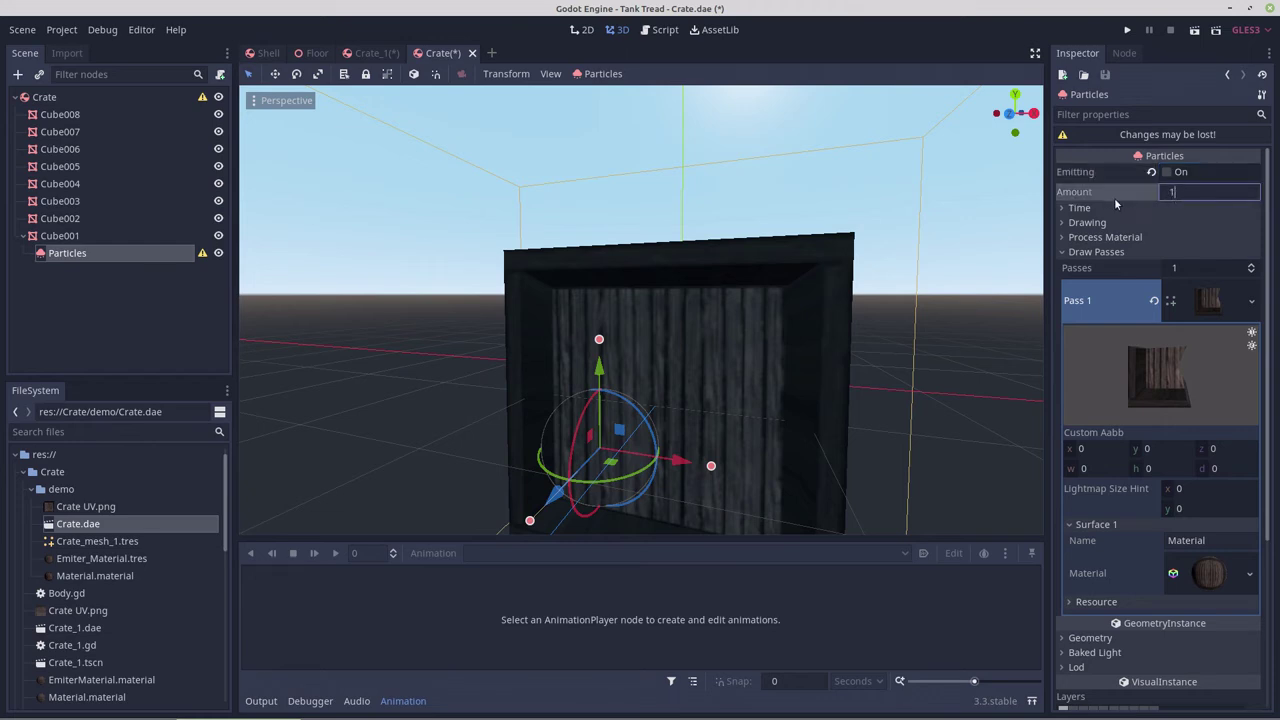
Set the Particles node's Lifetime to 2 and enable One Shot.
{"action": "left_click", "coordinate": [1077, 208]}
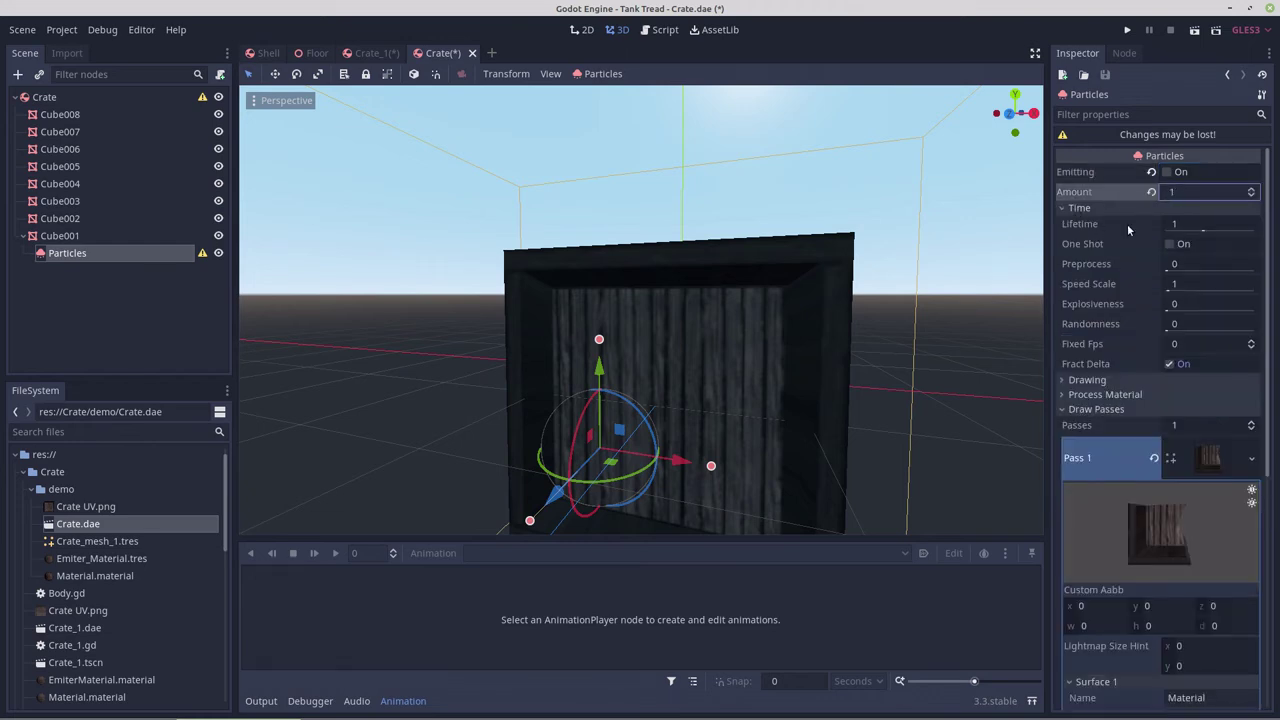
{"action": "left_click", "coordinate": [1182, 226]}
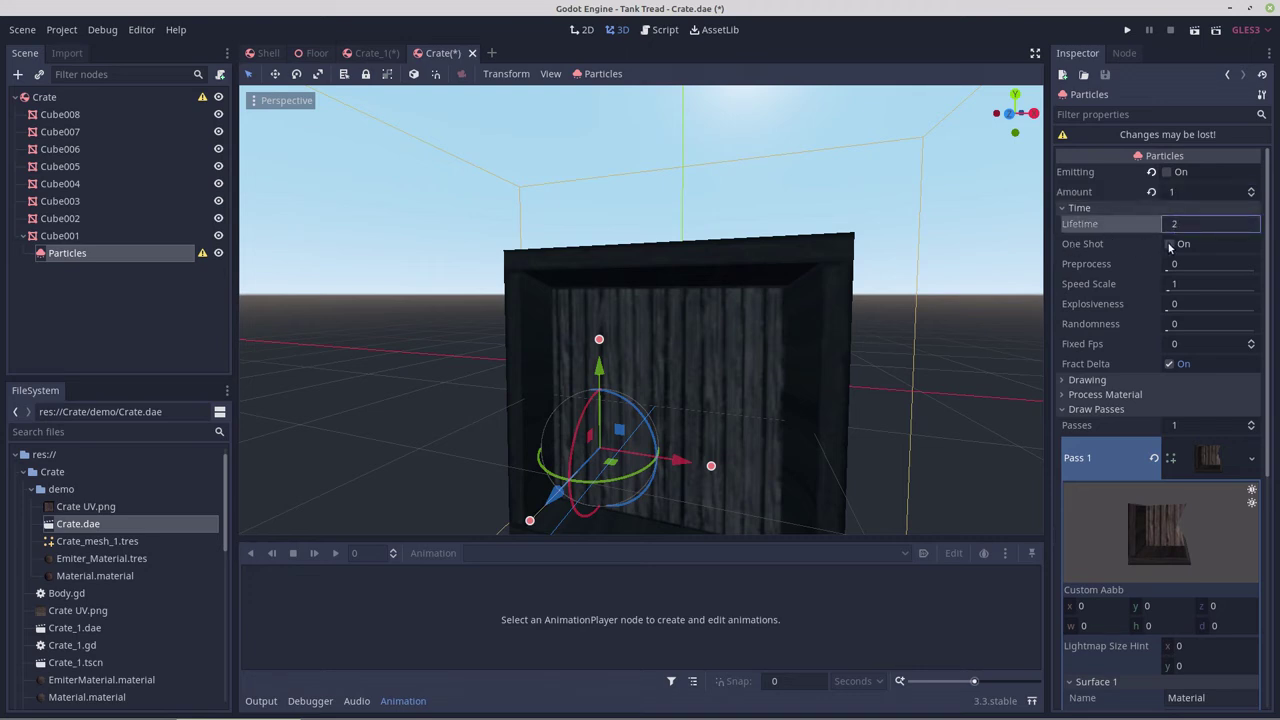
{"action": "left_click", "coordinate": [1170, 245]}
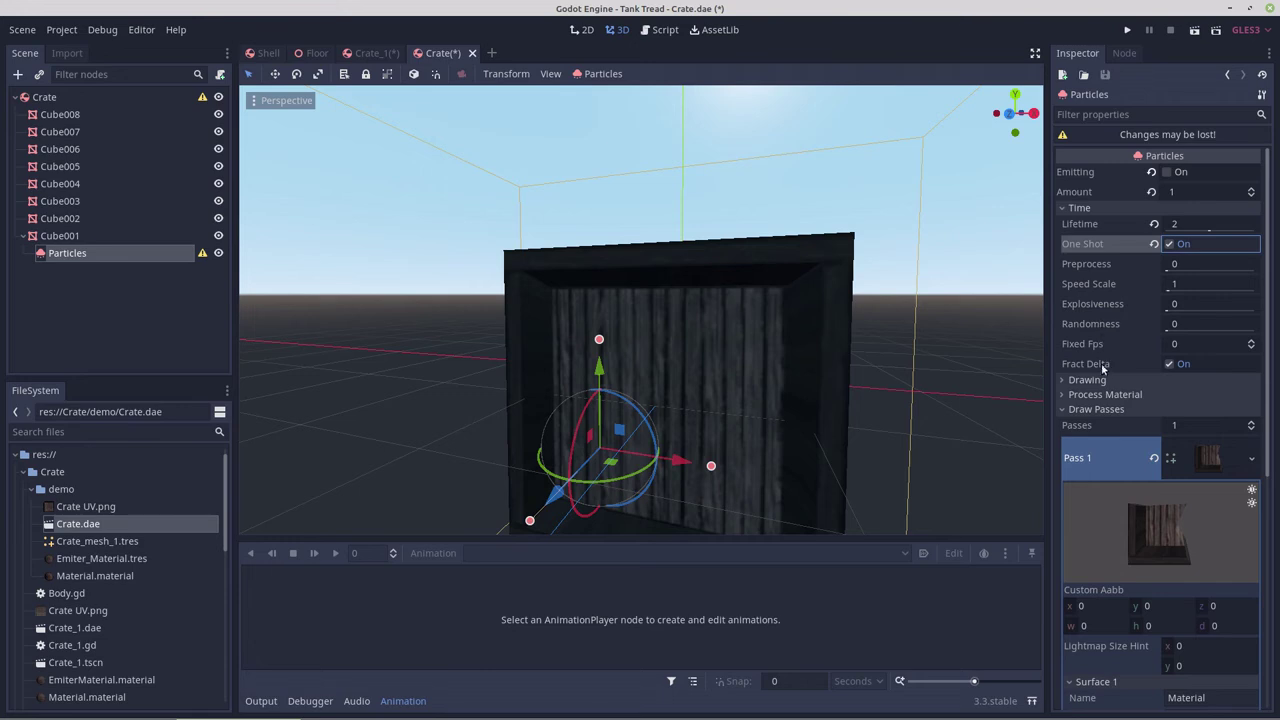
Assign a new ParticlesMaterial as the Particles node's process material and open it for editing.
{"action": "scroll", "coordinate": [1090, 386], "scroll_direction": "down", "scroll_amount": 2}
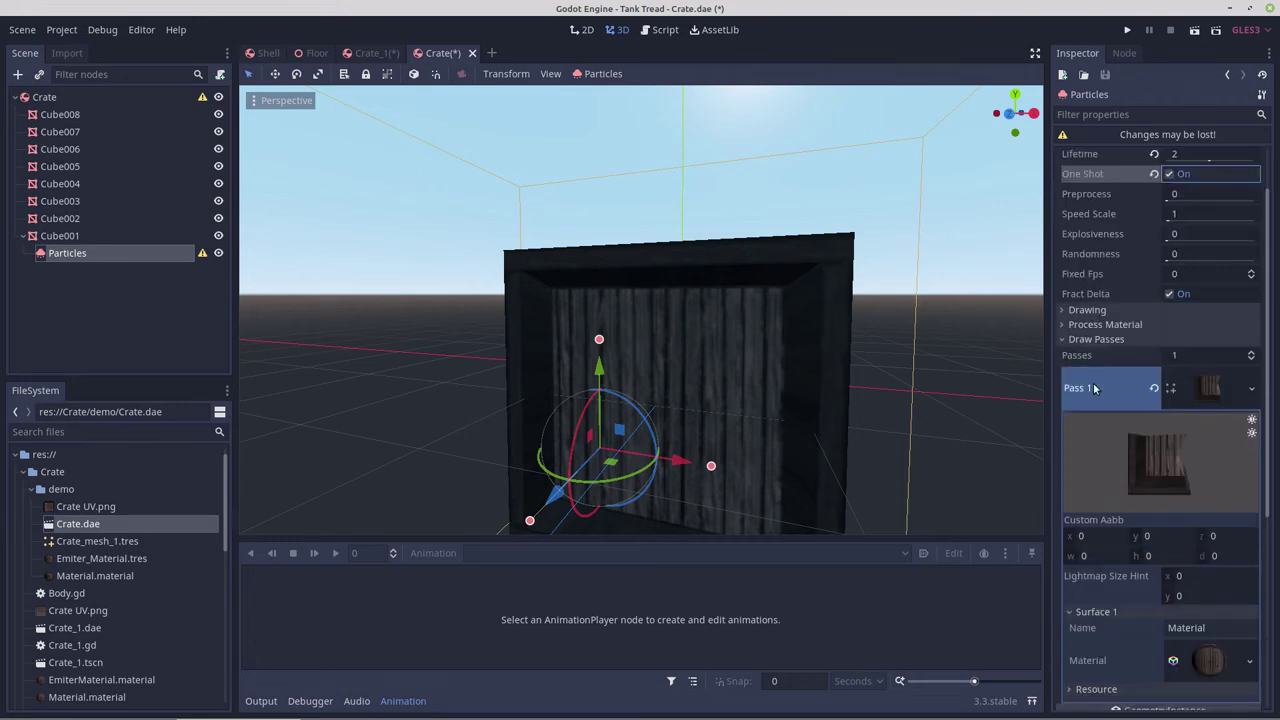
{"action": "left_click", "coordinate": [1062, 325]}
{"action": "left_click", "coordinate": [1206, 341]}
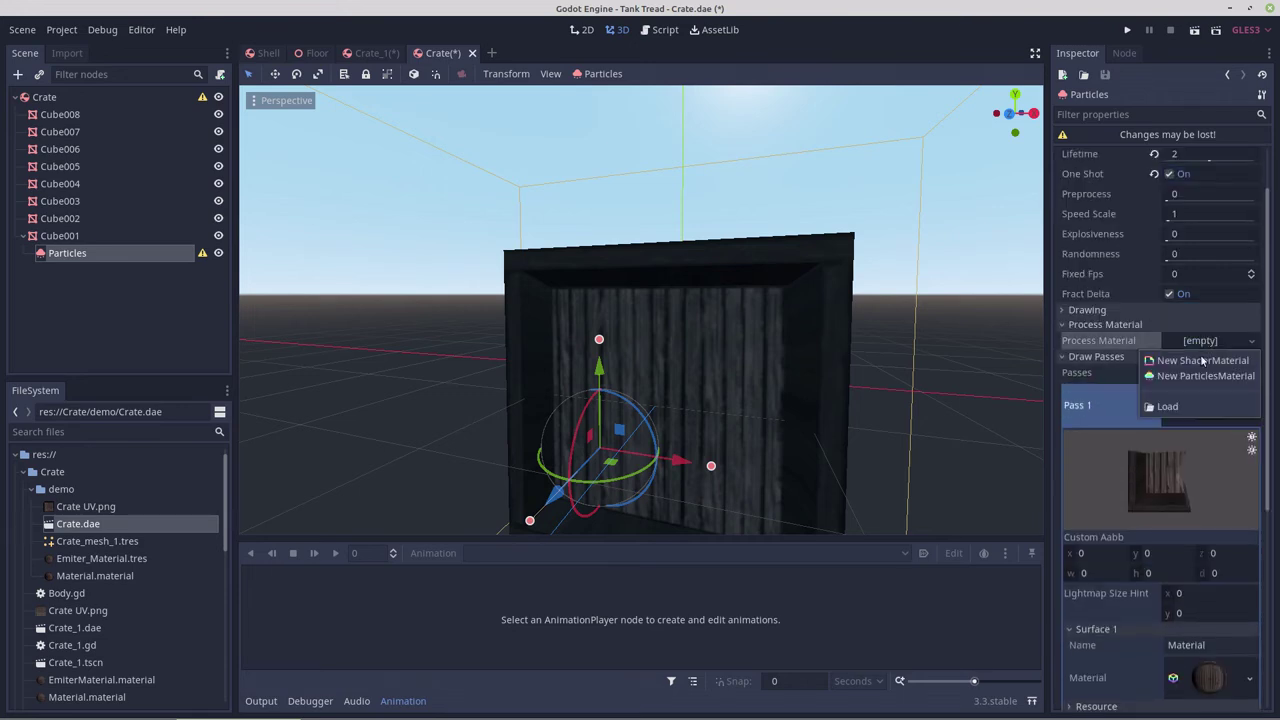
{"action": "left_click", "coordinate": [1197, 376]}
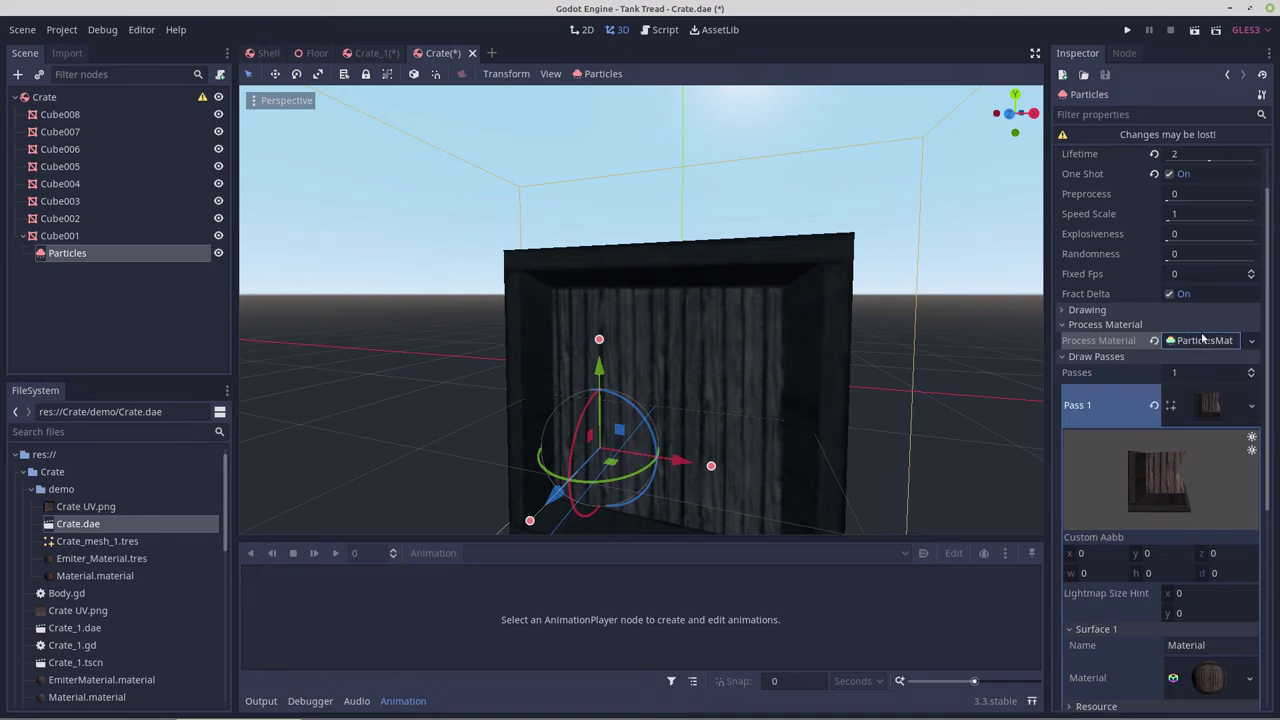
{"action": "left_click", "coordinate": [1204, 341]}
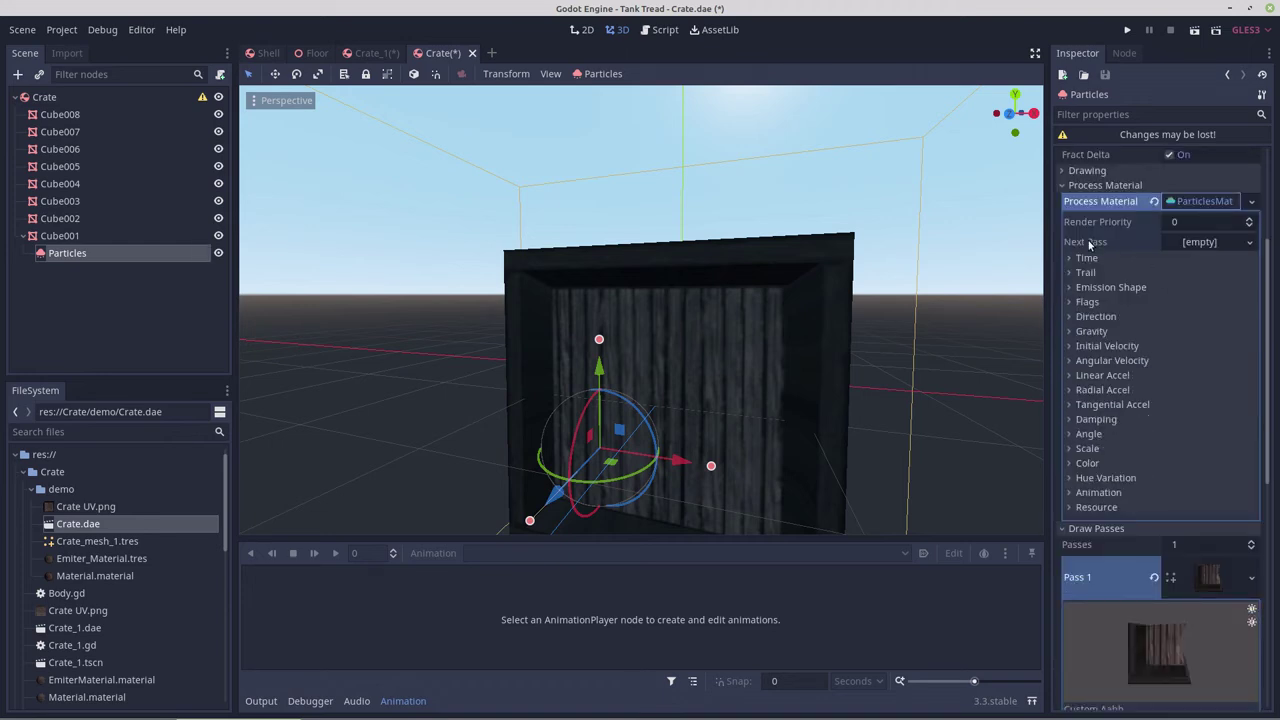
Set the process material's Direction to x 0, y 1, z 0 and its Initial Velocity to 10.
{"action": "left_click", "coordinate": [1096, 317]}
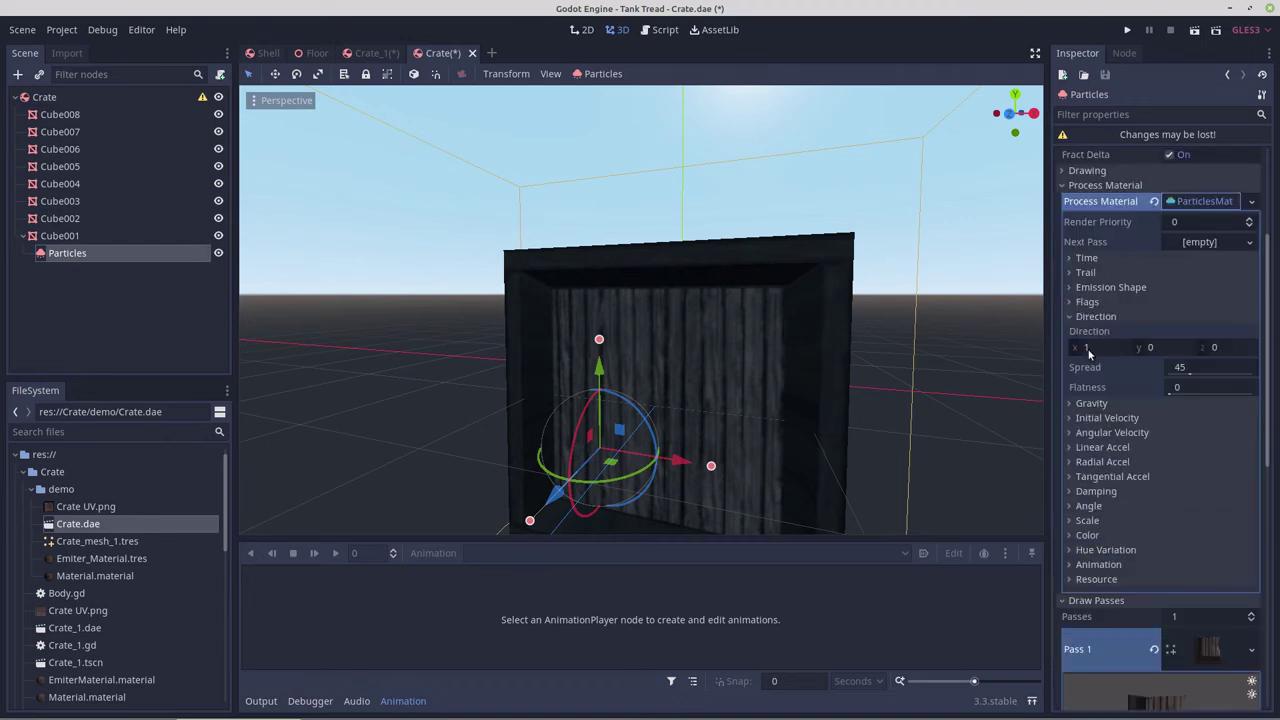
{"action": "left_click", "coordinate": [1088, 347]}
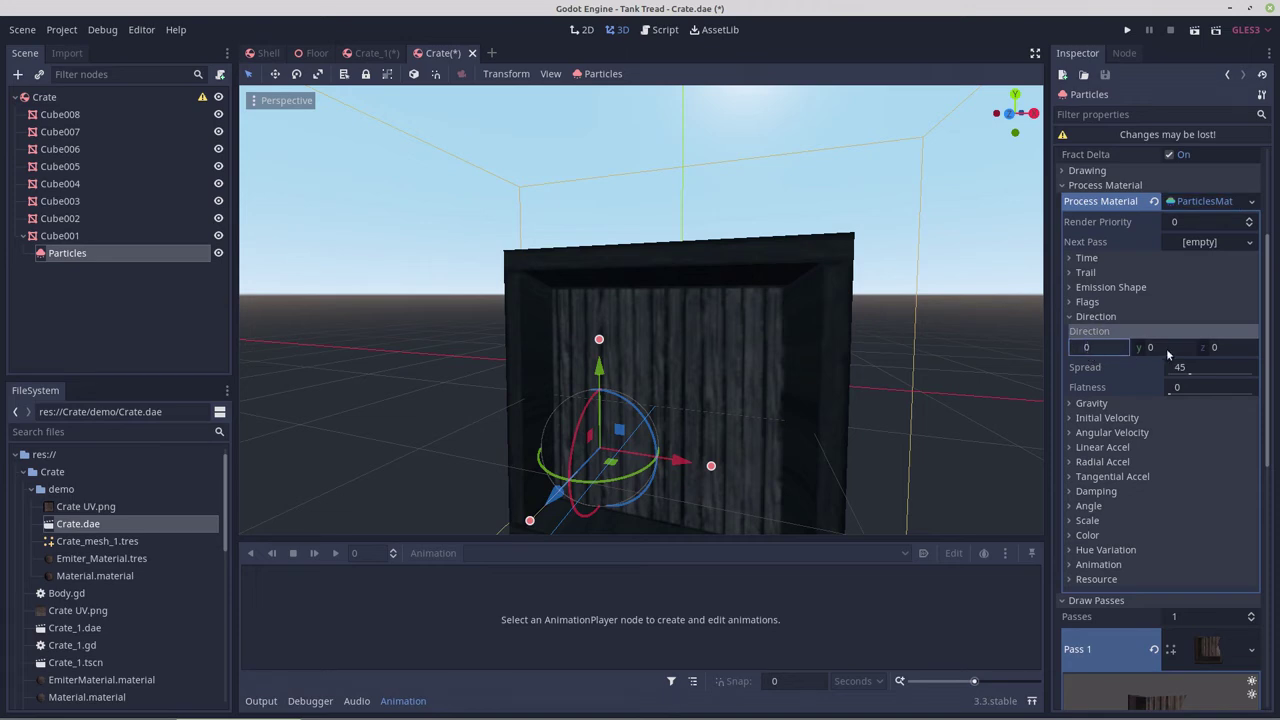
{"action": "left_click", "coordinate": [1157, 348]}
{"action": "type", "text": "1"}
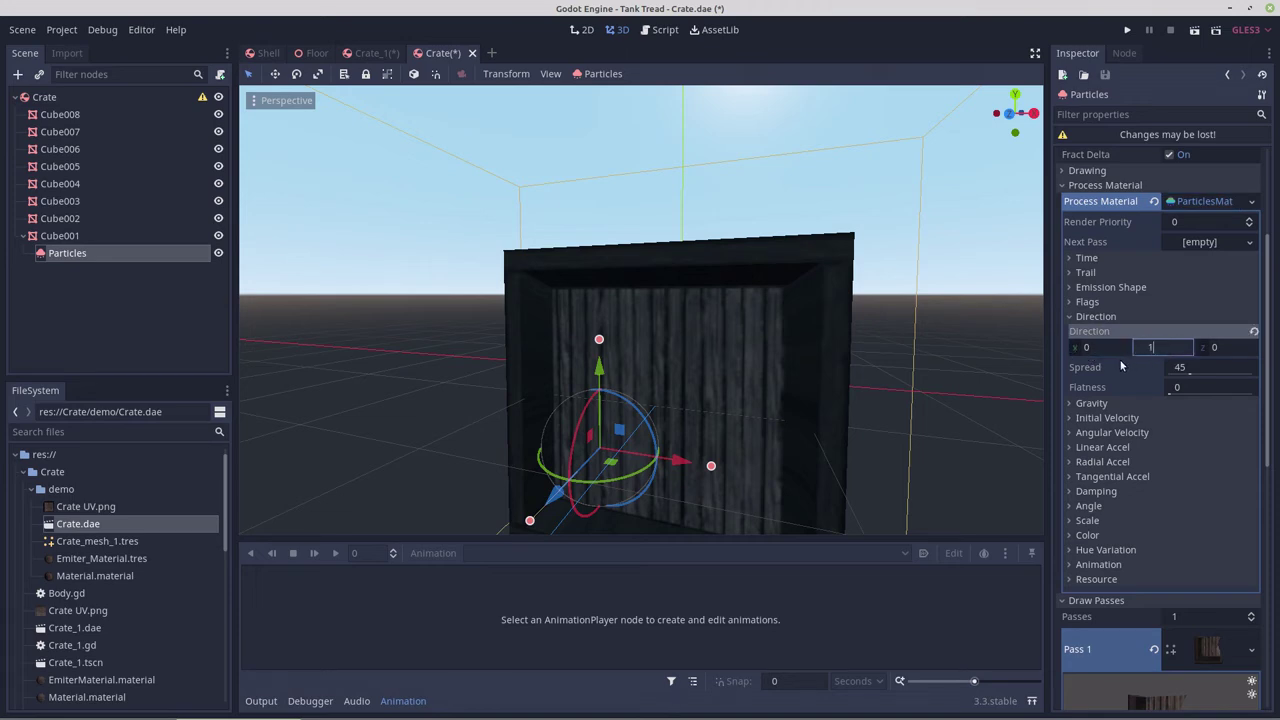
{"action": "left_click", "coordinate": [1097, 419]}
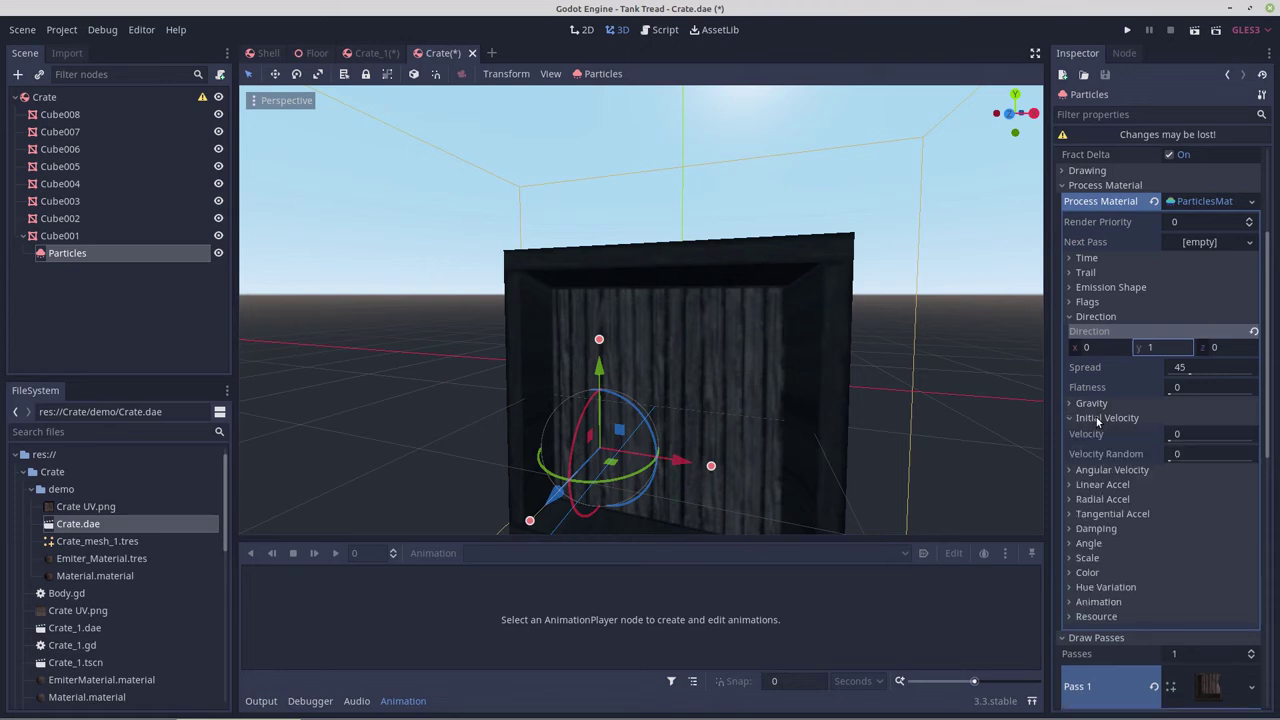
{"action": "left_click", "coordinate": [1179, 434]}
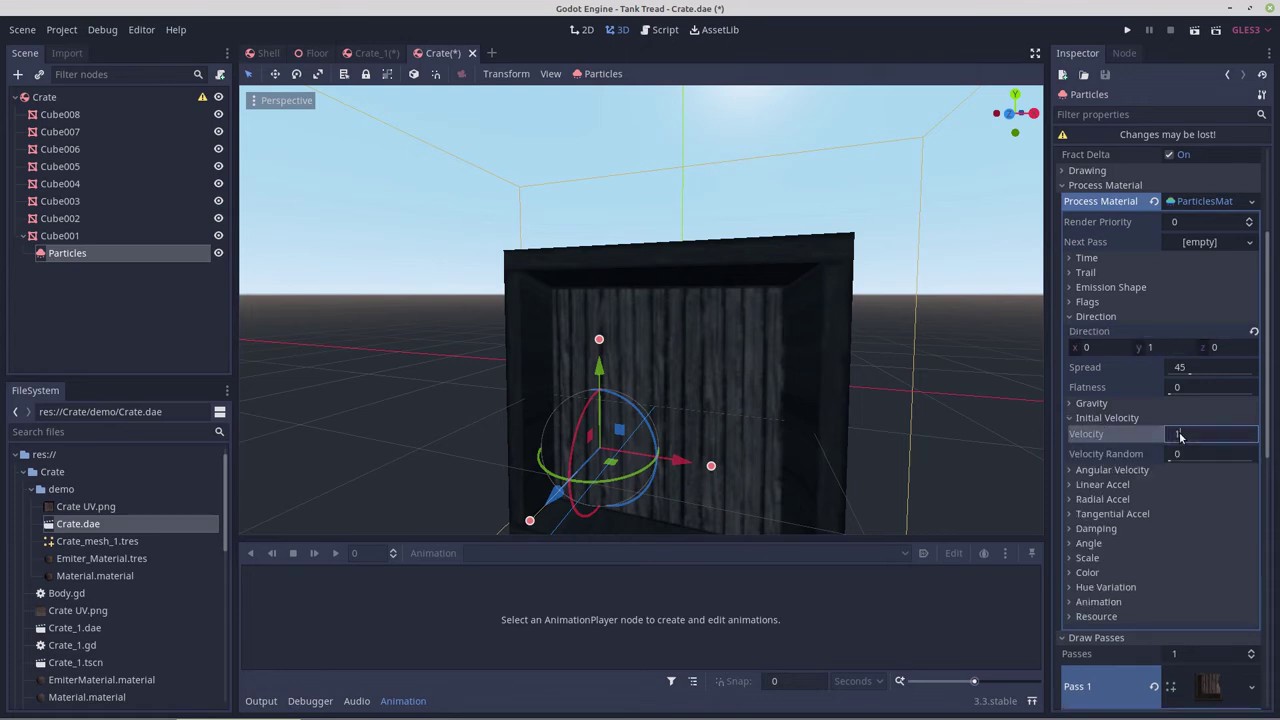
{"action": "type", "text": "10"}
Set the process material's Angular Velocity to 100 with a Velocity Random of 0.5.
{"action": "left_click", "coordinate": [1080, 471]}
{"action": "left_click", "coordinate": [1180, 486]}
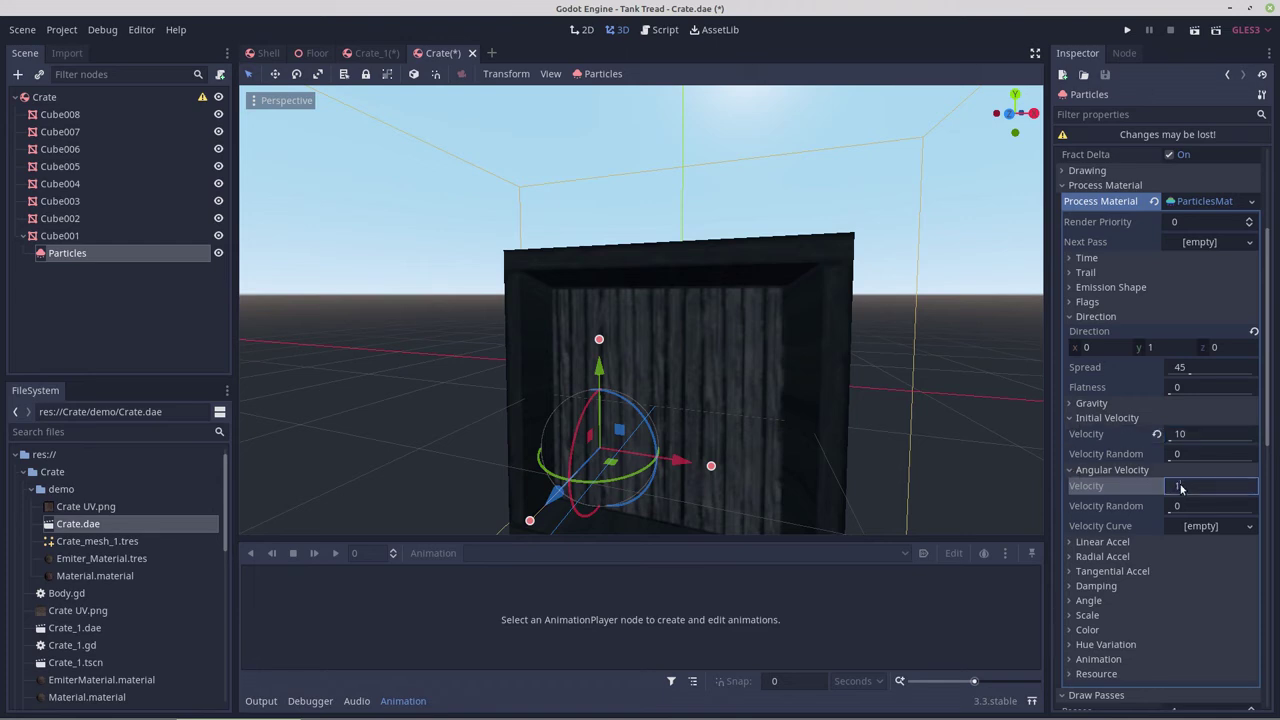
{"action": "type", "text": "100"}
{"action": "left_click", "coordinate": [1177, 506]}
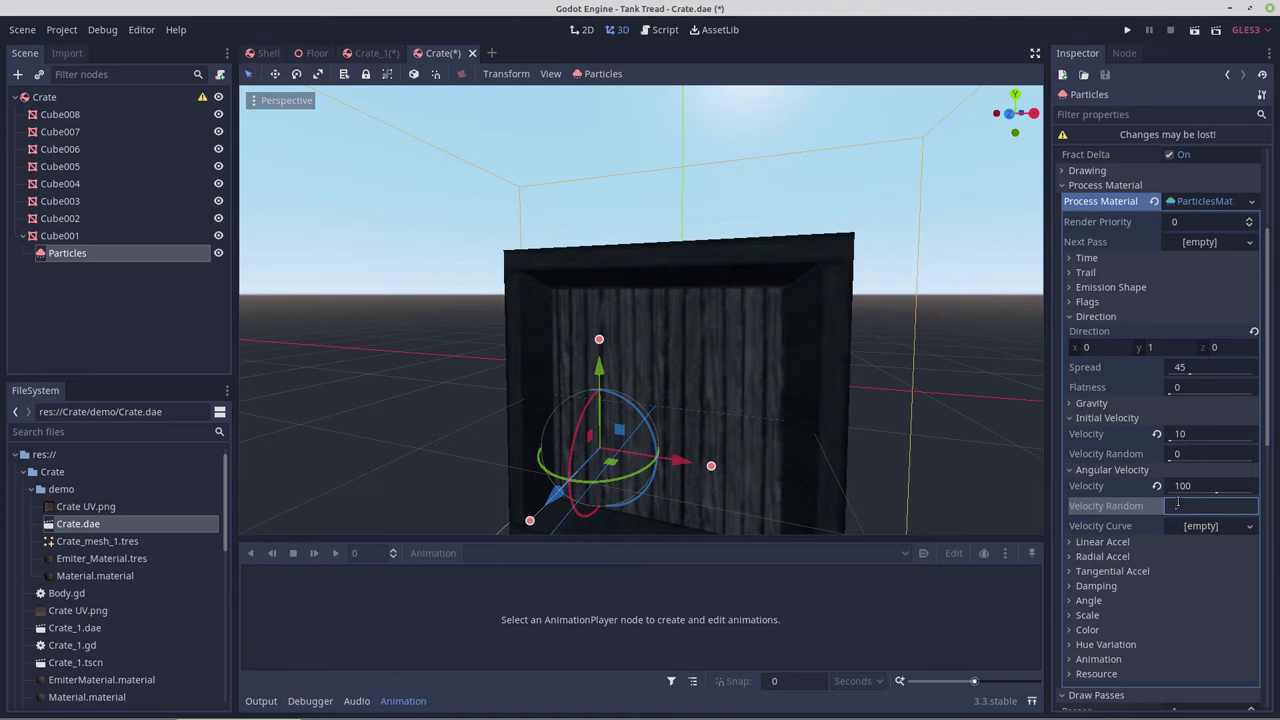
{"action": "type", "text": ".5"}
{"action": "key", "text": "Return"}
Copy the parameters of Cube001's Particles node.
{"action": "scroll", "coordinate": [1150, 587], "scroll_direction": "down", "scroll_amount": 3}
{"action": "scroll", "coordinate": [1150, 575], "scroll_direction": "up", "scroll_amount": 6}
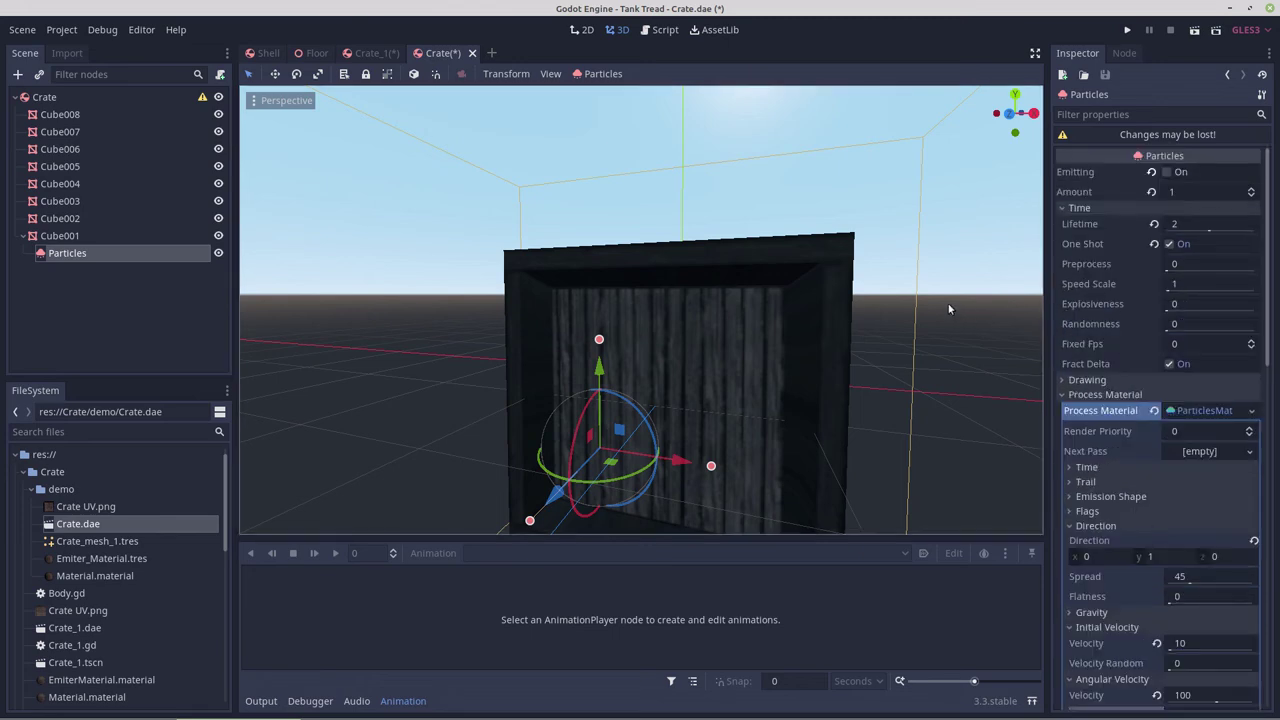
{"action": "left_click", "coordinate": [1262, 95]}
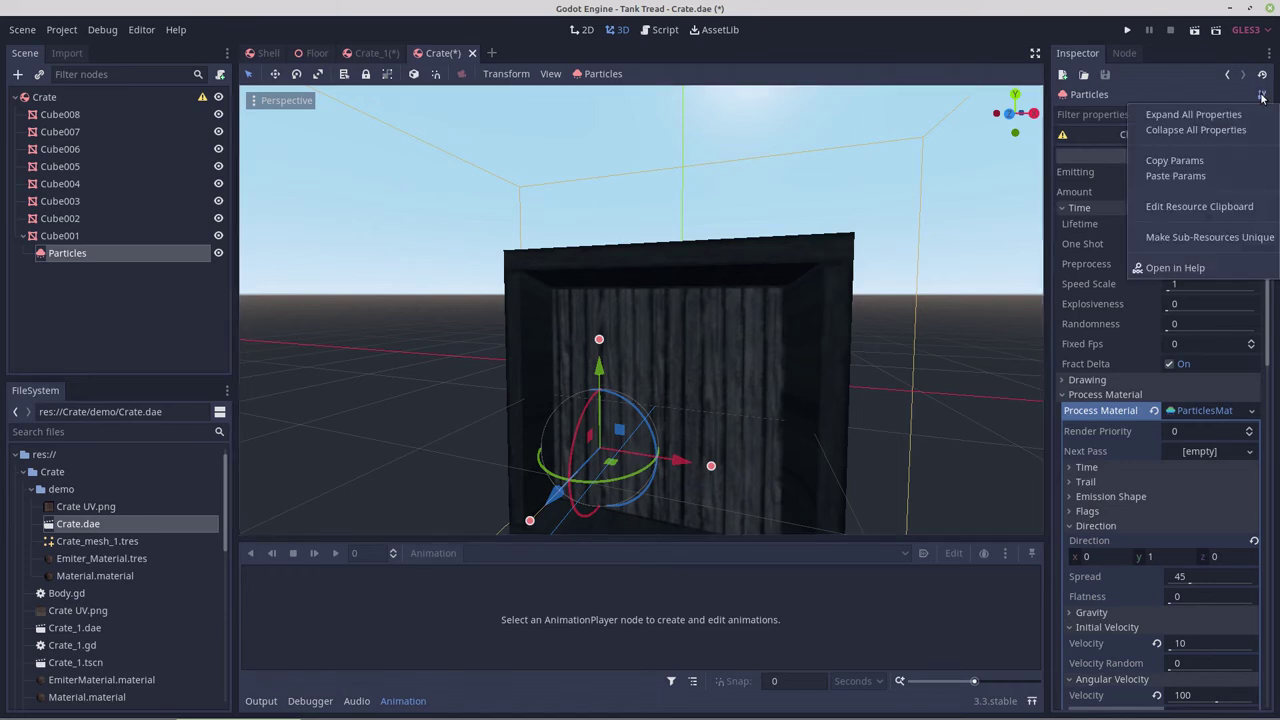
{"action": "left_click", "coordinate": [1174, 162]}
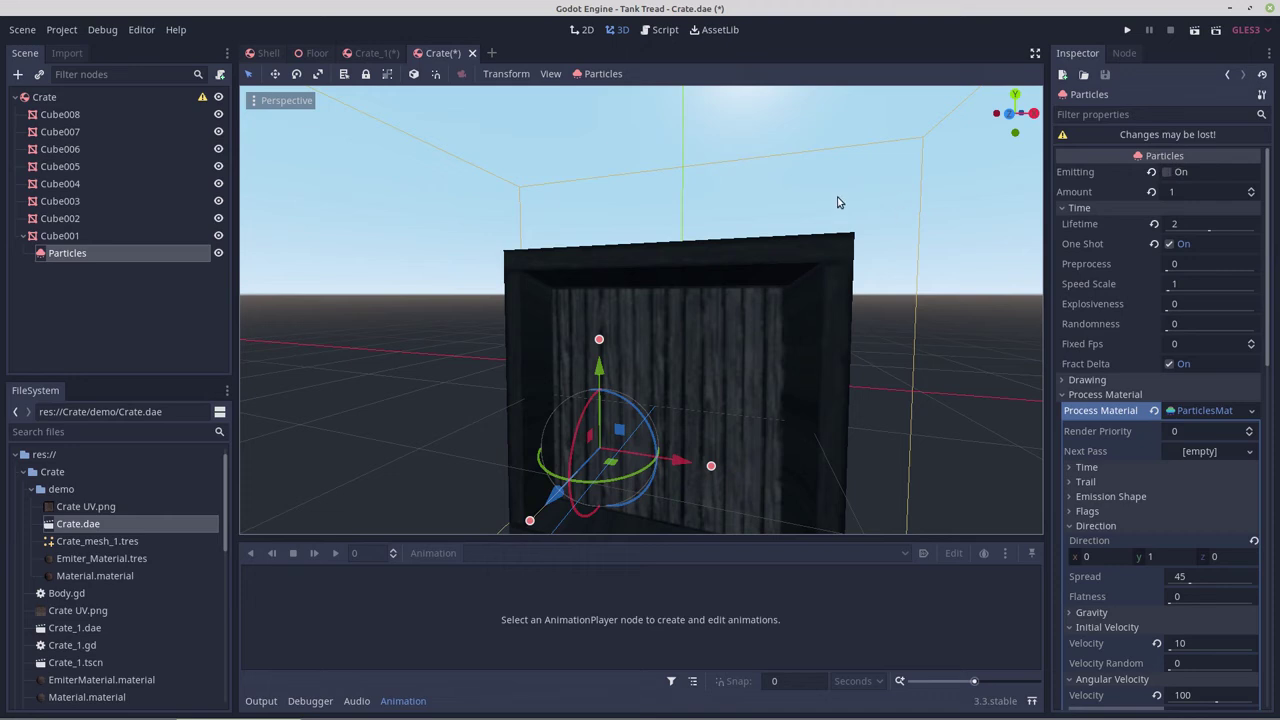
Add a Particles child node to Cube002 and paste the copied parameters onto it.
{"action": "left_click", "coordinate": [58, 220]}
{"action": "right_click", "coordinate": [58, 222]}
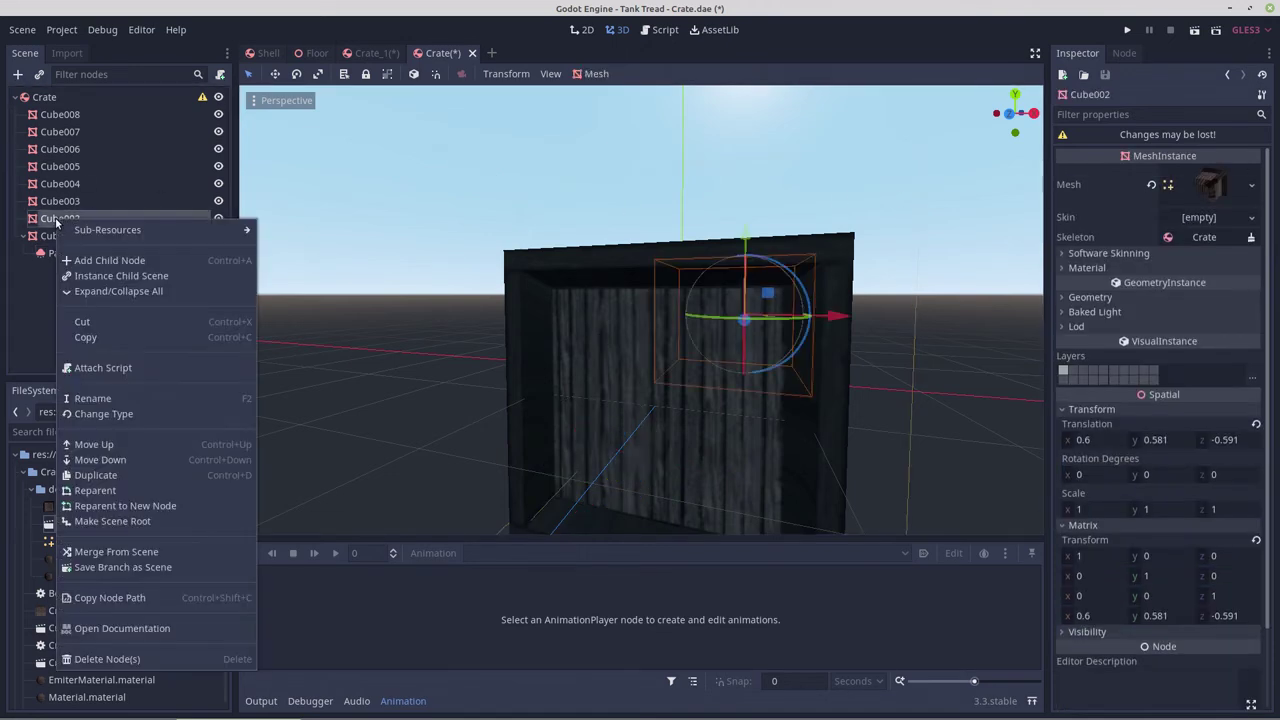
{"action": "left_click", "coordinate": [100, 260]}
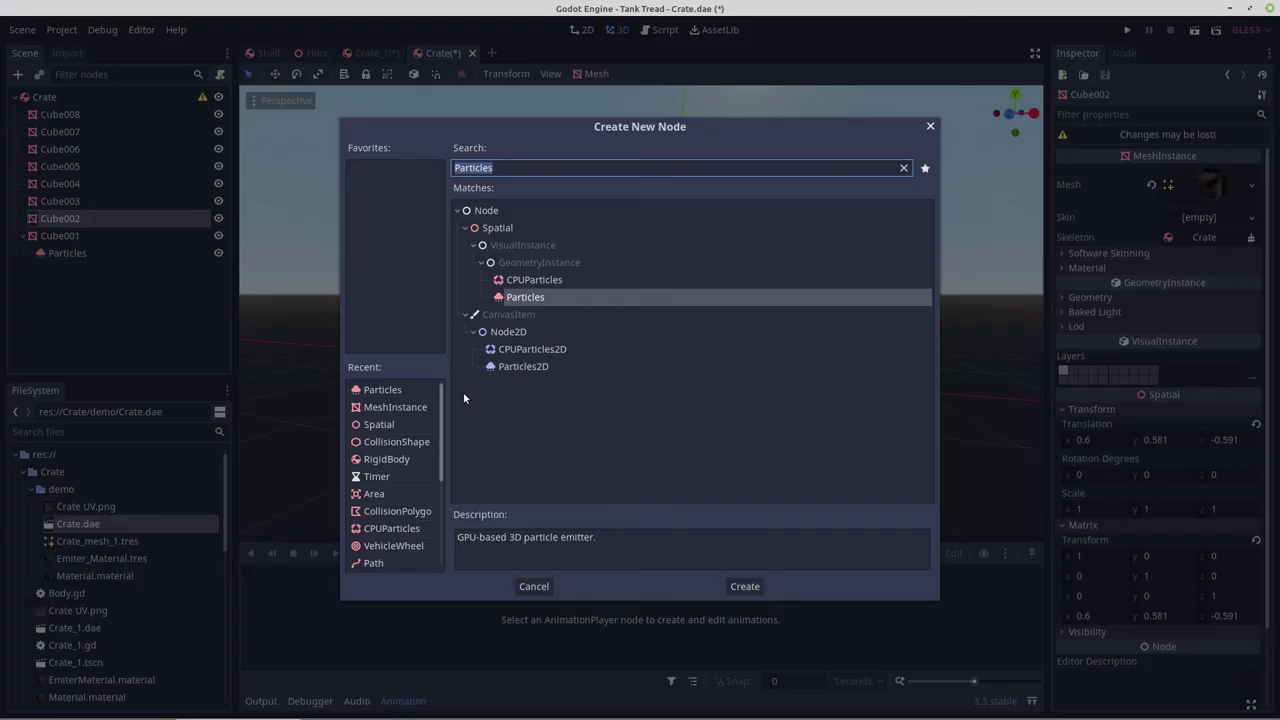
{"action": "double_click", "coordinate": [382, 391]}
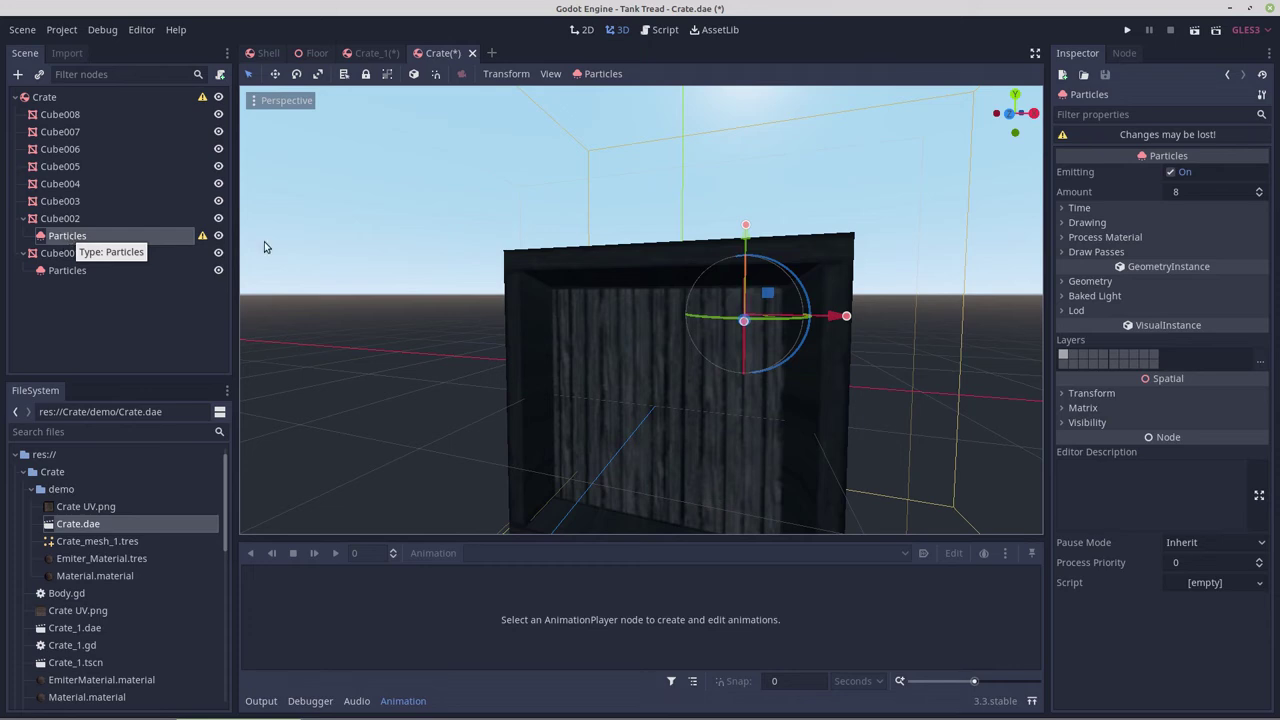
{"action": "left_click", "coordinate": [1262, 96]}
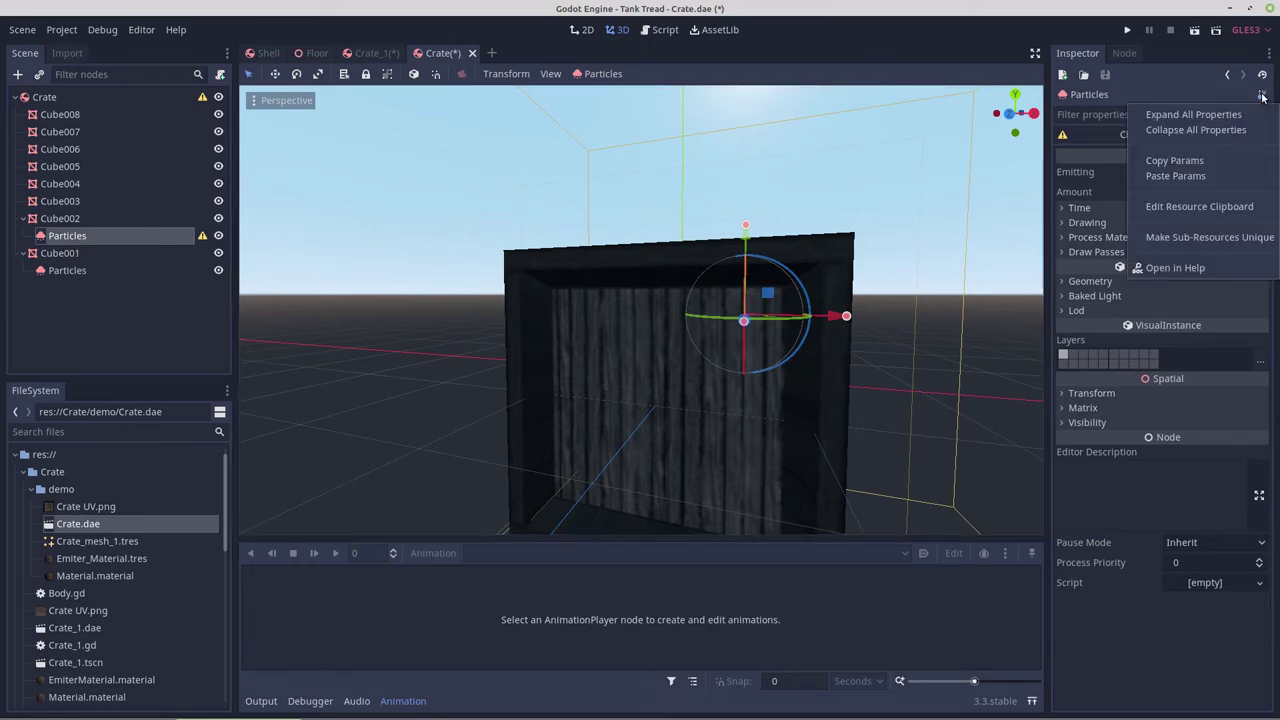
{"action": "left_click", "coordinate": [1163, 177]}
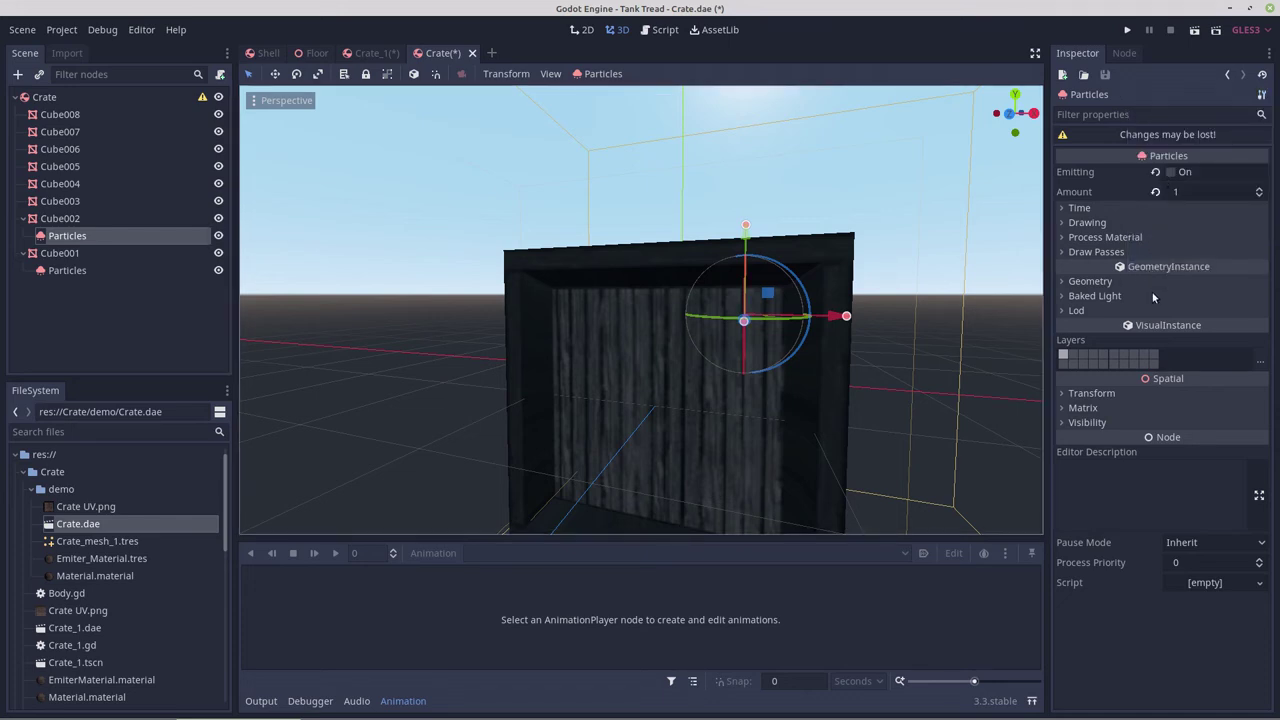
Save Cube002's mesh as the resource Crate_mesh_2.tres in res://Crate/demo.
{"action": "left_click", "coordinate": [1063, 255]}
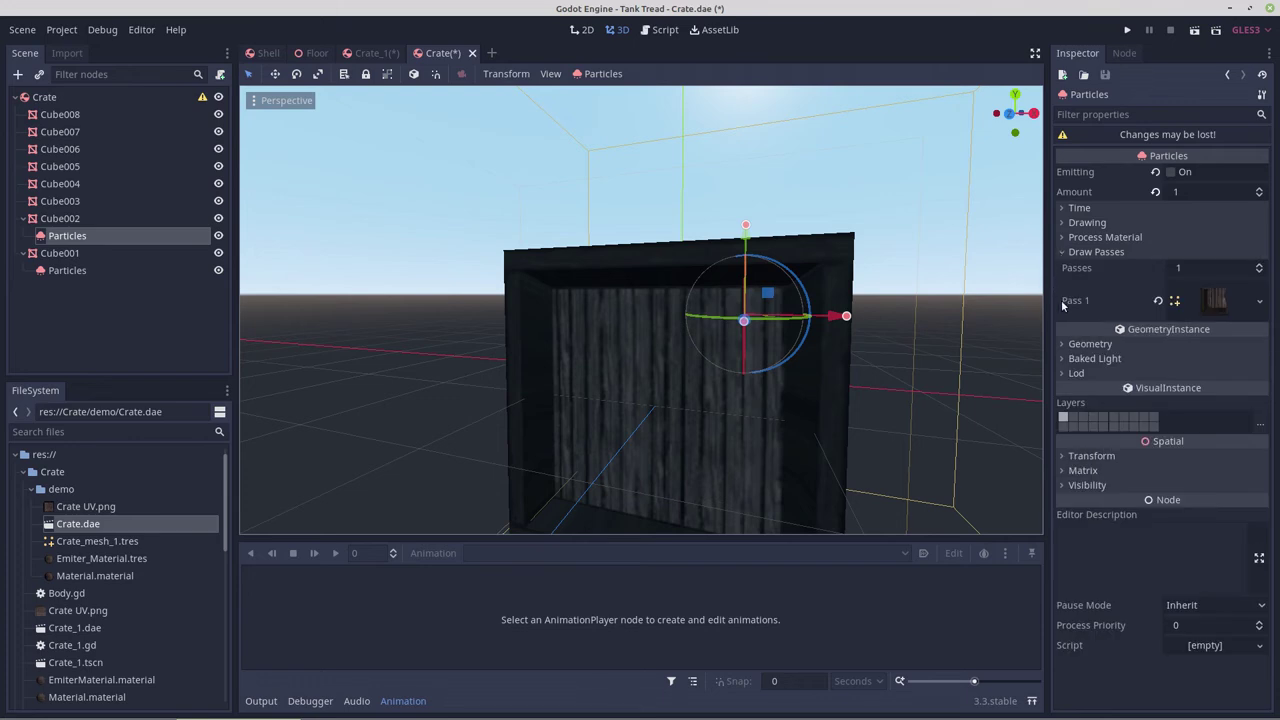
{"action": "left_click", "coordinate": [1260, 302]}
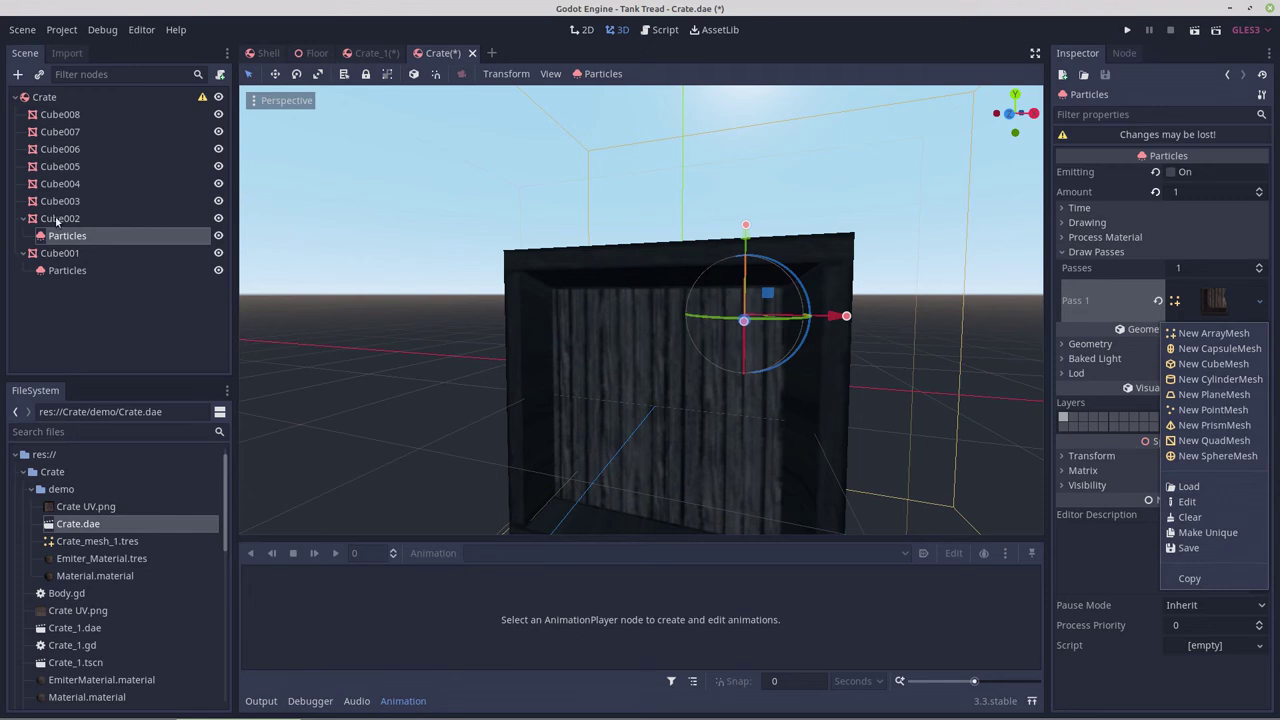
{"action": "left_click", "coordinate": [121, 220]}
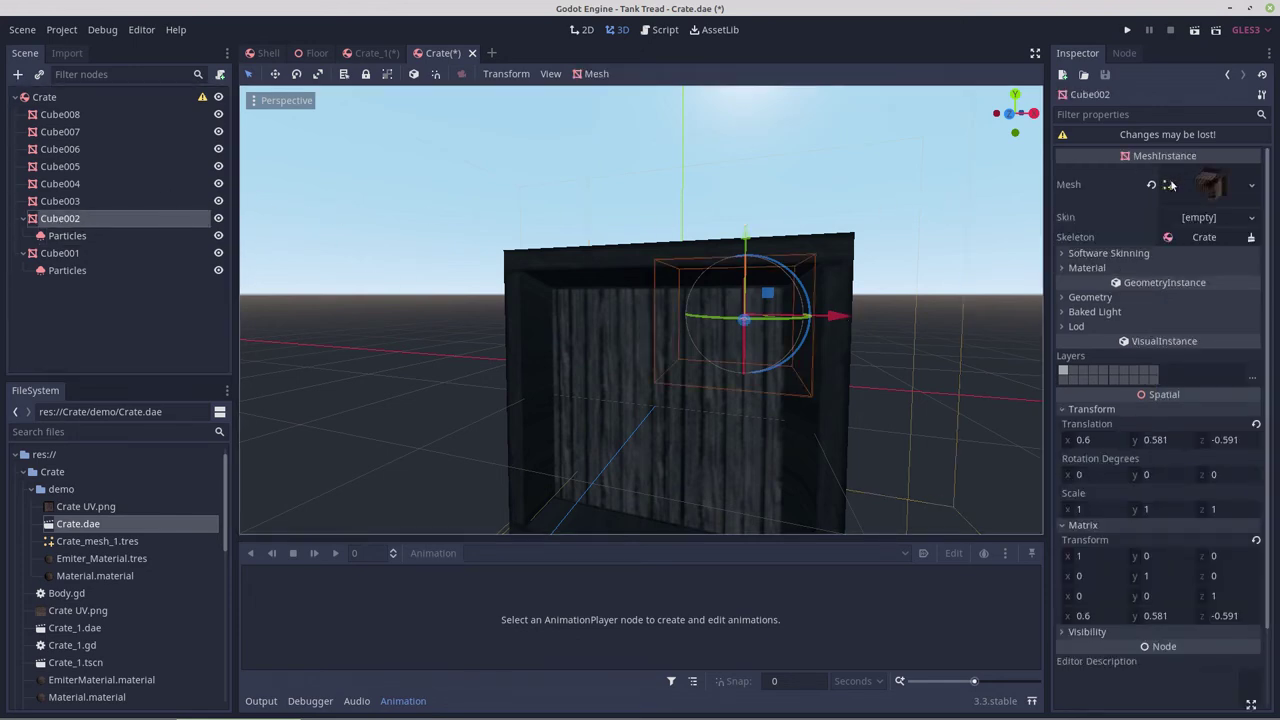
{"action": "left_click", "coordinate": [1254, 188]}
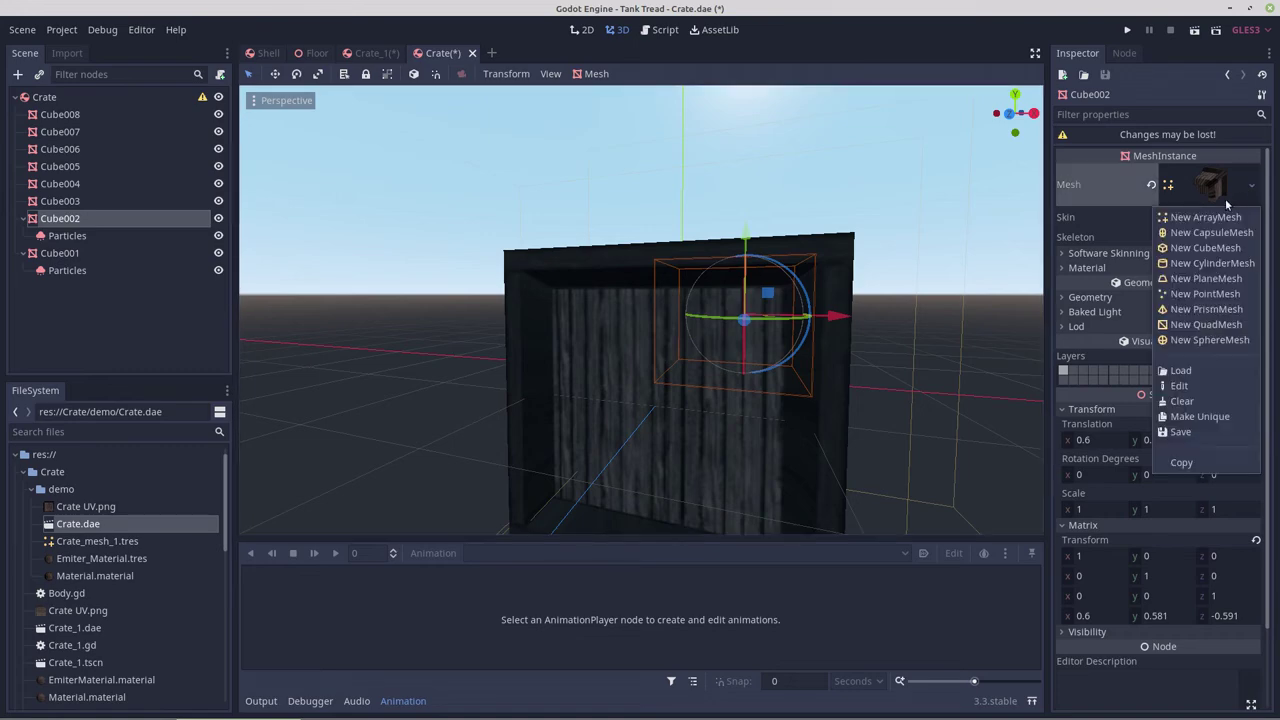
{"action": "left_click", "coordinate": [1180, 431]}
{"action": "left_click", "coordinate": [305, 178]}
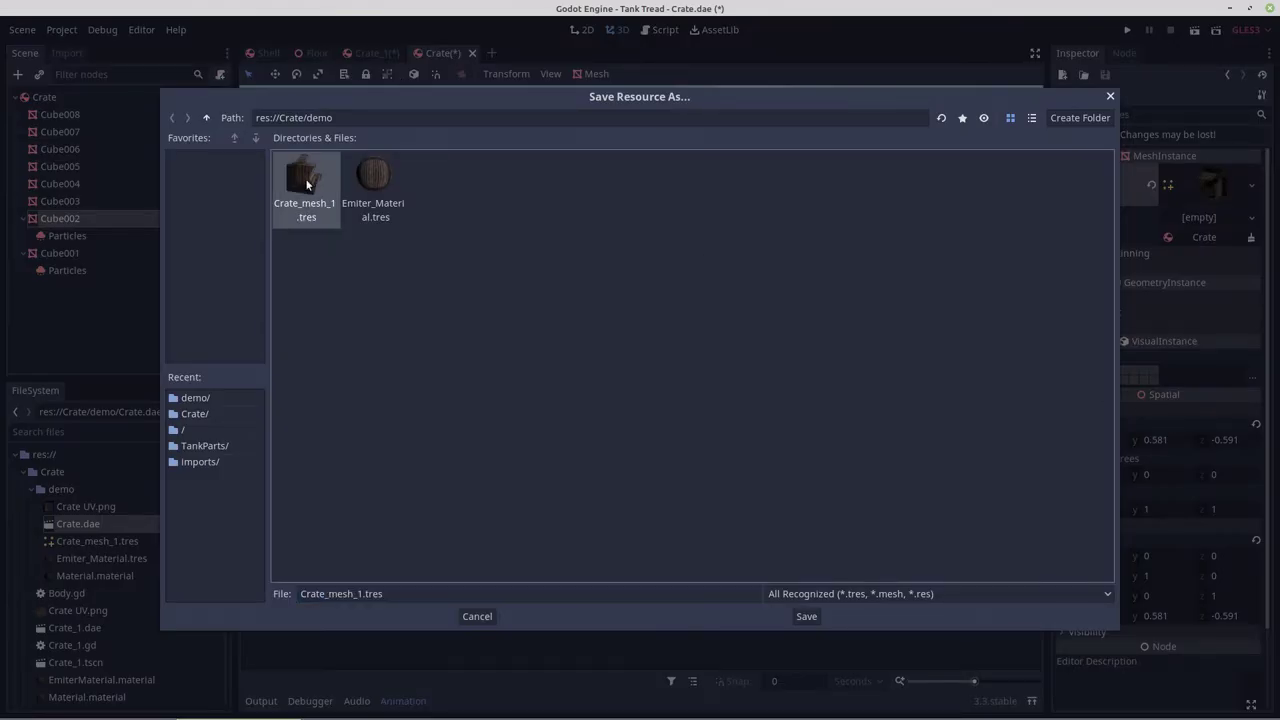
{"action": "left_click", "coordinate": [360, 594]}
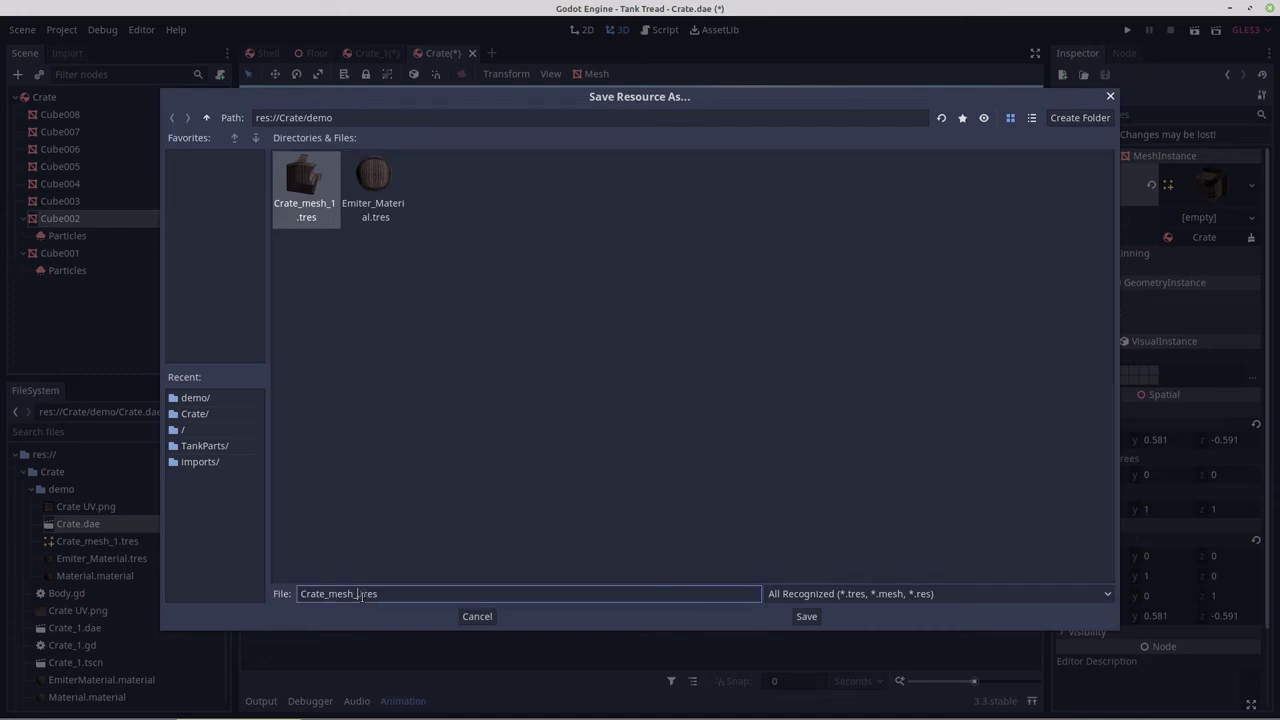
{"action": "type", "text": "2"}
{"action": "left_click", "coordinate": [806, 616]}
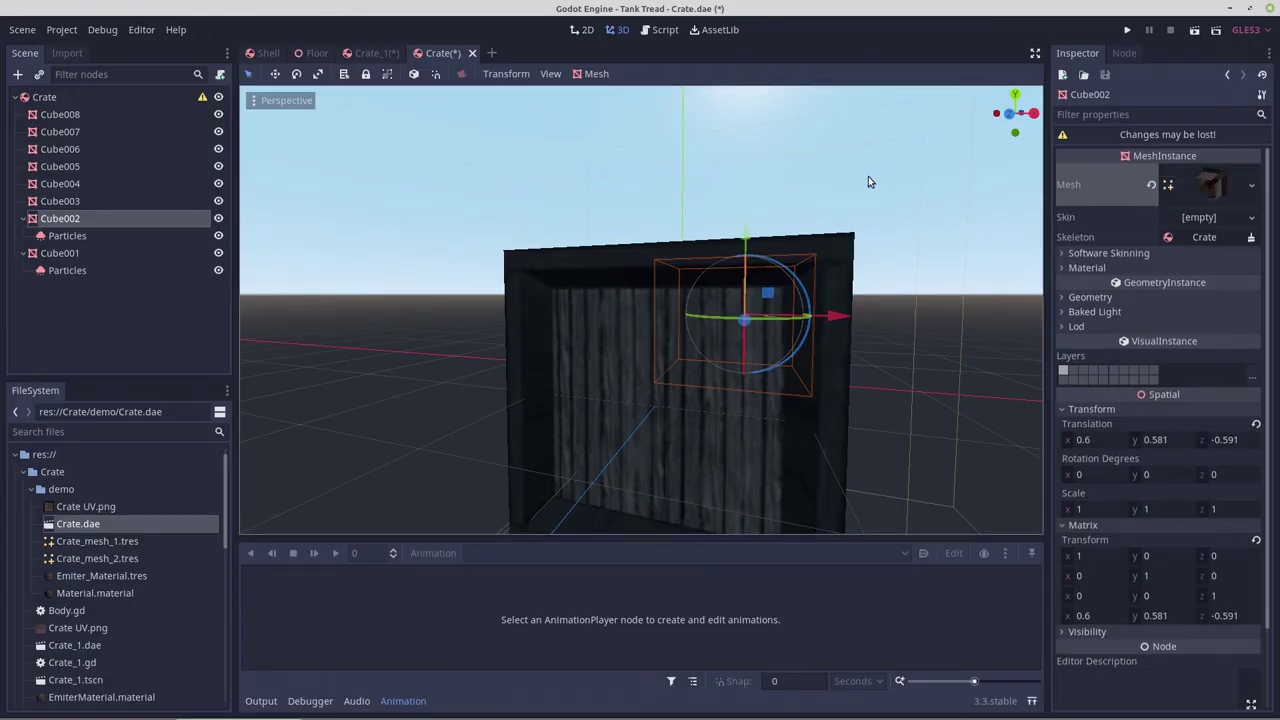
Load Crate_mesh_2.tres as the Pass 1 draw mesh of Cube002's Particles node and make it unique.
{"action": "left_click", "coordinate": [62, 236]}
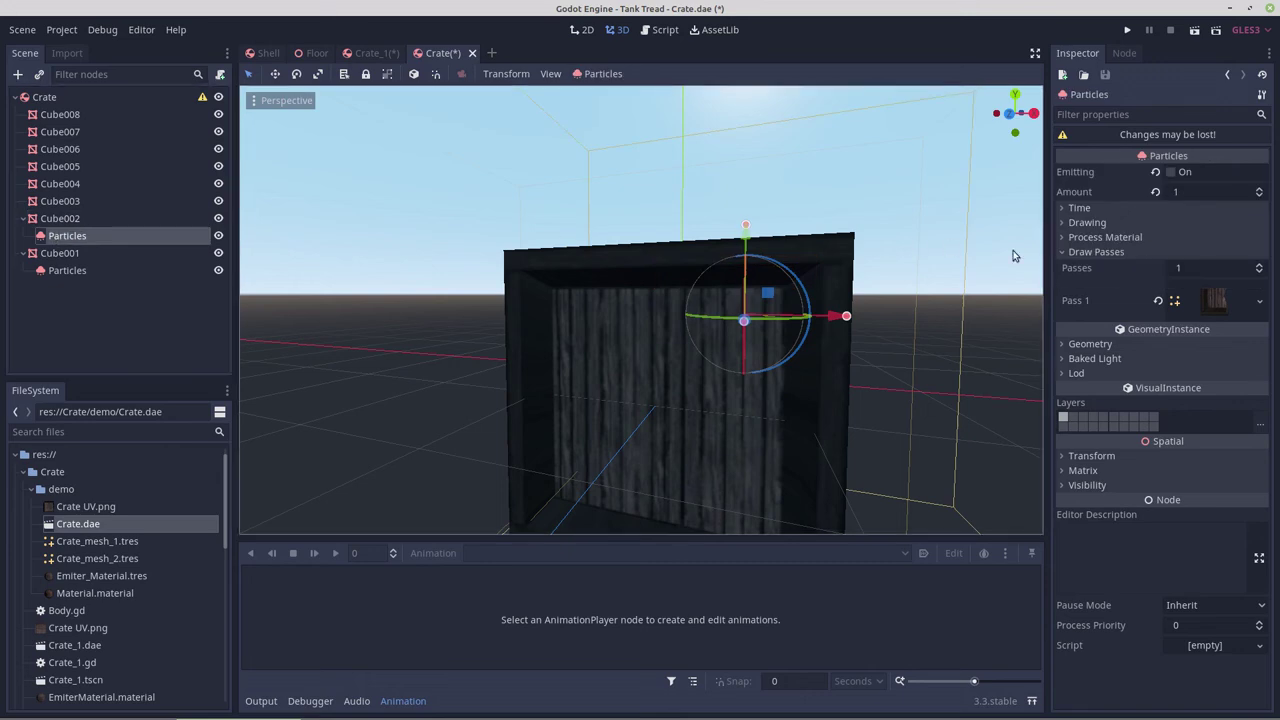
{"action": "left_click", "coordinate": [1259, 303]}
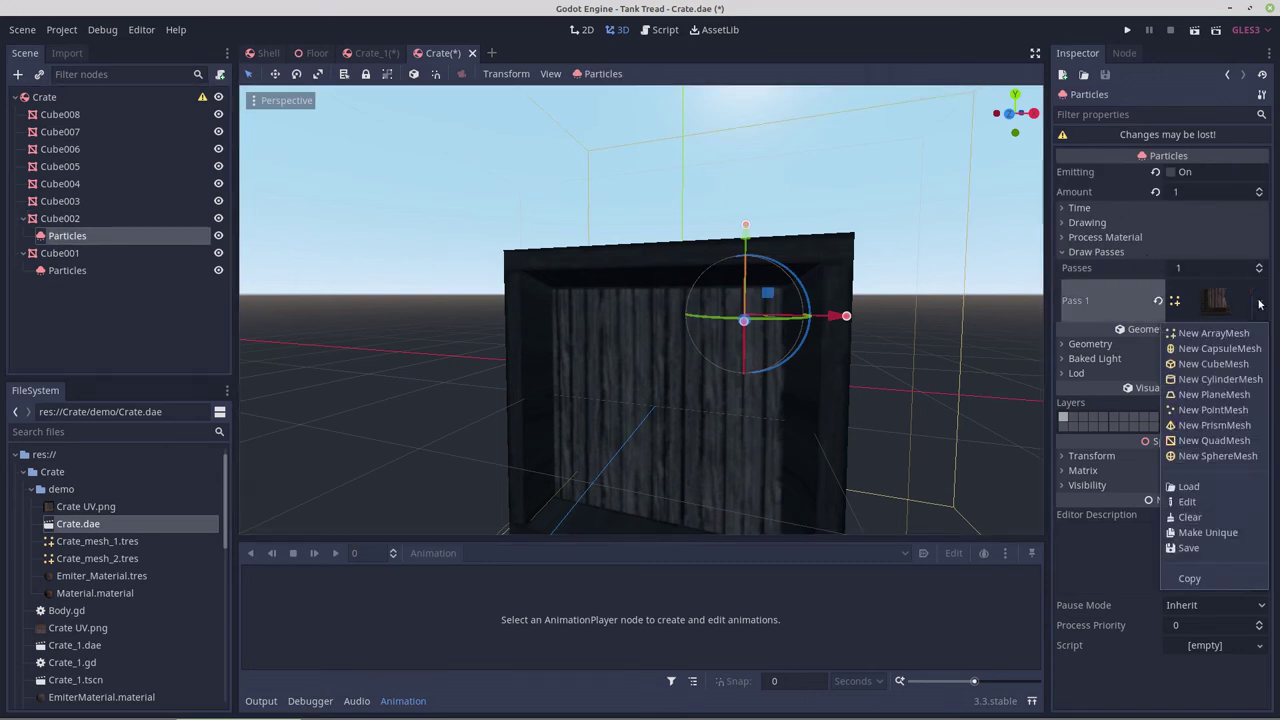
{"action": "left_click", "coordinate": [1189, 488]}
{"action": "double_click", "coordinate": [309, 181]}
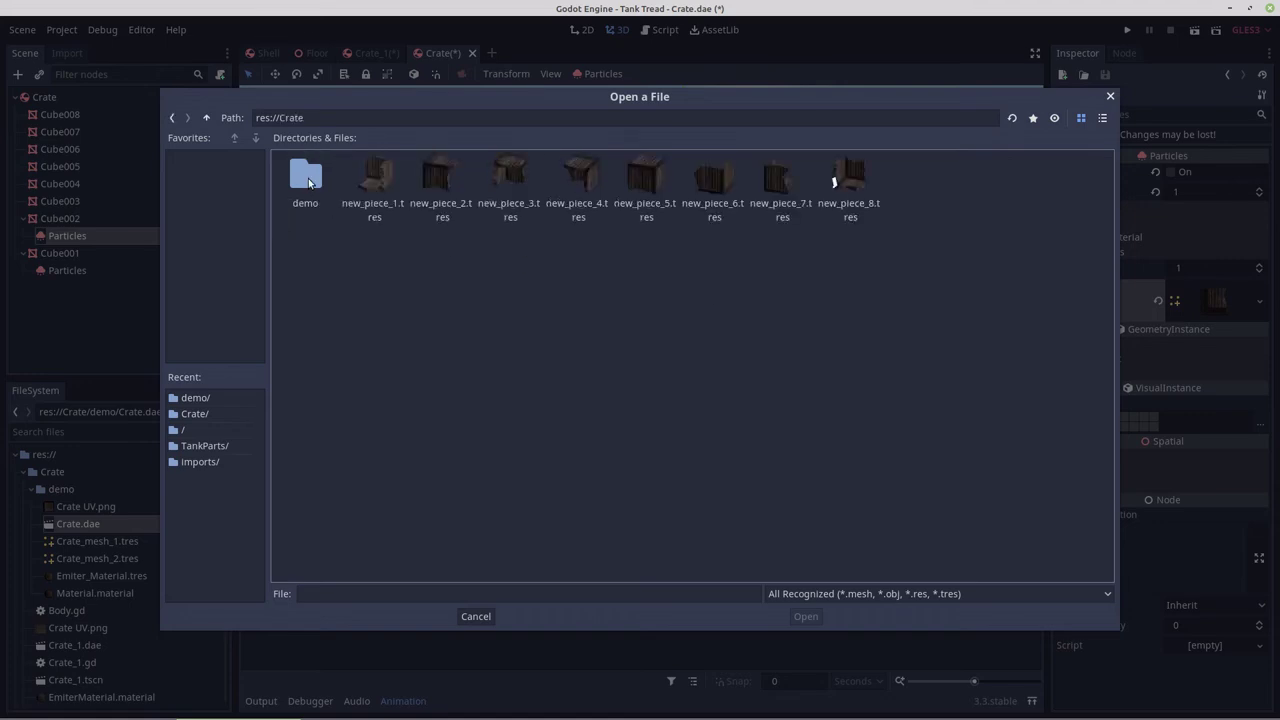
{"action": "left_click", "coordinate": [306, 186]}
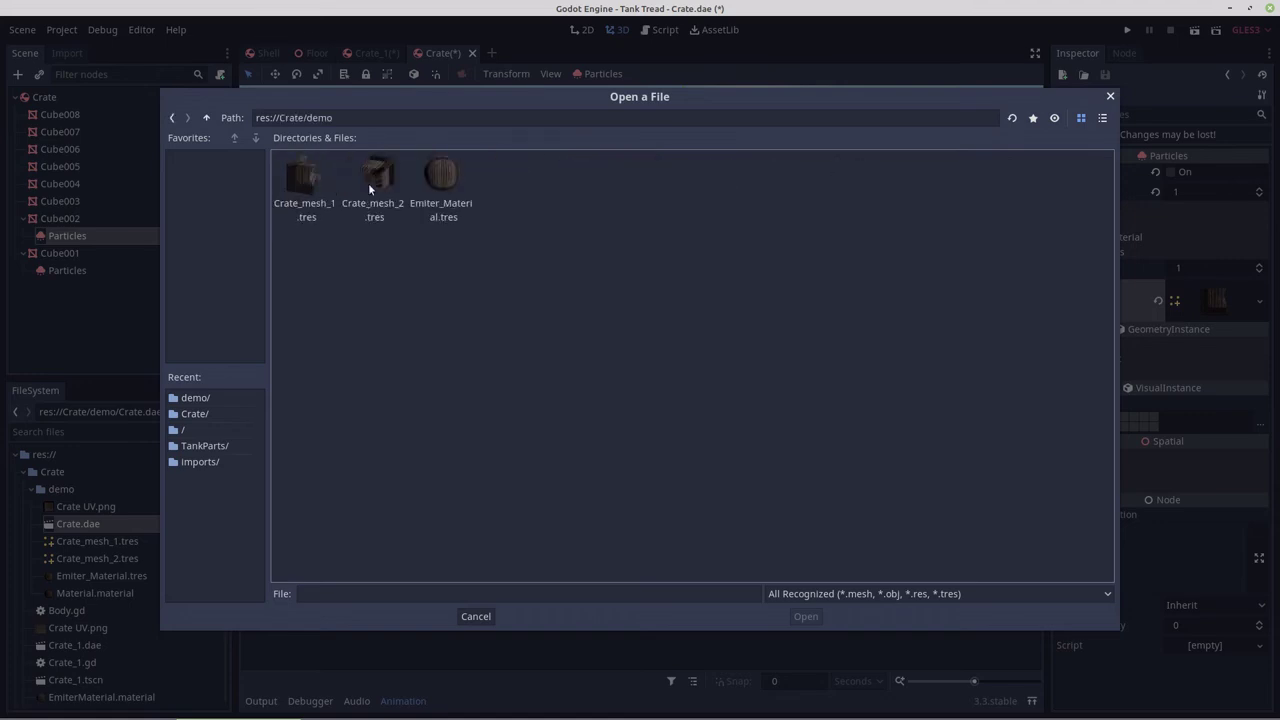
{"action": "double_click", "coordinate": [377, 181]}
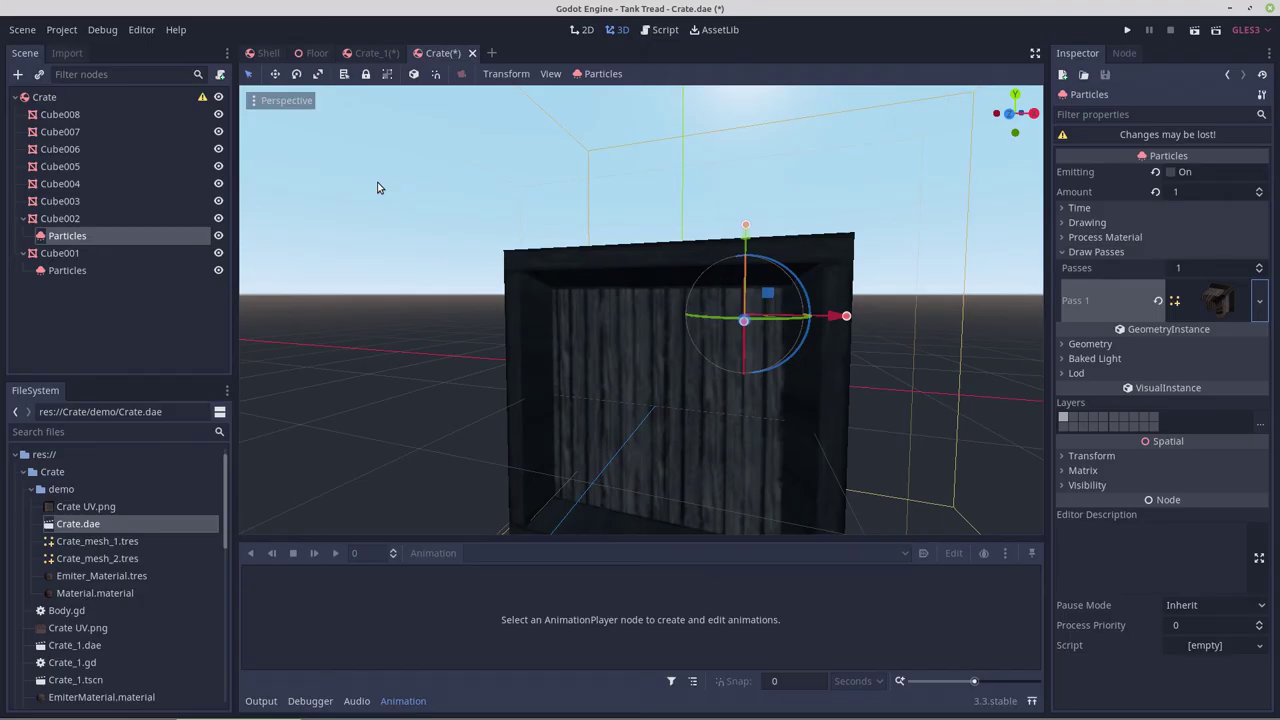
{"action": "left_click", "coordinate": [1259, 301]}
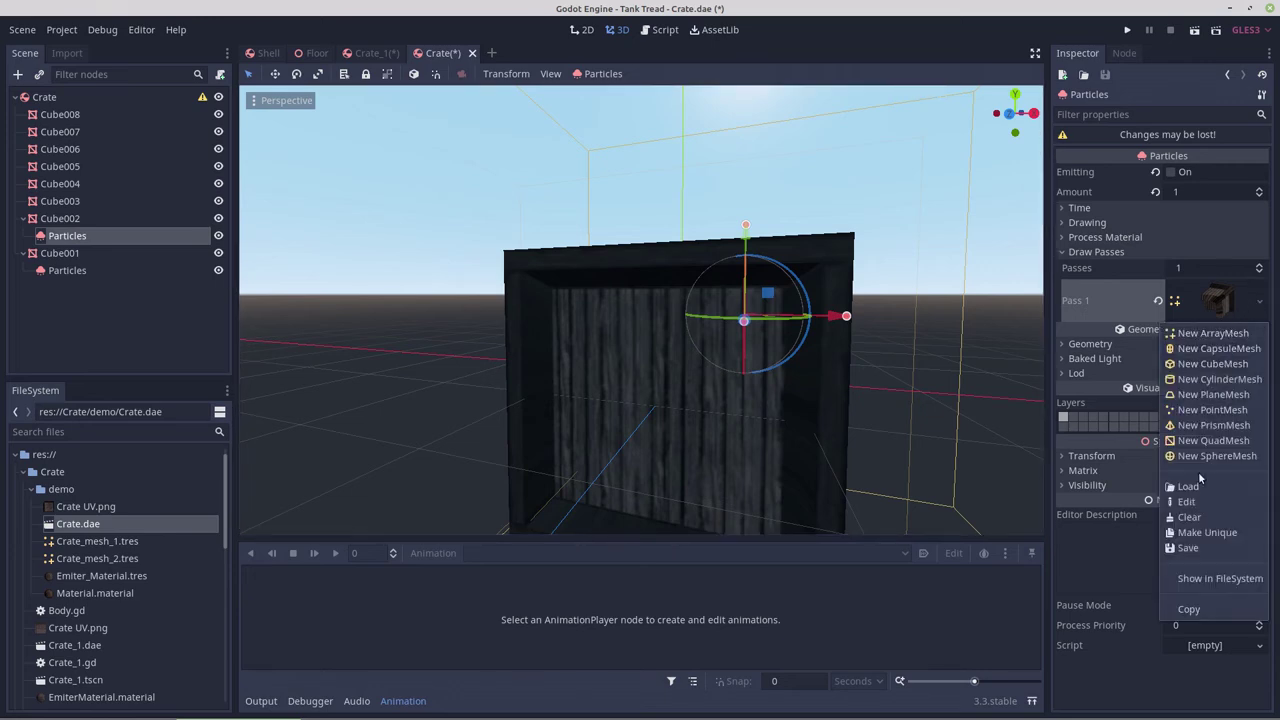
{"action": "left_click", "coordinate": [1198, 531]}
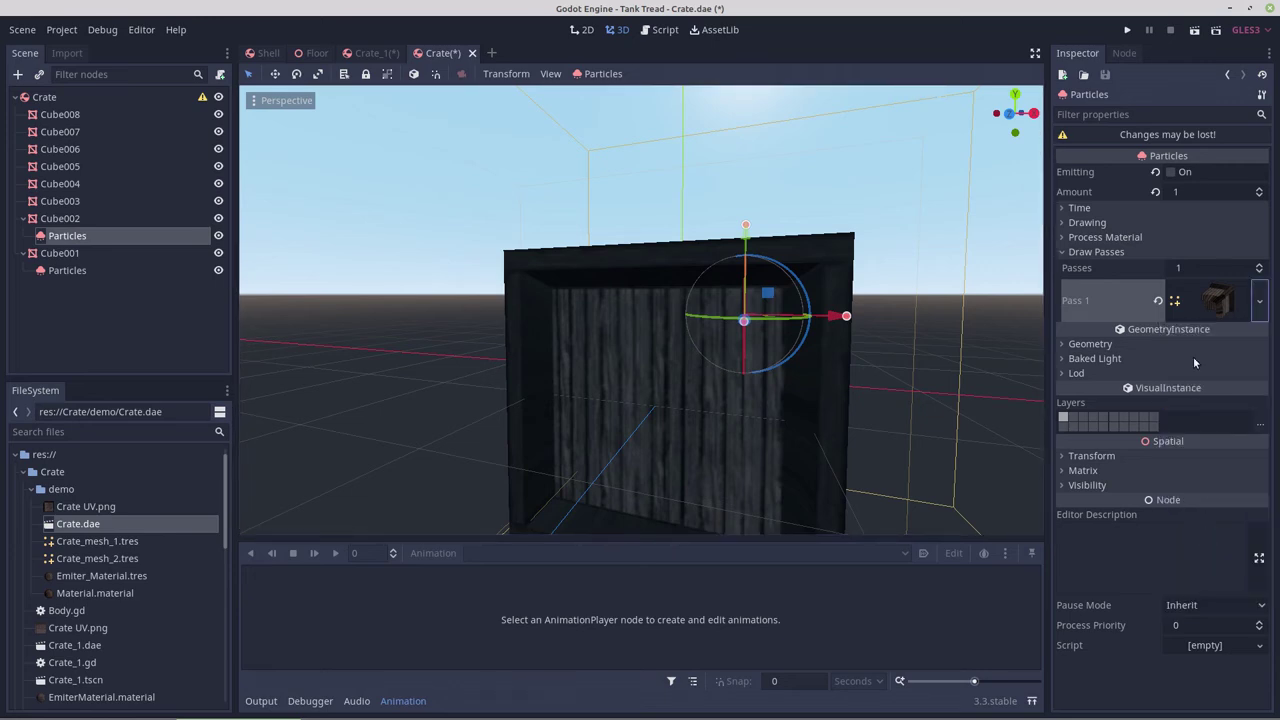
Assign Emiter_Material.tres as the Surface 1 material of the Pass 1 mesh and make the material unique.
{"action": "left_click", "coordinate": [1190, 318]}
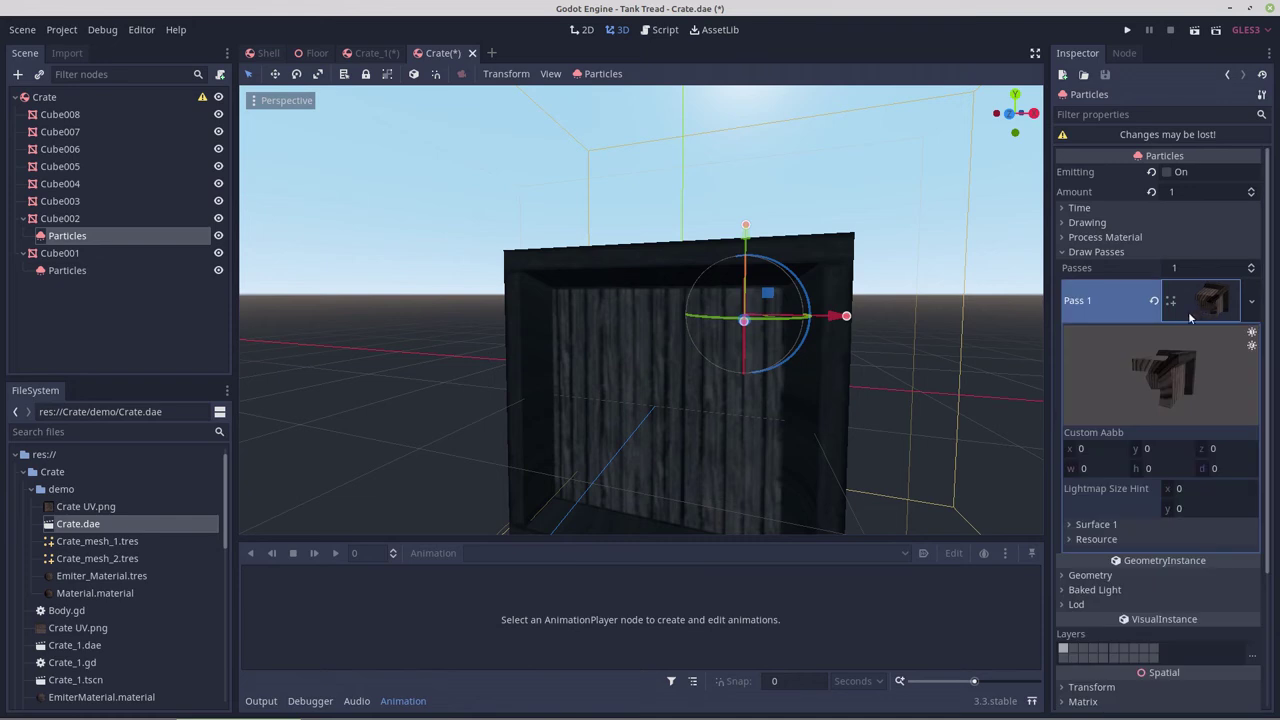
{"action": "left_click", "coordinate": [1078, 524]}
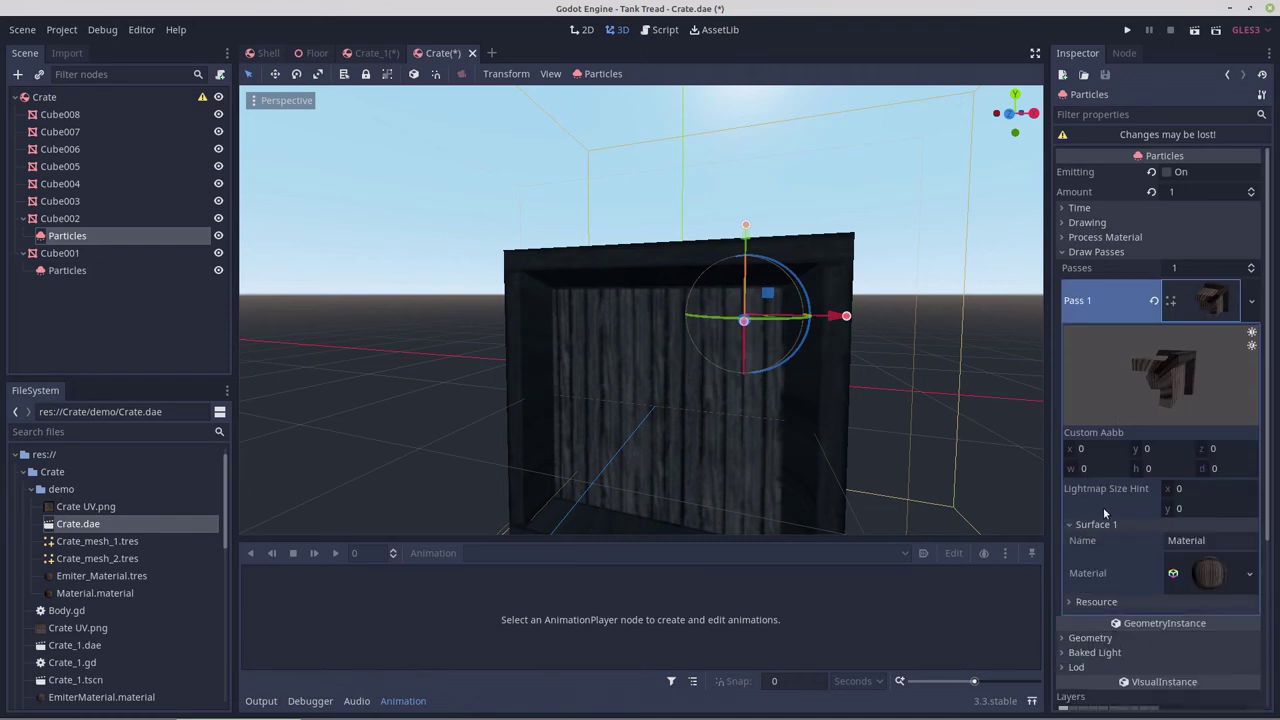
{"action": "scroll", "coordinate": [1126, 486], "scroll_direction": "down", "scroll_amount": 3}
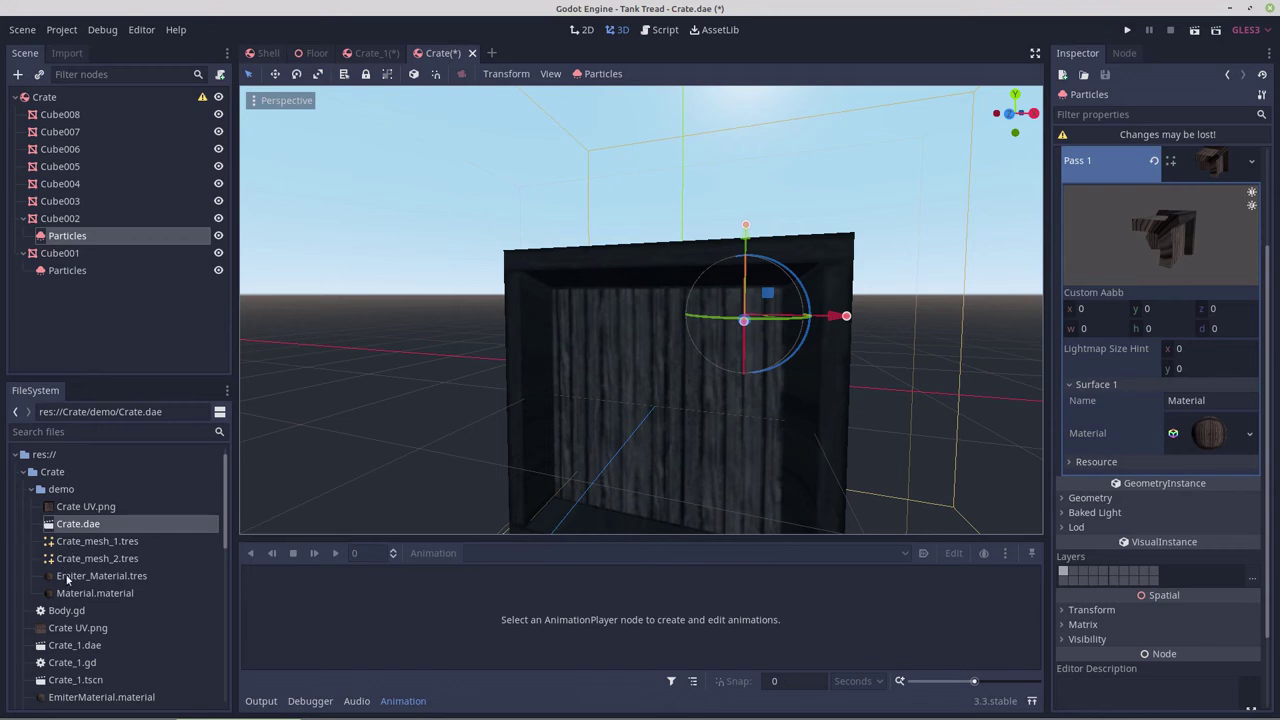
{"action": "left_click_drag", "start_coordinate": [67, 573], "coordinate": [1211, 433]}
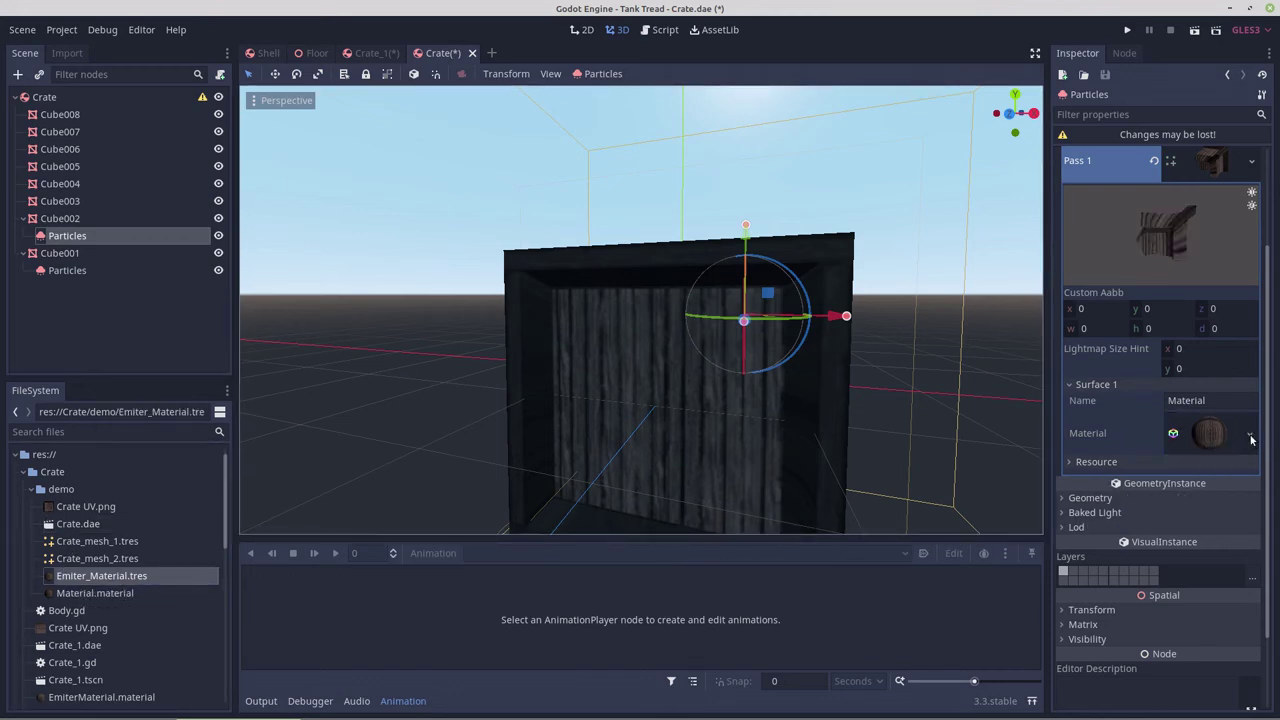
{"action": "left_click", "coordinate": [1250, 438]}
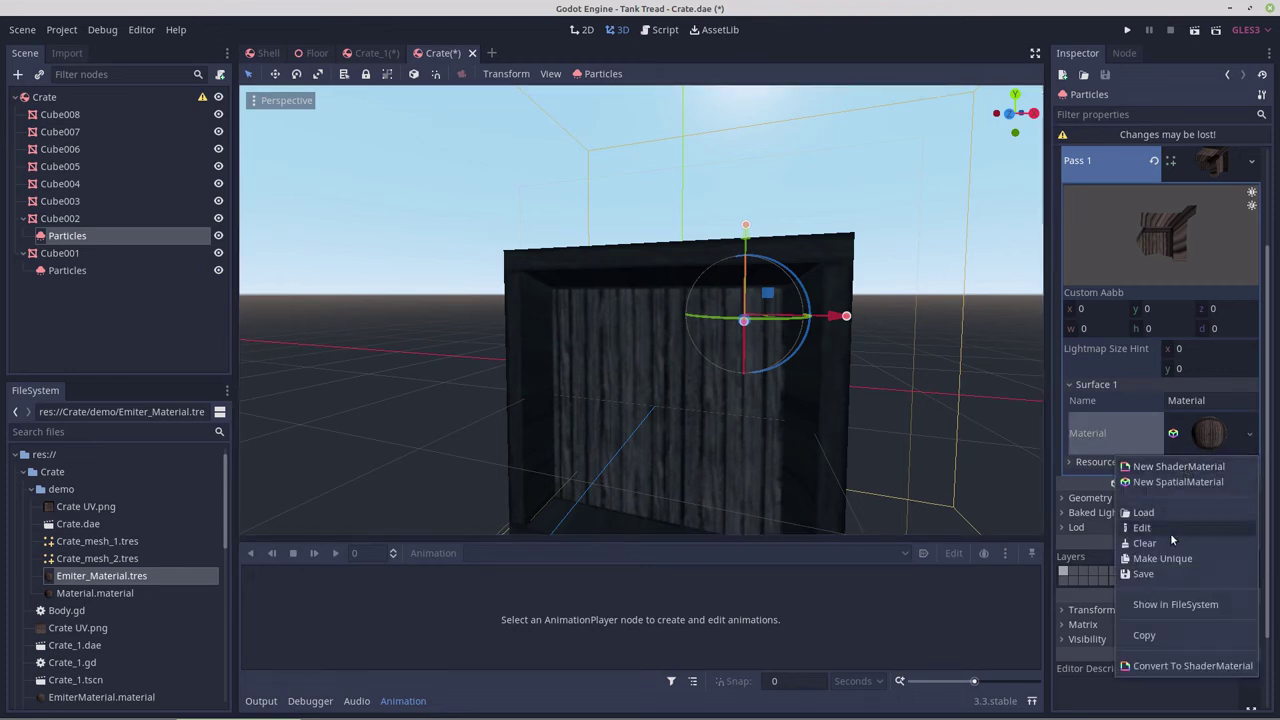
{"action": "left_click", "coordinate": [1166, 559]}
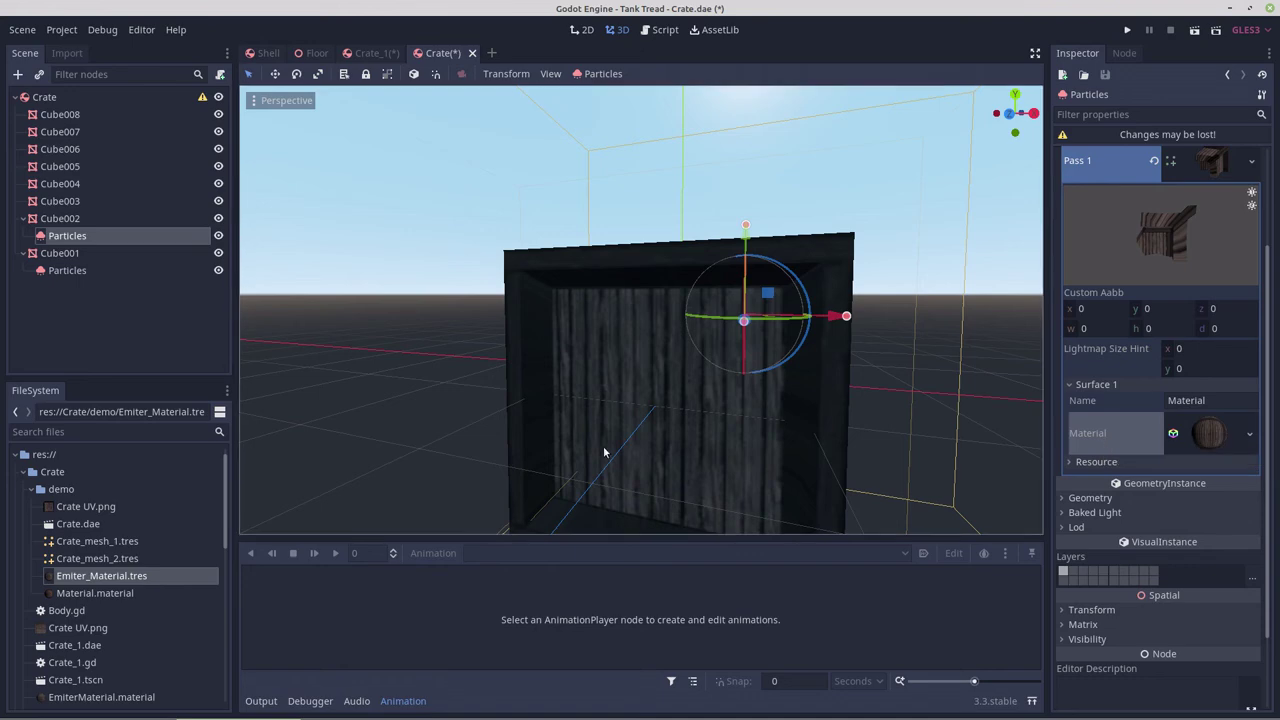
Check the cull and billboard parameters of the Pass 1 mesh's surface material.
{"action": "scroll", "coordinate": [611, 400], "scroll_direction": "down", "scroll_amount": 3}
{"action": "middle_click_drag", "start_coordinate": [691, 402], "coordinate": [645, 404]}
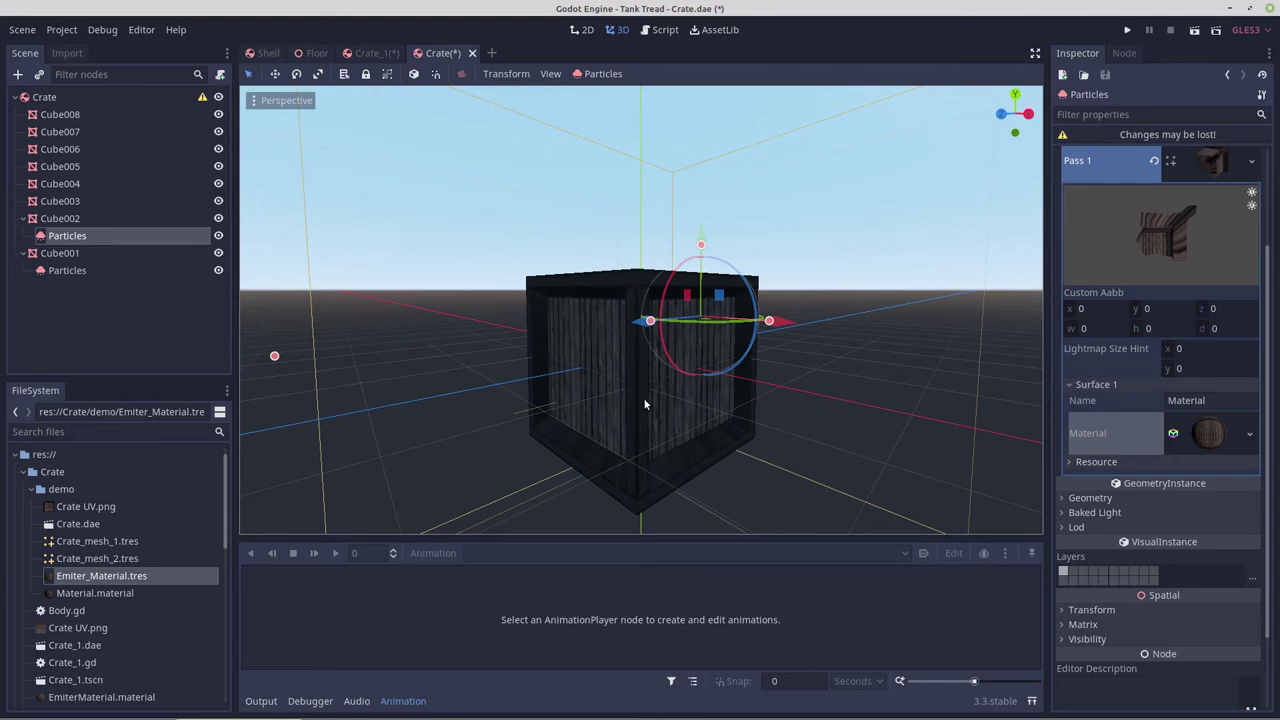
{"action": "left_click", "coordinate": [1210, 434]}
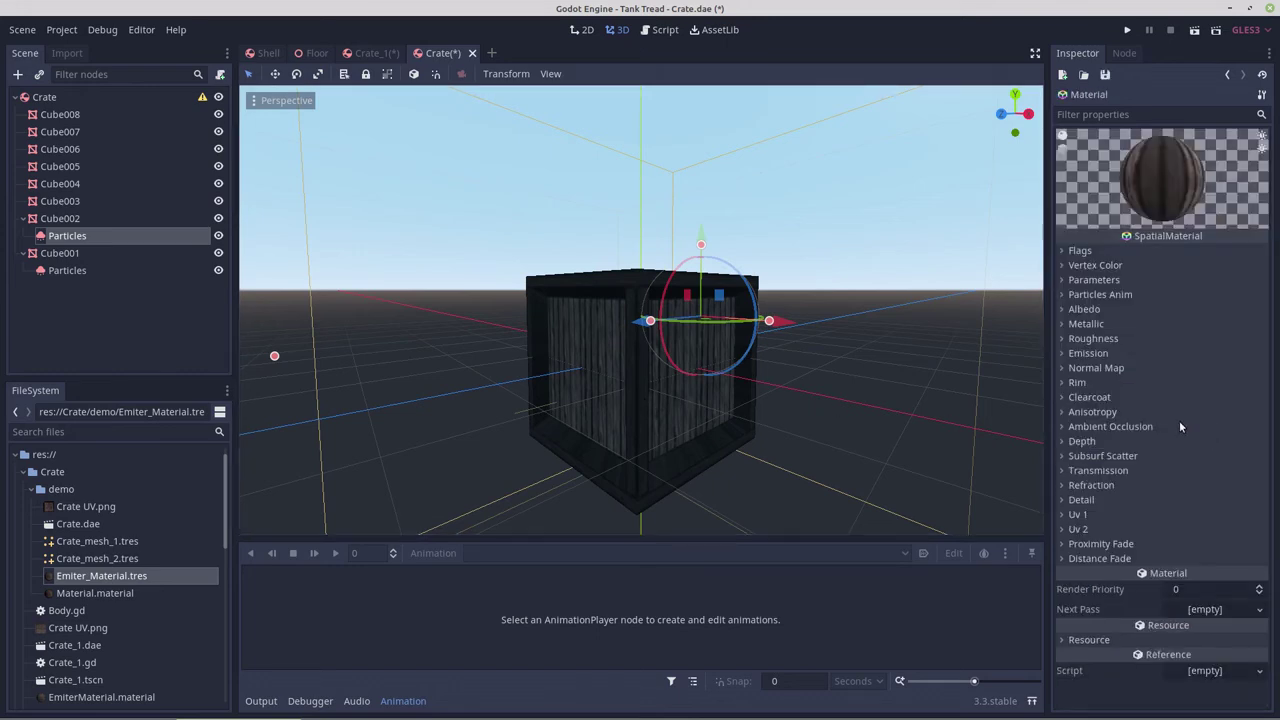
{"action": "left_click", "coordinate": [1064, 280]}
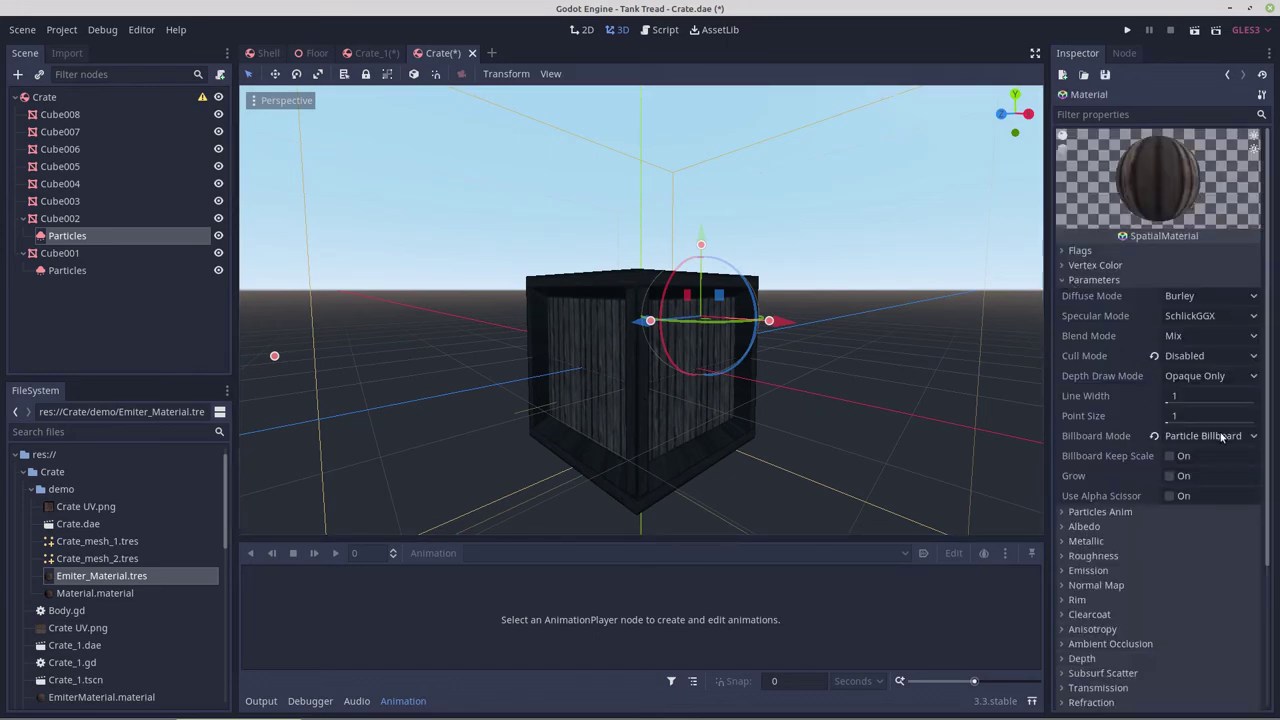
{"action": "left_click", "coordinate": [1085, 281]}
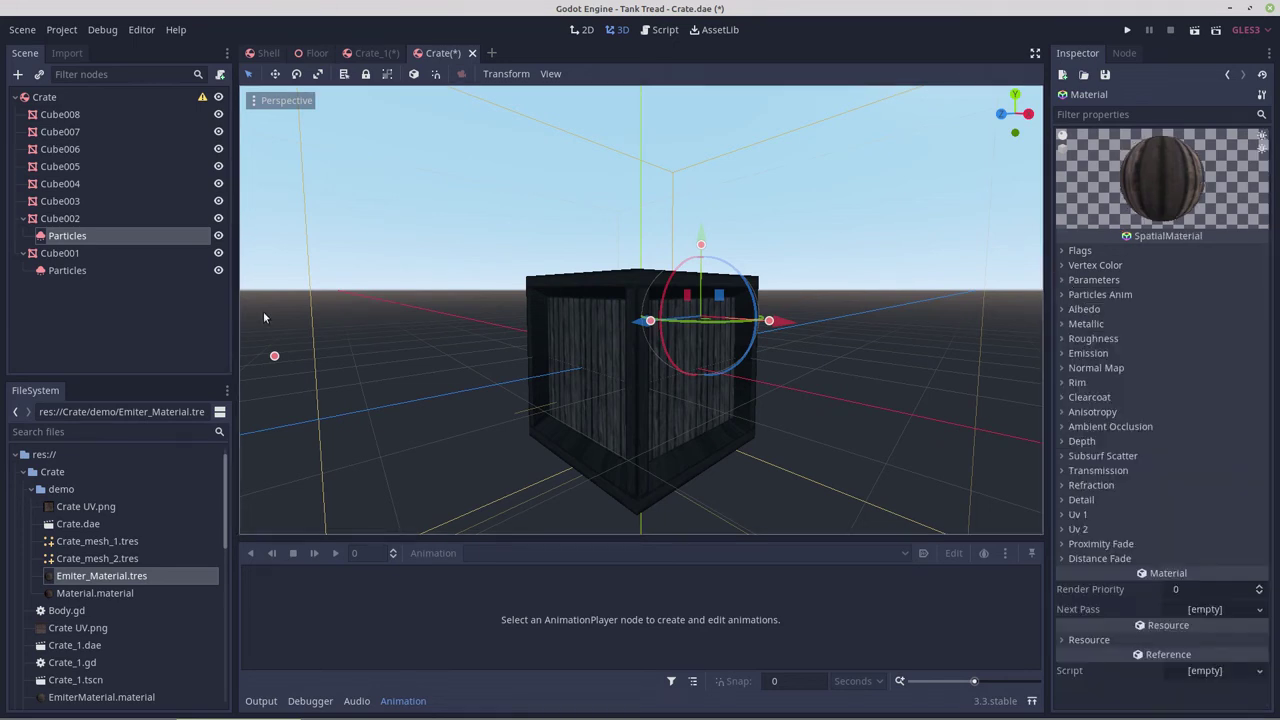
Review the Time and Process Material settings pasted onto Cube002's Particles node.
{"action": "left_click", "coordinate": [83, 237]}
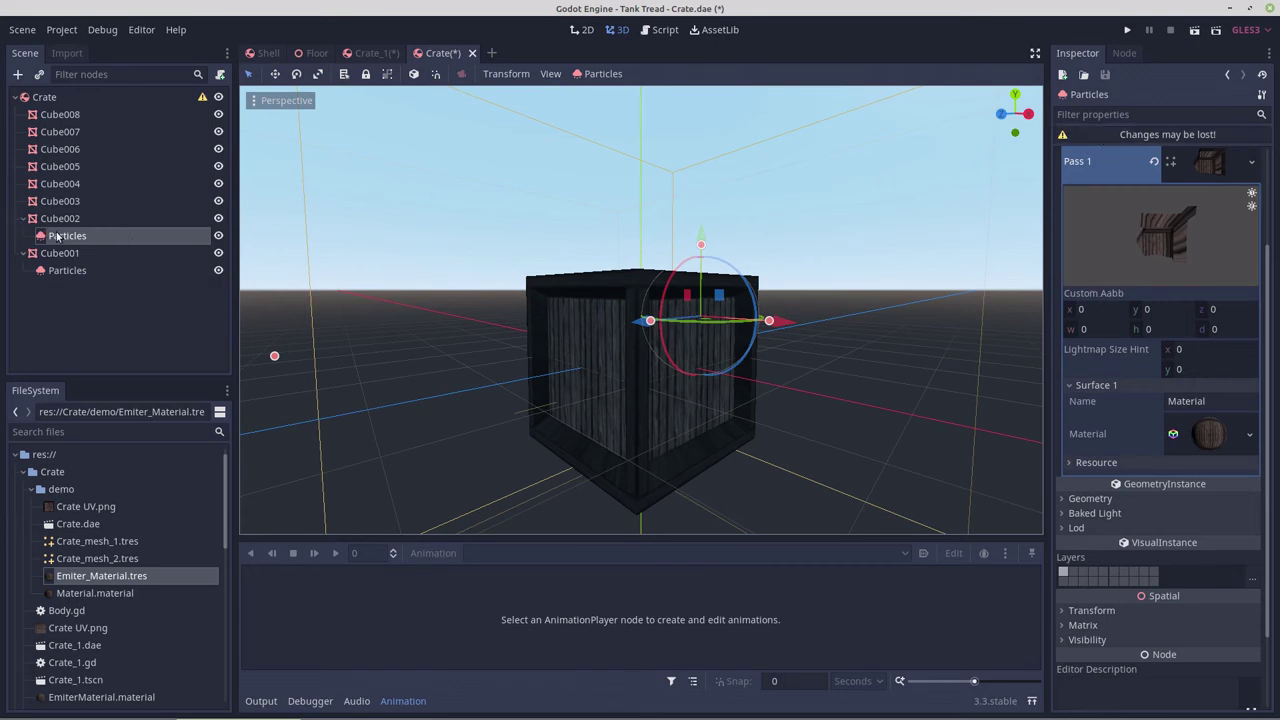
{"action": "scroll", "coordinate": [1138, 251], "scroll_direction": "up", "scroll_amount": 3}
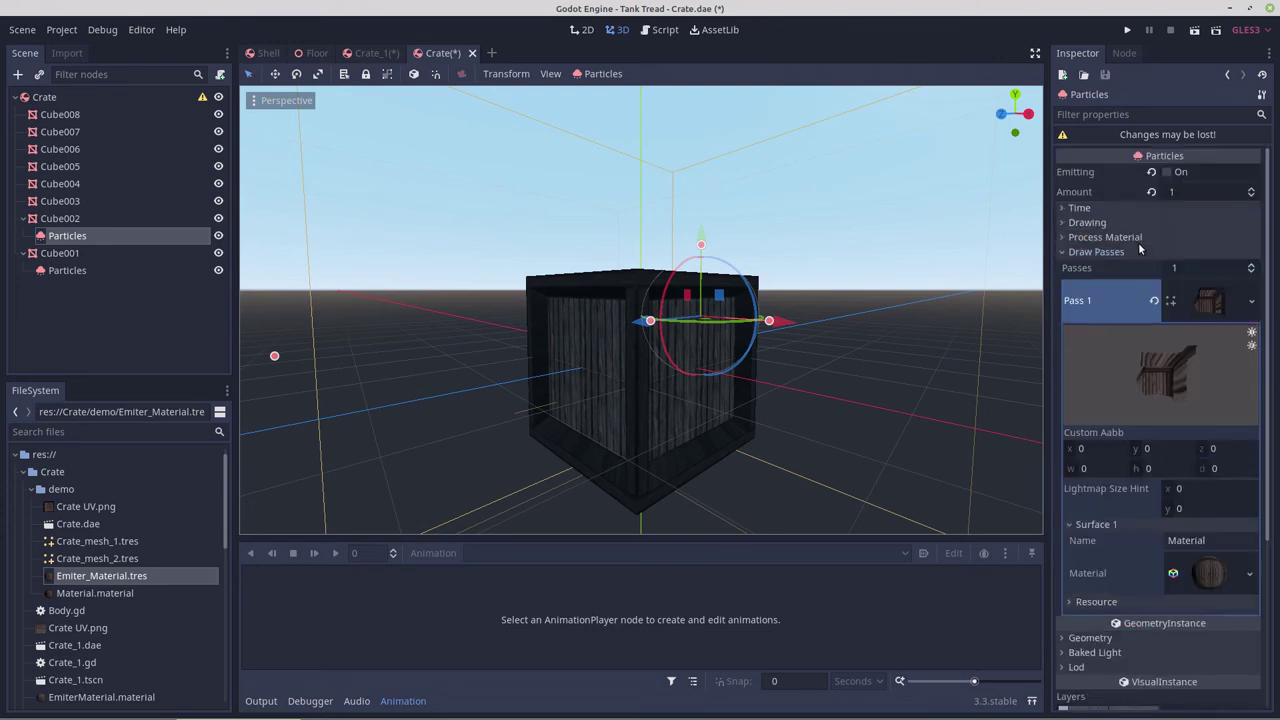
{"action": "left_click", "coordinate": [1078, 210]}
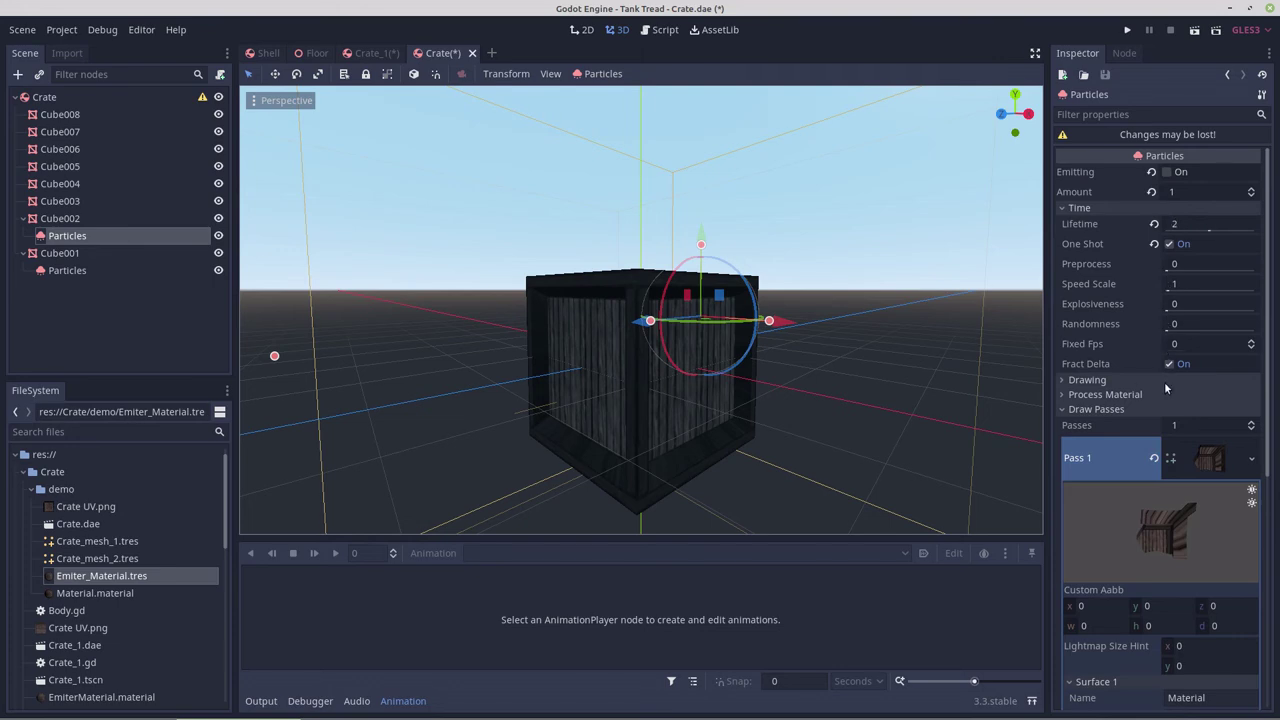
{"action": "left_click", "coordinate": [1073, 396]}
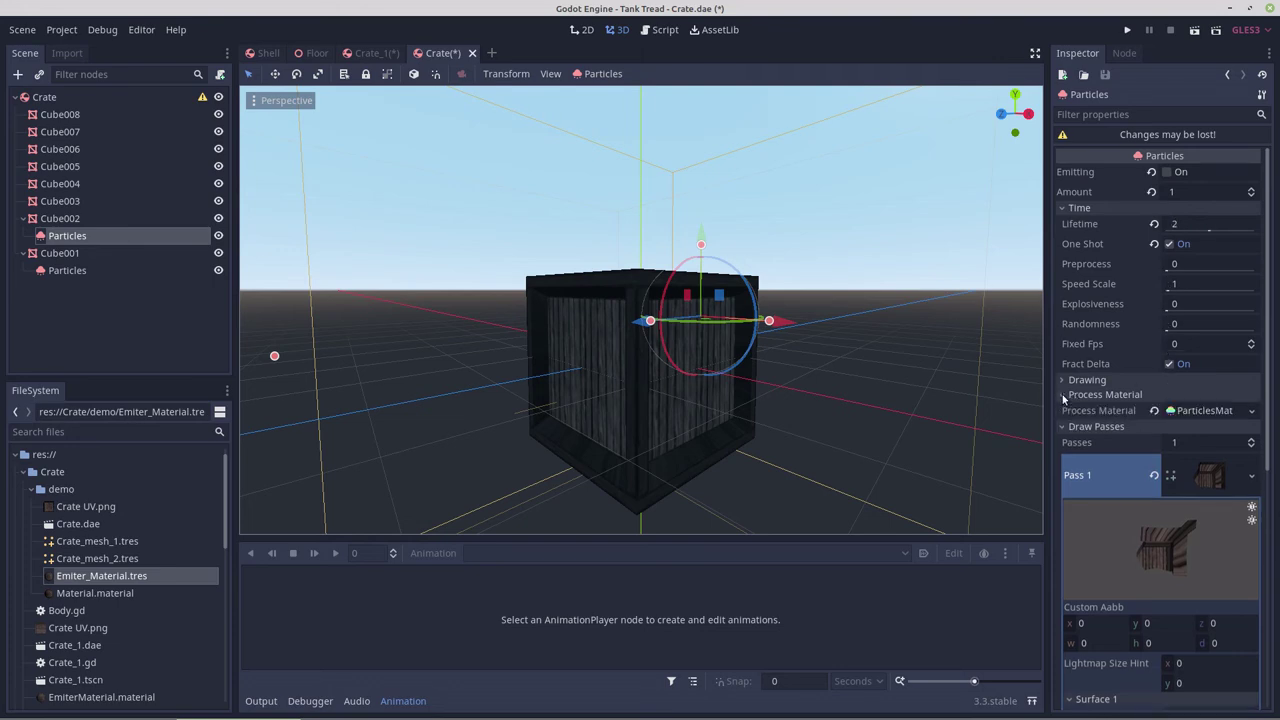
{"action": "left_click", "coordinate": [1201, 411]}
{"action": "scroll", "coordinate": [1190, 430], "scroll_direction": "down", "scroll_amount": 5}
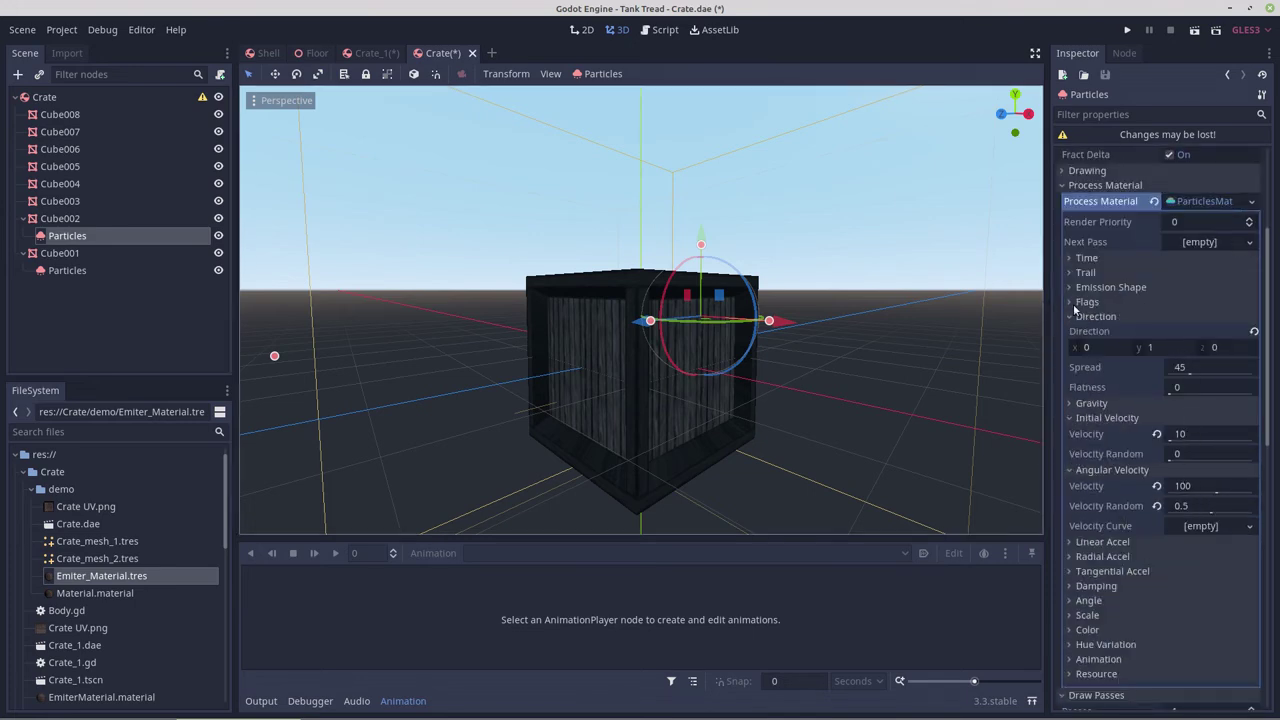
{"action": "scroll", "coordinate": [1072, 303], "scroll_direction": "up", "scroll_amount": 5}
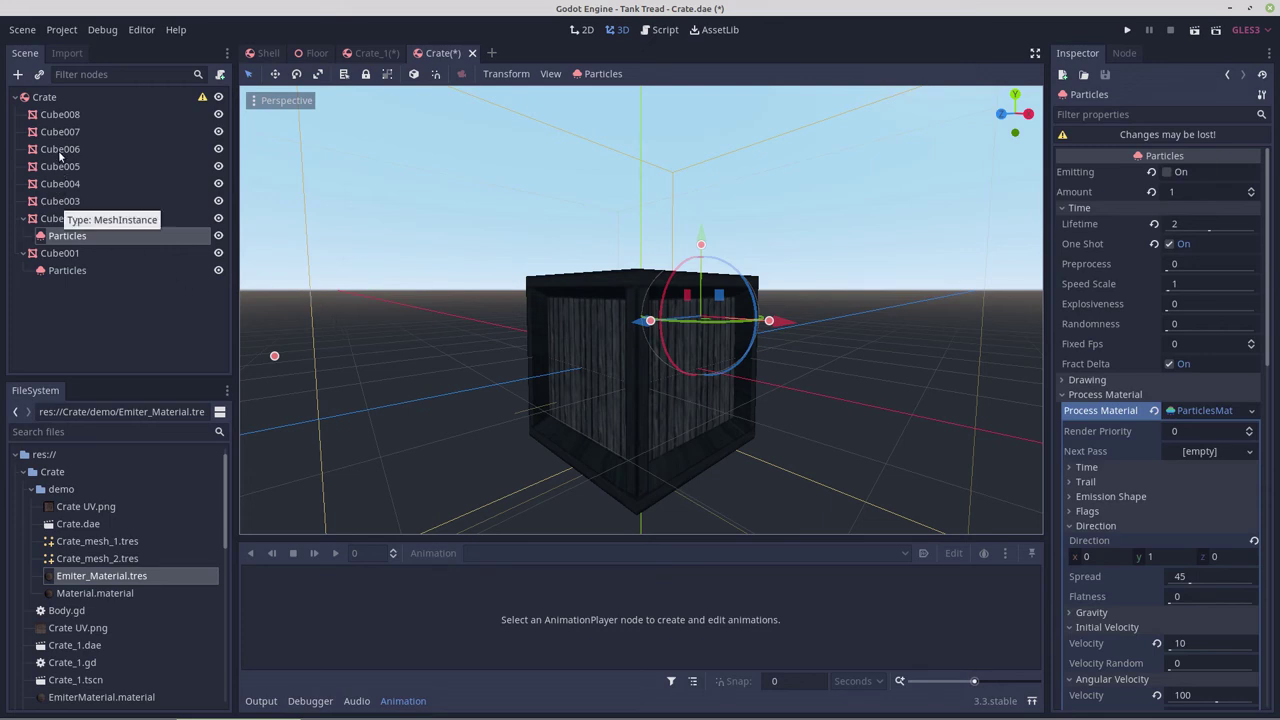
Add a Spatial child node to the Crate root and rename it Explode.
{"action": "left_click", "coordinate": [48, 99]}
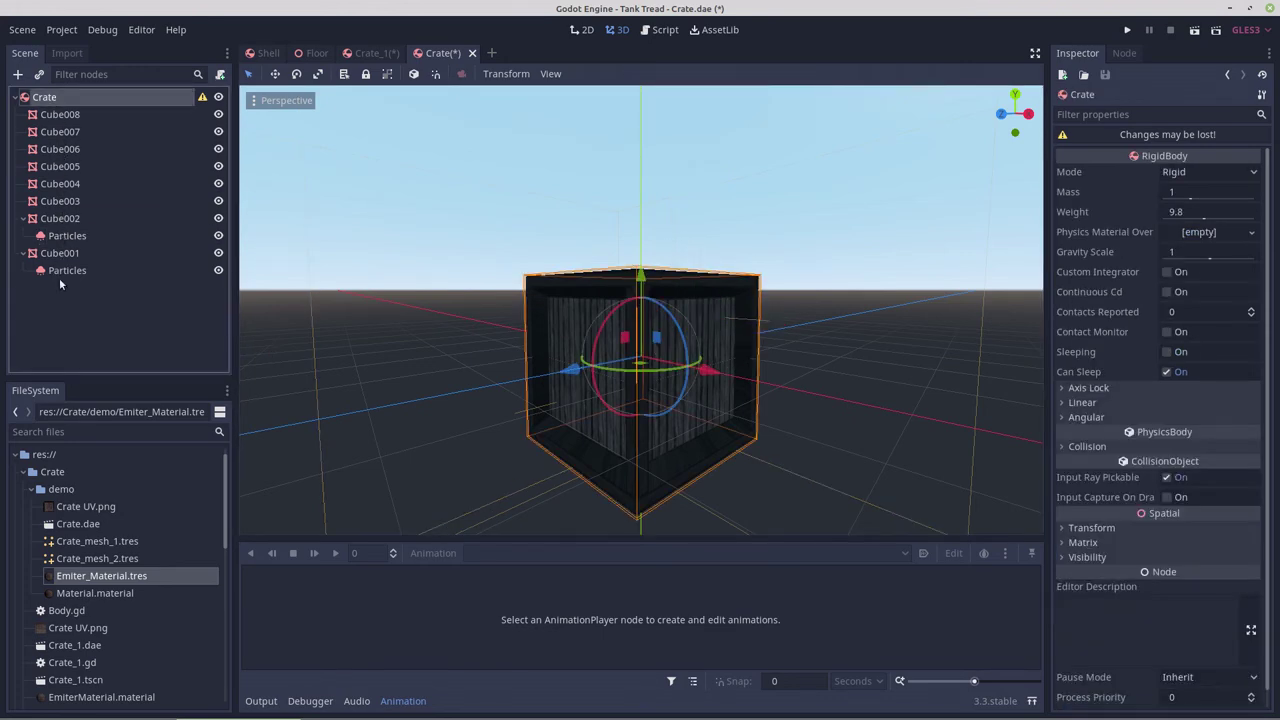
{"action": "right_click", "coordinate": [42, 97]}
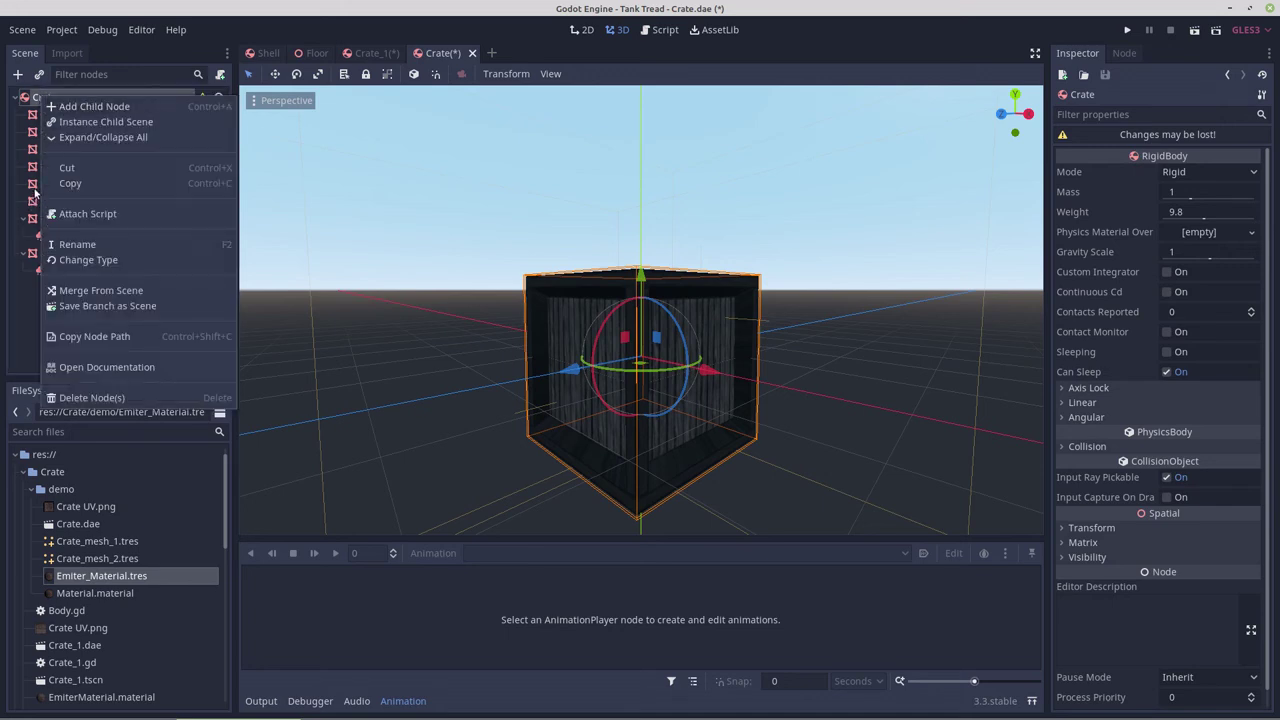
{"action": "left_click", "coordinate": [70, 107]}
{"action": "left_click", "coordinate": [381, 423]}
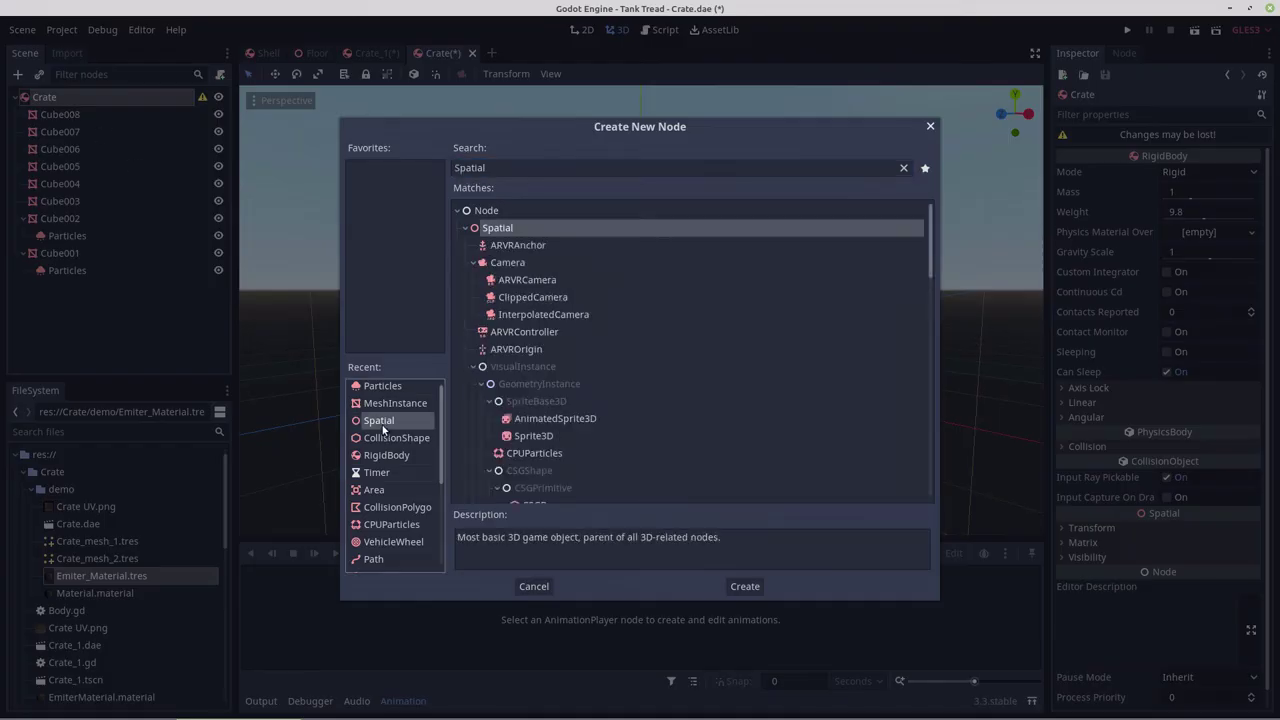
{"action": "double_click", "coordinate": [381, 423]}
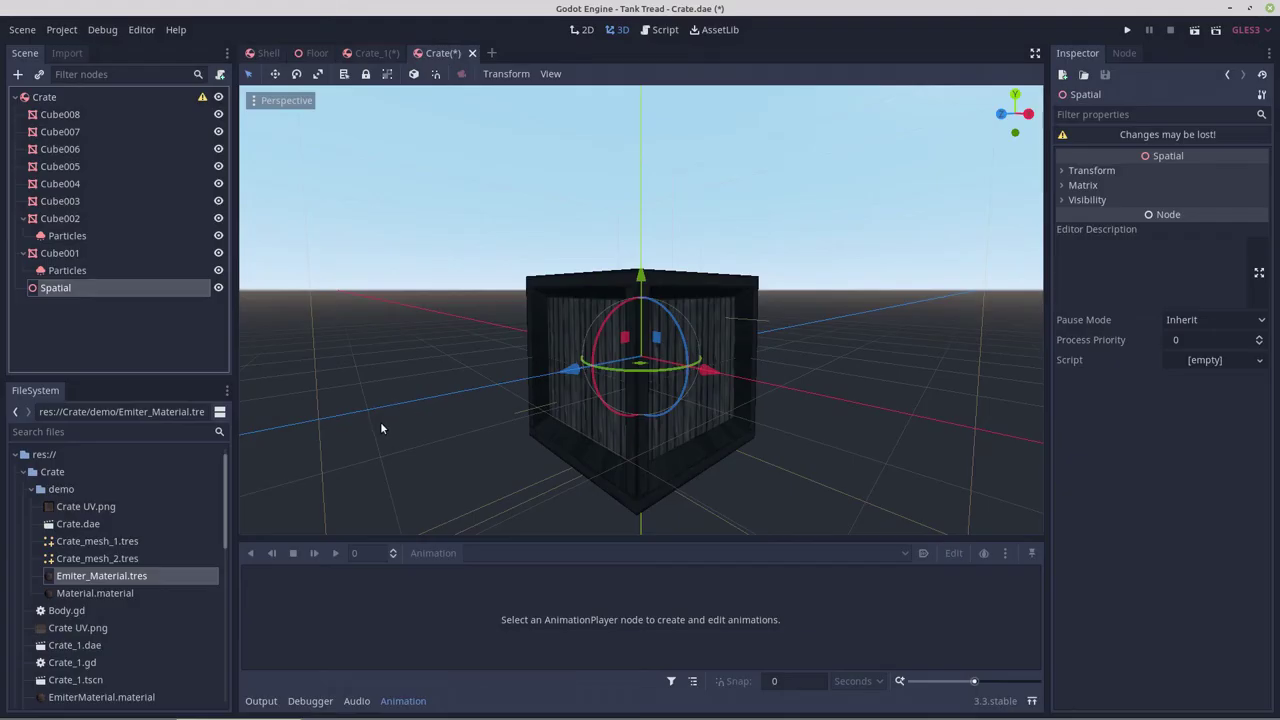
{"action": "double_click", "coordinate": [72, 289]}
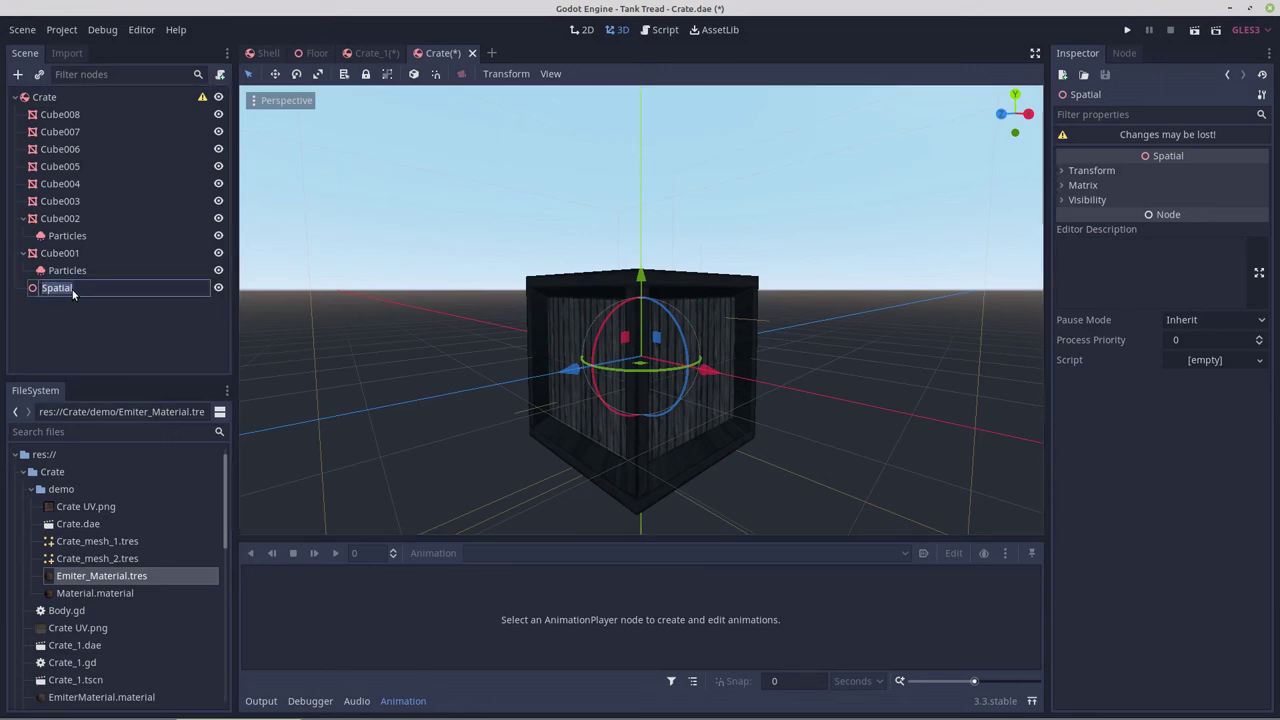
{"action": "type", "text": "Explode"}
{"action": "left_click", "coordinate": [74, 309]}
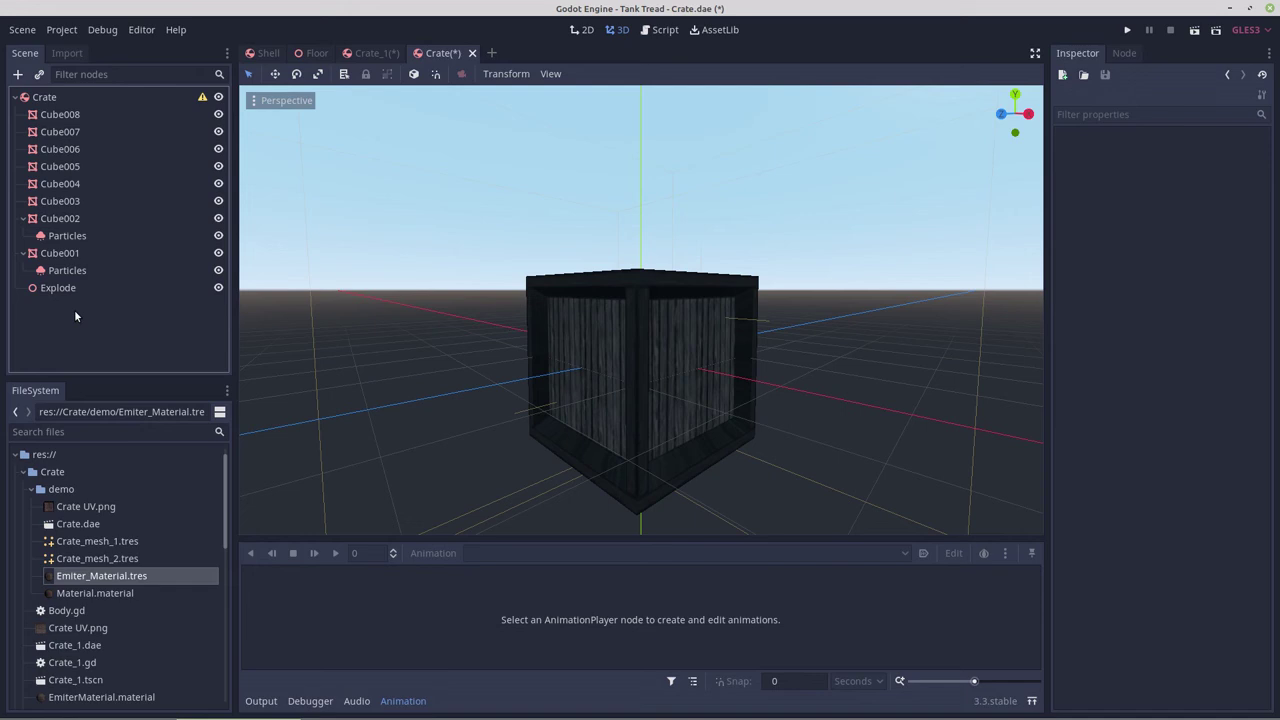
Try moving Cube001's Particles node under the Explode node, and undo the move.
{"action": "left_click", "coordinate": [74, 237]}
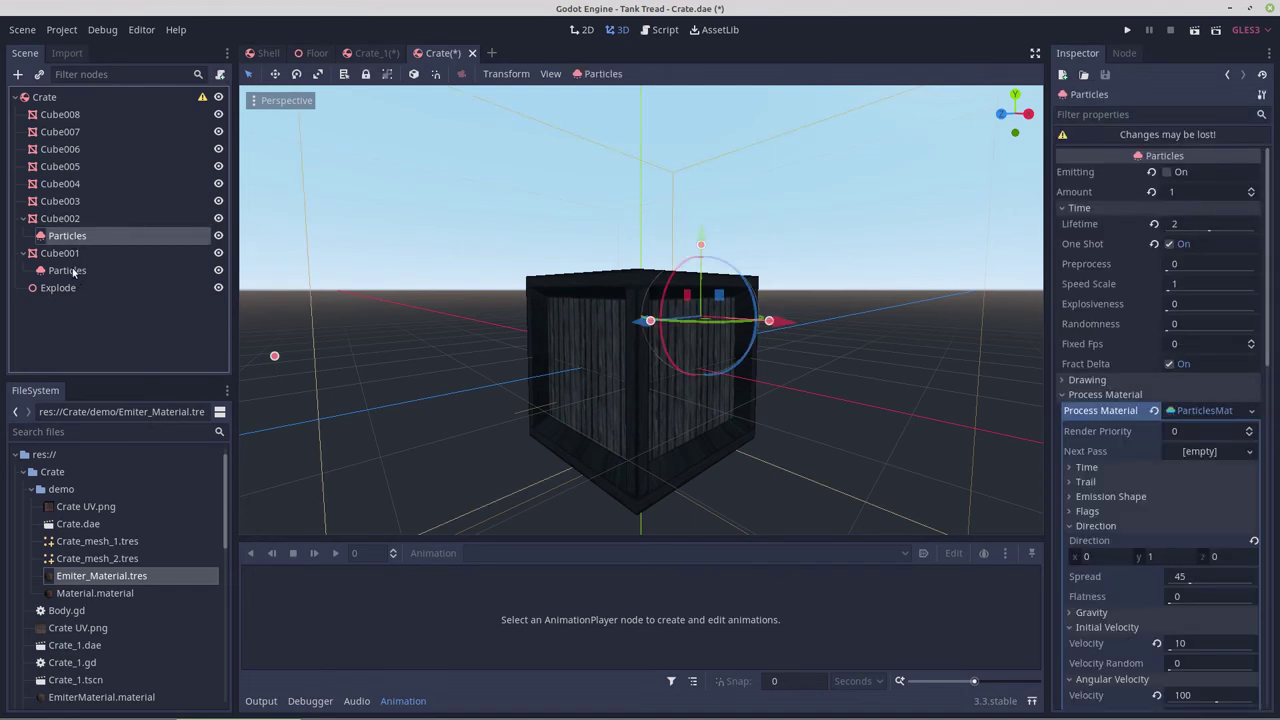
{"action": "left_click", "coordinate": [72, 271], "text": "ctrl"}
{"action": "left_click", "coordinate": [66, 238]}
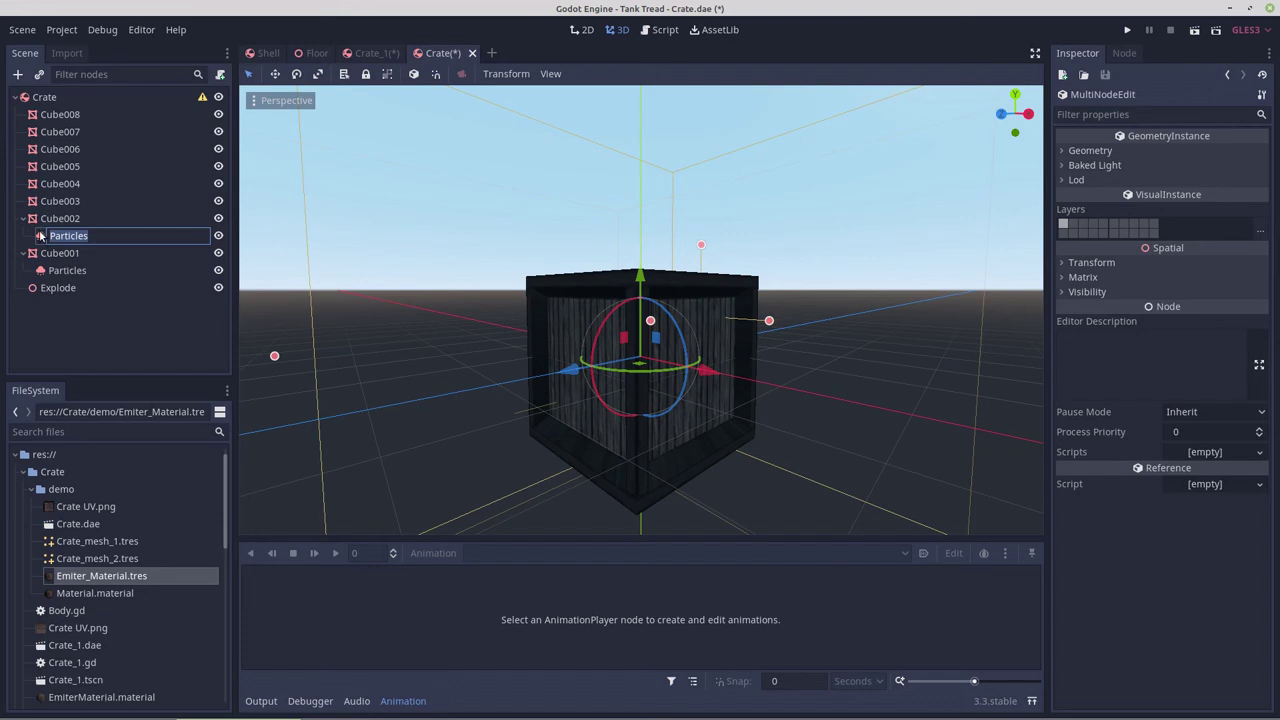
{"action": "key", "text": "Escape"}
{"action": "left_click", "coordinate": [62, 272], "text": "ctrl"}
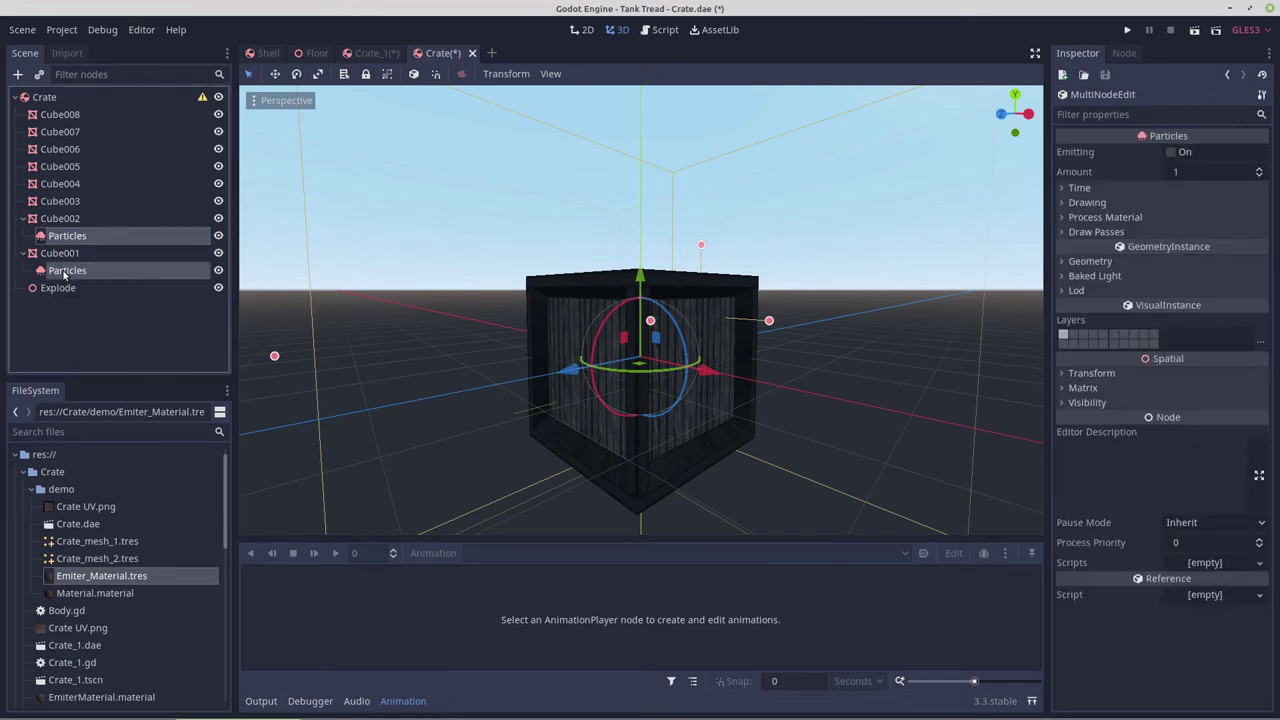
{"action": "left_click", "coordinate": [62, 278]}
{"action": "left_click_drag", "start_coordinate": [62, 279], "coordinate": [62, 290]}
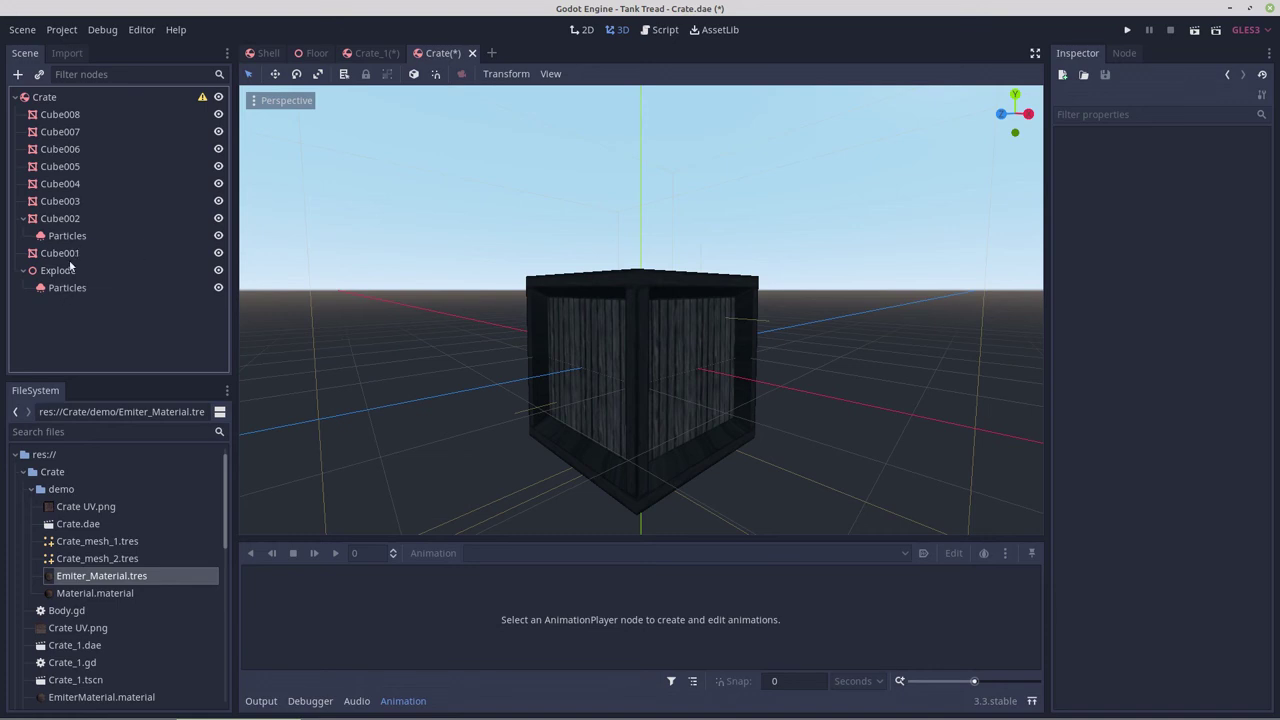
{"action": "key", "text": "ctrl+z"}
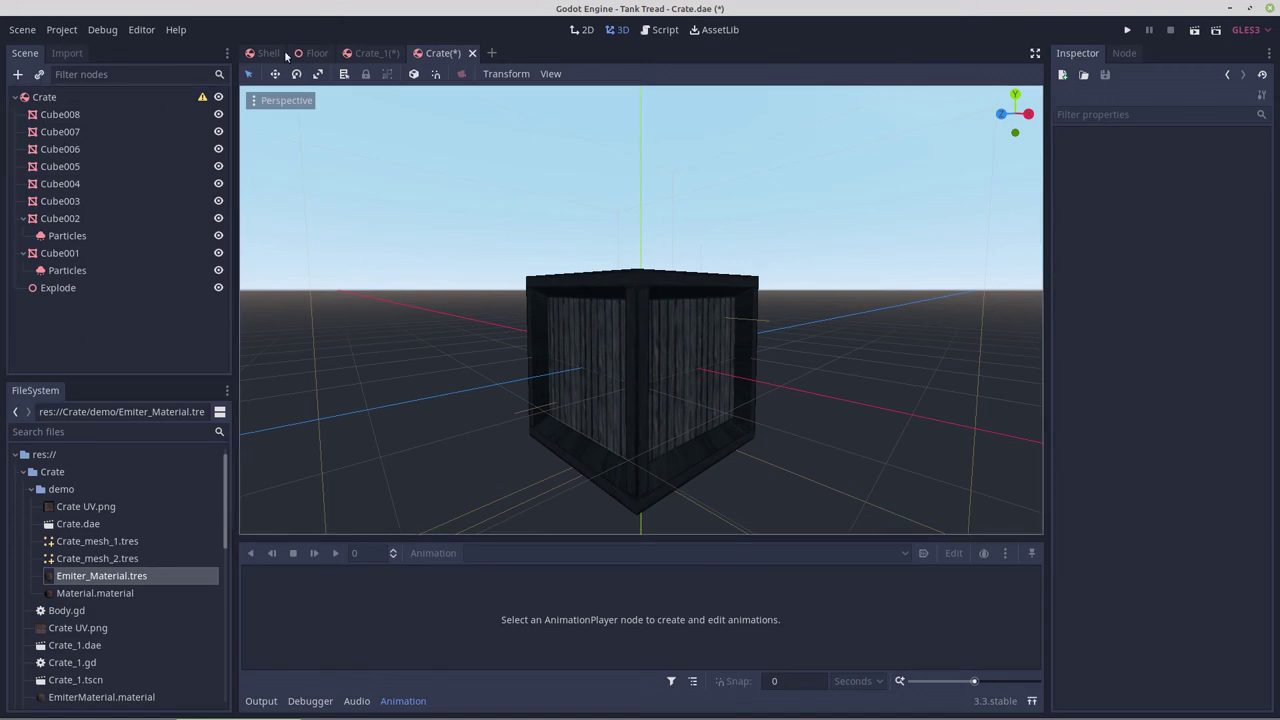
Examine how the Crate_1 scene groups its emitters under Explode and its meshes under Pieces.
{"action": "left_click", "coordinate": [370, 53]}
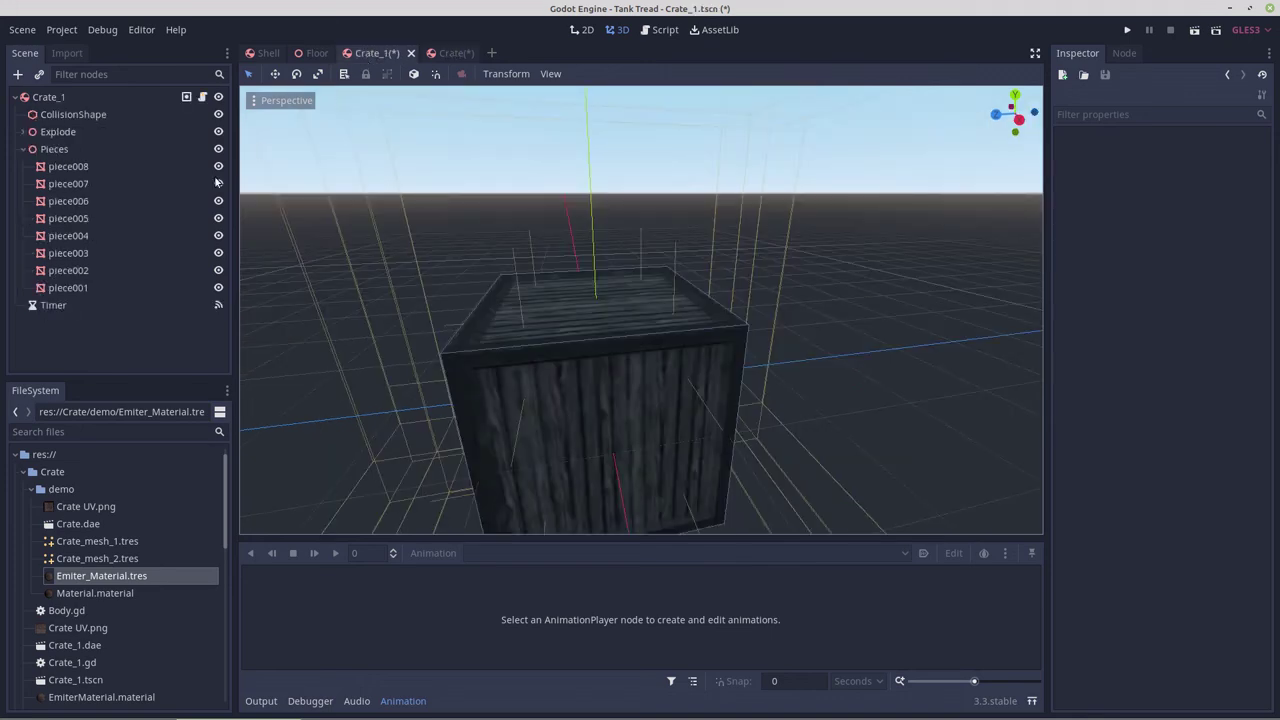
{"action": "left_click", "coordinate": [23, 132]}
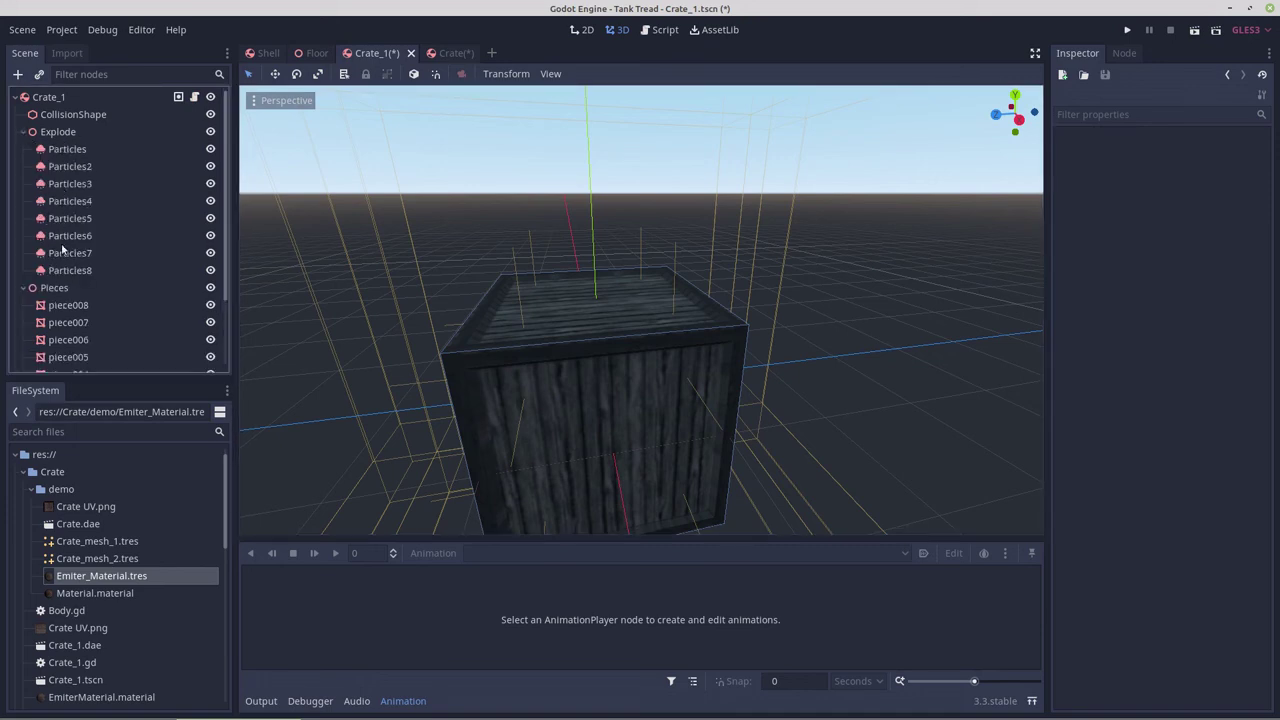
{"action": "left_click", "coordinate": [23, 132]}
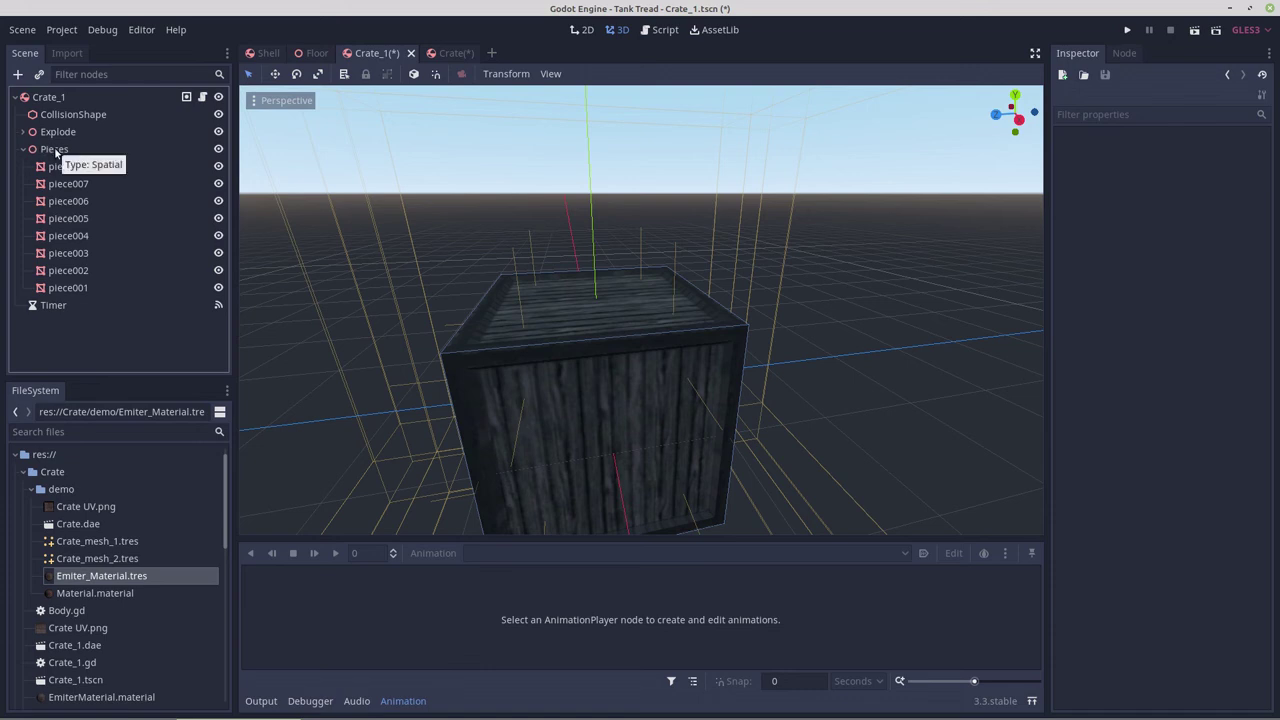
{"action": "left_click", "coordinate": [24, 149]}
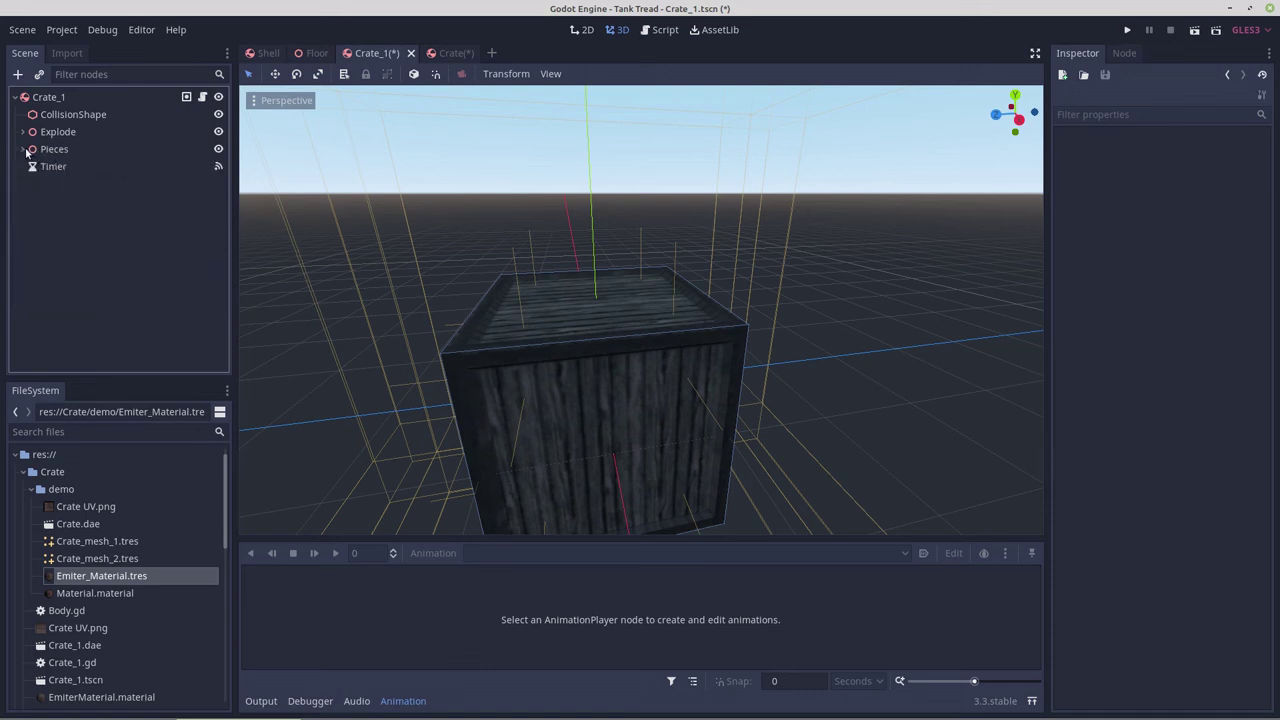
{"action": "left_click", "coordinate": [24, 149]}
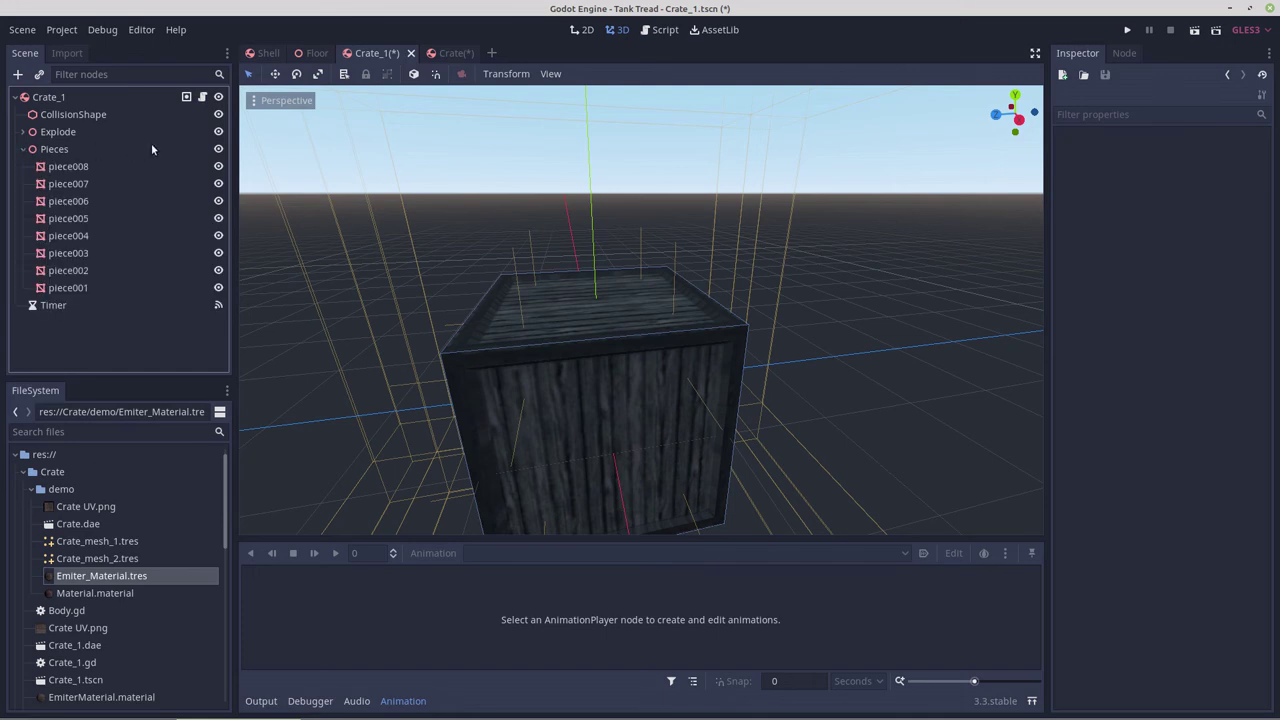
Toggle the visibility of Crate_1's Pieces node to check the emitters inside the crate, leaving the pieces visible.
{"action": "left_click", "coordinate": [219, 149]}
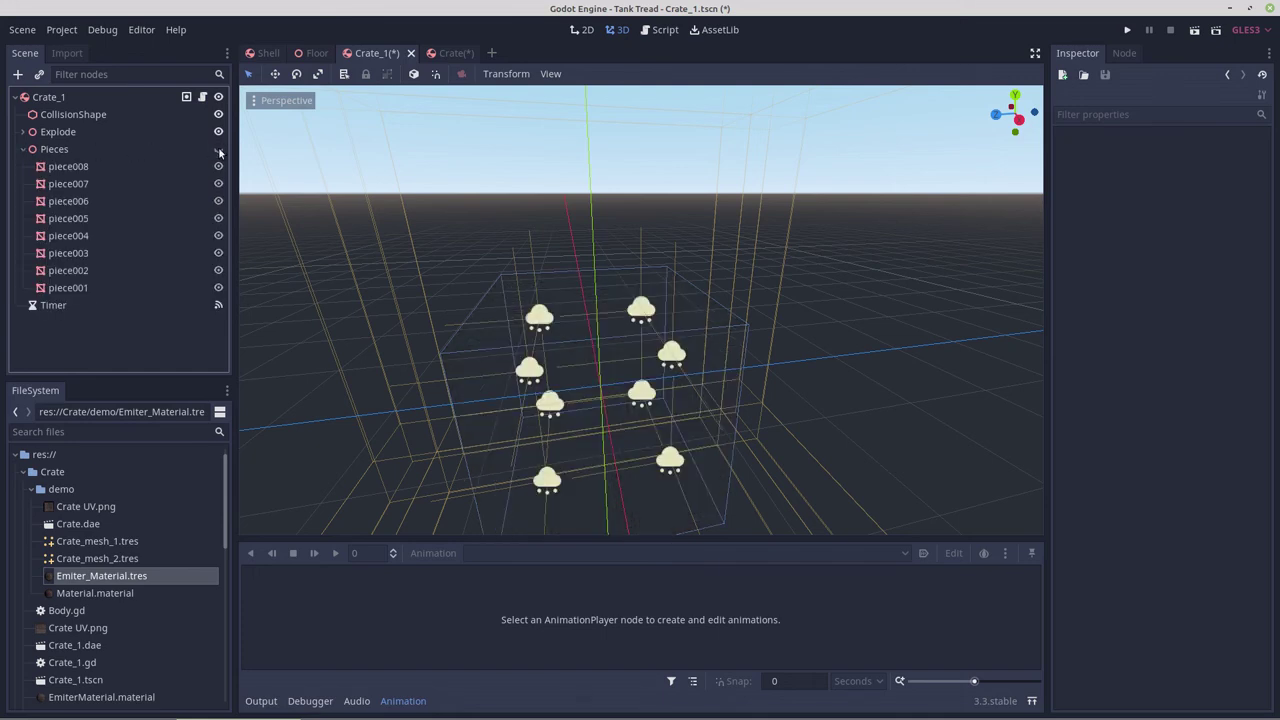
{"action": "left_click", "coordinate": [219, 149]}
{"action": "left_click", "coordinate": [219, 149]}
{"action": "left_click", "coordinate": [219, 149]}
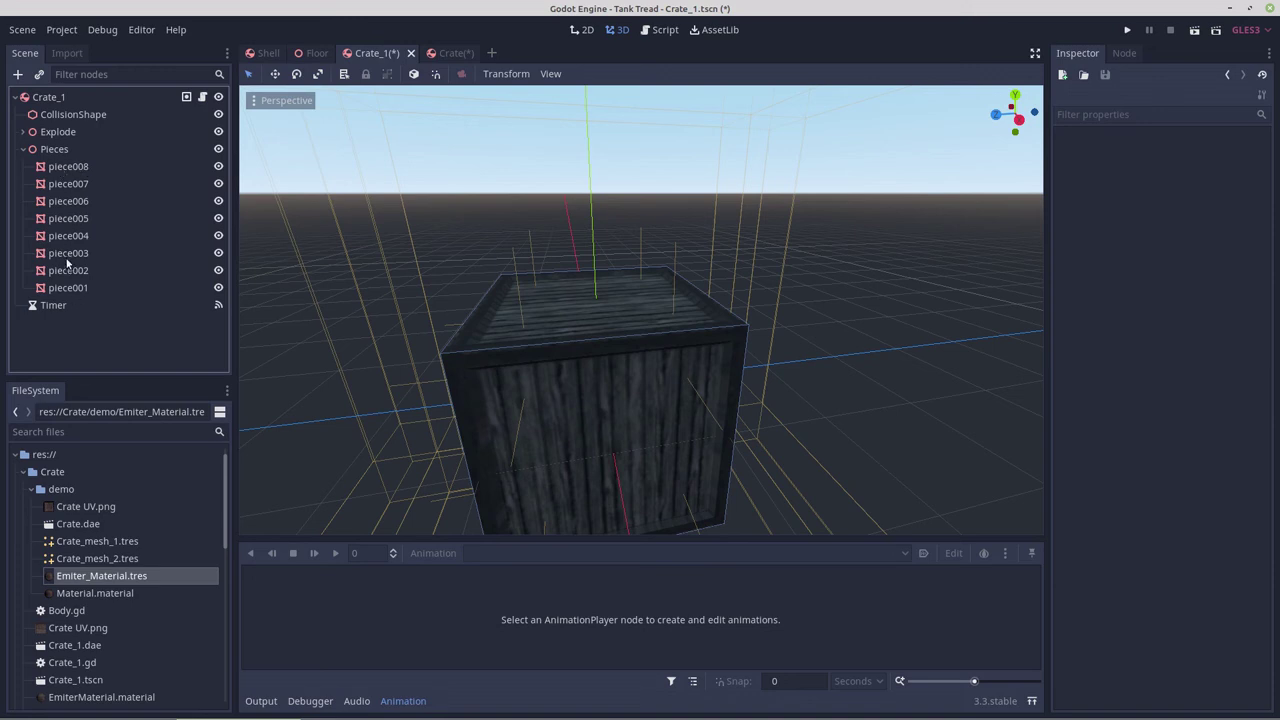
Check the properties and signal connections of Crate_1's Timer node.
{"action": "left_click", "coordinate": [24, 150]}
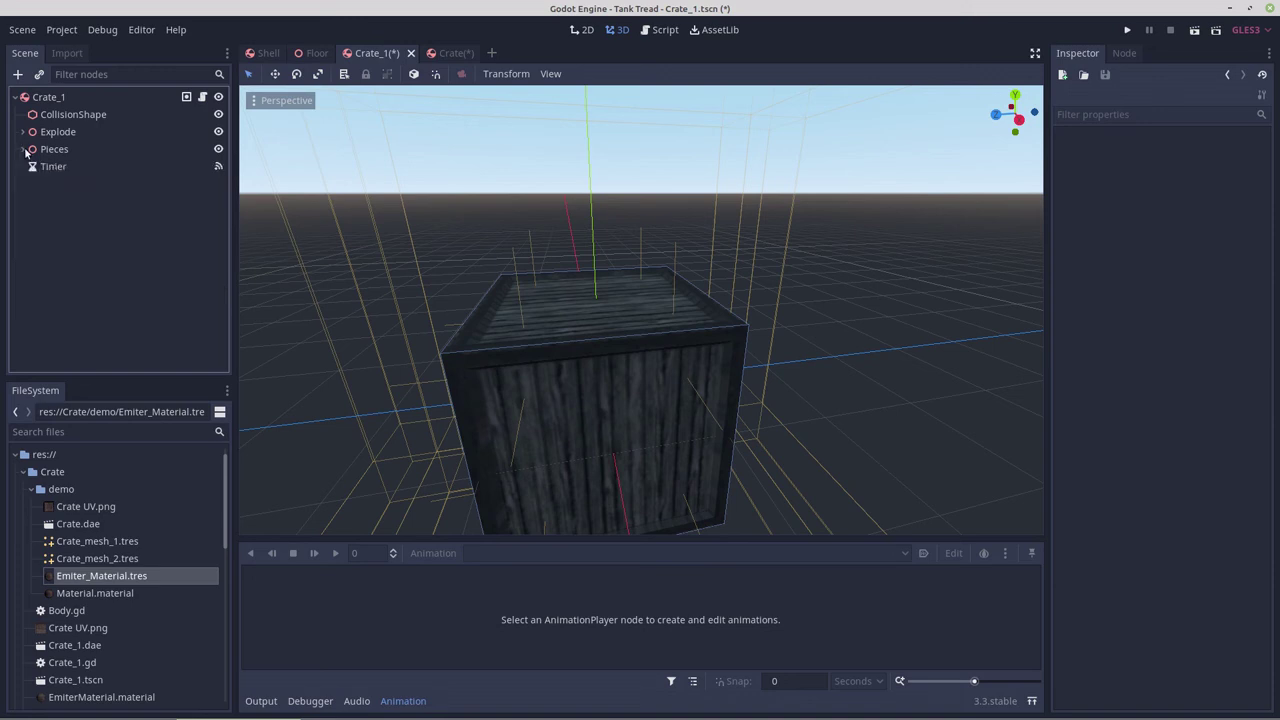
{"action": "left_click", "coordinate": [47, 168]}
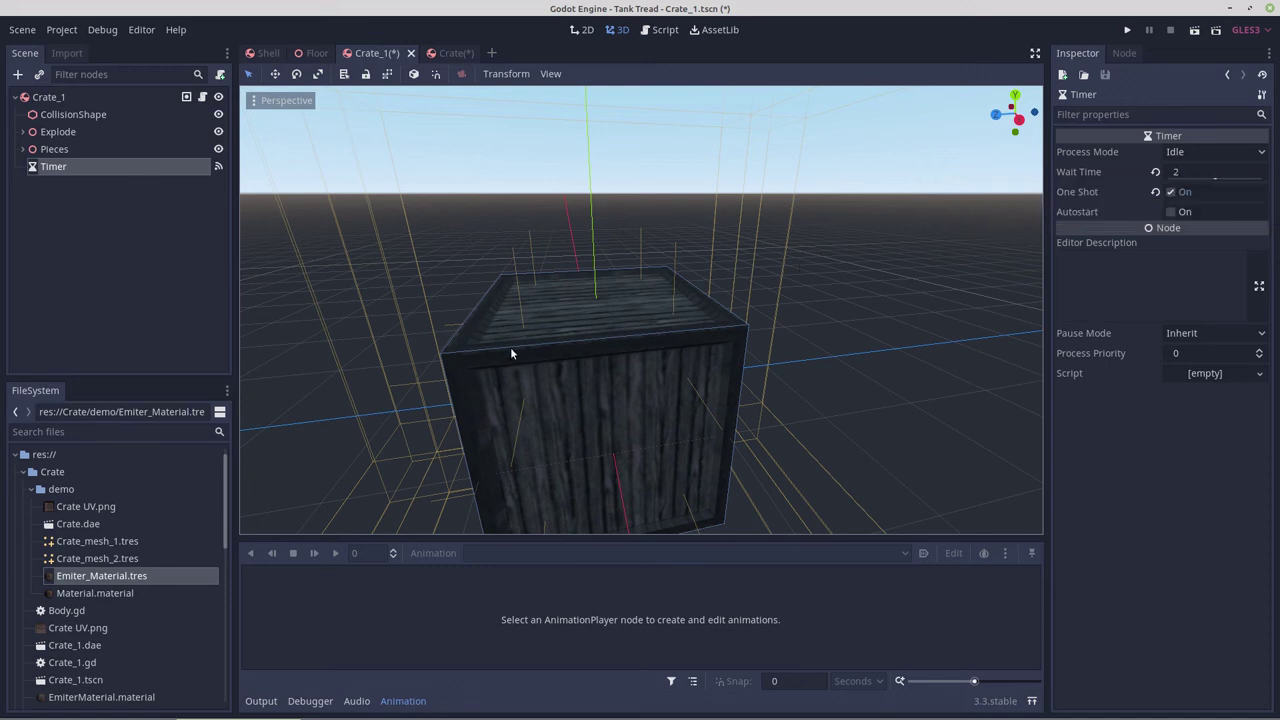
{"action": "left_click", "coordinate": [1122, 53]}
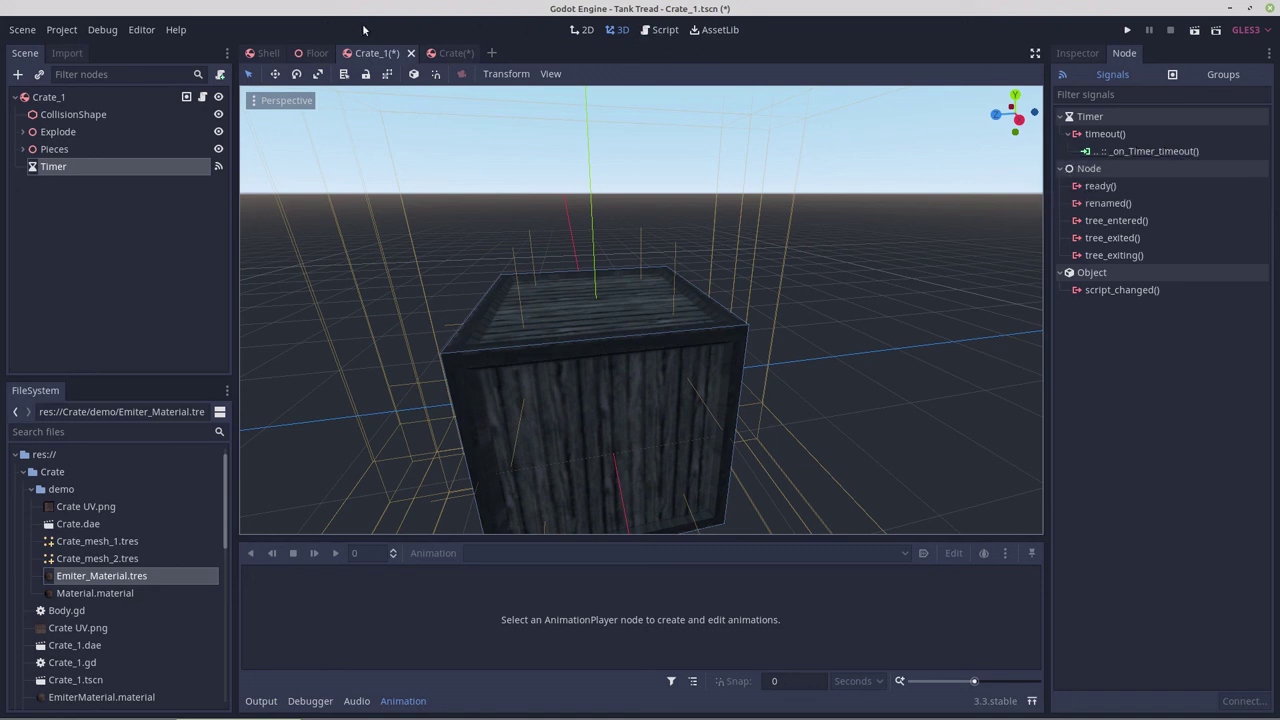
In the Shell scene, check the body's CollisionShape properties and the Area node's properties and signal connections.
{"action": "left_click", "coordinate": [264, 53]}
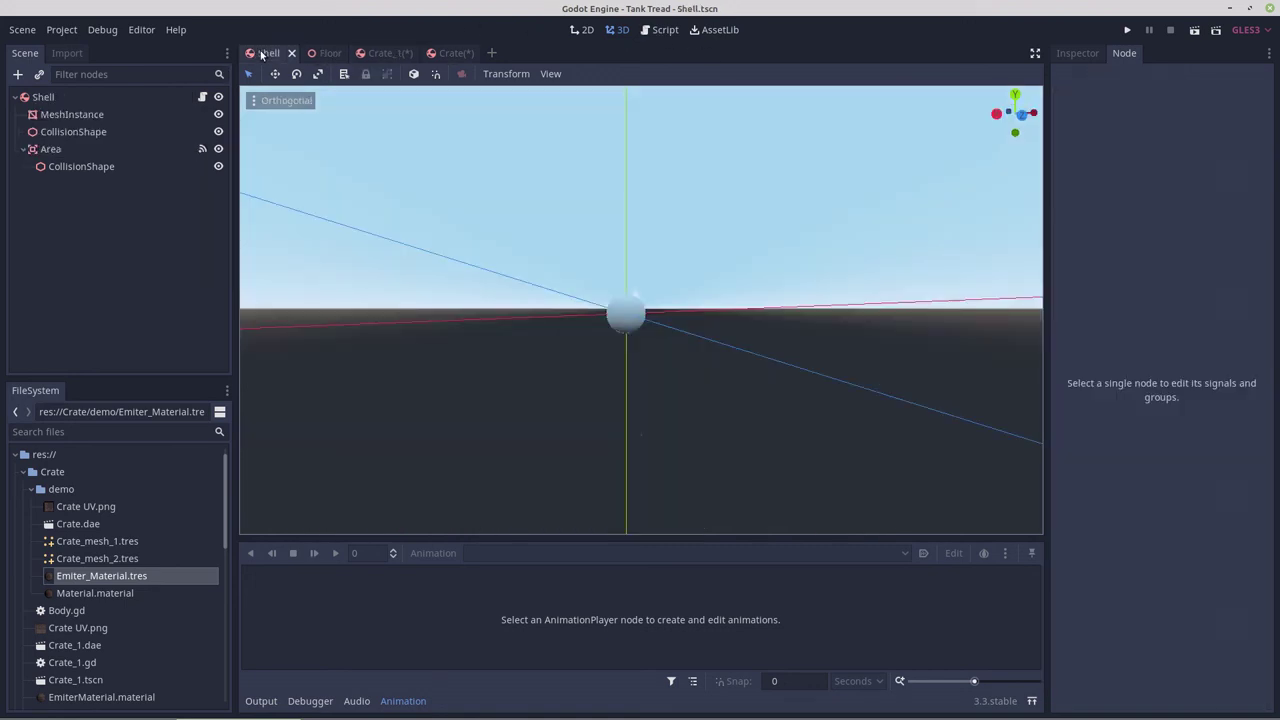
{"action": "left_click", "coordinate": [72, 132]}
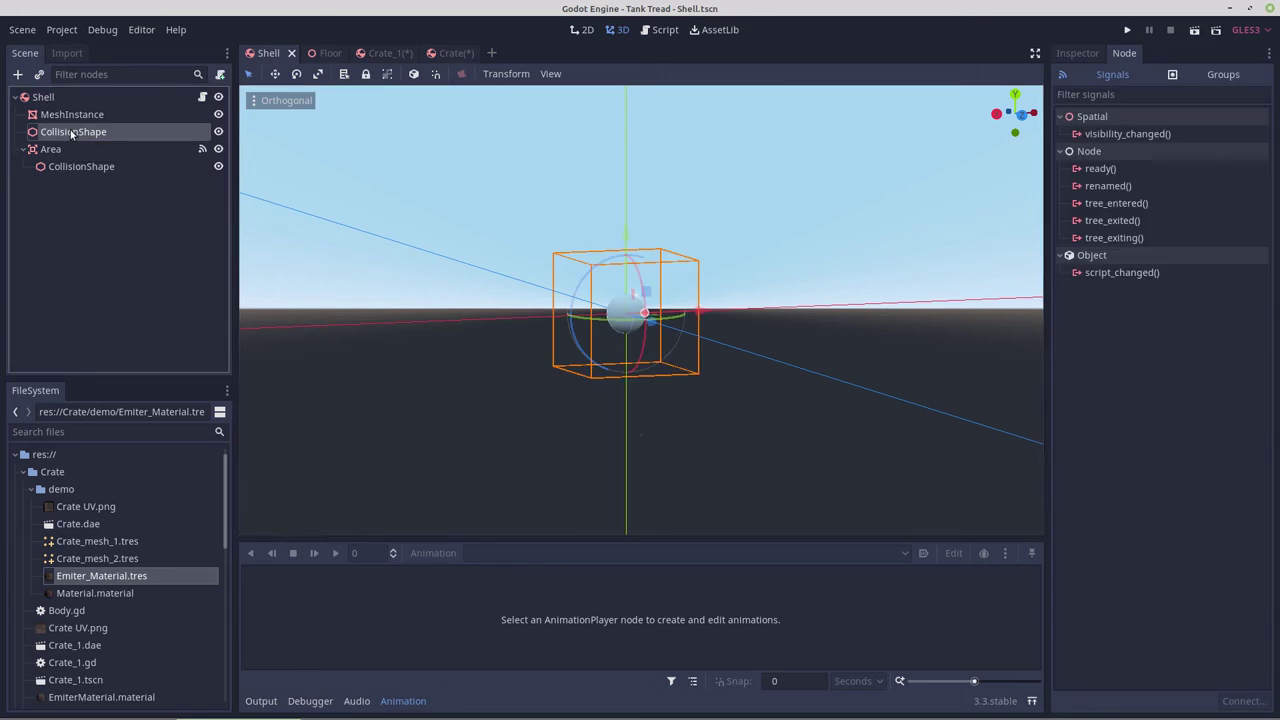
{"action": "left_click", "coordinate": [1076, 53]}
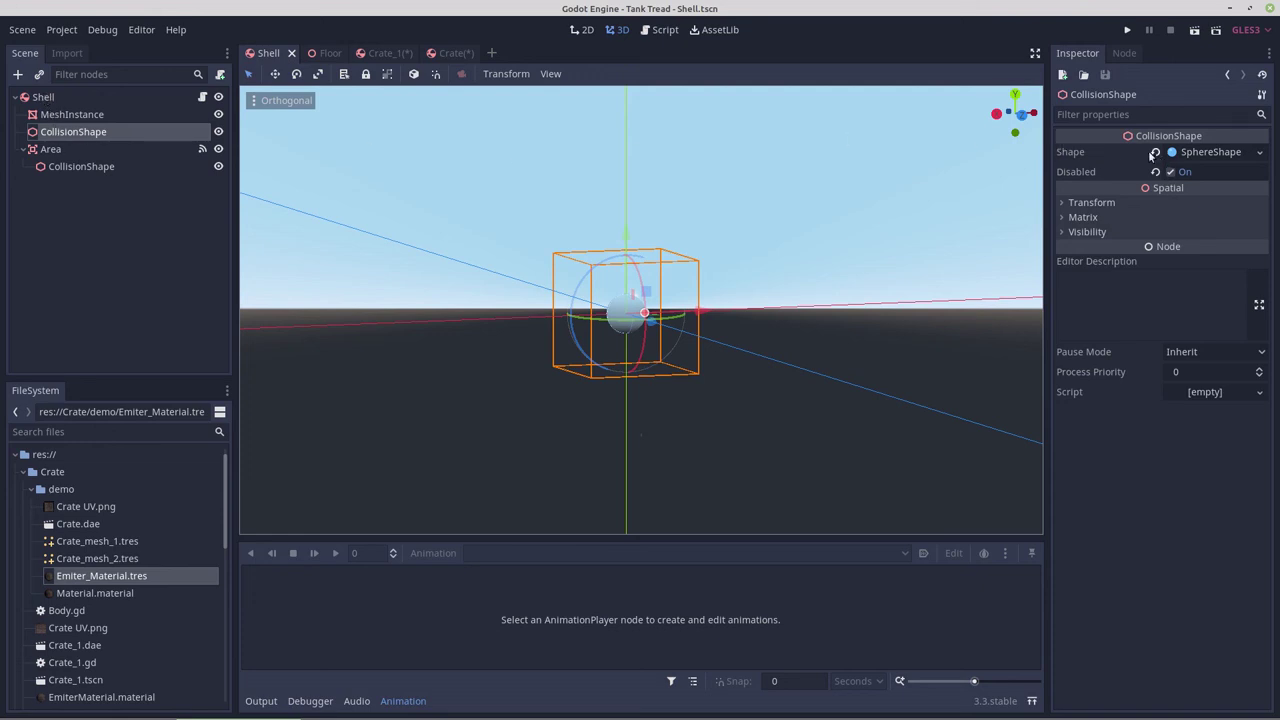
{"action": "left_click", "coordinate": [53, 150]}
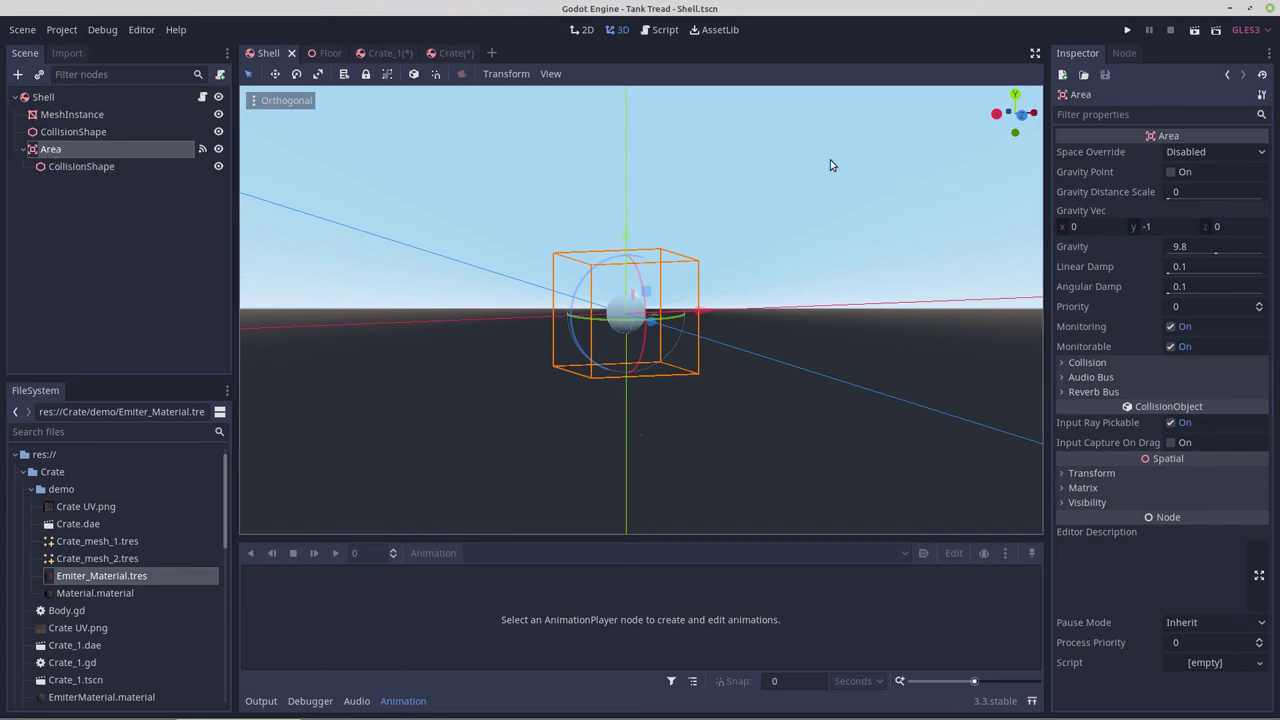
{"action": "left_click", "coordinate": [1124, 53]}
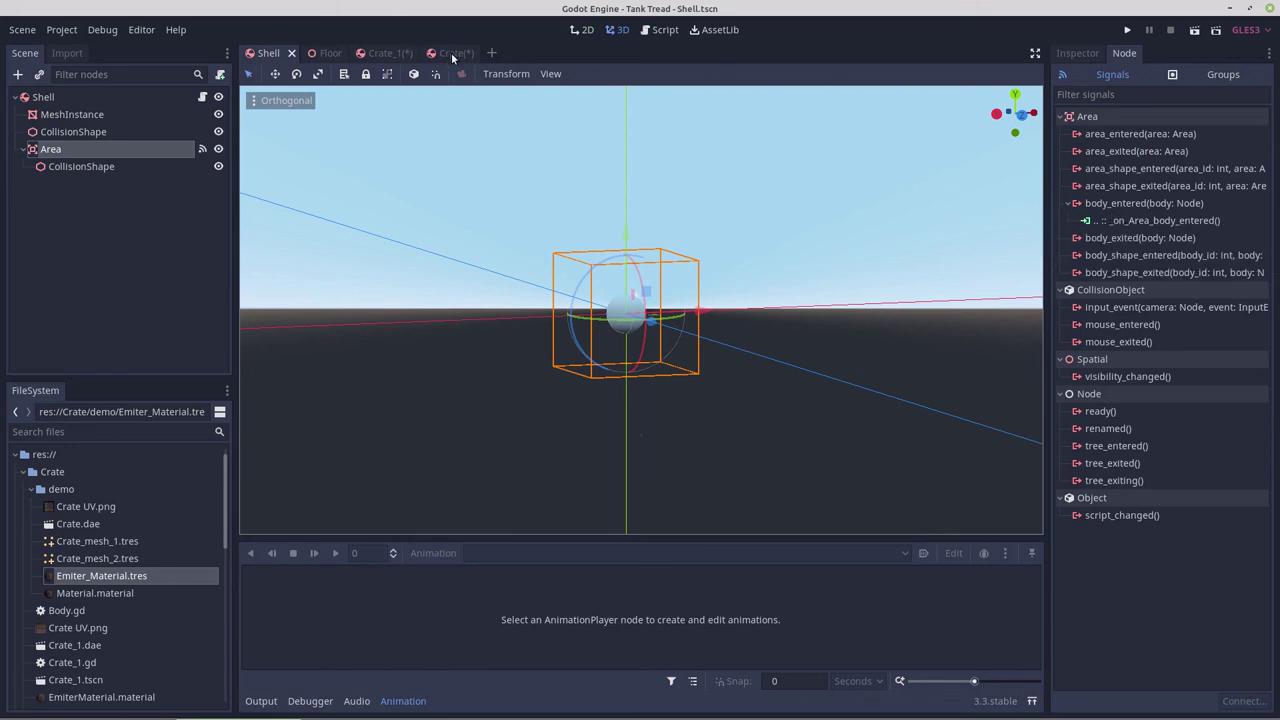
Check the Crate_1 root node's group membership and read the Shell.gd code that handles bodies entering the area.
{"action": "left_click", "coordinate": [386, 54]}
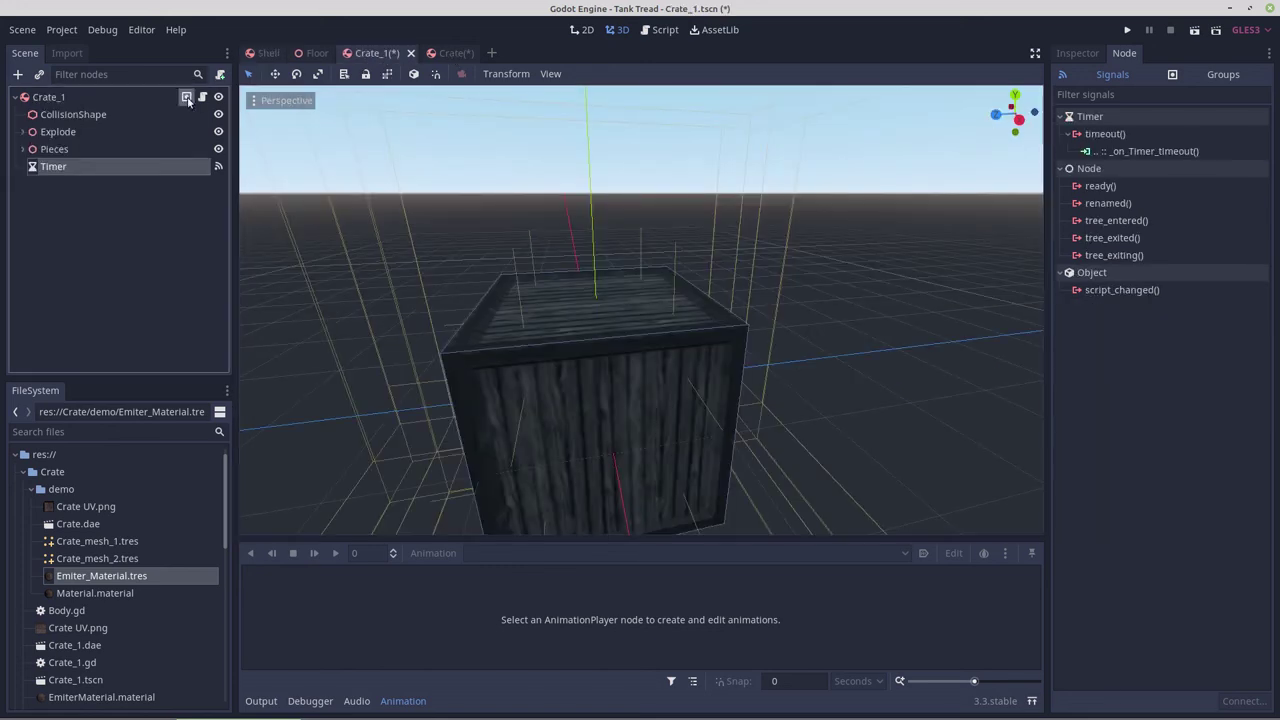
{"action": "left_click", "coordinate": [186, 97]}
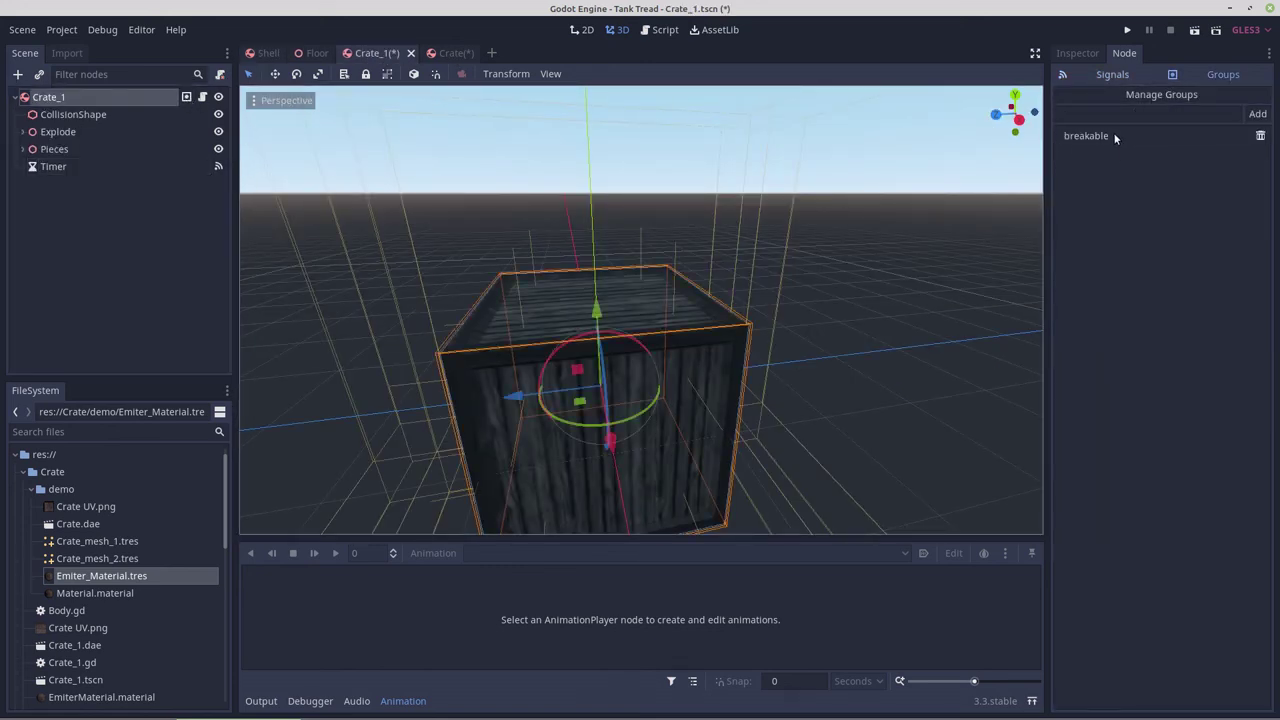
{"action": "left_click", "coordinate": [662, 31]}
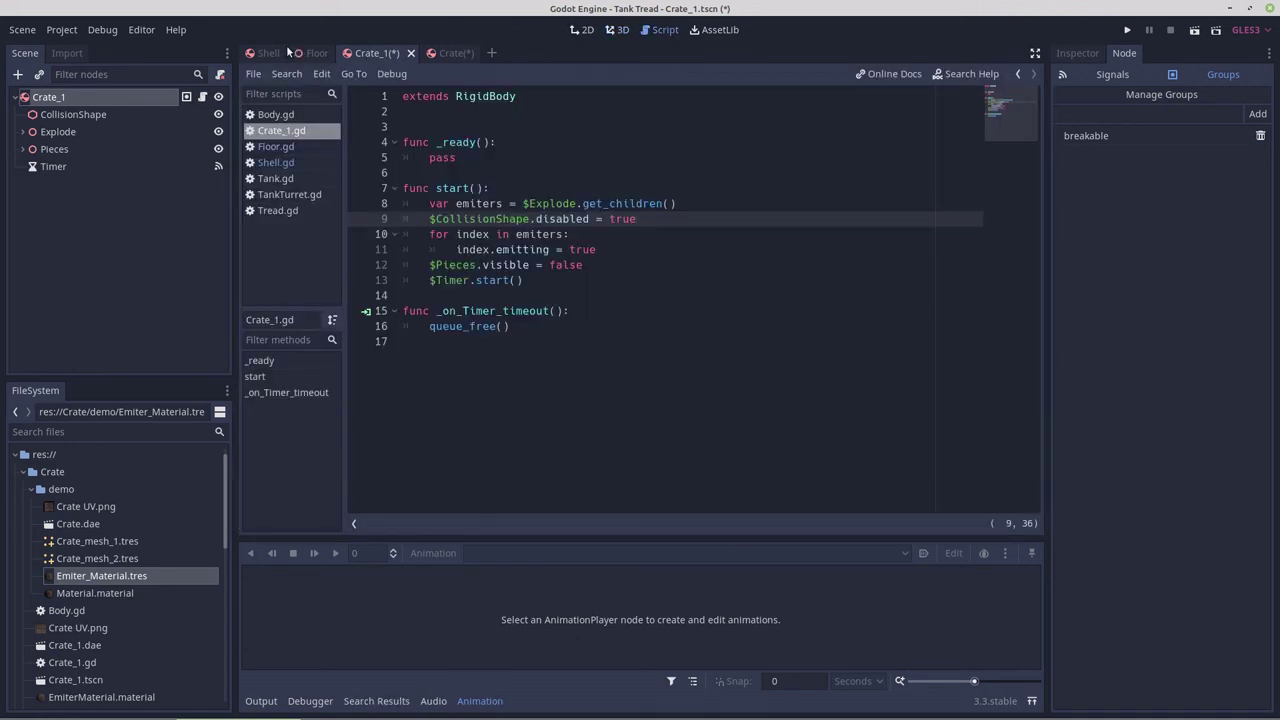
{"action": "left_click", "coordinate": [272, 163]}
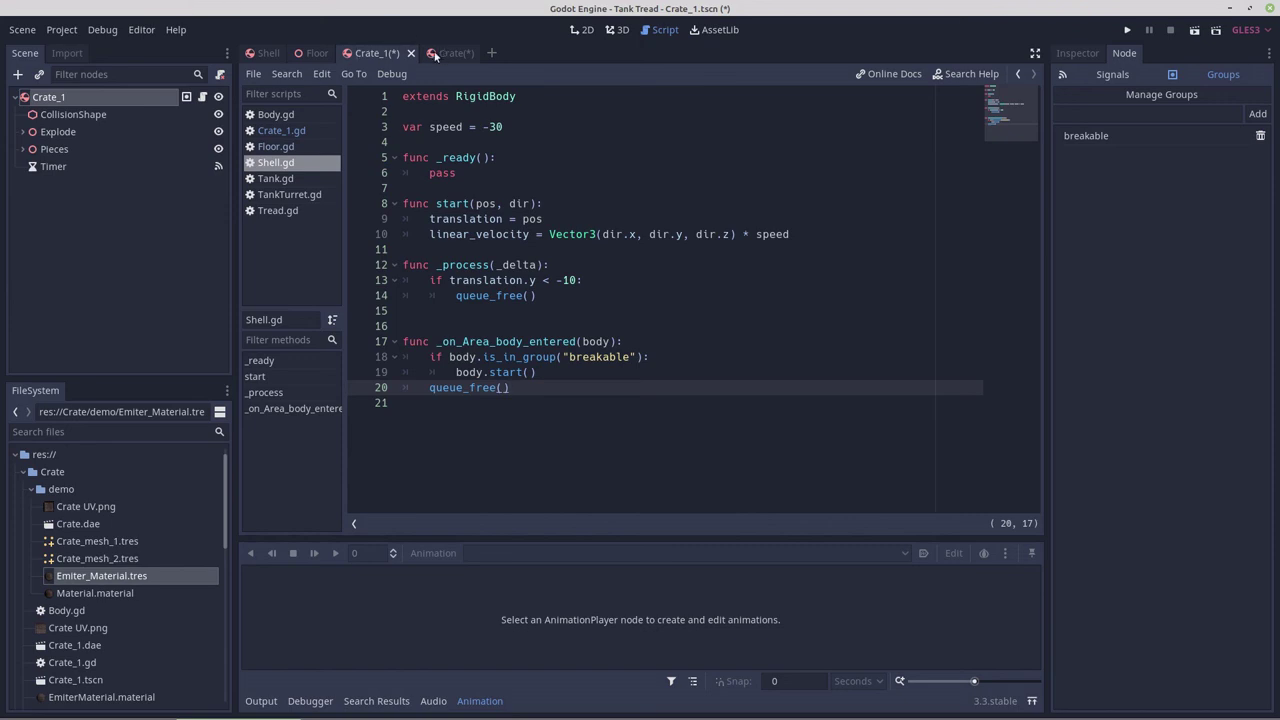
Review the start and timer timeout functions in Crate_1.gd alongside the emitters under Explode.
{"action": "left_click", "coordinate": [274, 131]}
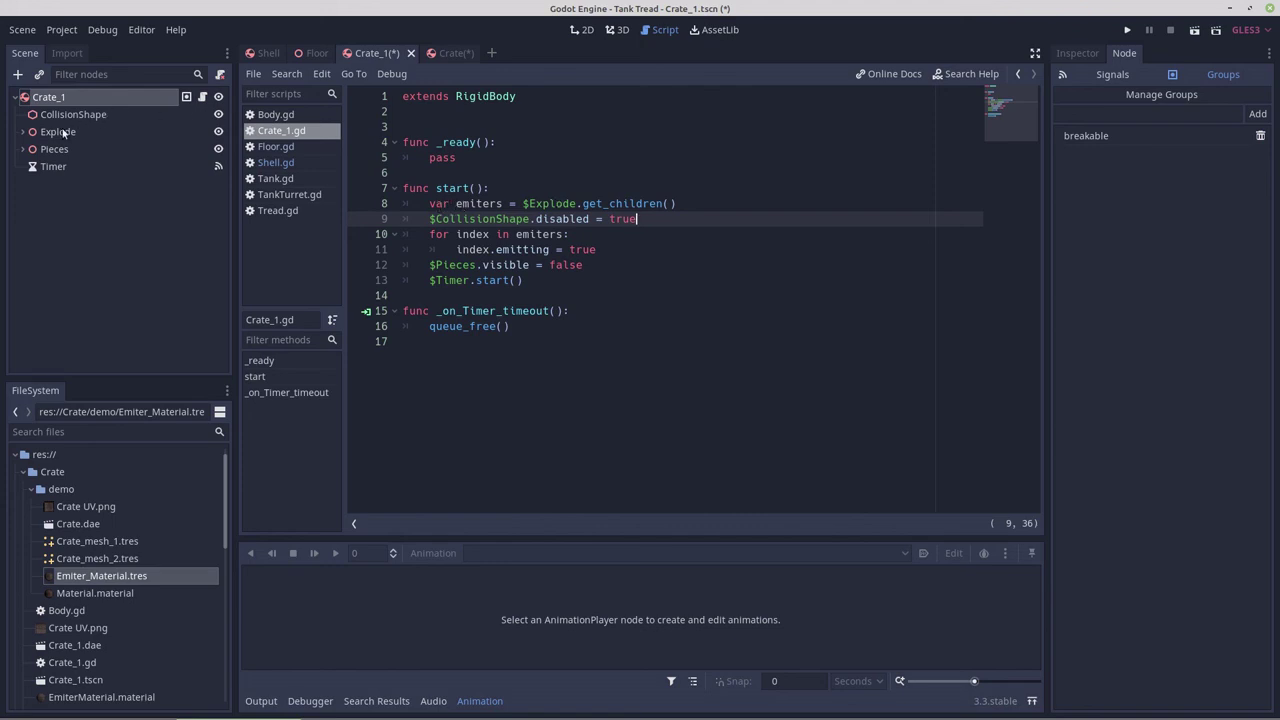
{"action": "left_click", "coordinate": [23, 132]}
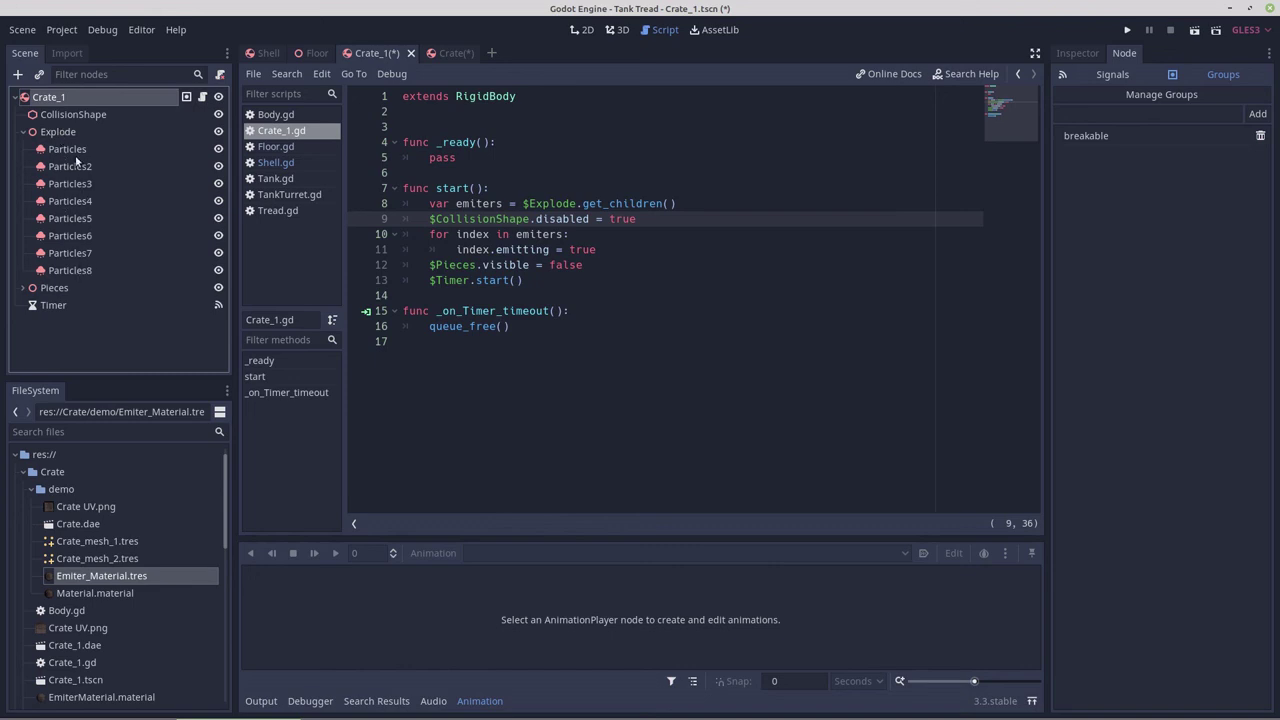
{"action": "left_click", "coordinate": [23, 132]}
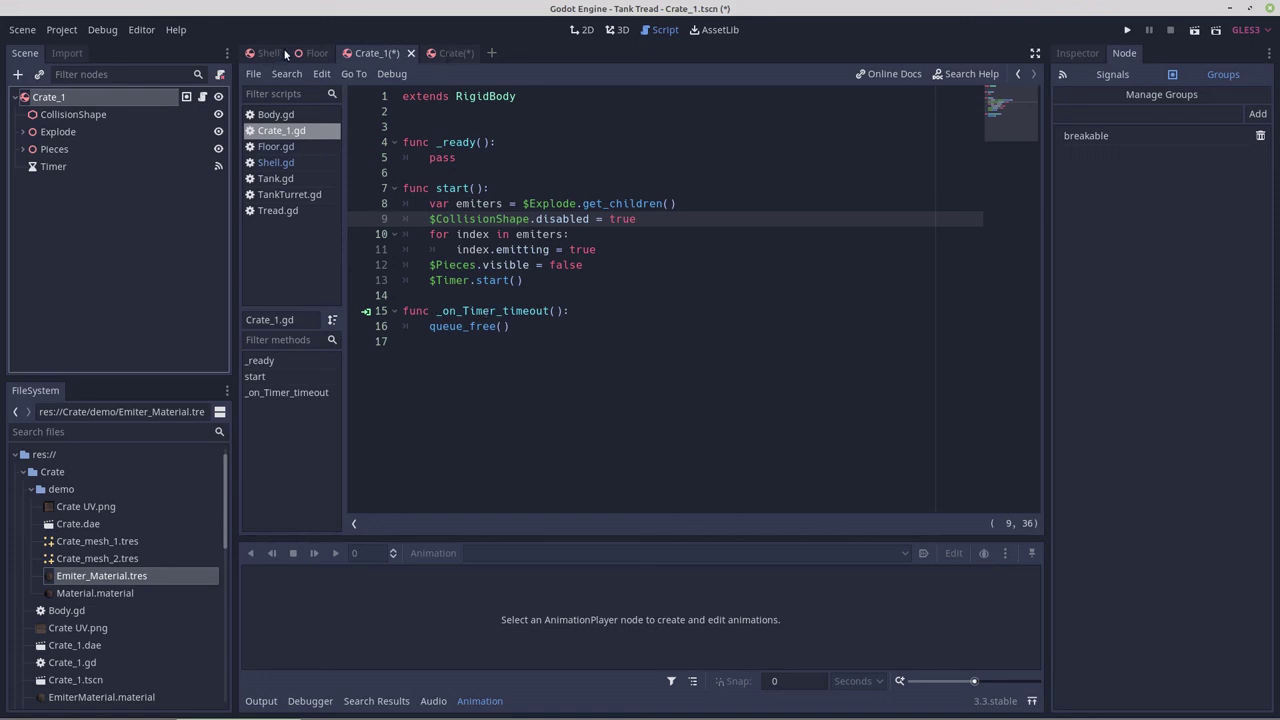
Look over the Floor scene's nodes and Floor.gd script, and return to the Crate scene.
{"action": "left_click", "coordinate": [317, 54]}
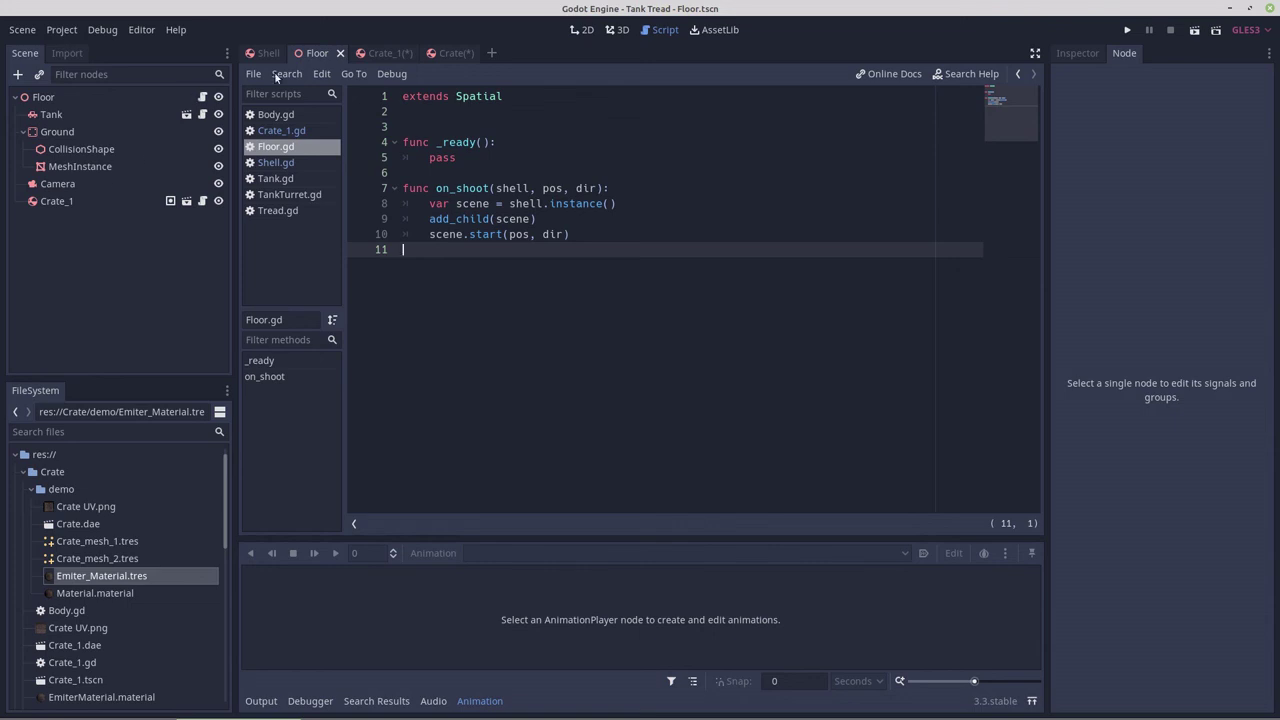
{"action": "left_click", "coordinate": [452, 54]}
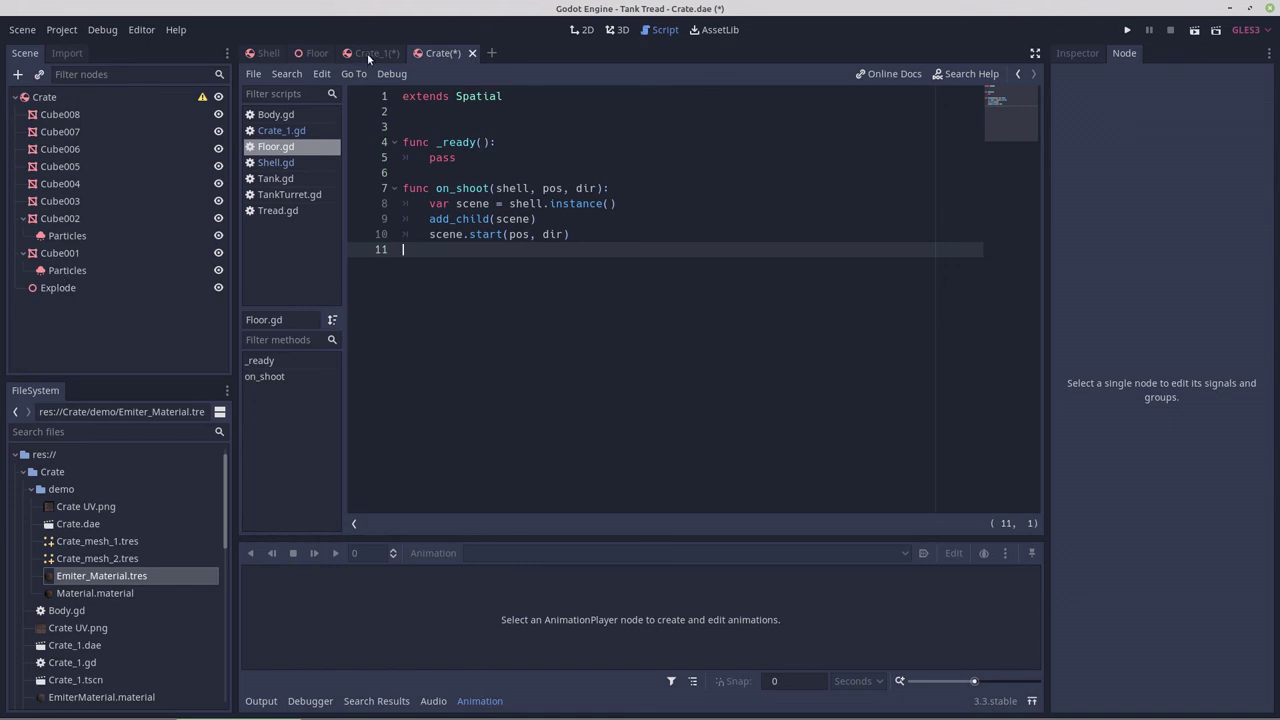
Examine the Crate scene's model from above in the 3D view.
{"action": "left_click", "coordinate": [617, 29]}
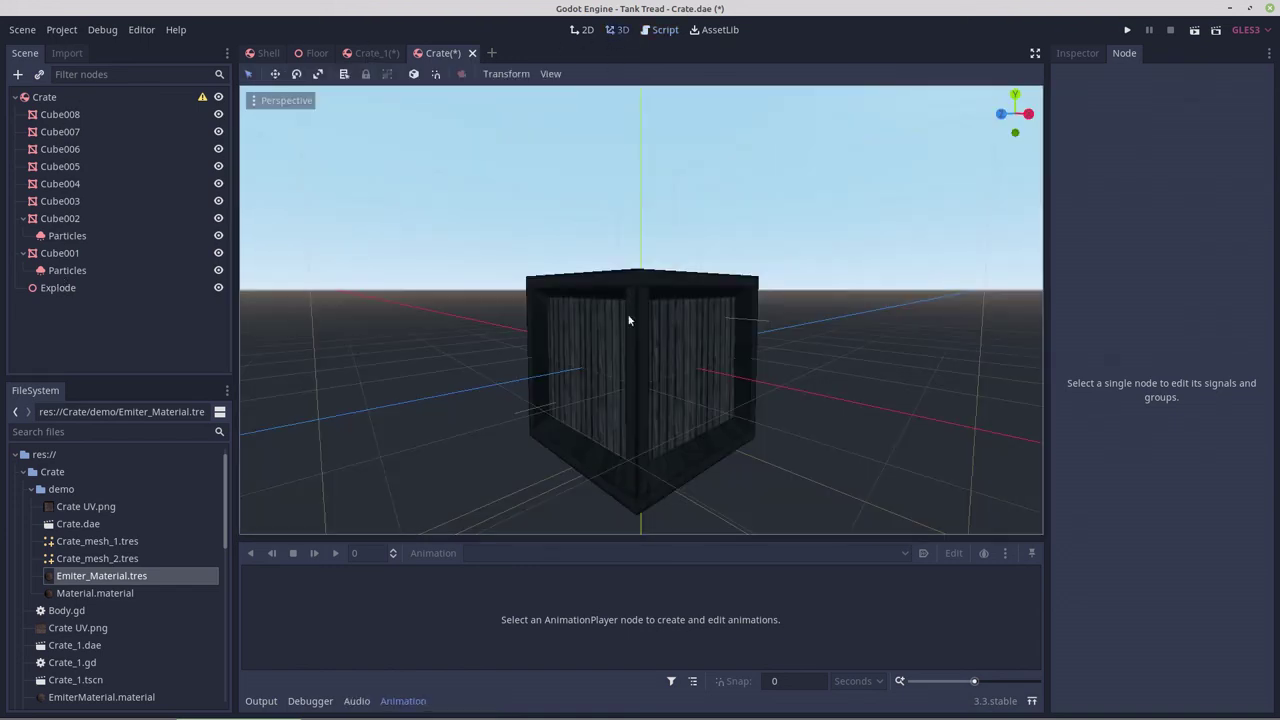
{"action": "scroll", "coordinate": [629, 320], "scroll_direction": "up", "scroll_amount": 3}
{"action": "middle_click_drag", "start_coordinate": [642, 359], "coordinate": [670, 415]}
{"action": "scroll", "coordinate": [619, 371], "scroll_direction": "down", "scroll_amount": 4}
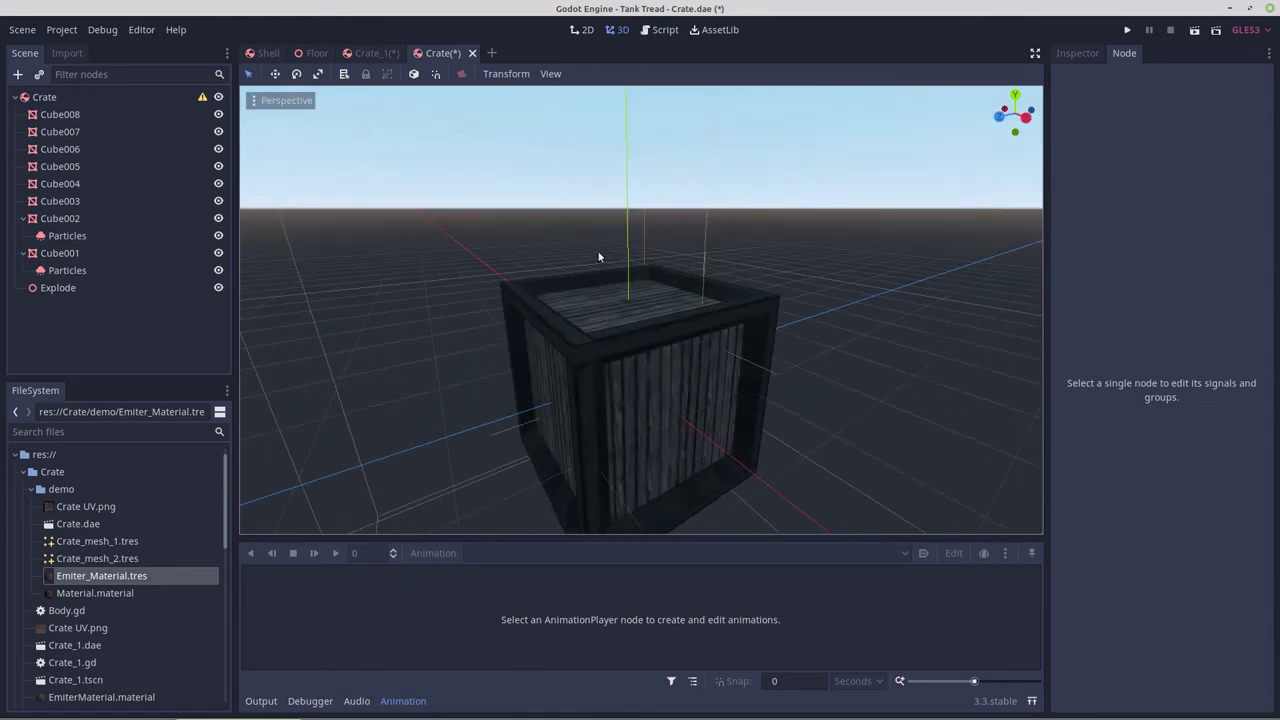
Run the Floor scene, fire a shell from the tank at Crate_1 to test the explosion, and close the game.
{"action": "left_click", "coordinate": [309, 54]}
{"action": "left_click", "coordinate": [536, 405]}
{"action": "middle_click_drag", "start_coordinate": [536, 378], "coordinate": [640, 422]}
{"action": "scroll", "coordinate": [480, 390], "scroll_direction": "up", "scroll_amount": 3}
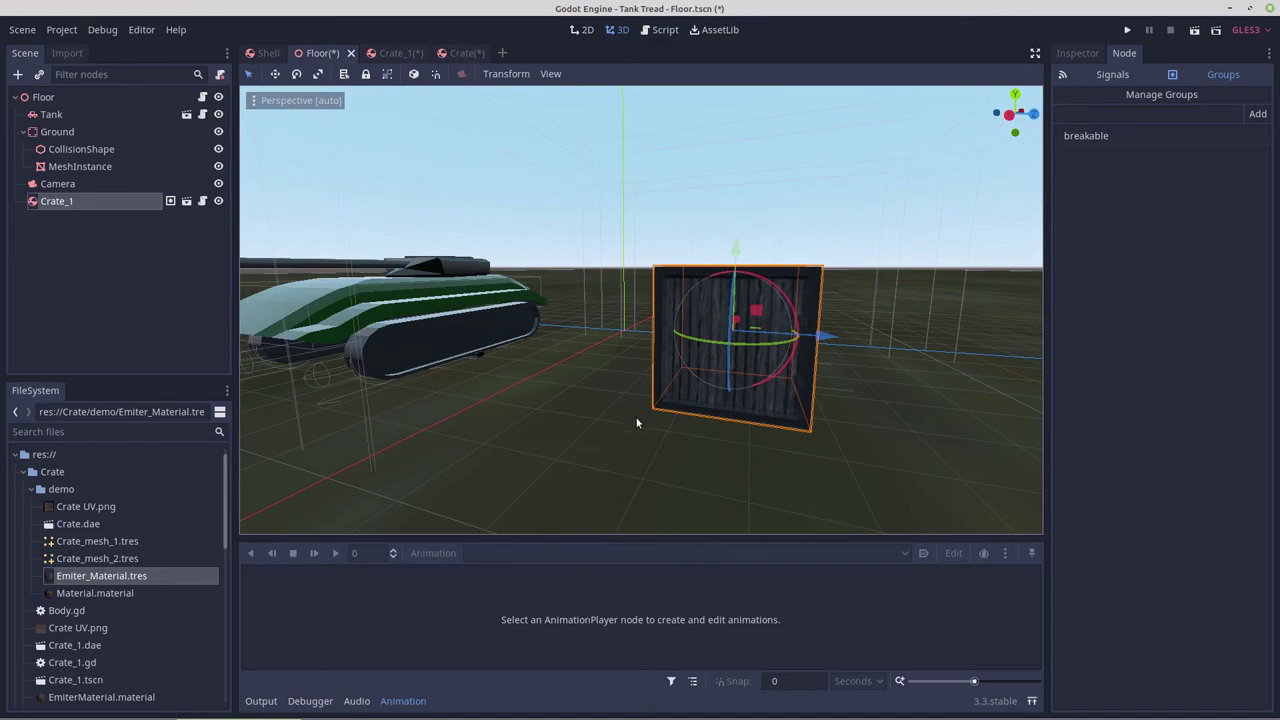
{"action": "left_click", "coordinate": [1194, 31]}
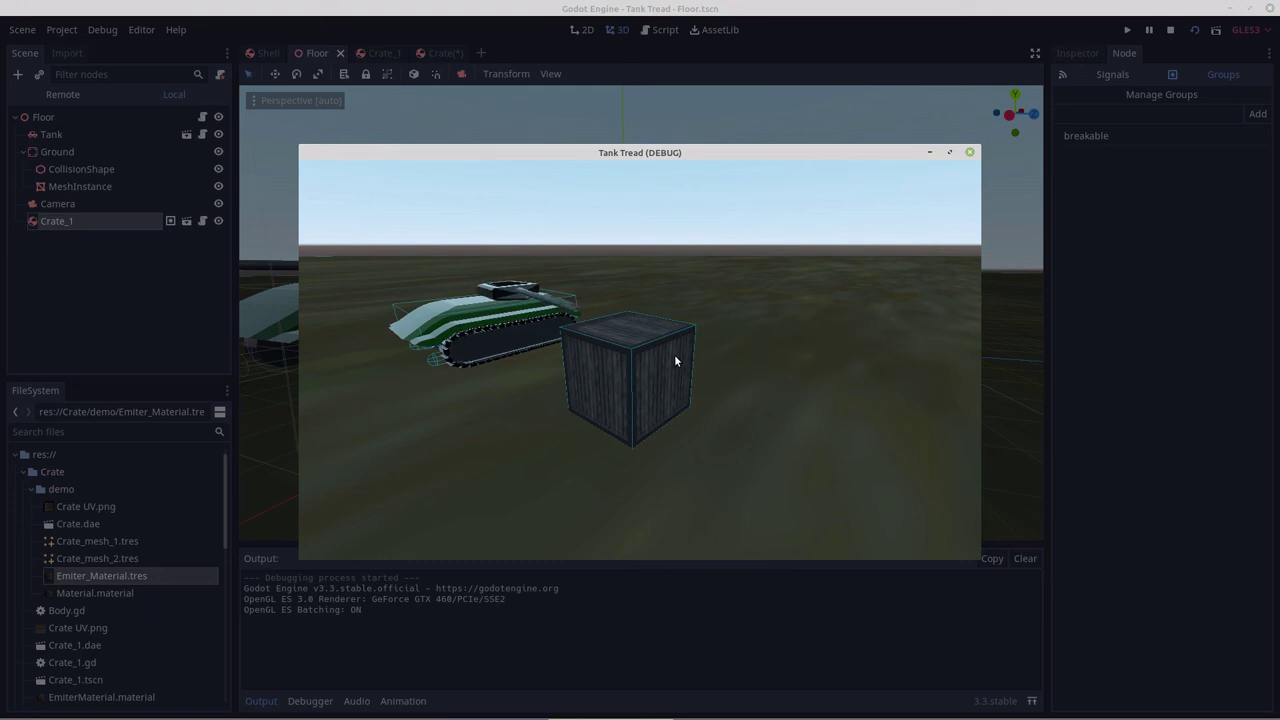
{"action": "left_click", "coordinate": [675, 360]}
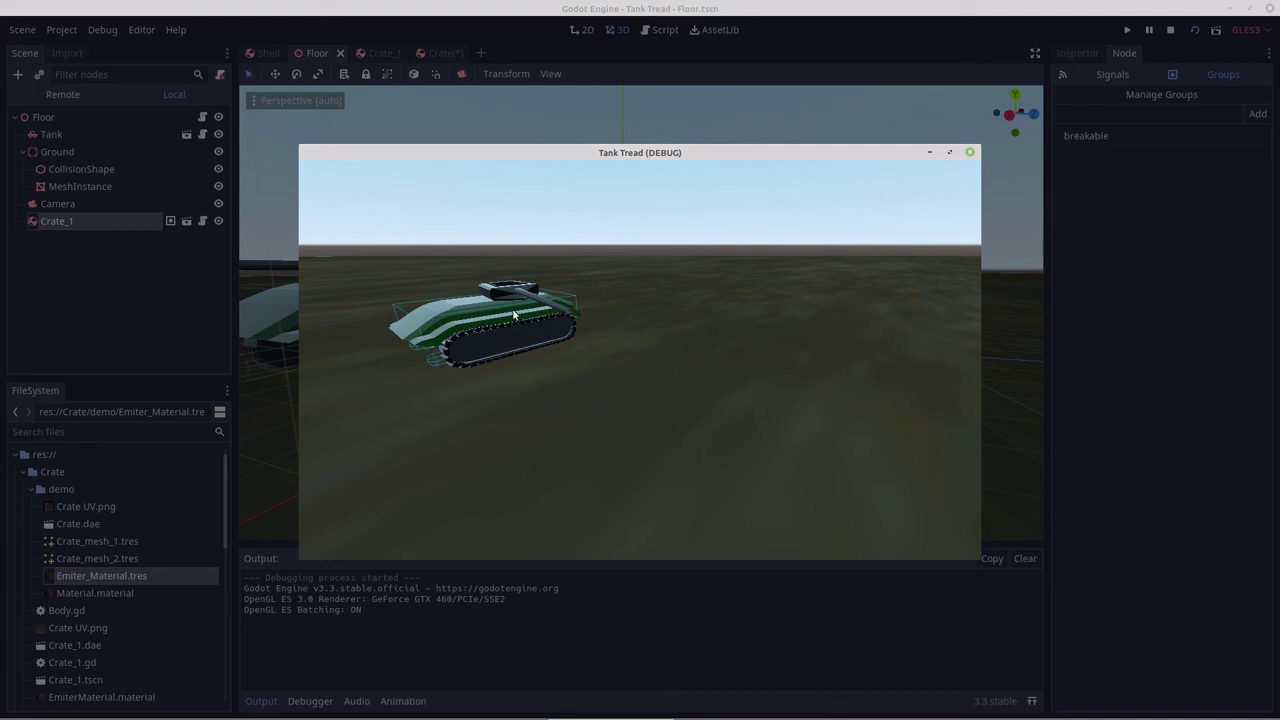
{"action": "left_click", "coordinate": [970, 153]}
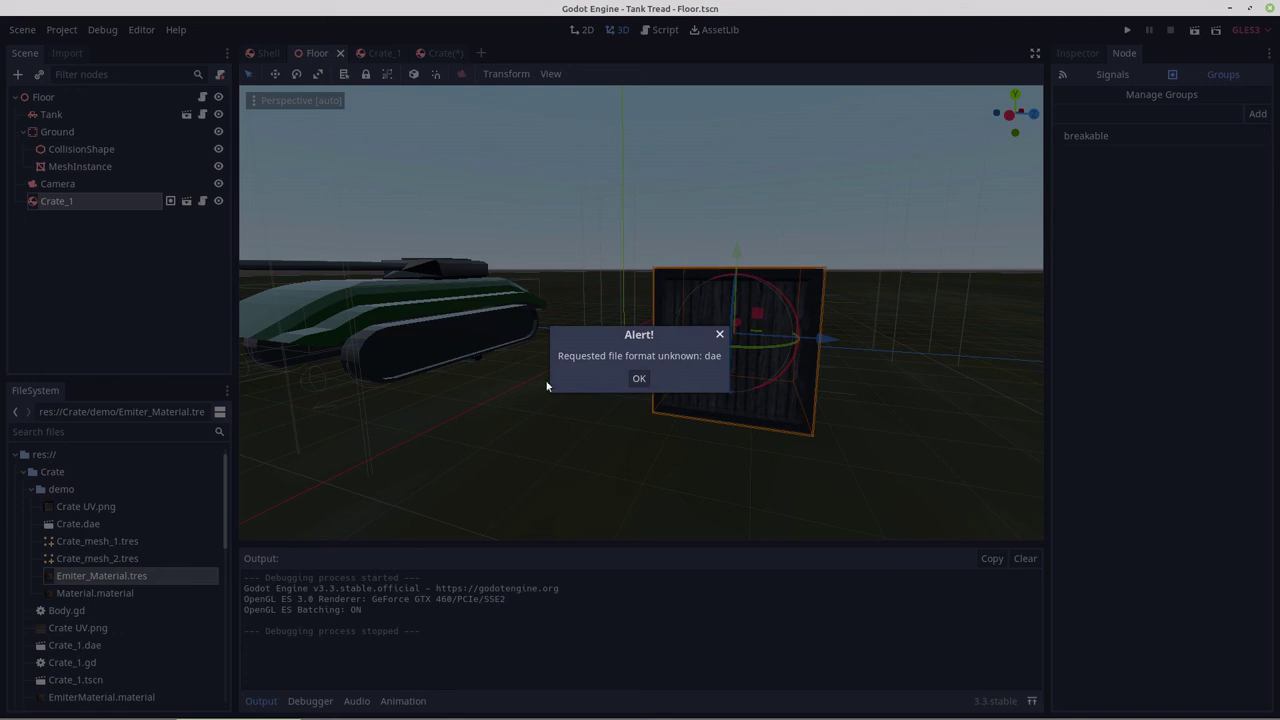
{"action": "left_click", "coordinate": [638, 379]}
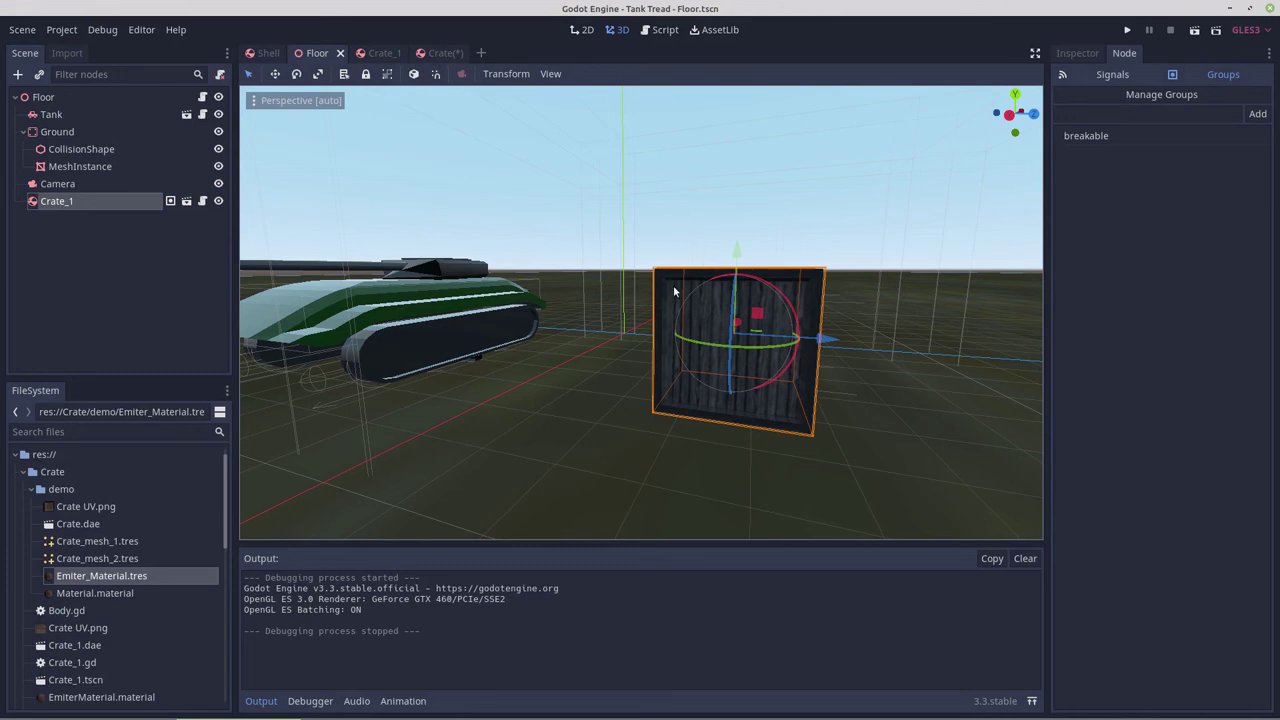
Compare the finished Crate_1 scene with the demo Crate scene and its particle emitters in 3D.
{"action": "left_click", "coordinate": [381, 55]}
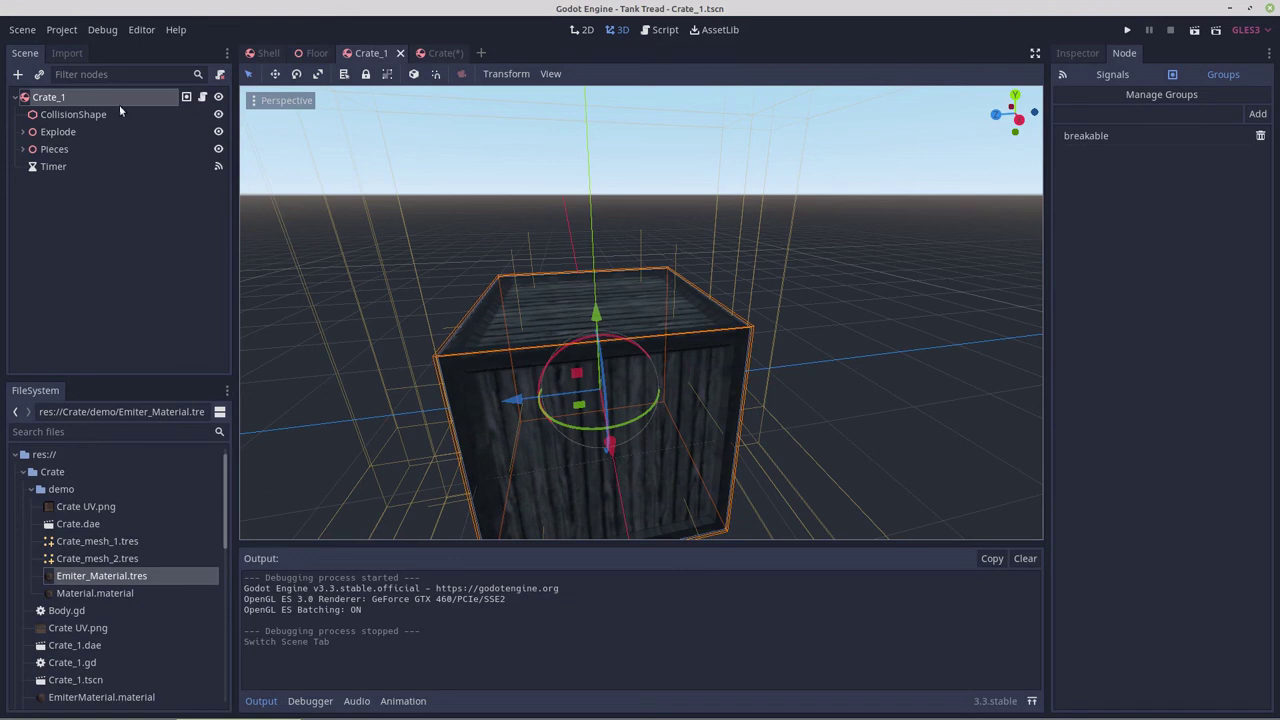
{"action": "left_click", "coordinate": [437, 55]}
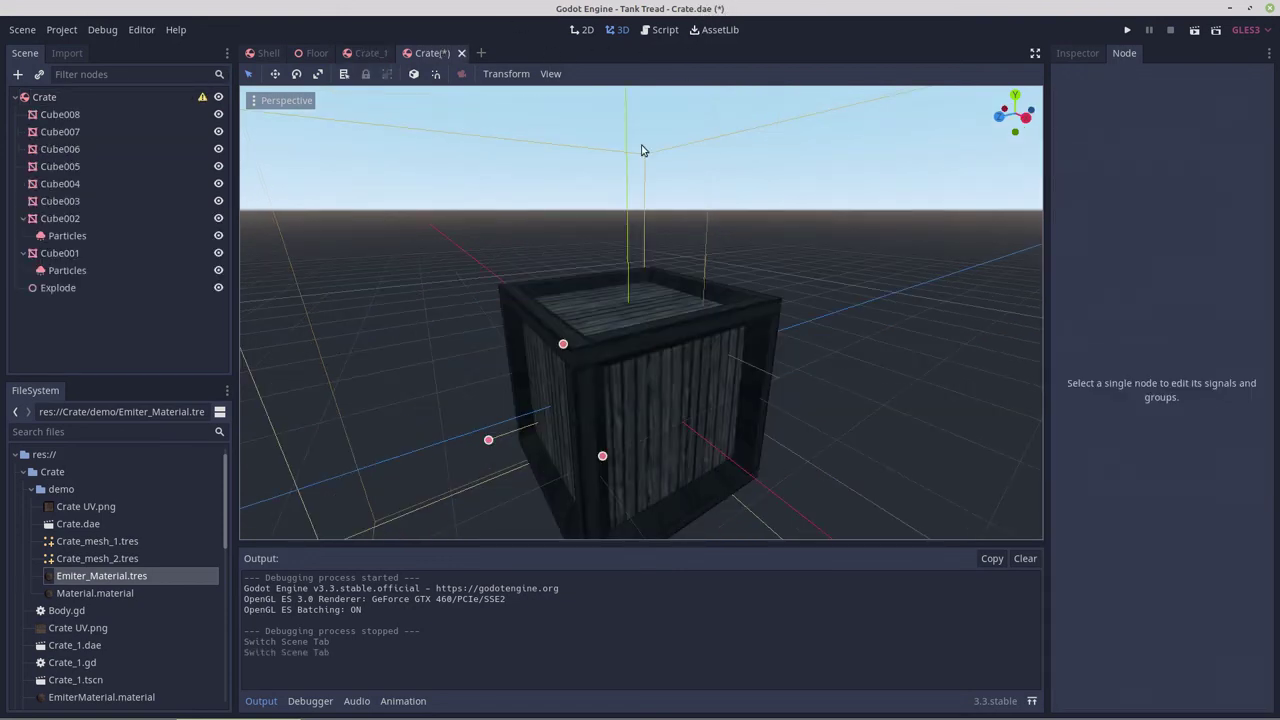
{"action": "scroll", "coordinate": [690, 372], "scroll_direction": "down", "scroll_amount": 6}
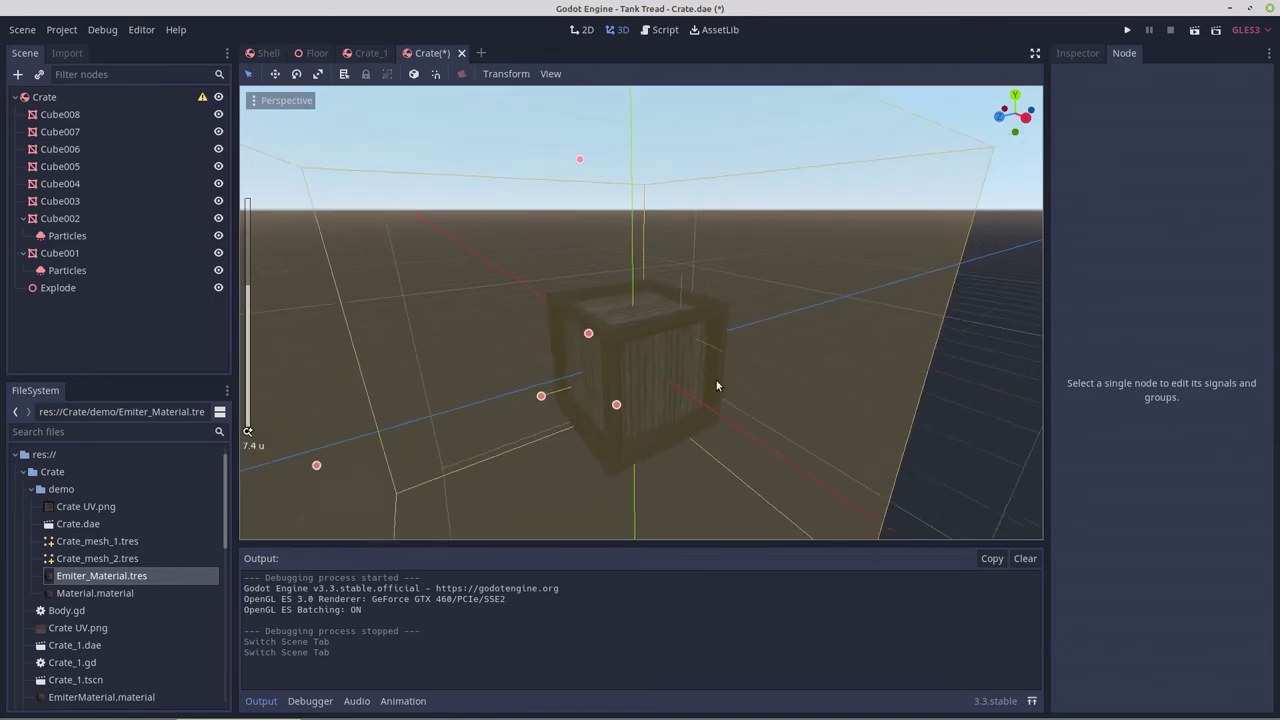